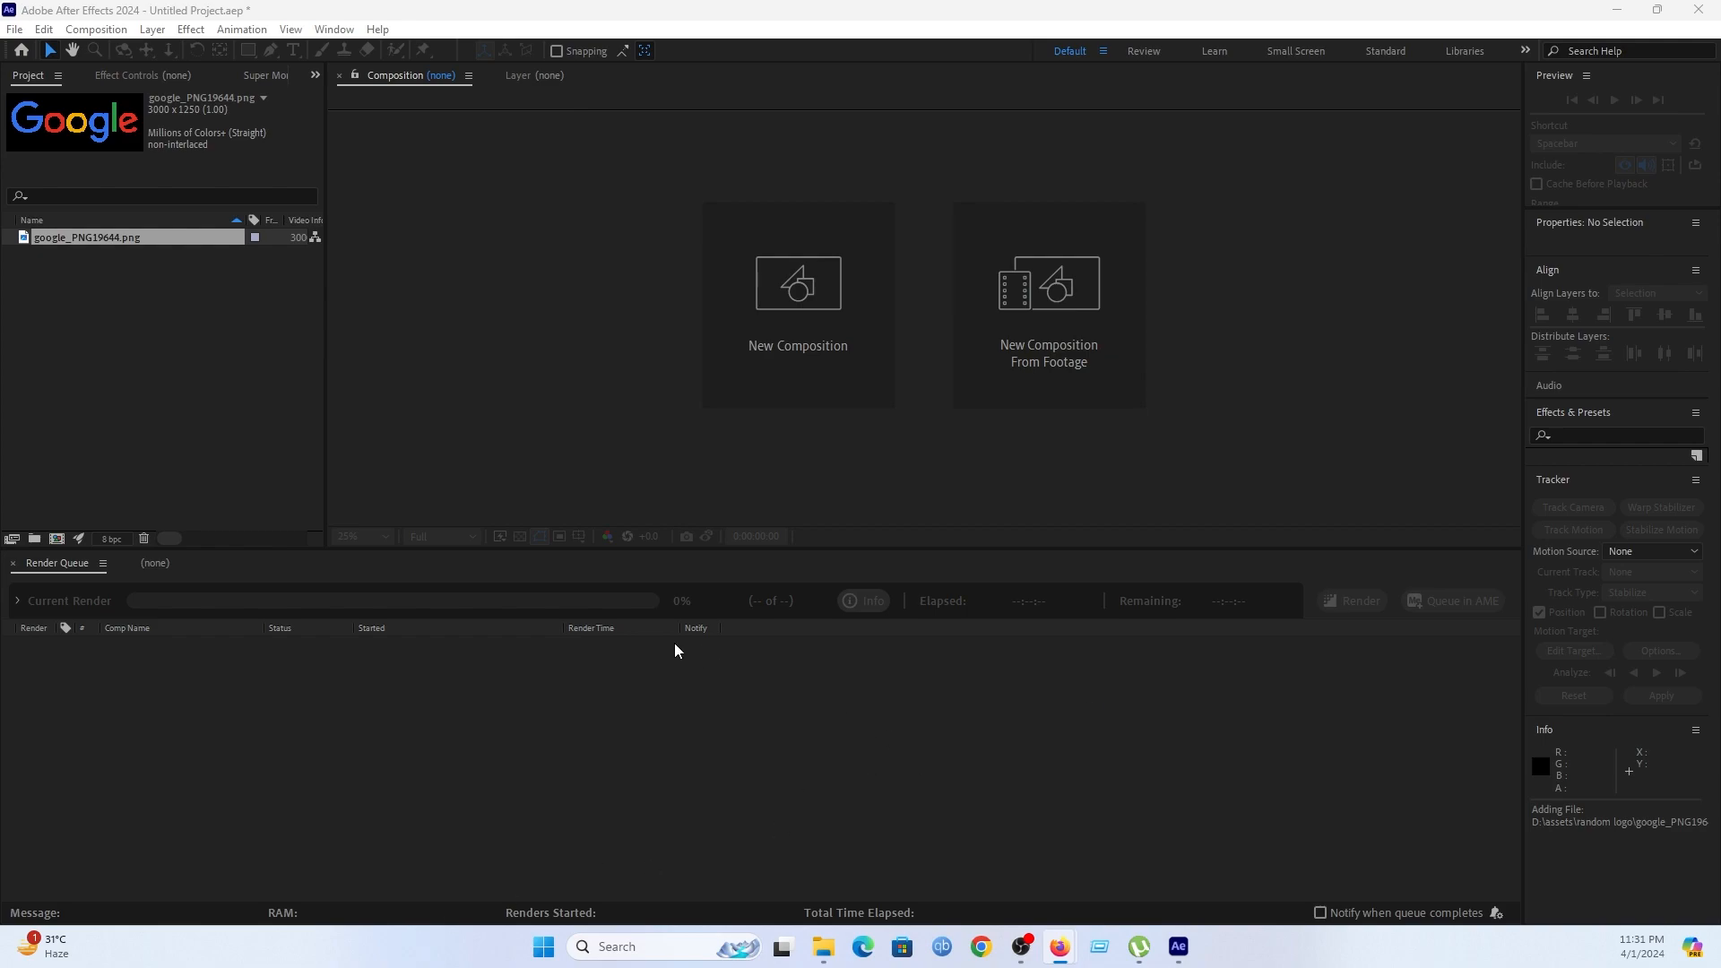
Create a 1920x1080, 29.97 fps composition named "logo an".
click(816, 351)
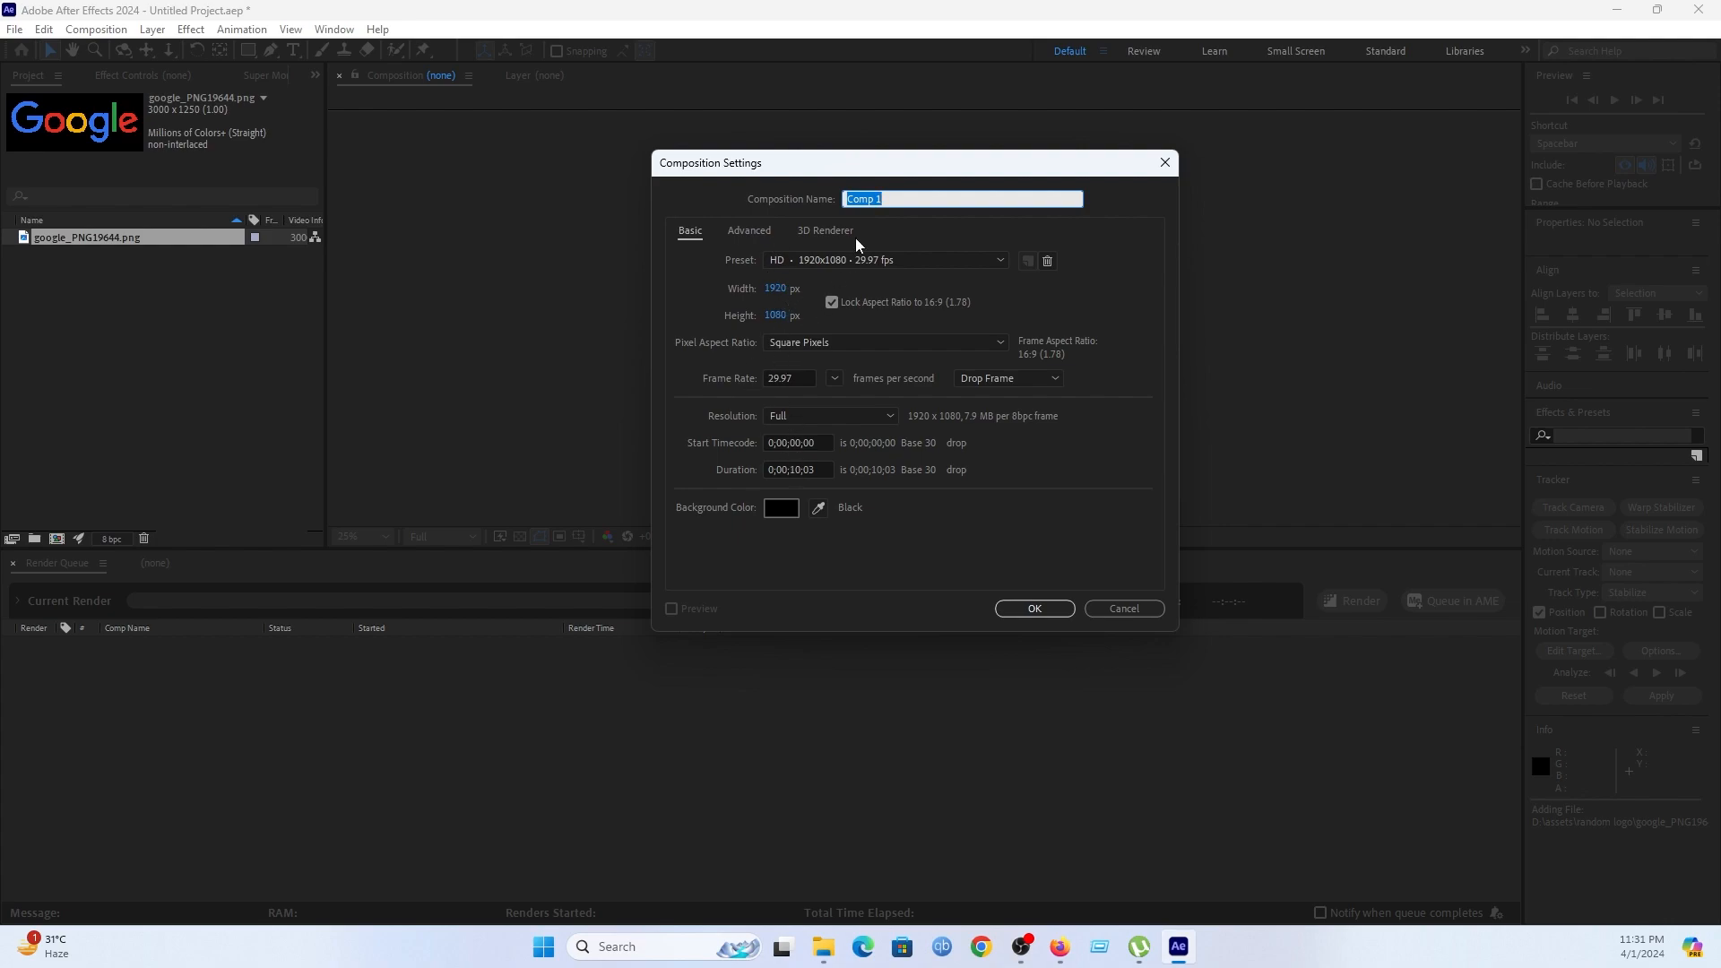
text(logo an)
click(1013, 612)
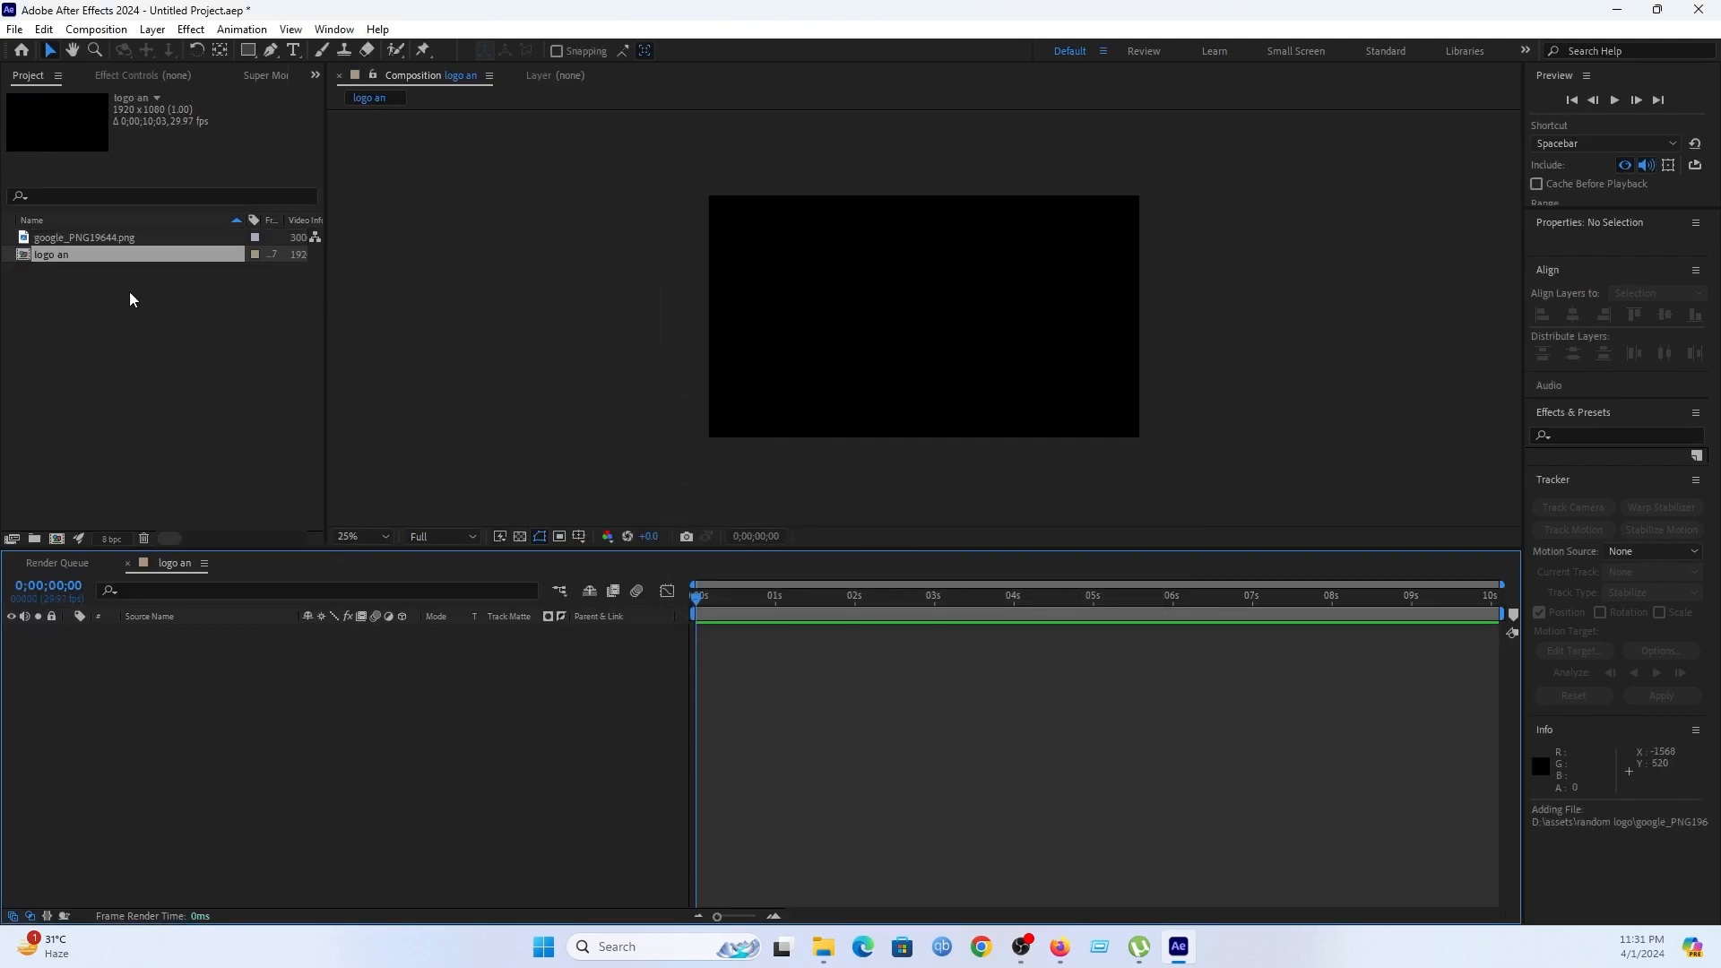
Add google_PNG19644.png to the logo an composition as a layer and scale it to 37%.
click(119, 240)
drag(119, 242, 288, 730)
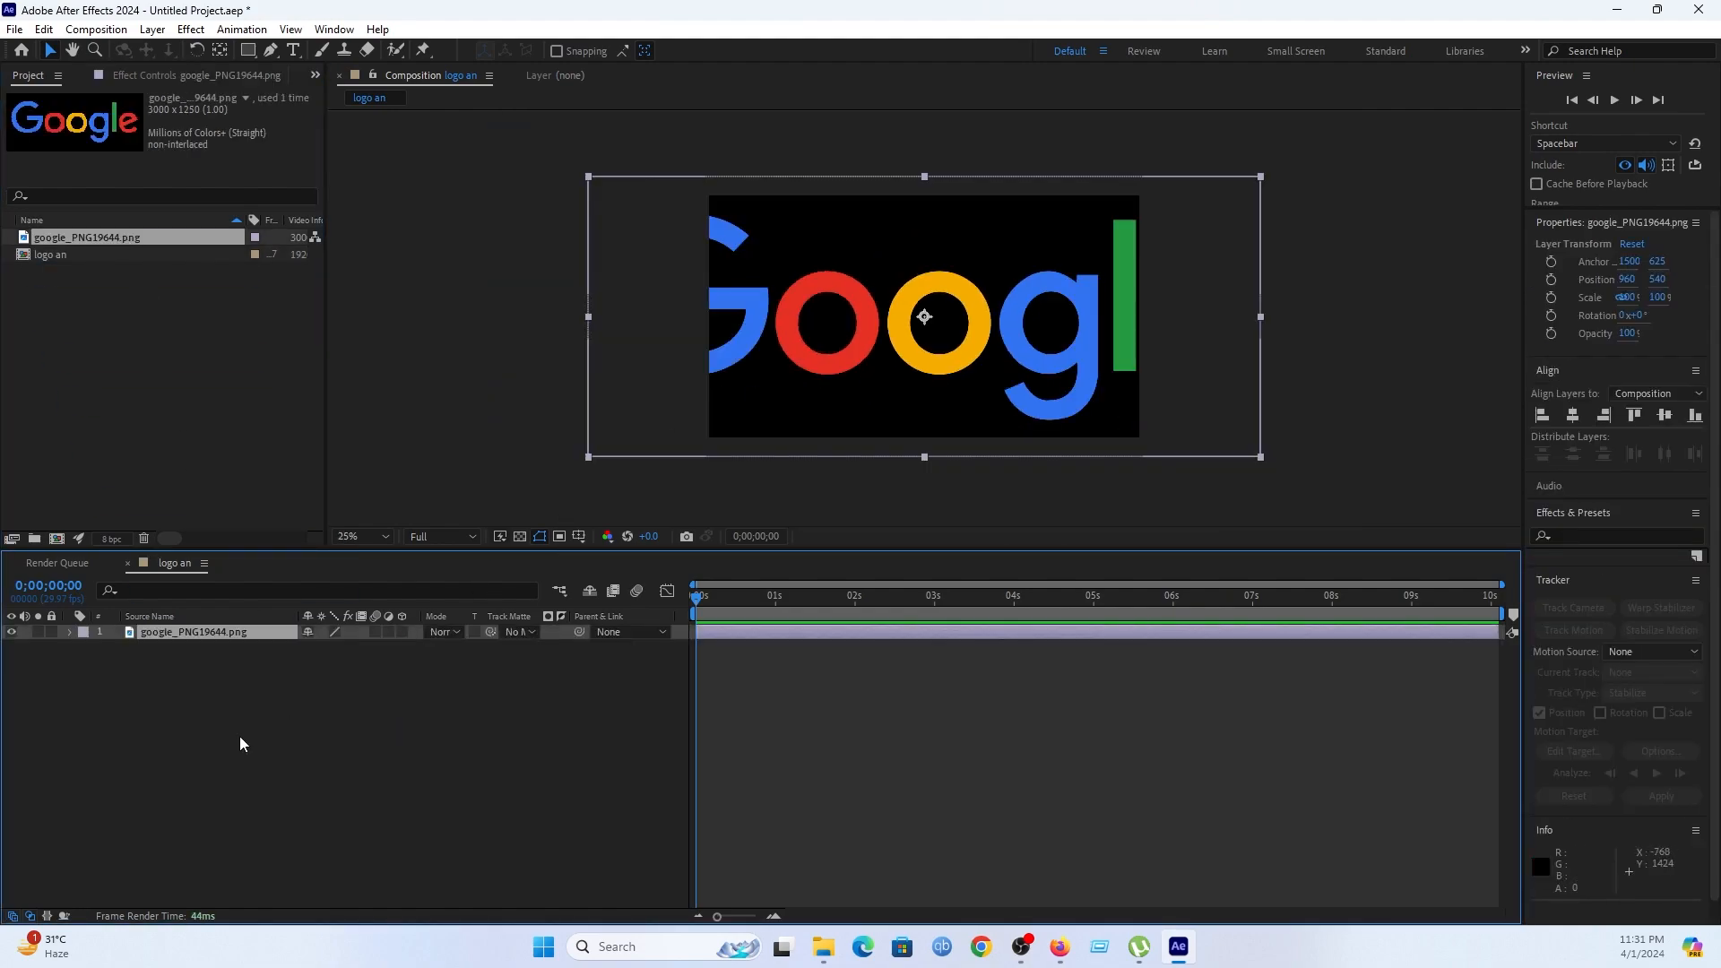
key(s)
drag(327, 647, 275, 657)
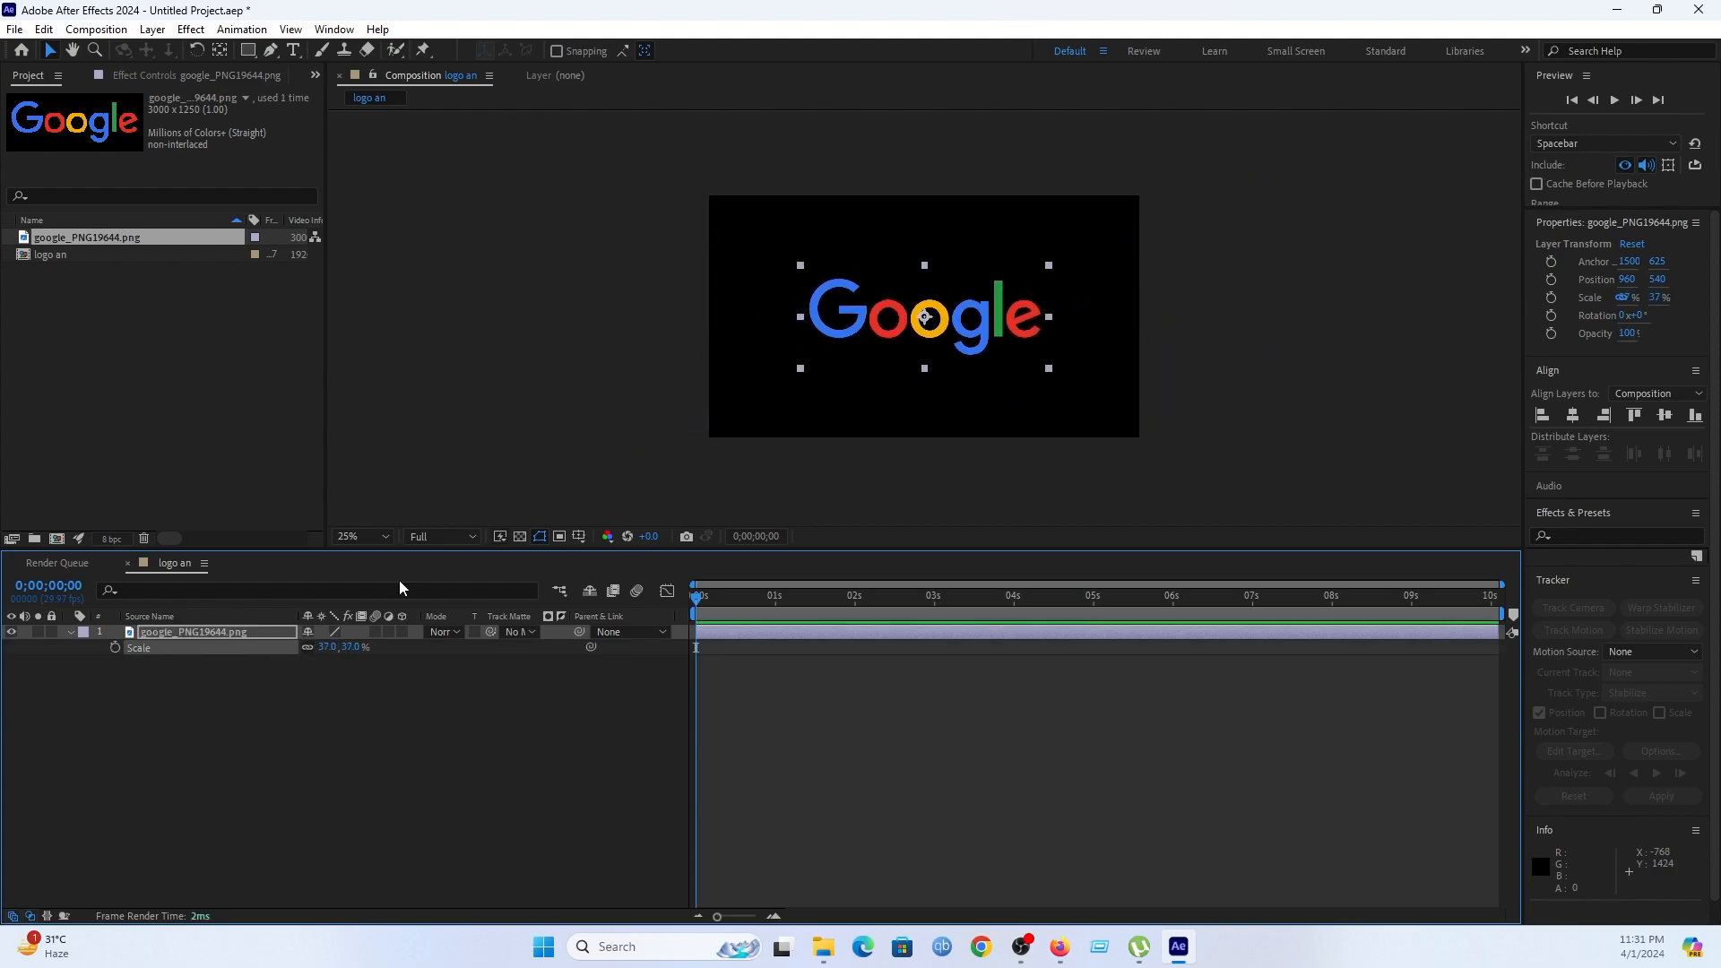
drag(945, 547, 945, 624)
key(period)
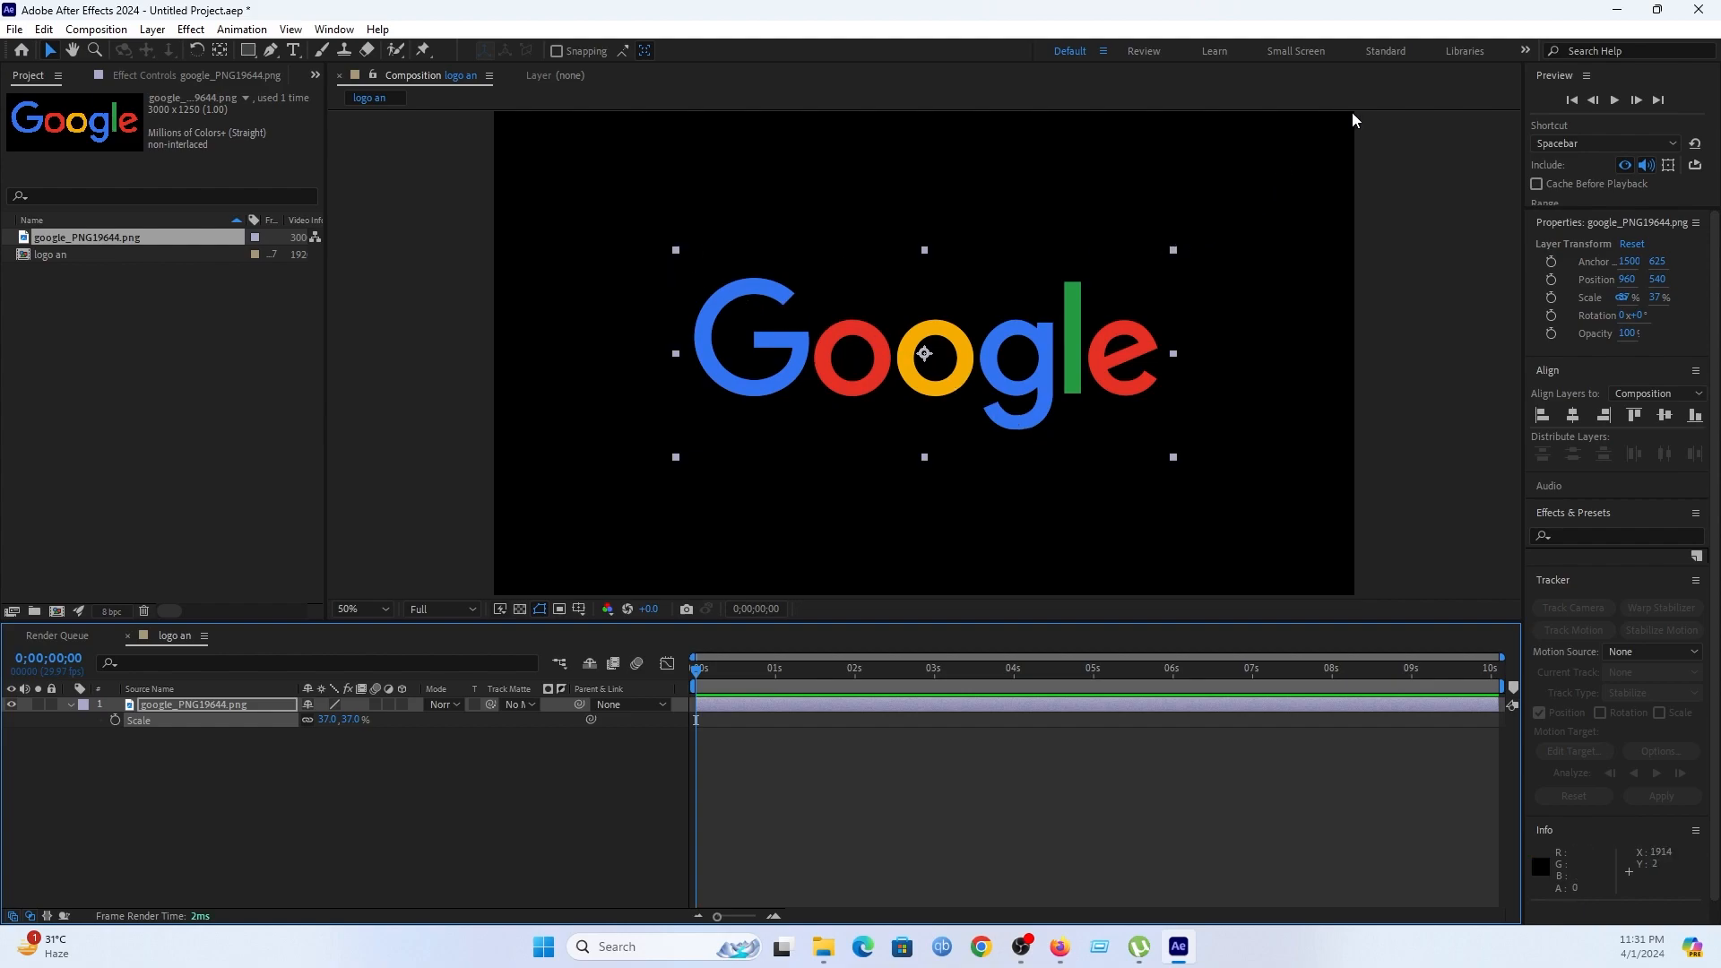
Pre-compose the Google logo layer as "logo main", moving all attributes into the new composition.
right_click(245, 708)
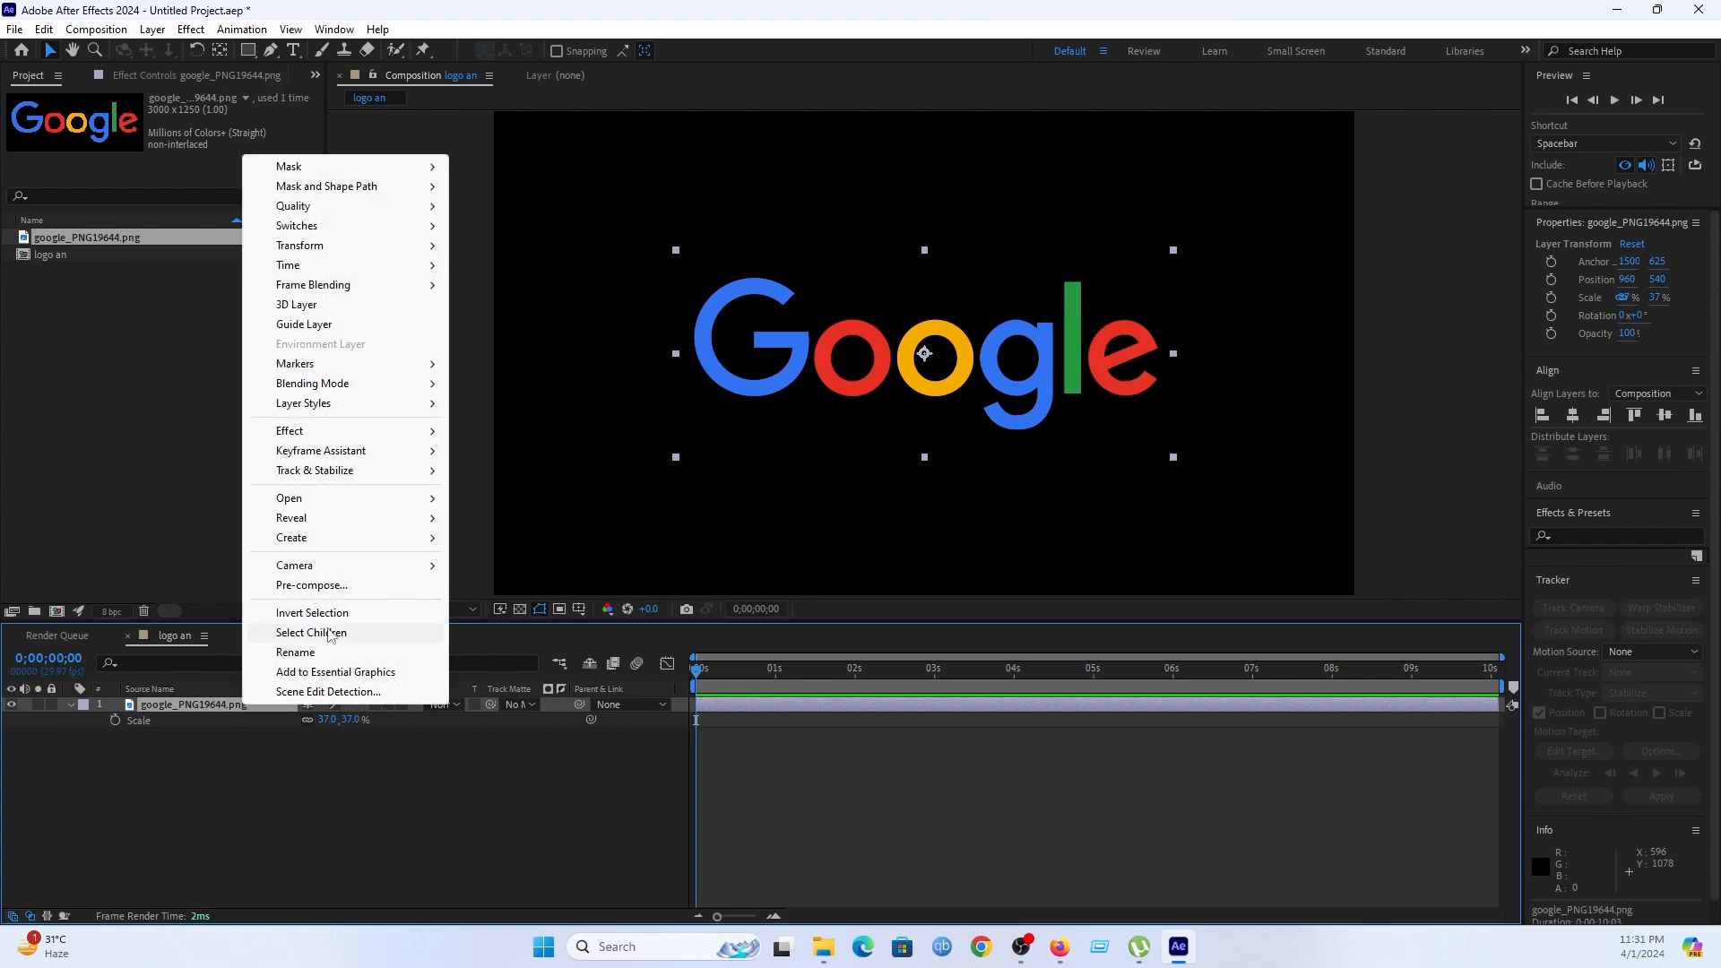
click(321, 586)
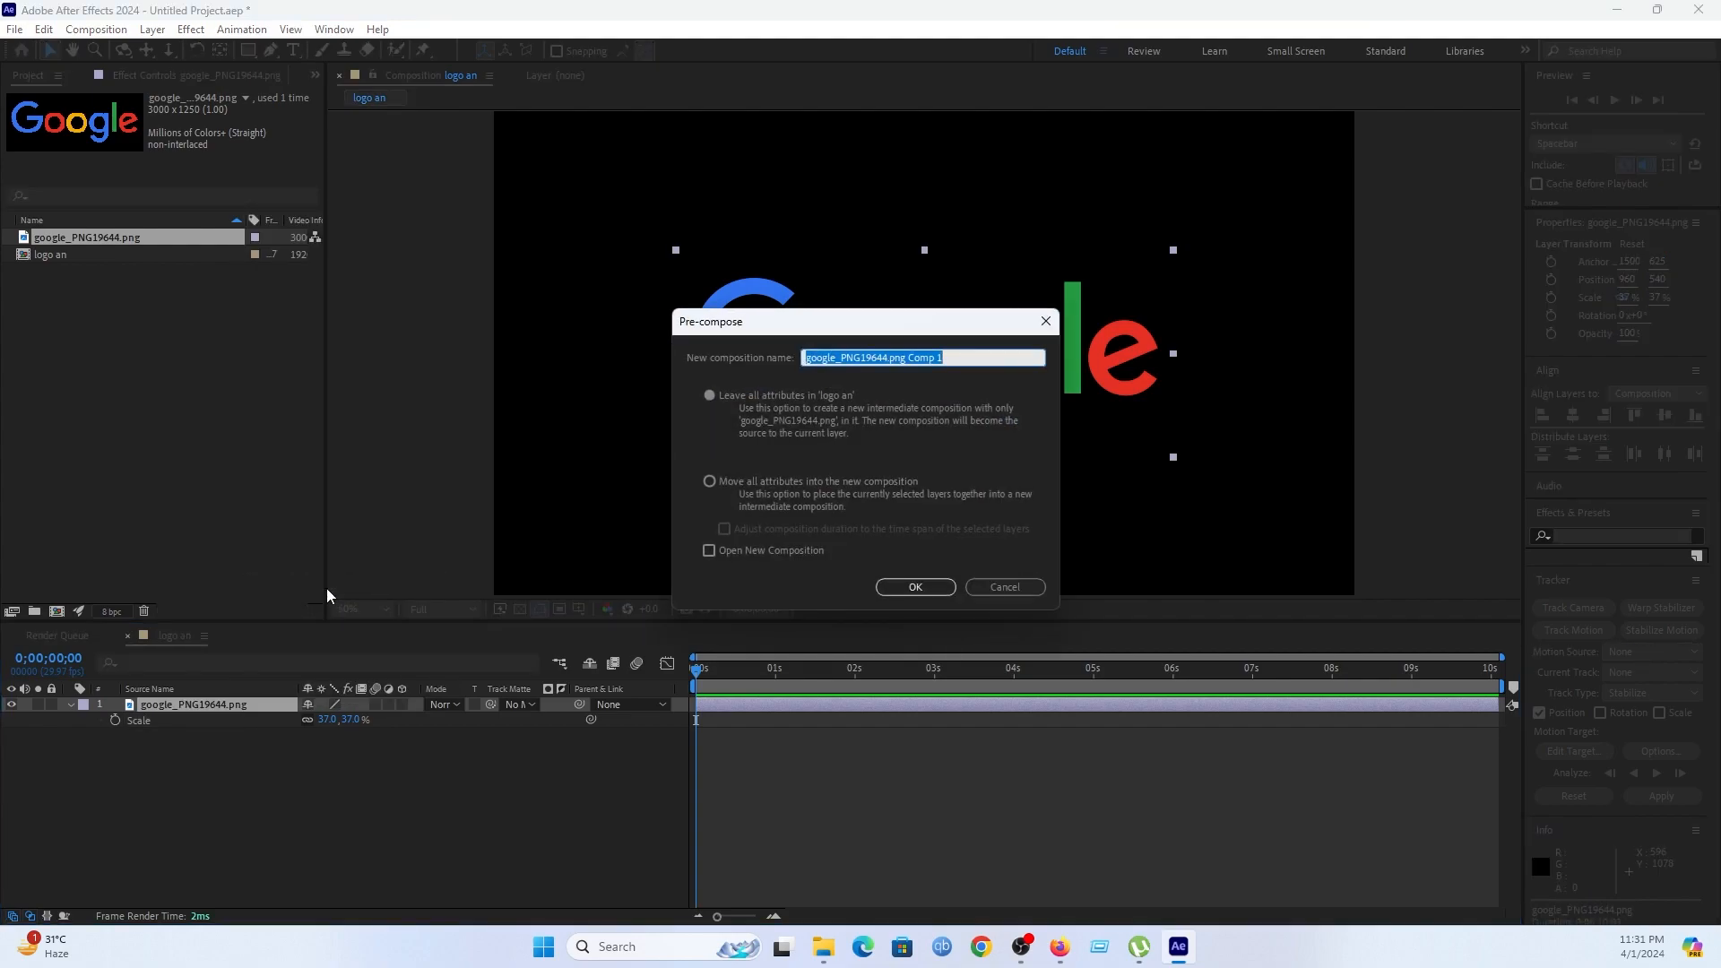
text(logo main)
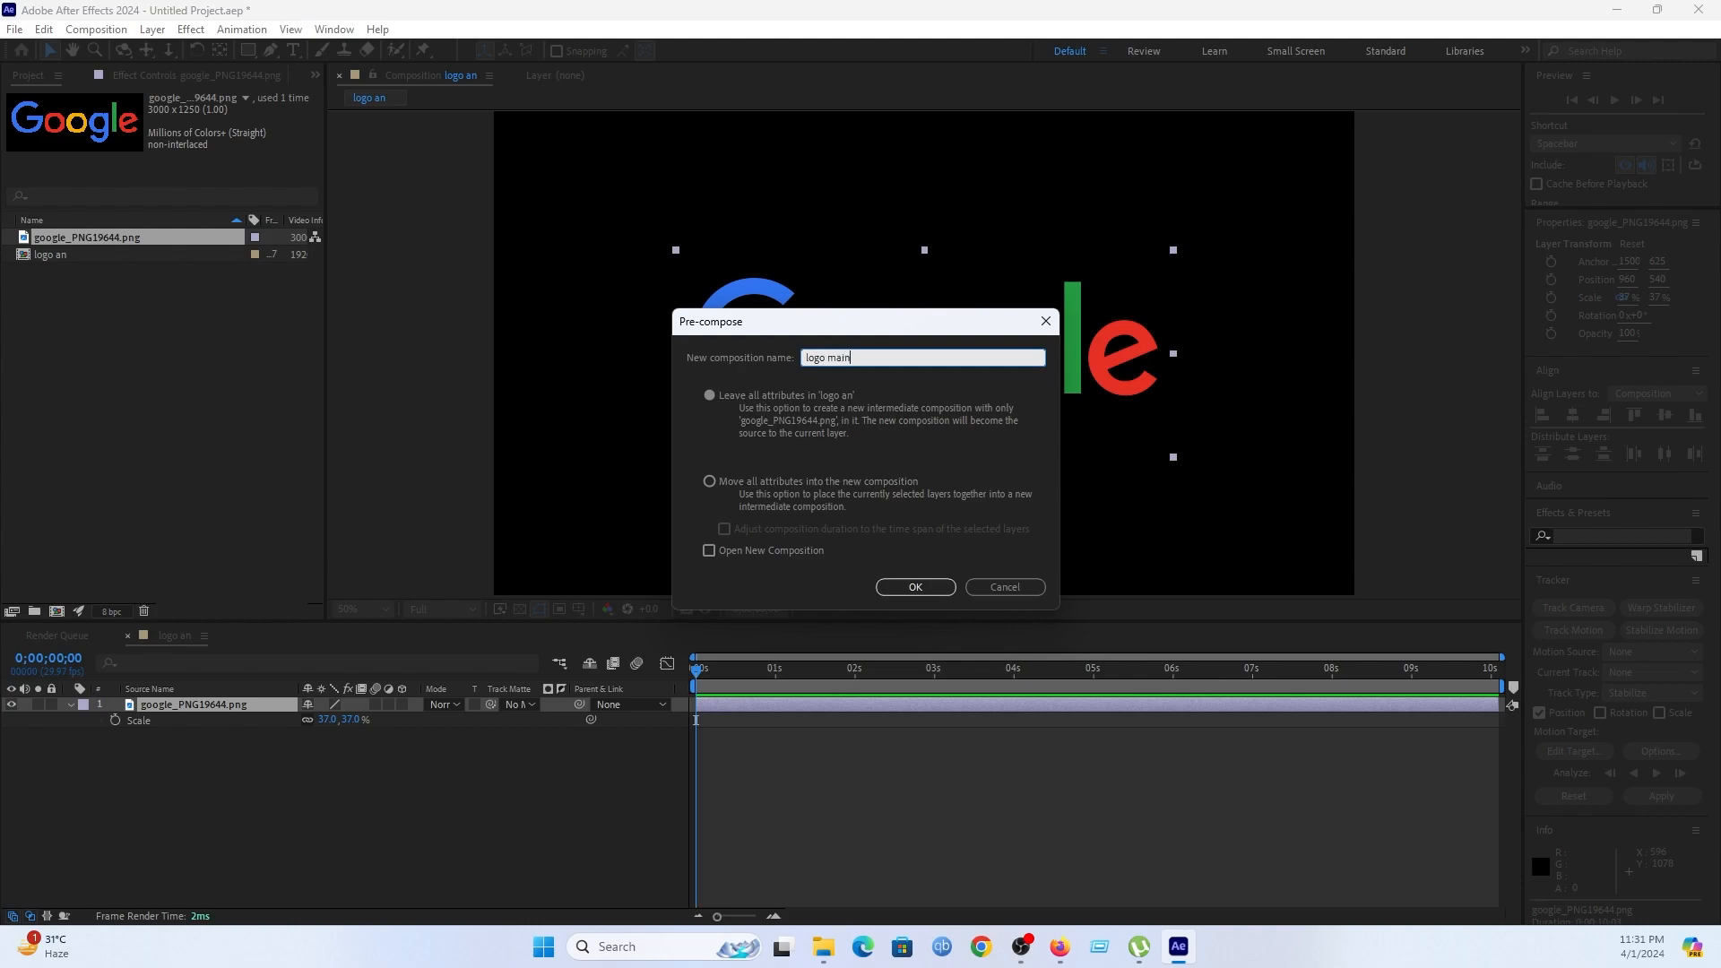
click(709, 484)
click(916, 588)
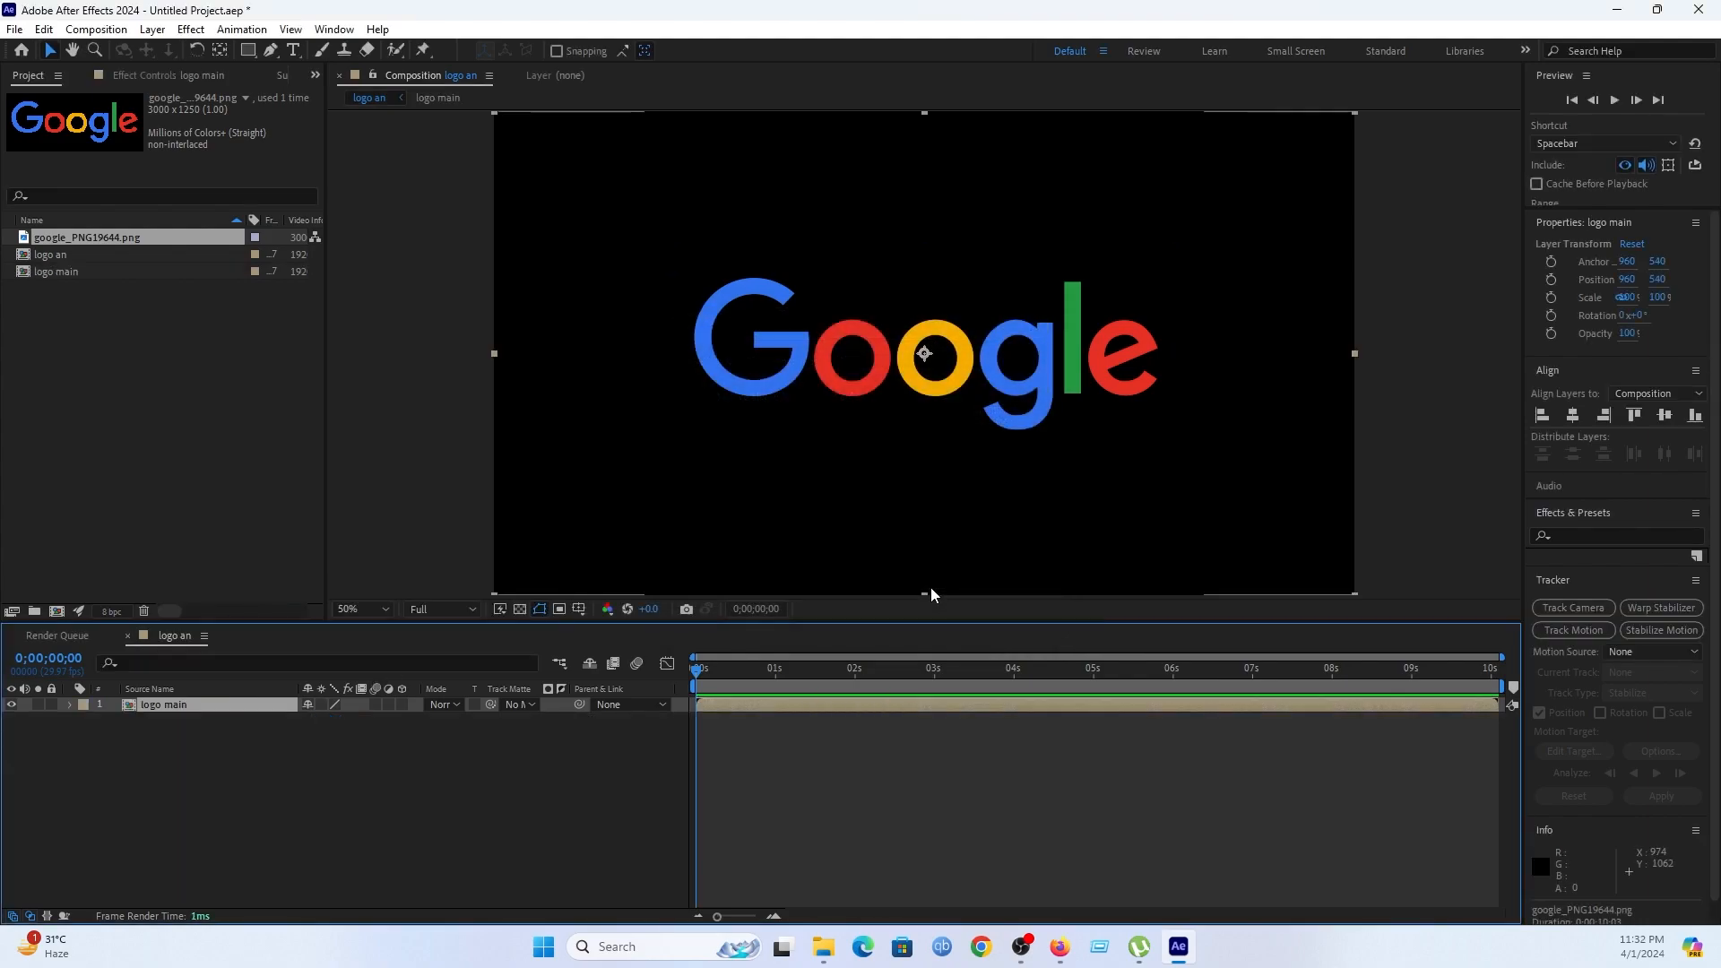
Auto-trace the logo main layer's current frame by its Alpha channel, applying the masks to a new layer.
key(comma)
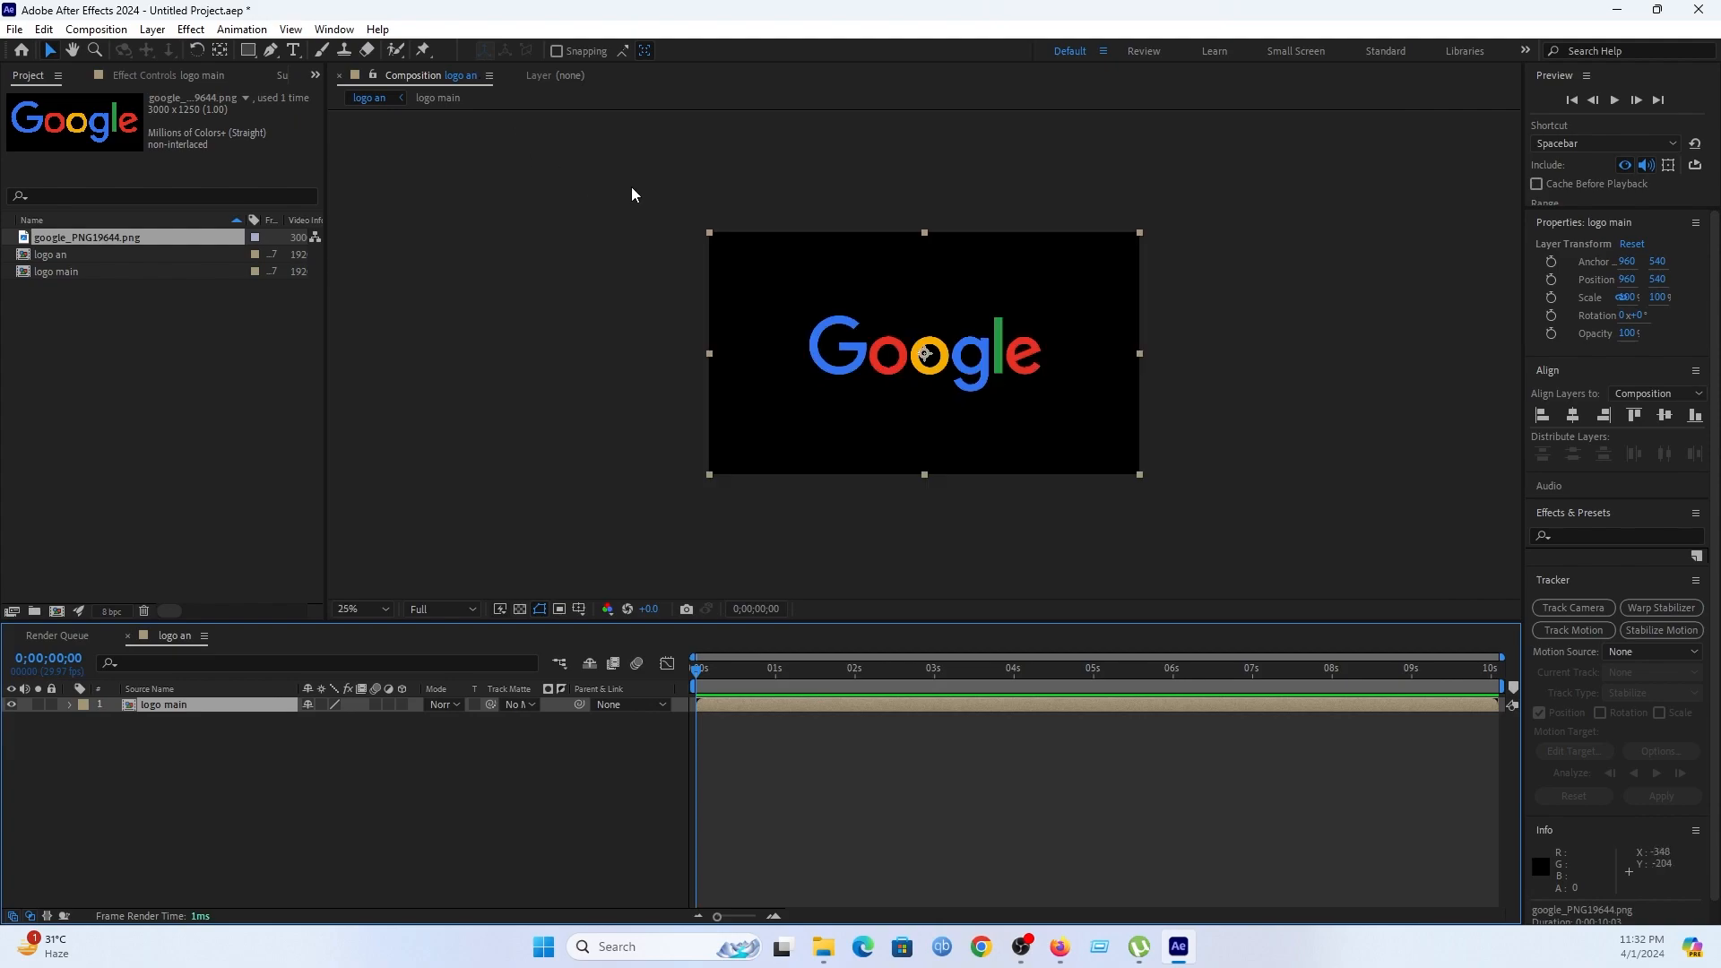
key(period)
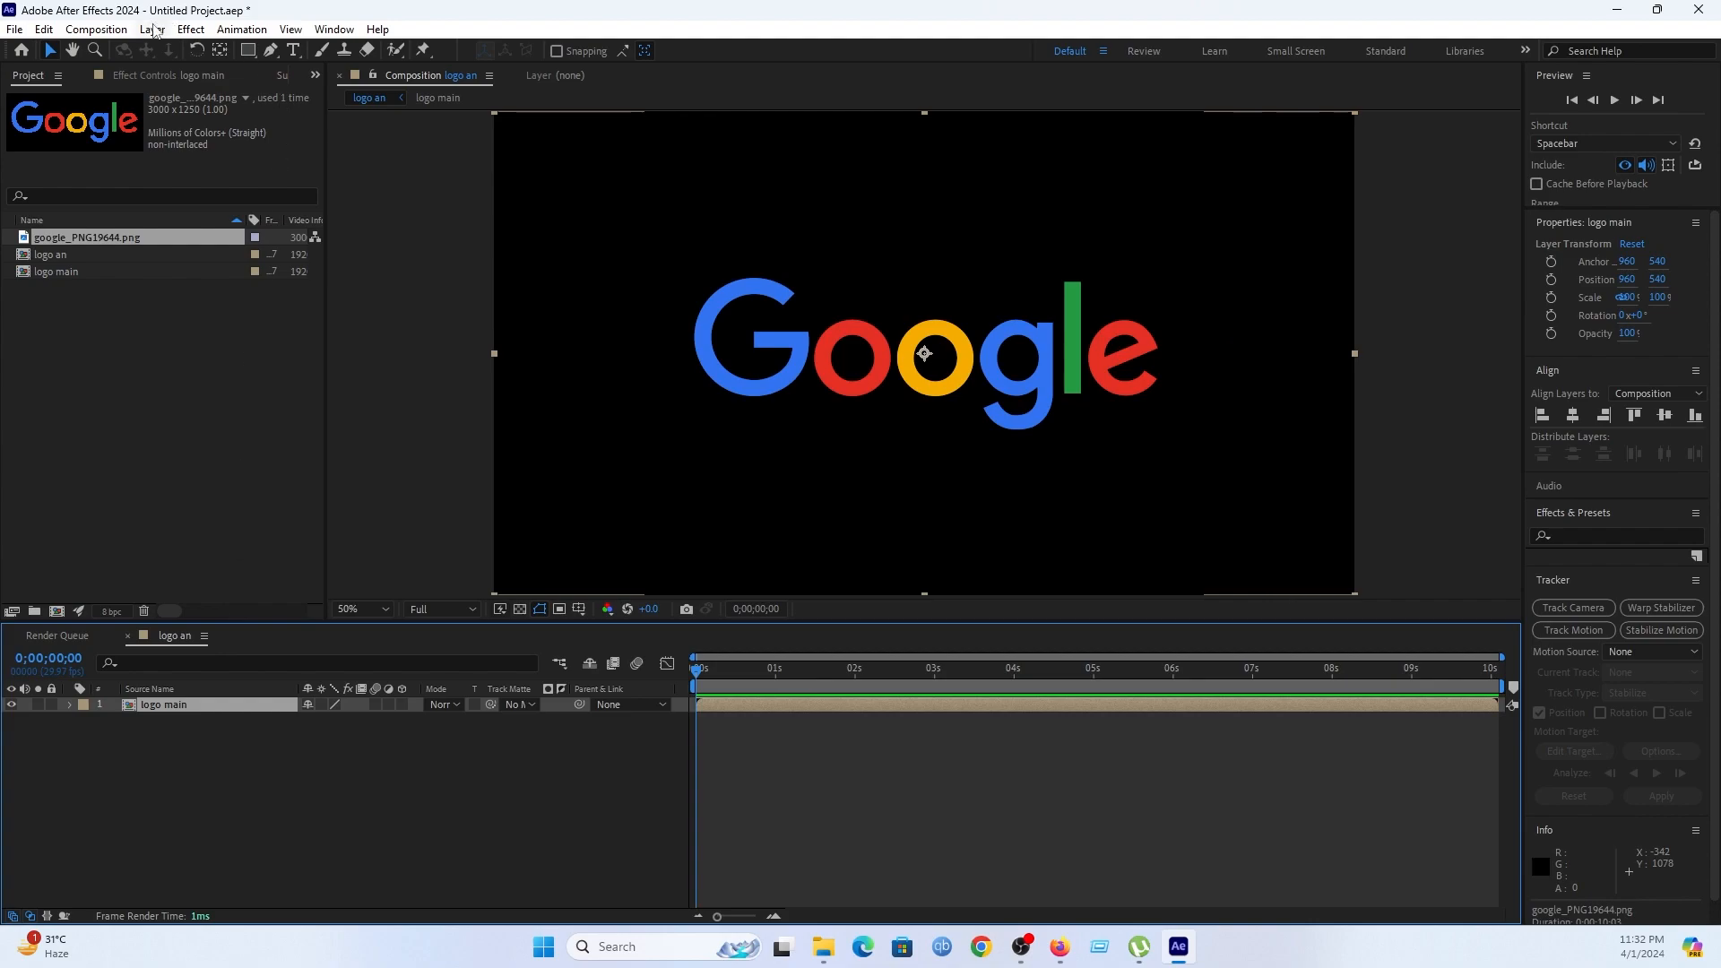
click(153, 29)
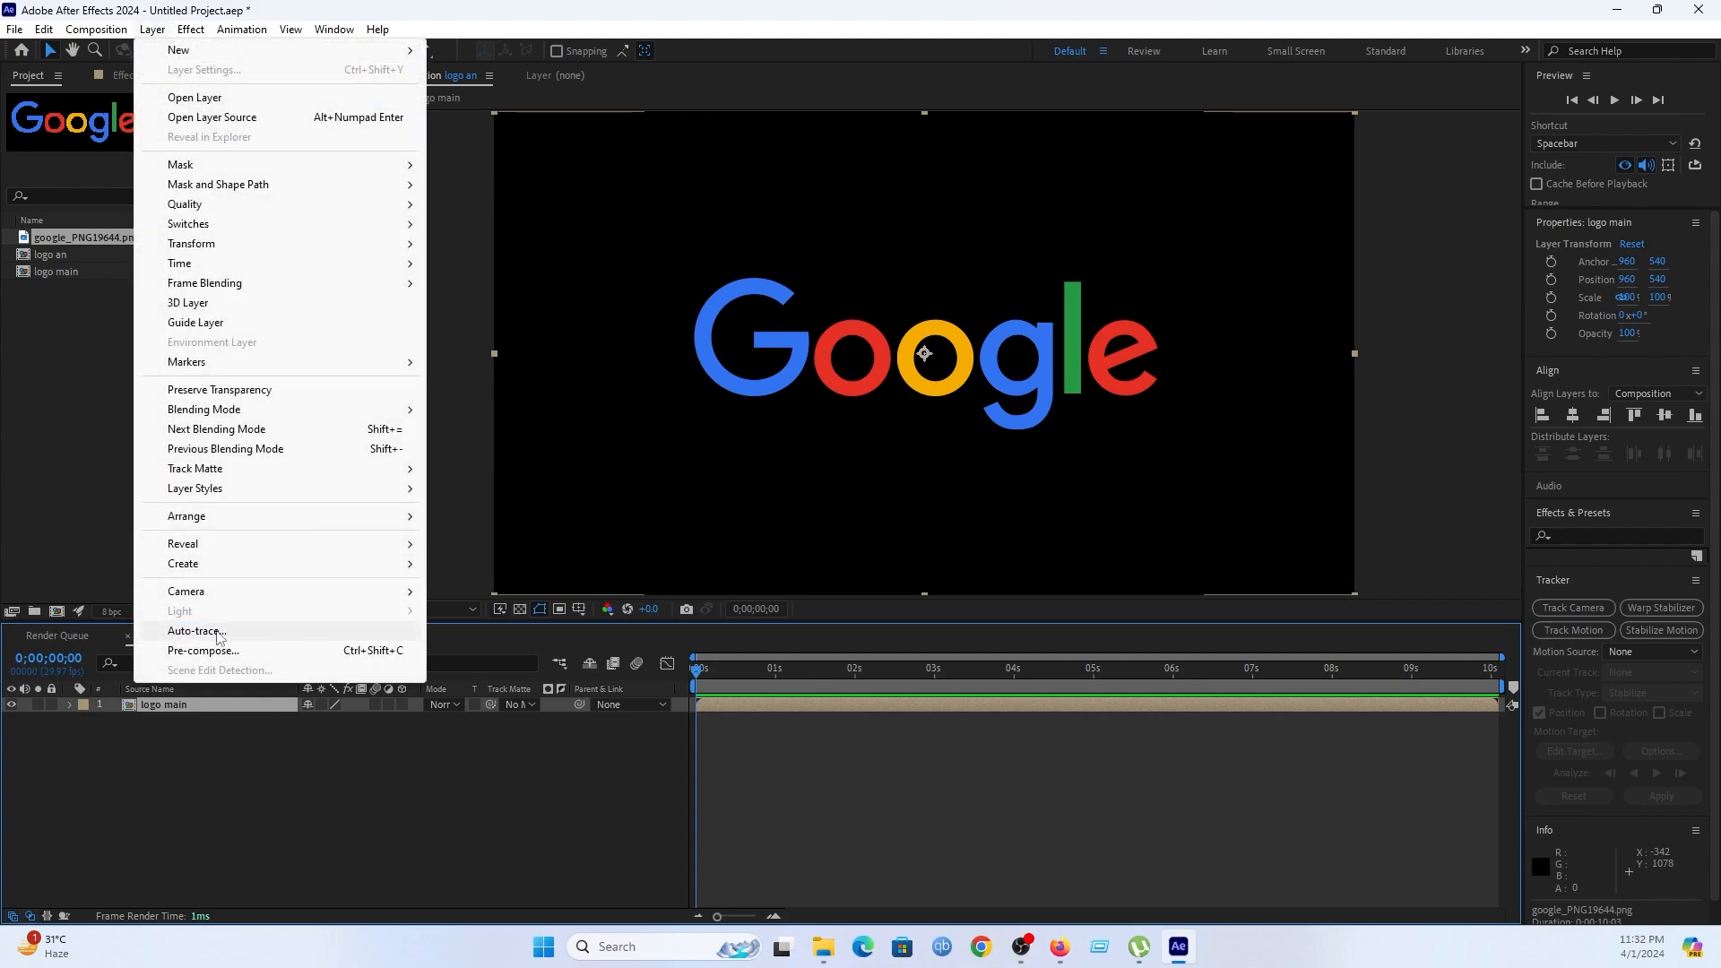
click(218, 633)
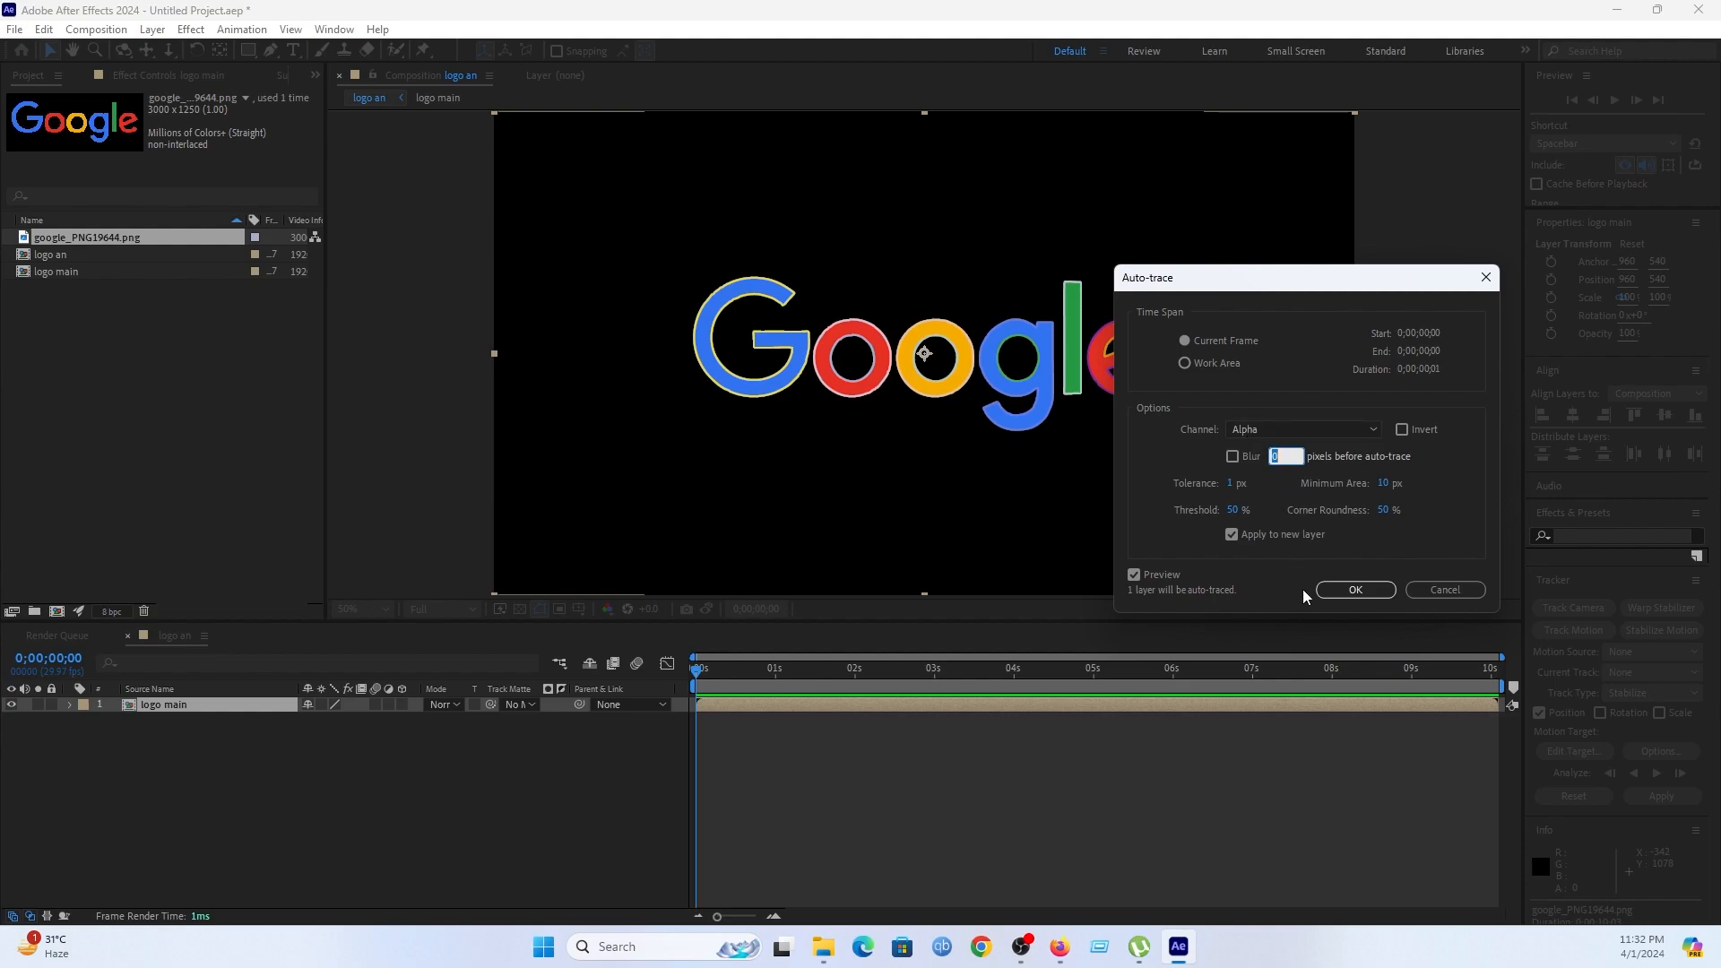
click(1345, 590)
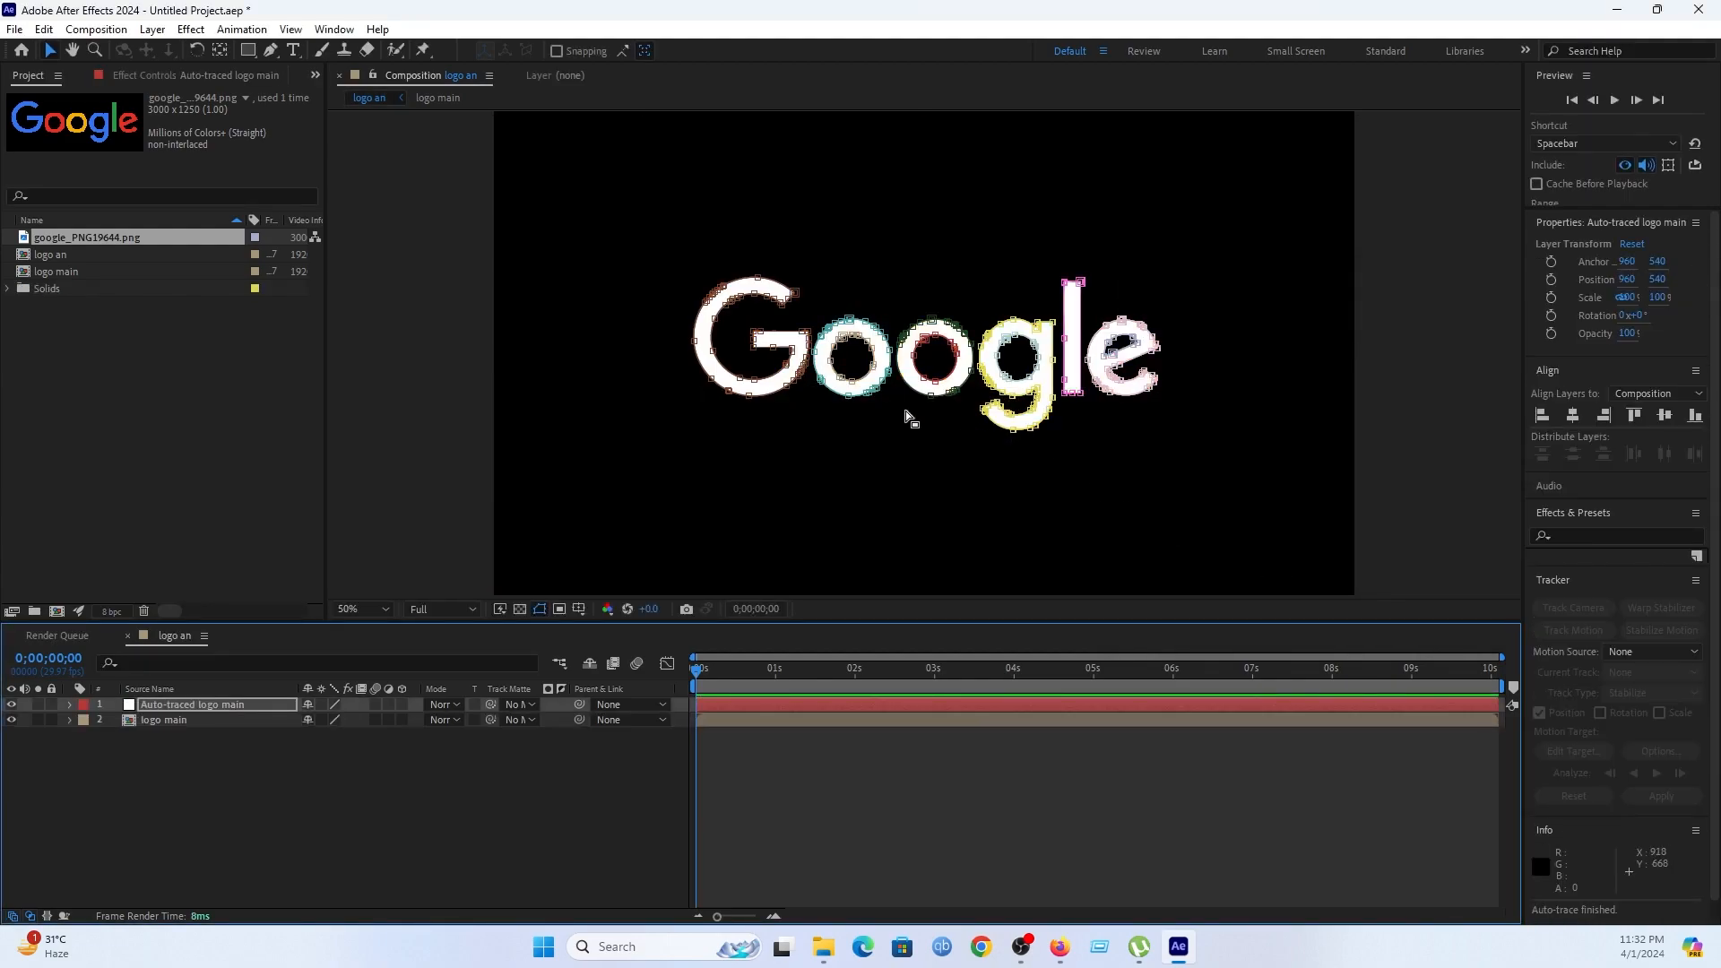
scroll(906, 417, up, 1)
Hide both the Auto-traced logo main layer and the logo main layer.
click(226, 708)
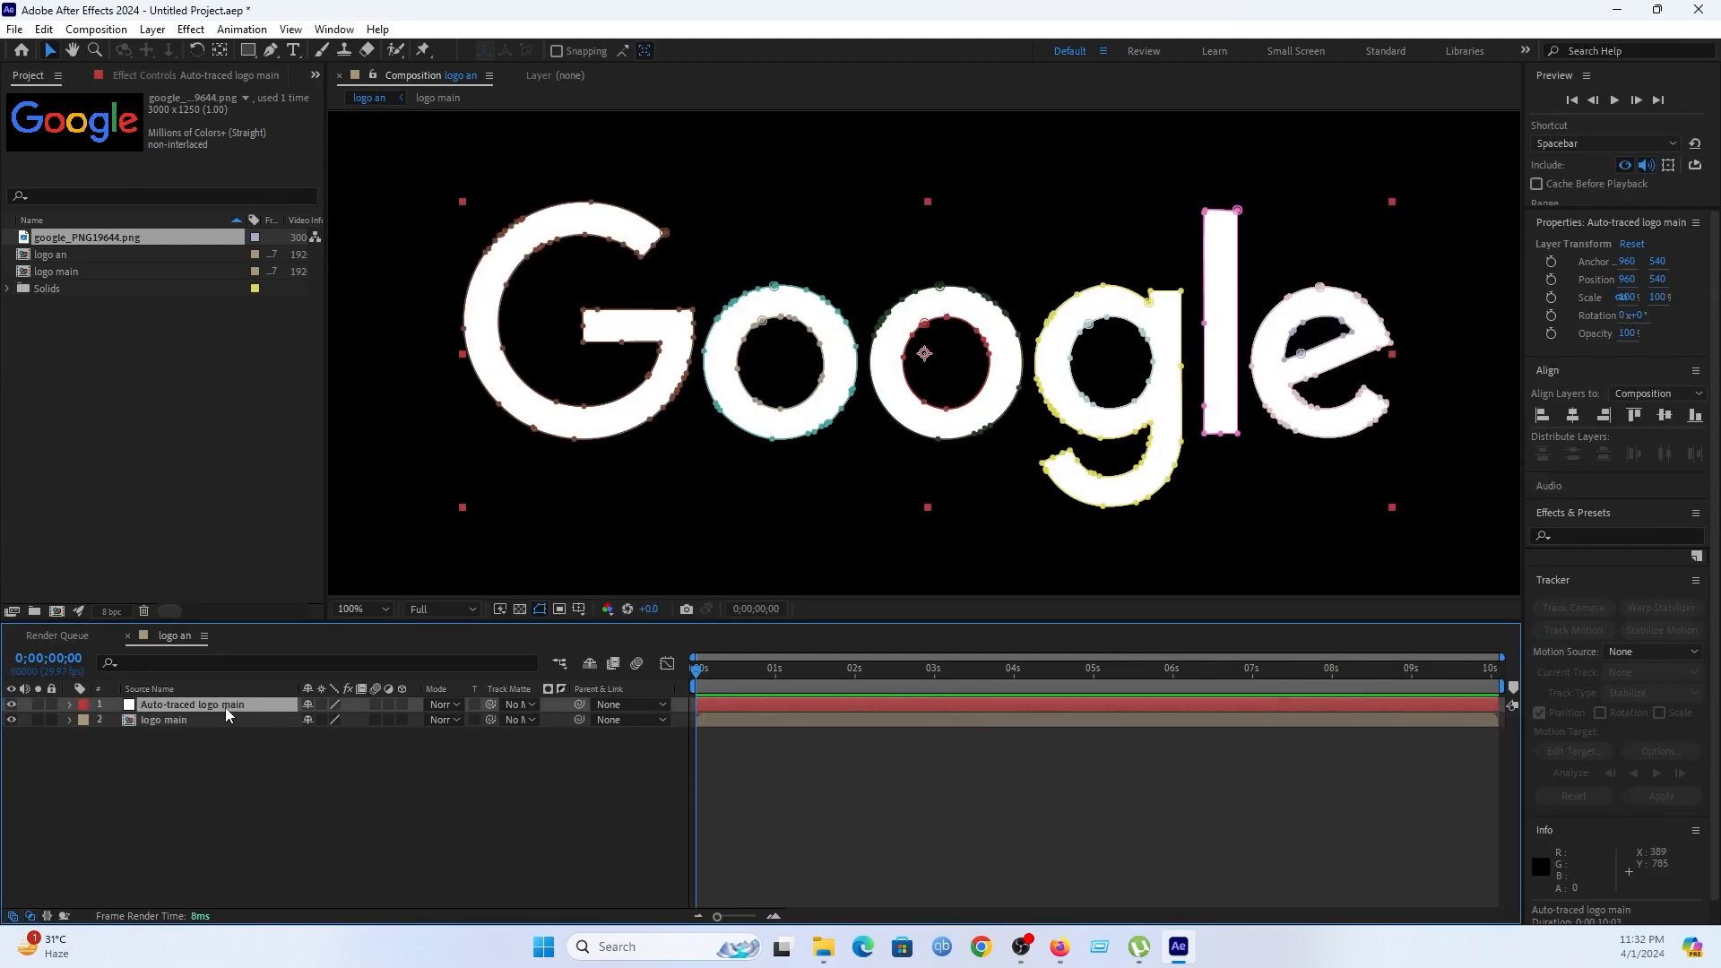
click(212, 722)
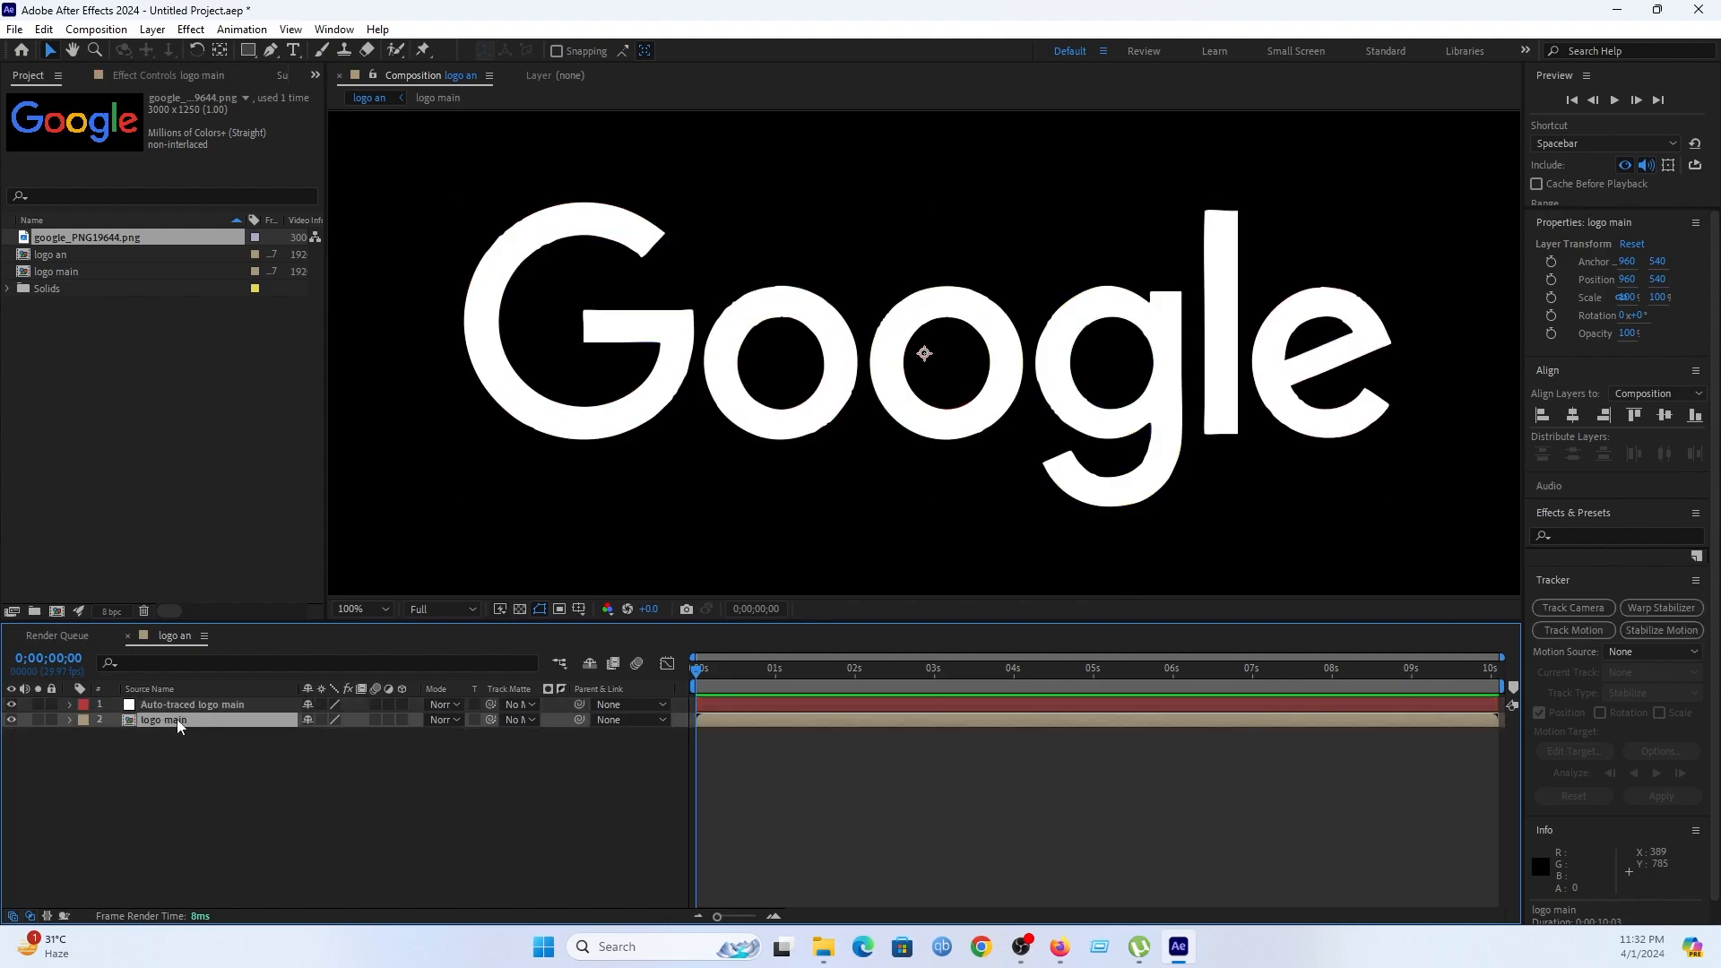
click(12, 705)
click(13, 705)
click(13, 721)
click(12, 721)
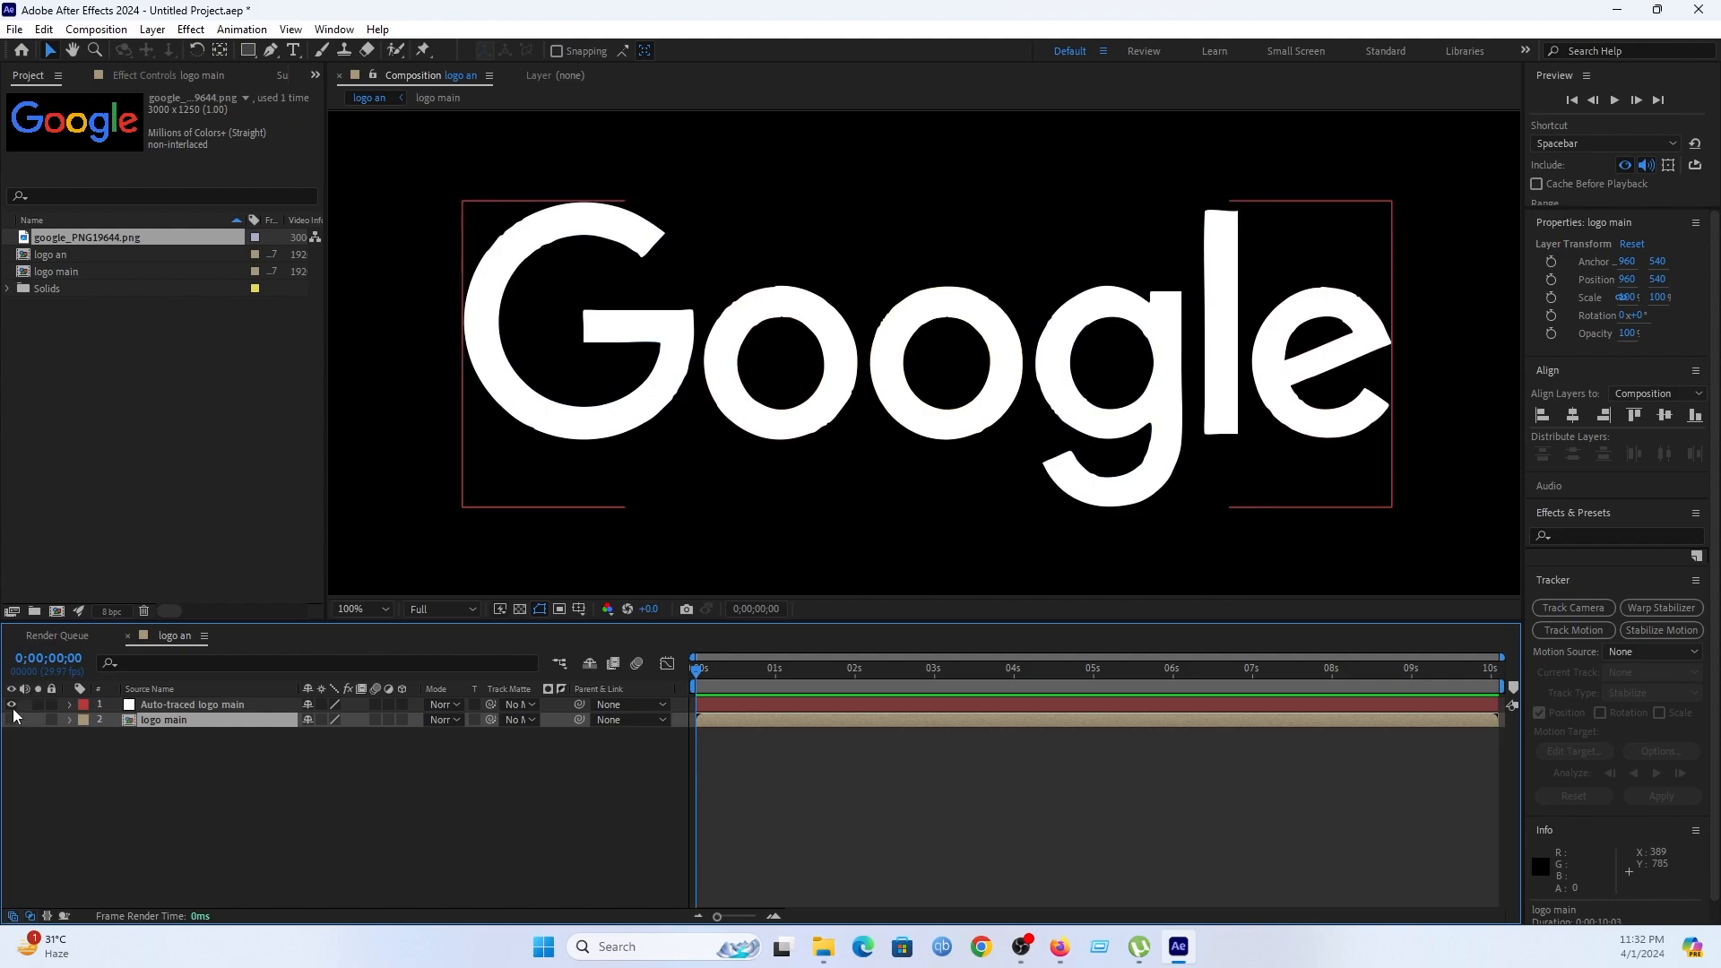
click(12, 706)
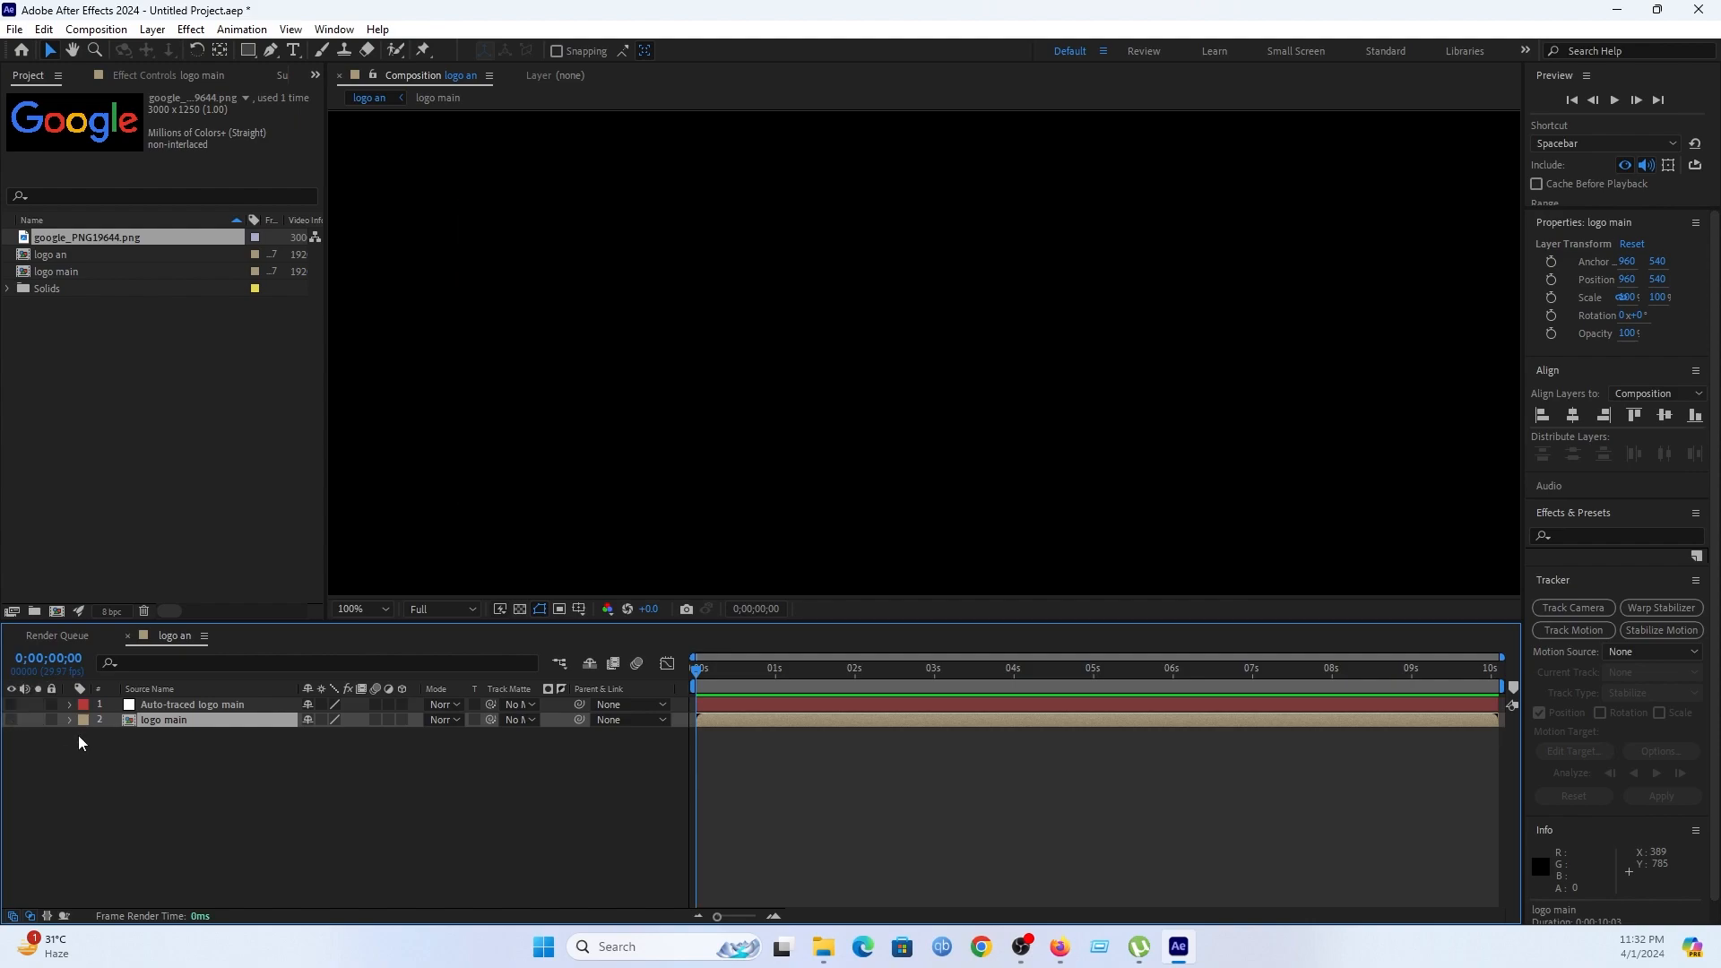
Create a white 1920x1080 solid layer named "e3d".
right_click(291, 796)
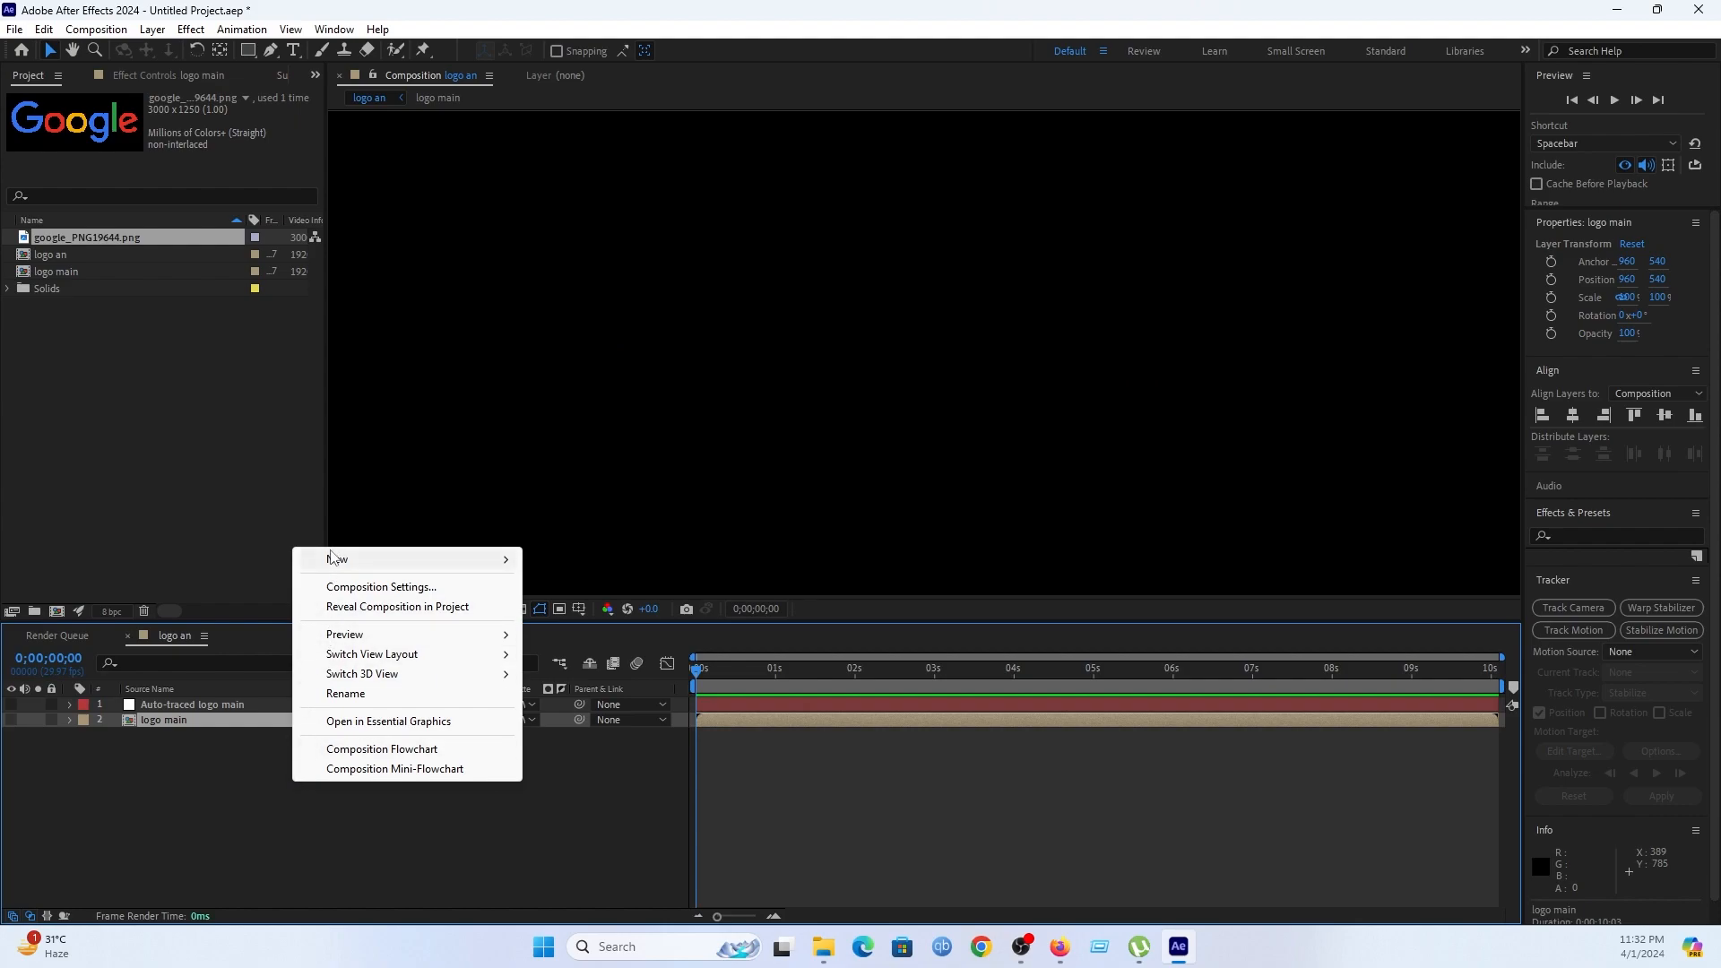
mouse_move(331, 557)
click(569, 603)
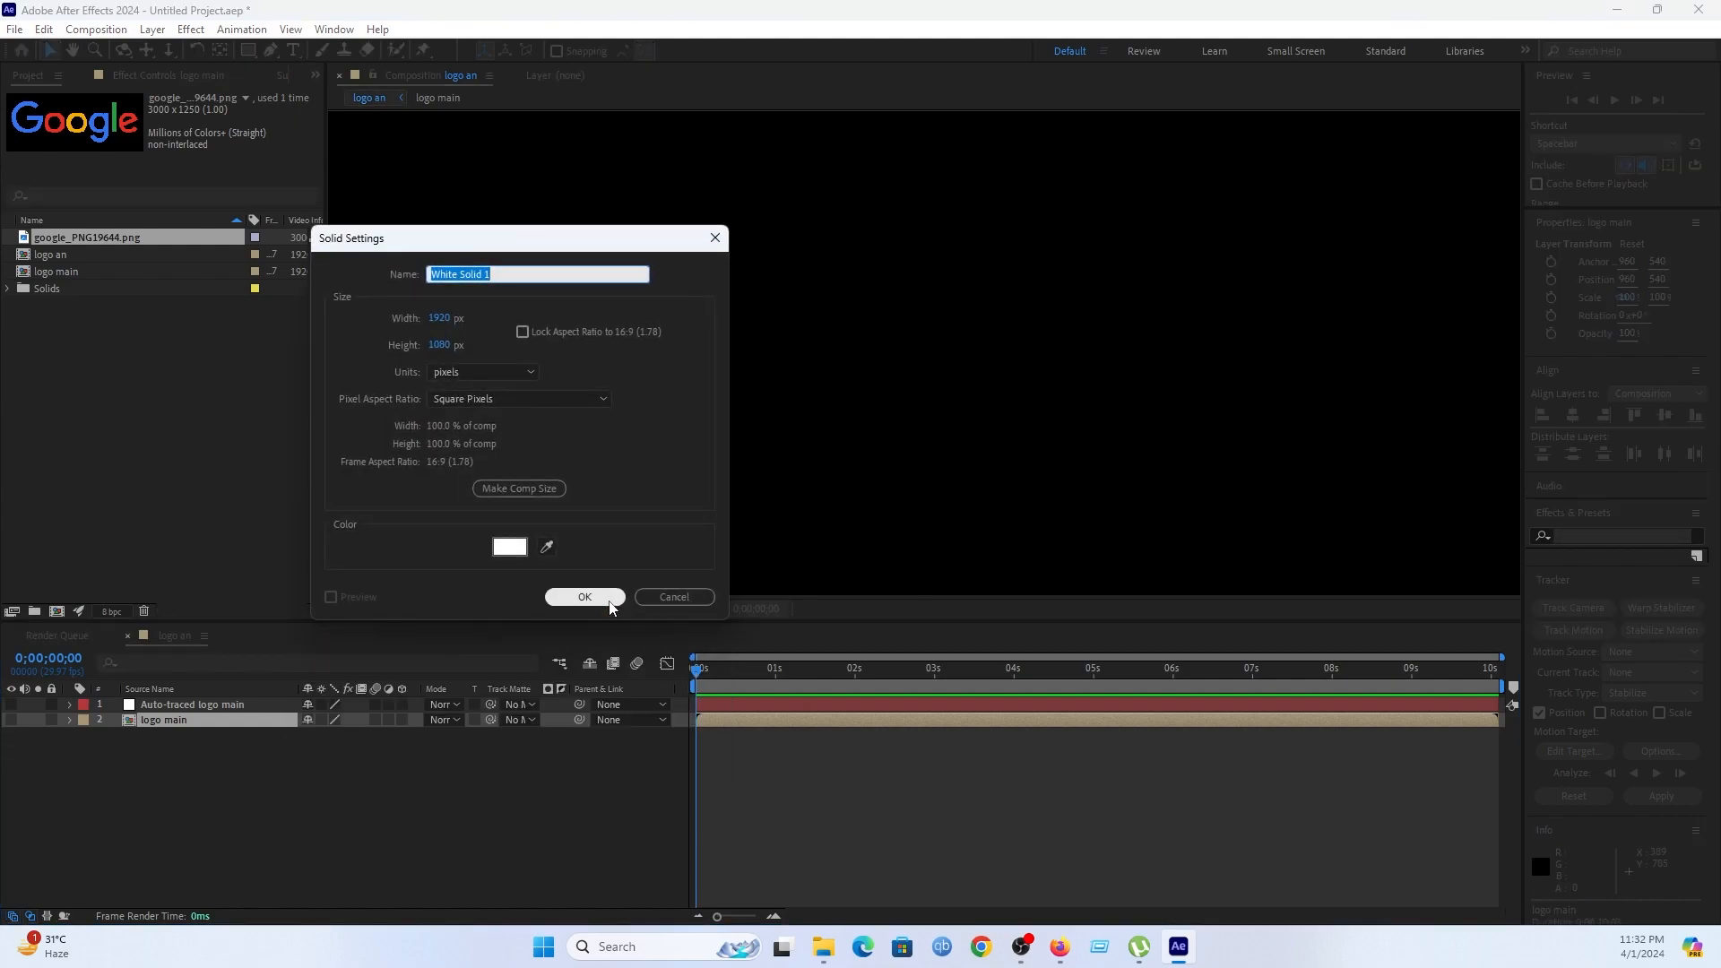
text(e3d)
click(591, 604)
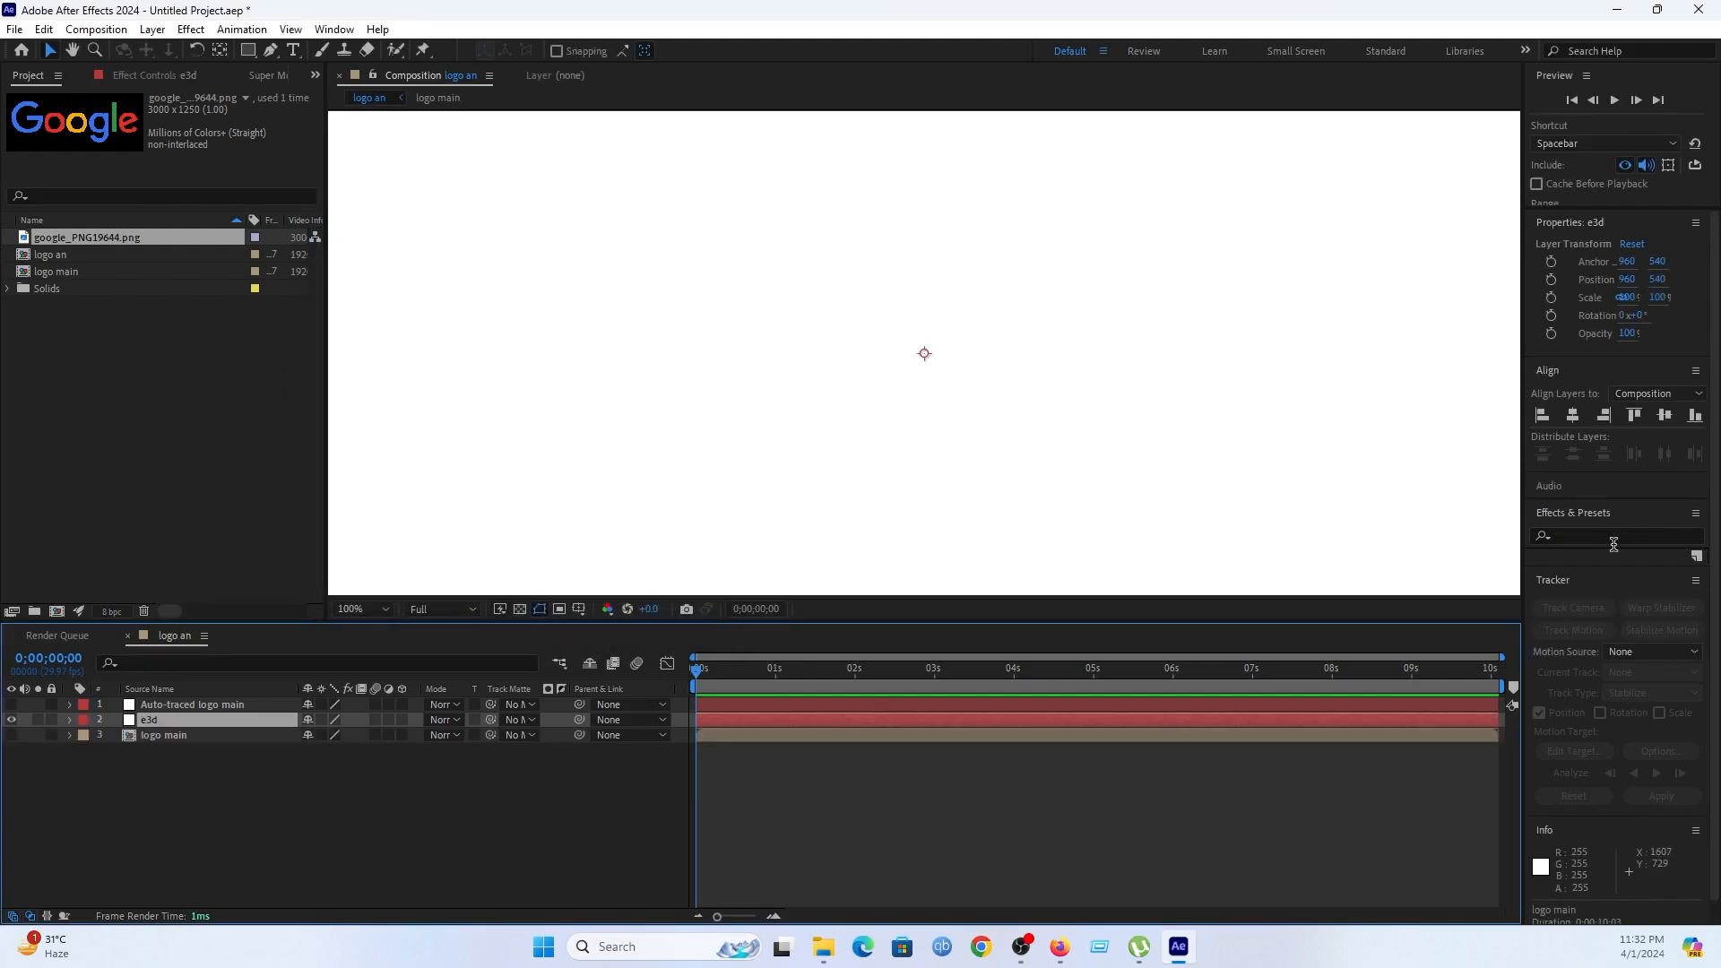
Find the Video Copilot Element effect and apply it to the e3d solid.
click(1614, 535)
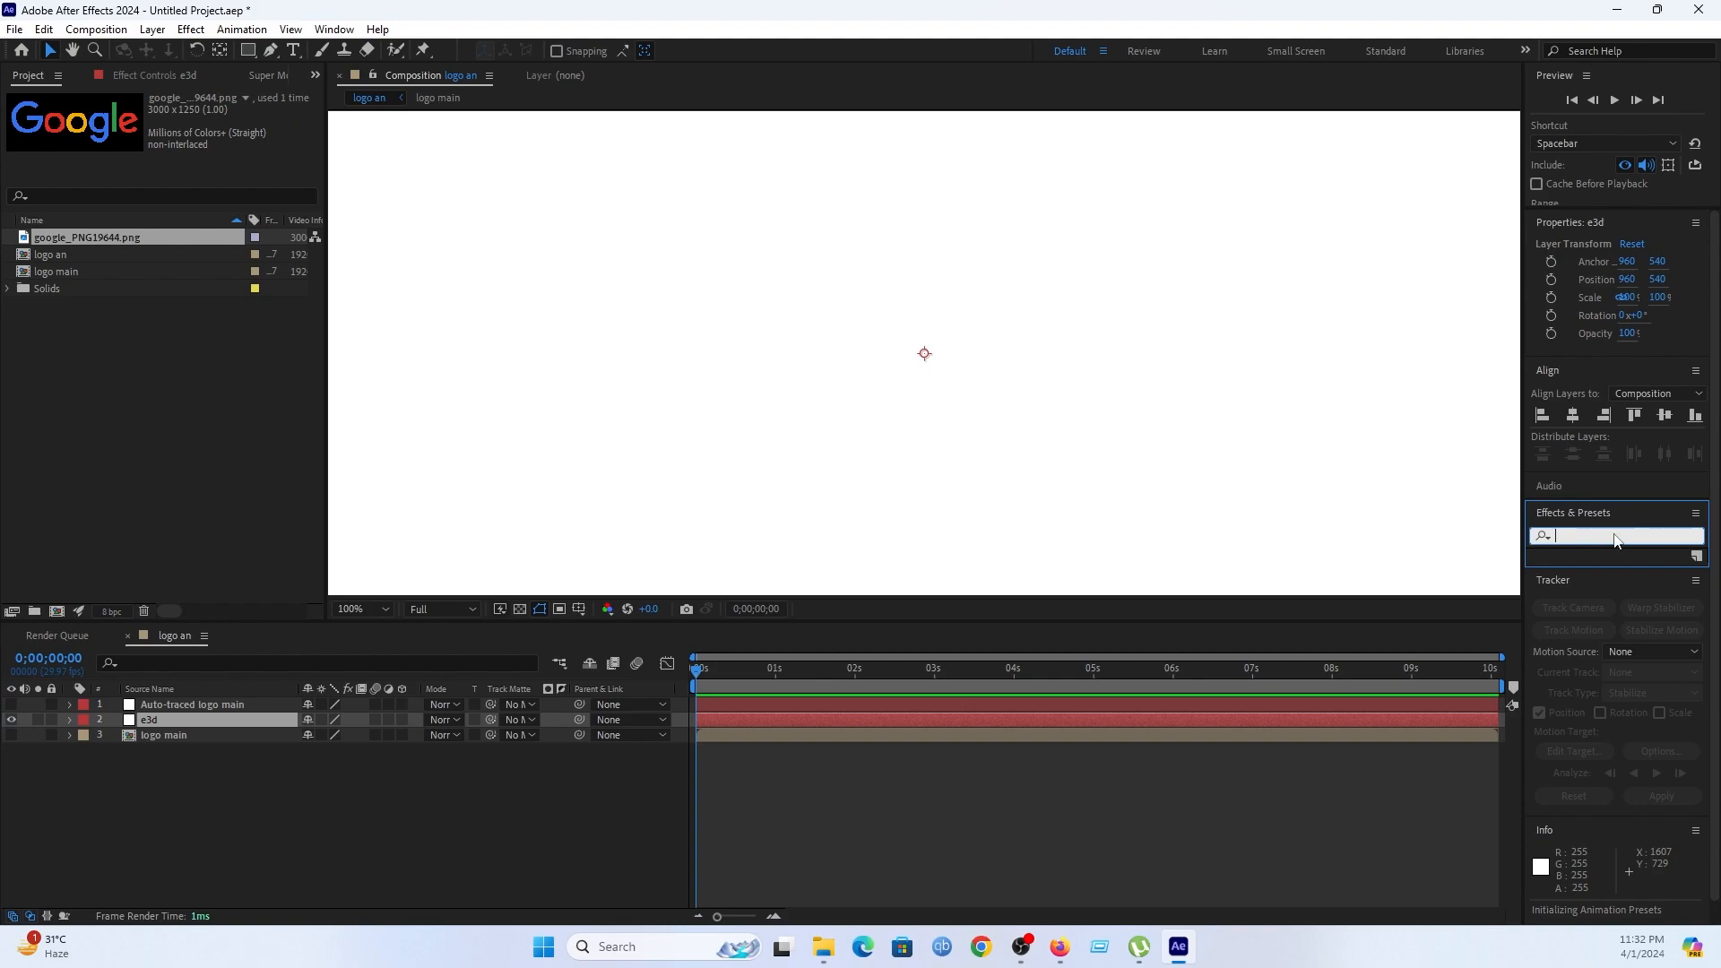
text(eleme)
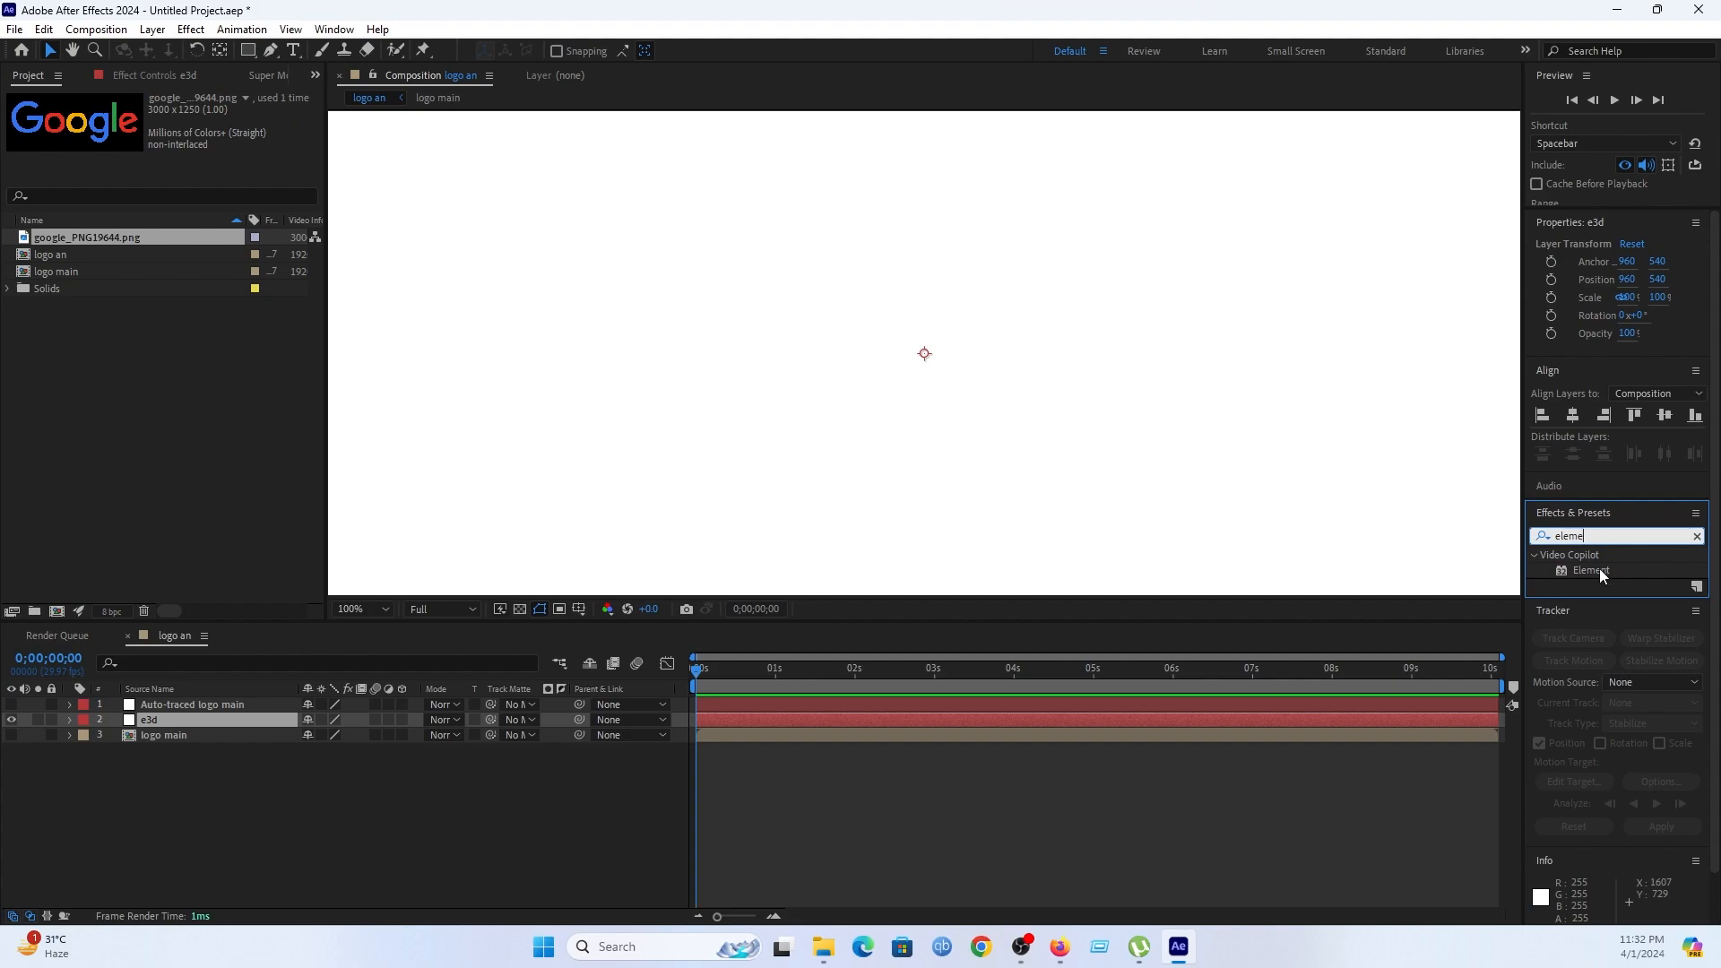
double_click(1600, 570)
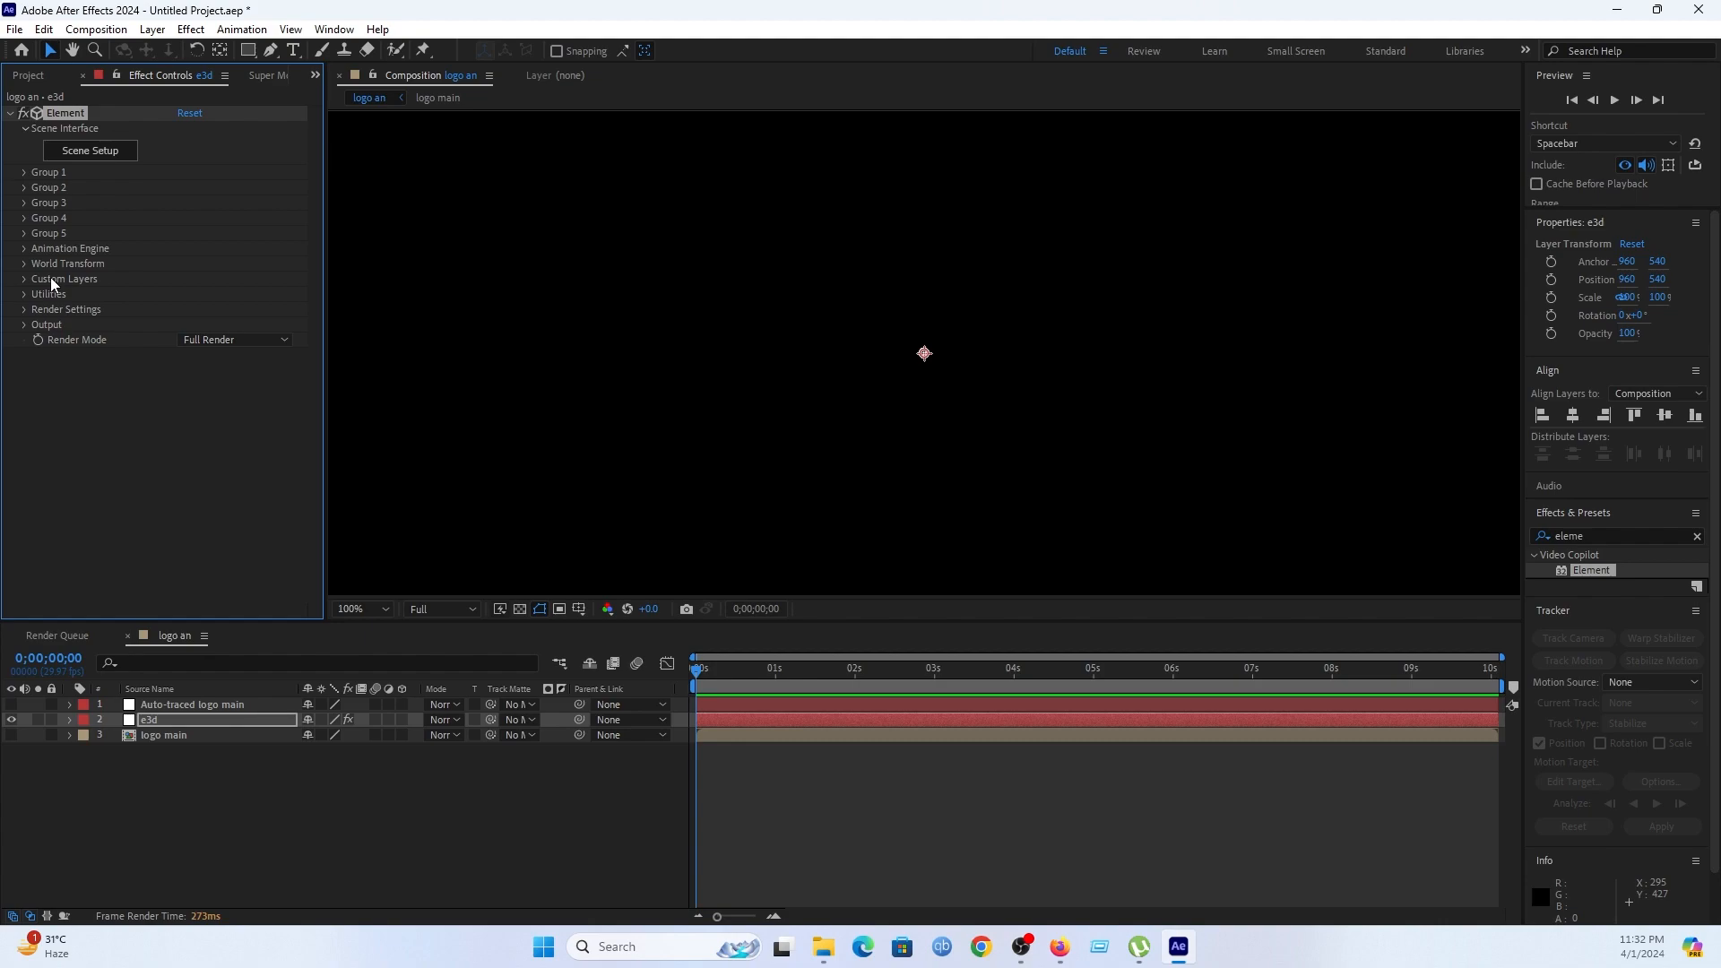
In Element's custom layers, assign Auto-traced logo main to Path Layer 1 and logo main to texture map Layer 1.
click(25, 280)
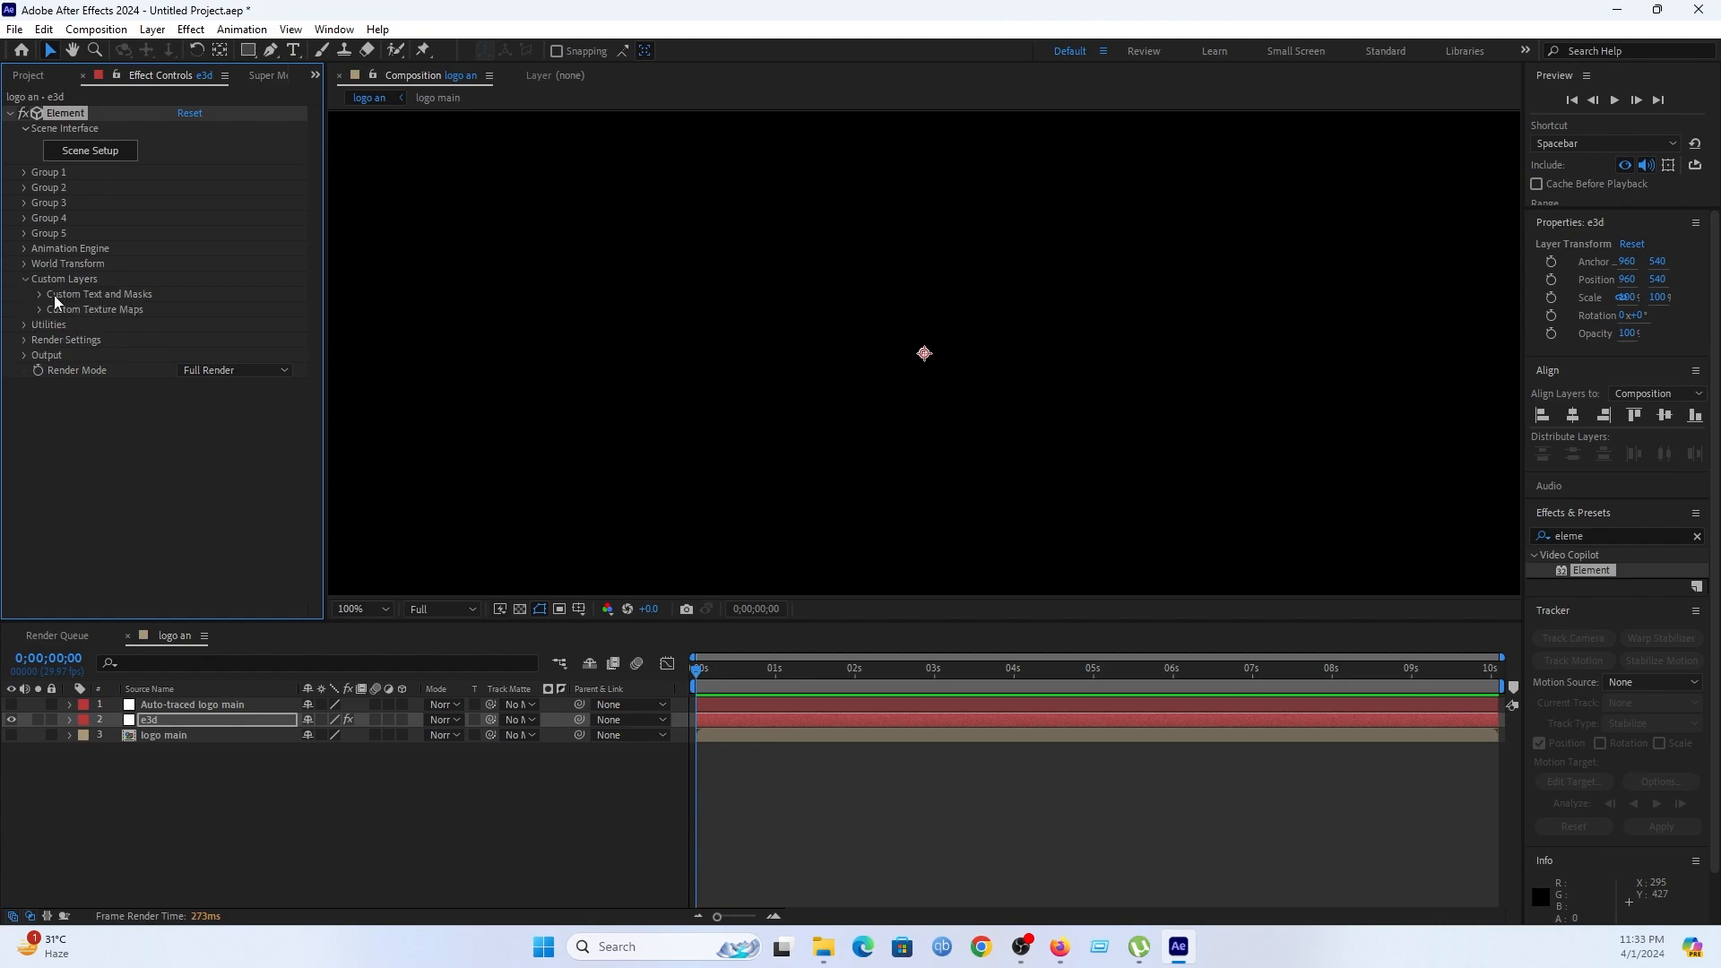
click(40, 295)
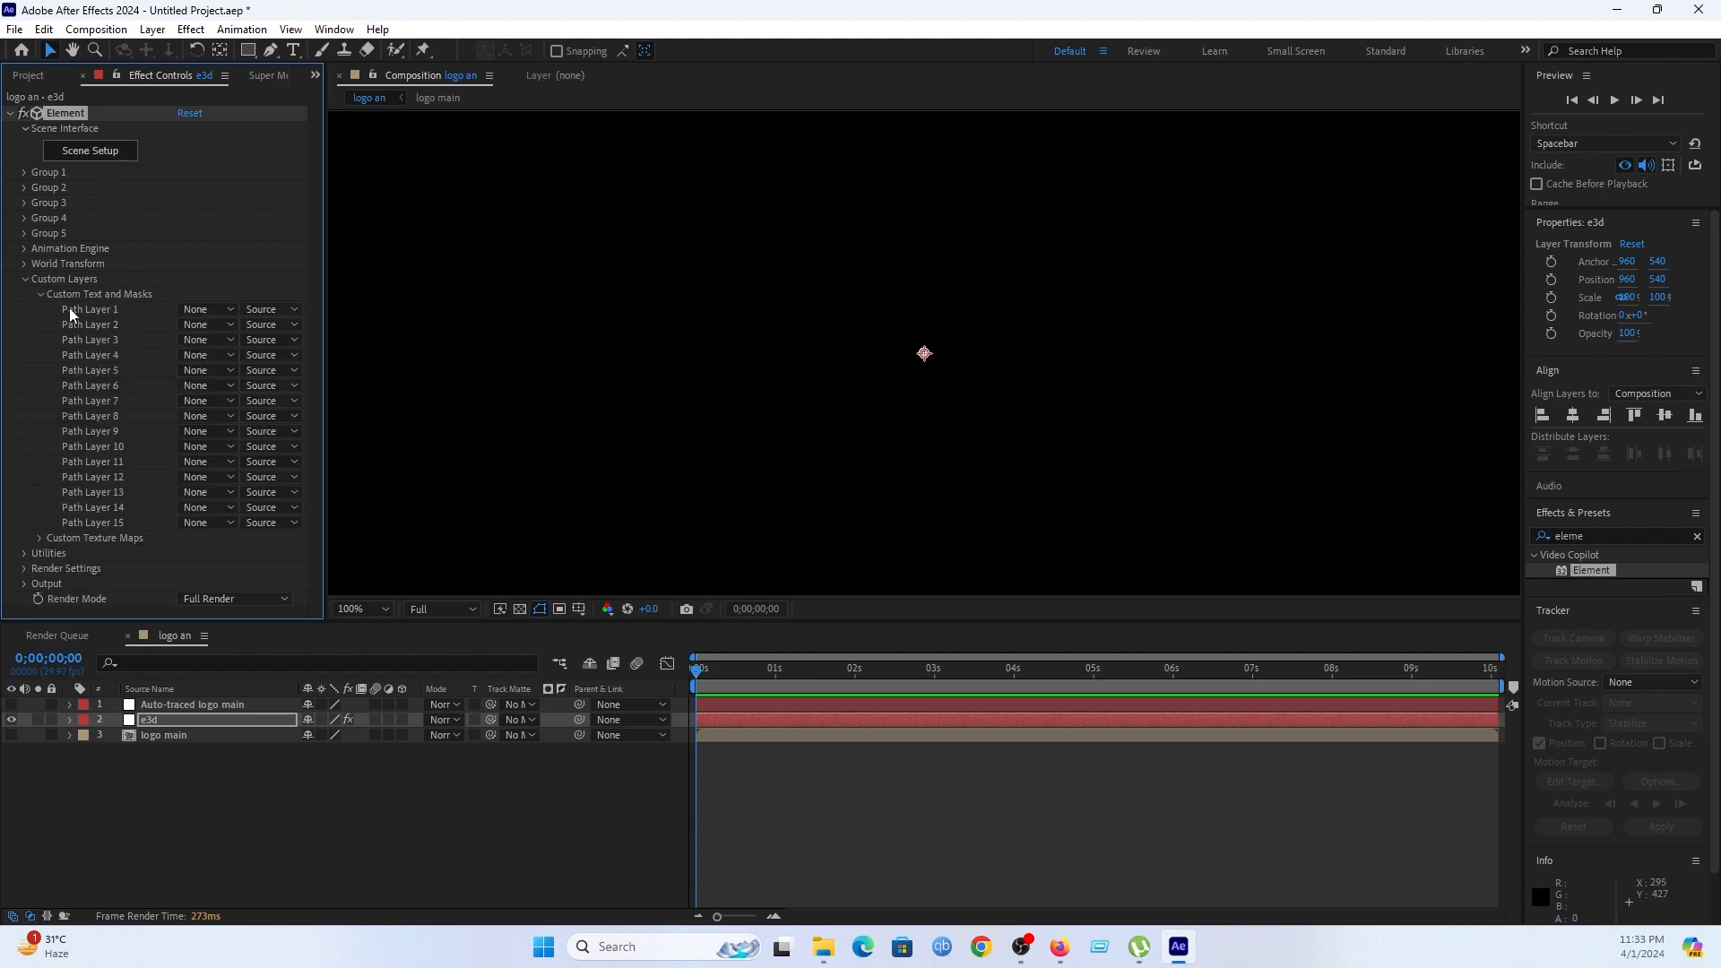
click(196, 310)
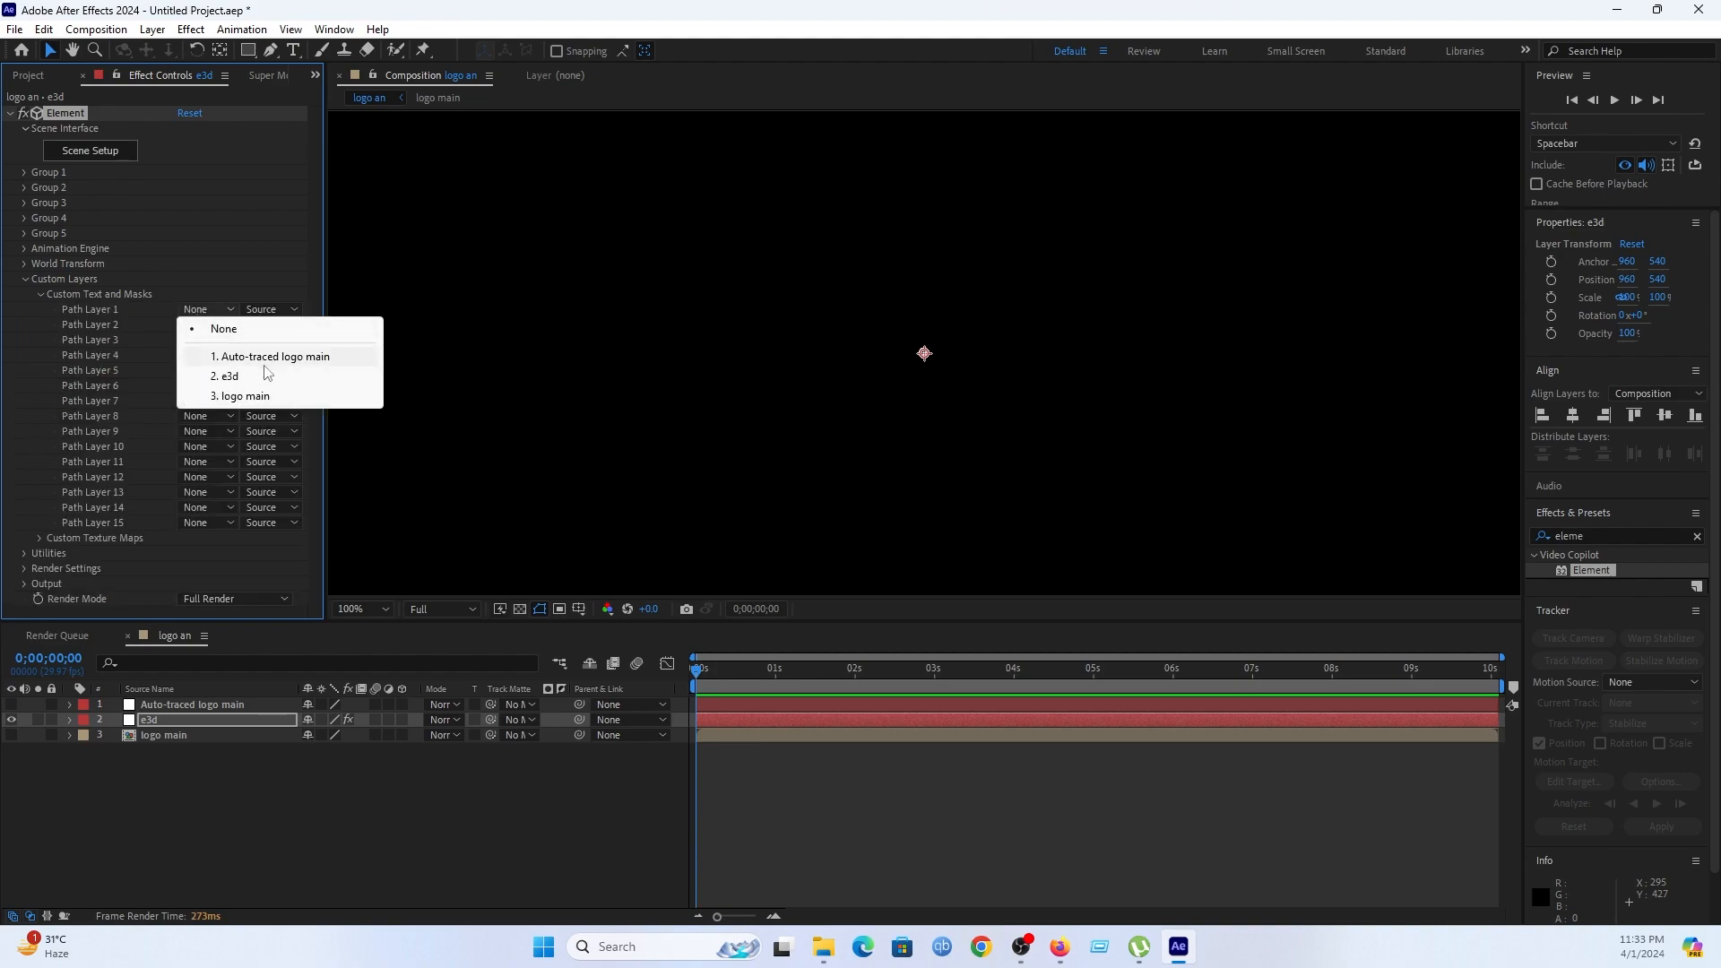
click(323, 358)
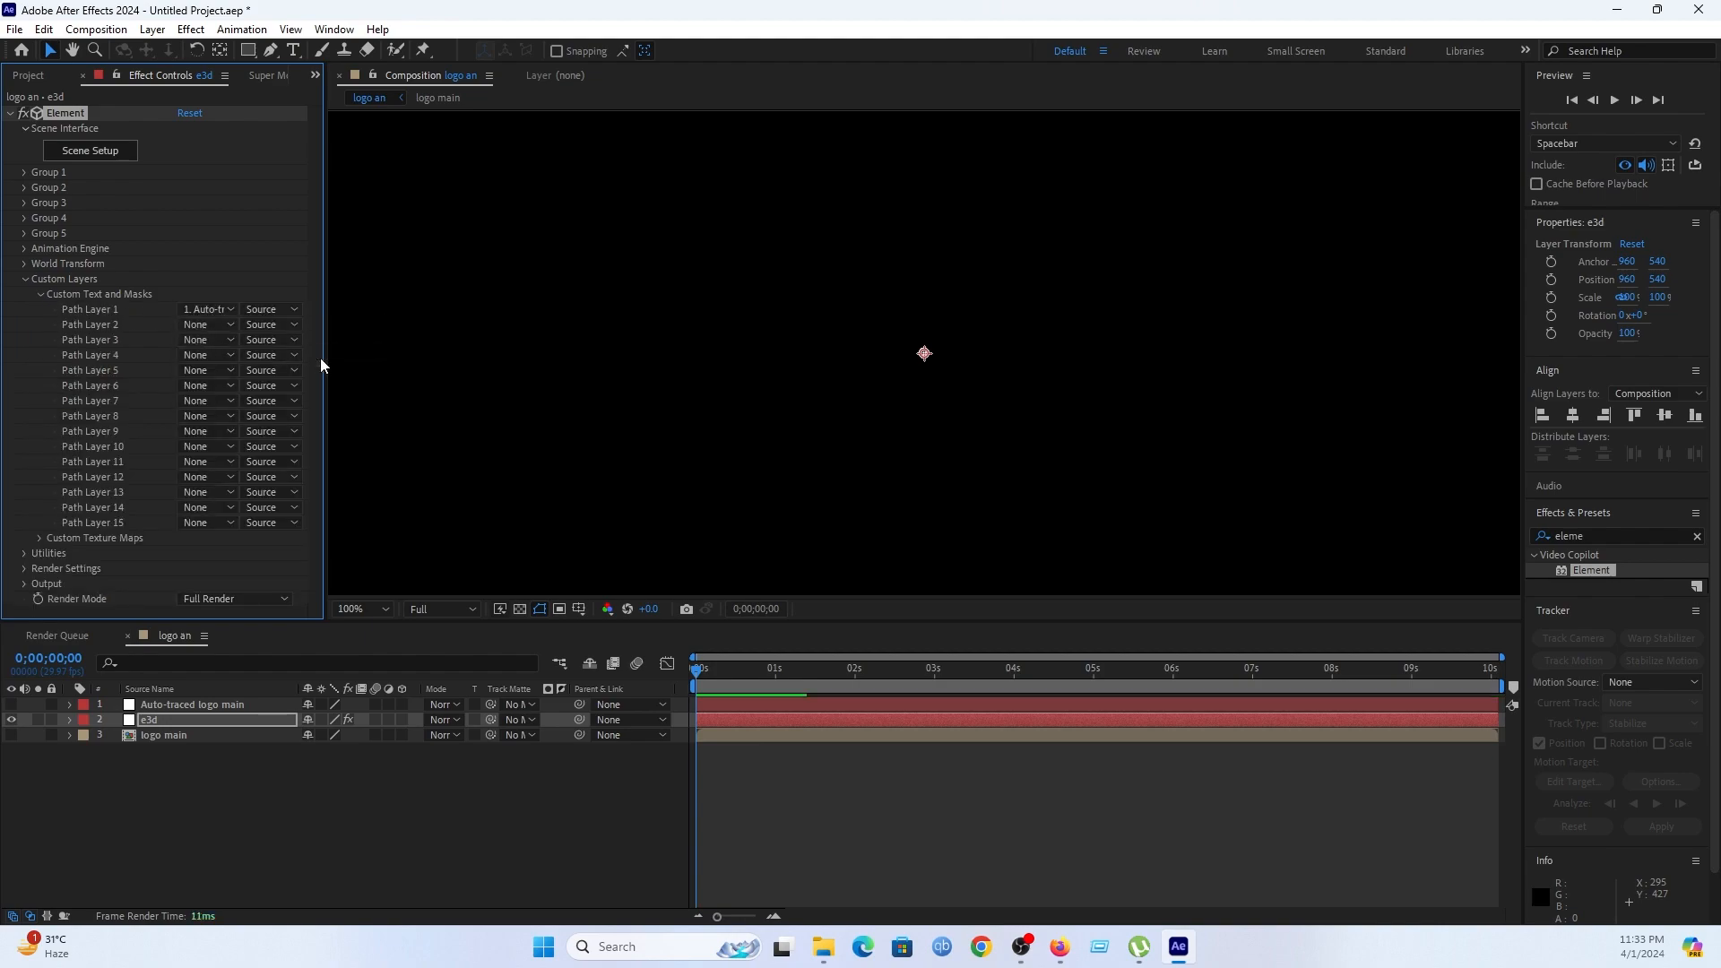
click(40, 538)
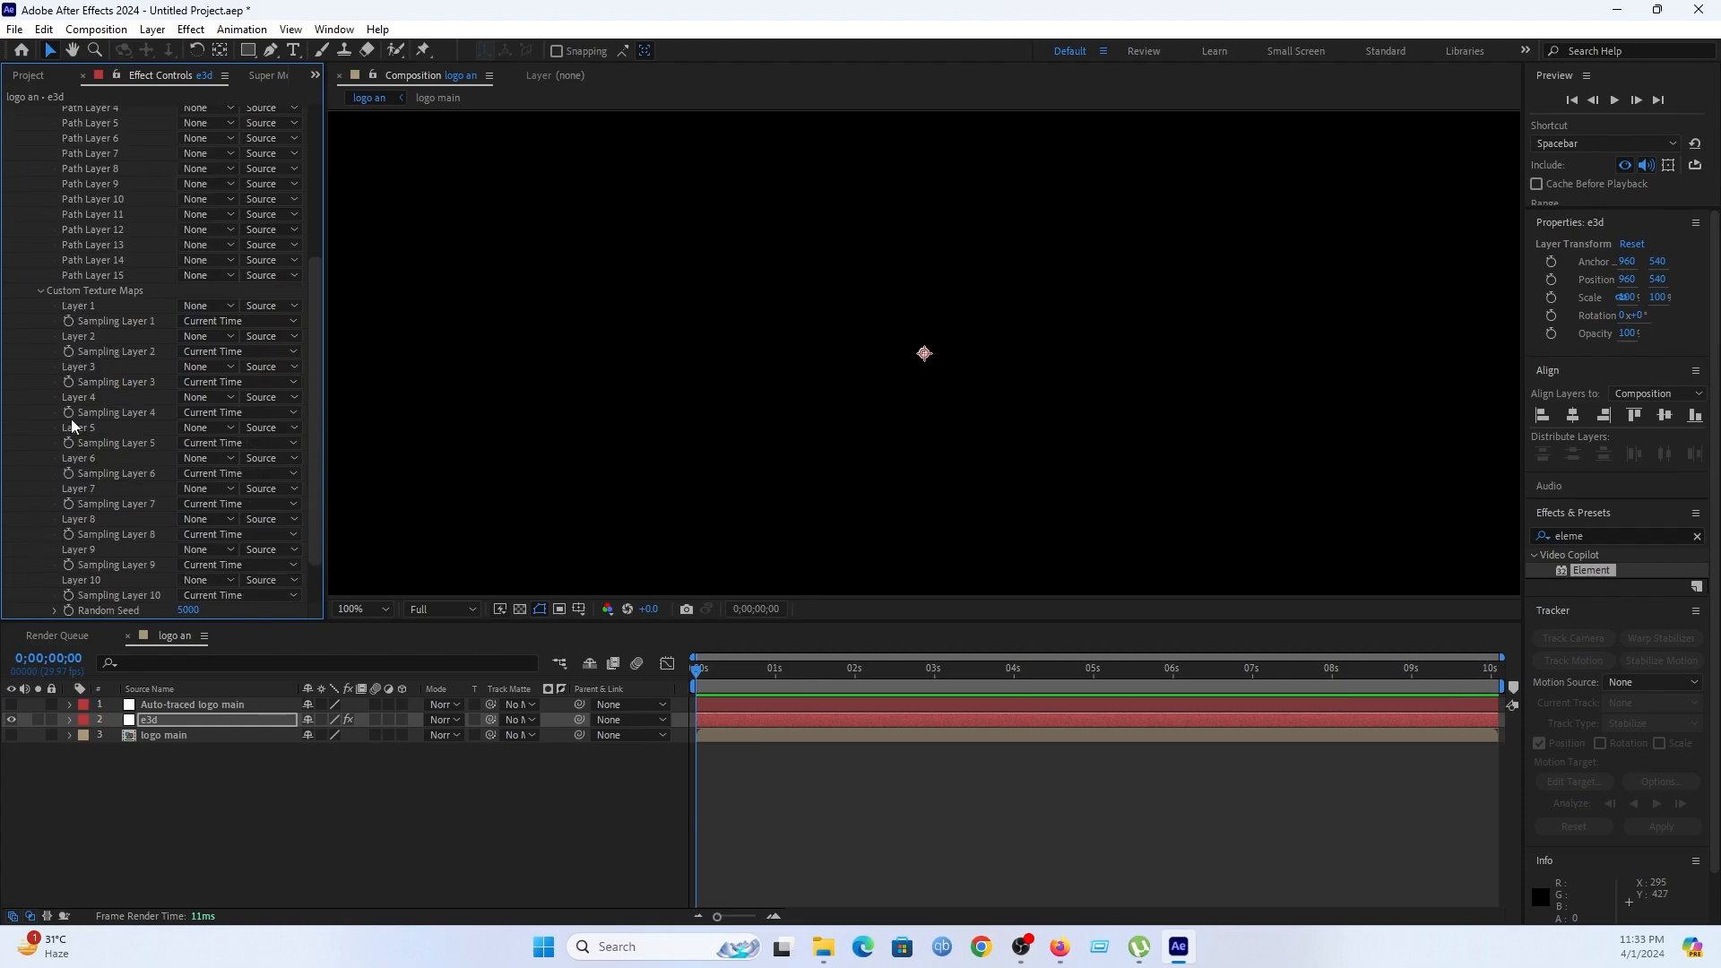
click(197, 305)
click(255, 393)
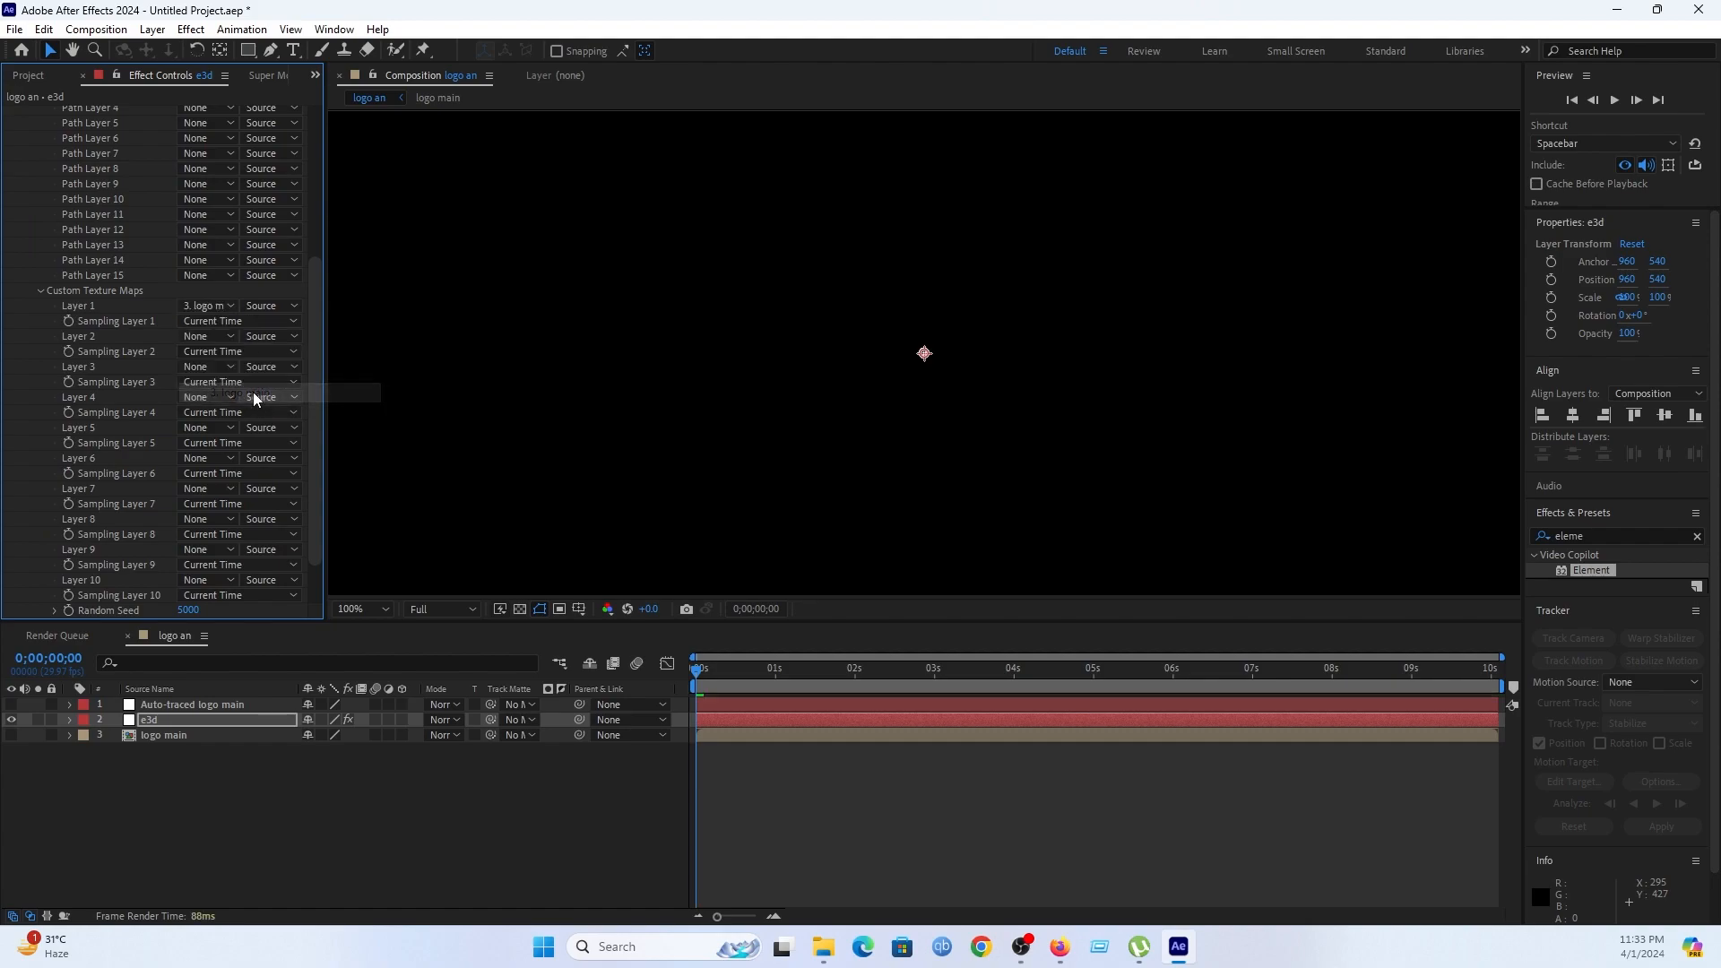
Open Element's Scene Setup, extrude the traced logo path into a 3D model, and inspect it from several angles.
drag(319, 422, 332, 212)
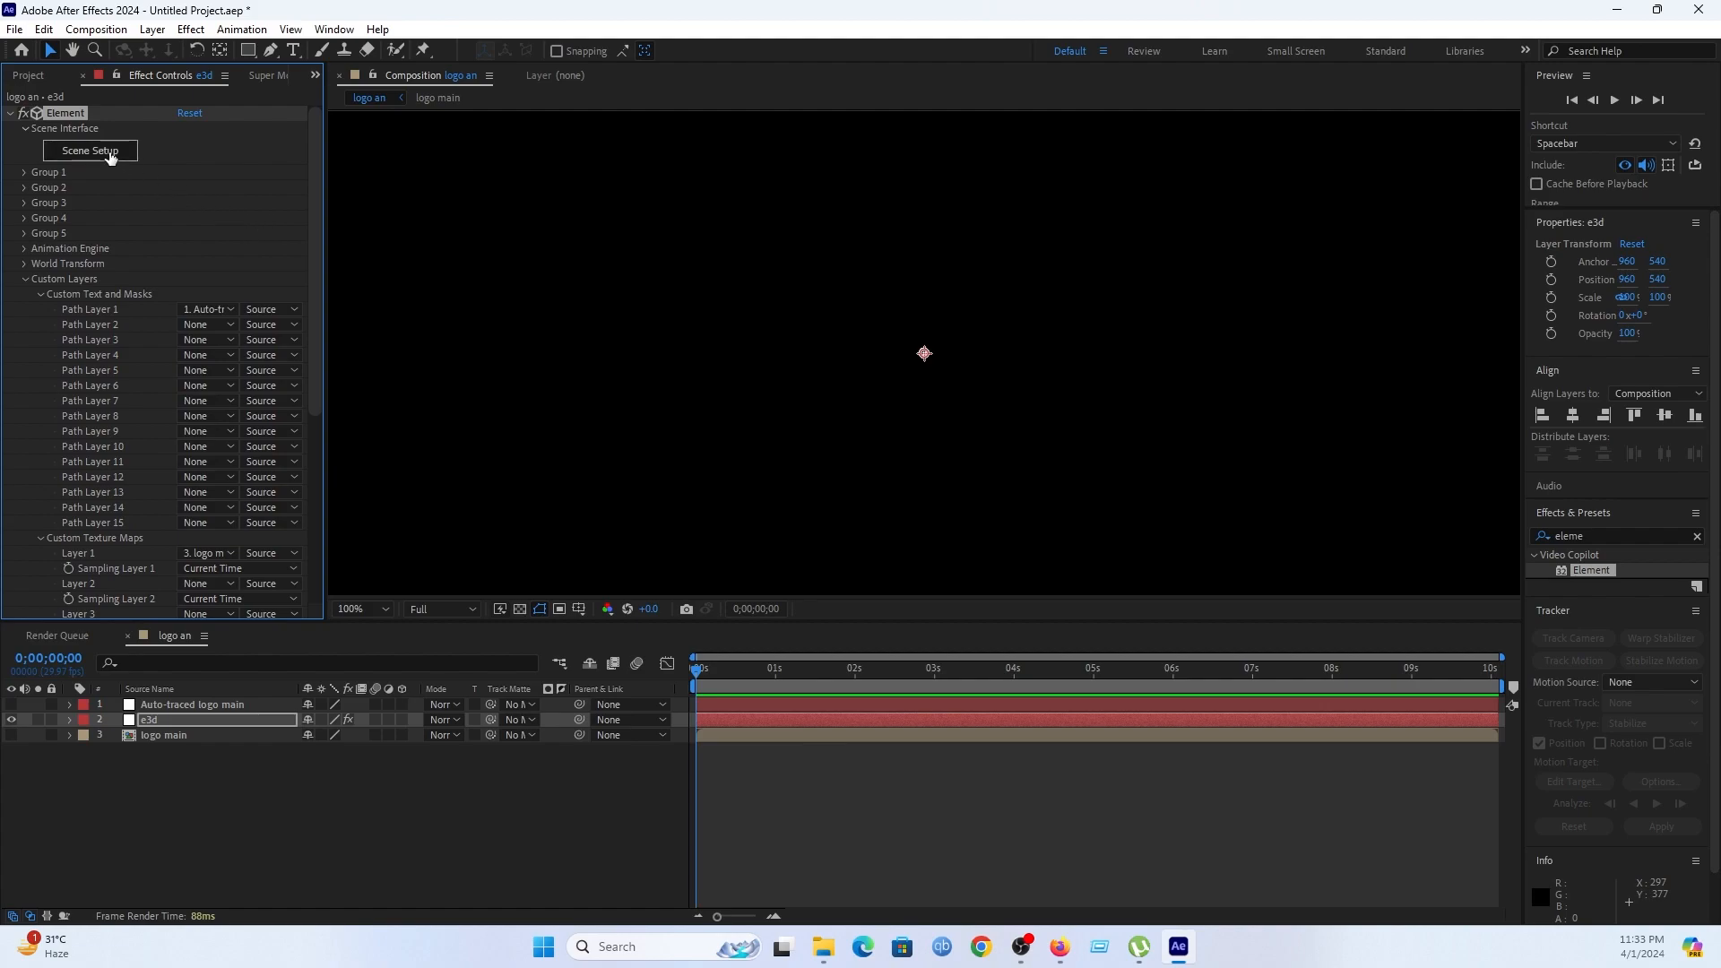
click(91, 151)
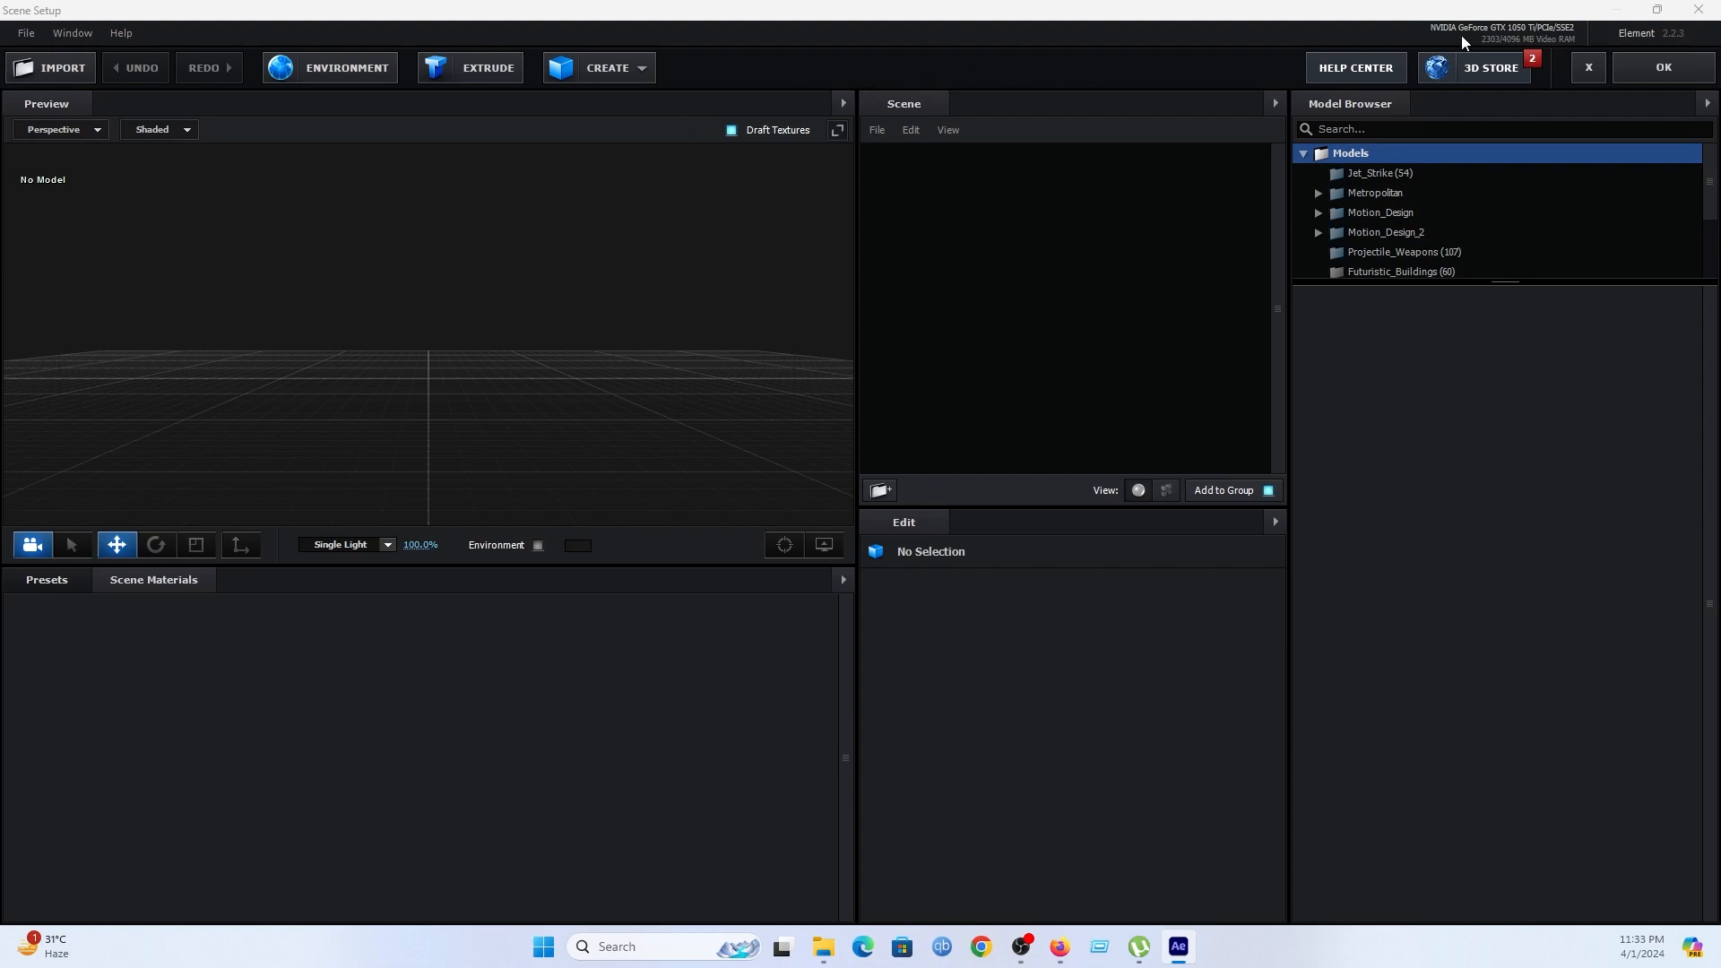
click(477, 72)
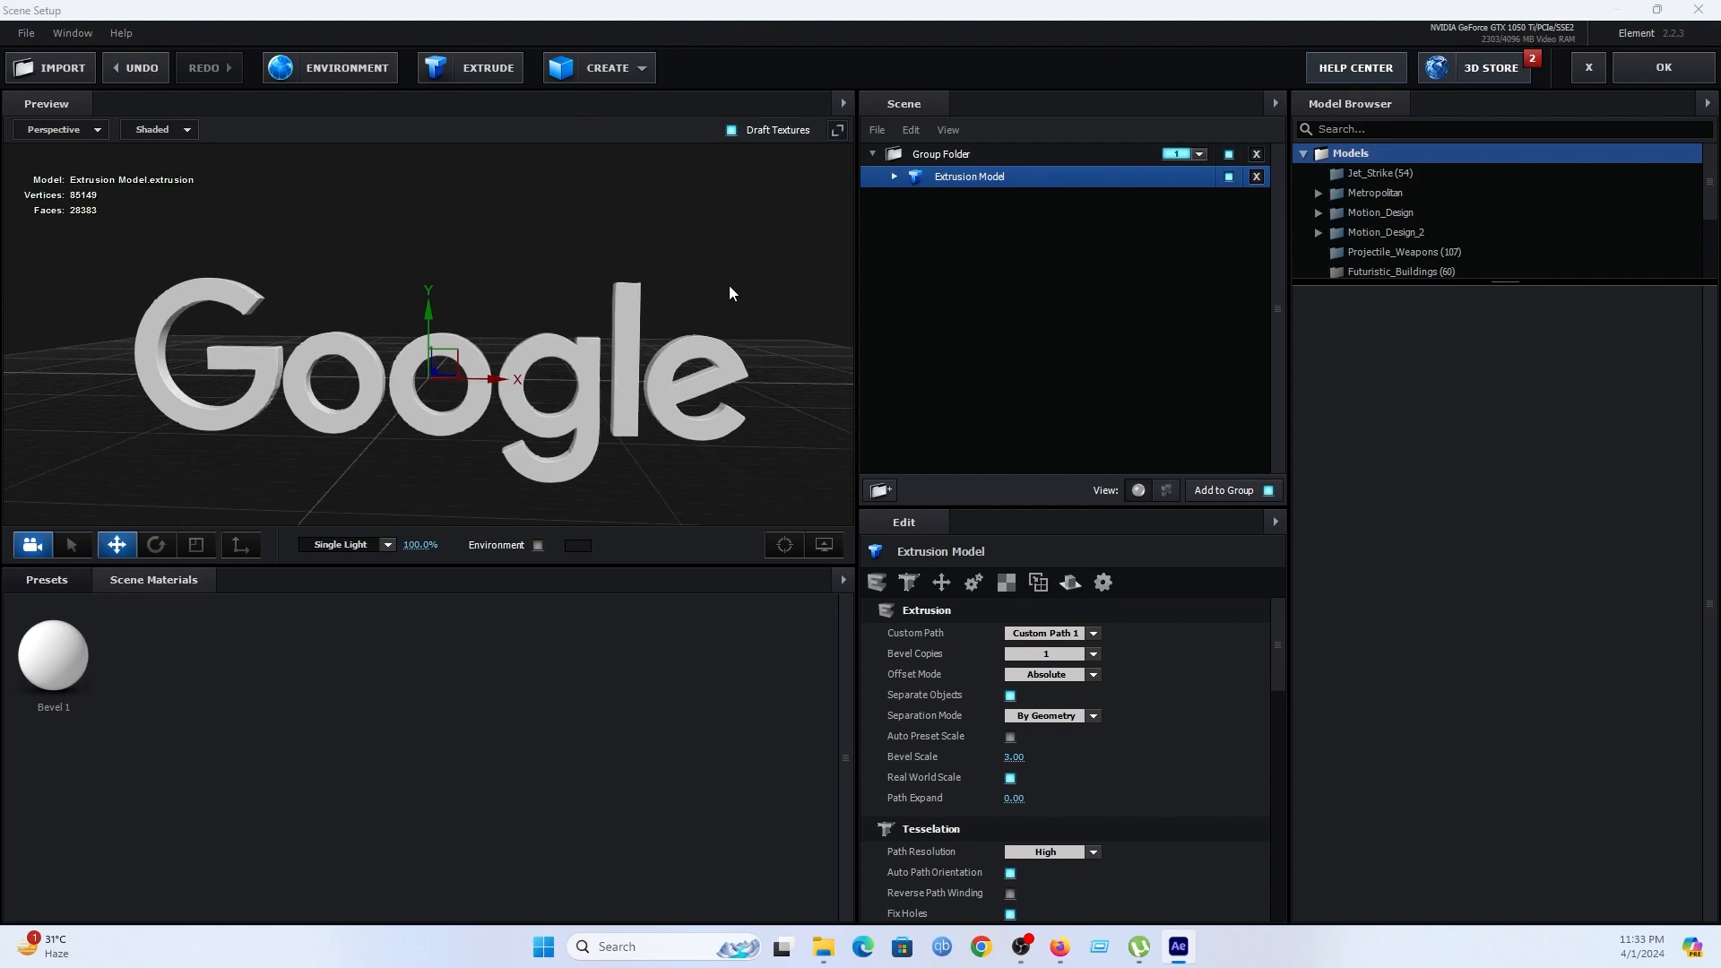
drag(683, 298, 698, 287)
scroll(698, 286, down, 2)
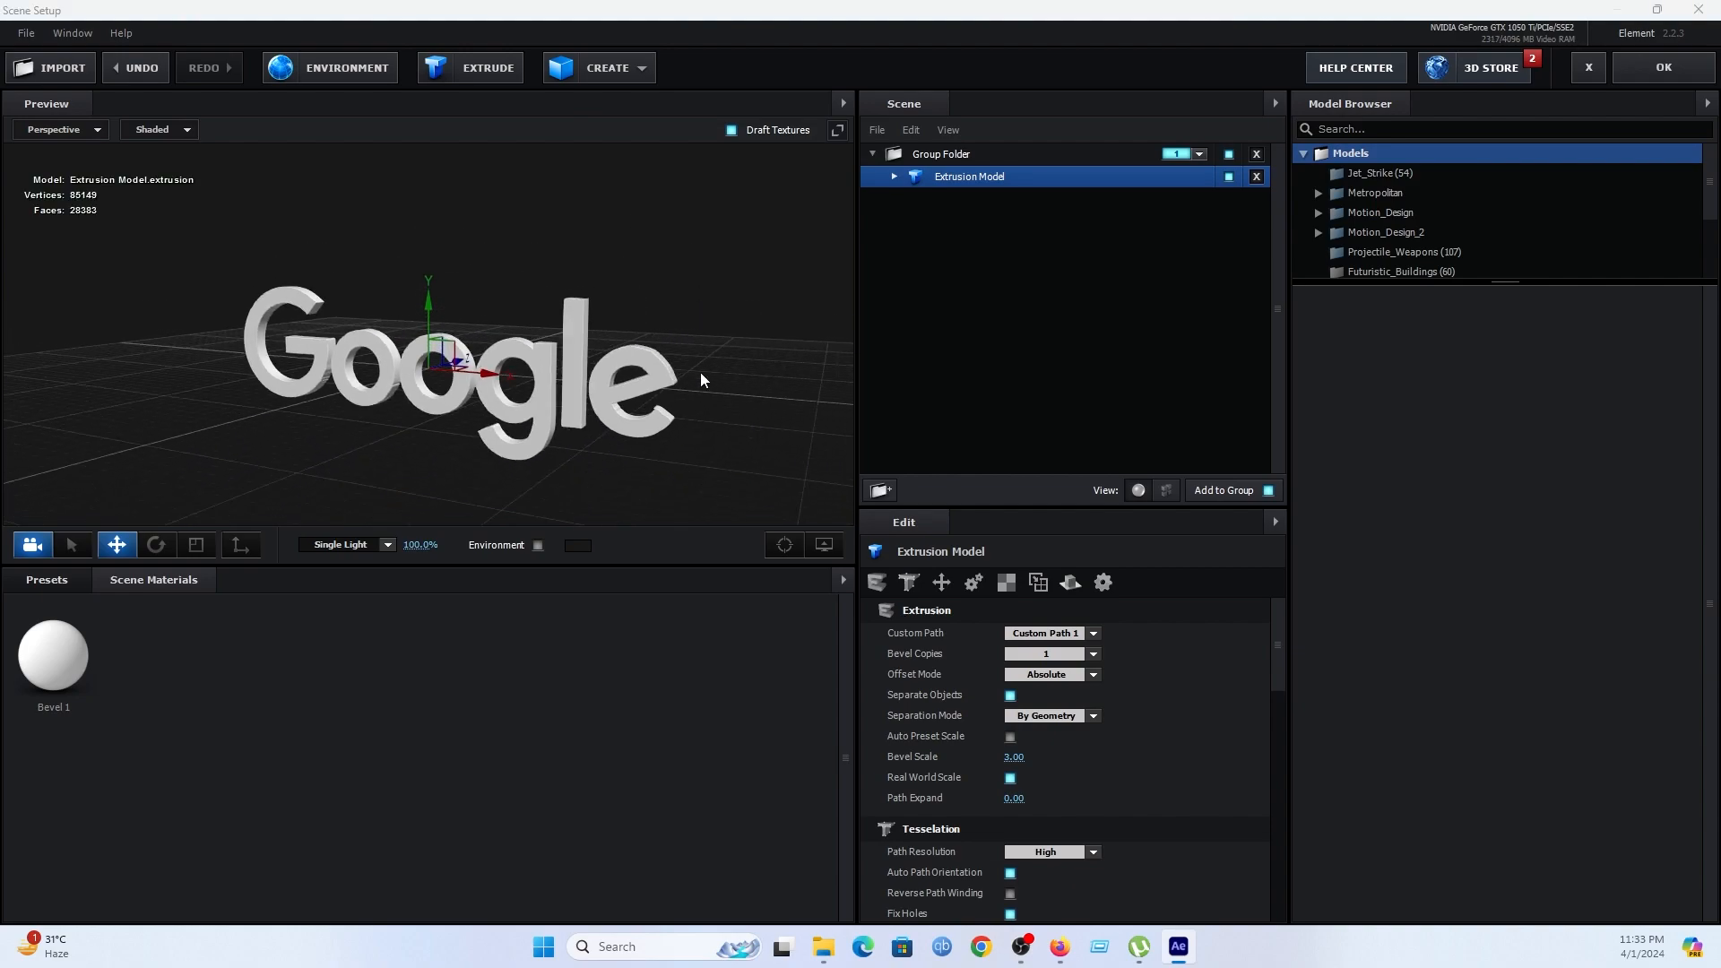
drag(701, 373, 670, 390)
scroll(670, 390, up, 4)
scroll(669, 390, down, 3)
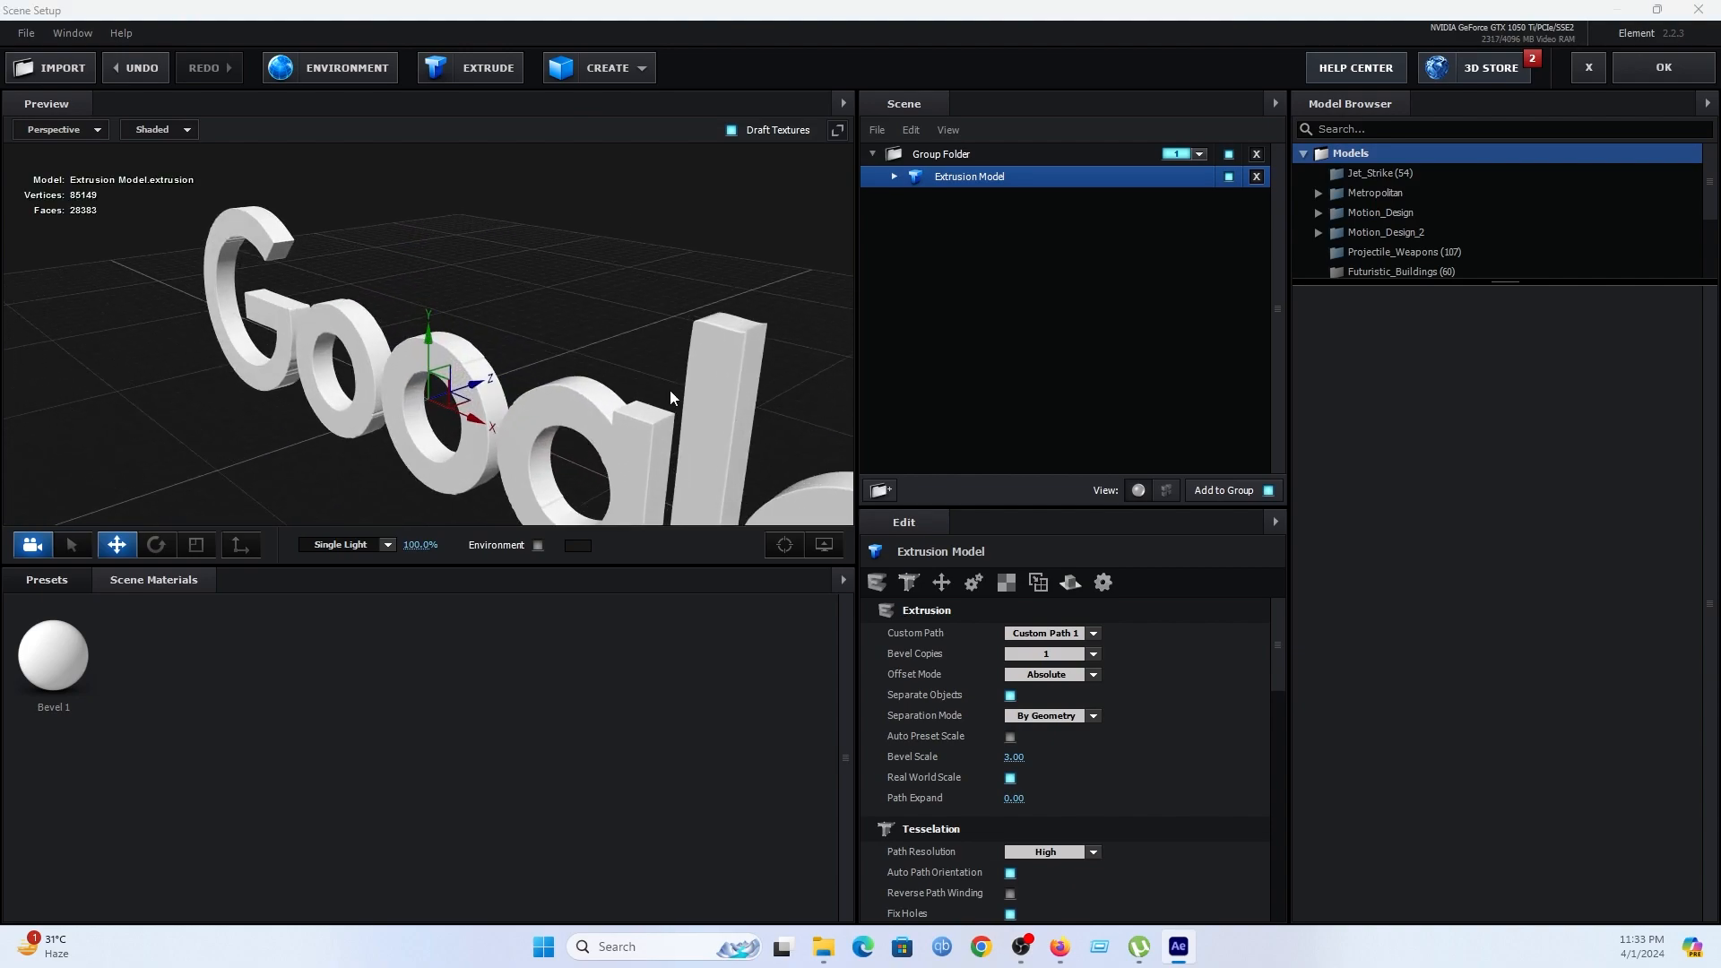
Examine the extruded Google logo from several angles and distances.
mouse_move(712, 396)
mouse_down()
mouse_move(726, 395)
mouse_move(699, 388)
mouse_up()
scroll(701, 388, up, 3)
scroll(700, 390, down, 2)
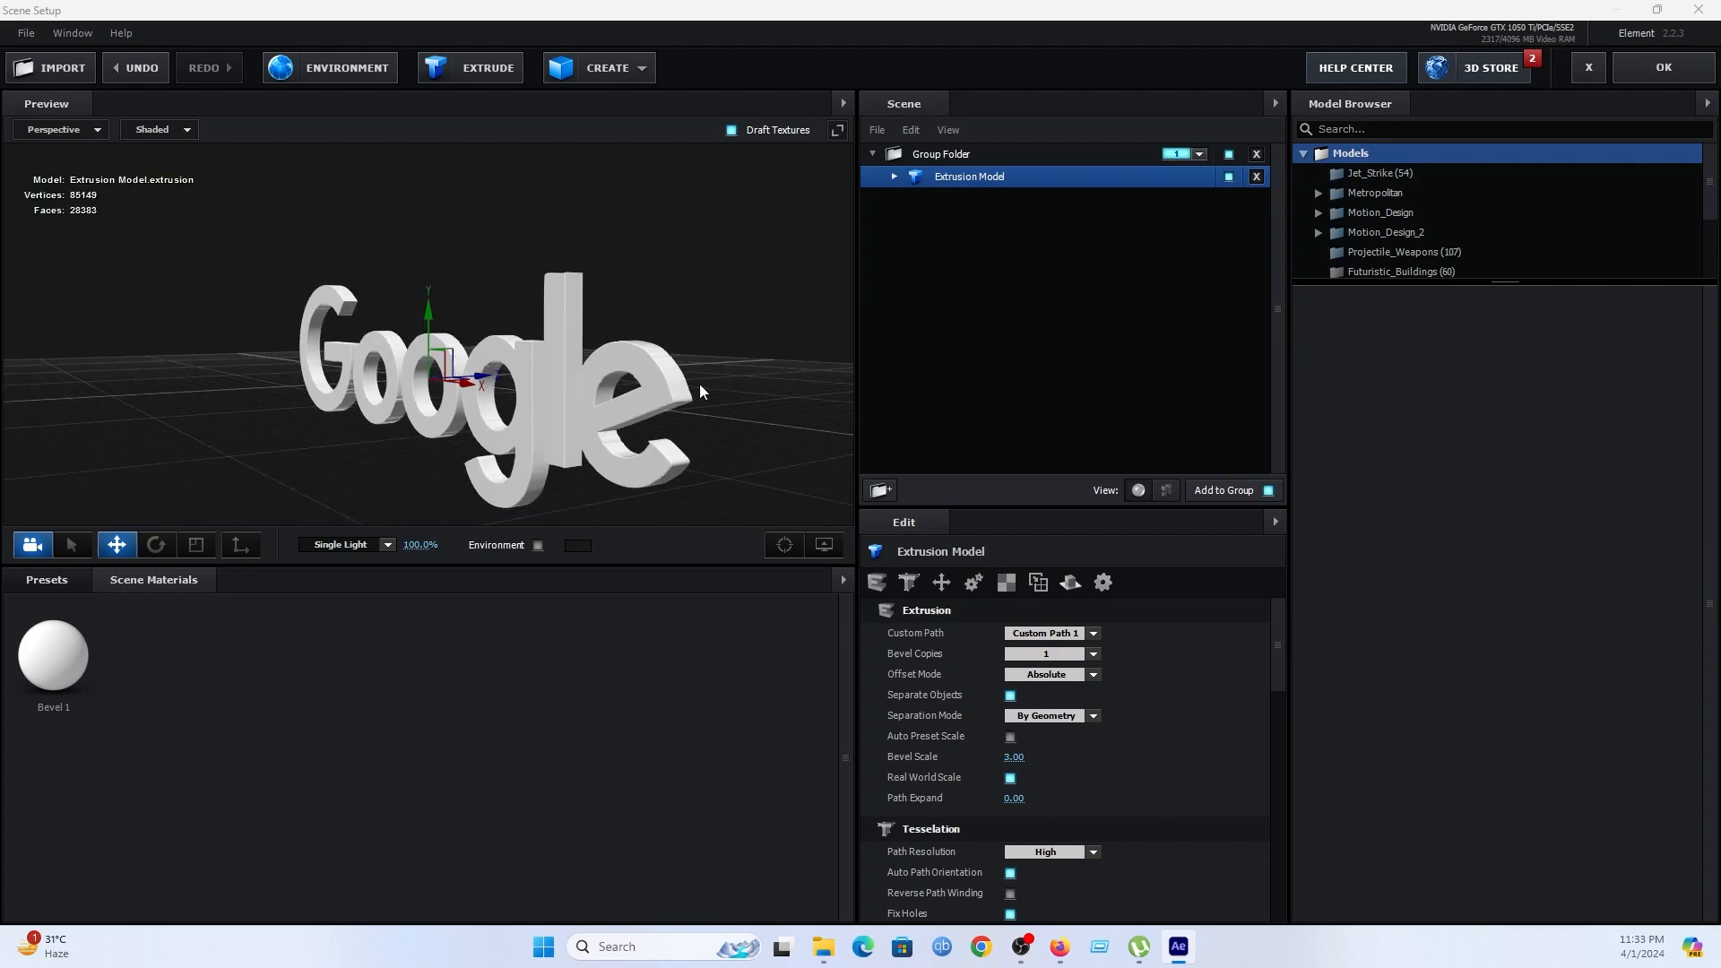
drag(691, 375, 659, 406)
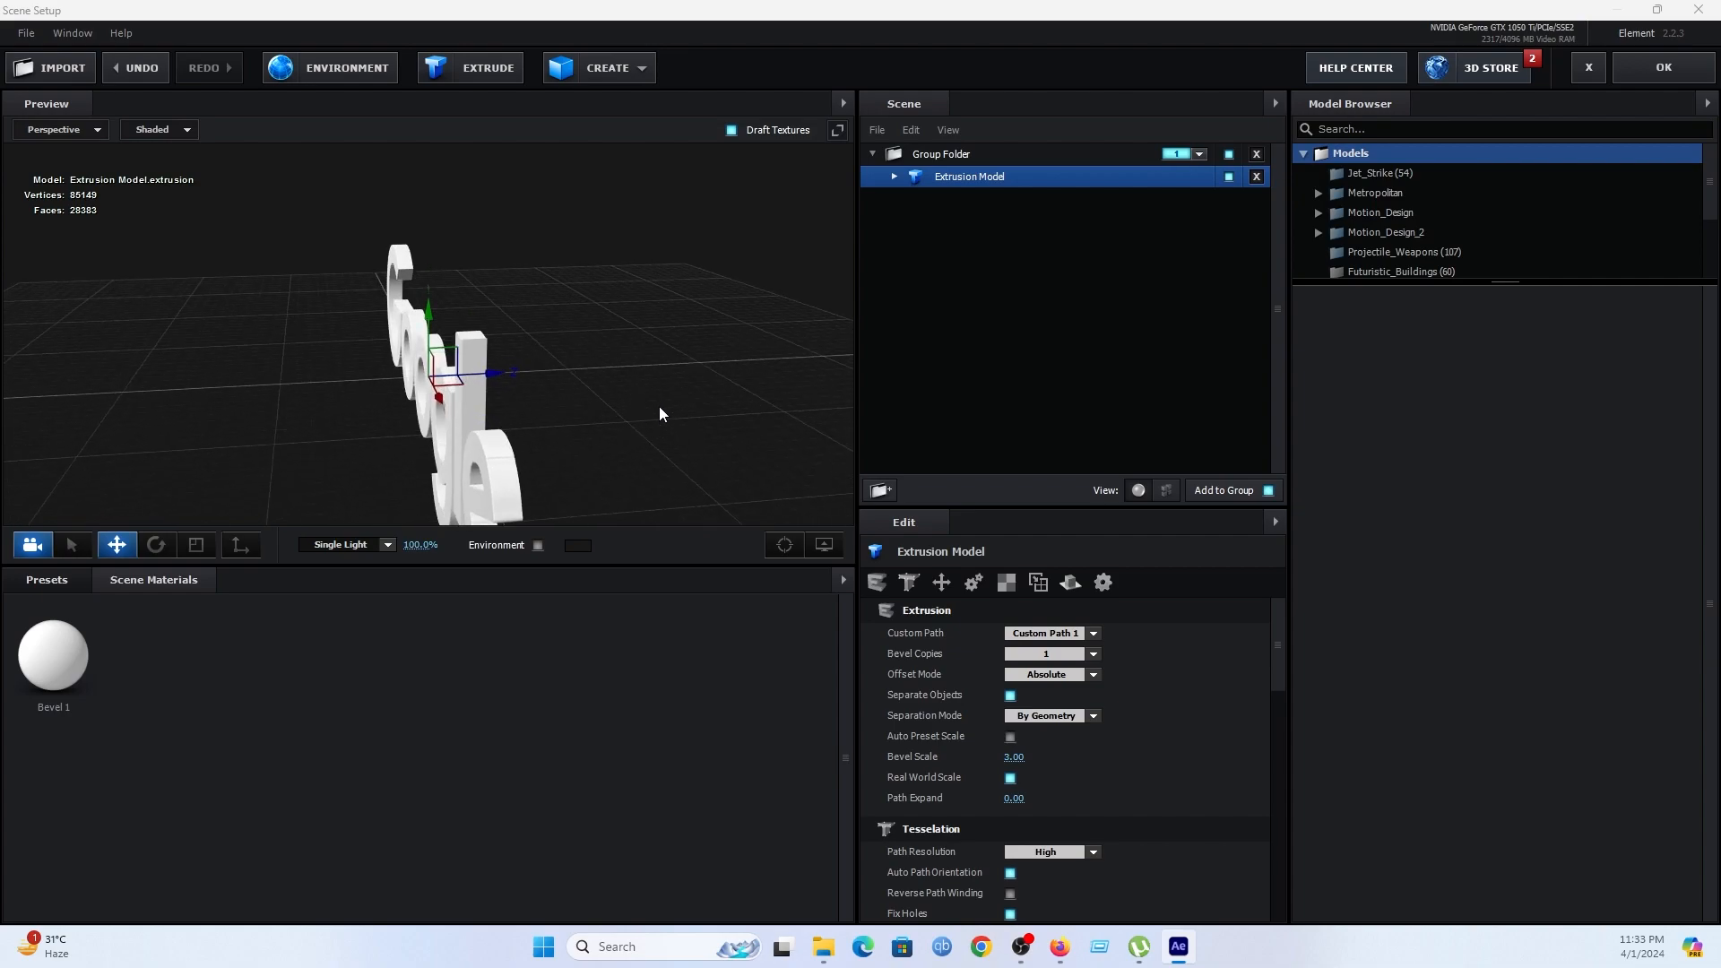
drag(575, 451, 635, 423)
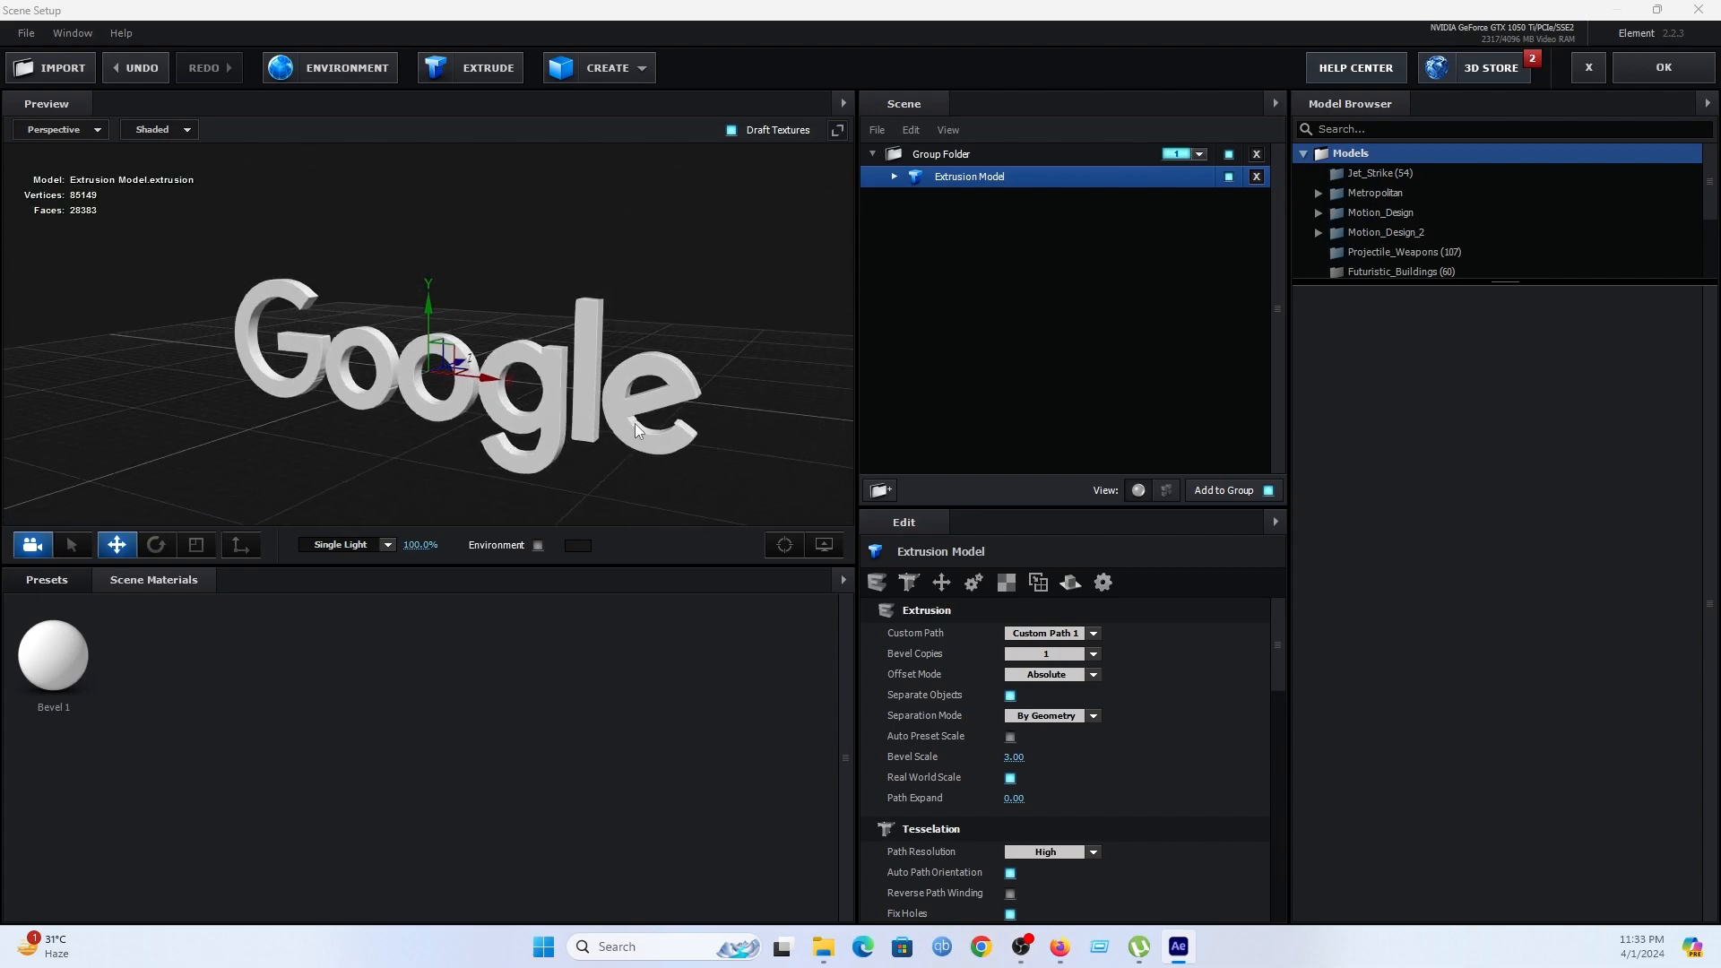
scroll(672, 369, up, 4)
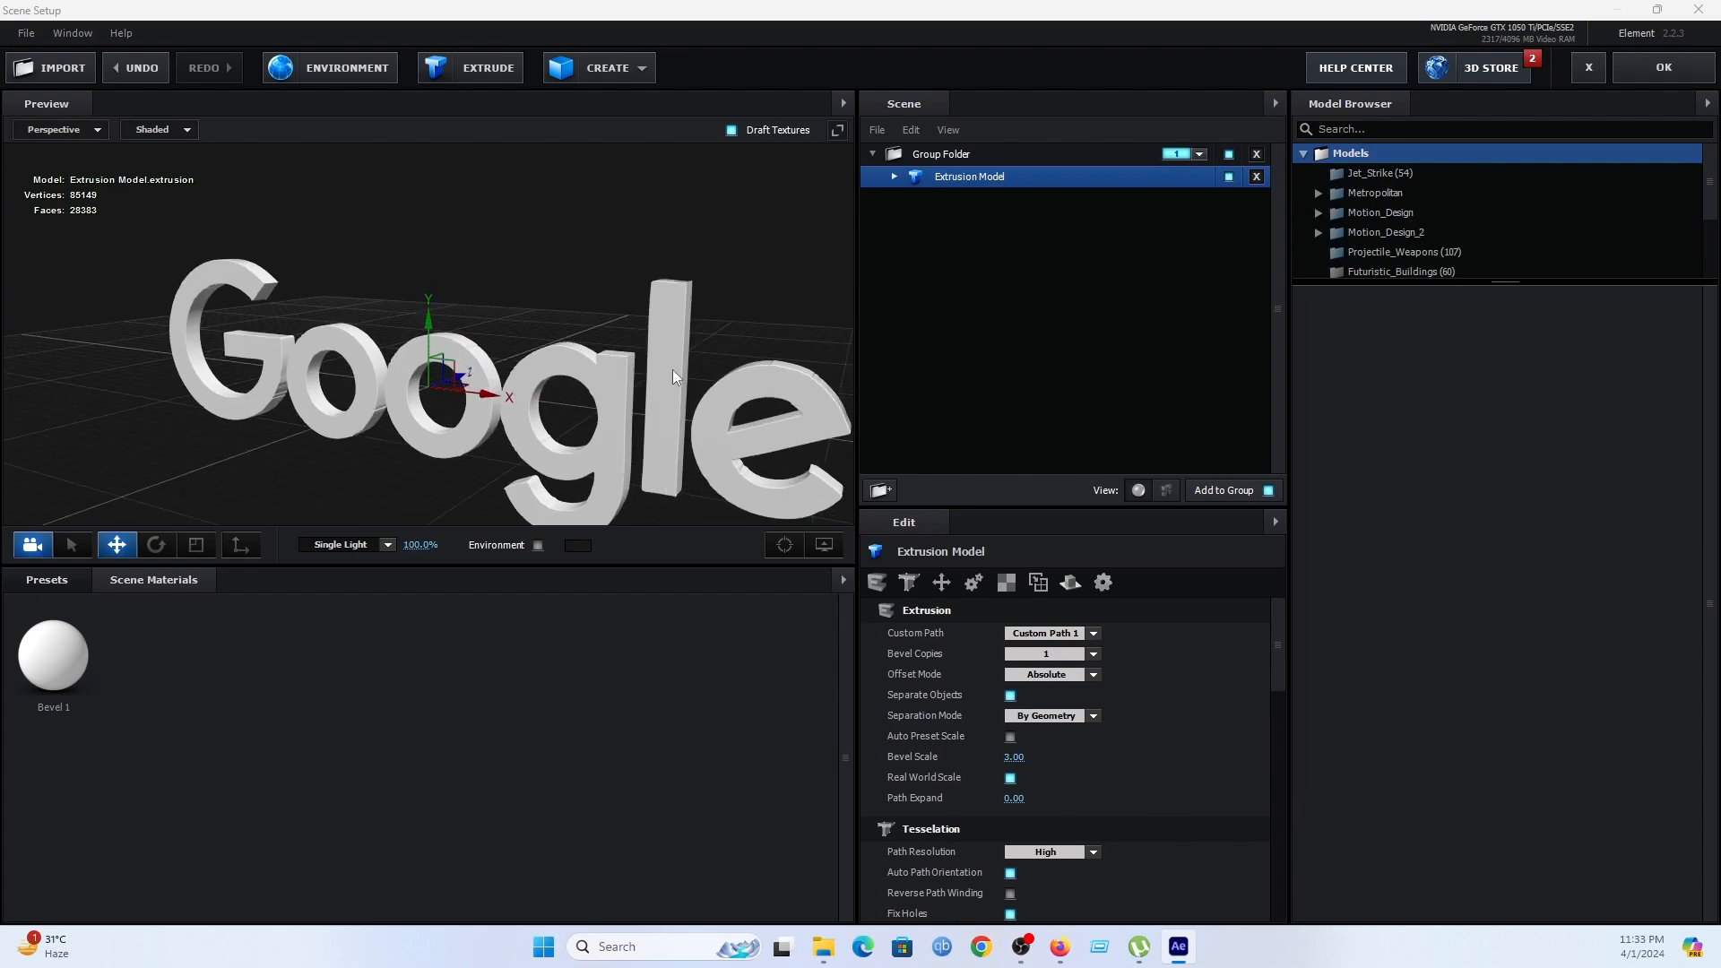
scroll(733, 323, down, 2)
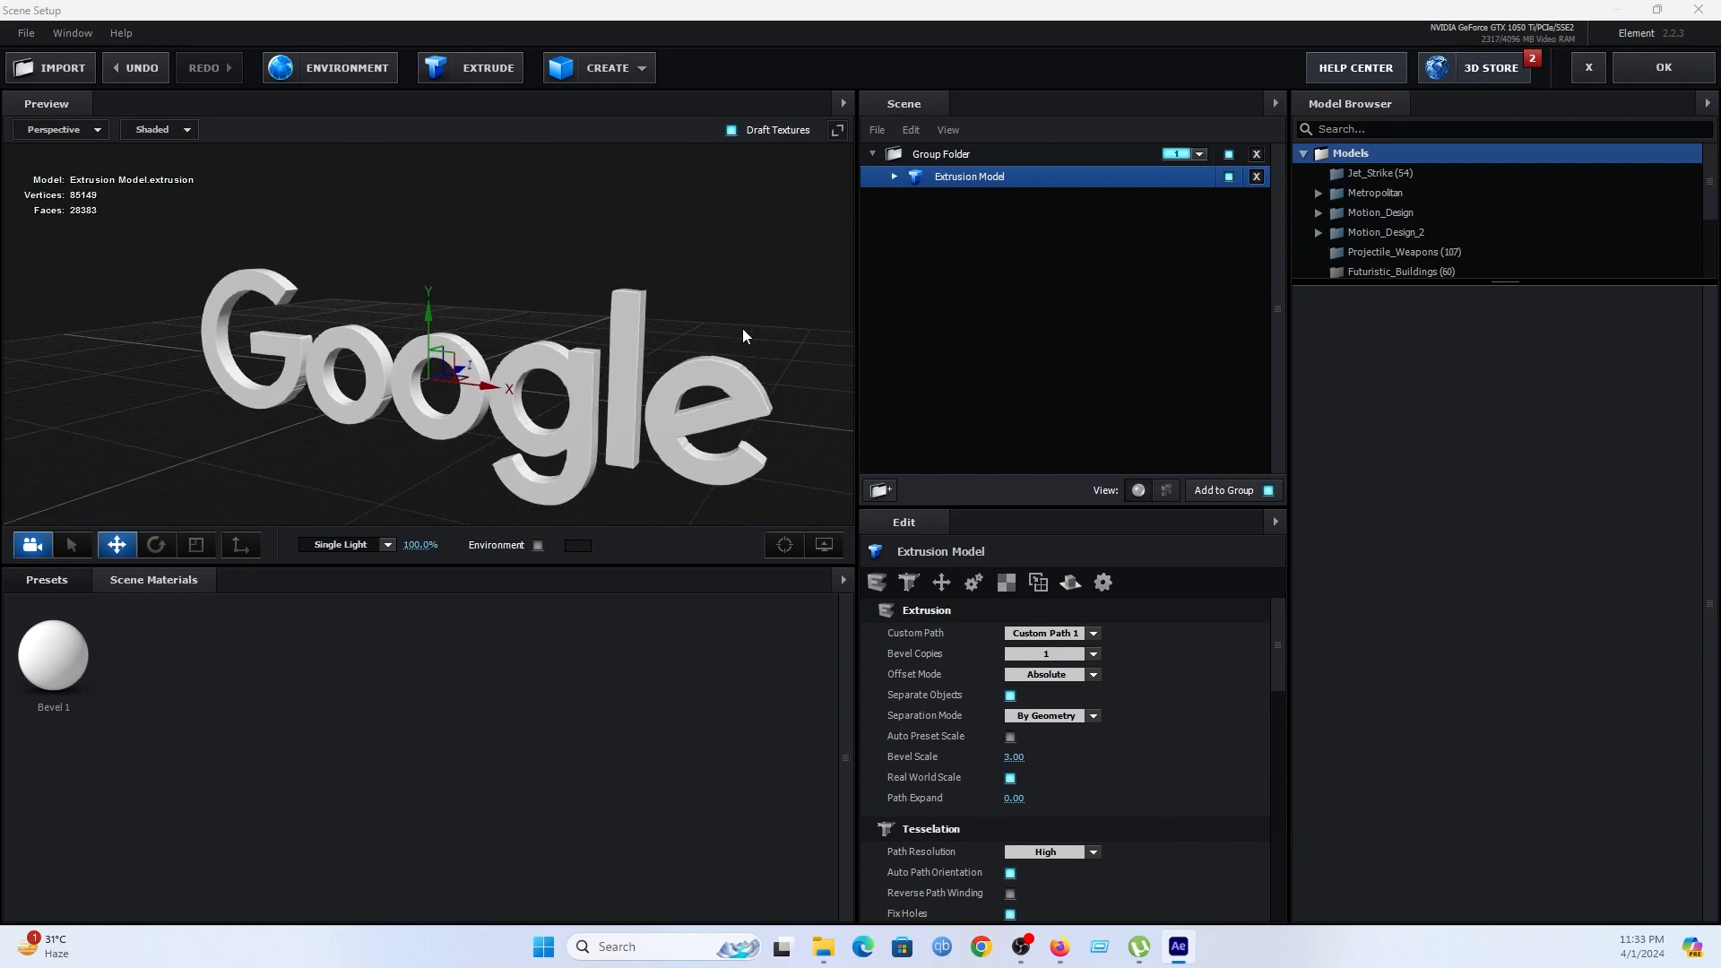
drag(741, 334, 724, 350)
Set the Extrude depth of the extrusion model's Bevel 1 material to 5.44.
click(894, 178)
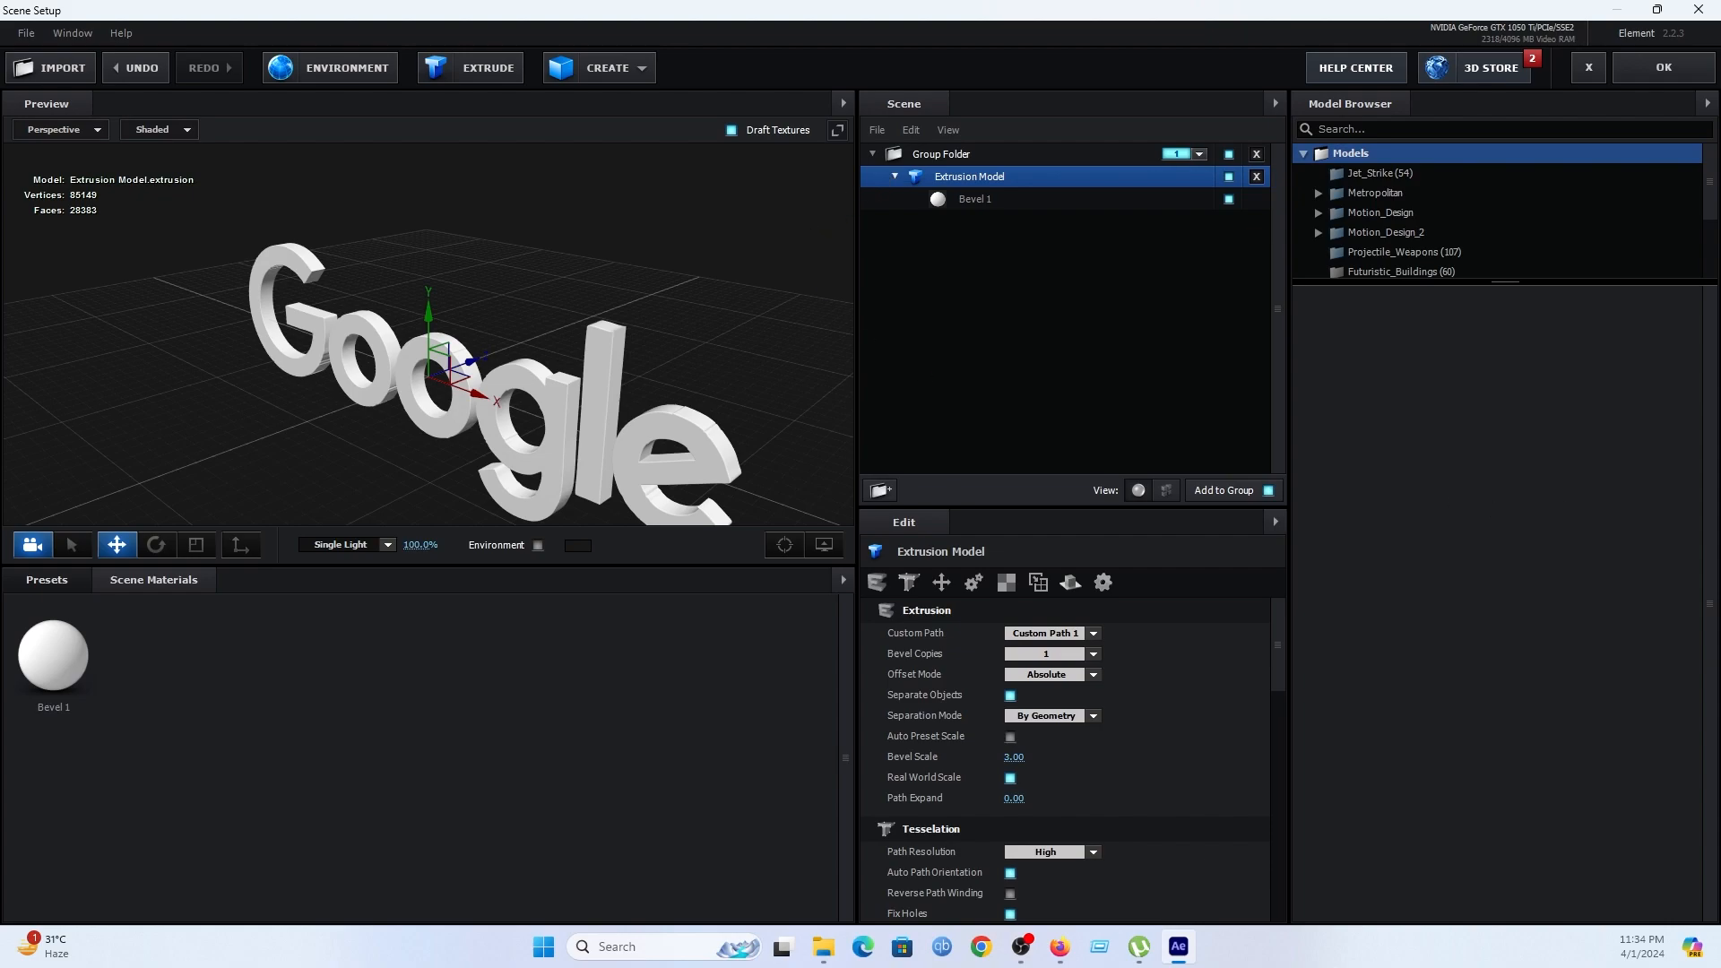
key(alt+Tab)
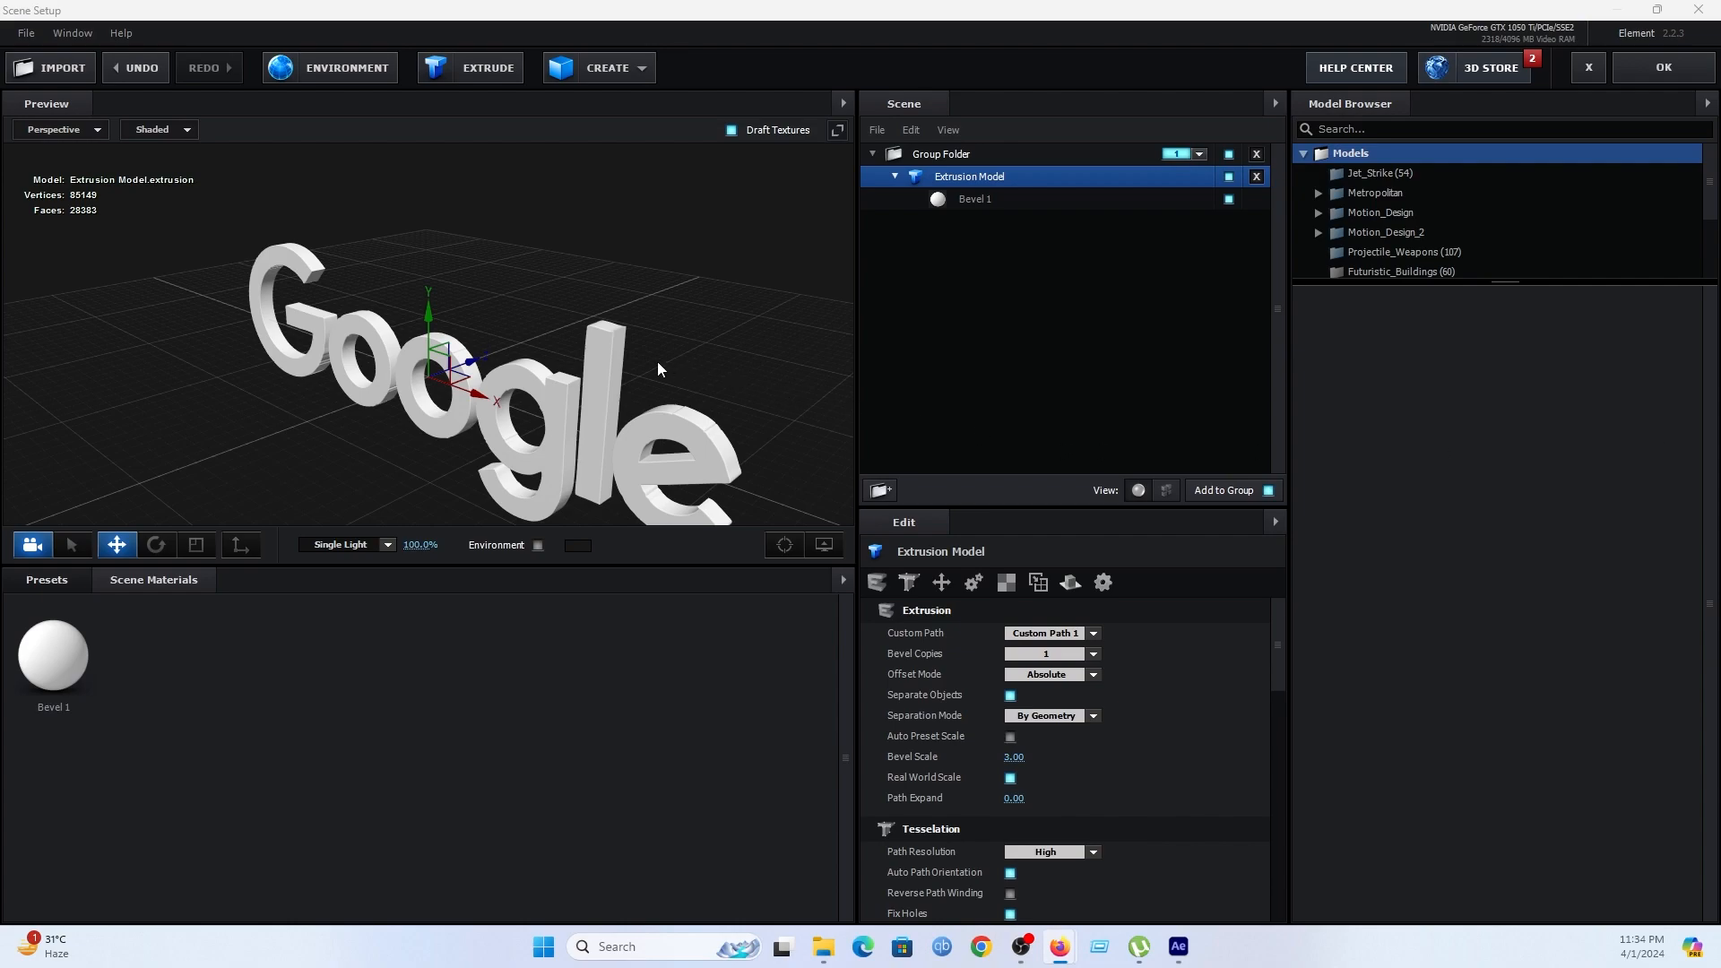
scroll(658, 362, down, 3)
drag(711, 420, 680, 410)
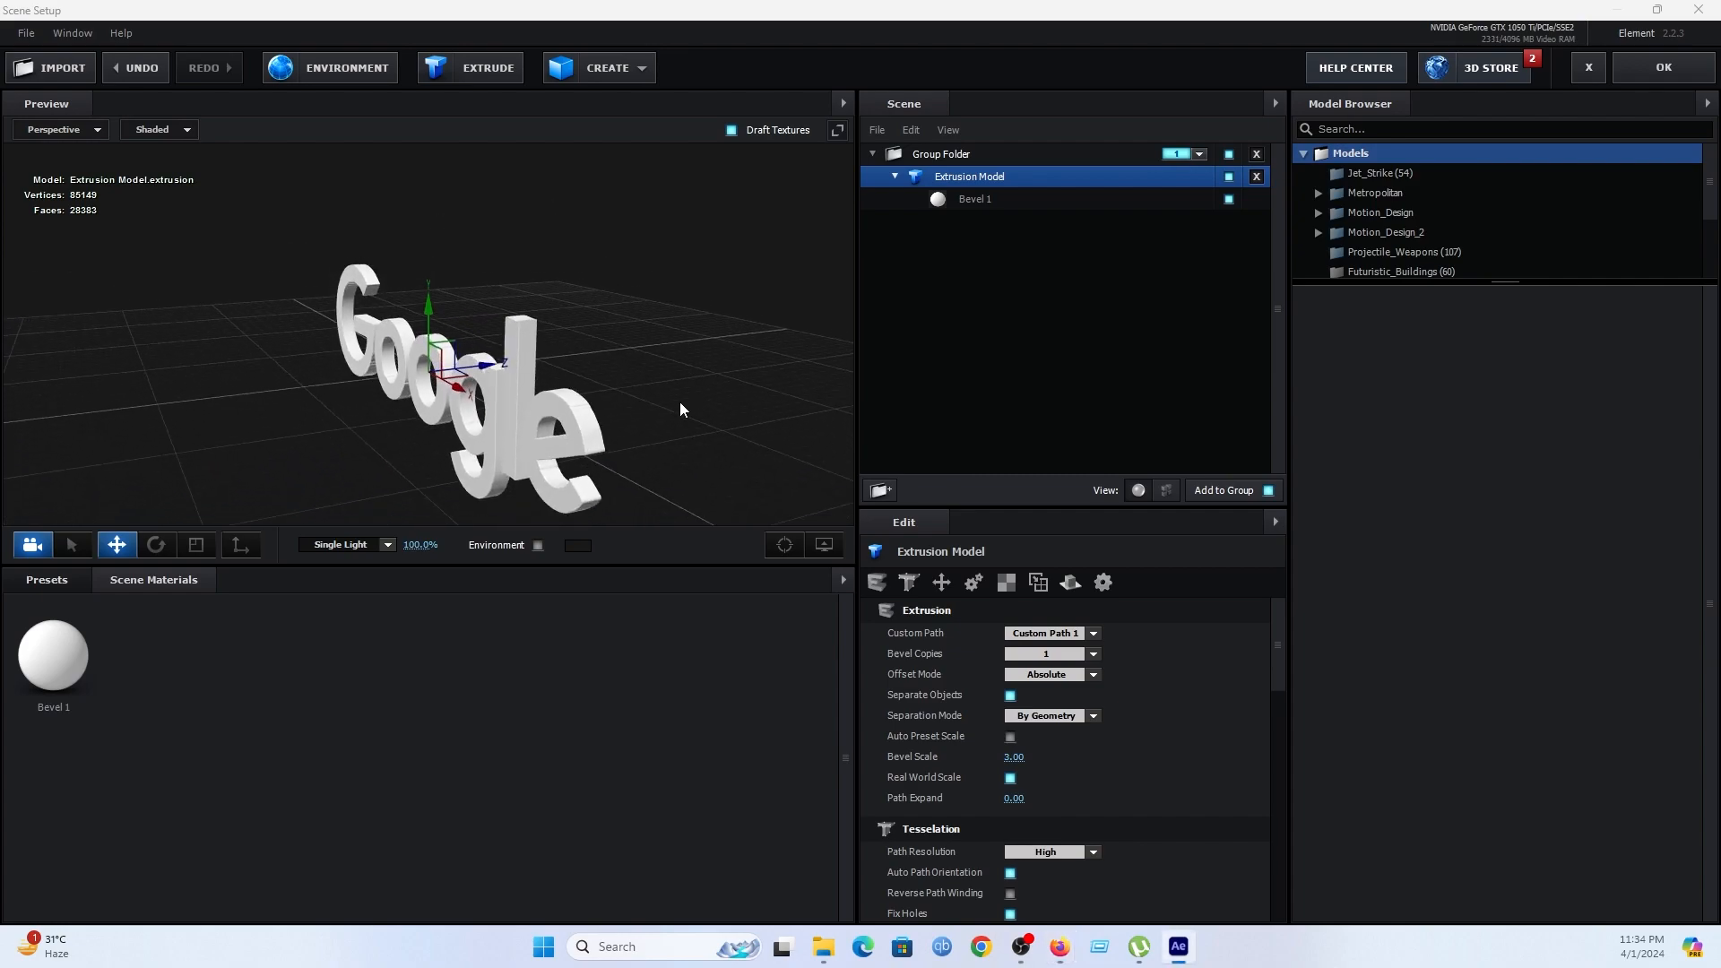
click(975, 199)
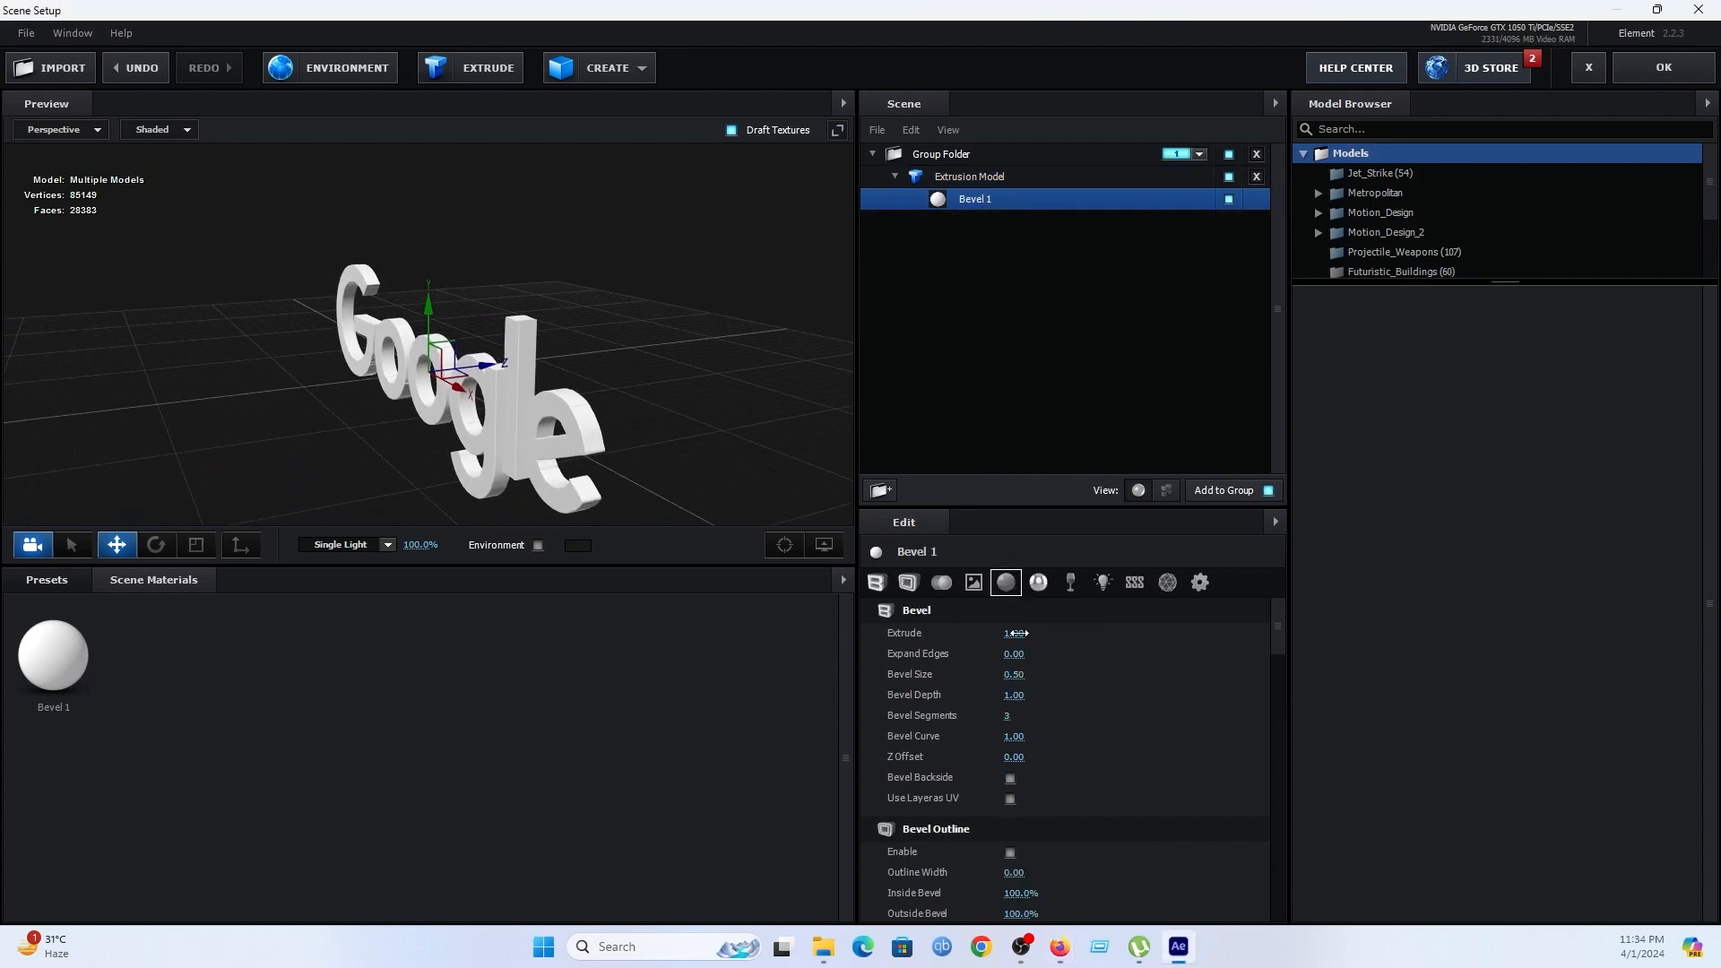
drag(1014, 633, 1336, 562)
drag(654, 429, 758, 410)
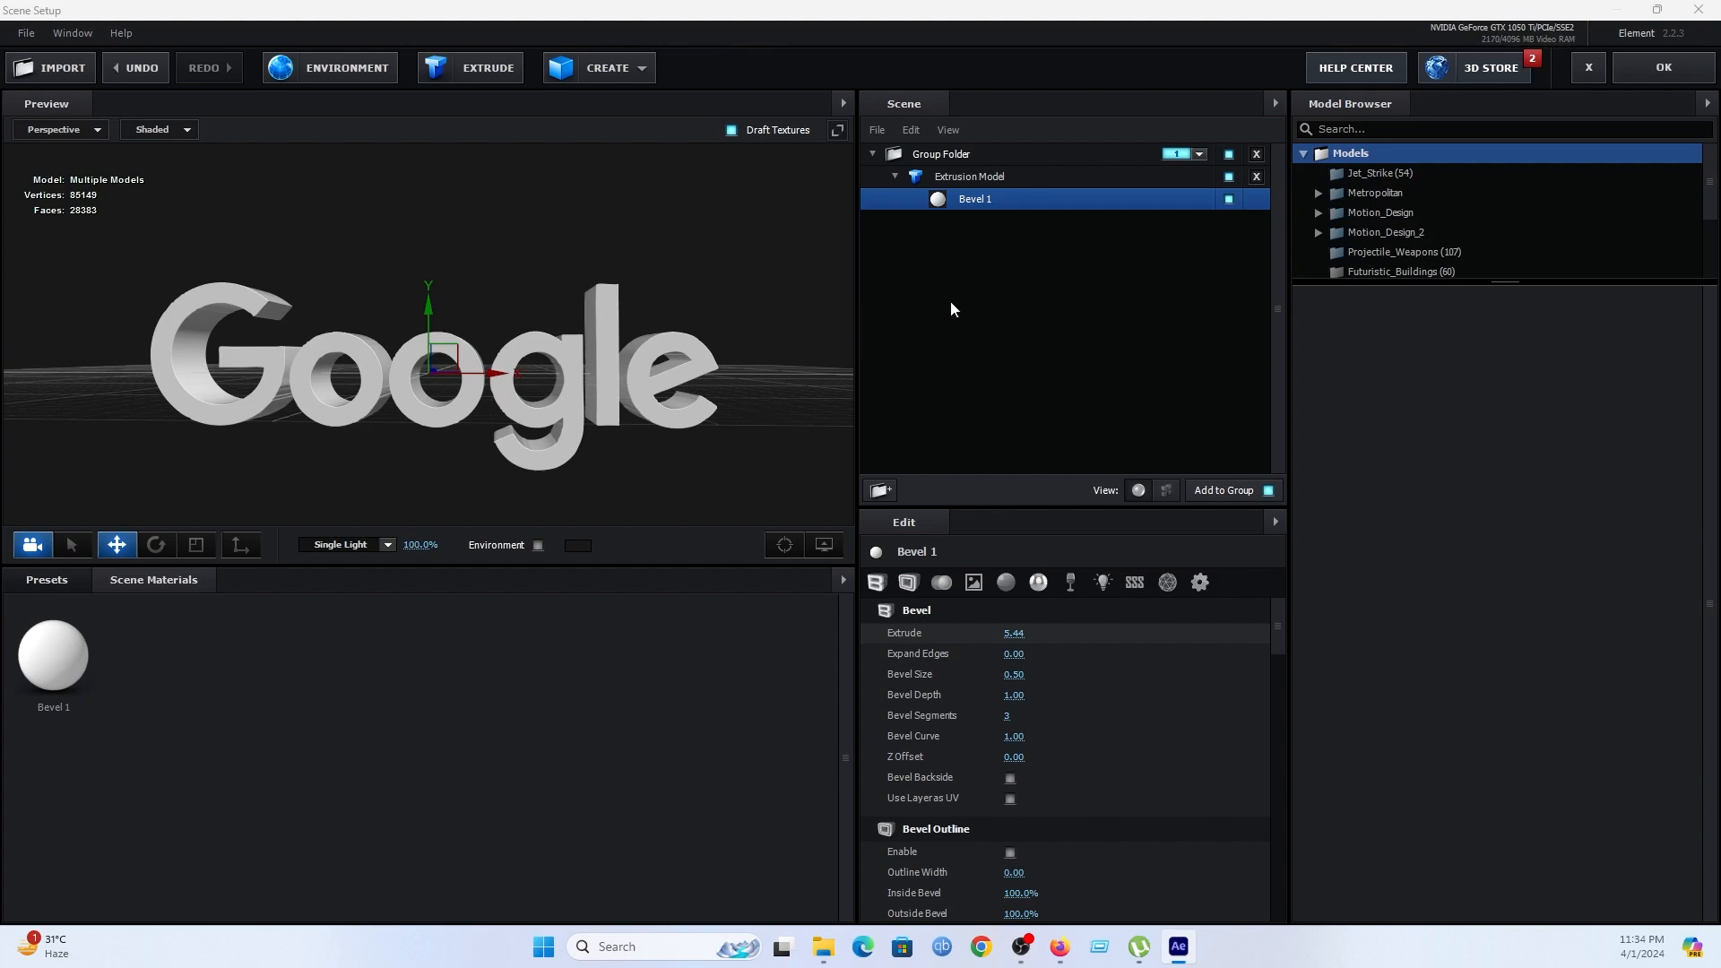
Load Custom Layer 1 as the Diffuse texture of the Bevel 1 material.
scroll(1237, 782, down, 5)
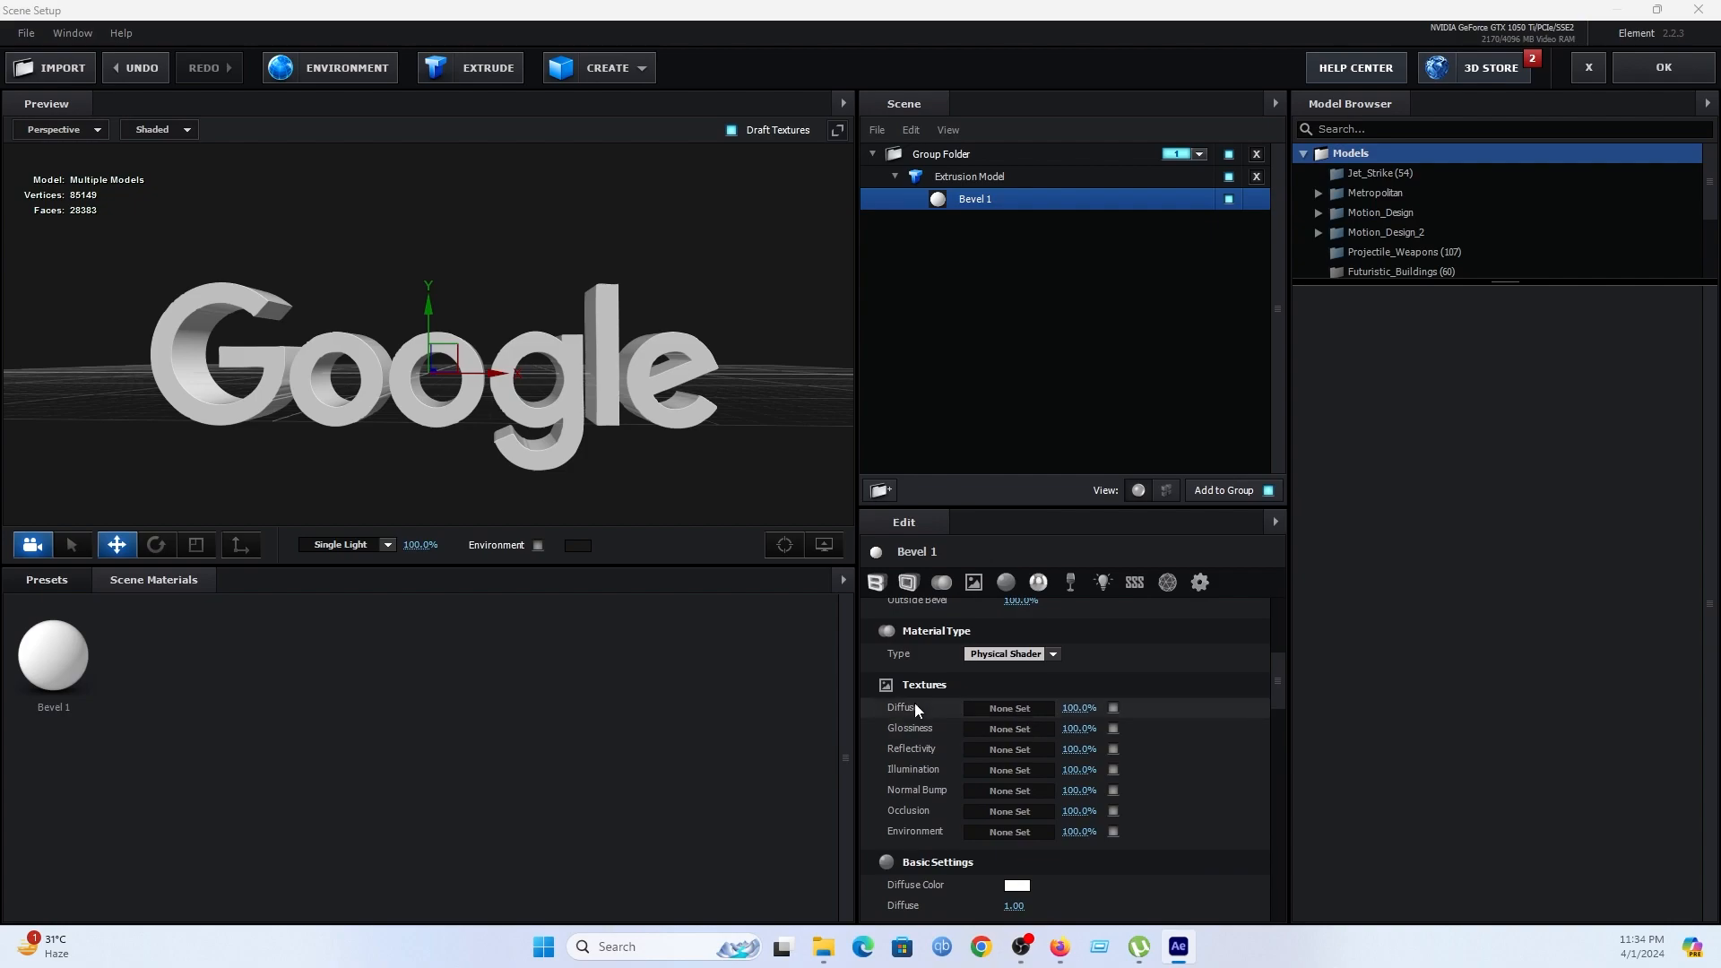
click(986, 708)
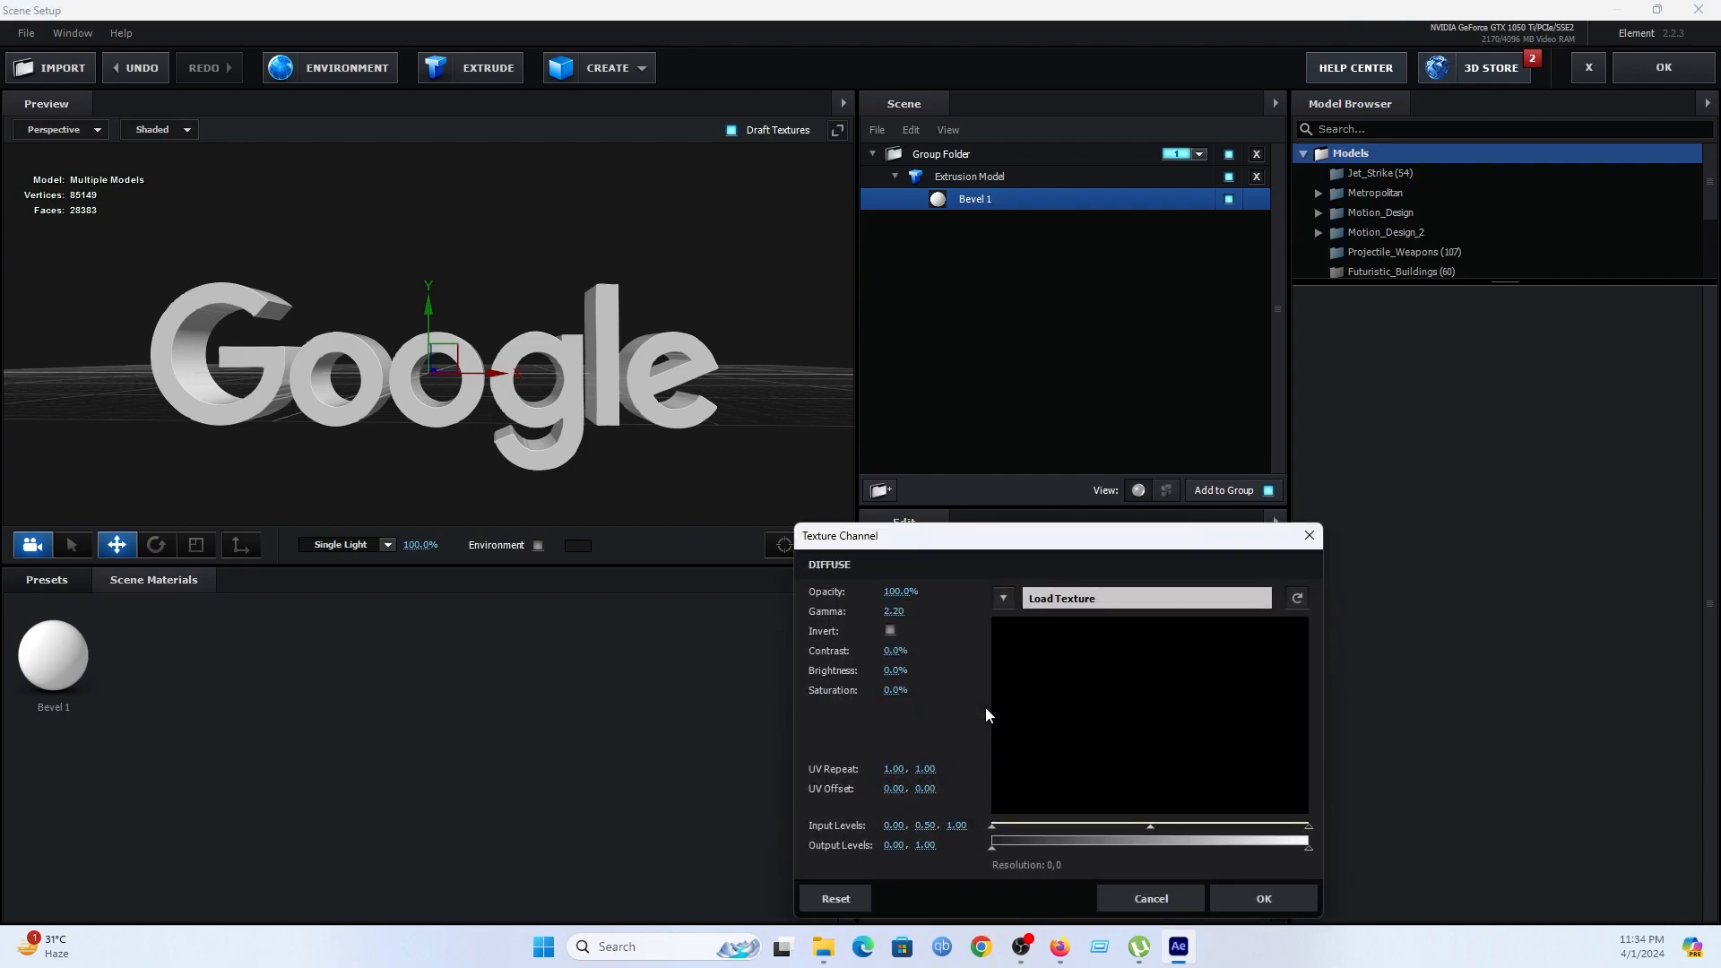
click(1005, 600)
click(1040, 625)
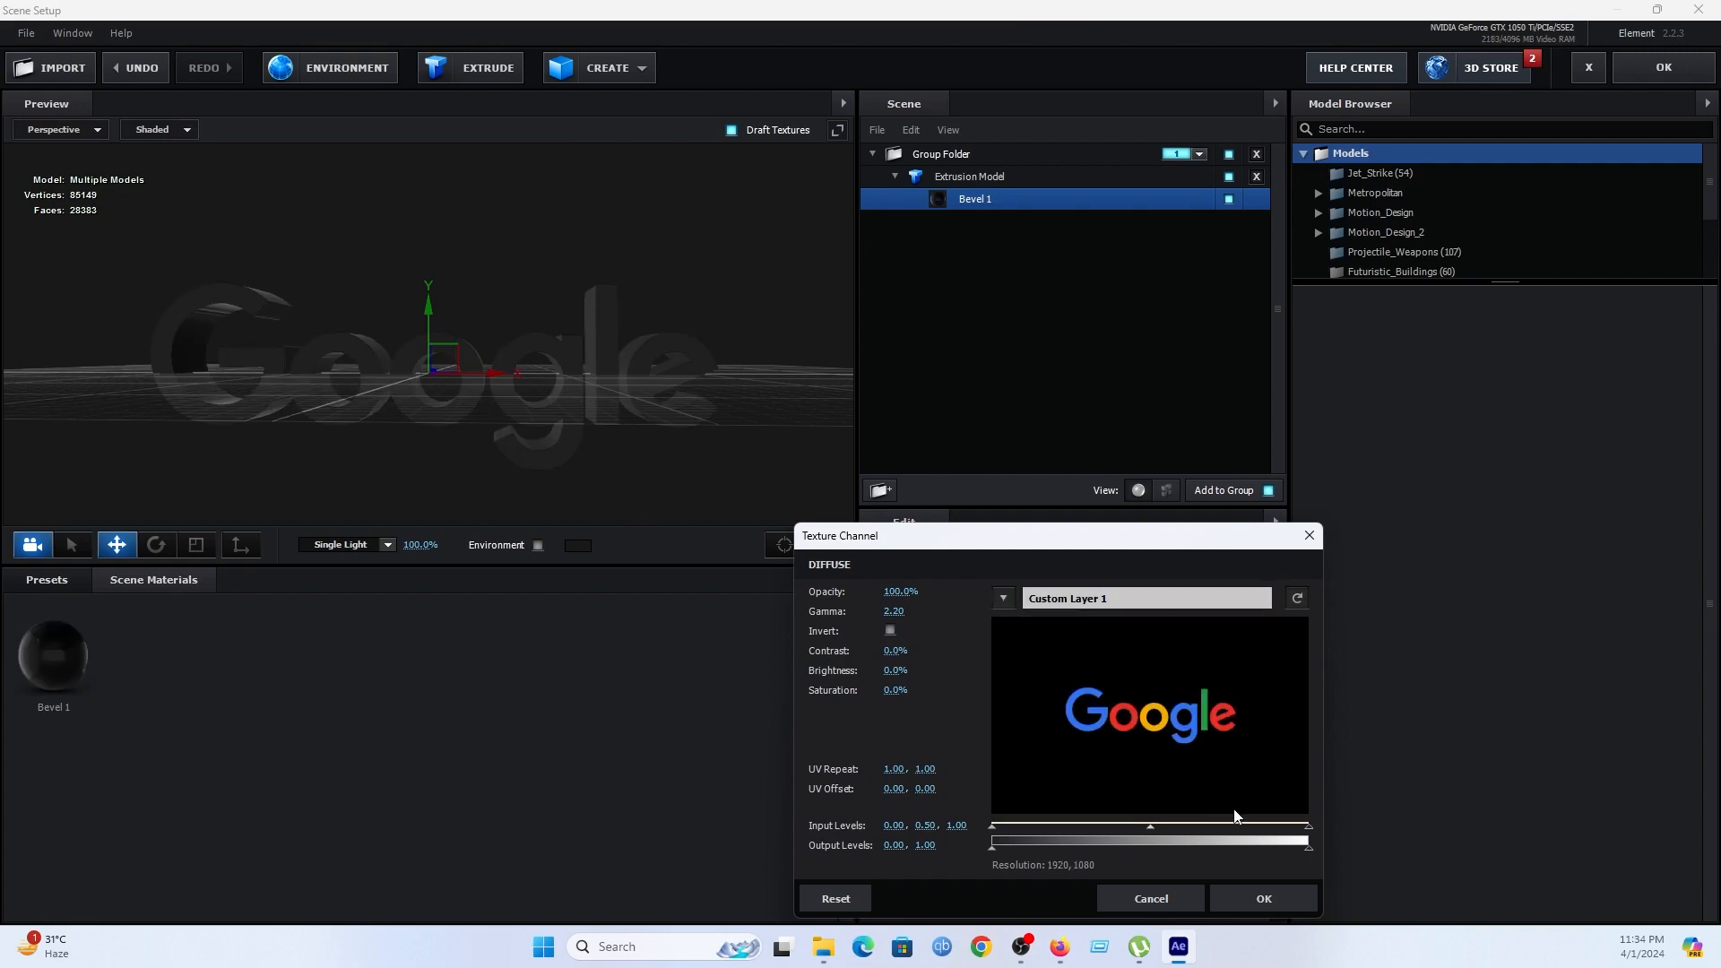
click(1257, 900)
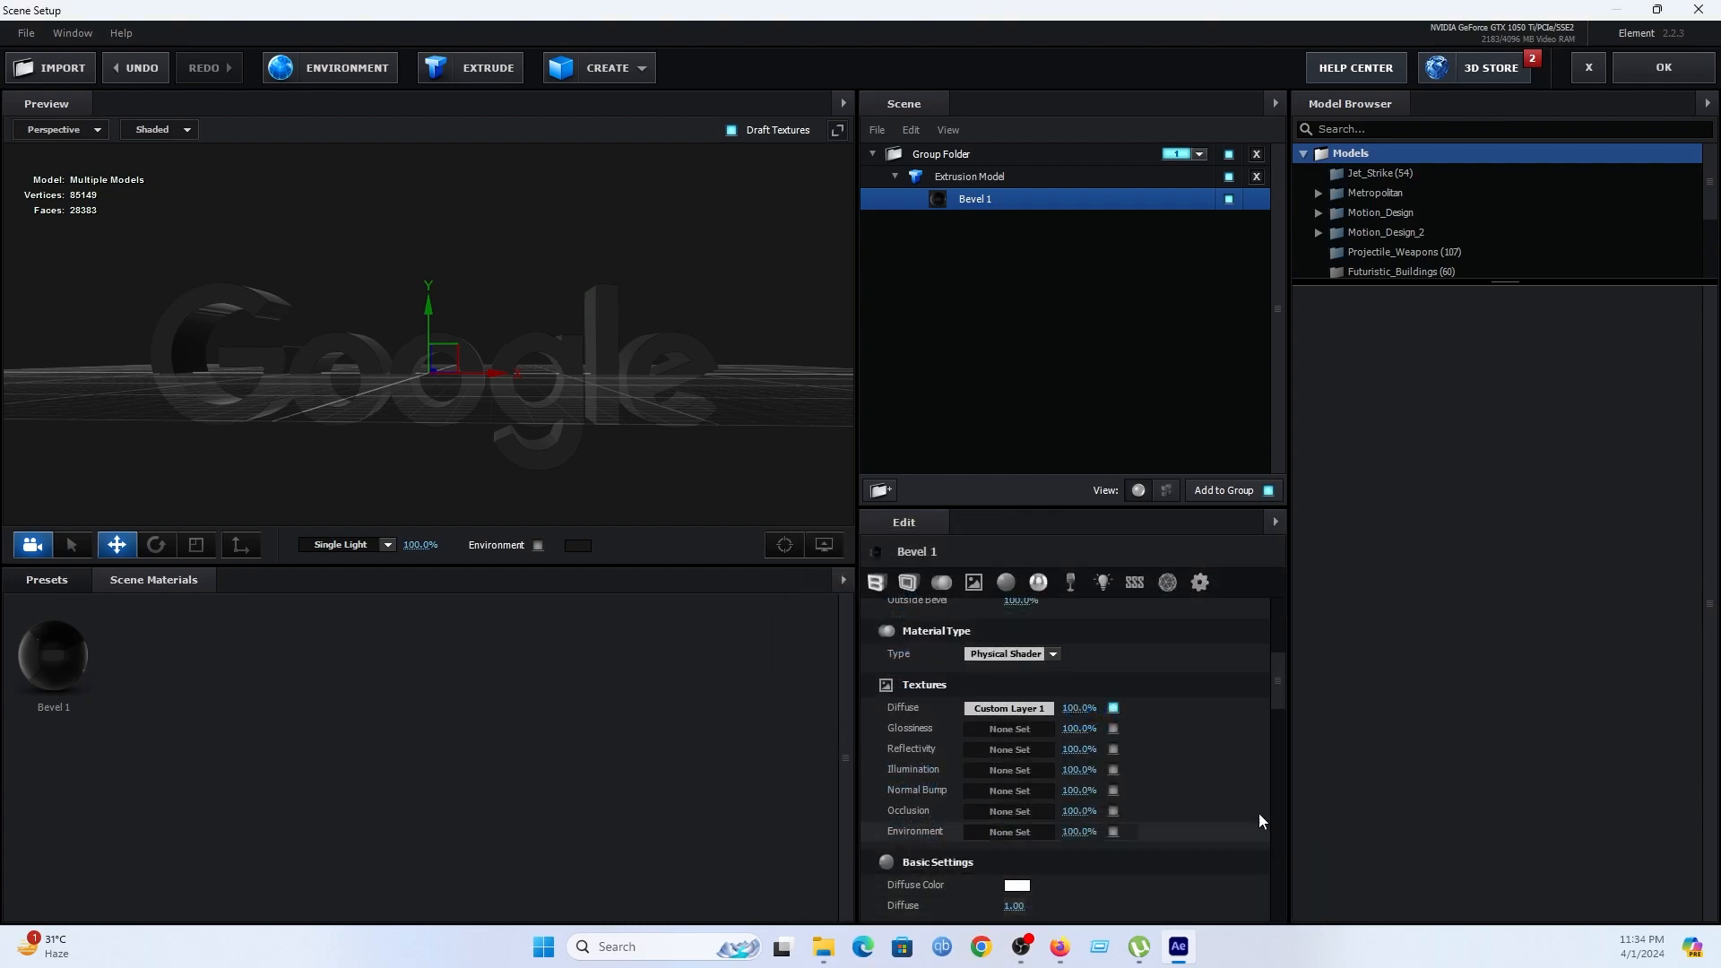
Enable Use Layer as UV for Bevel 1 and inspect how the logo colors map onto the letters.
drag(1278, 698, 1278, 649)
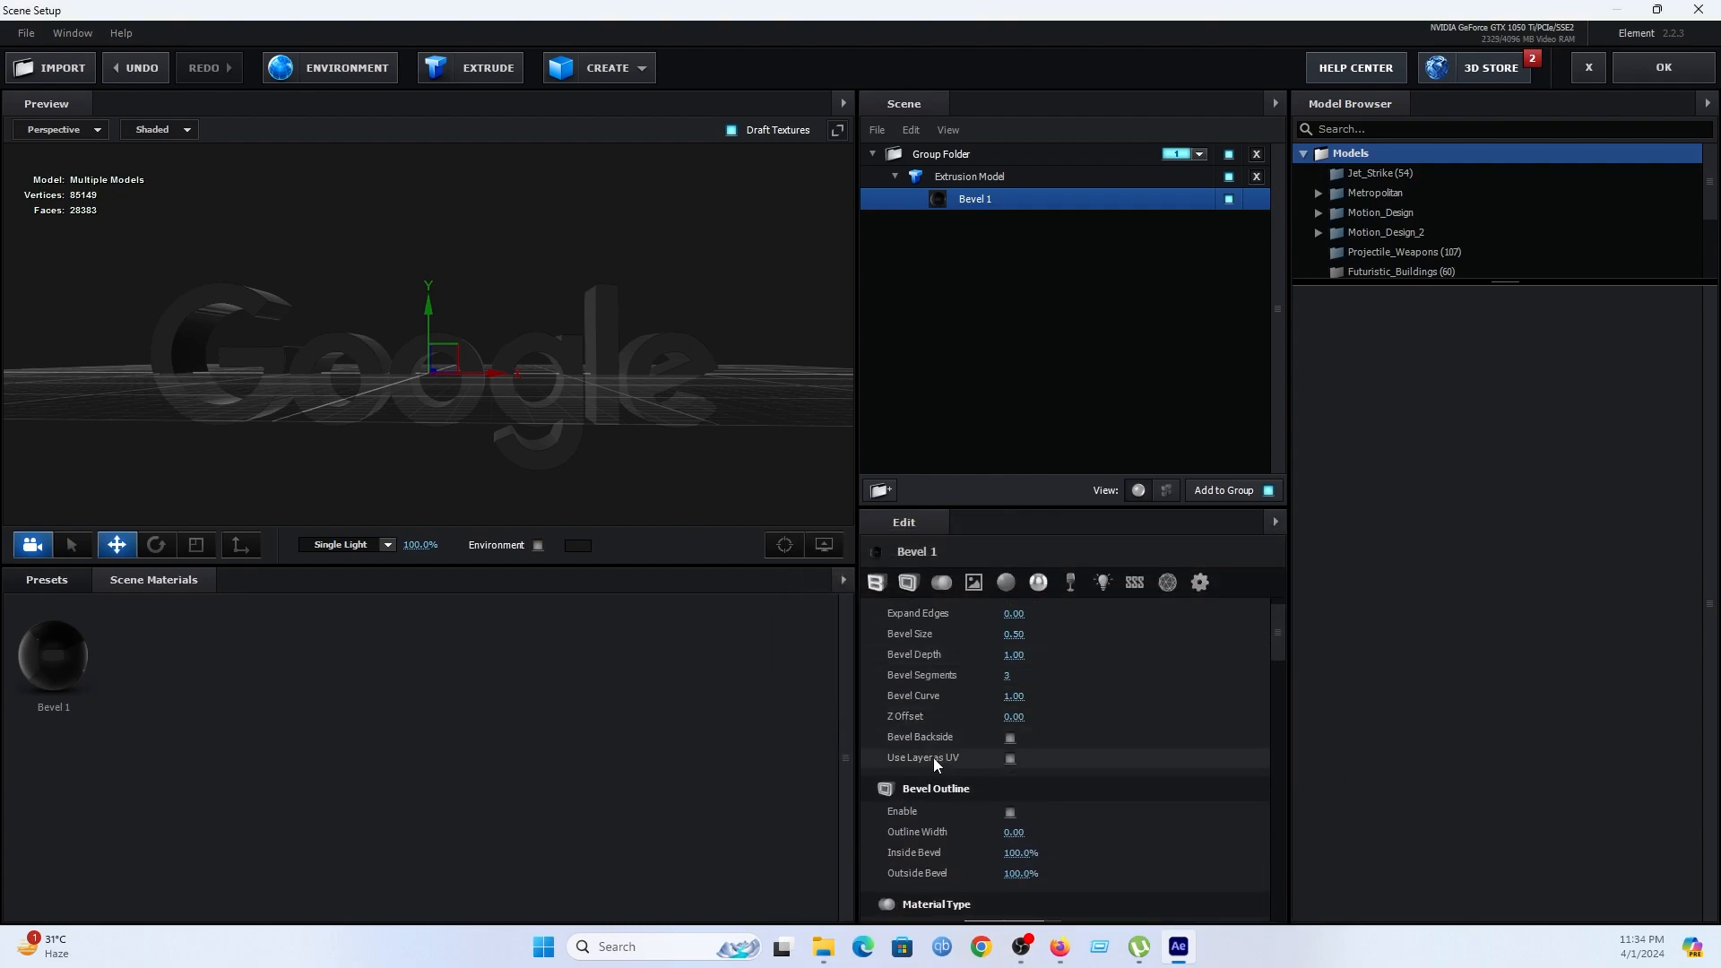
click(1010, 760)
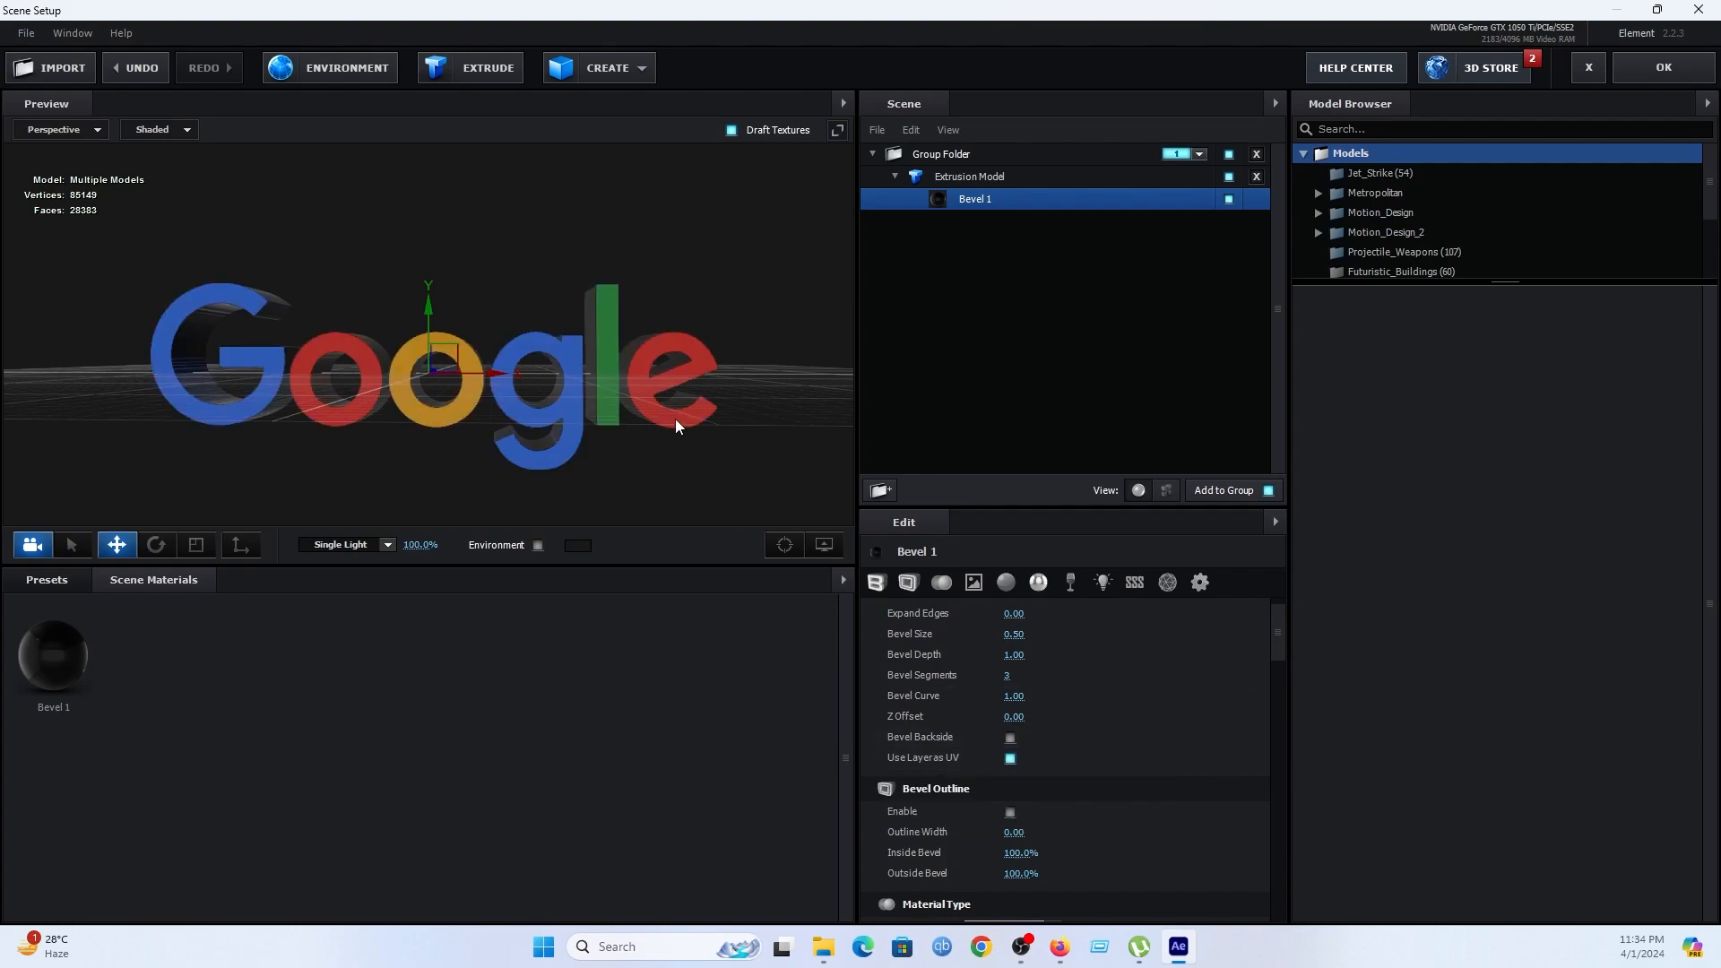
drag(676, 395, 664, 445)
scroll(669, 410, up, 5)
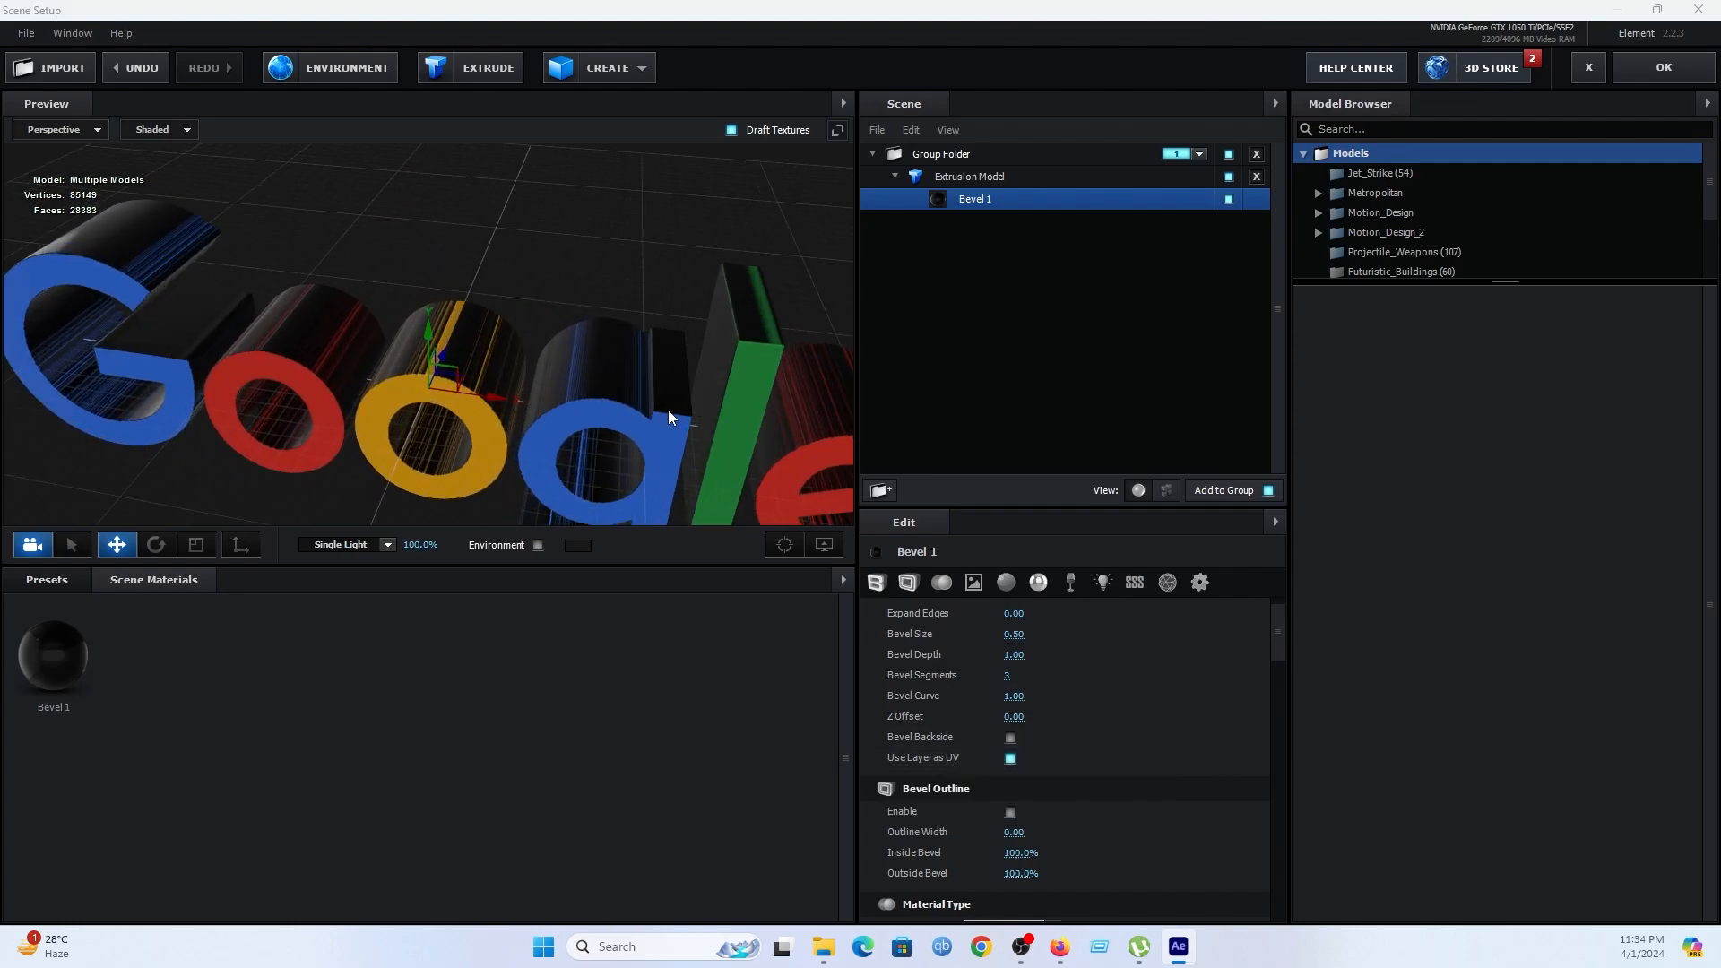
scroll(599, 345, down, 5)
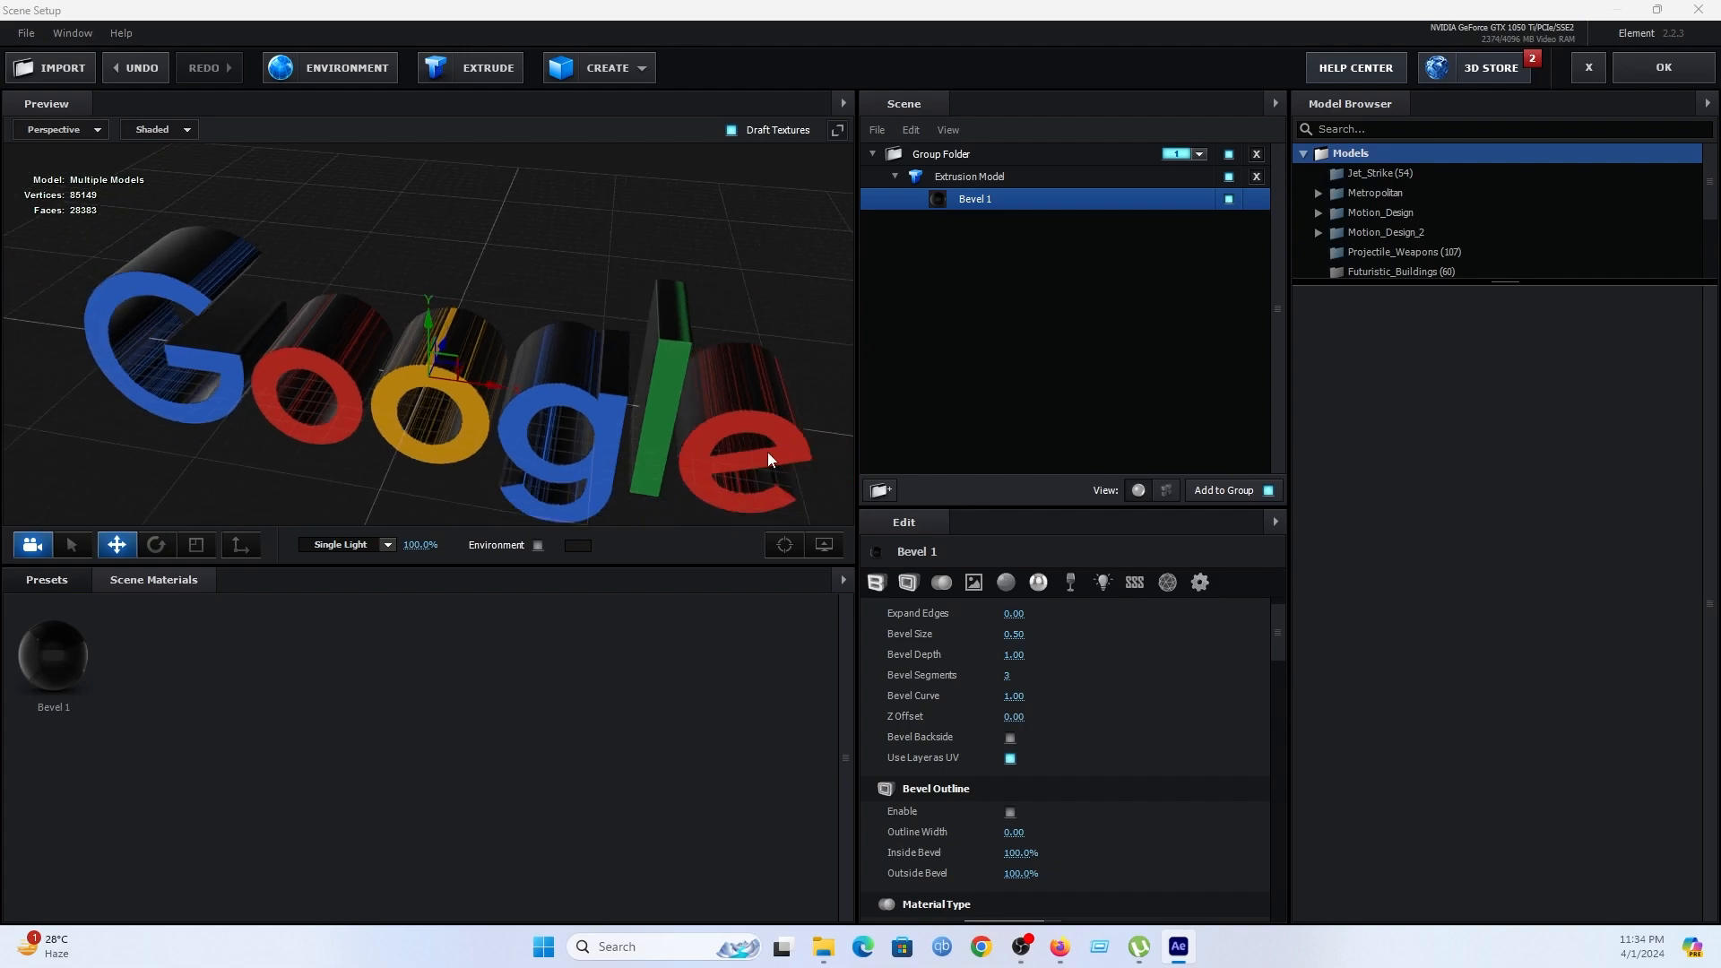
drag(599, 345, 754, 418)
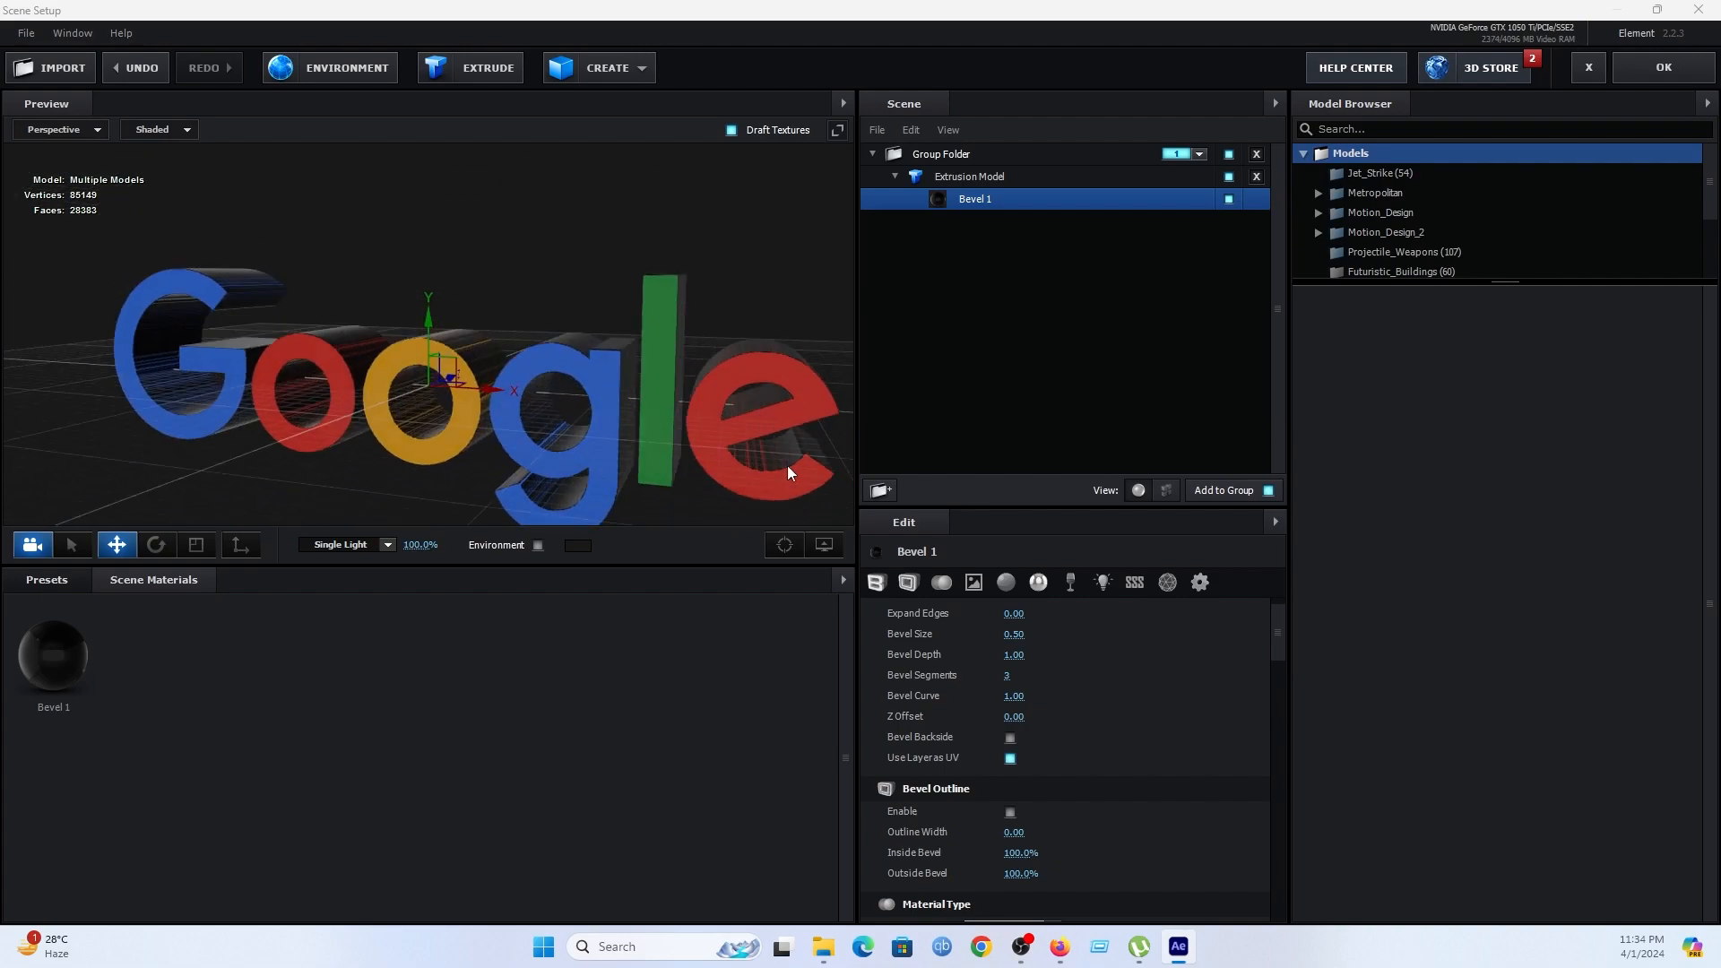
Set Bevel 1's Expand Edges to -0.83 and check the colors on the letter sides.
scroll(1147, 649, up, 2)
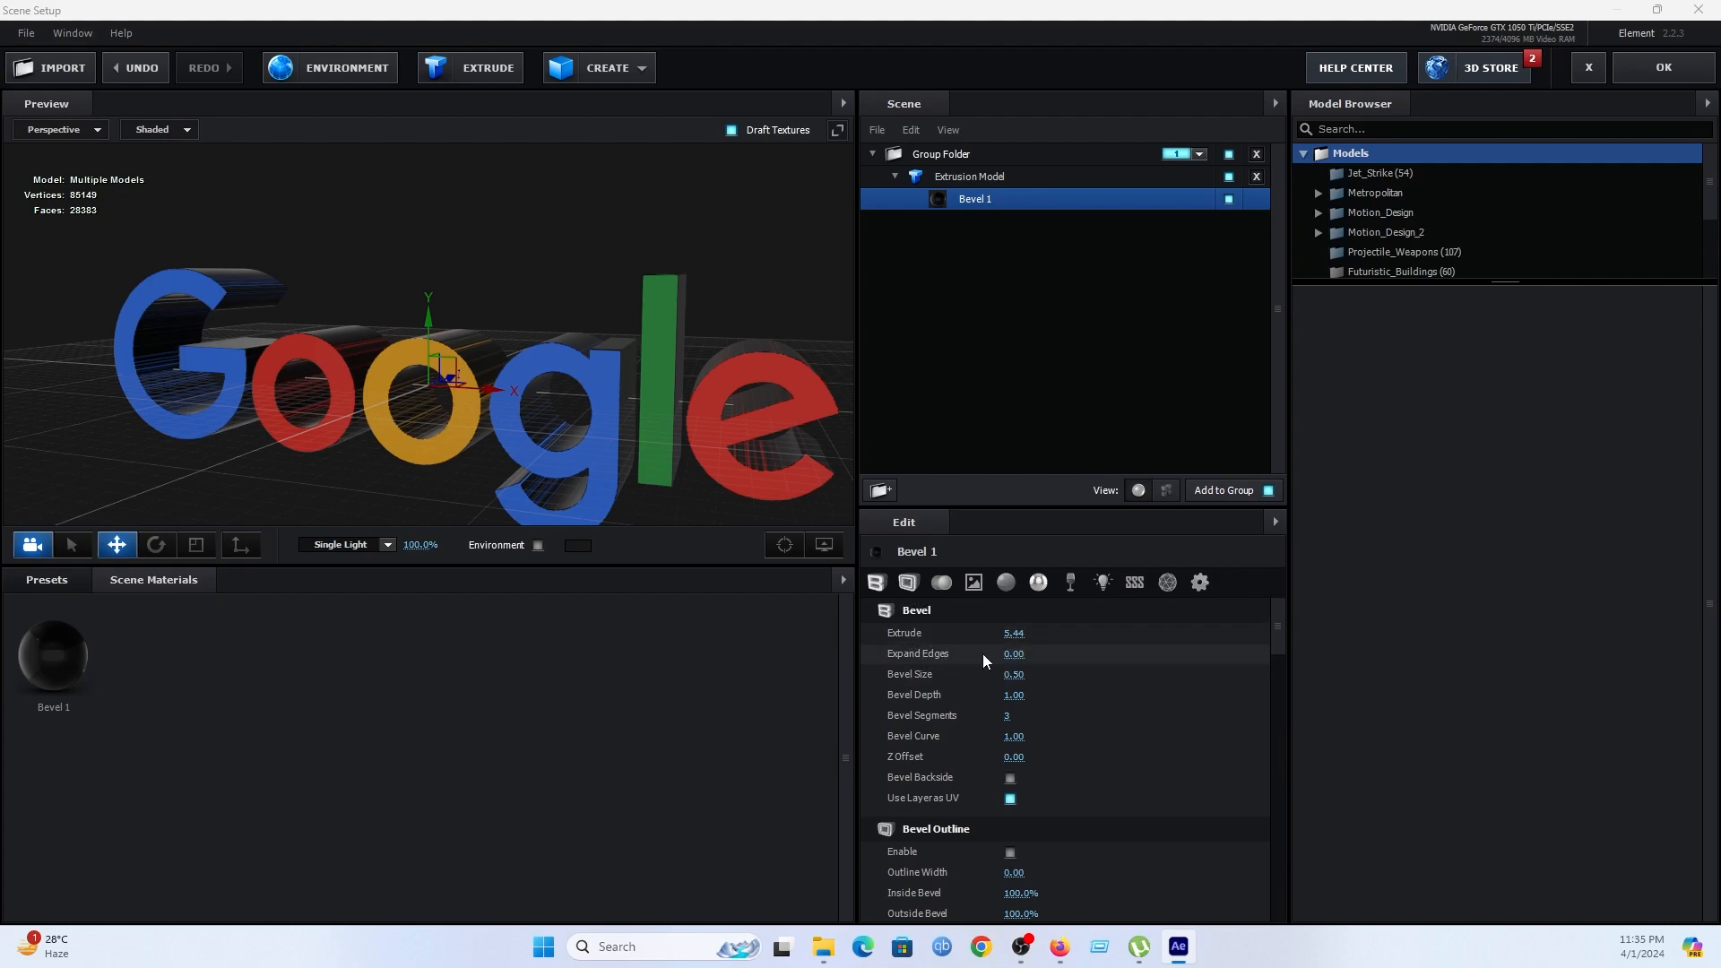
drag(1011, 653, 948, 666)
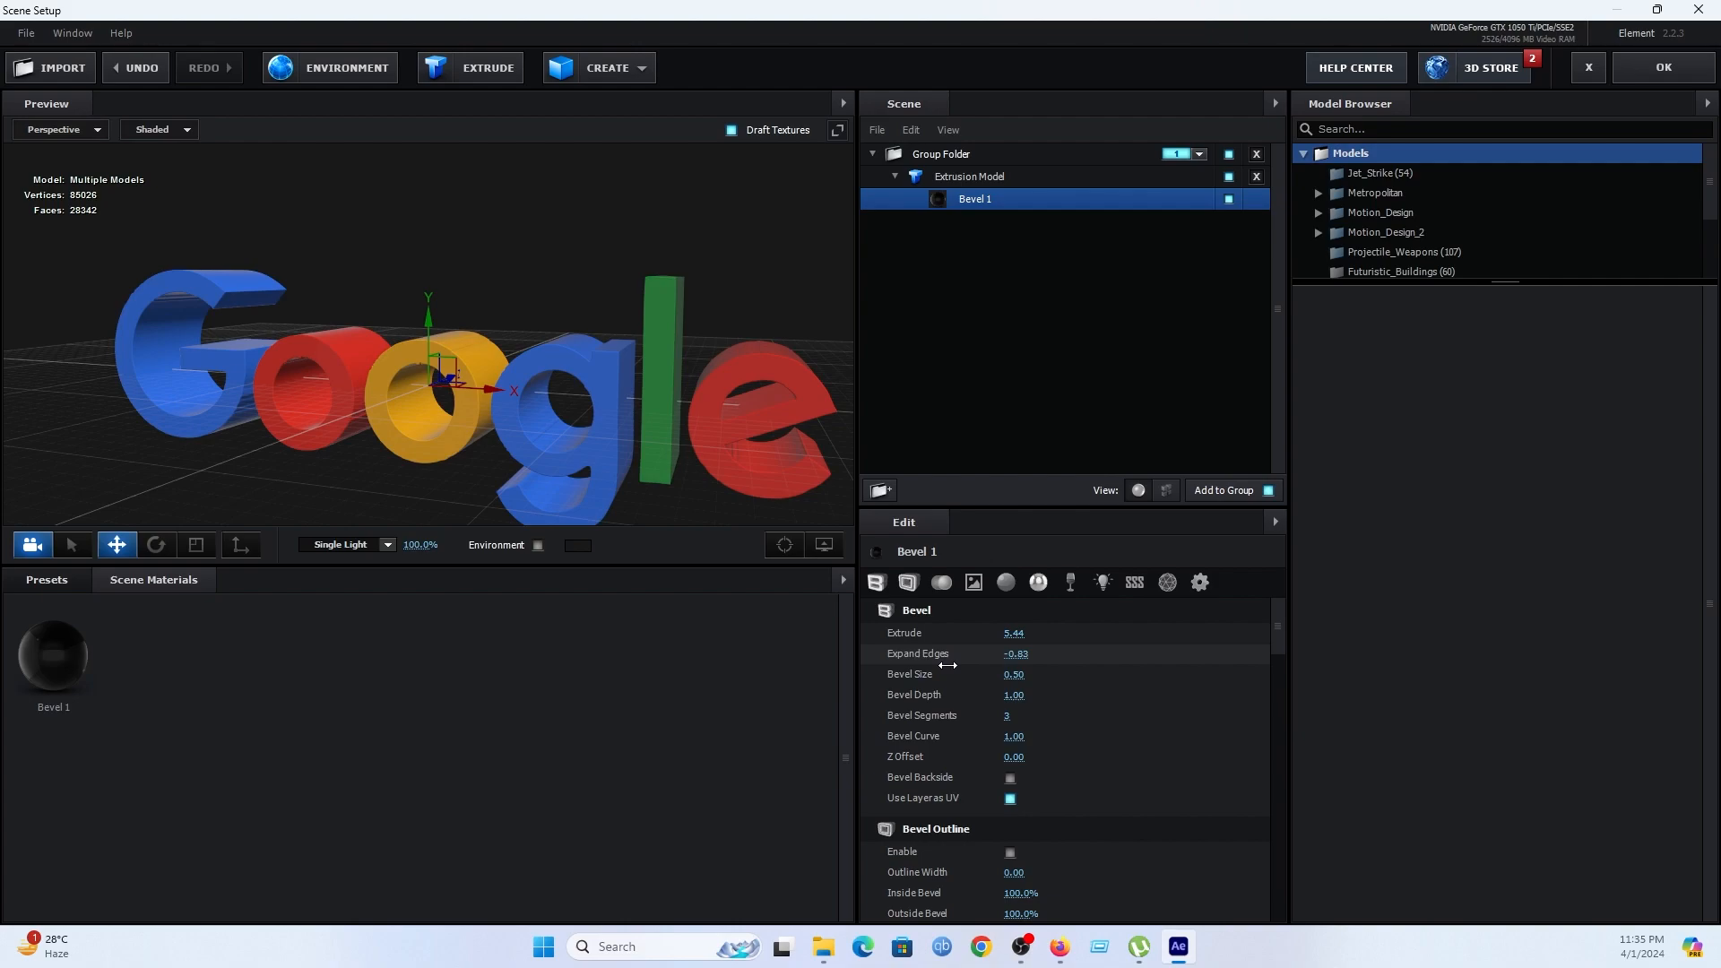
mouse_move(692, 385)
mouse_down()
mouse_move(744, 348)
mouse_move(683, 335)
mouse_move(651, 400)
mouse_move(690, 416)
mouse_up()
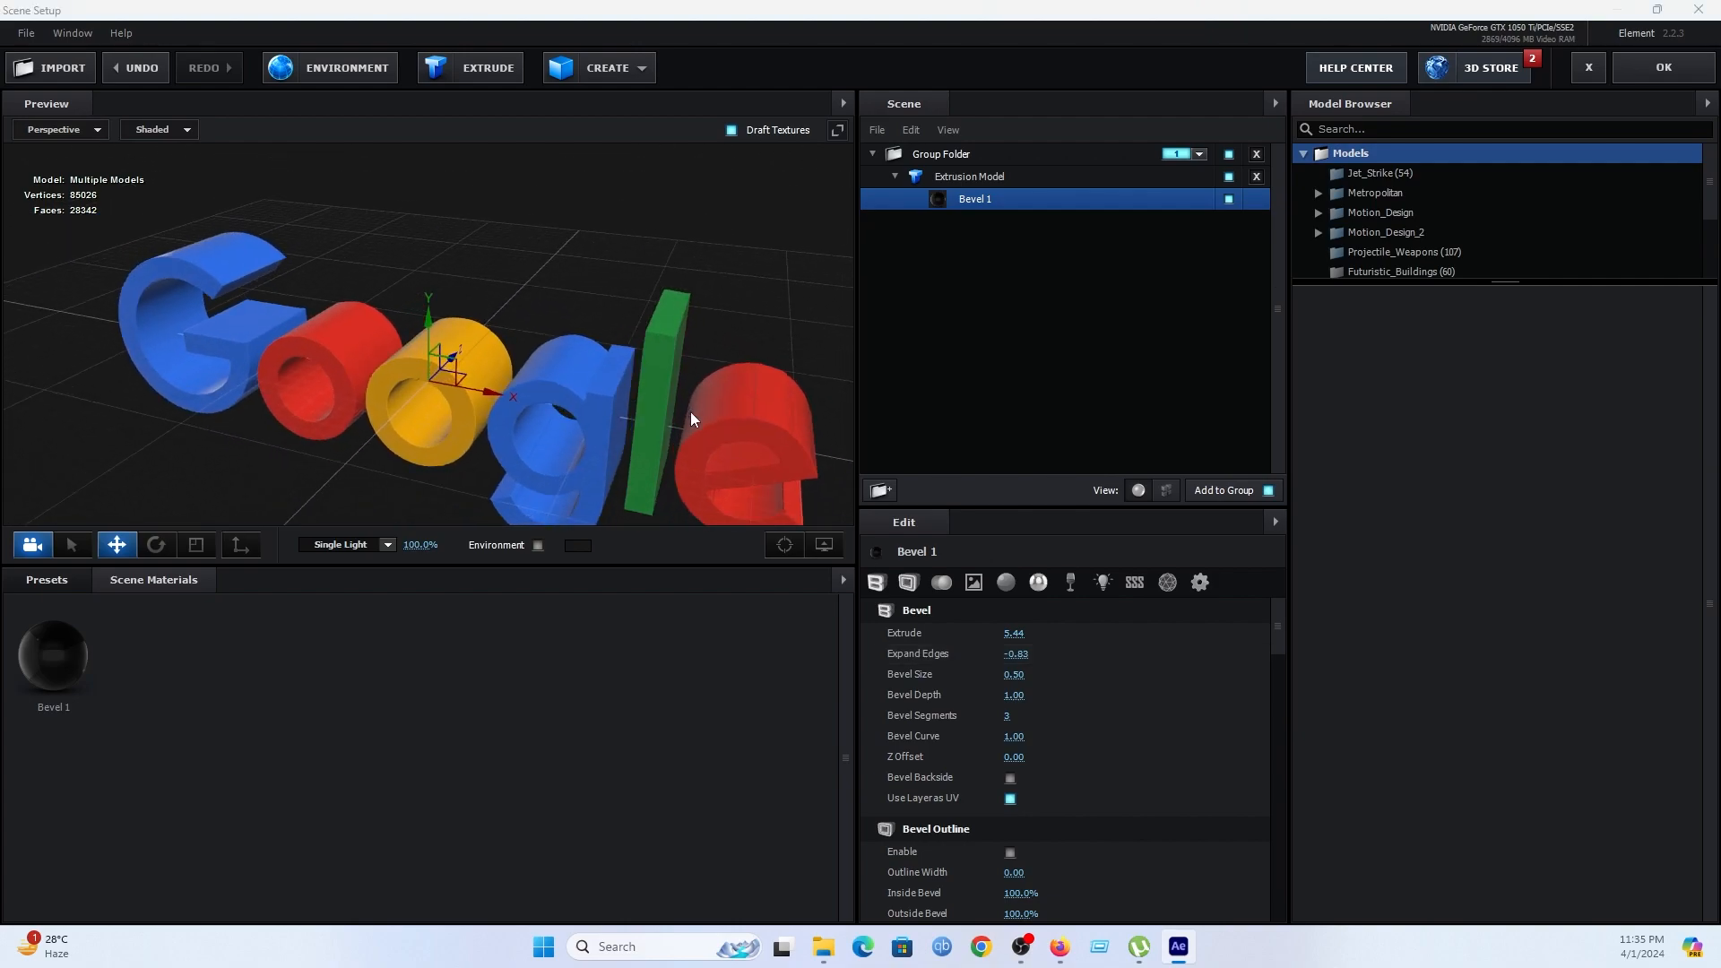
scroll(691, 413, down, 4)
drag(696, 418, 666, 386)
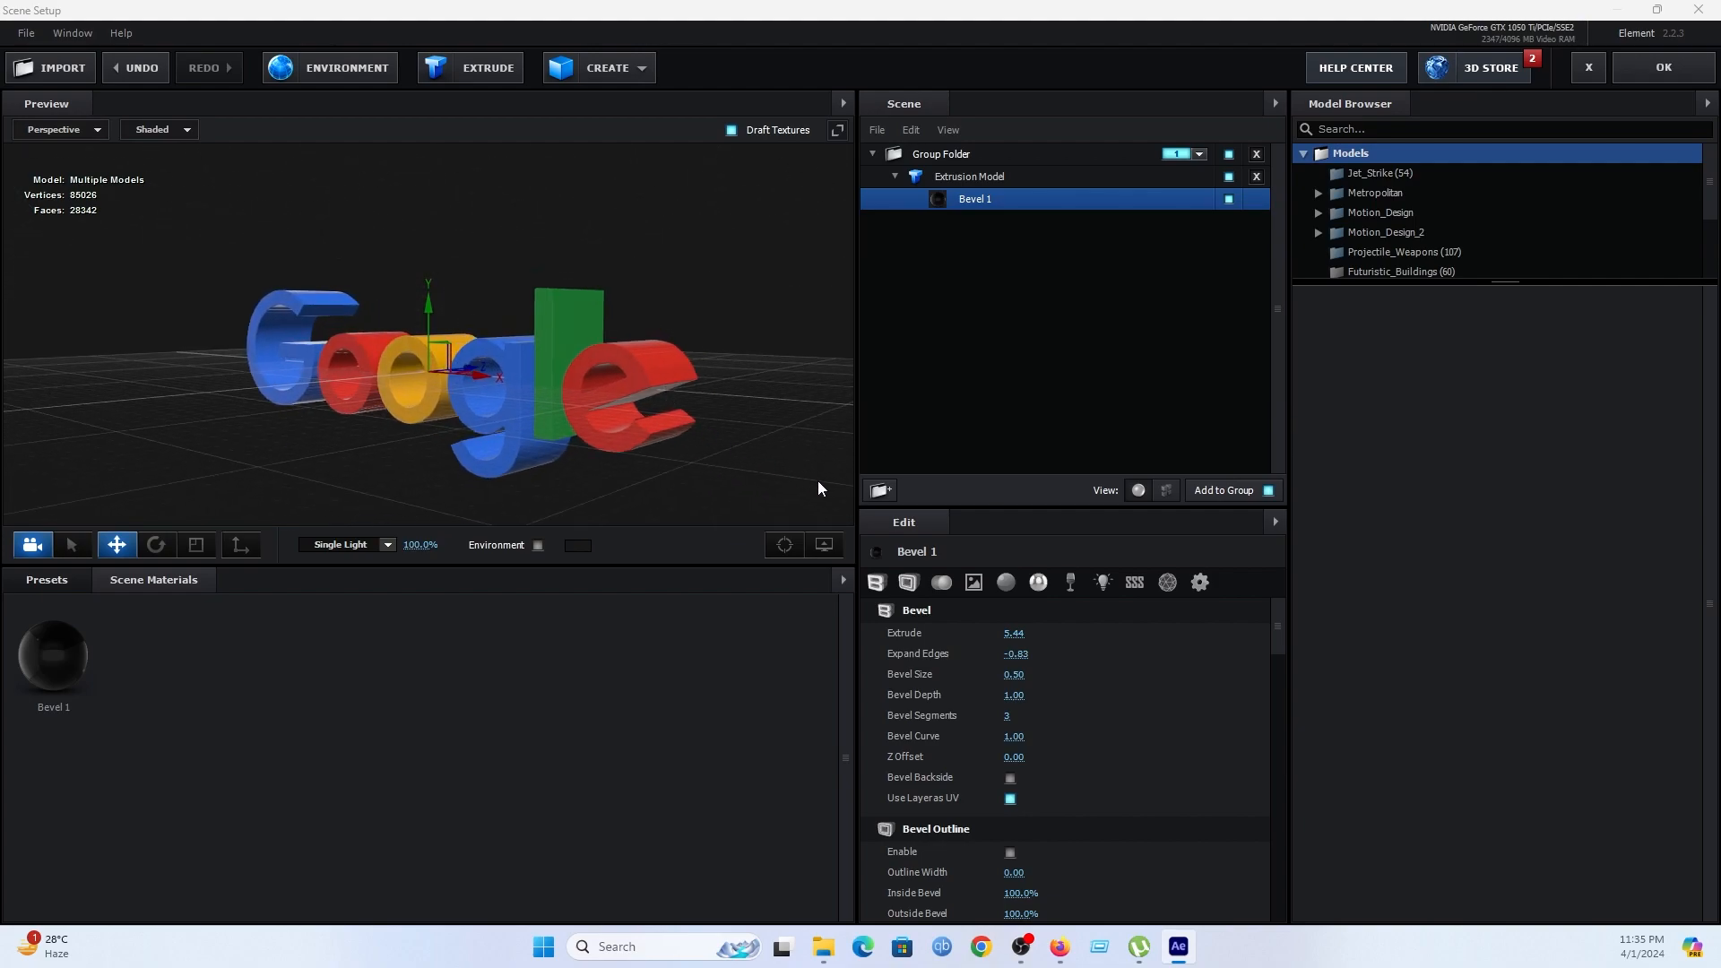
Toggle the Show AO view option to compare the logo's shading with and without ambient occlusion.
click(826, 545)
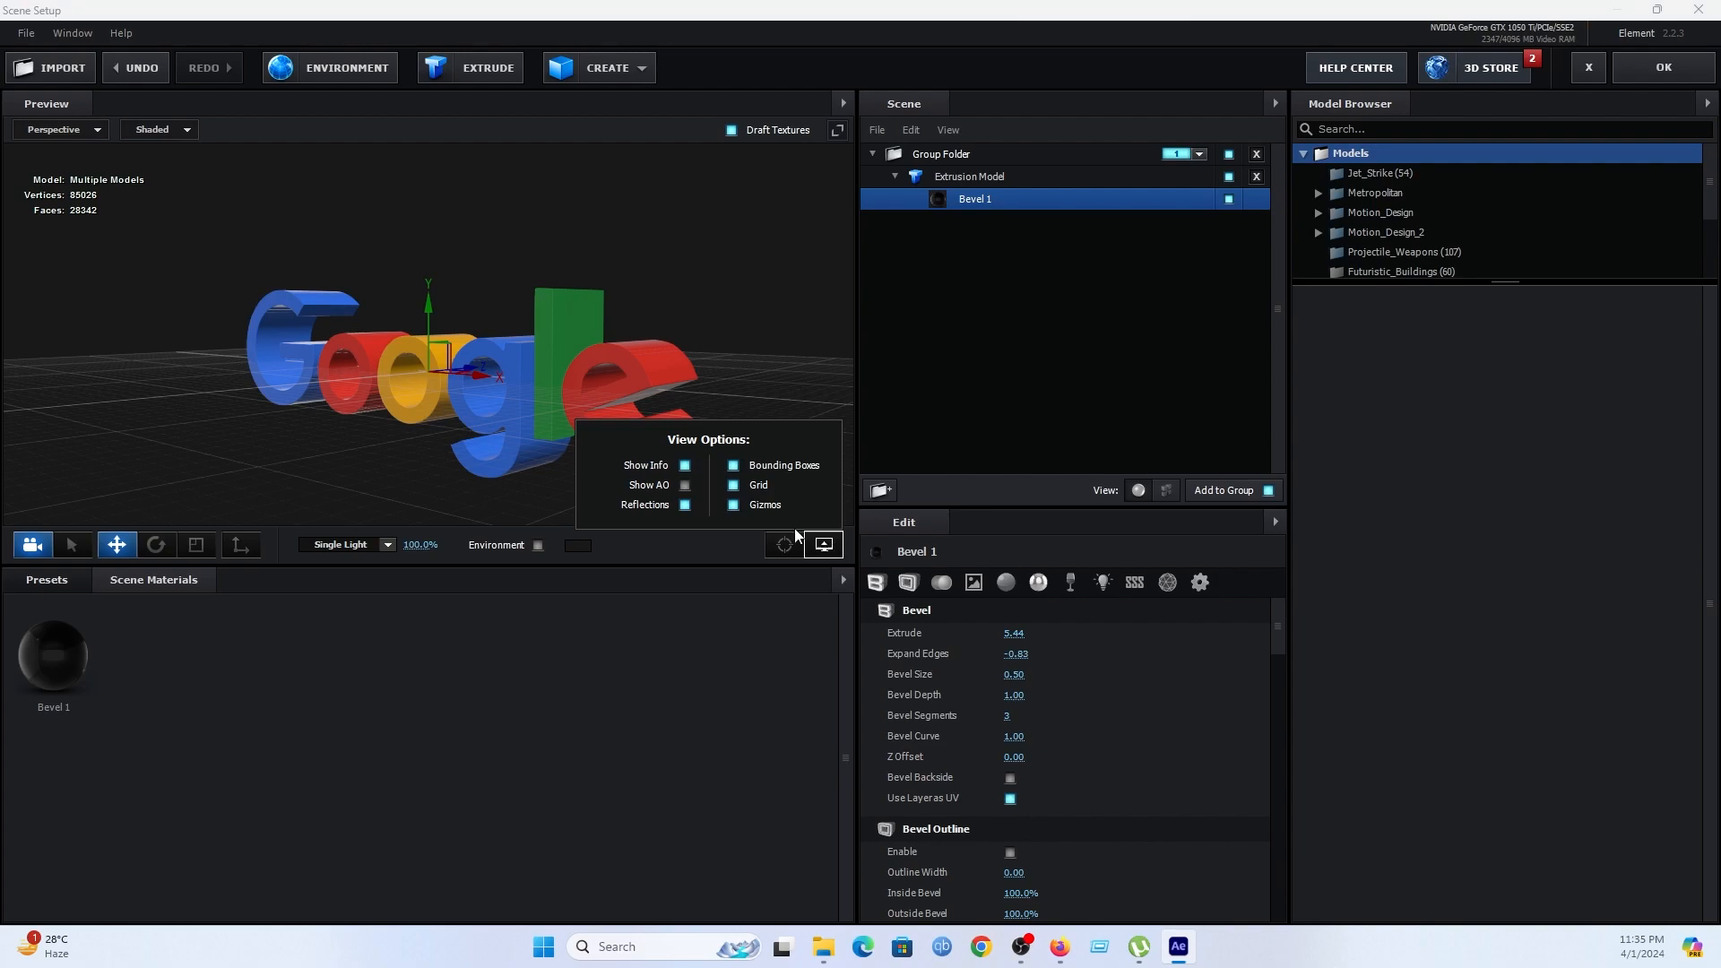
click(686, 487)
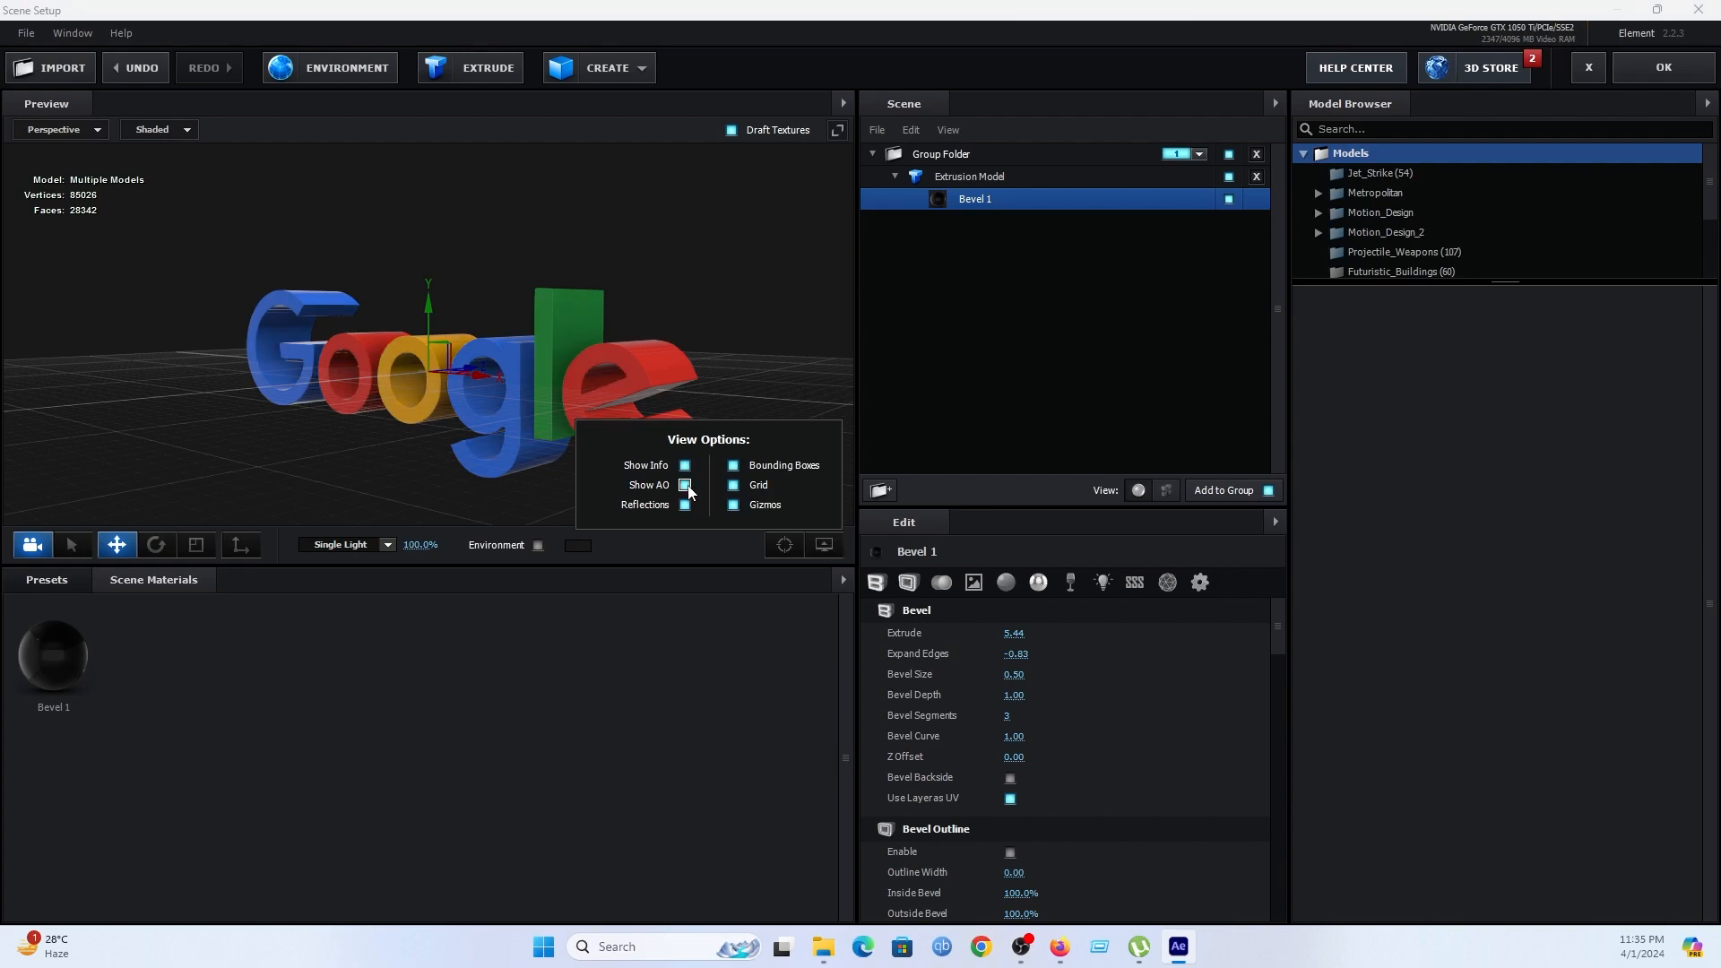
click(687, 487)
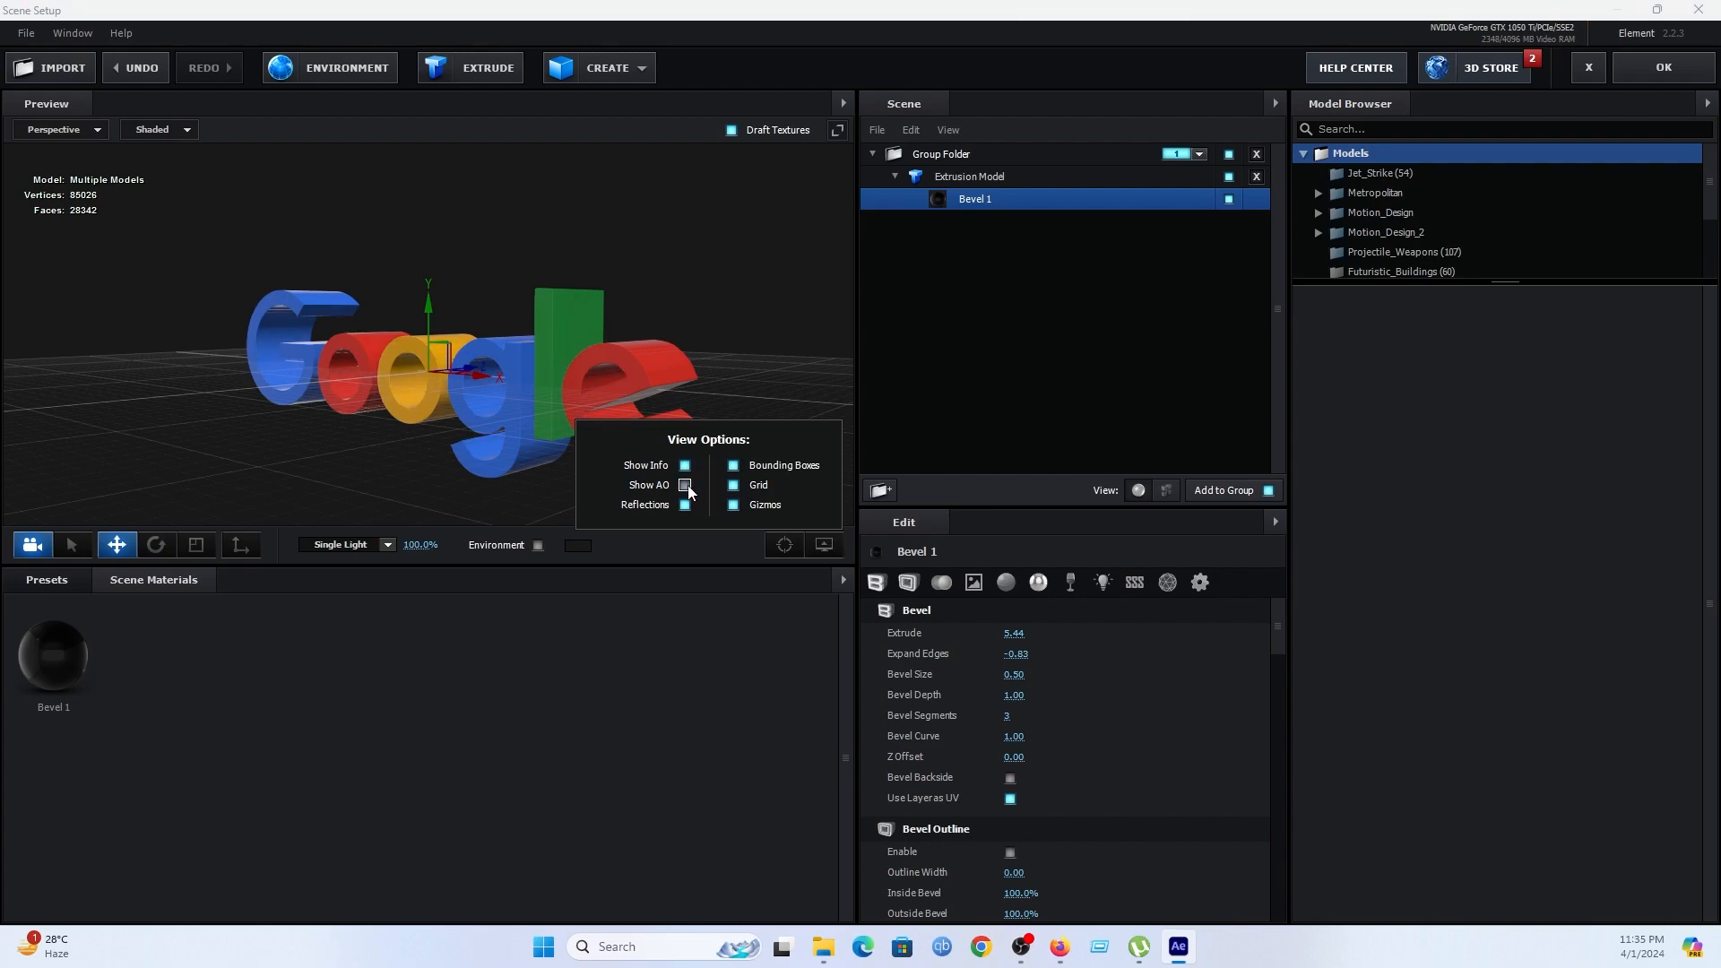
drag(418, 461, 463, 459)
mouse_move(580, 438)
mouse_down()
mouse_move(534, 449)
mouse_move(568, 421)
mouse_move(627, 428)
mouse_move(574, 439)
mouse_up()
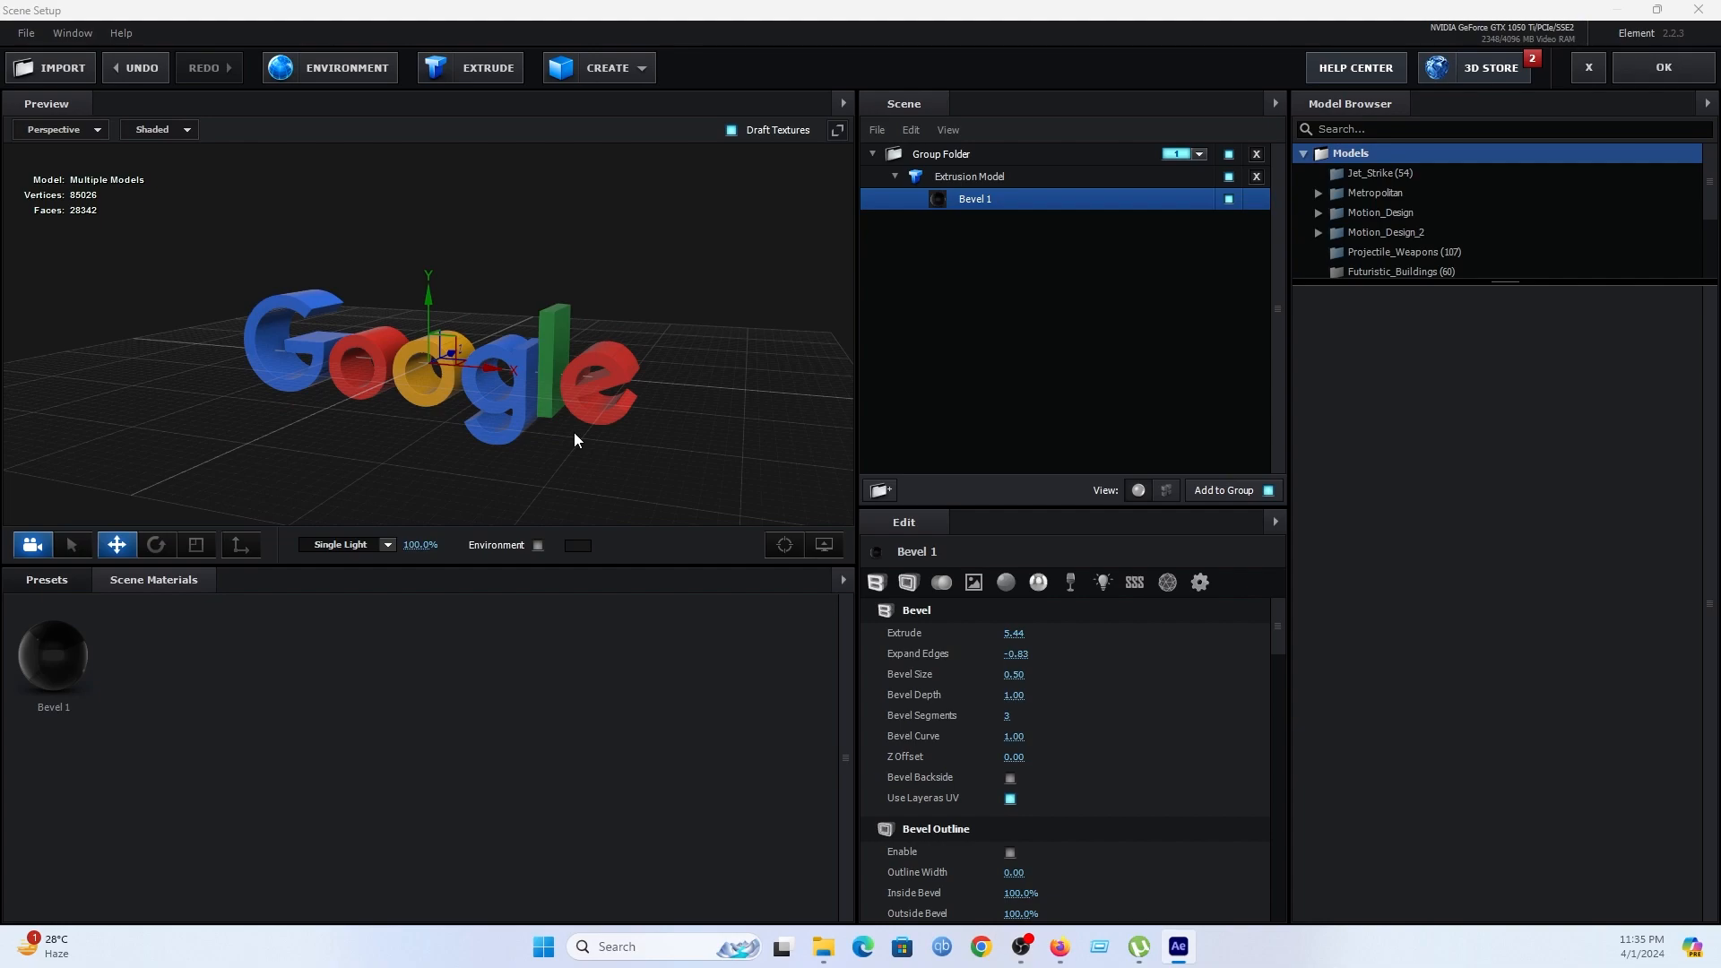
Create a plane model in the scene and set its Size XY to 20 by 20.
click(608, 68)
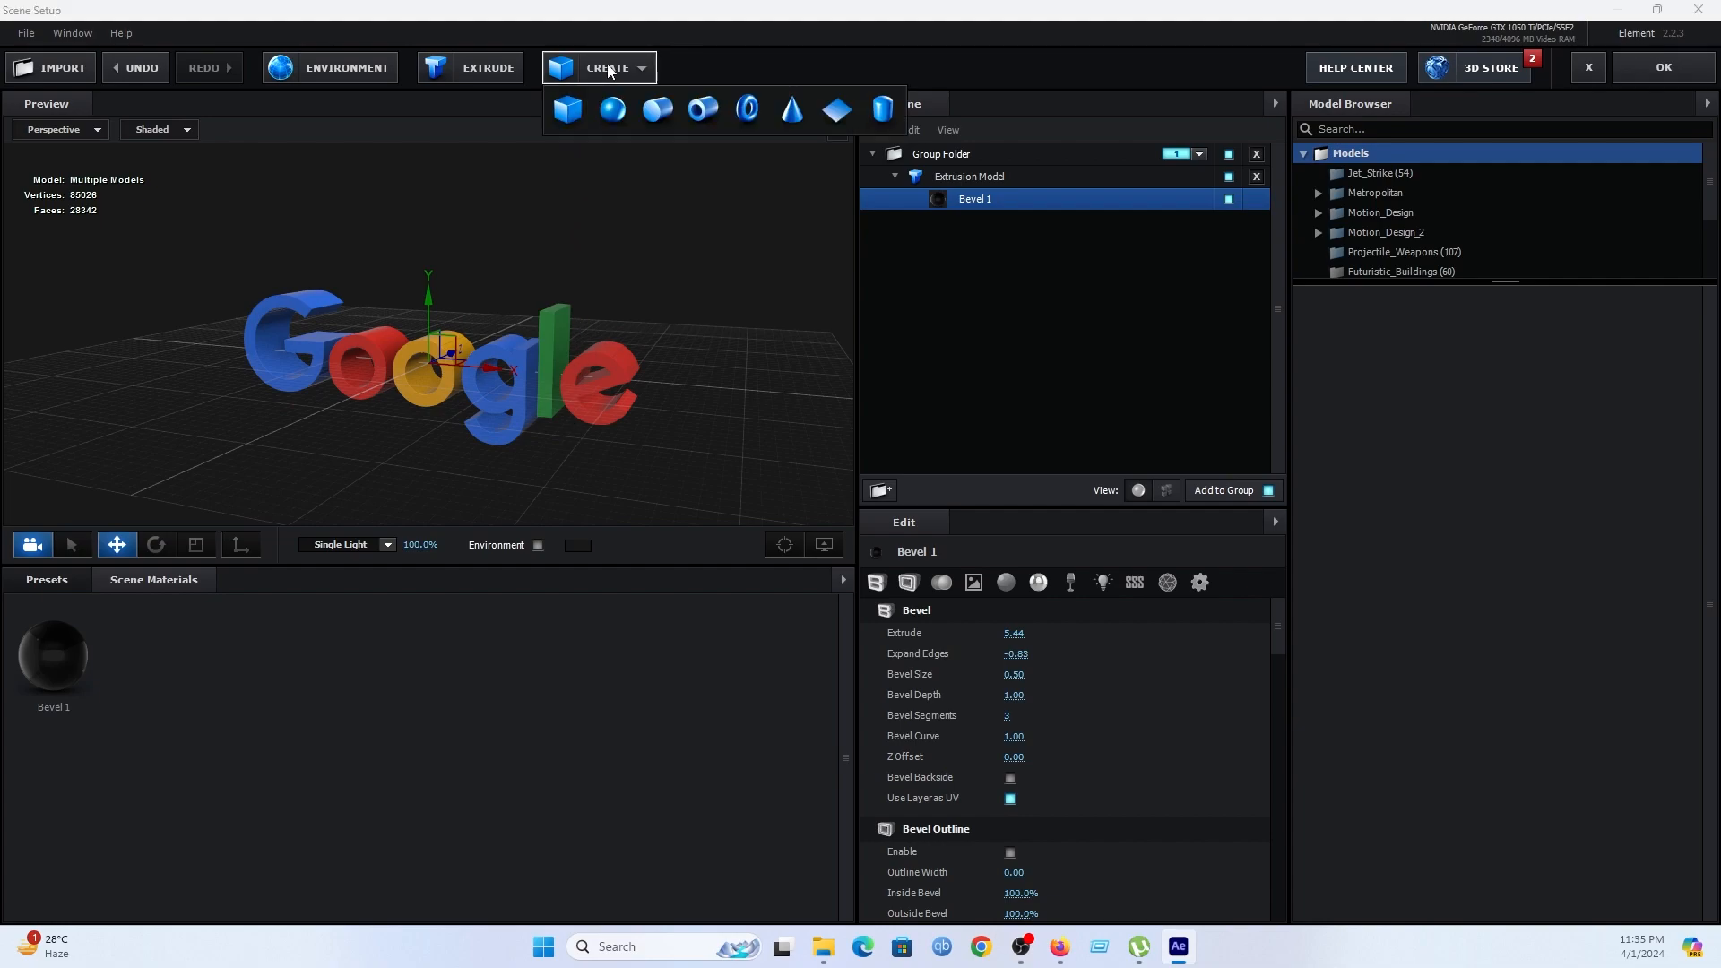
click(839, 111)
drag(726, 238, 667, 249)
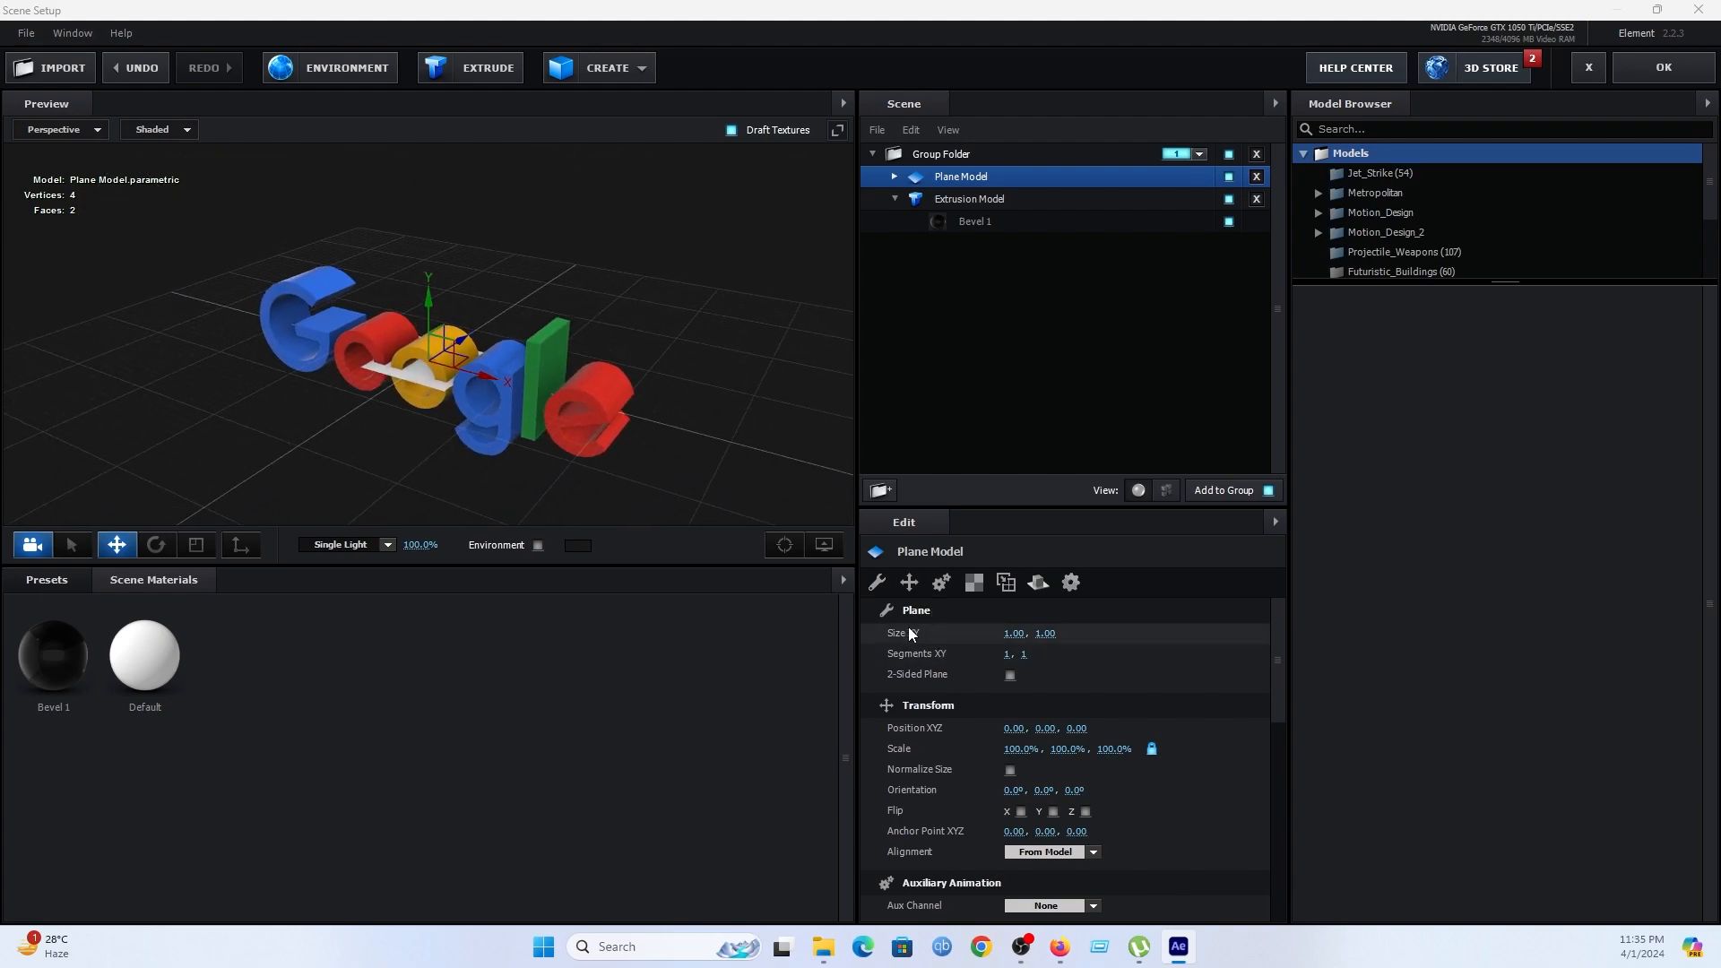
click(1014, 634)
text(20)
key(Tab)
text(2)
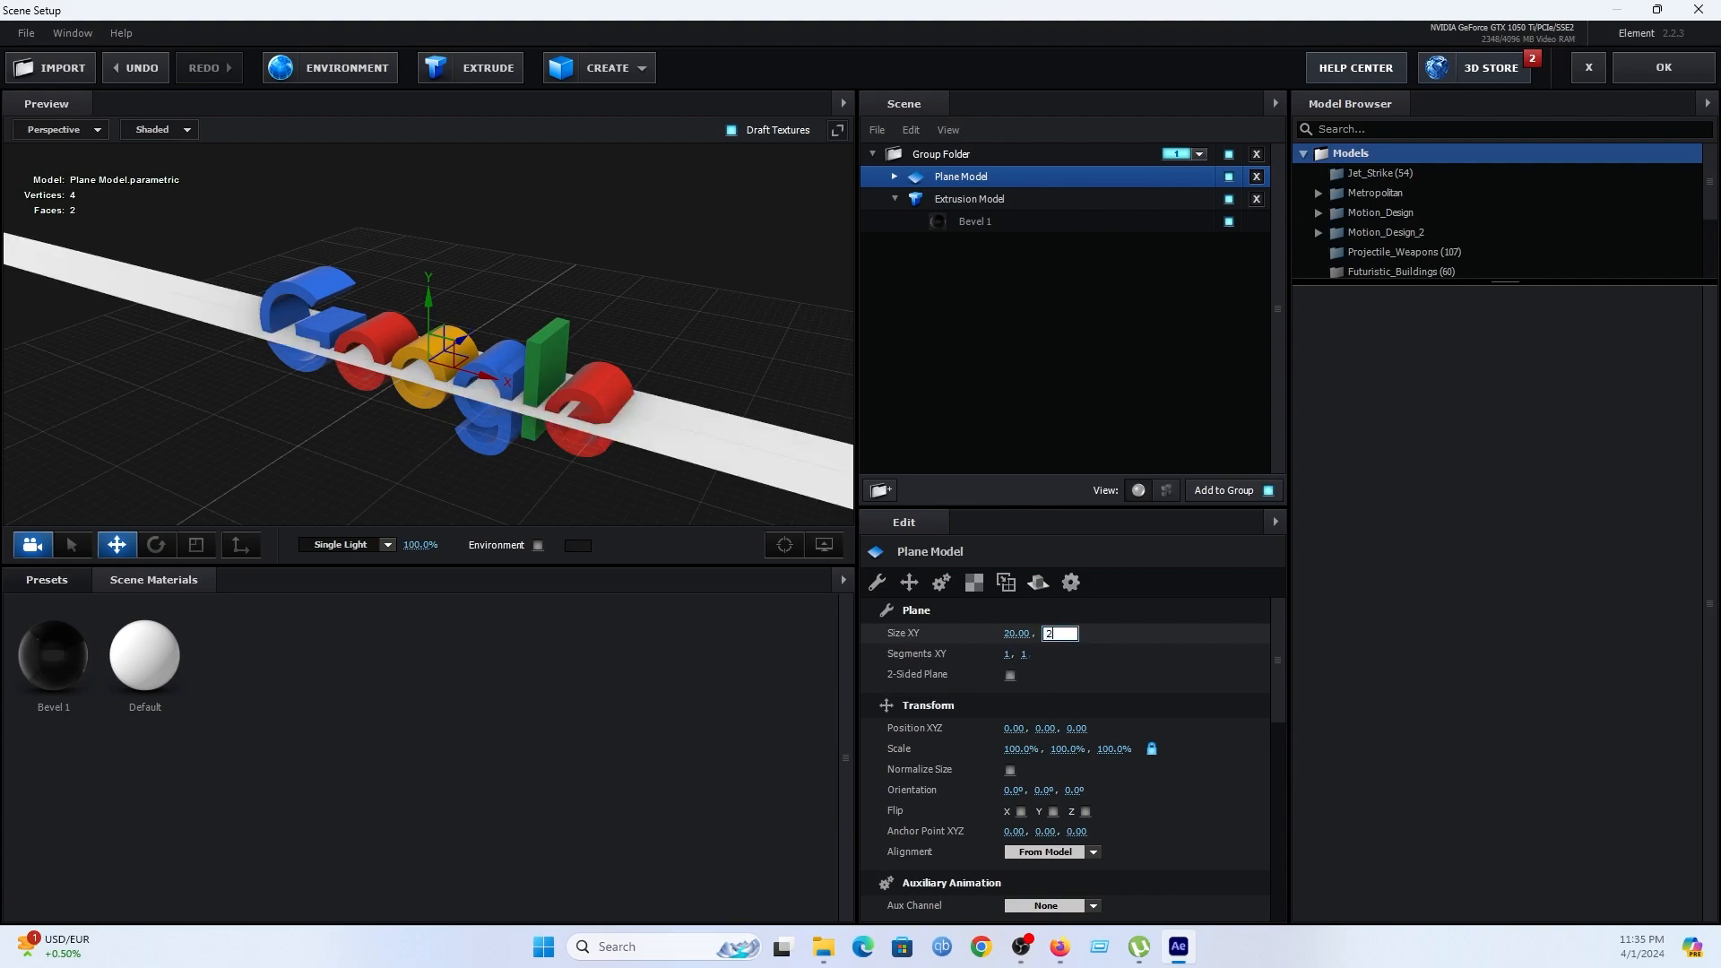
key(Return)
drag(712, 387, 659, 393)
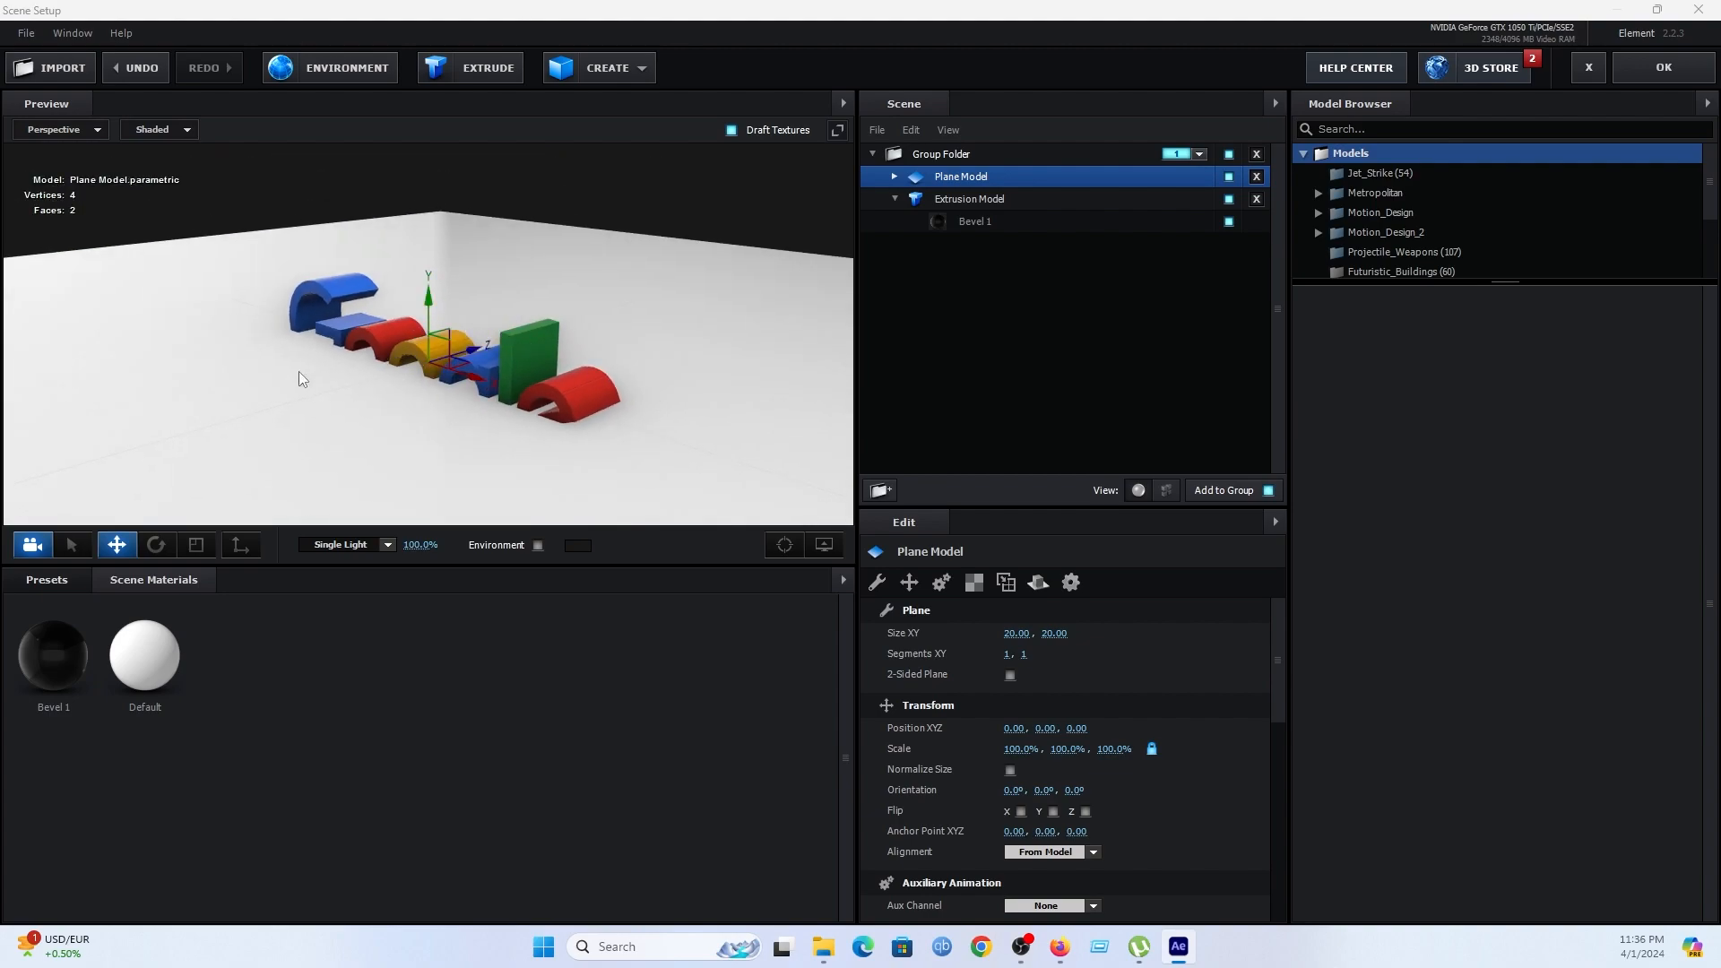
Rotate the plane upright about its X axis to an orientation of 271.7°.
click(157, 545)
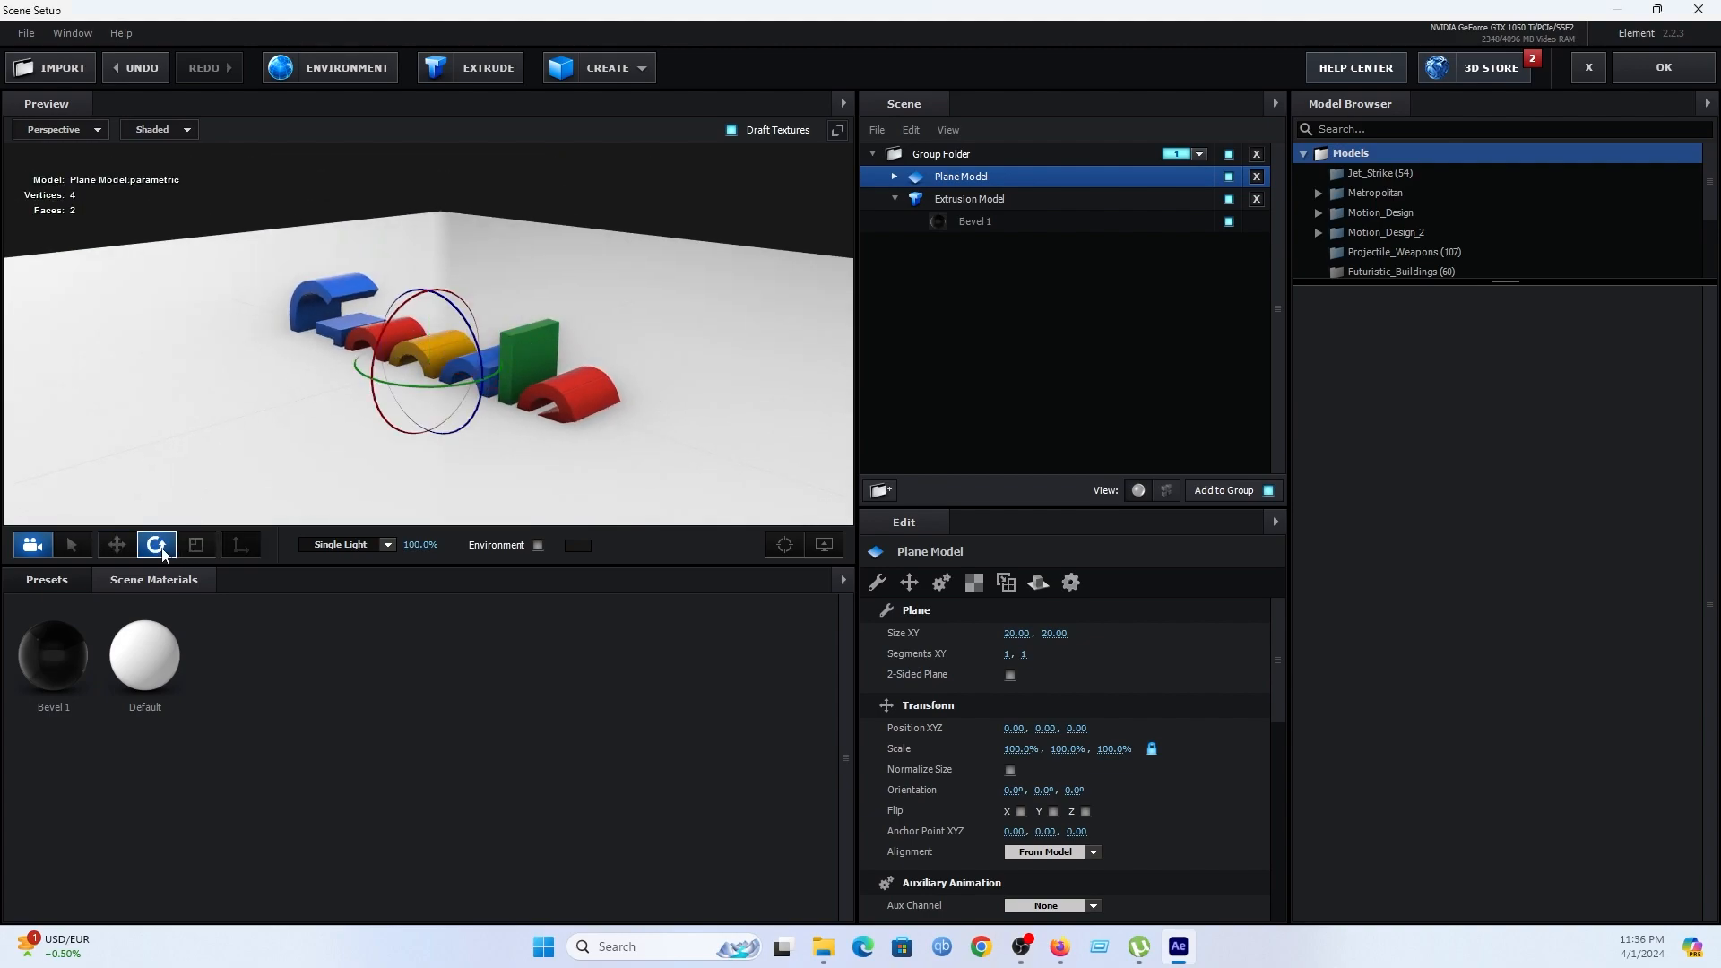
drag(390, 320, 361, 442)
drag(663, 398, 597, 396)
drag(411, 296, 407, 310)
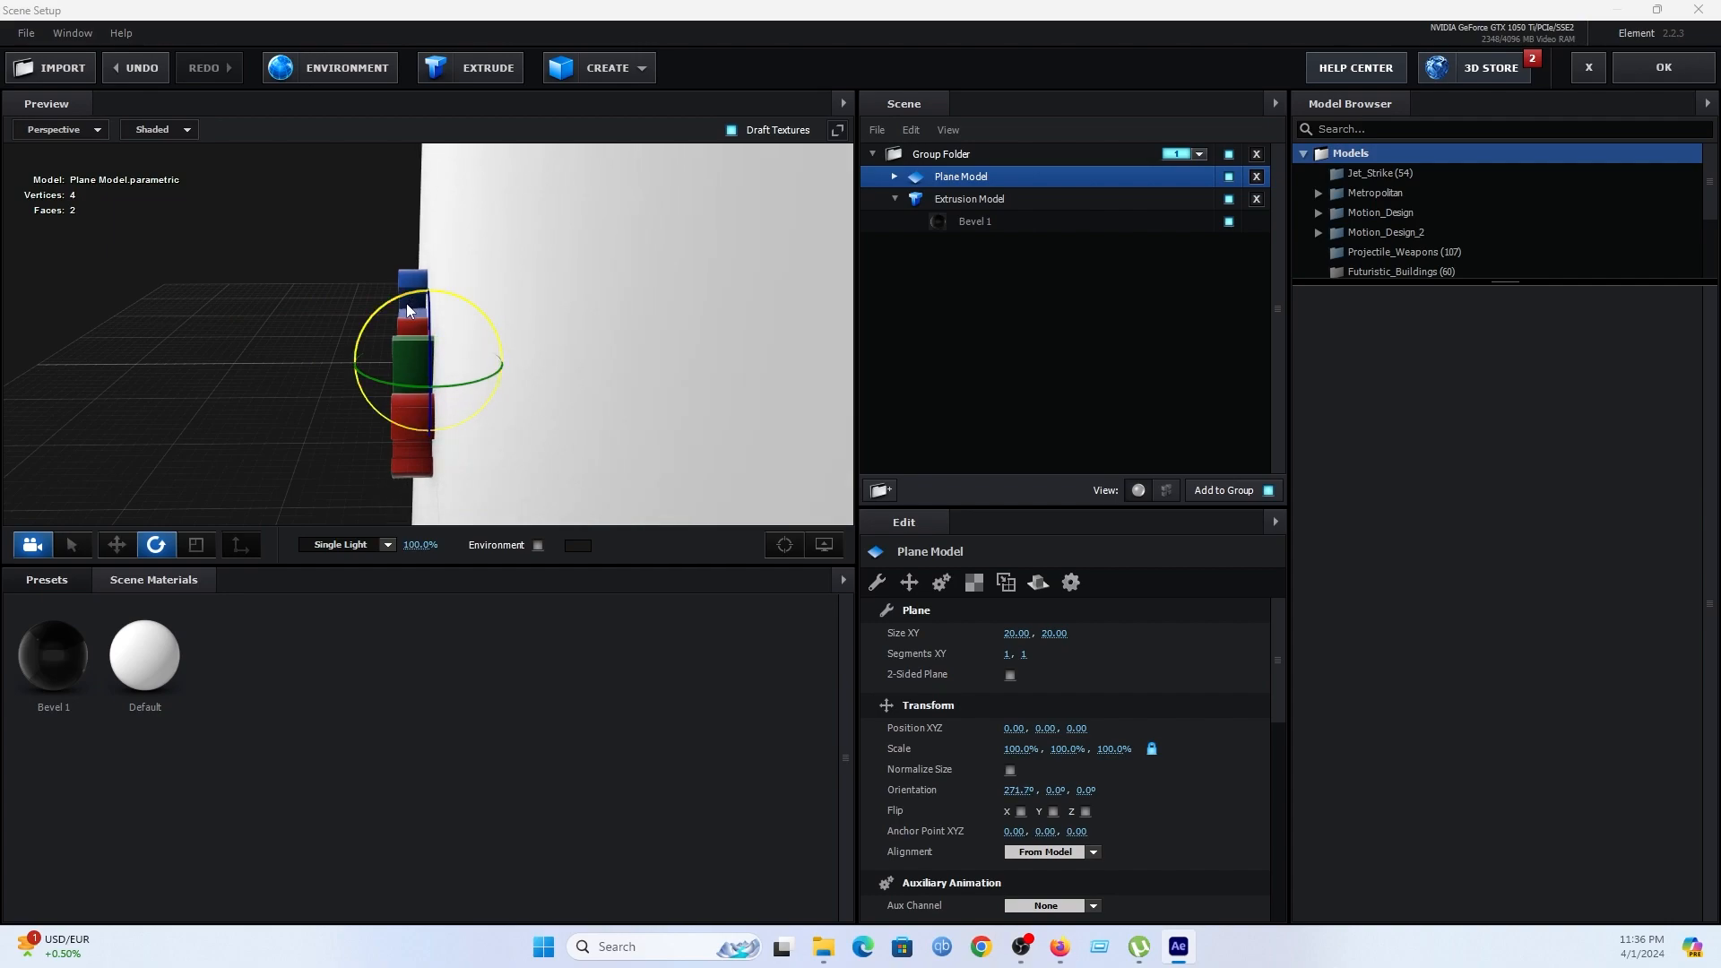
mouse_move(560, 371)
mouse_down()
mouse_move(543, 374)
mouse_move(561, 371)
mouse_up()
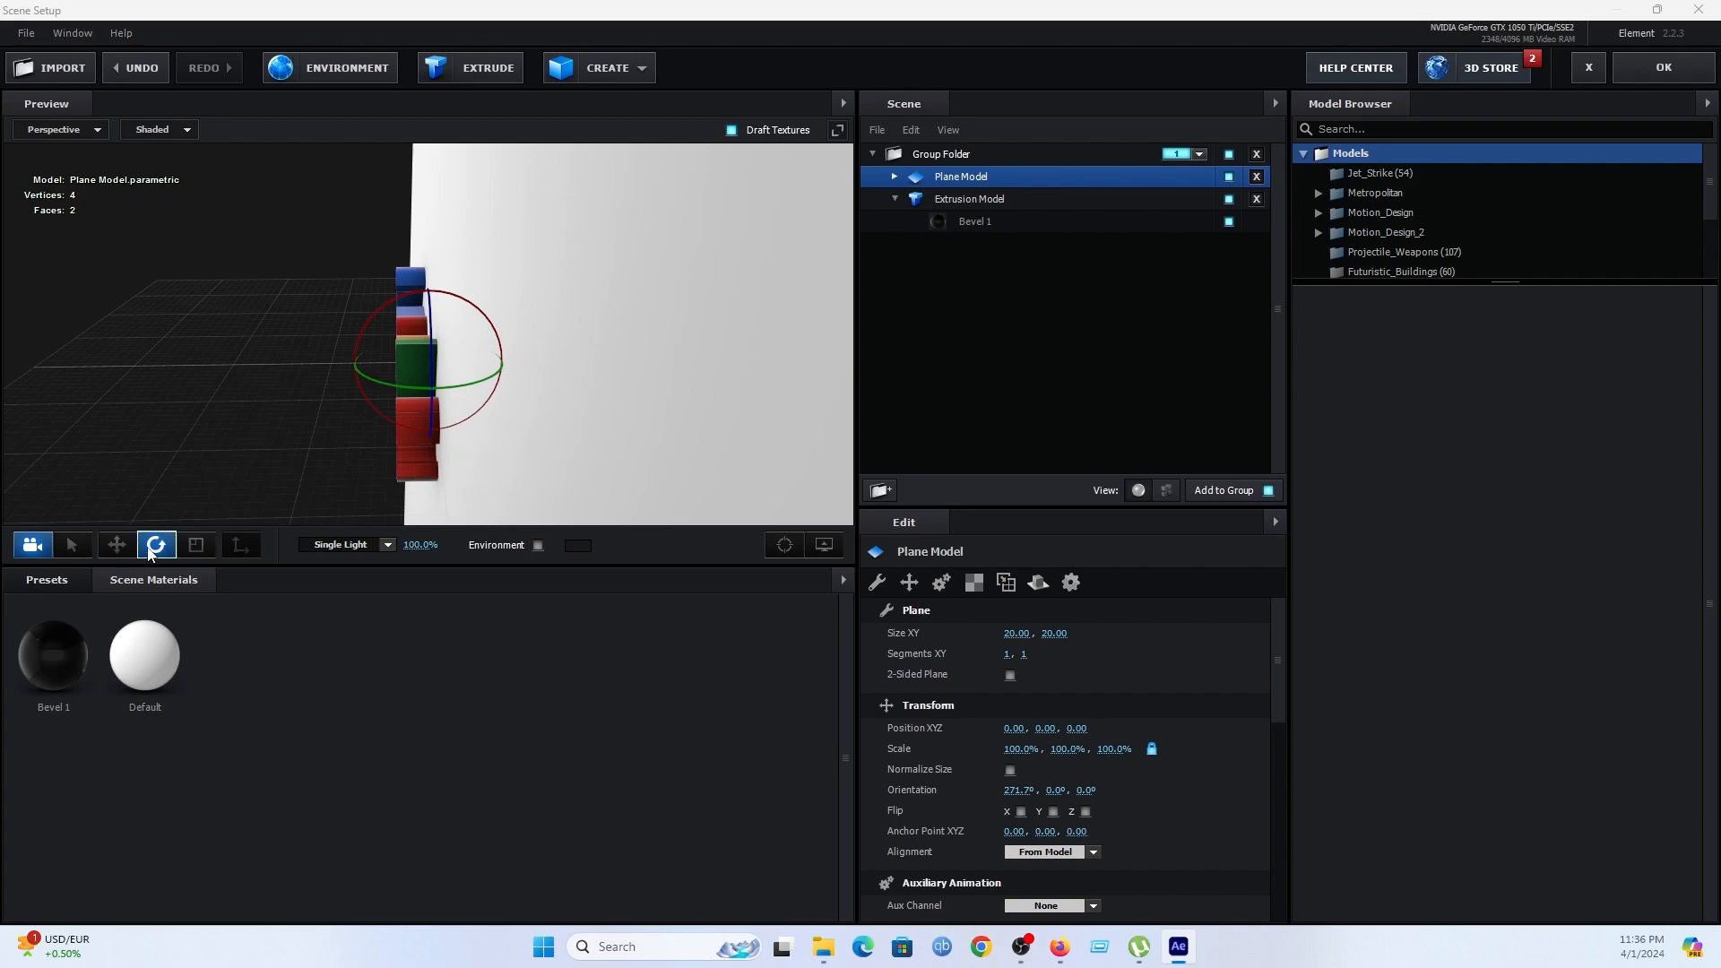
Move the plane along Z to position 0.33 so it stands as a backdrop behind the logo.
click(117, 545)
drag(498, 362, 751, 332)
scroll(751, 332, down, 5)
scroll(631, 352, up, 2)
scroll(631, 359, up, 2)
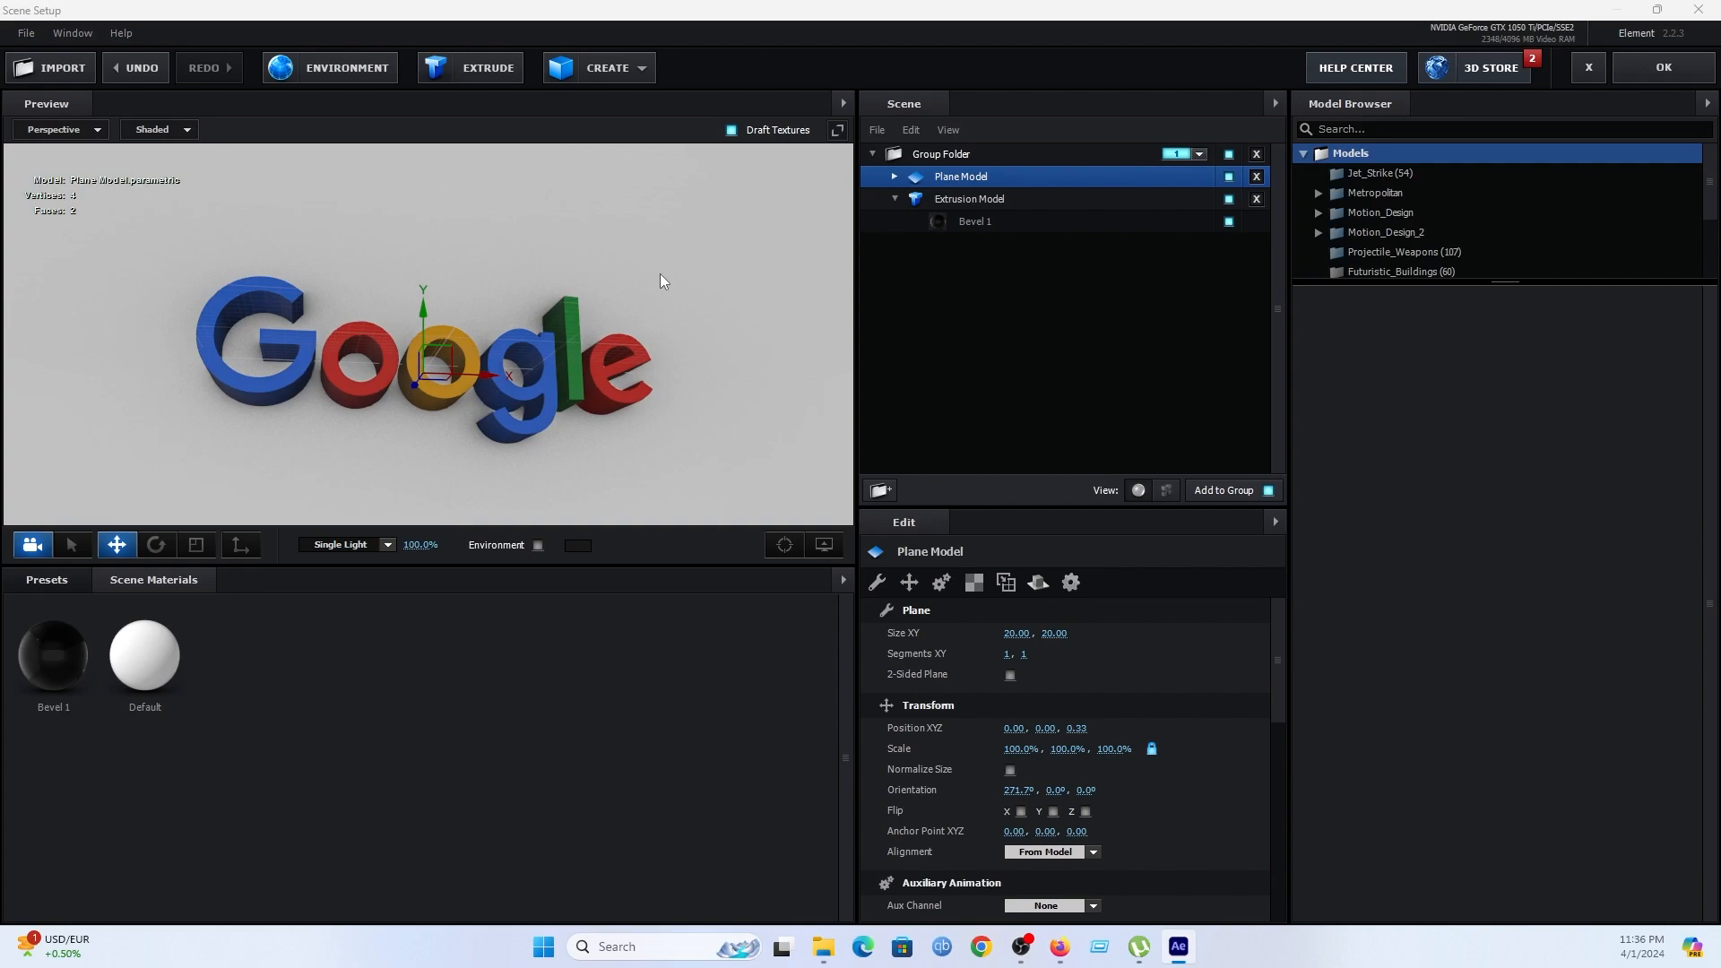
Open the Metal material presets in the Pro_Shaders_2 folder.
click(71, 585)
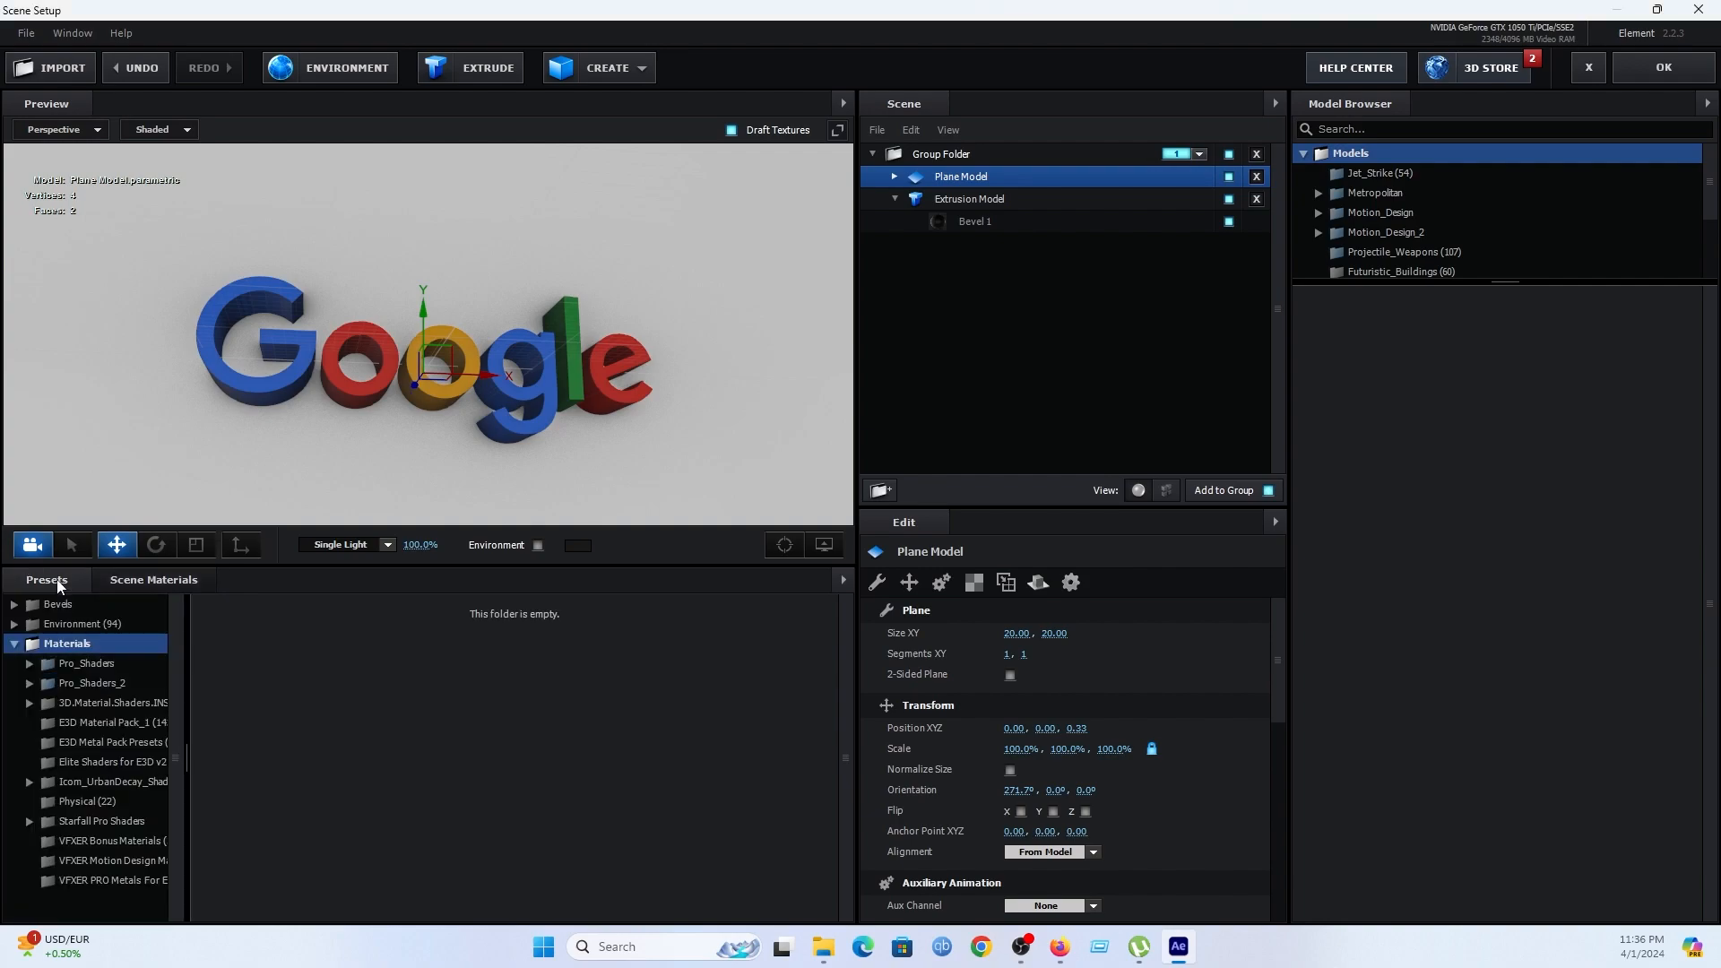
click(116, 678)
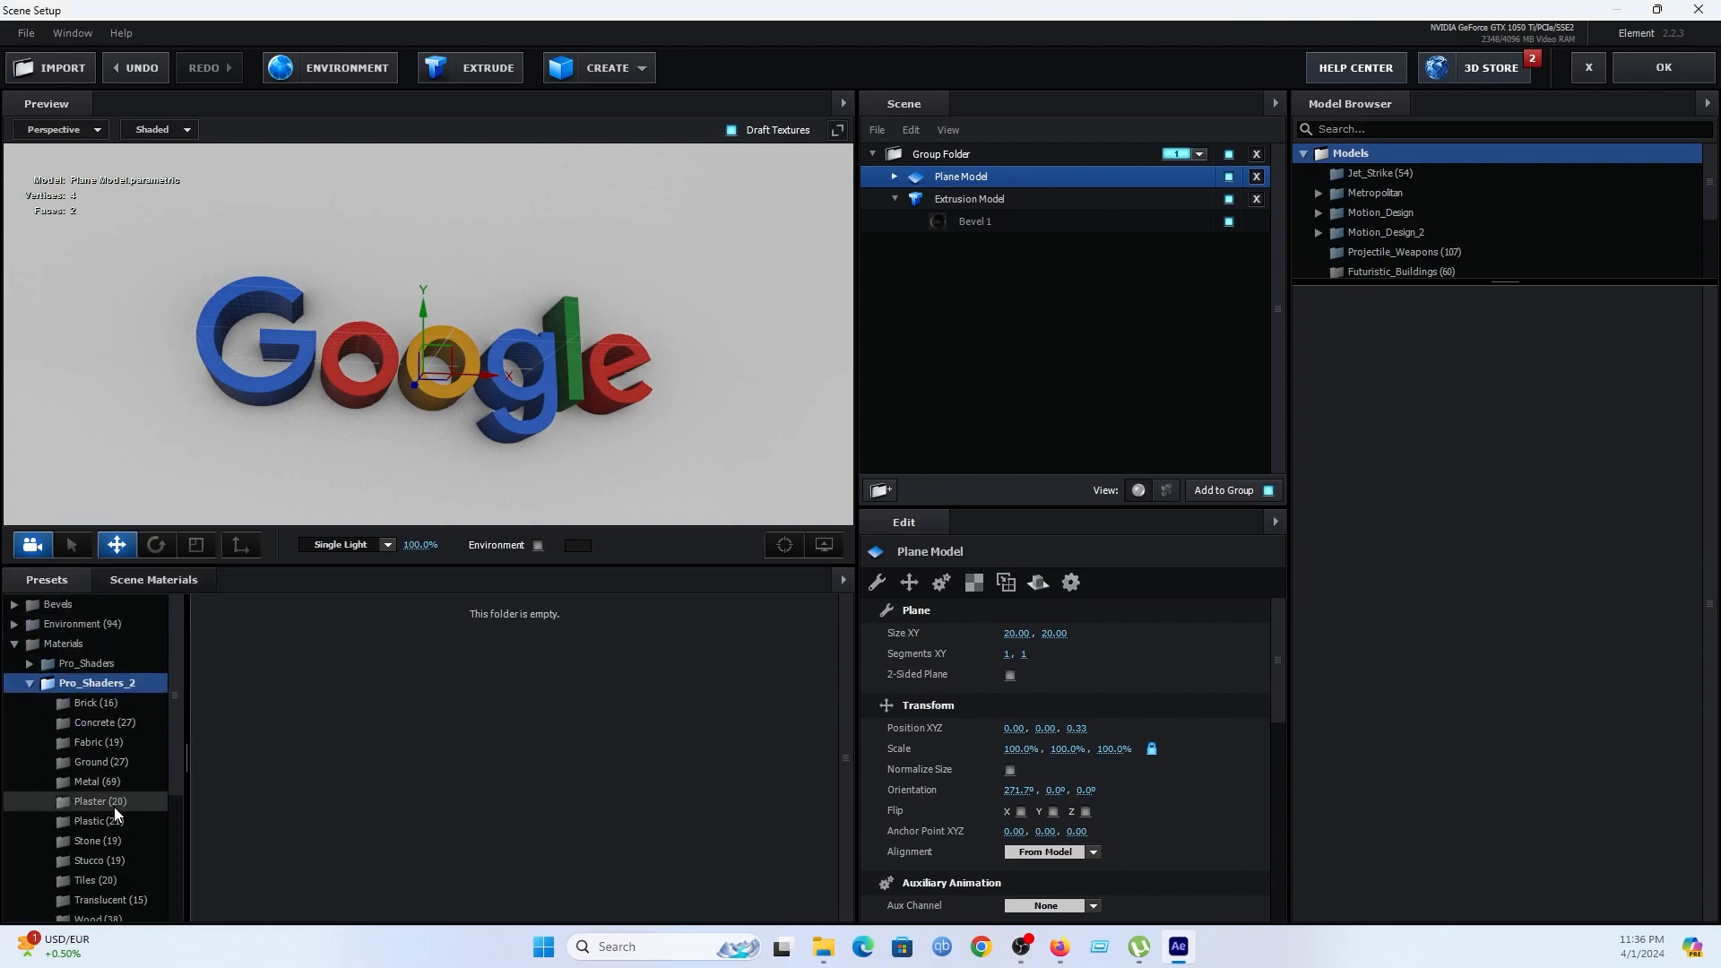
scroll(102, 851, down, 1)
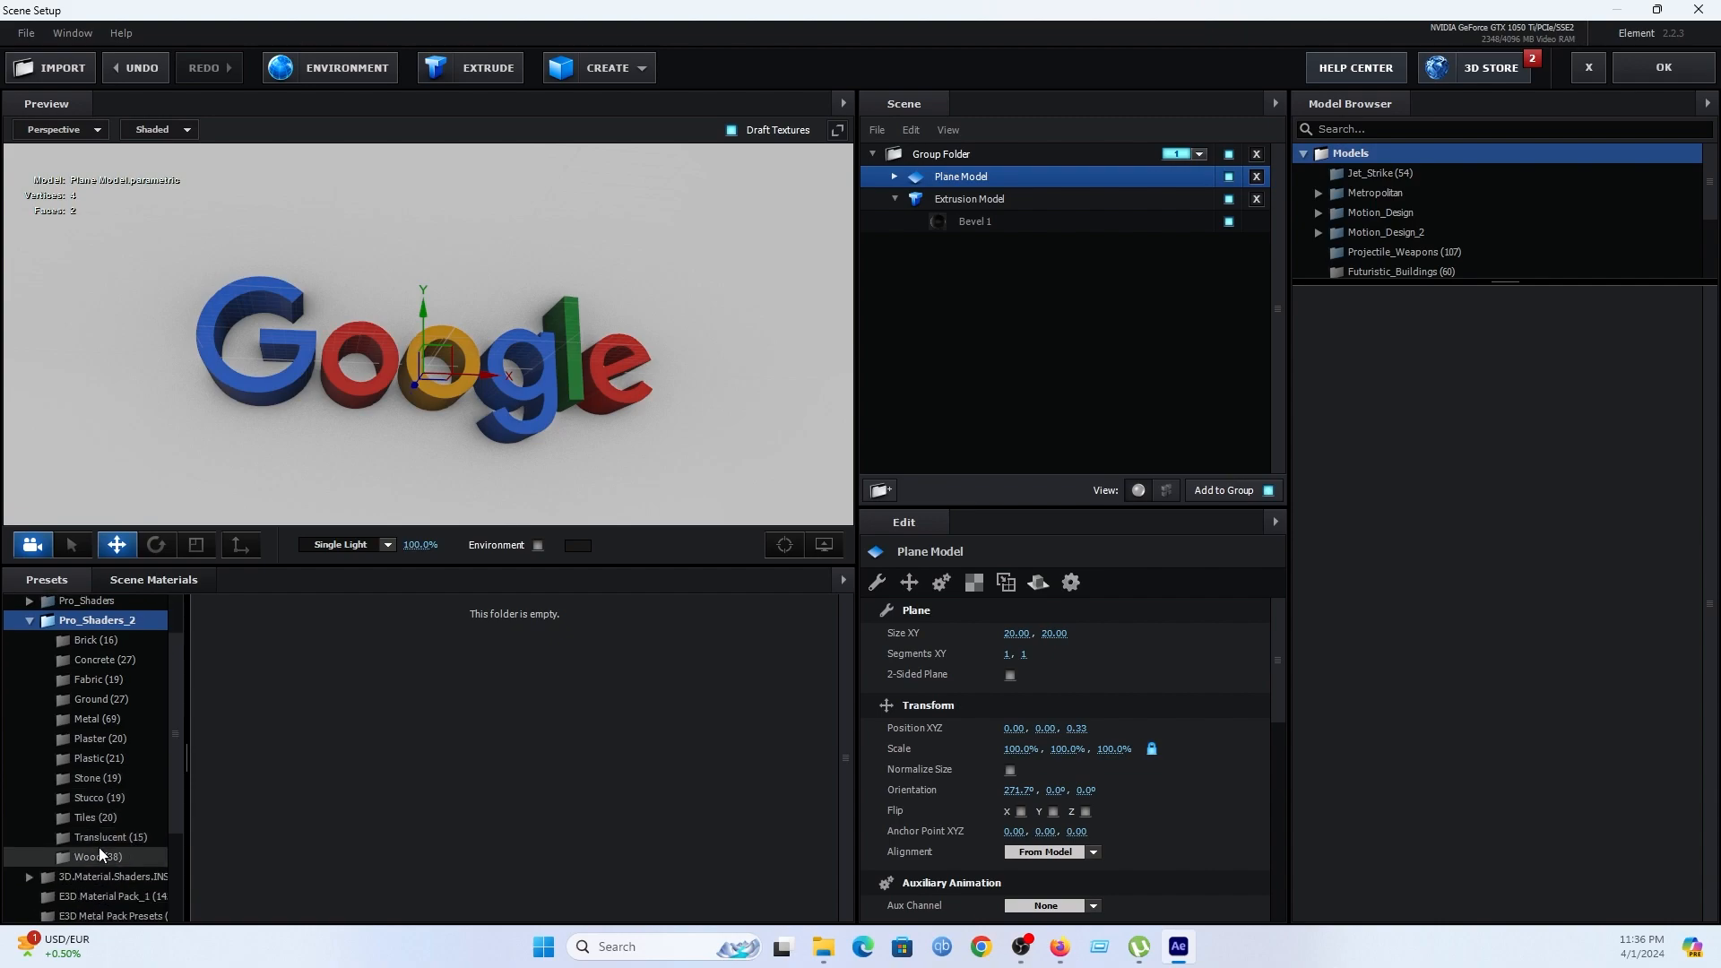
click(95, 717)
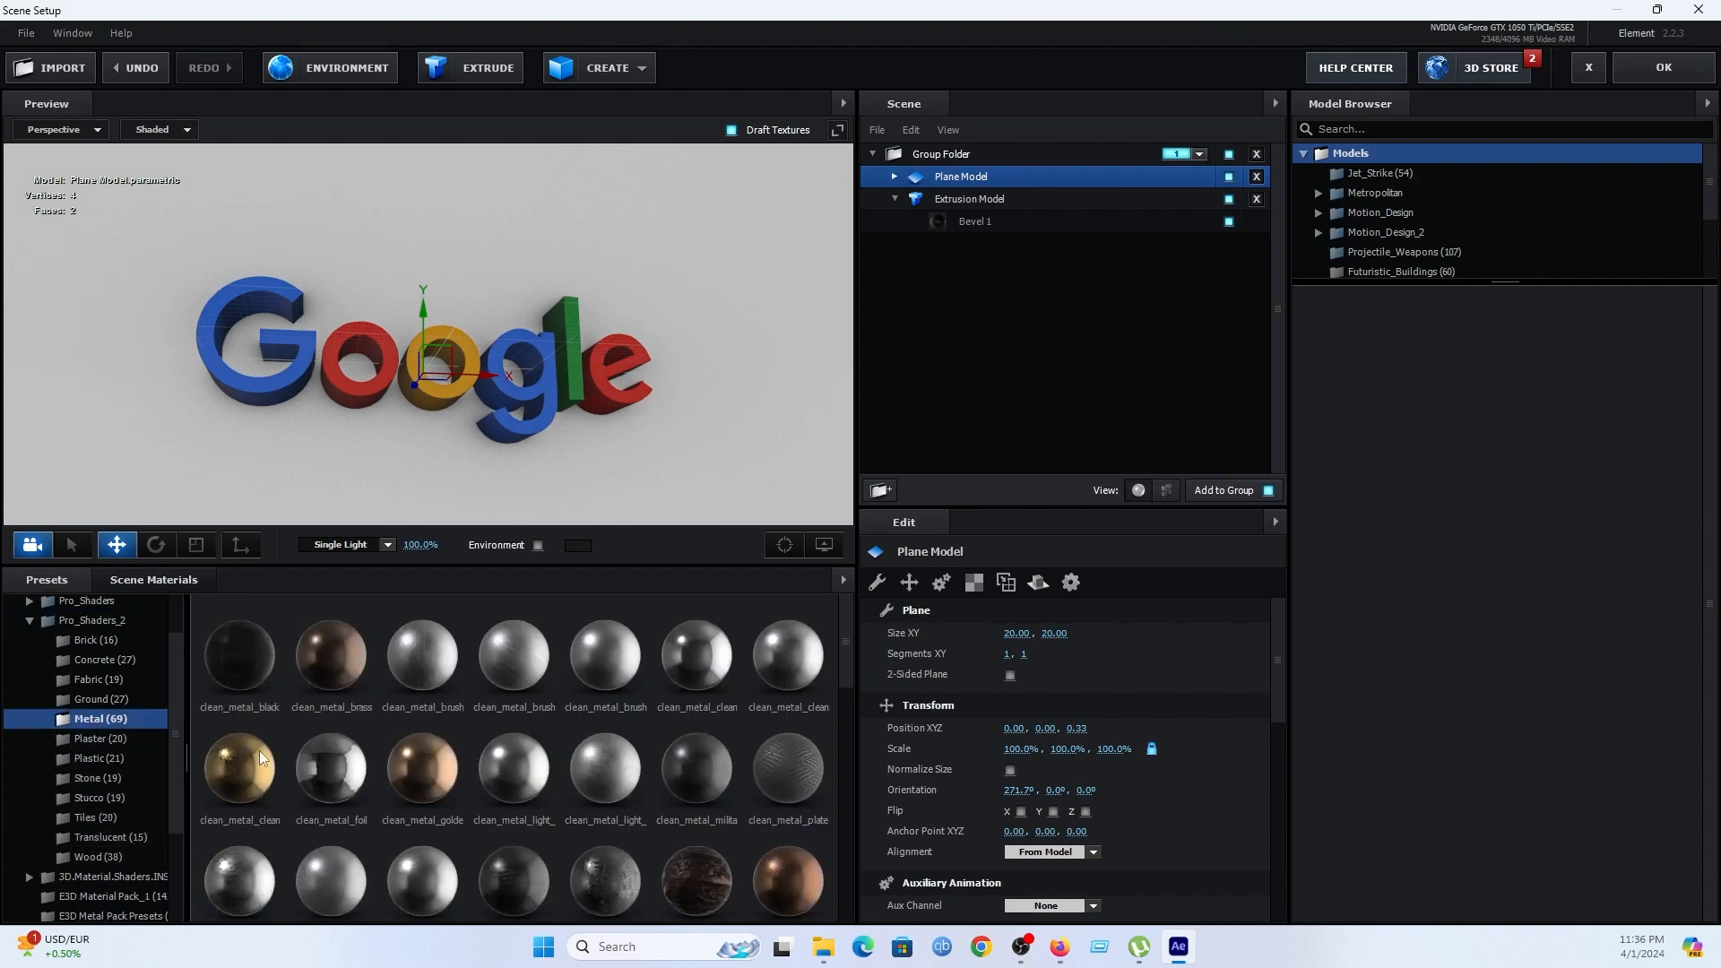
Try the clean_metal_brass, light clean metal and metal_black materials on the backdrop plane.
click(312, 651)
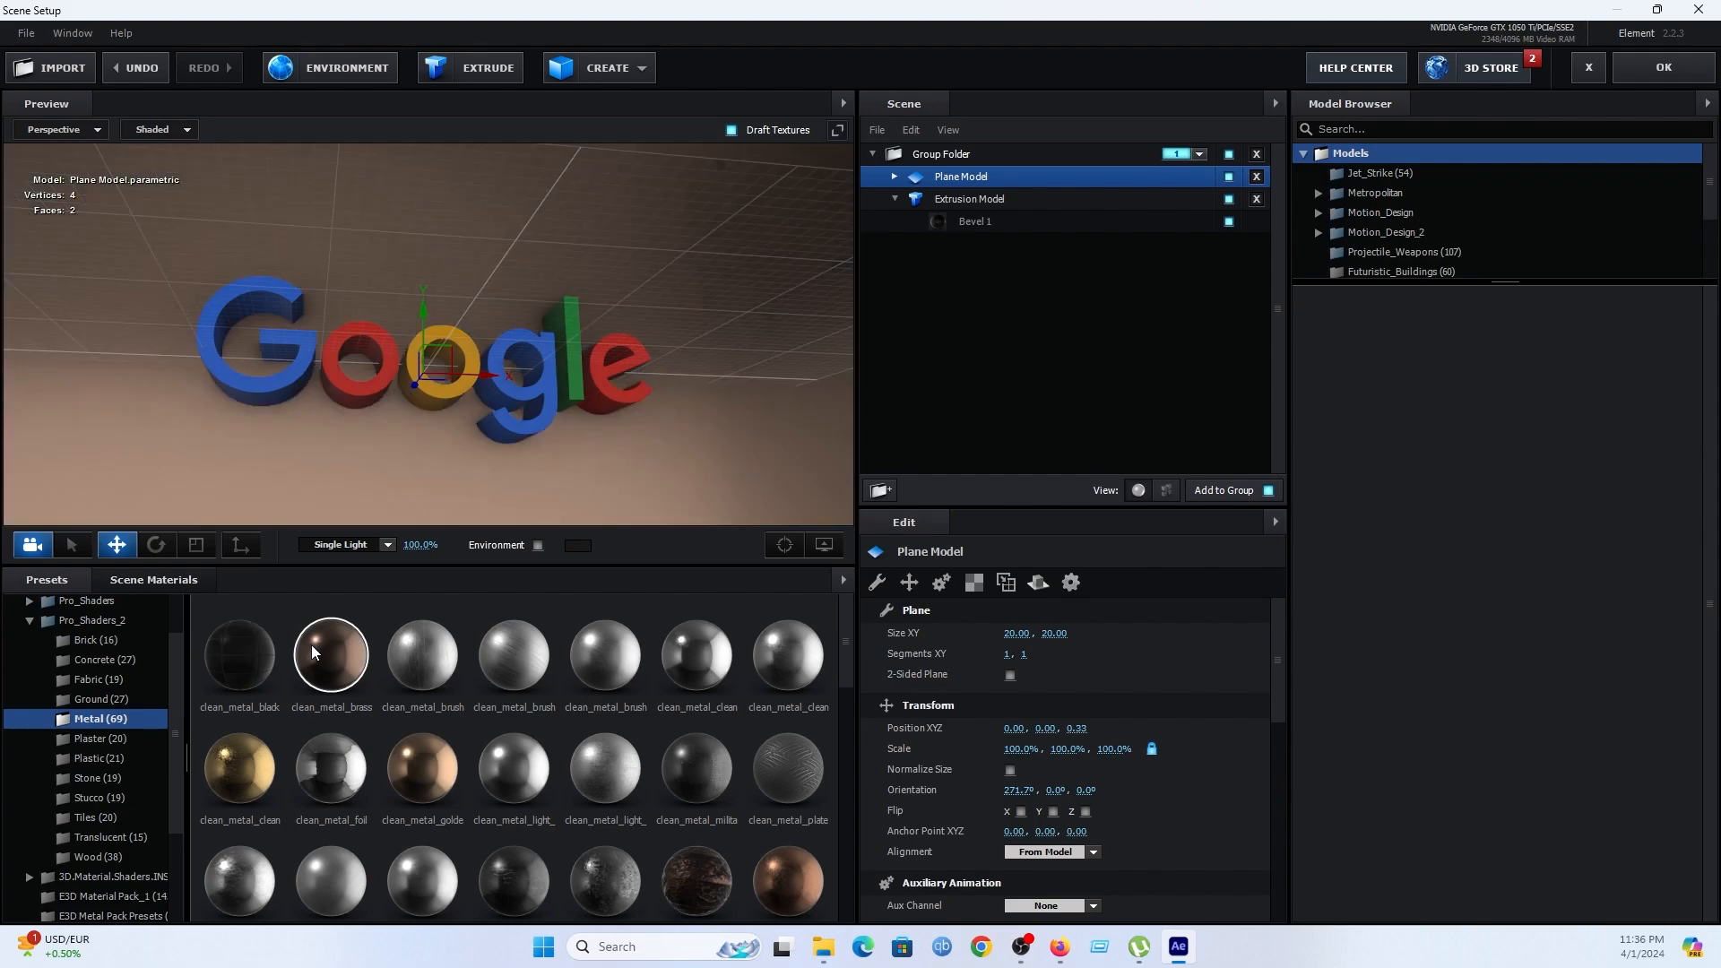
click(498, 752)
scroll(502, 749, down, 1)
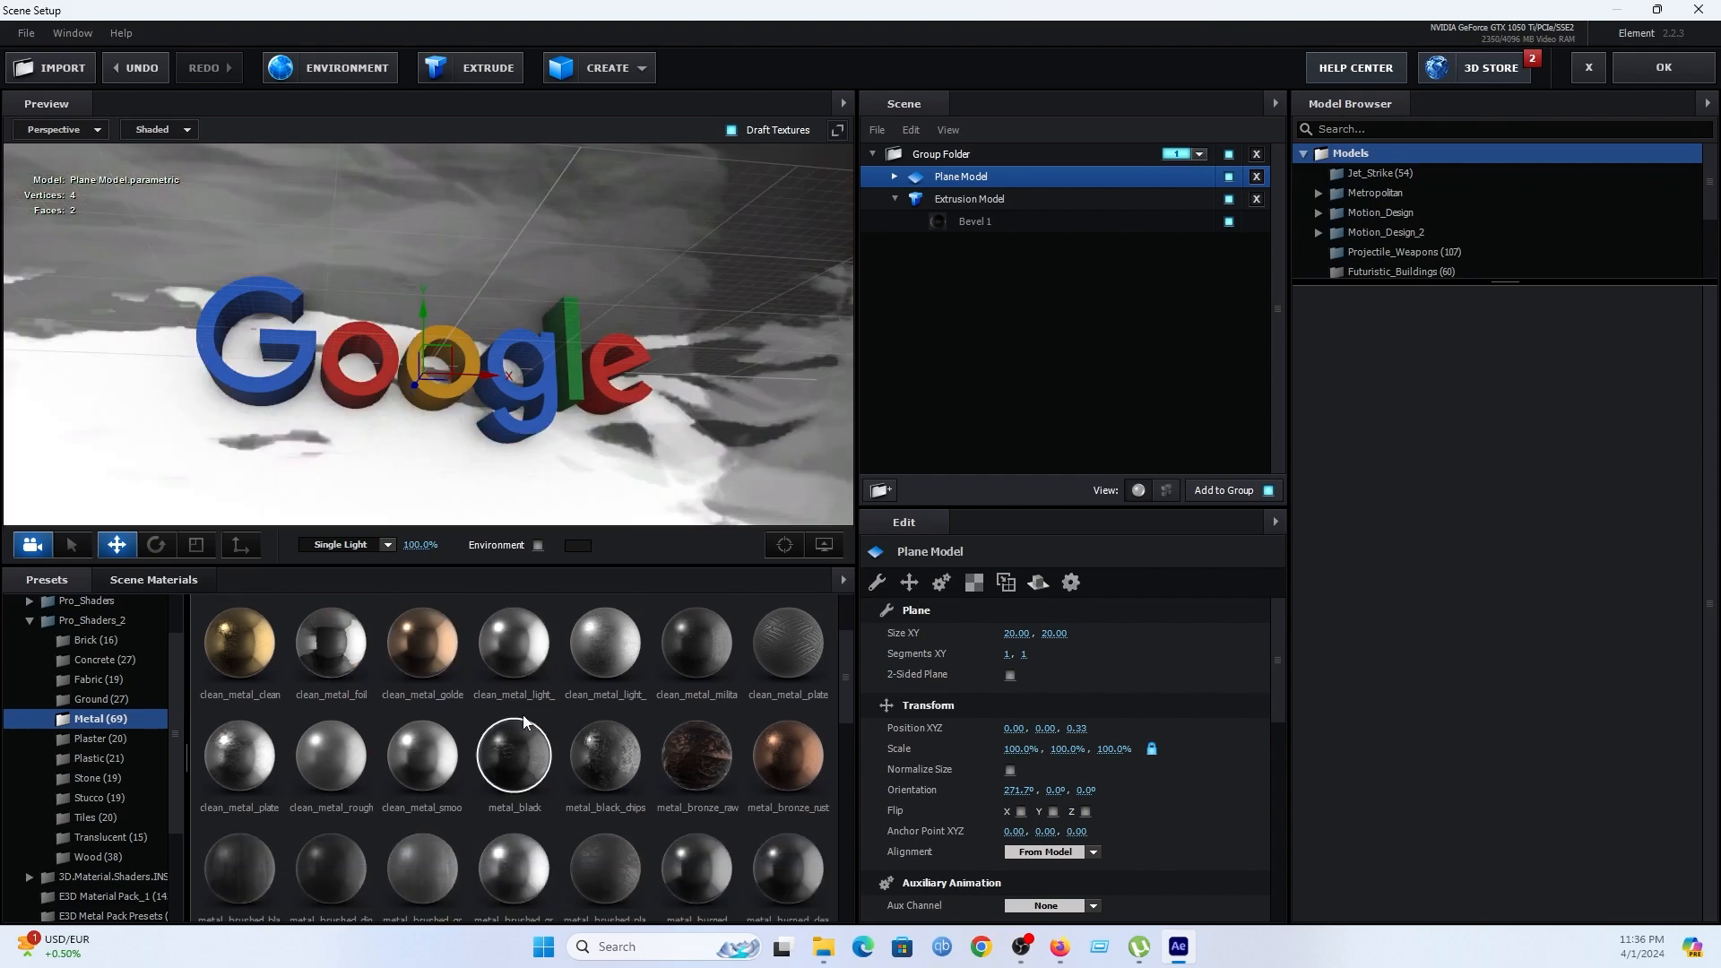
click(513, 745)
scroll(582, 773, down, 3)
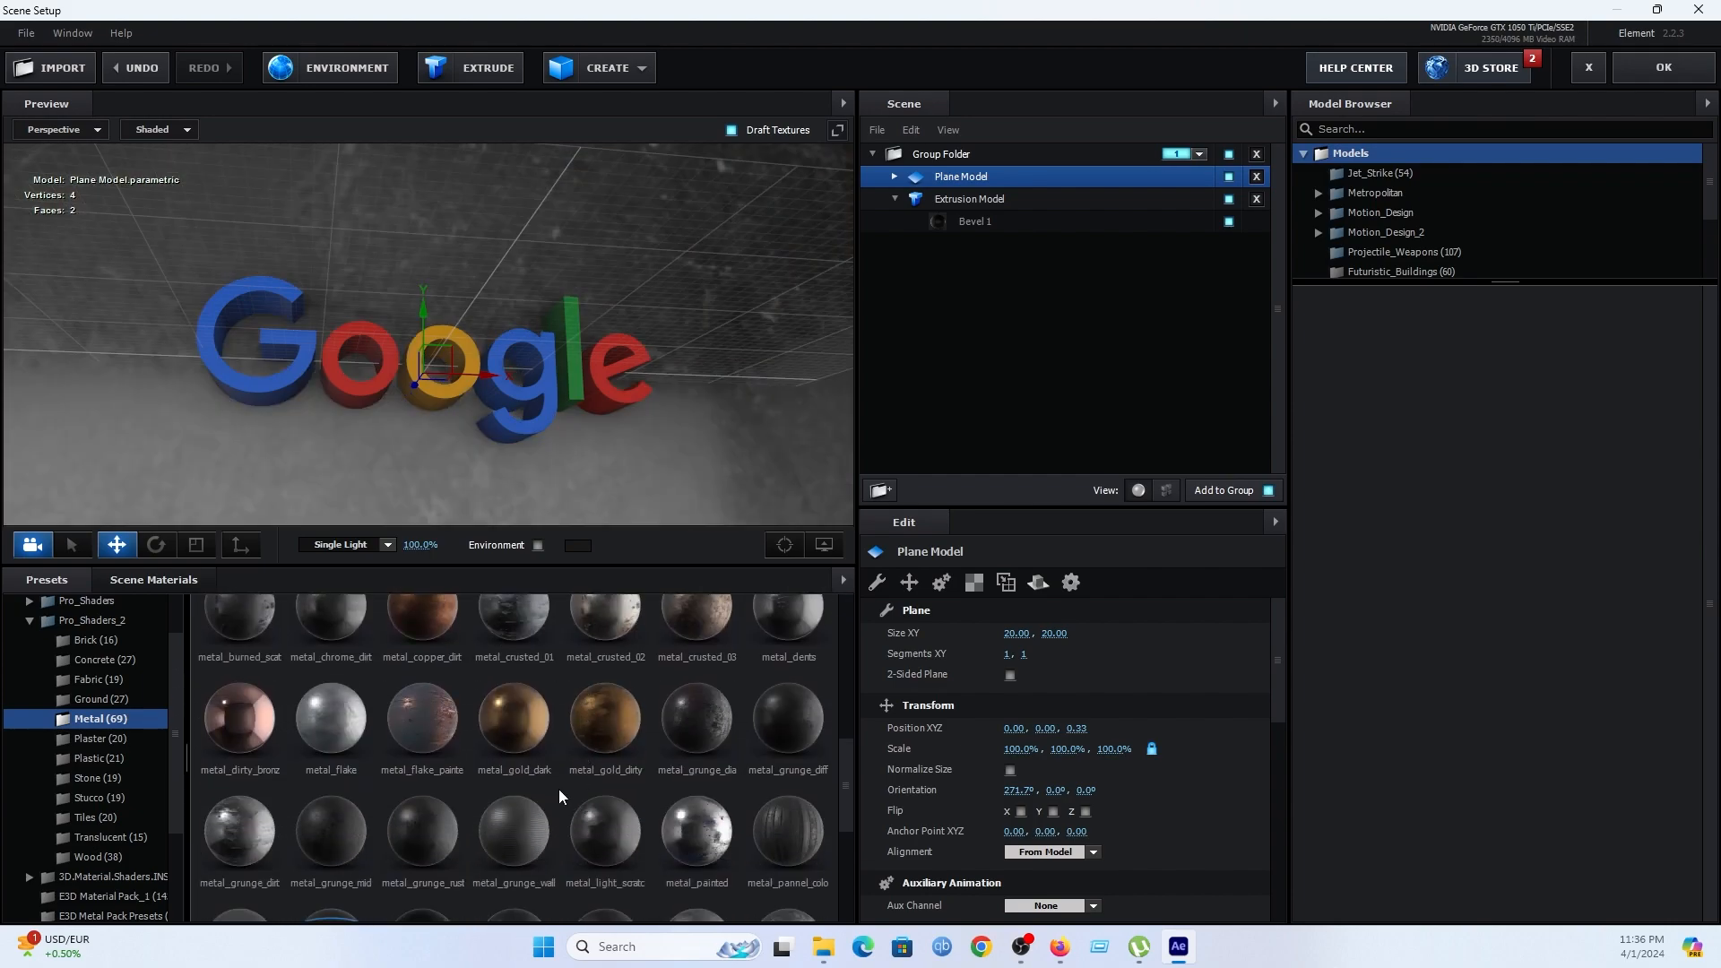
Try metal_gold_dark and several grunge and panel metal materials on the backdrop plane, including the illuminated panel with blue stripes.
click(514, 724)
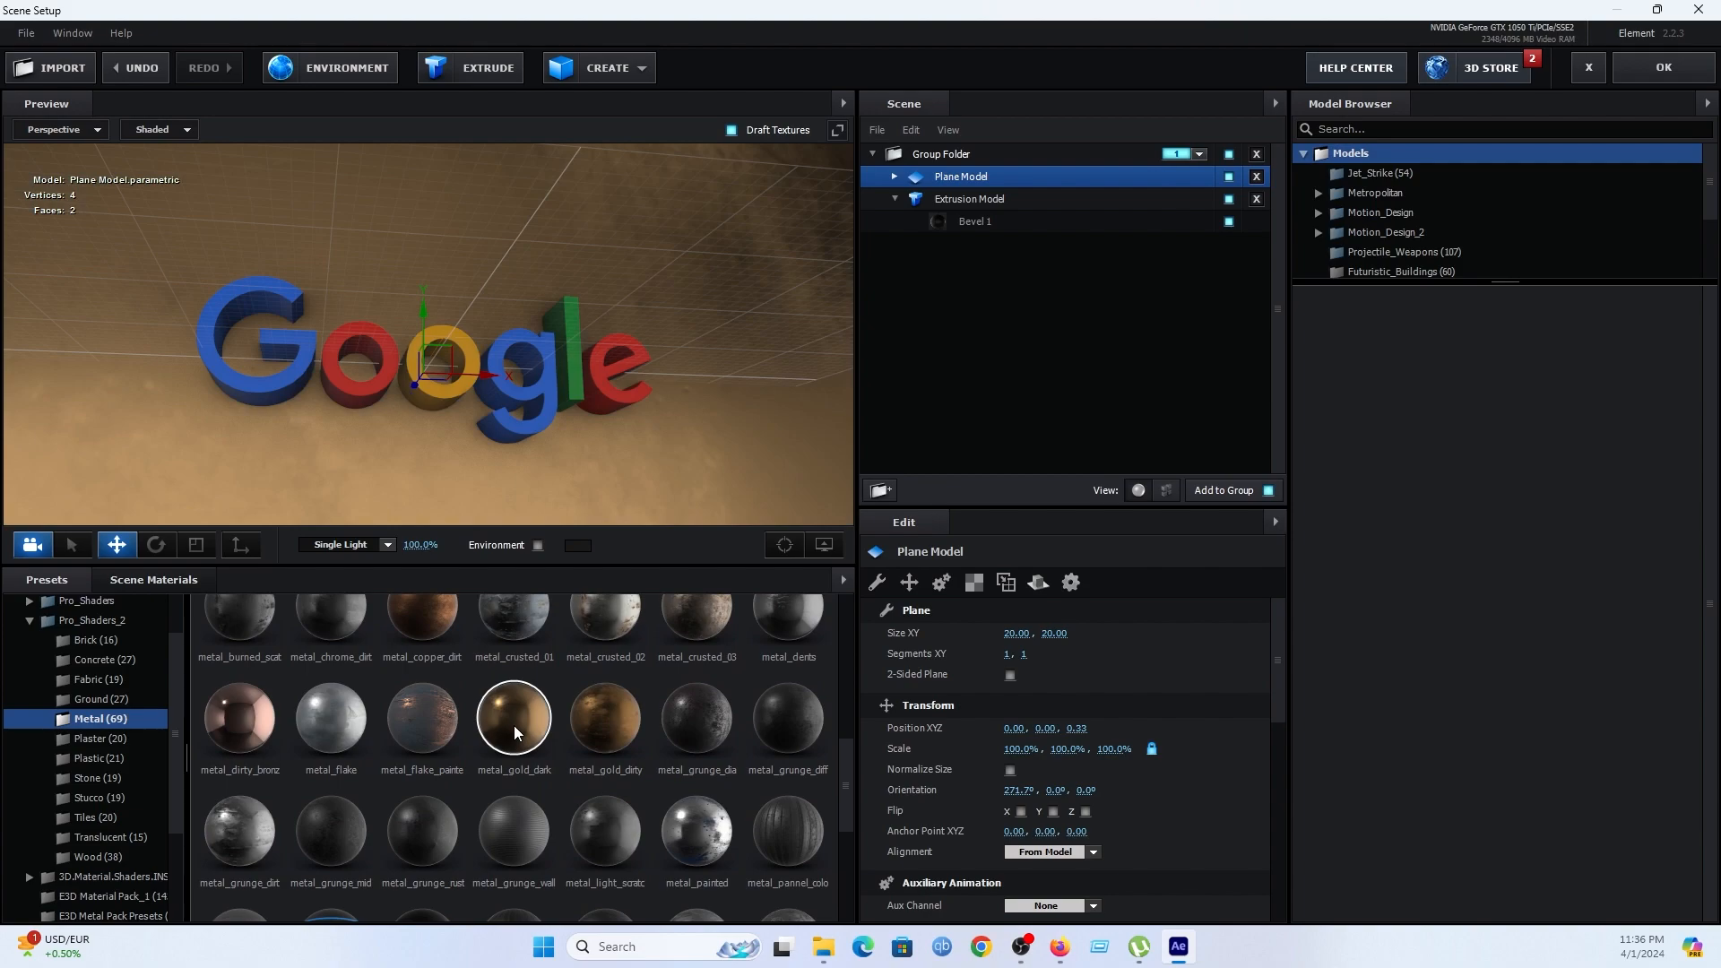
click(514, 827)
scroll(575, 807, down, 2)
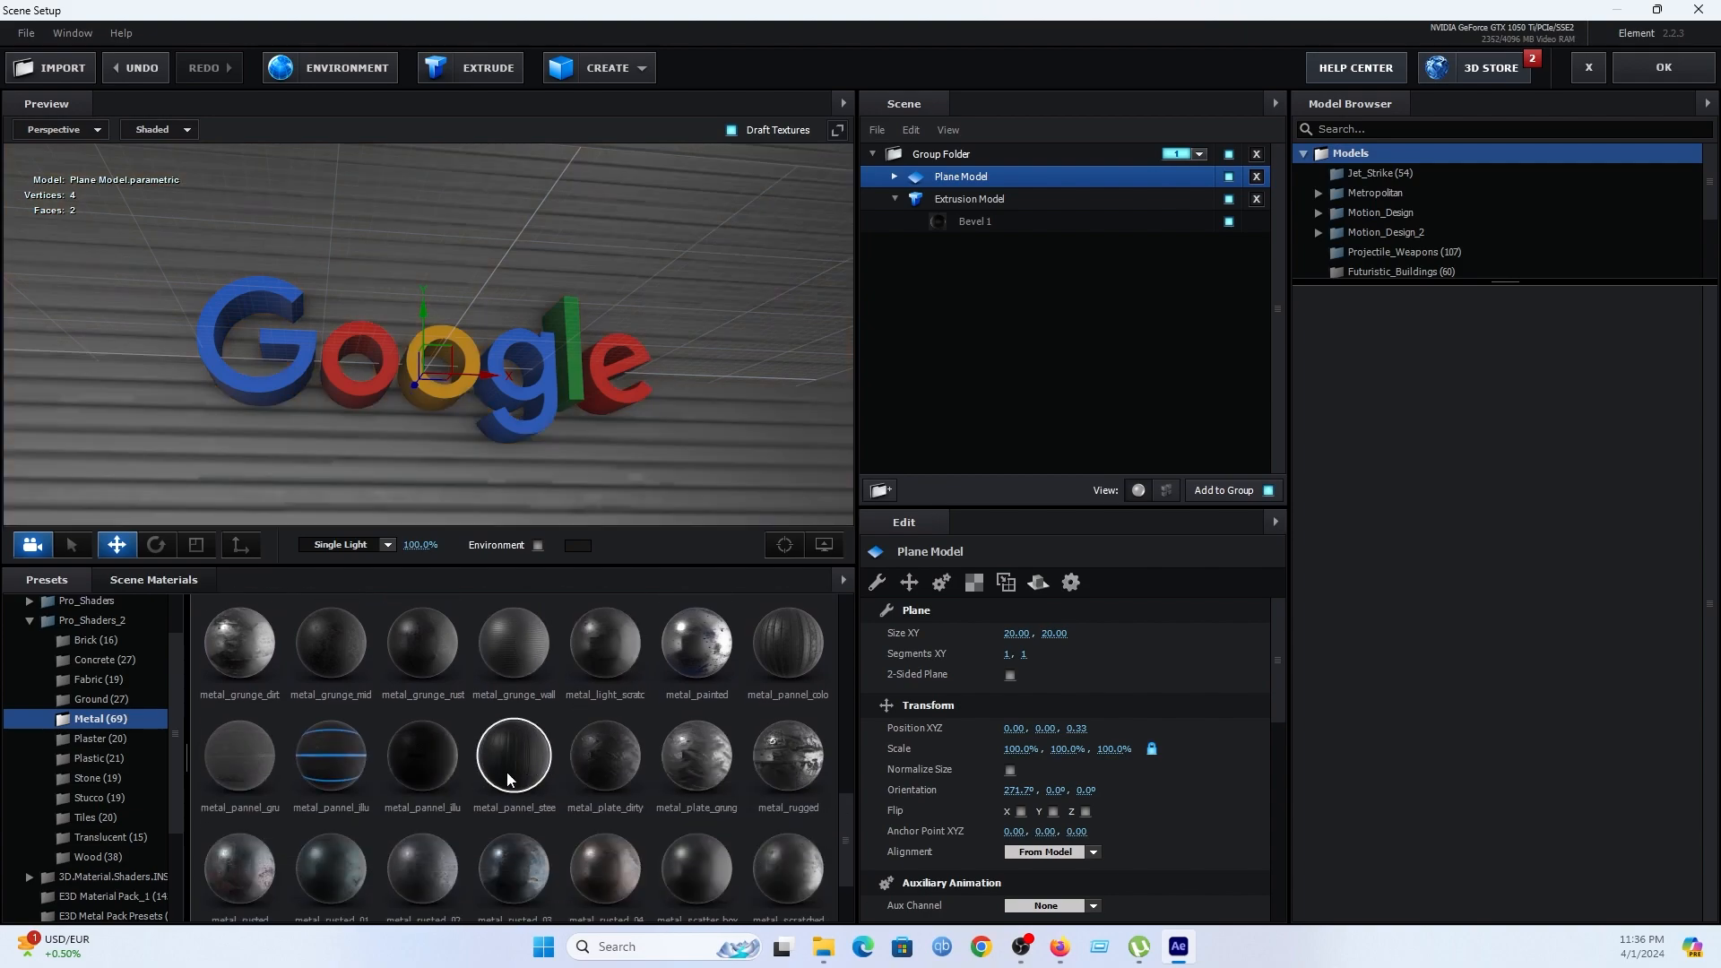
click(507, 771)
click(337, 746)
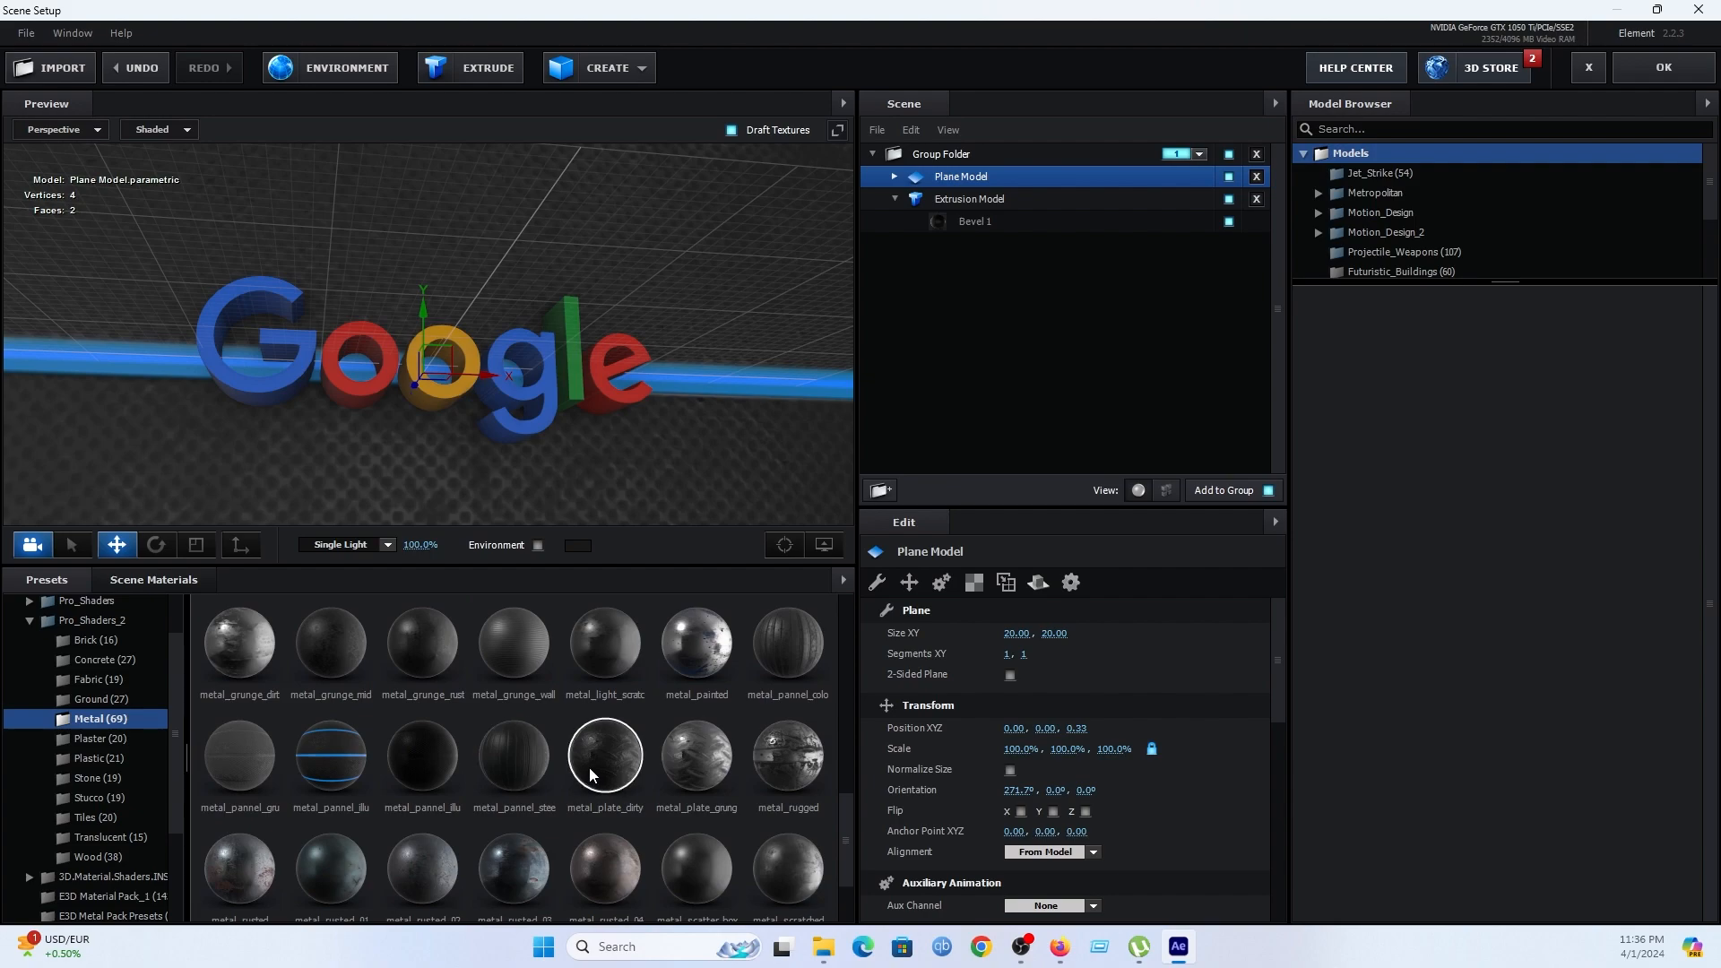
Try the metal_warm, metal_stripes, metal_stained, scratched metal and metal_scatter_box materials on the backdrop plane.
scroll(586, 780, down, 1)
click(597, 845)
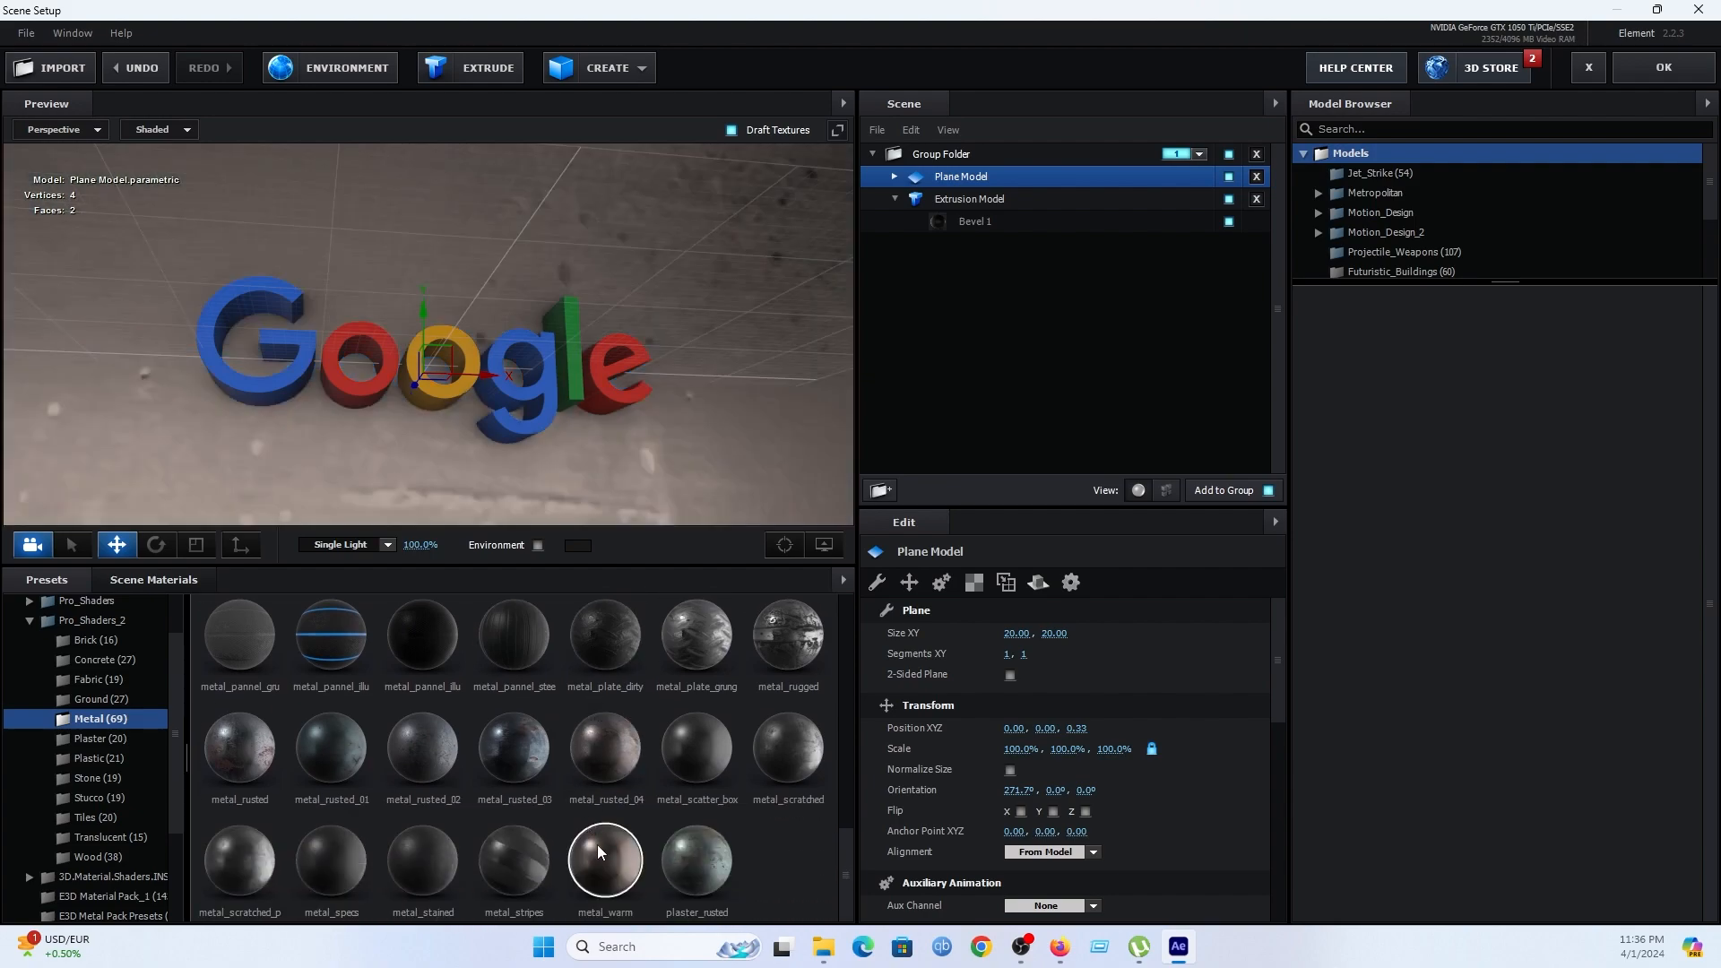
click(514, 851)
click(403, 852)
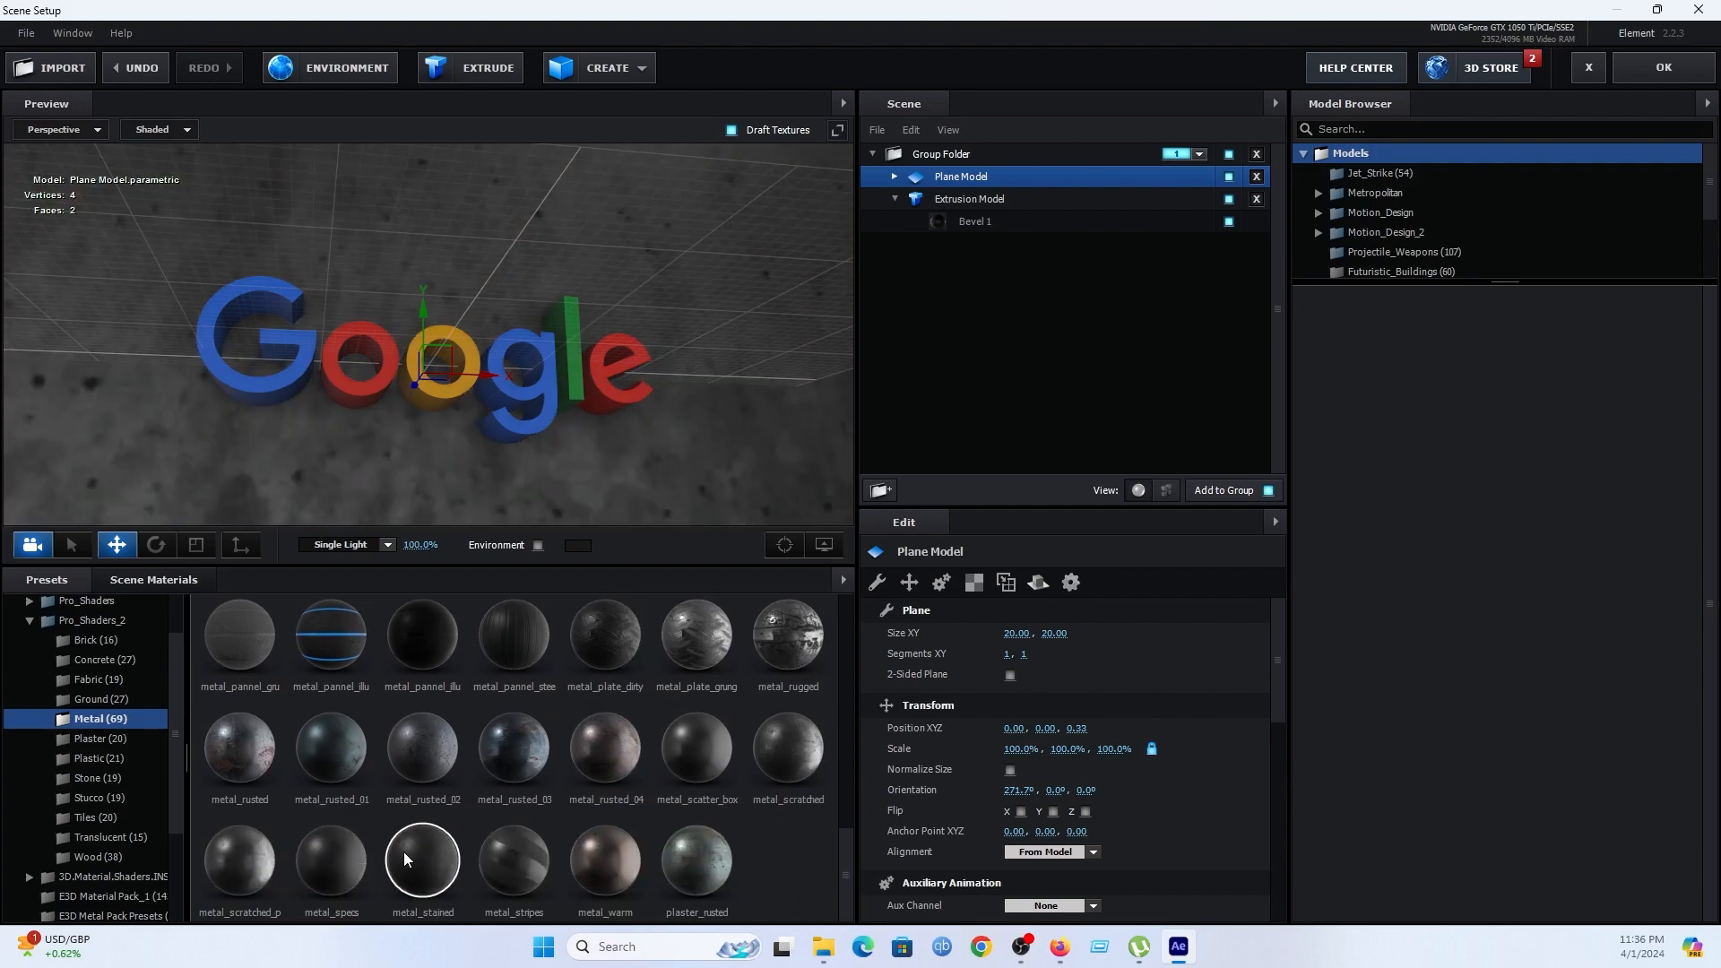
click(250, 851)
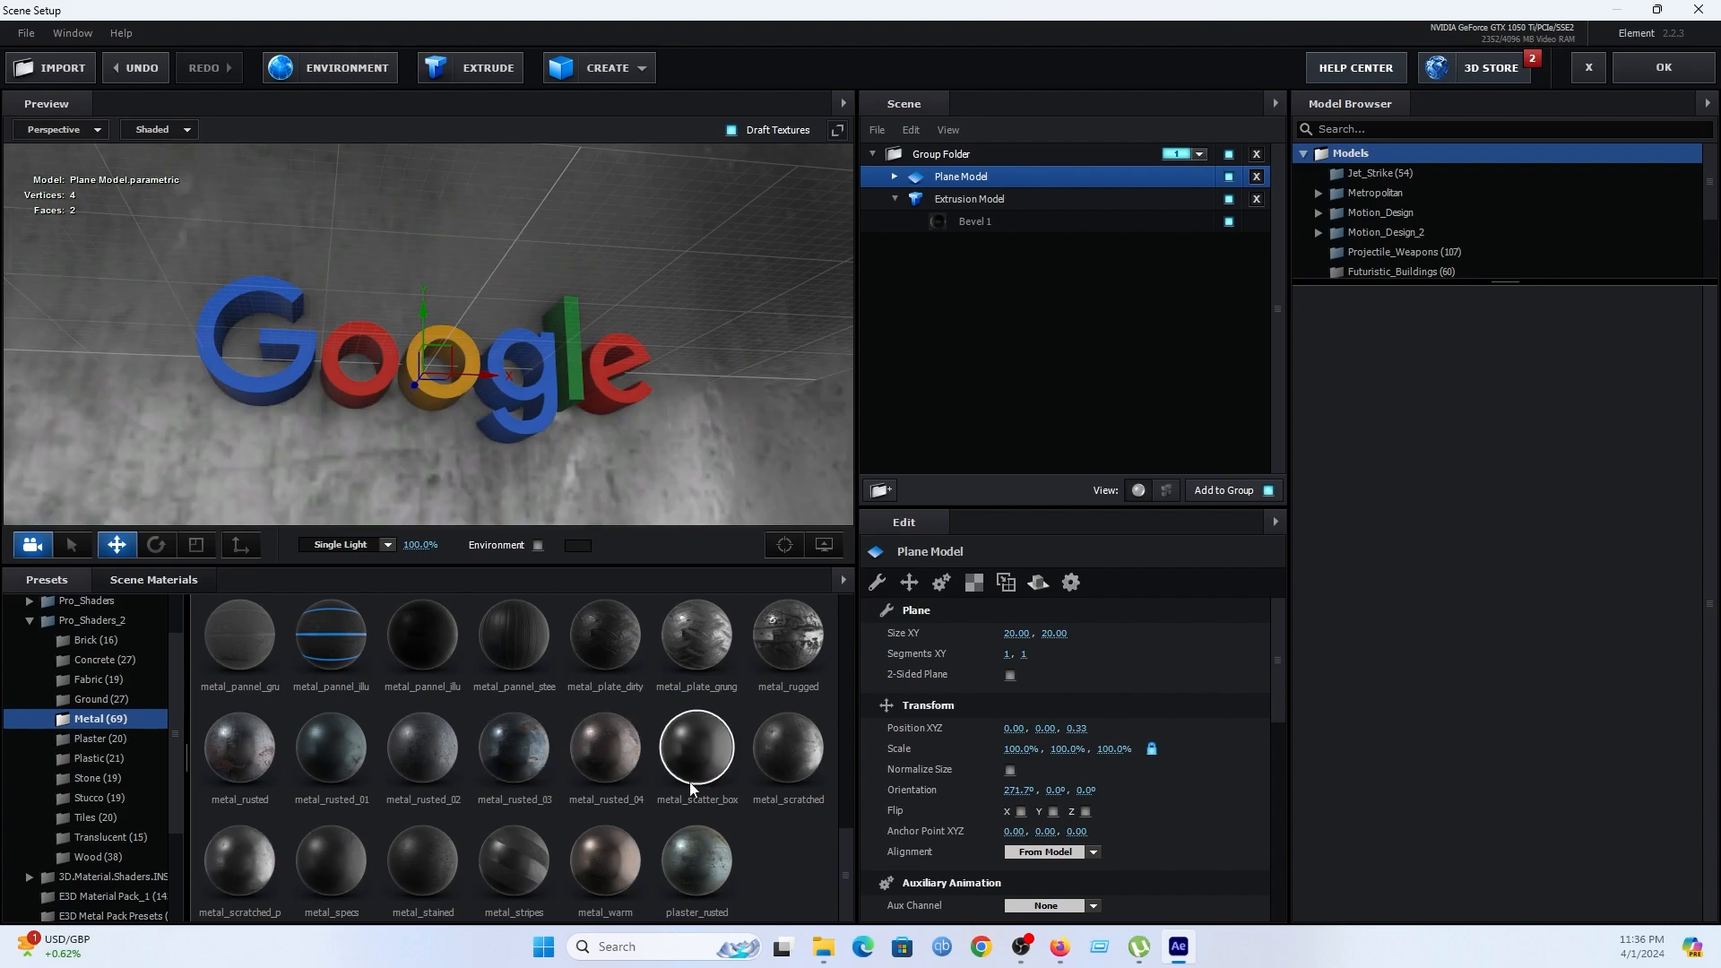
click(694, 740)
Try the raw bronze, rusted bronze and riveted military metal materials on the plane behind the logo.
scroll(694, 740, up, 7)
scroll(696, 384, up, 3)
drag(730, 453, 649, 468)
scroll(657, 441, up, 3)
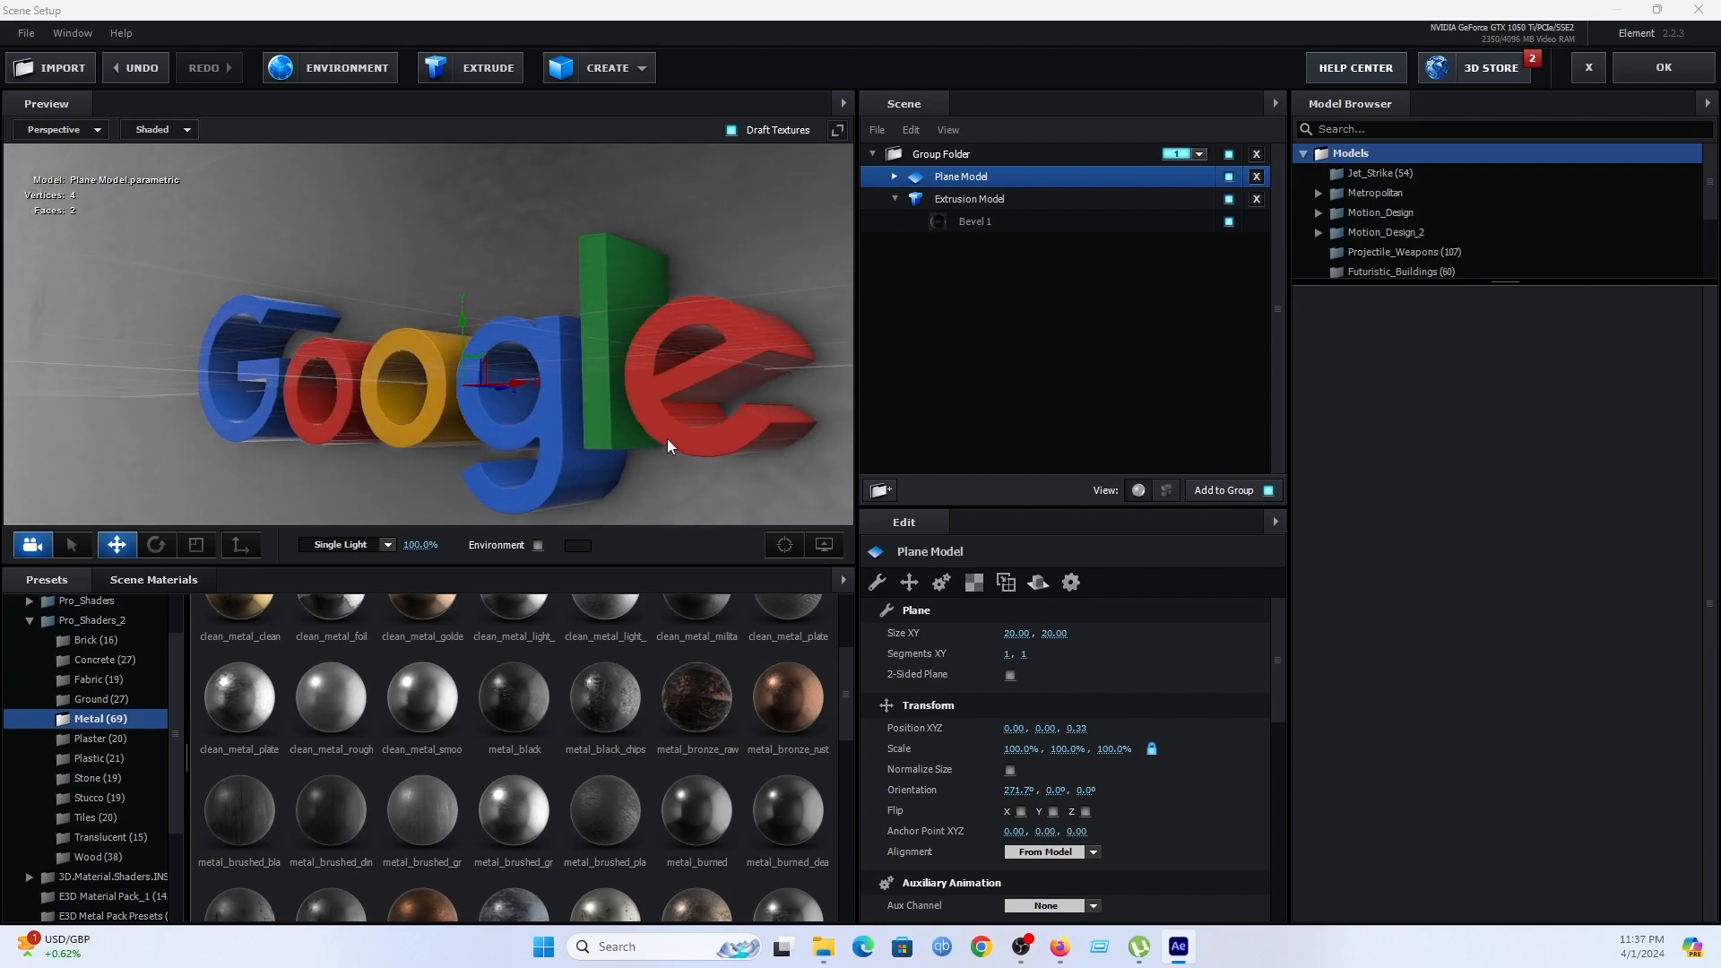
click(688, 698)
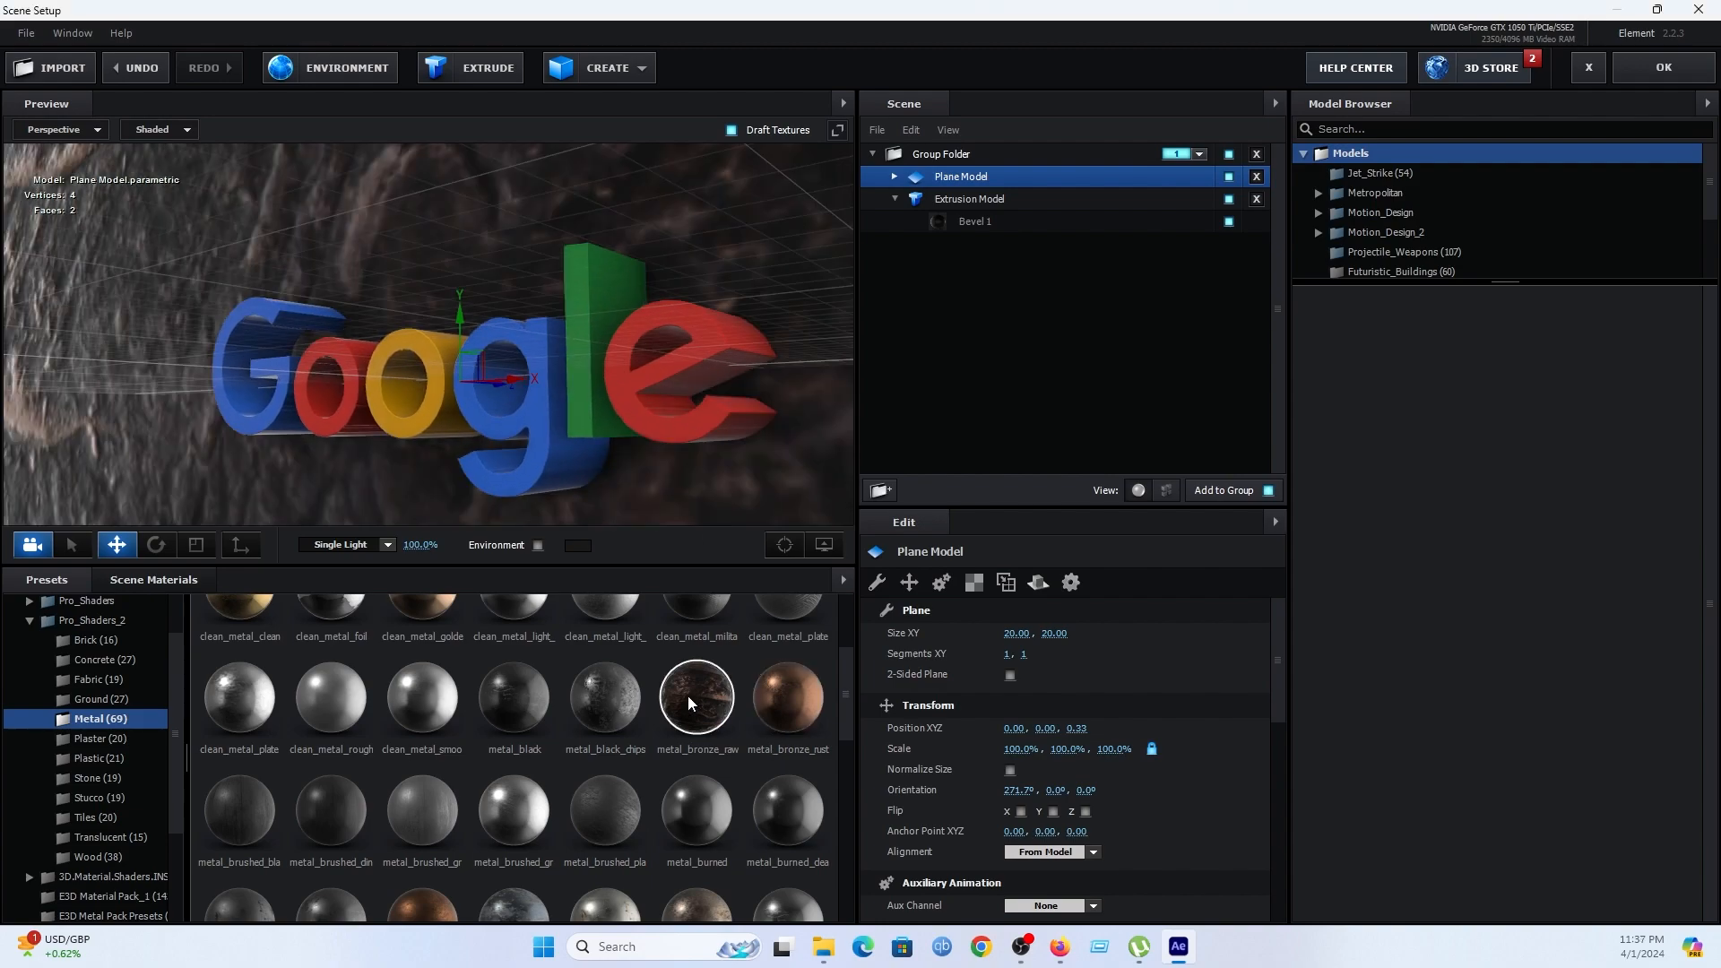
click(785, 713)
scroll(717, 726, up, 1)
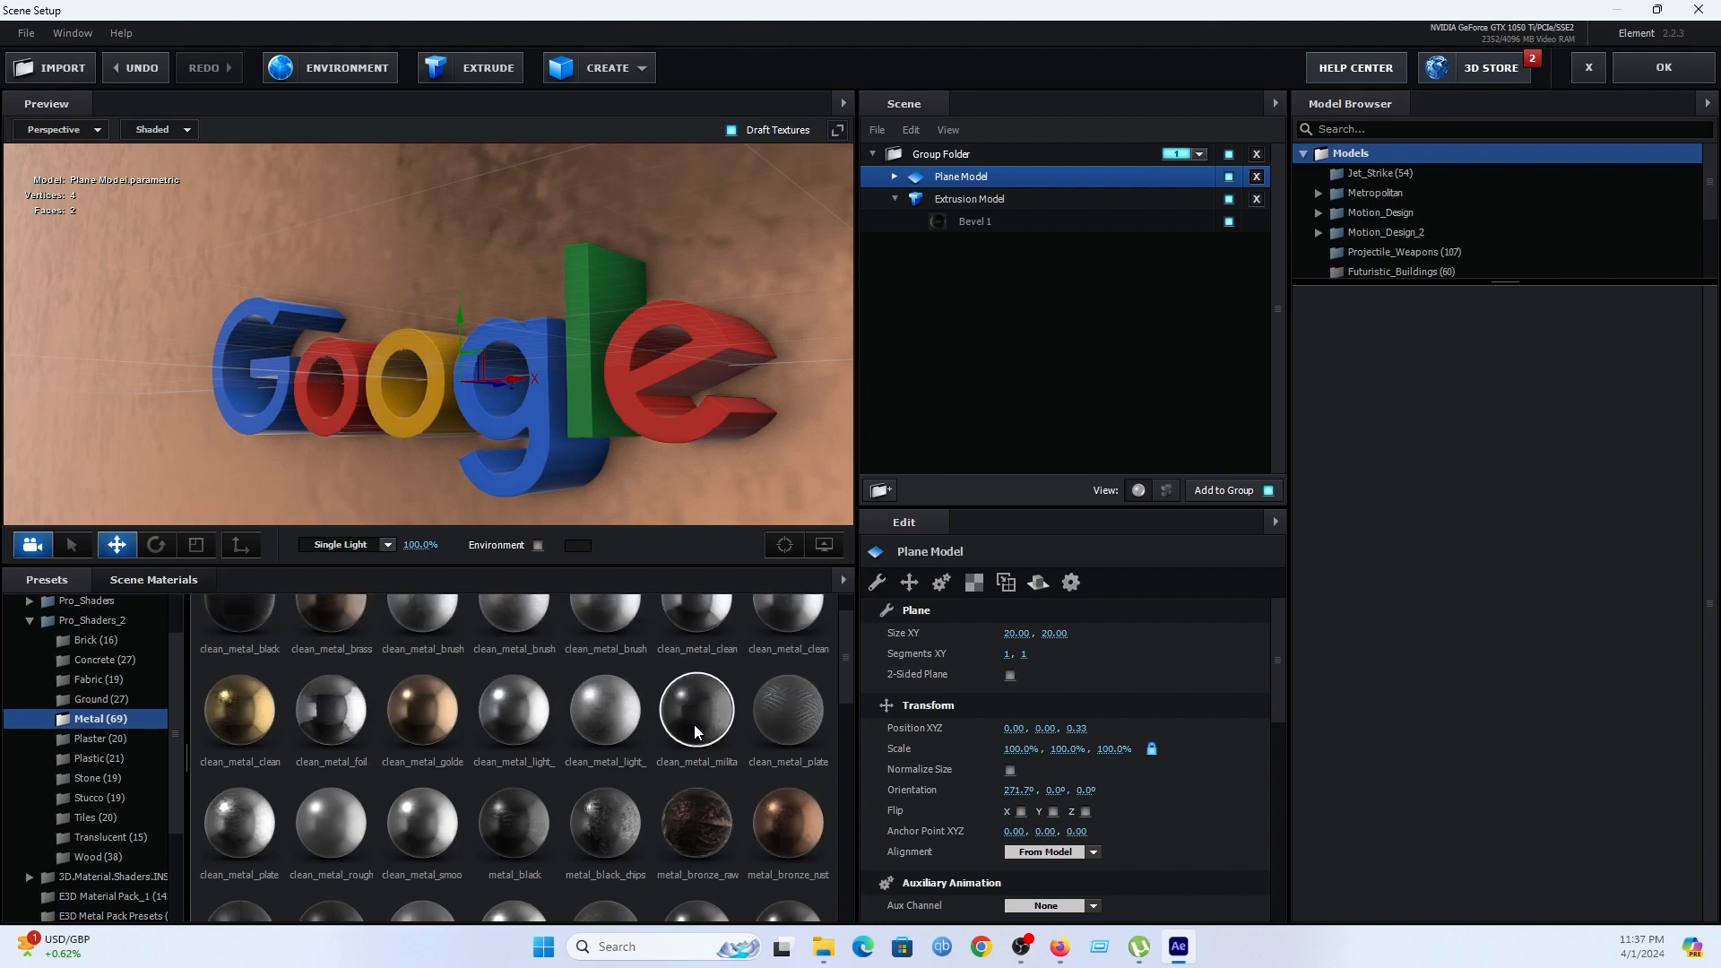
click(695, 726)
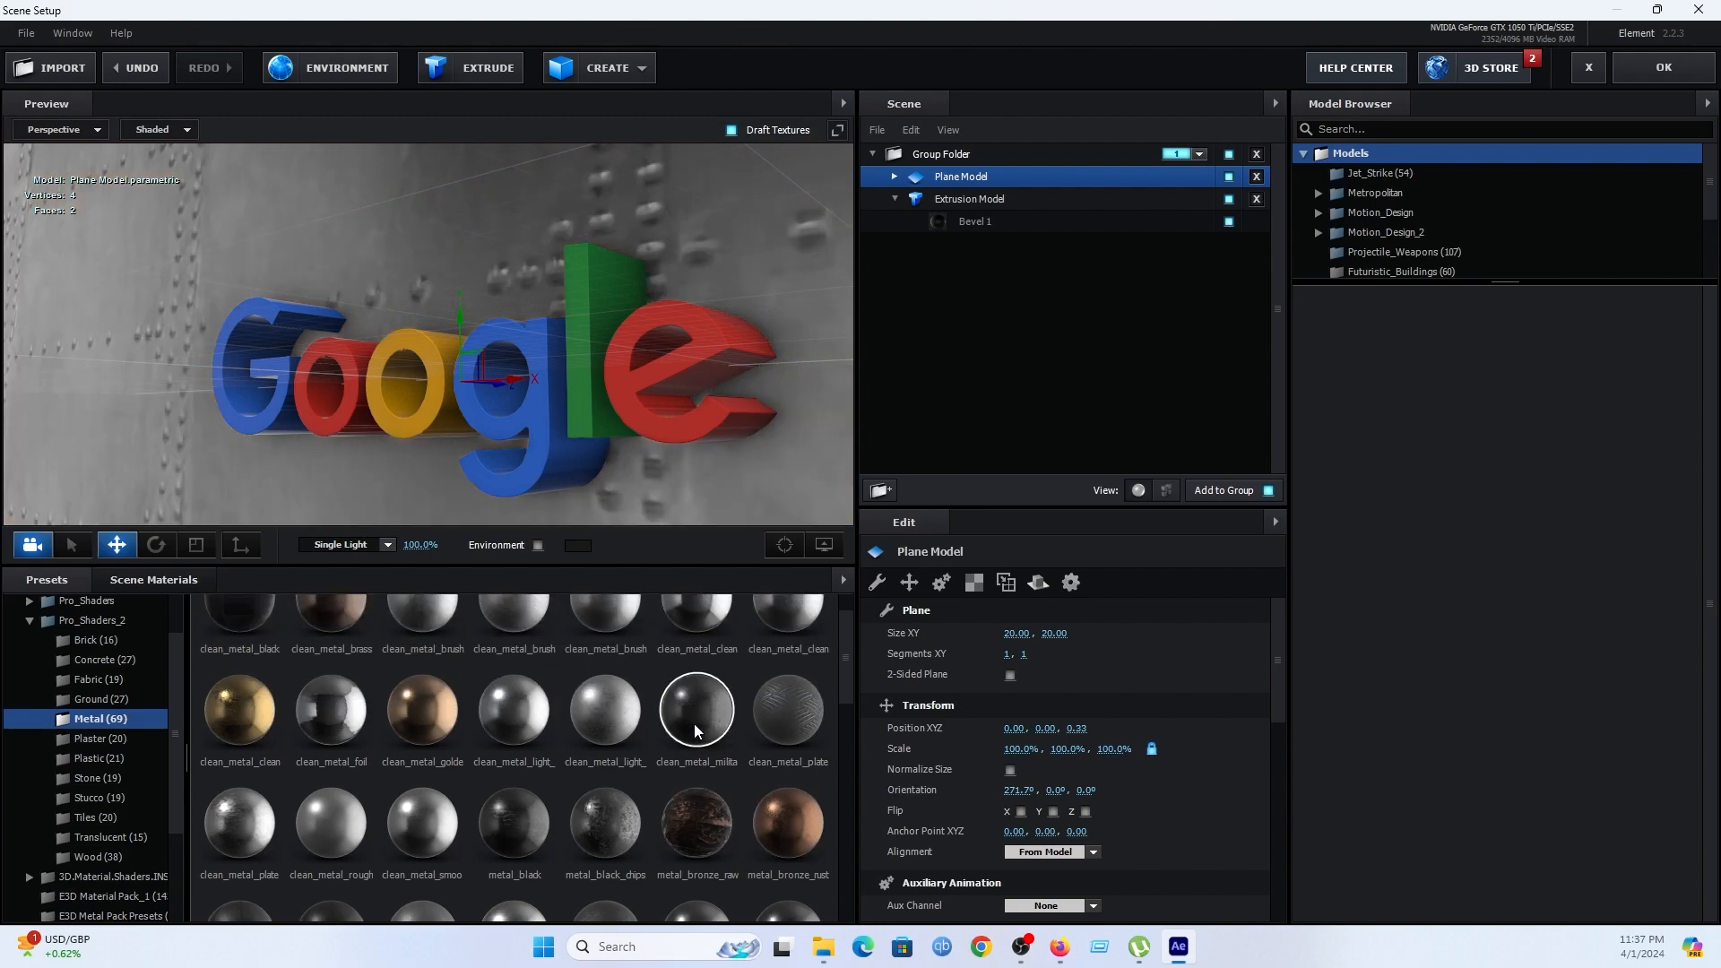
Try the gold clean metal, clean_metal_foil and light clean metal materials on the plane, checking them from an angle.
click(260, 717)
click(331, 713)
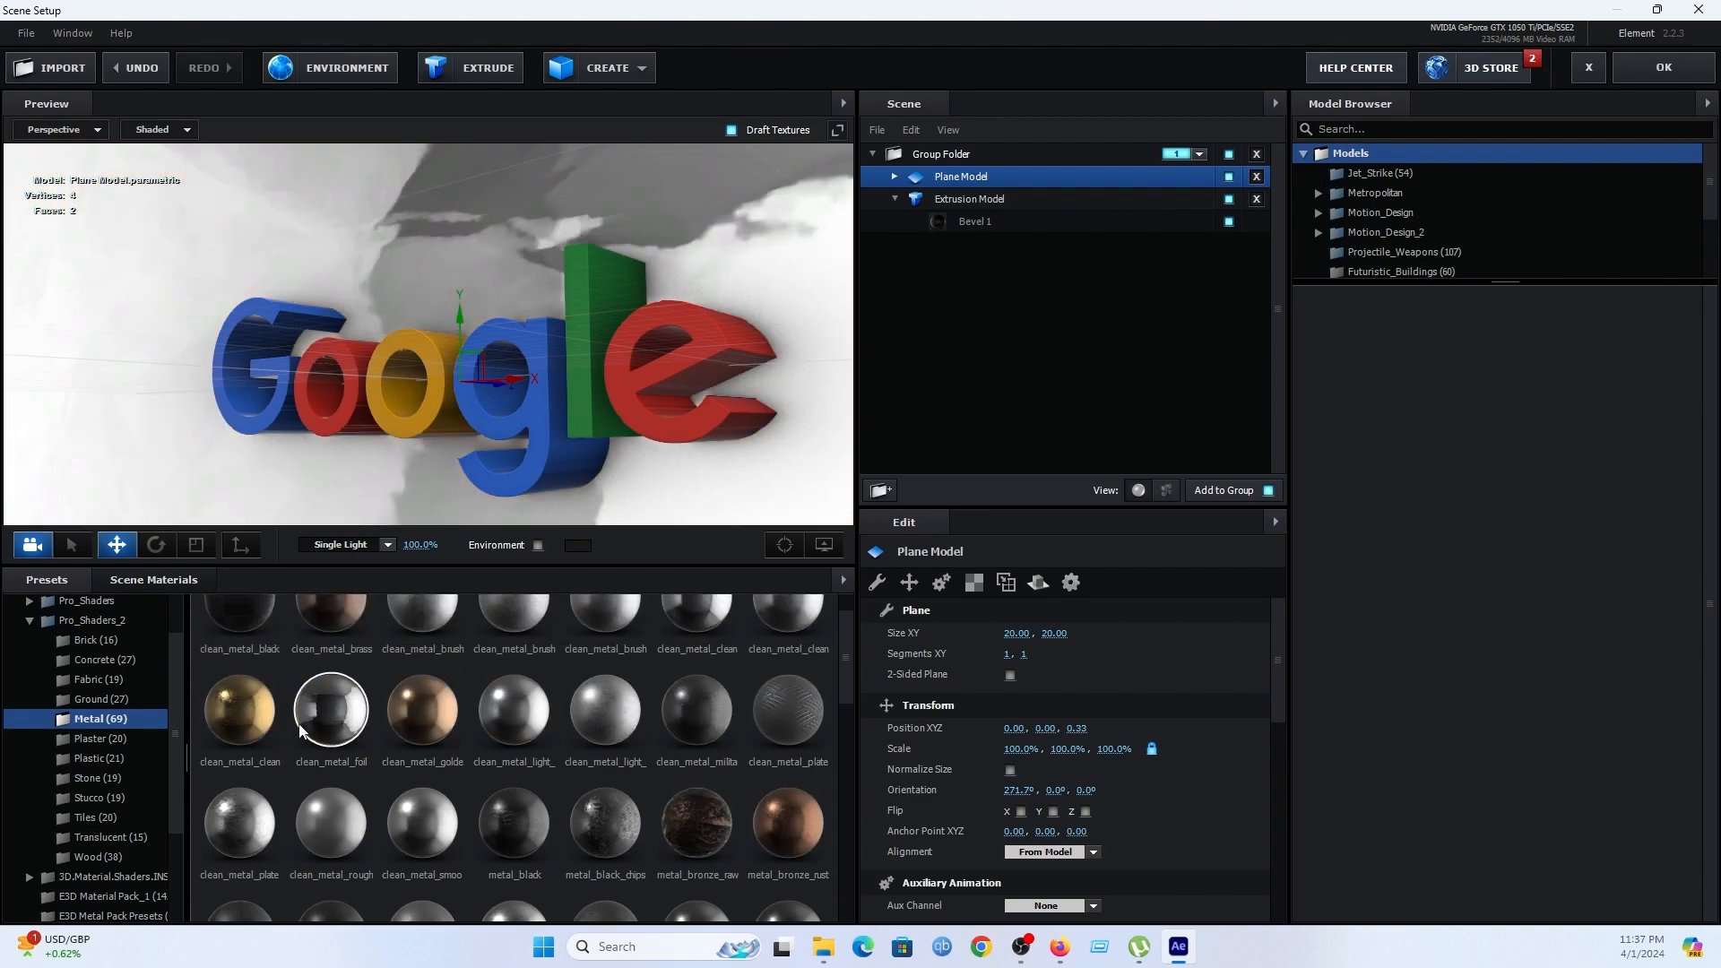
click(498, 728)
scroll(496, 728, up, 1)
drag(602, 432, 526, 411)
scroll(599, 438, up, 2)
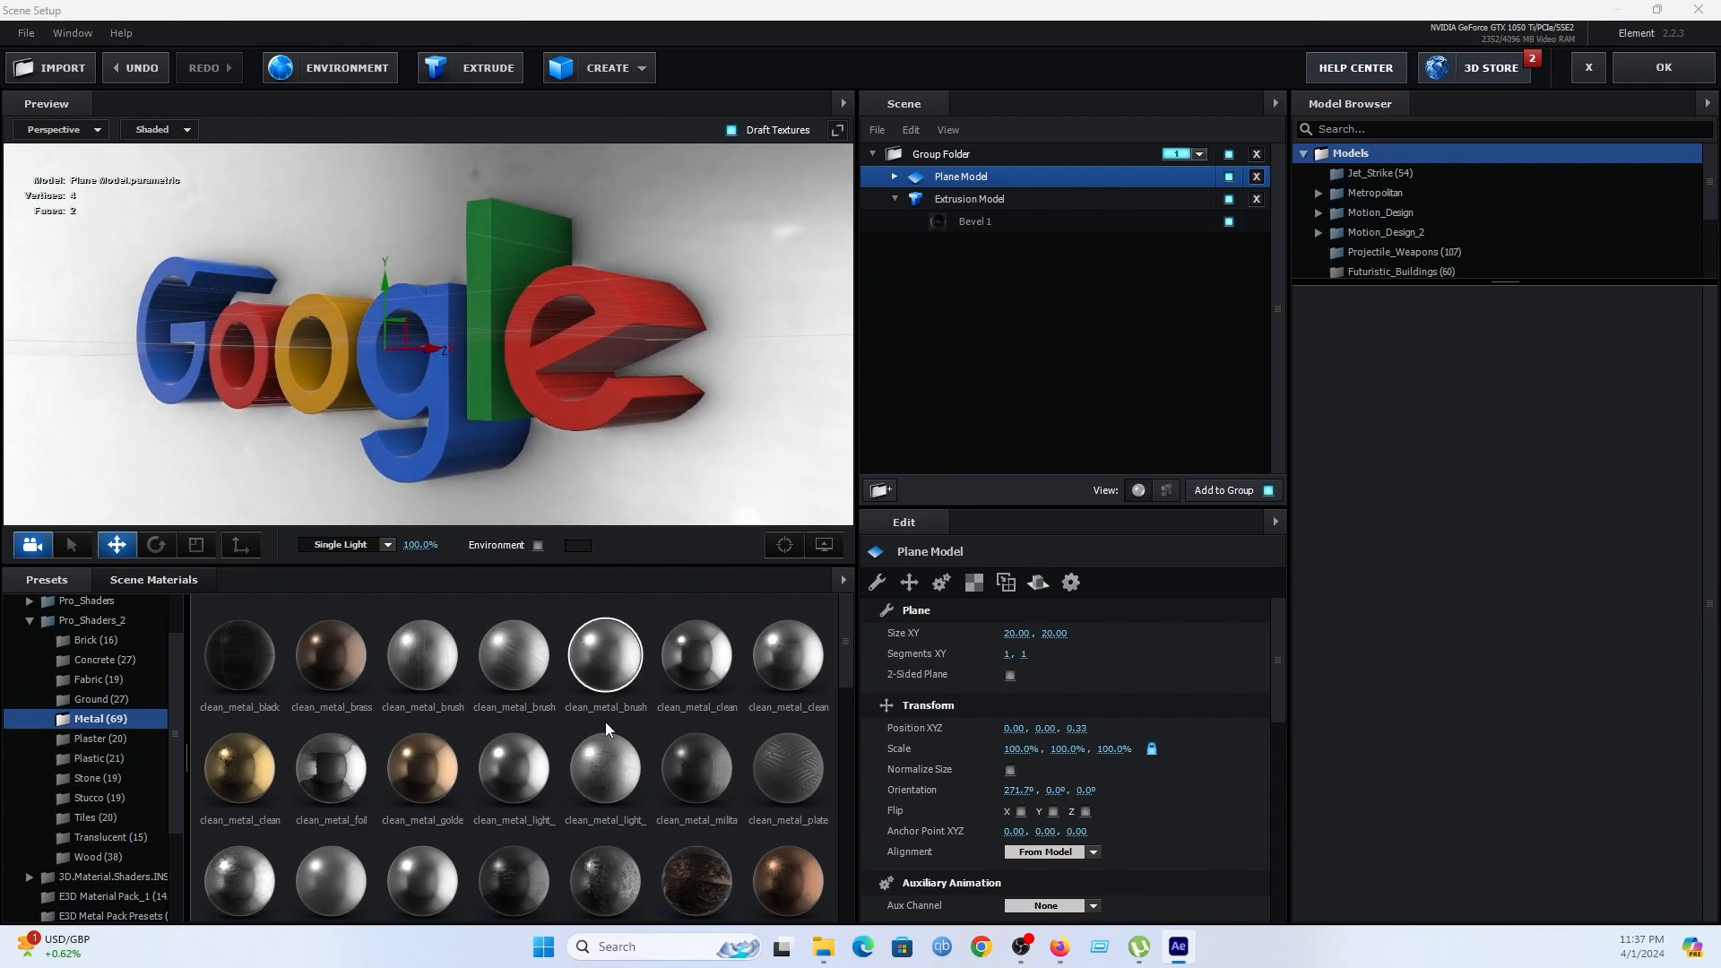
scroll(555, 718, down, 2)
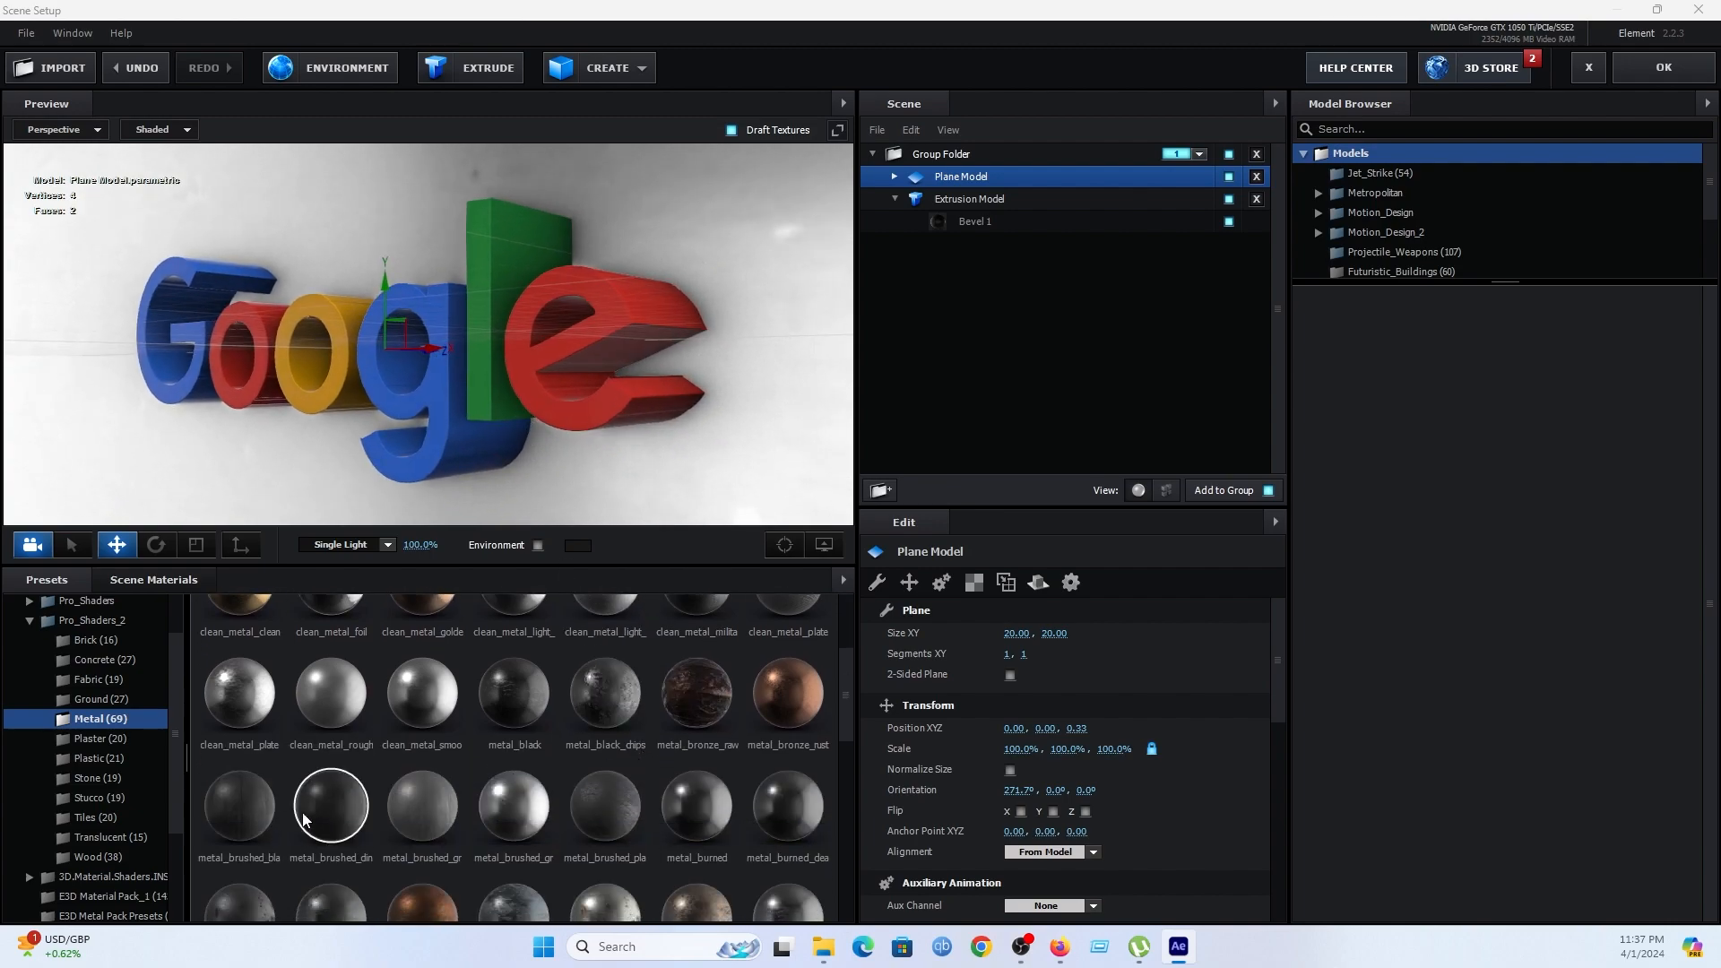
Look through the Plastic, Stucco and Wood material presets for a backdrop material.
click(95, 766)
click(104, 805)
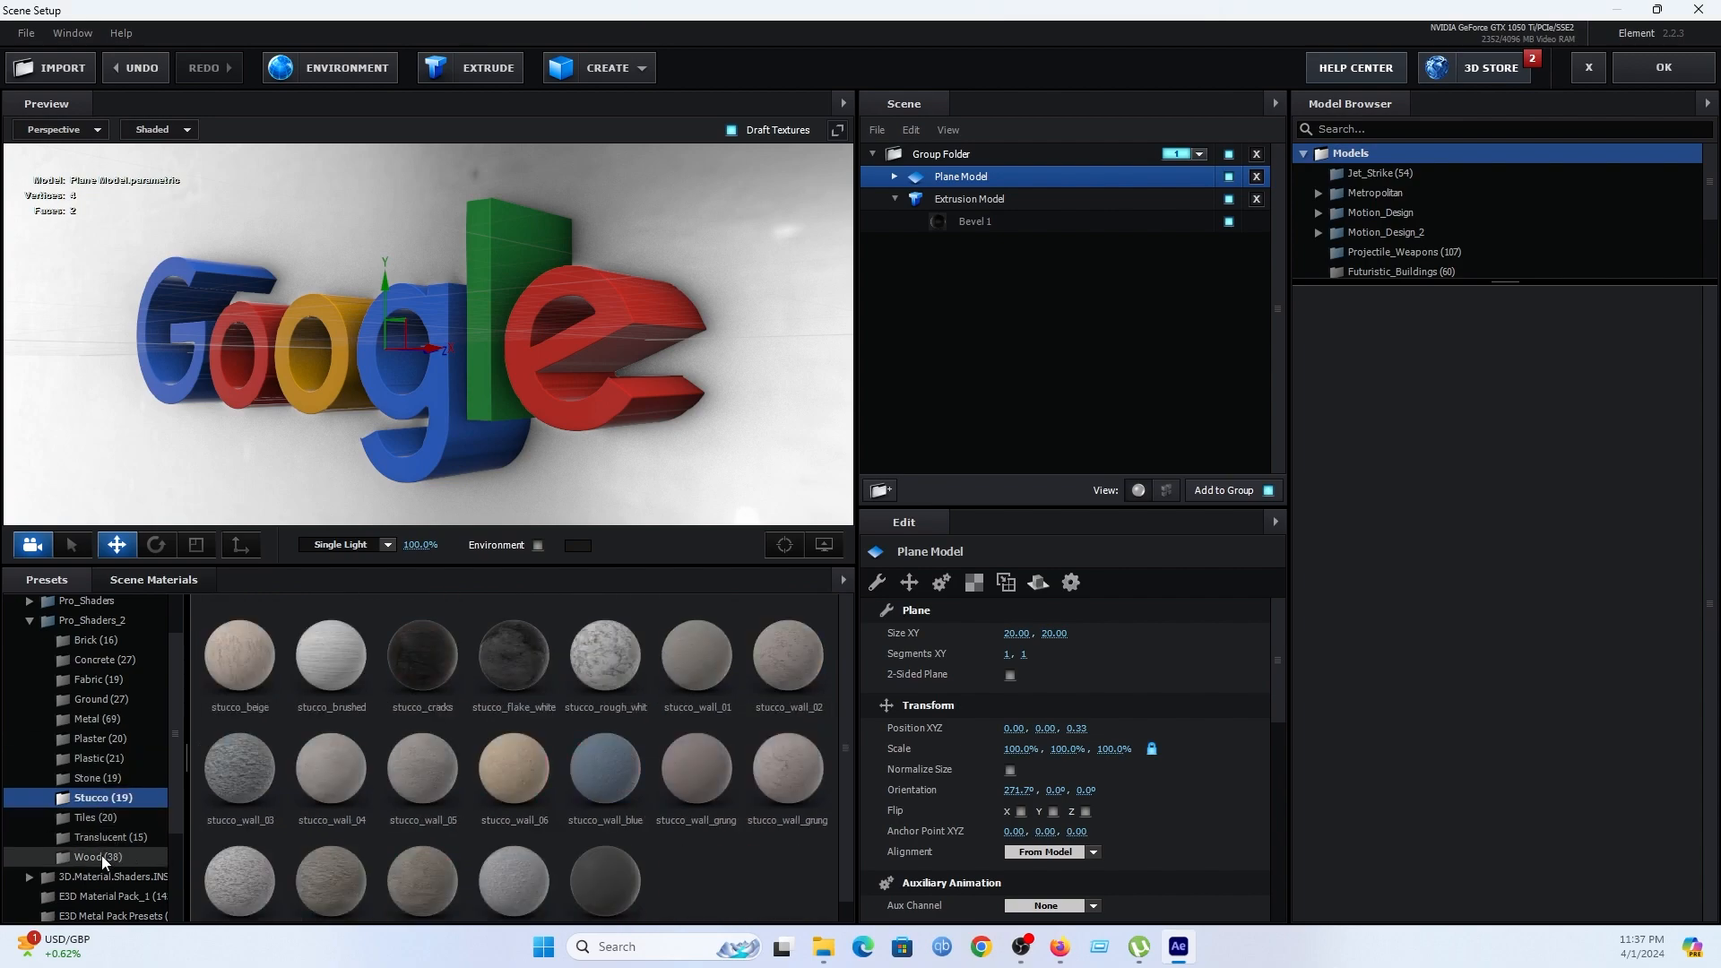
click(101, 856)
Compare Physical presets such as Black_Gloss, Gold and Chrome on the plane and apply Black_Outline.
scroll(99, 832, down, 3)
scroll(99, 832, down, 1)
click(99, 832)
double_click(240, 654)
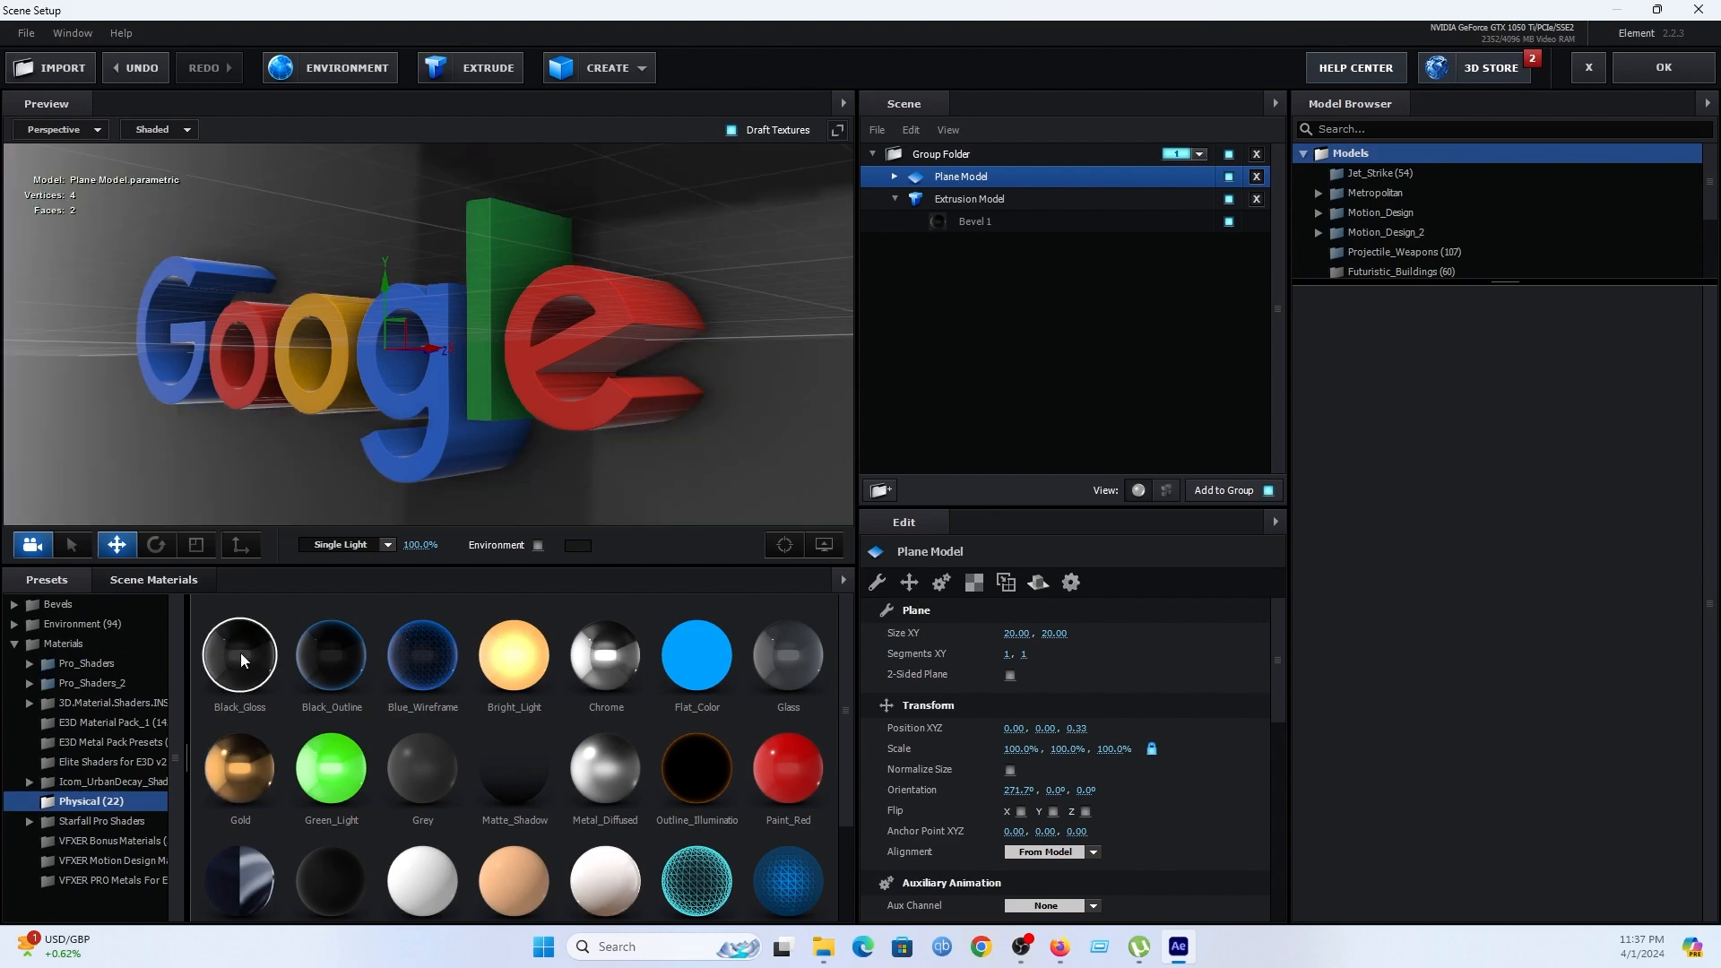
double_click(235, 757)
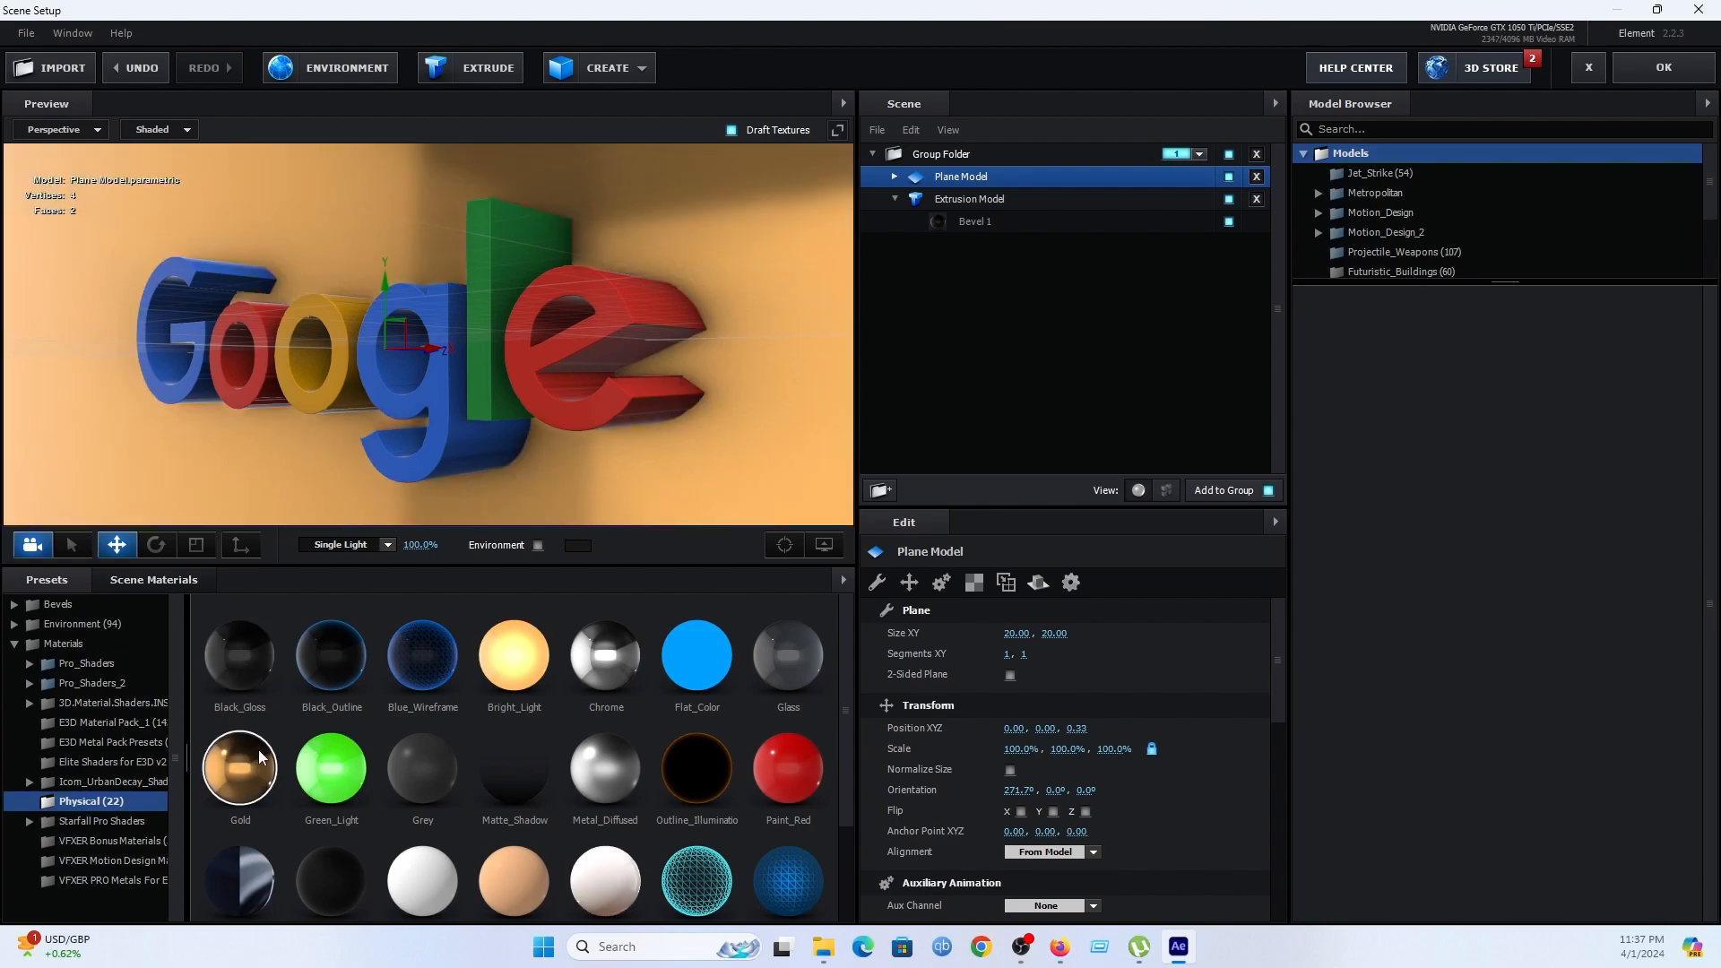
double_click(315, 670)
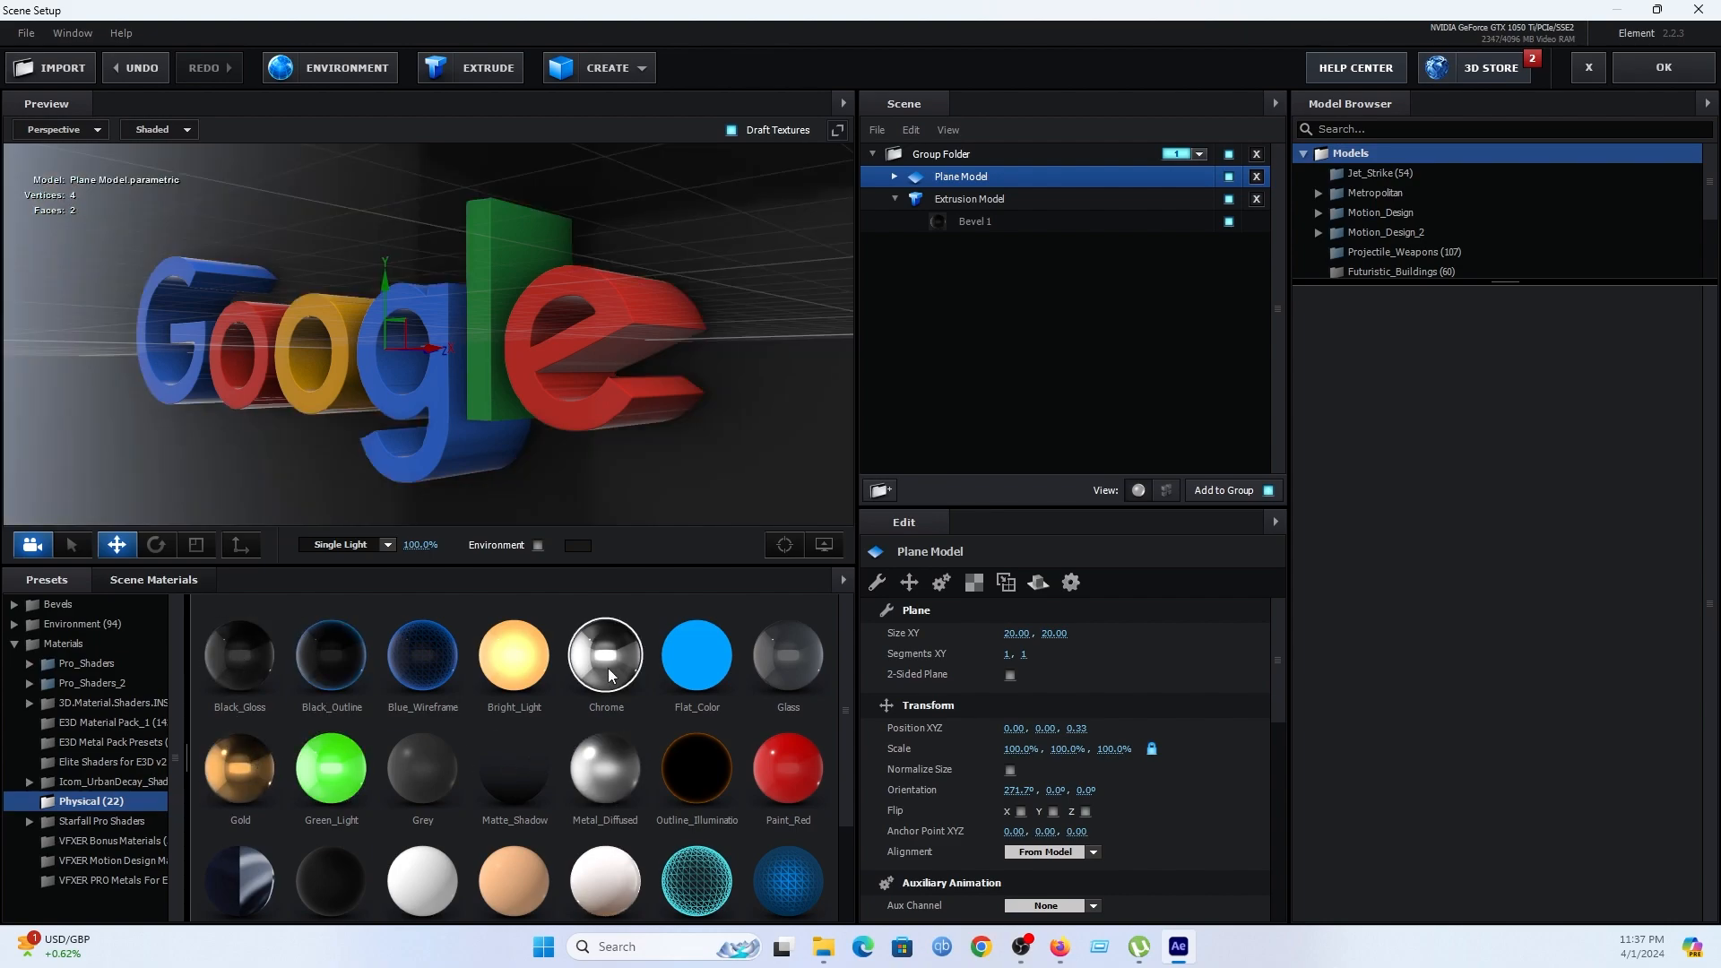
double_click(609, 675)
double_click(321, 661)
Set the plane's Reflect Mode to Mirror Surface and check the logo's reflection from several angles.
drag(584, 495, 649, 487)
scroll(607, 453, up, 1)
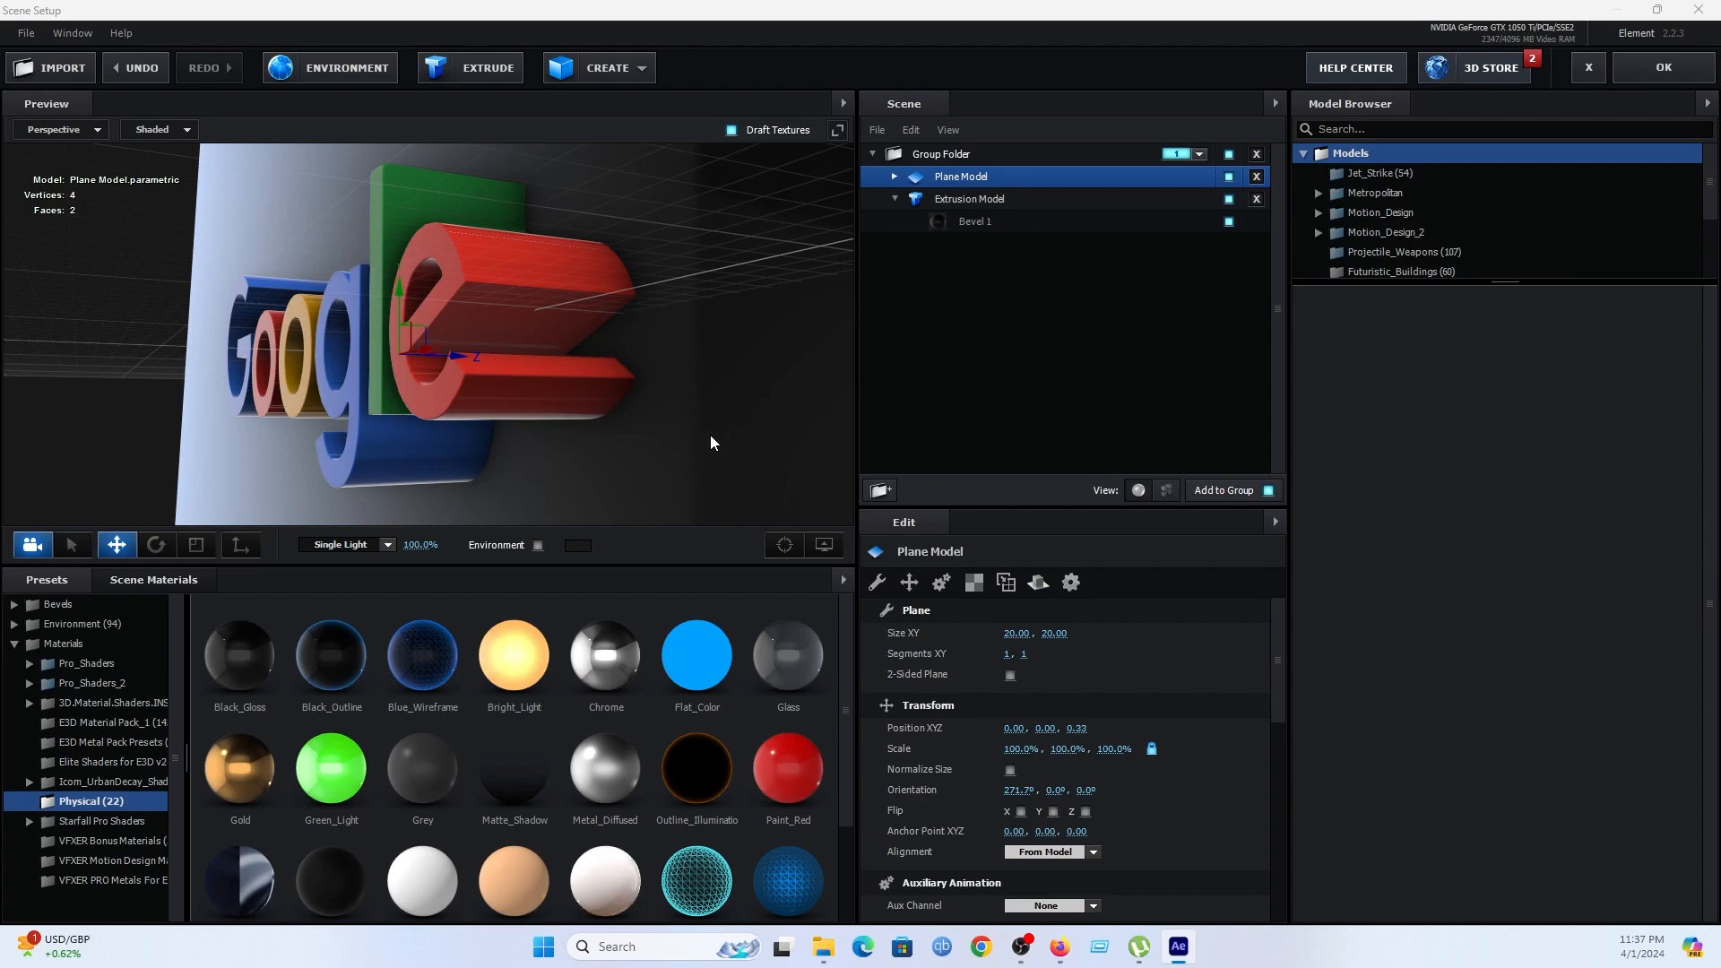
click(1040, 584)
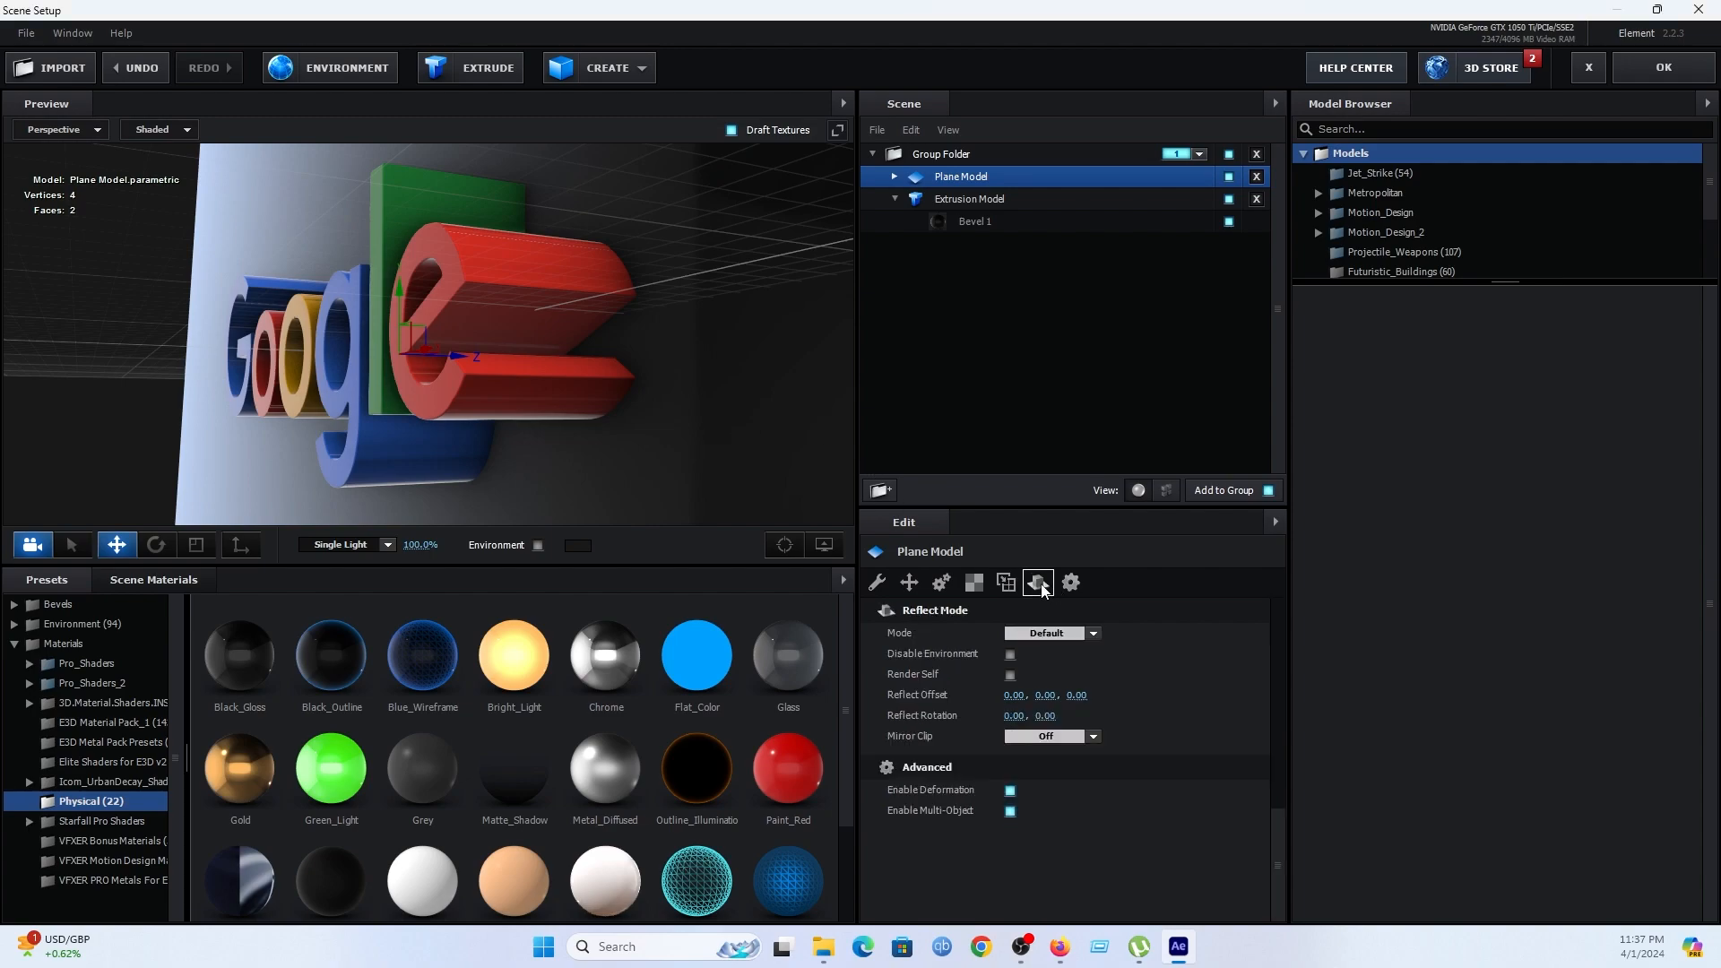
click(1045, 633)
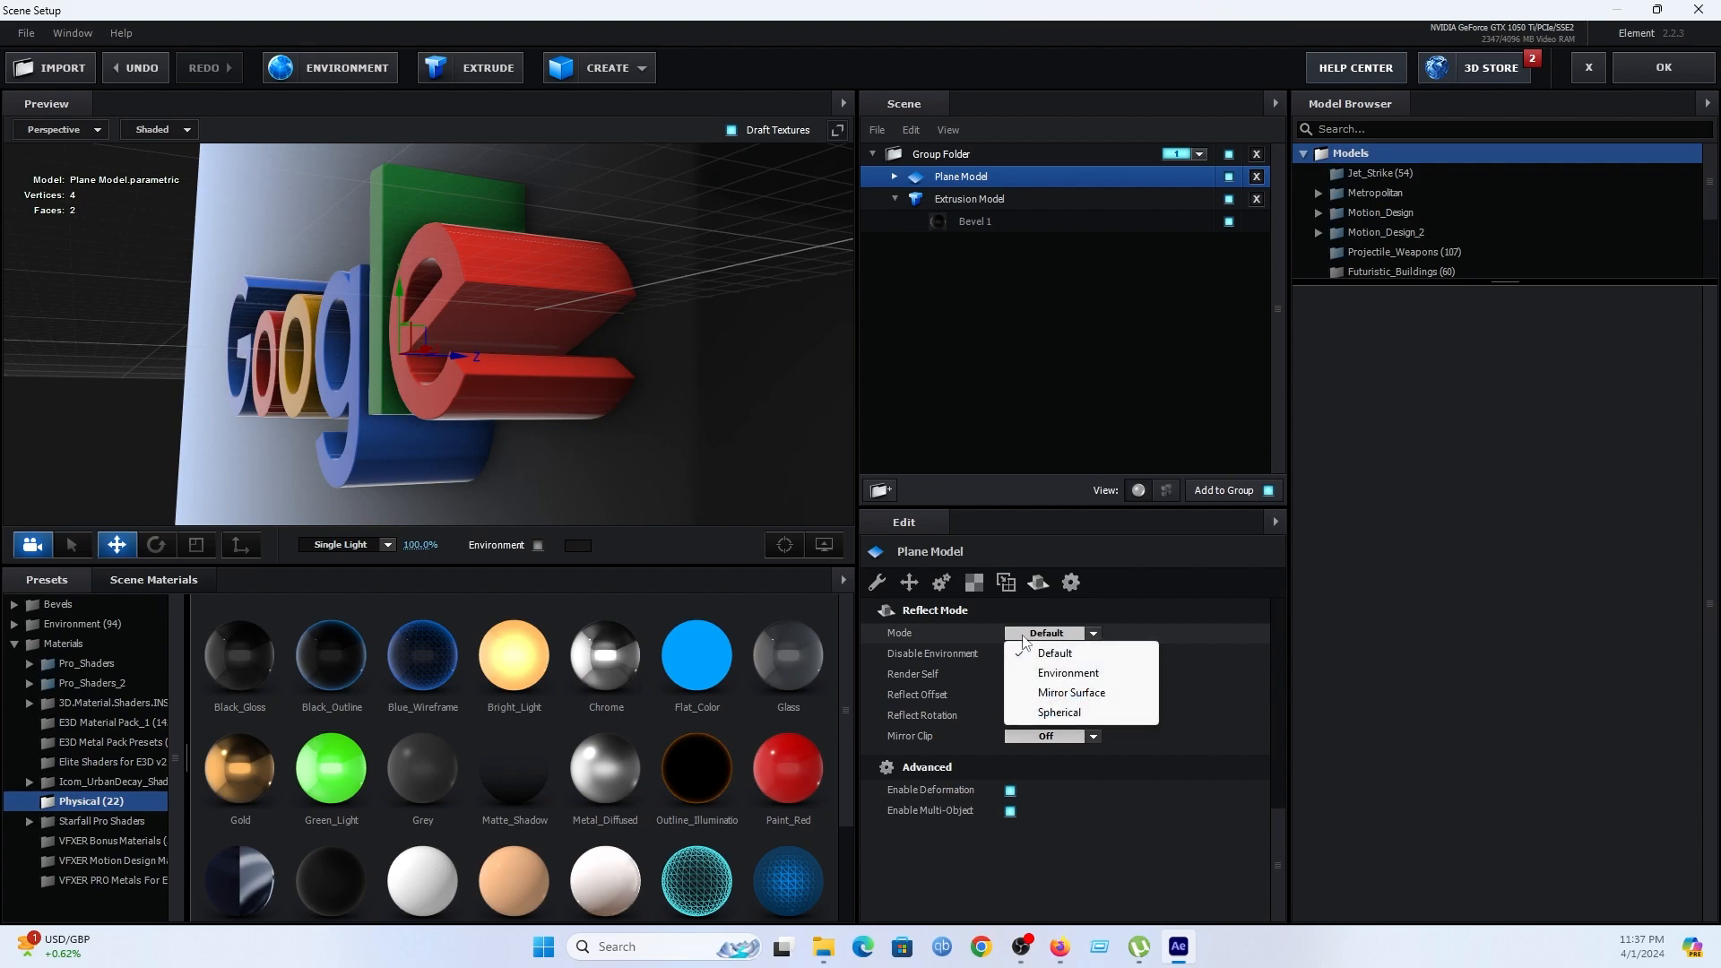
click(1072, 693)
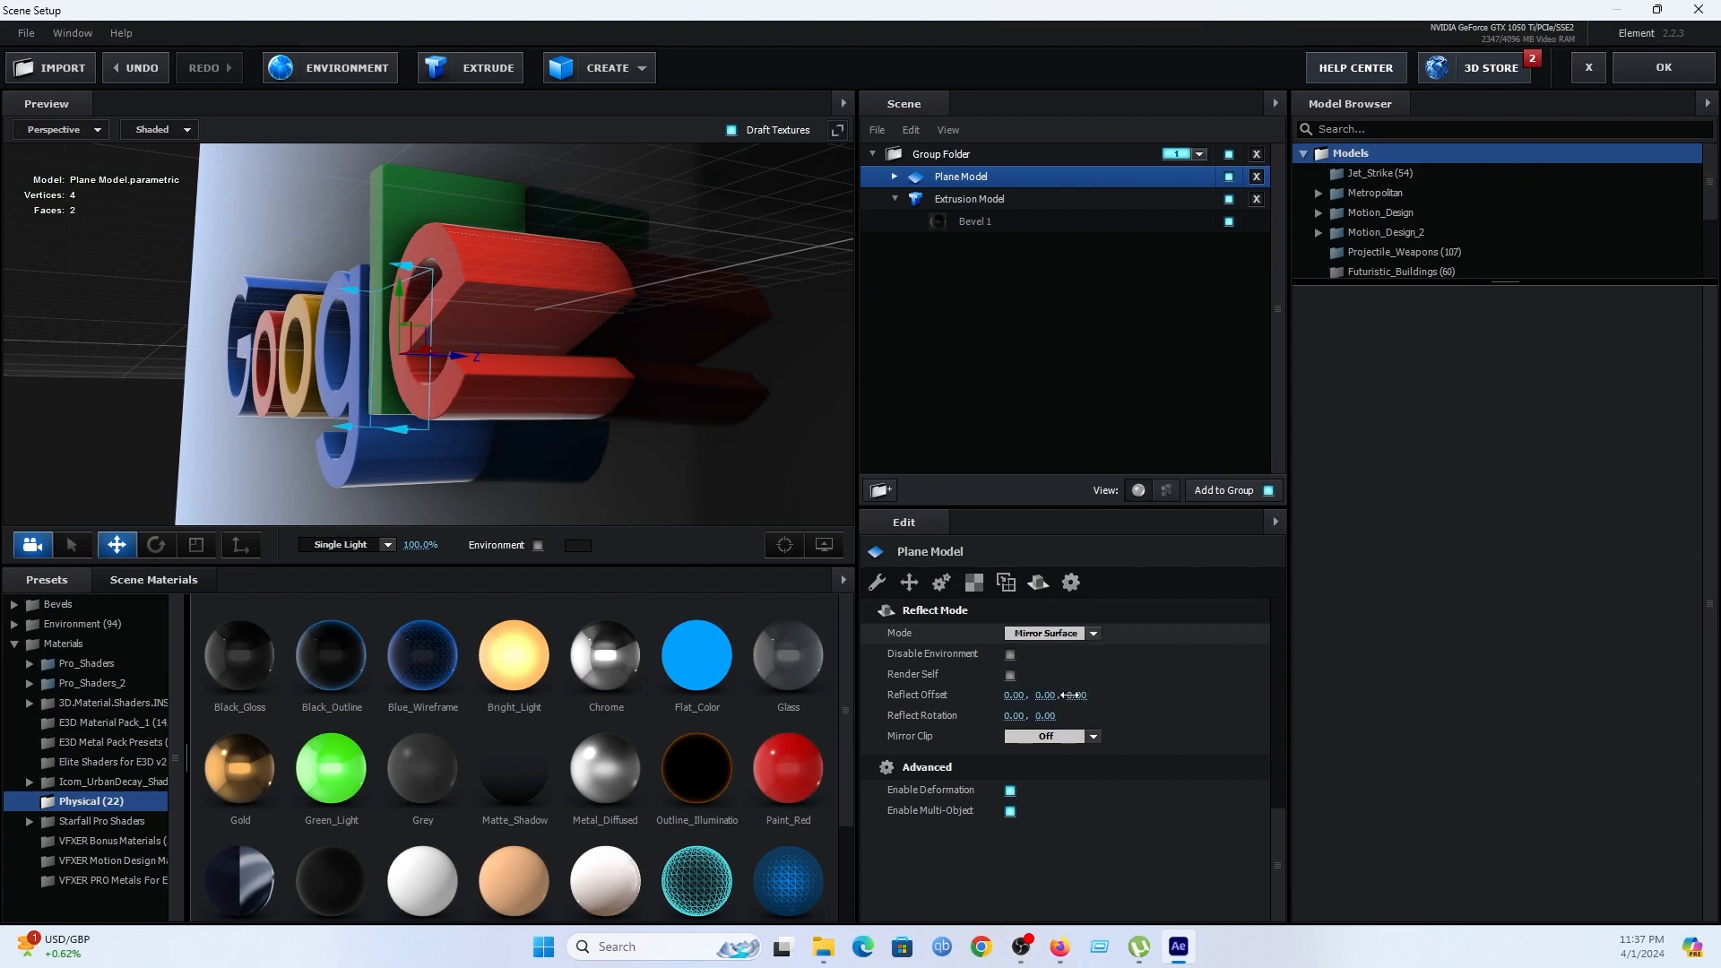
drag(728, 385, 690, 434)
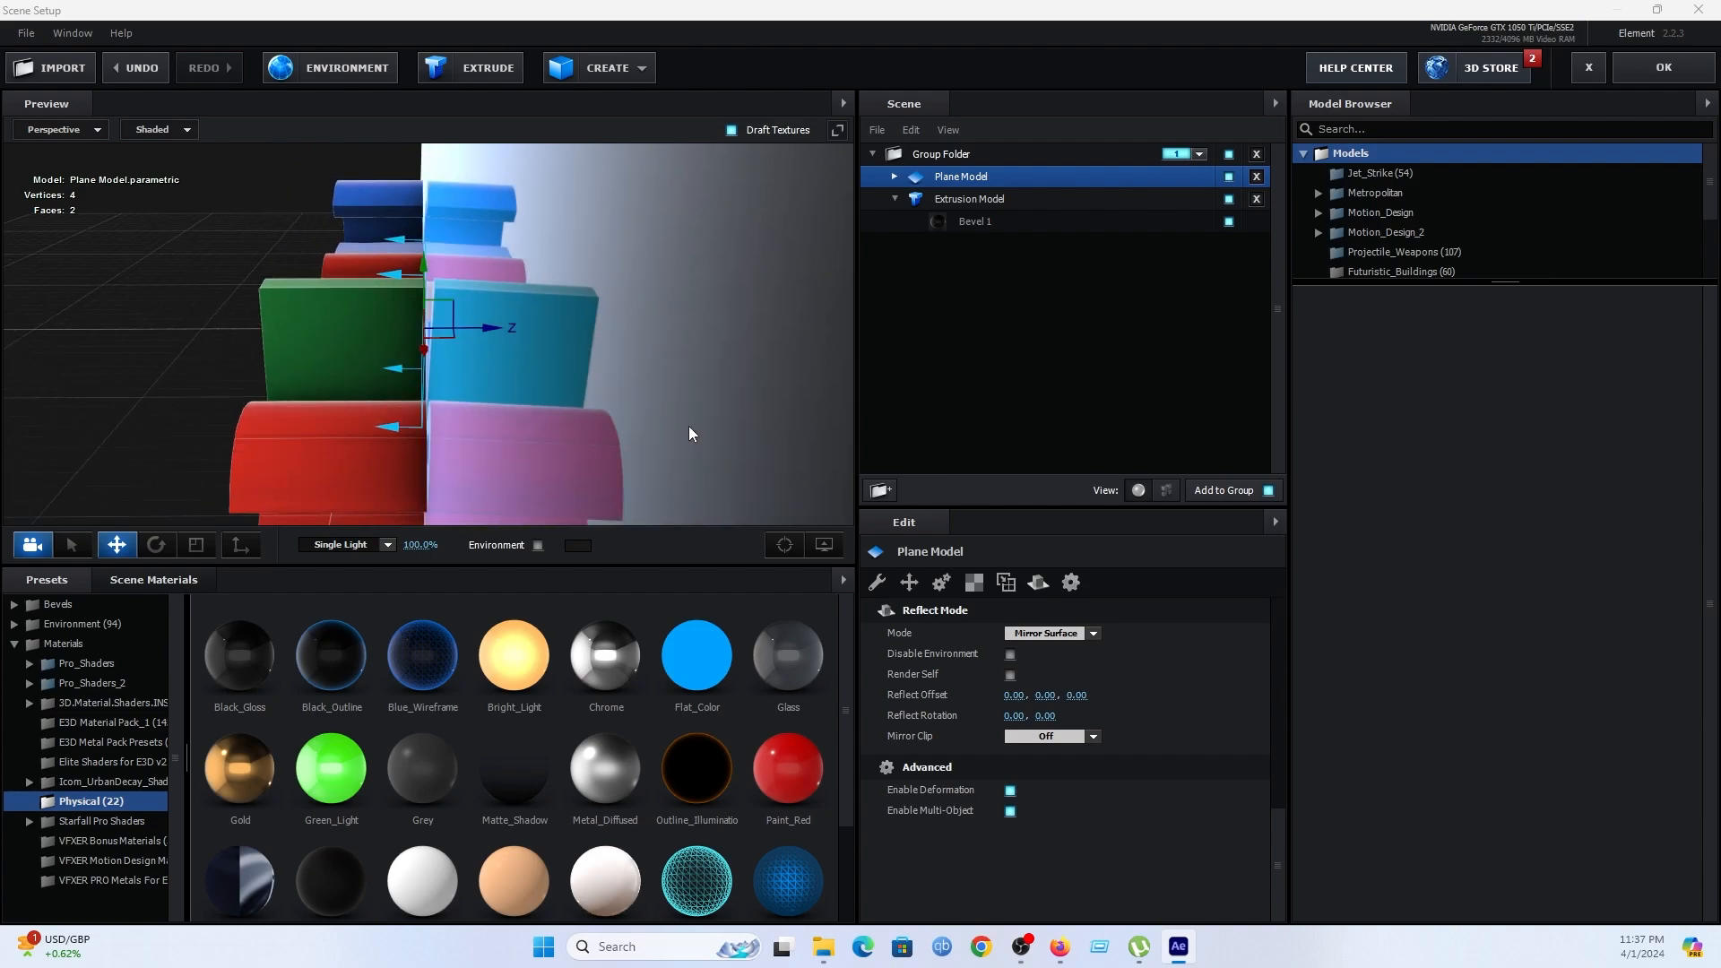
drag(481, 332, 584, 368)
drag(589, 364, 662, 363)
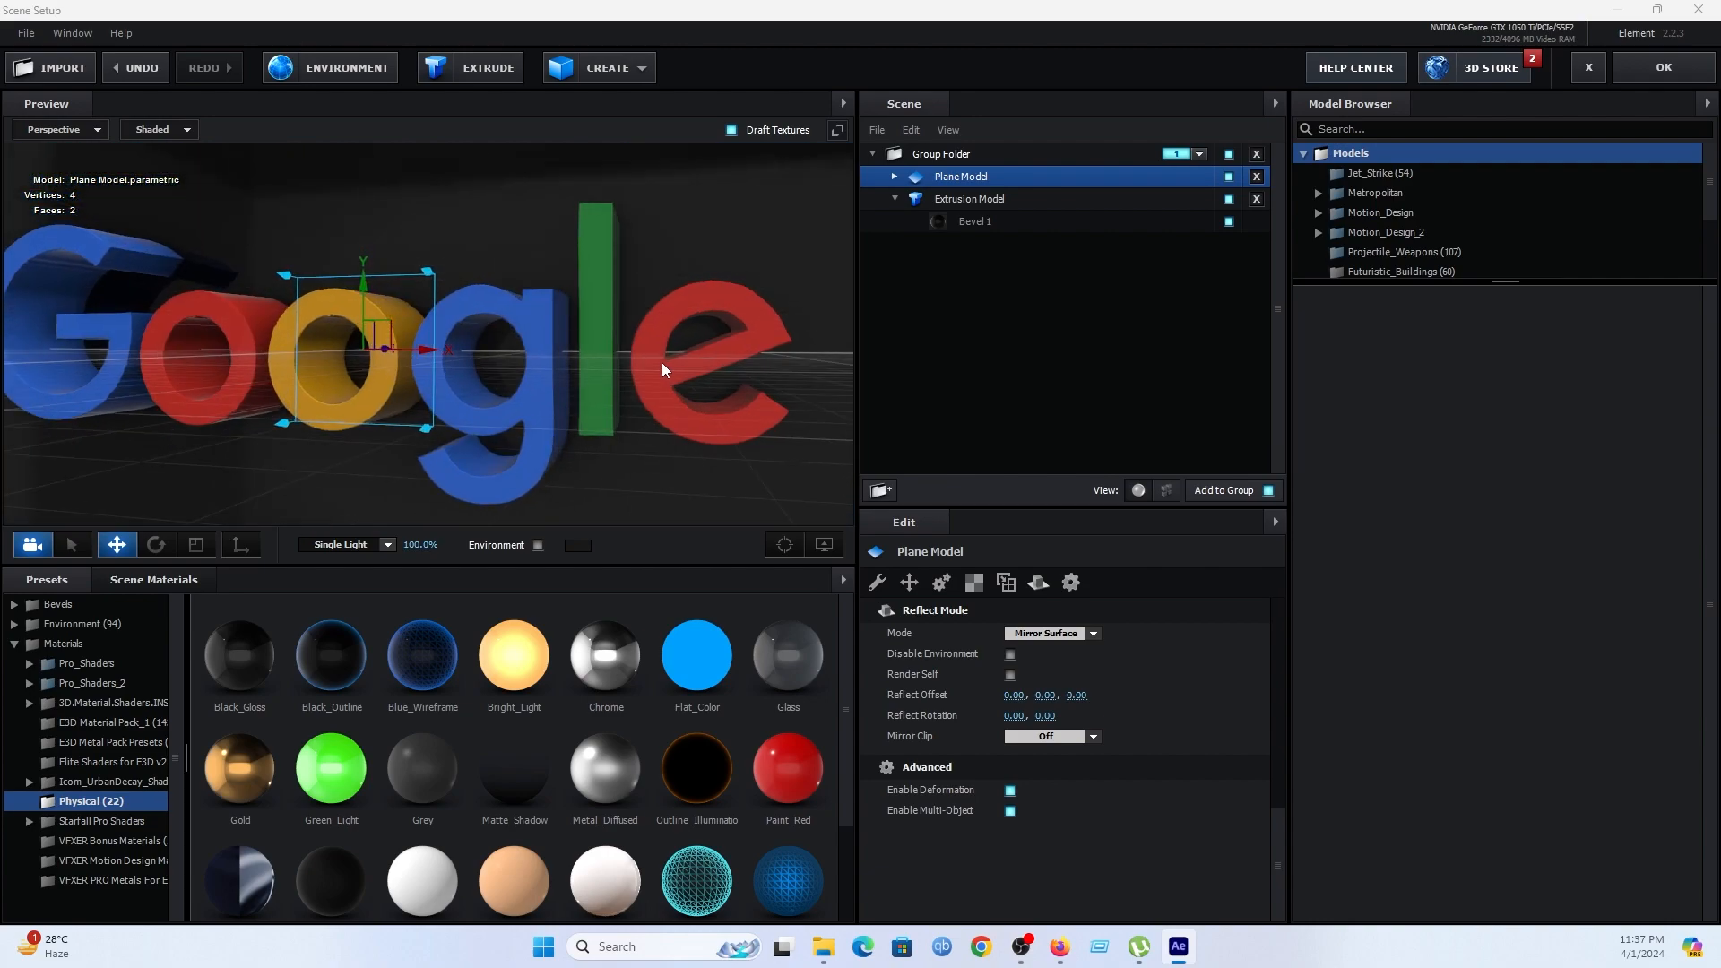
scroll(661, 362, down, 5)
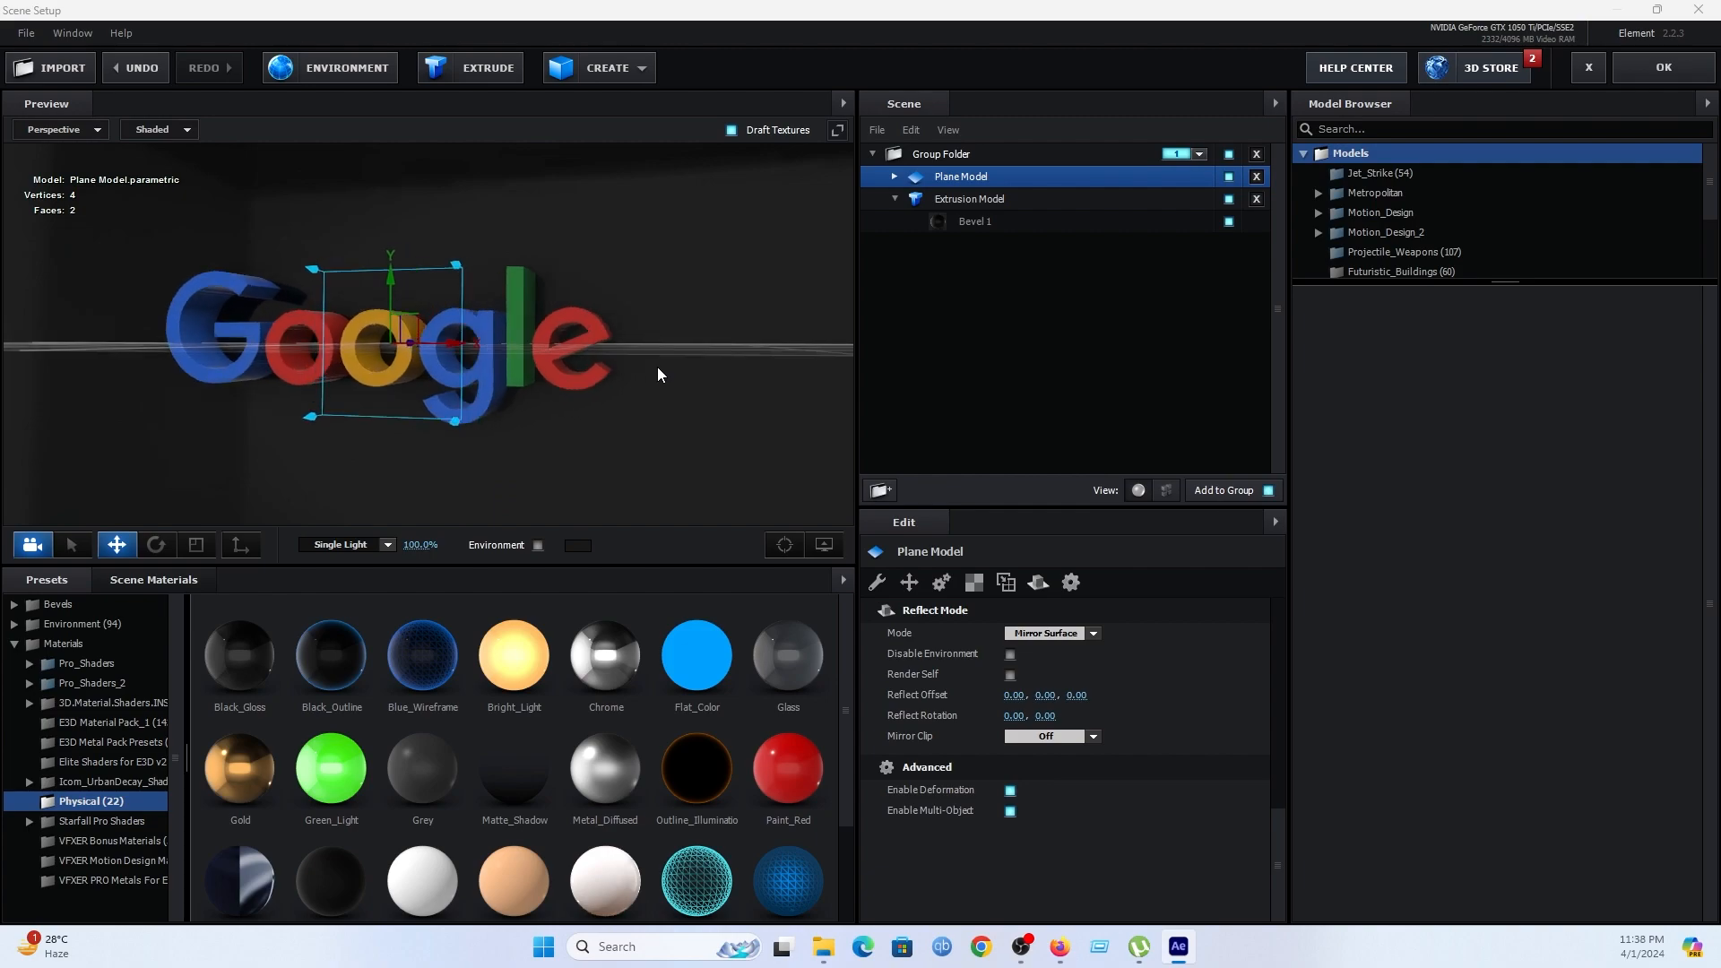
scroll(658, 374, up, 2)
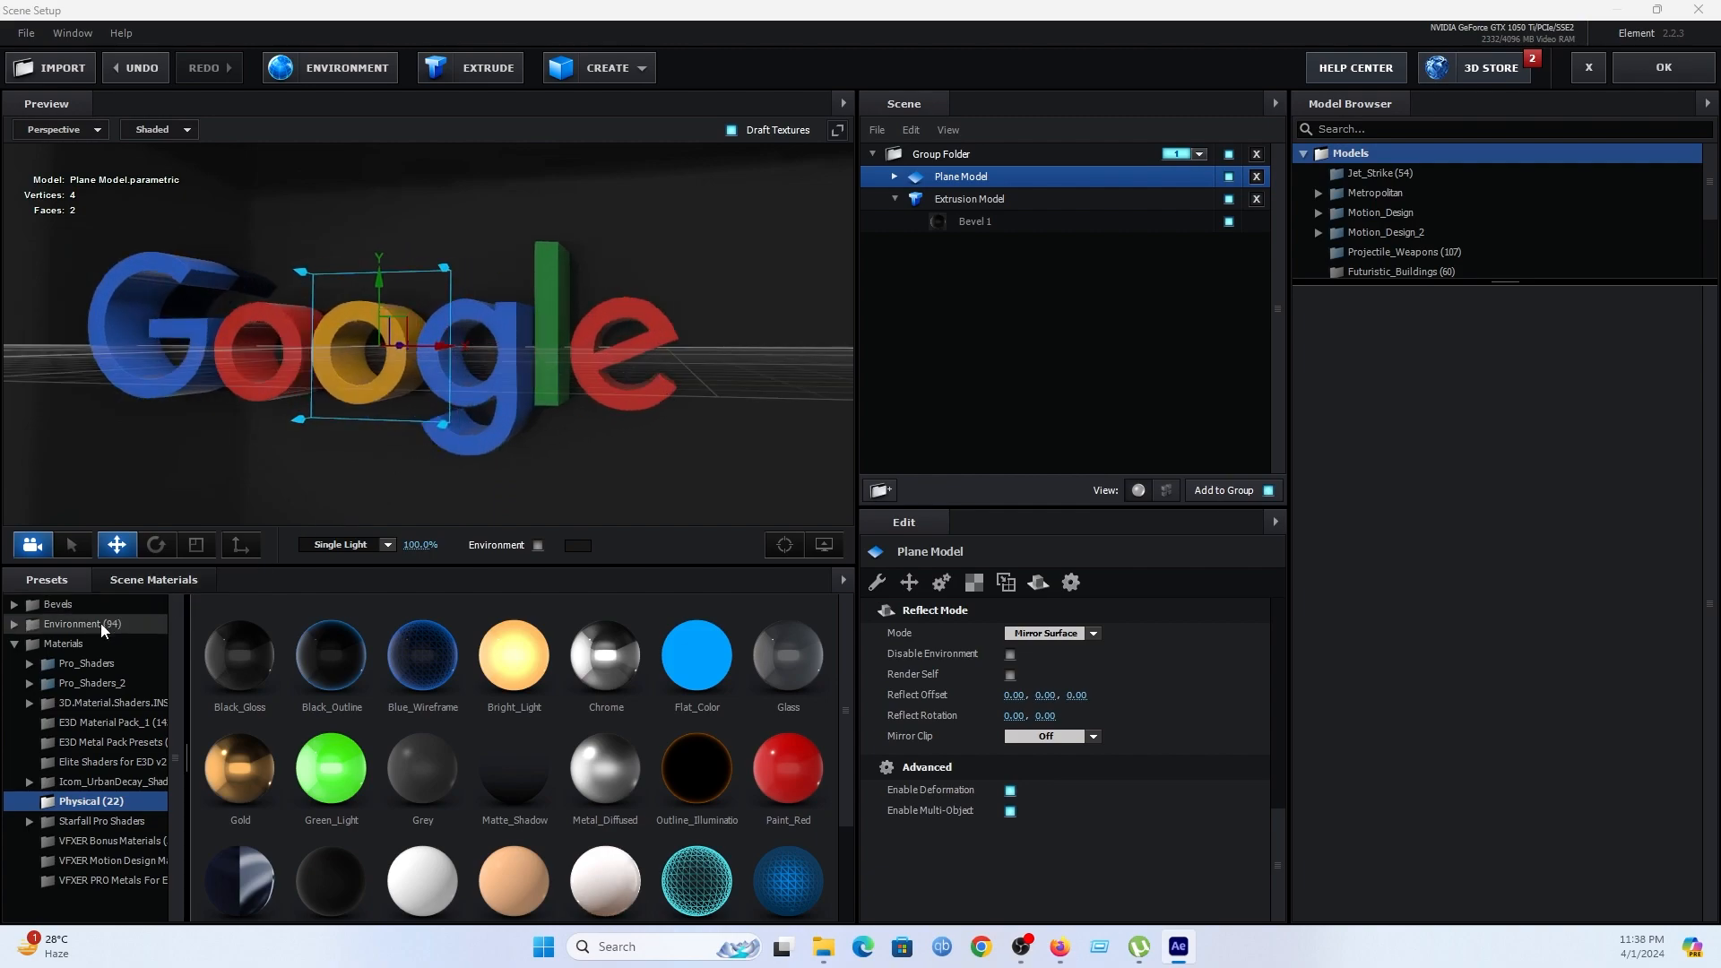
Open the Environment presets and try approaching_storm_2k, then colorful_studio_4k, as the scene's environment.
click(100, 625)
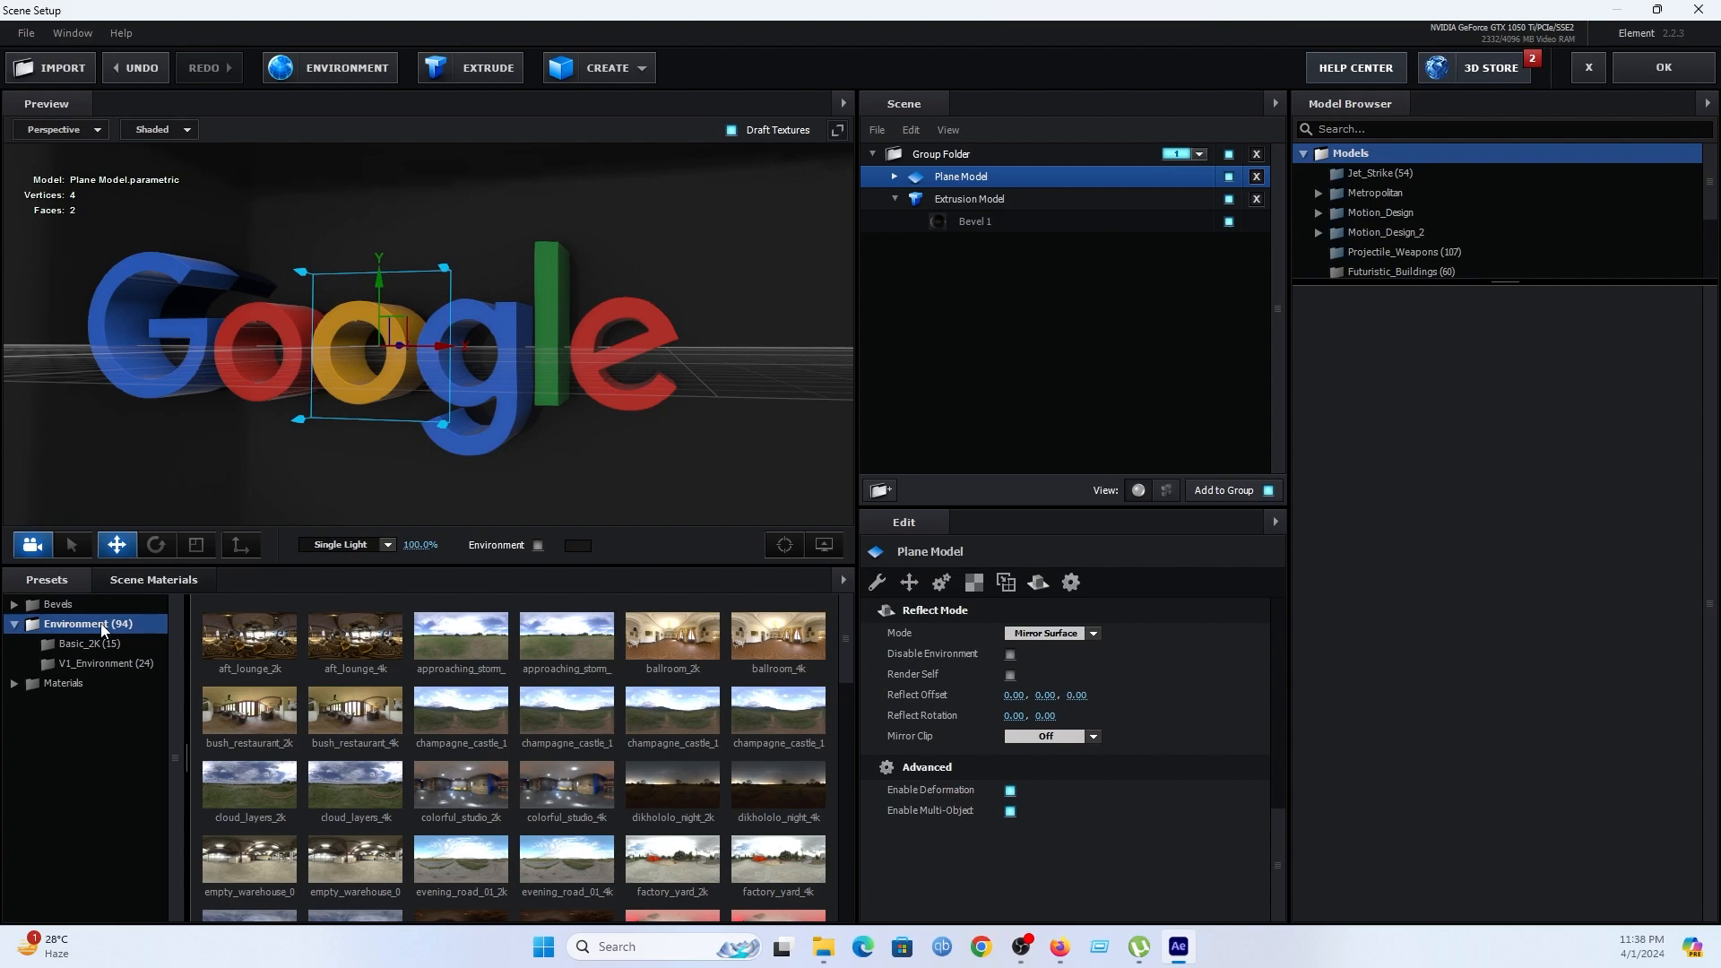
click(486, 646)
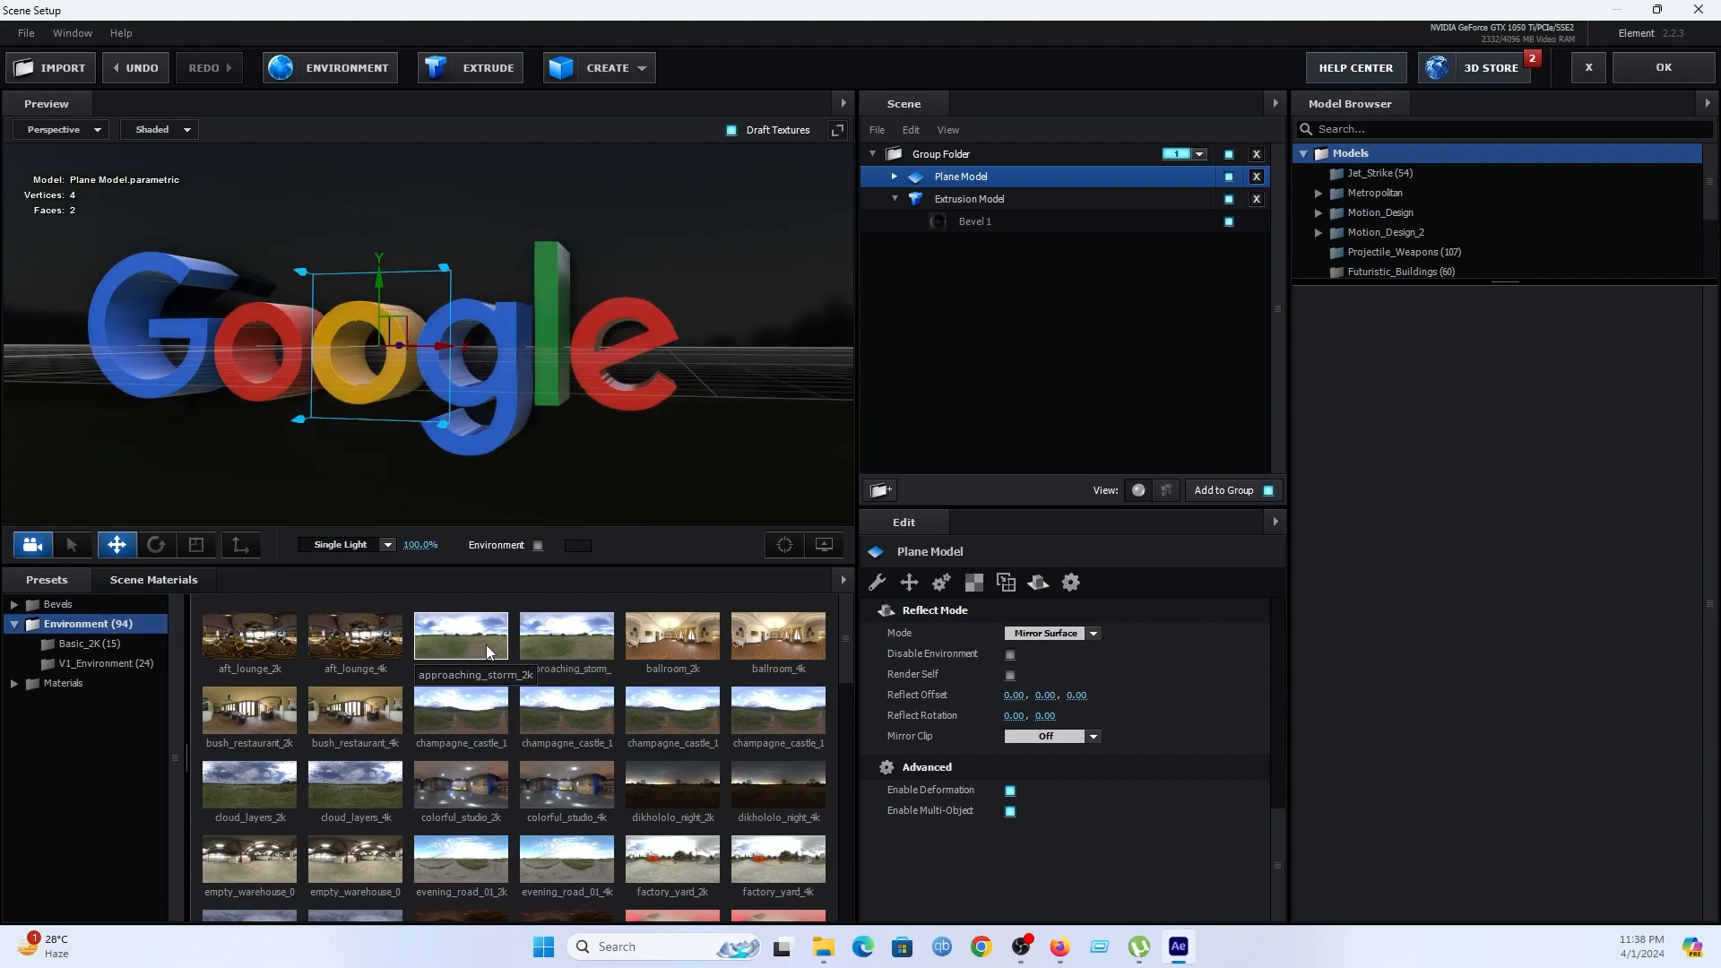
click(589, 775)
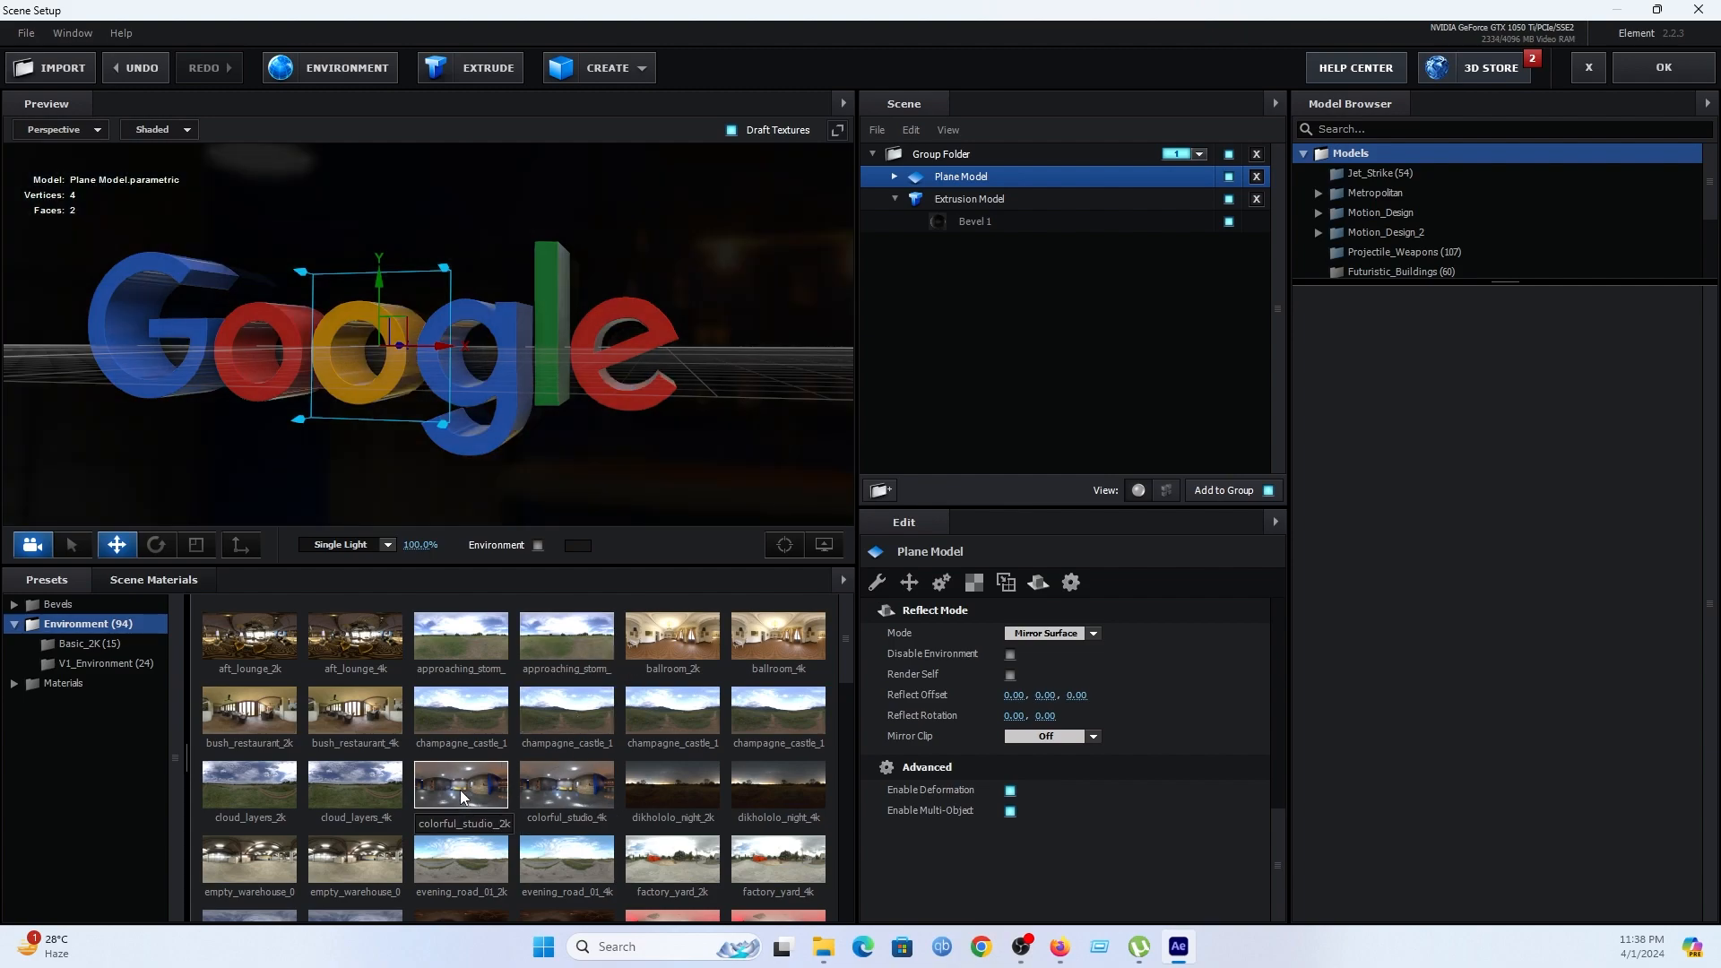
Try the cloud_layers_4k, gym_entrance_2k and old_room_2k presets as the scene's environment.
click(330, 787)
scroll(484, 787, down, 3)
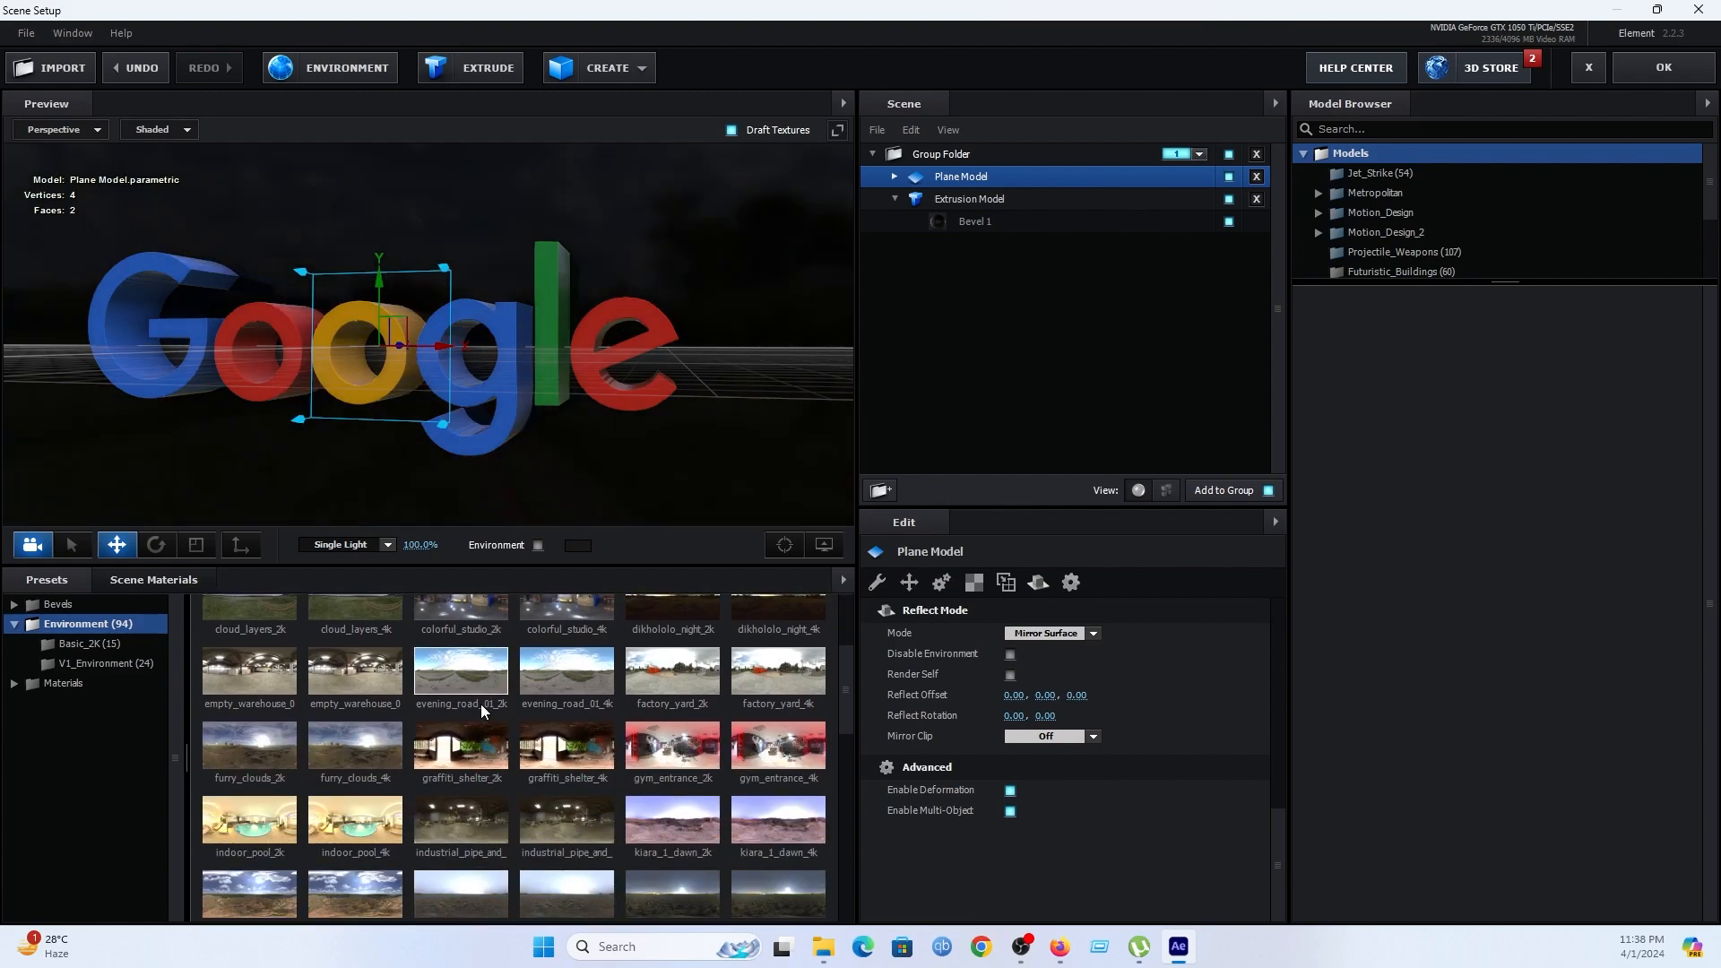
click(673, 744)
mouse_move(676, 433)
mouse_down()
mouse_move(747, 410)
mouse_move(686, 462)
mouse_up()
scroll(653, 805, down, 4)
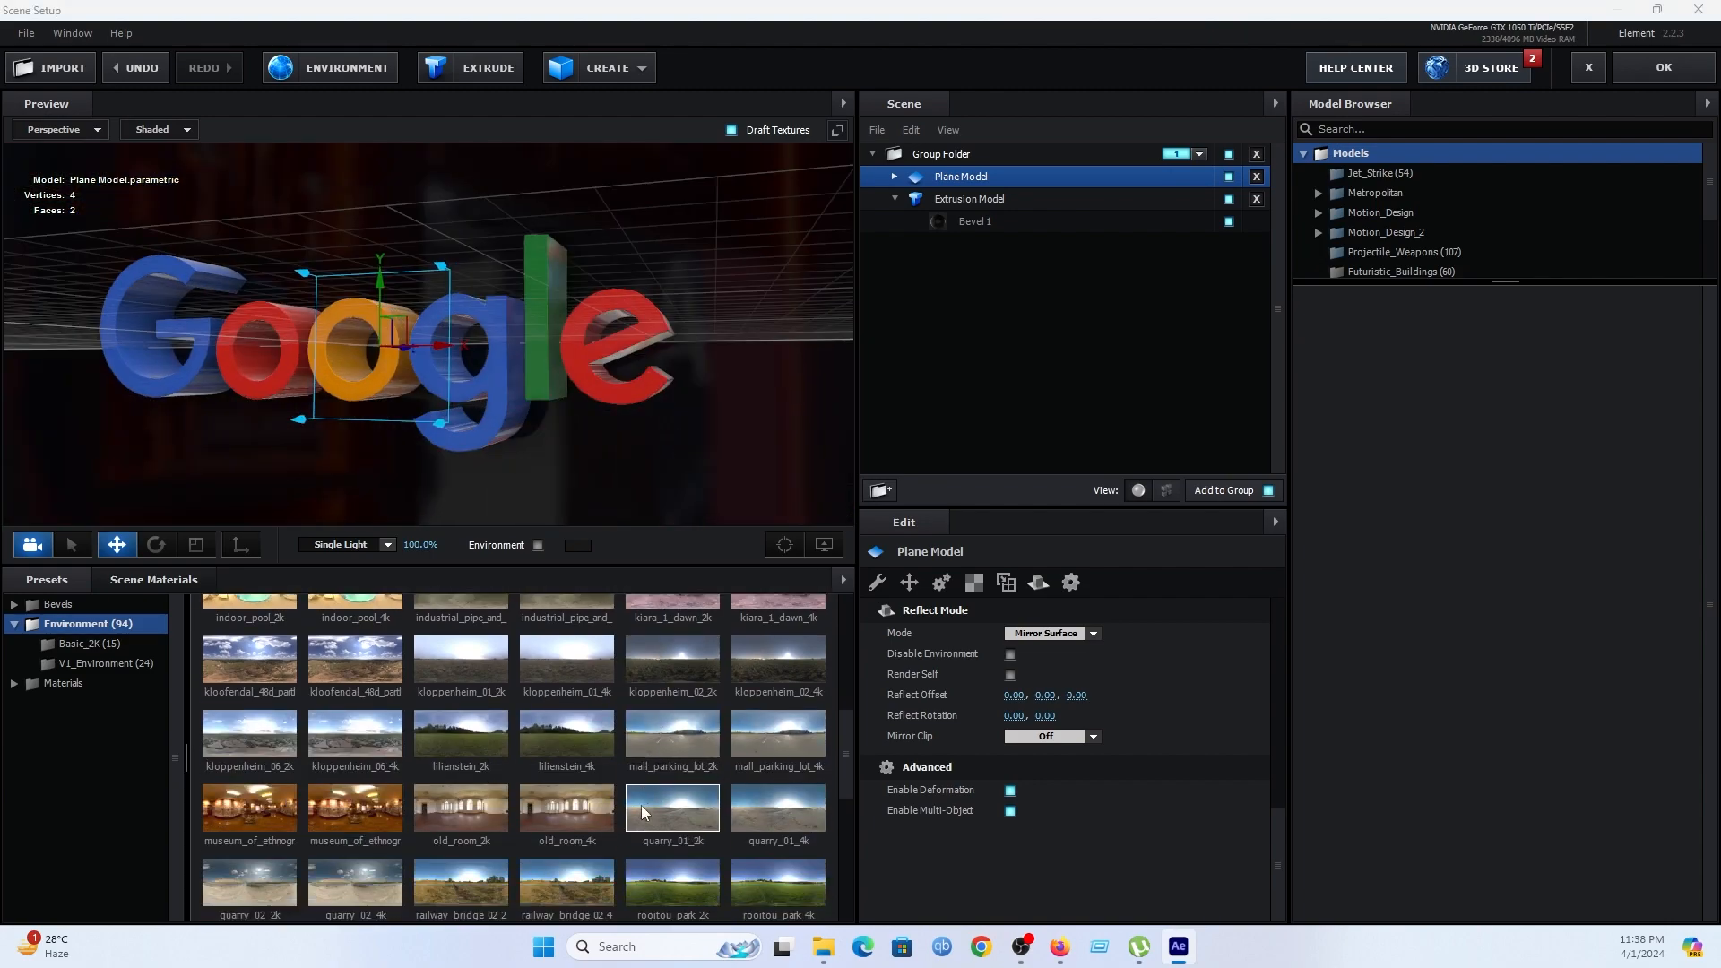
scroll(642, 805, down, 1)
click(477, 740)
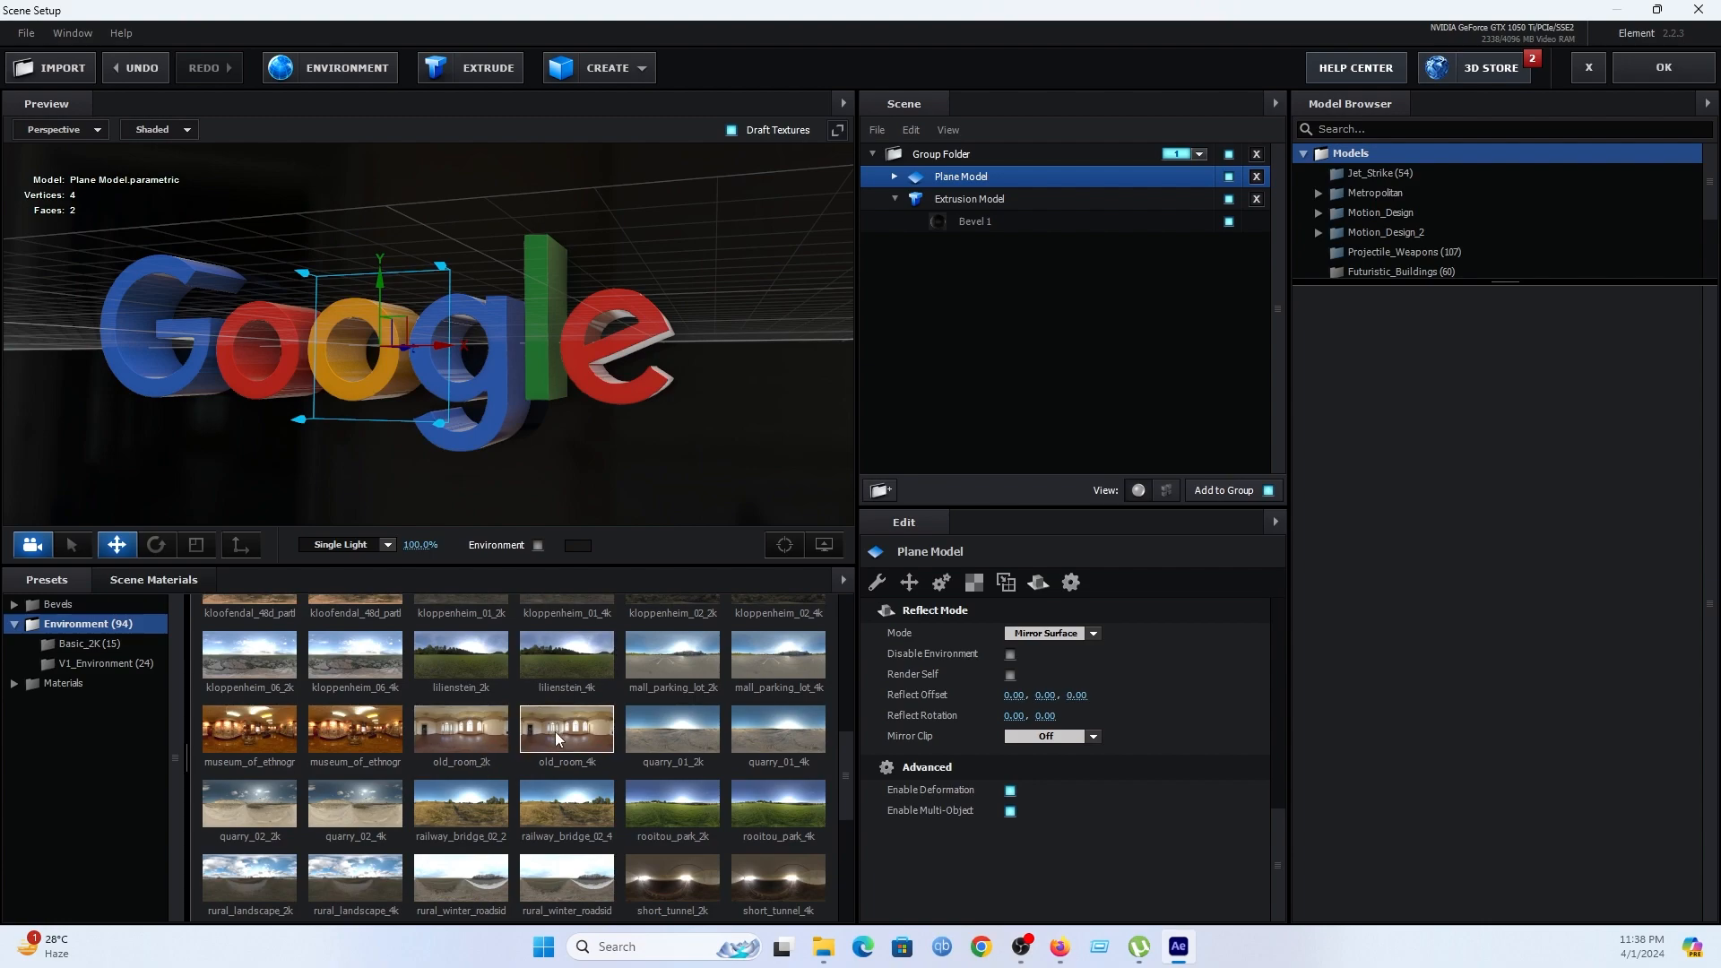
Try studio_small_01_4k and further presets from the end of the Environment collection on the scene.
scroll(554, 771, down, 3)
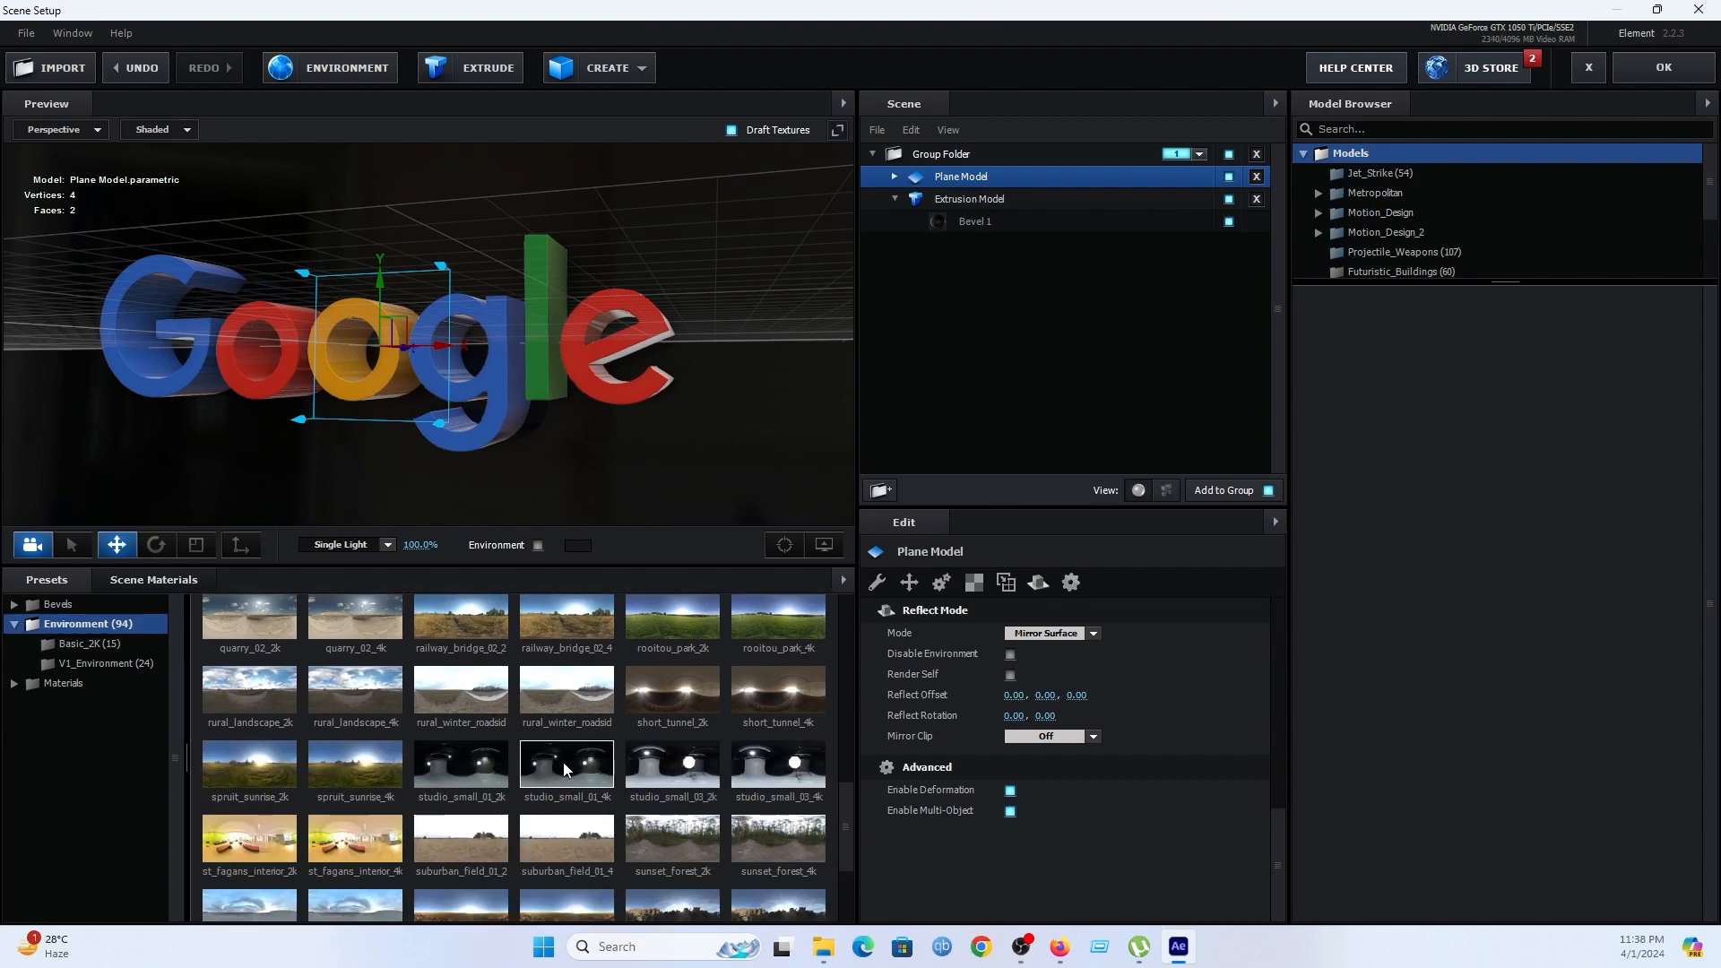
click(563, 762)
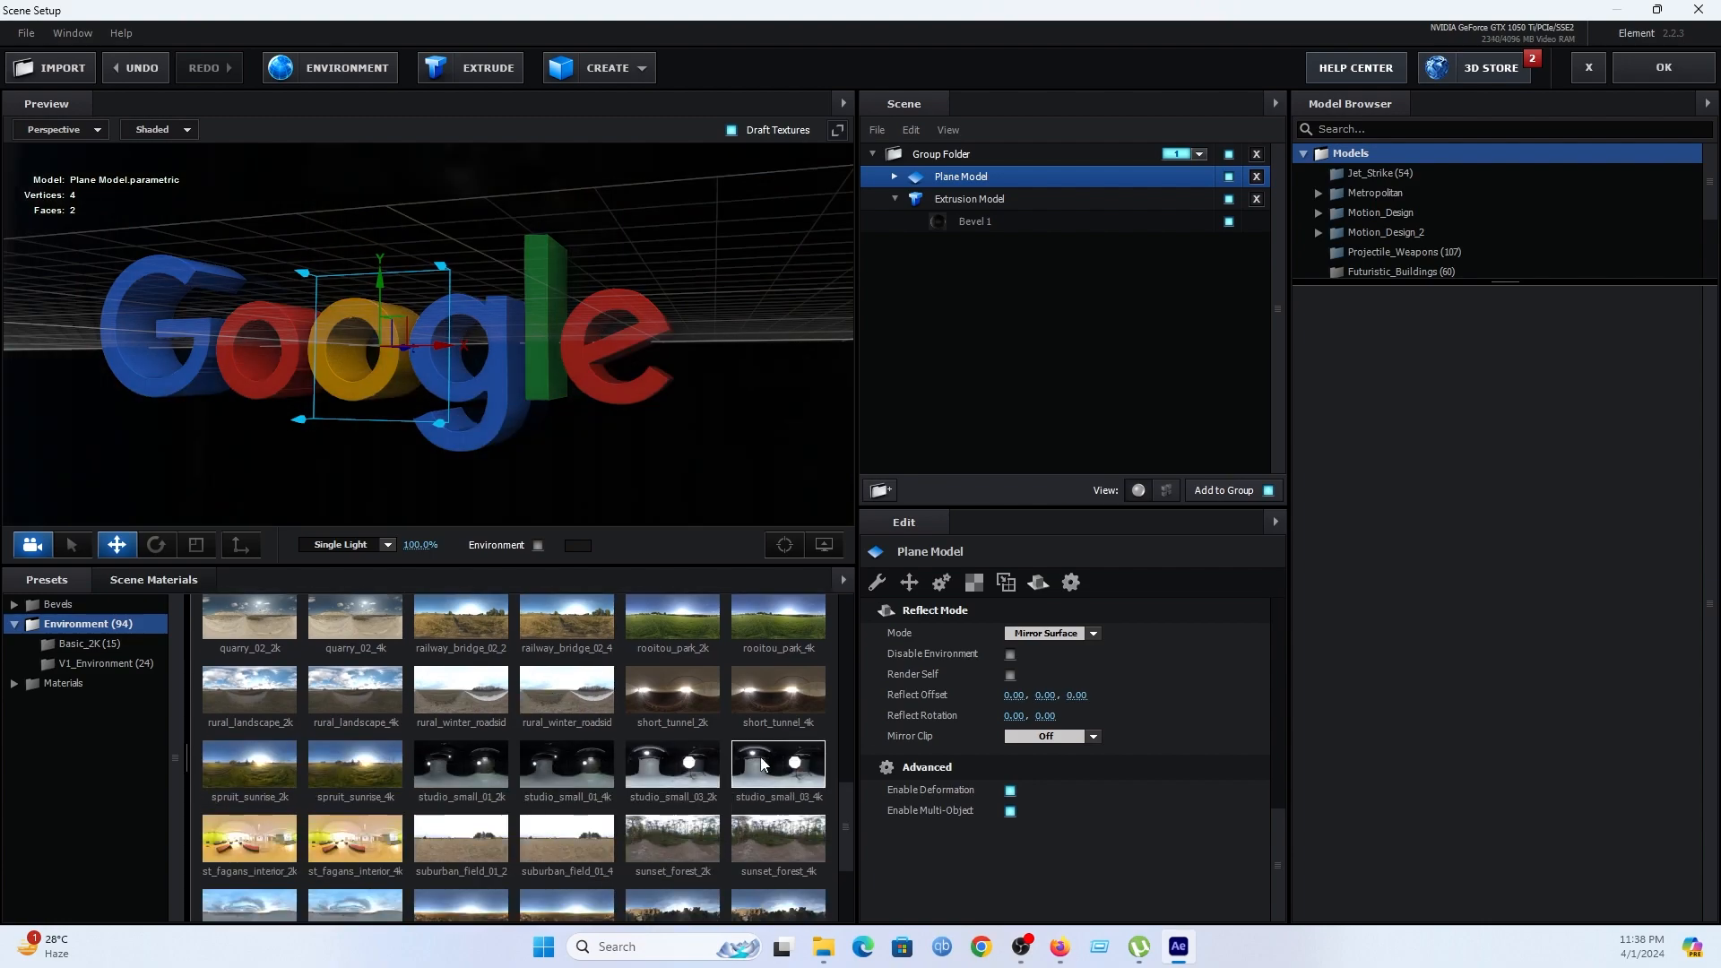
scroll(762, 764, down, 3)
click(584, 746)
click(631, 746)
scroll(627, 749, up, 8)
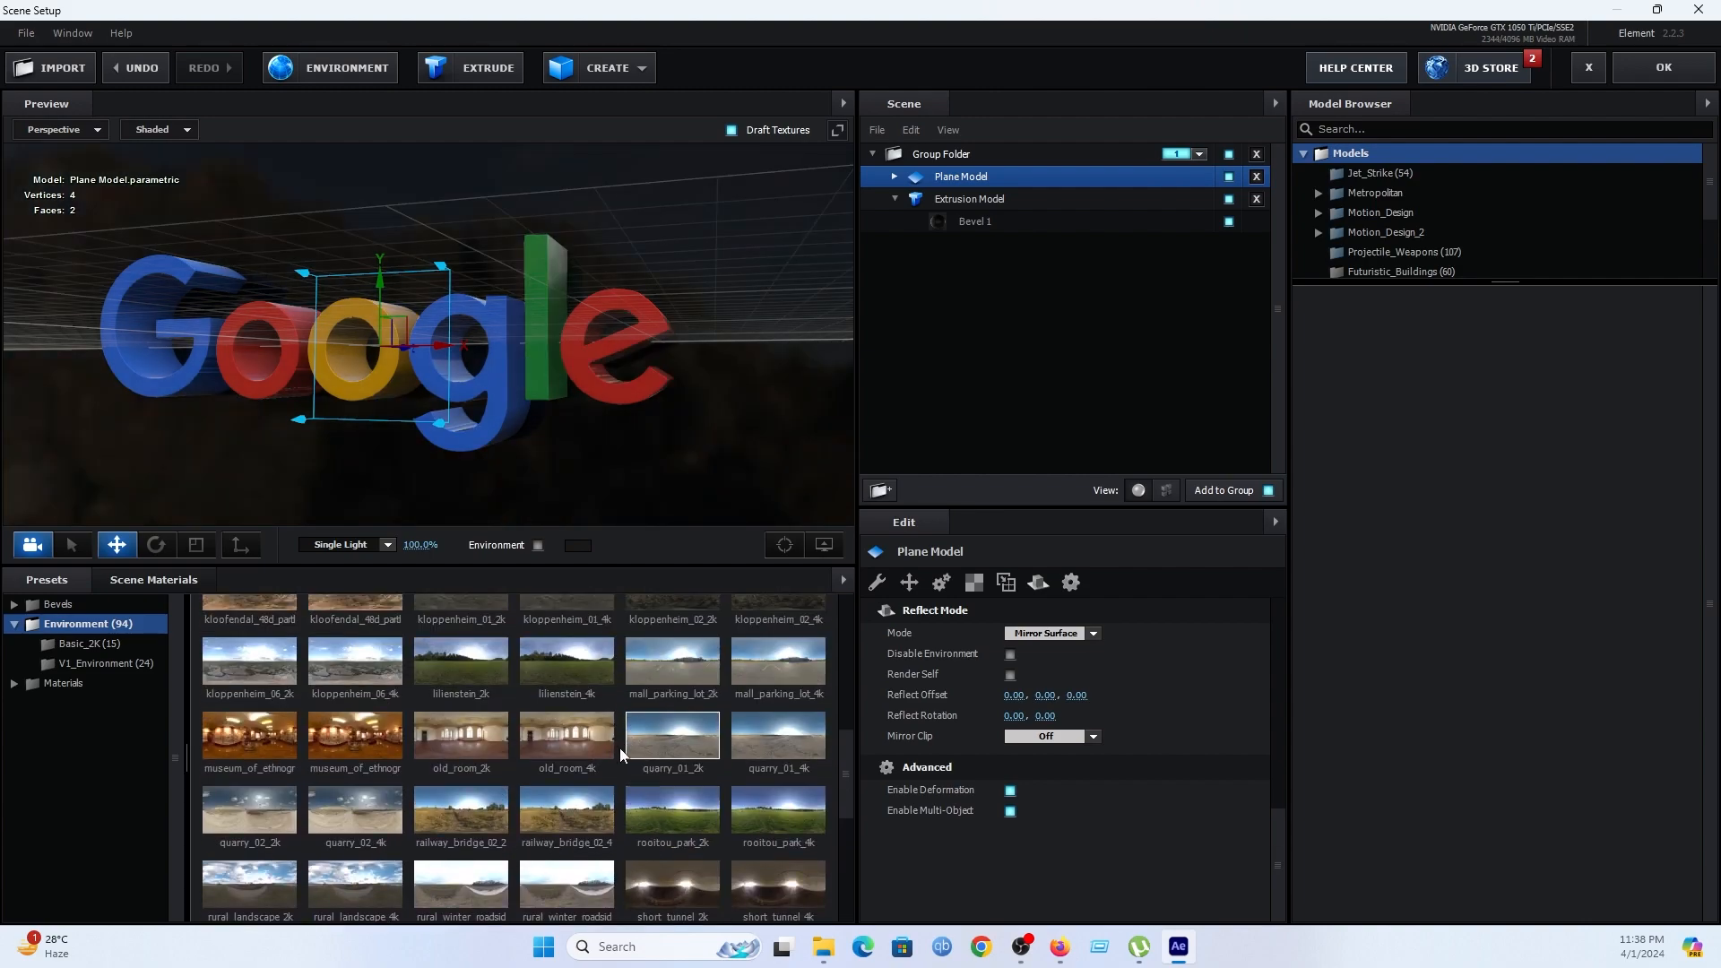
Compare Basic_2K environments 02 to 06 on the logo and accept the scene setup.
click(89, 644)
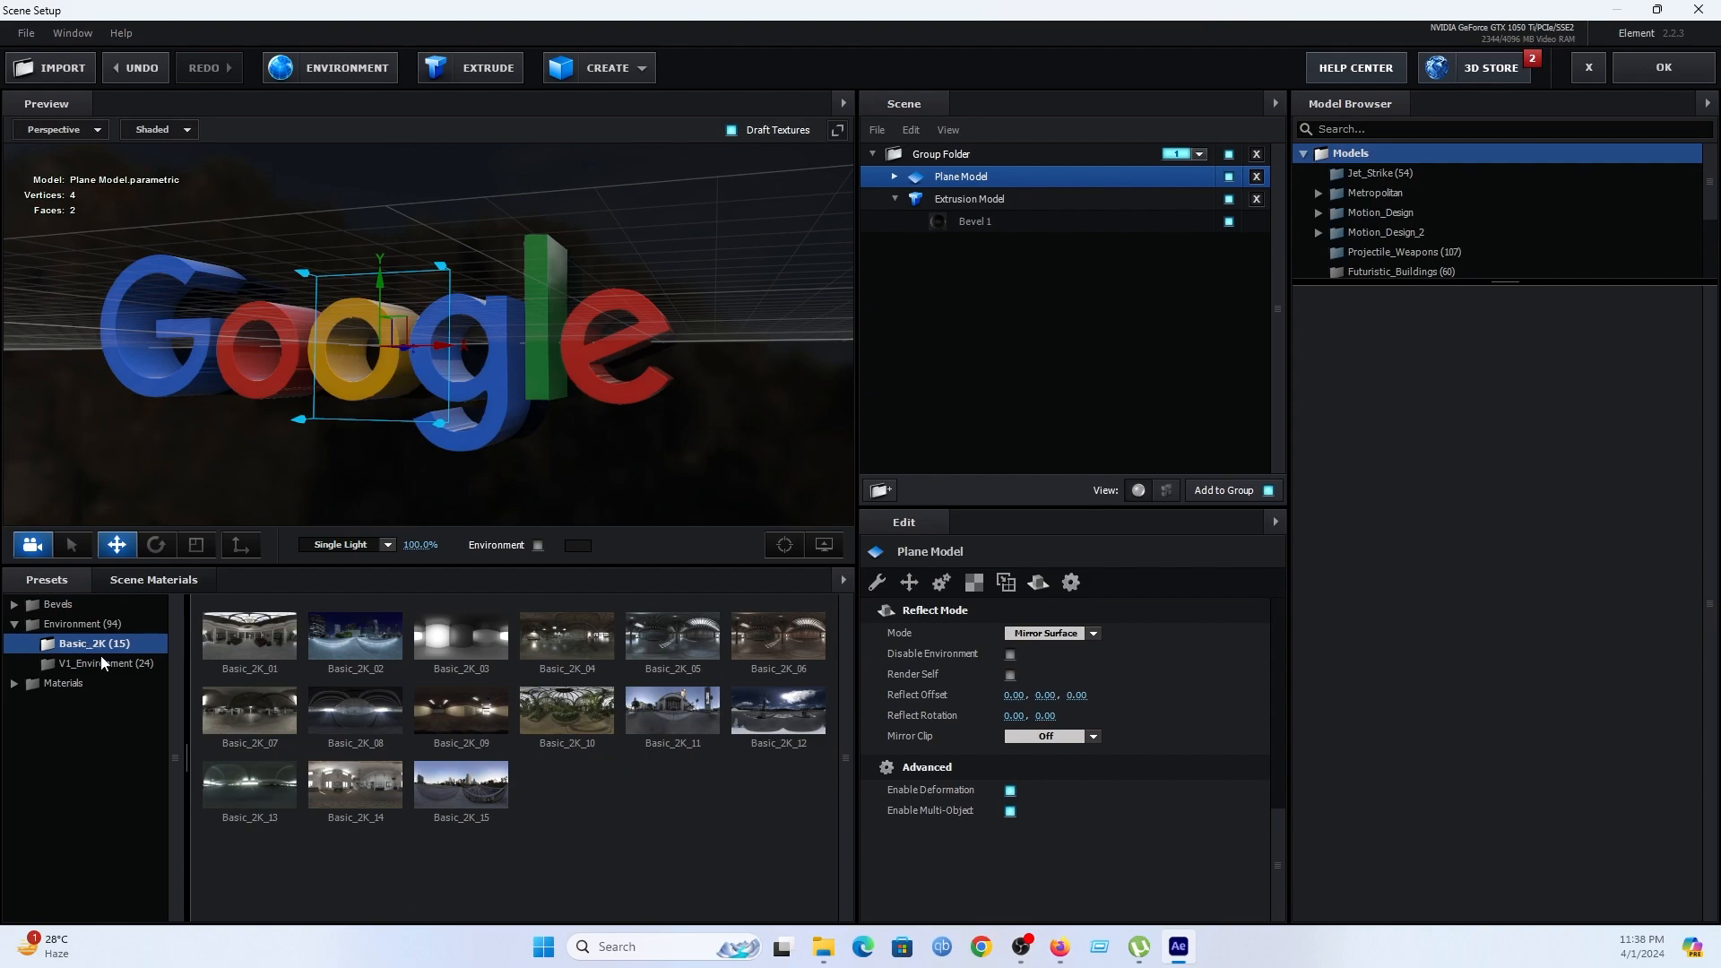
click(438, 656)
click(364, 640)
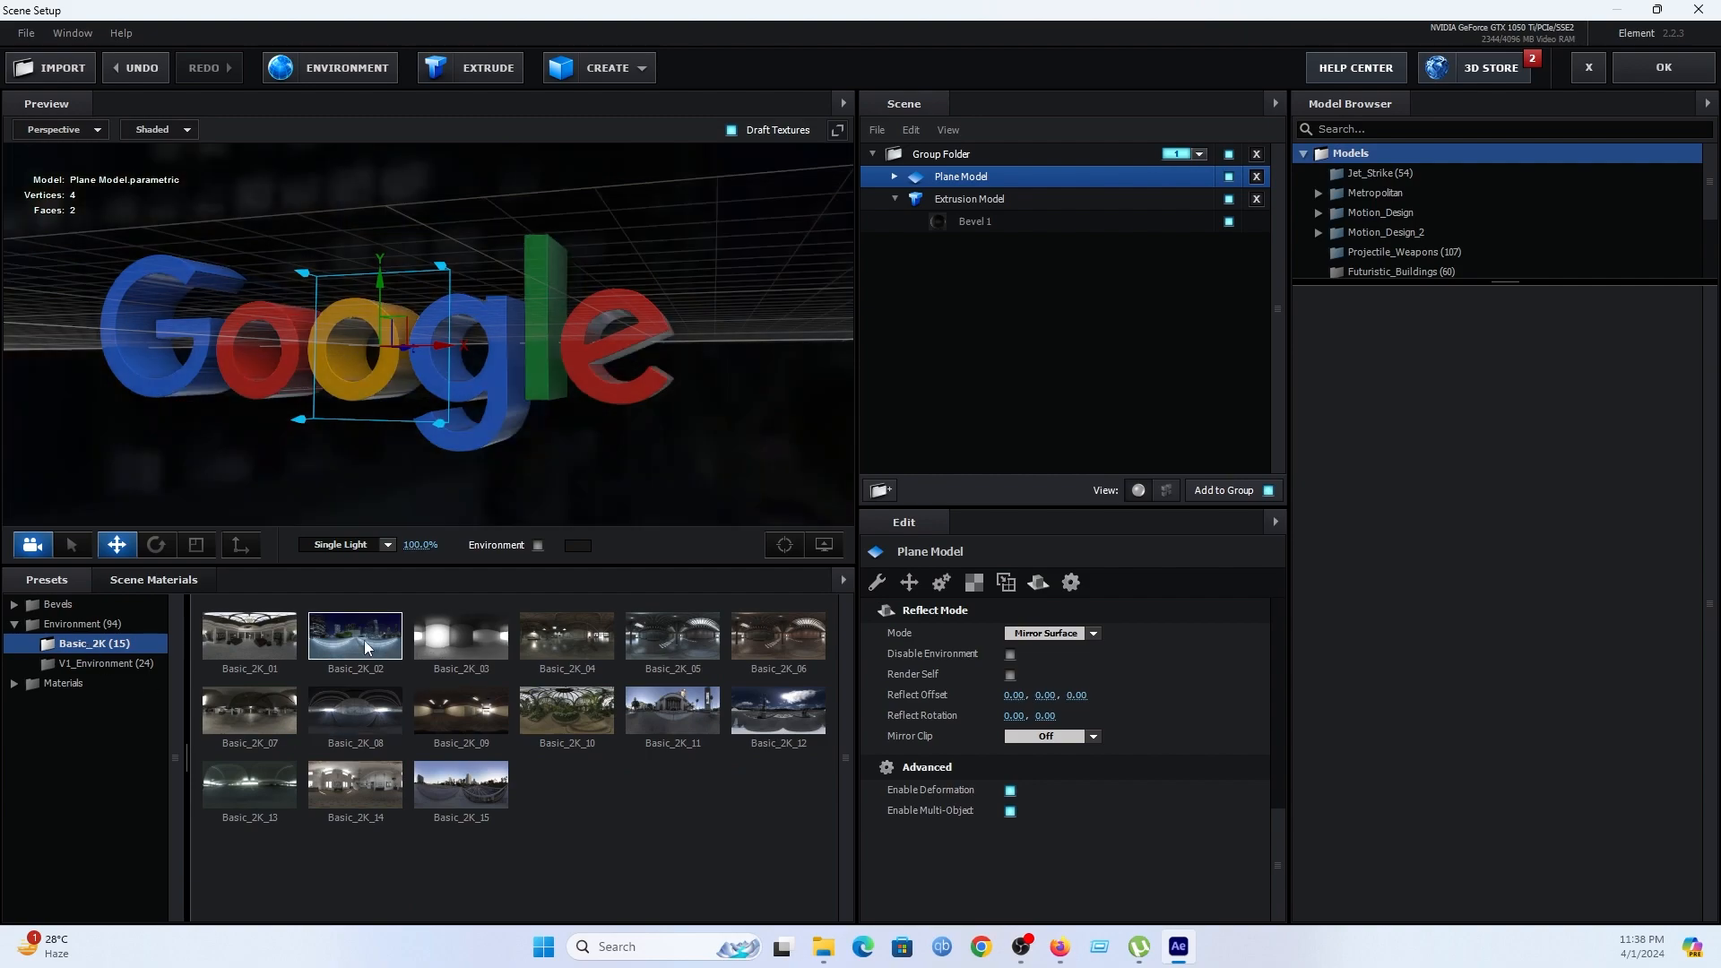
click(588, 655)
click(675, 638)
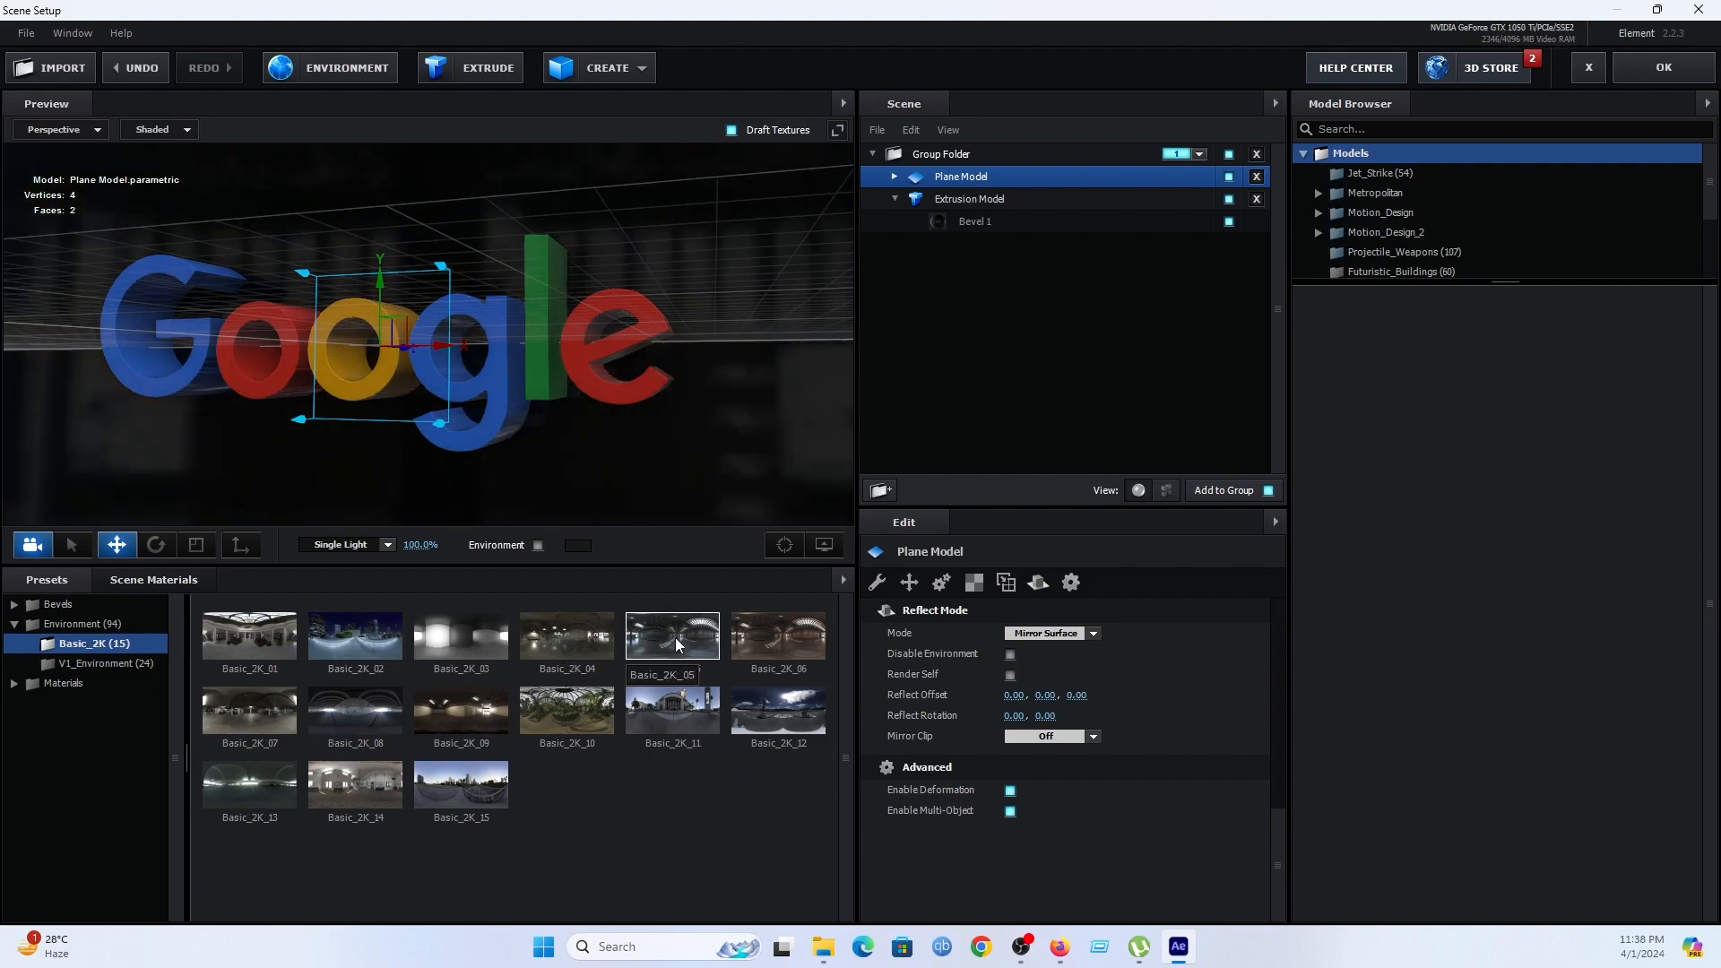
click(762, 642)
mouse_move(654, 484)
mouse_down()
mouse_move(703, 493)
mouse_move(642, 498)
mouse_up()
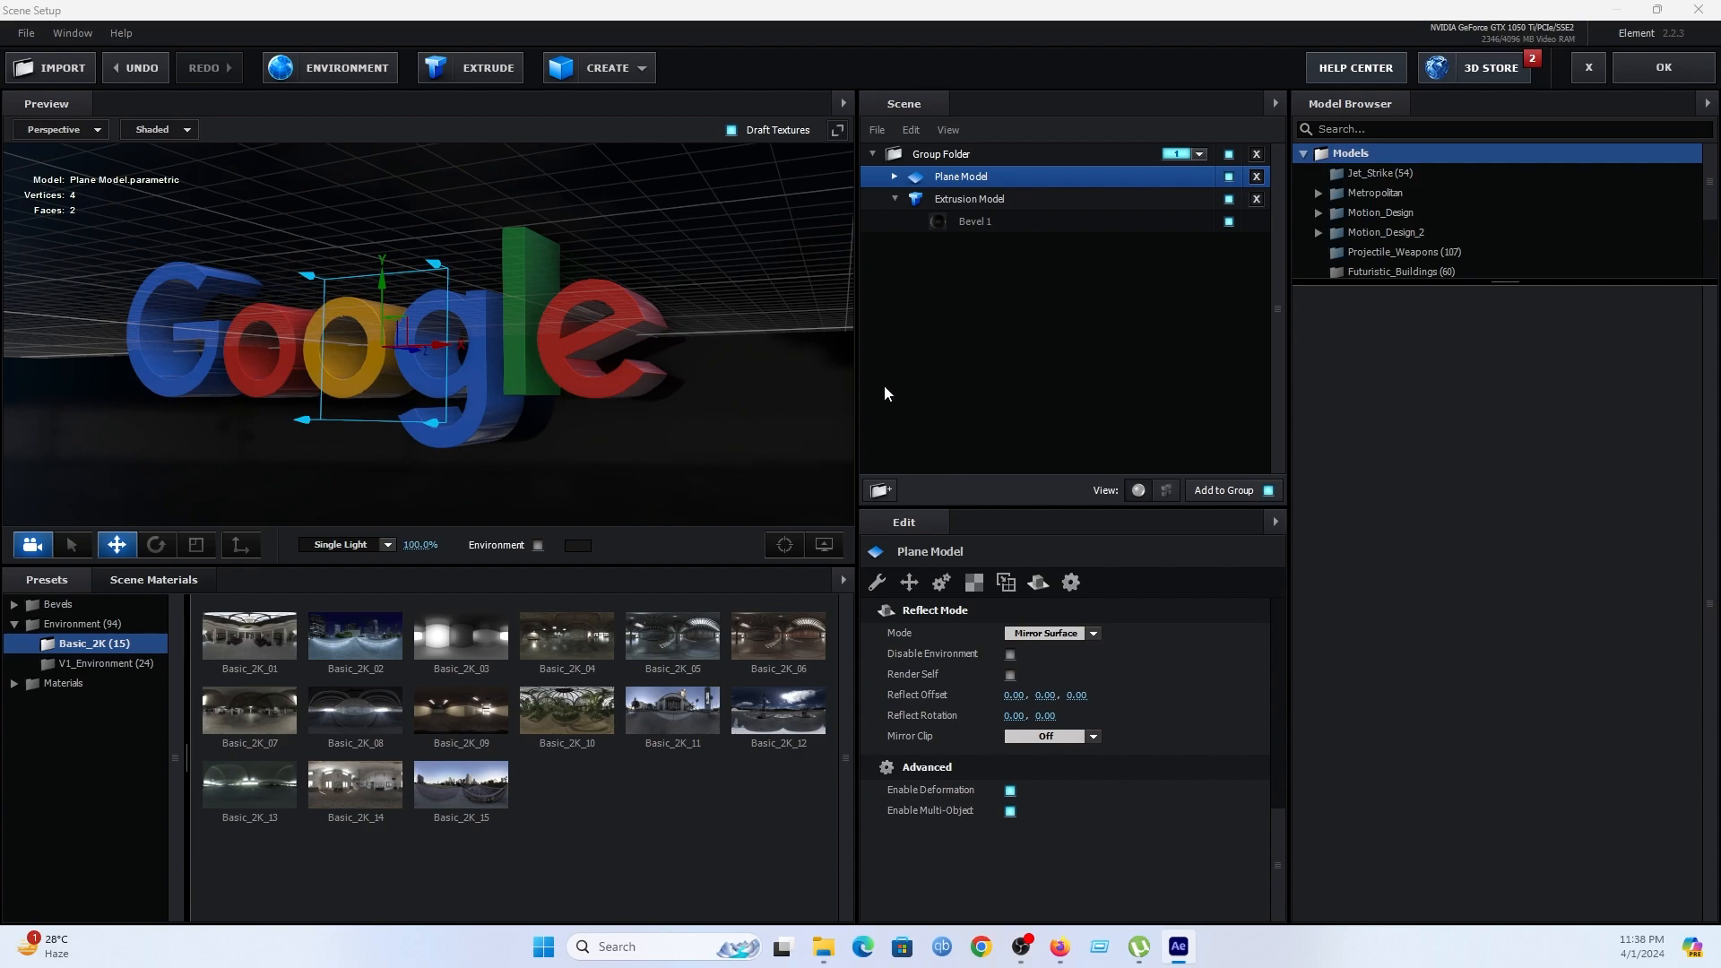
click(1646, 68)
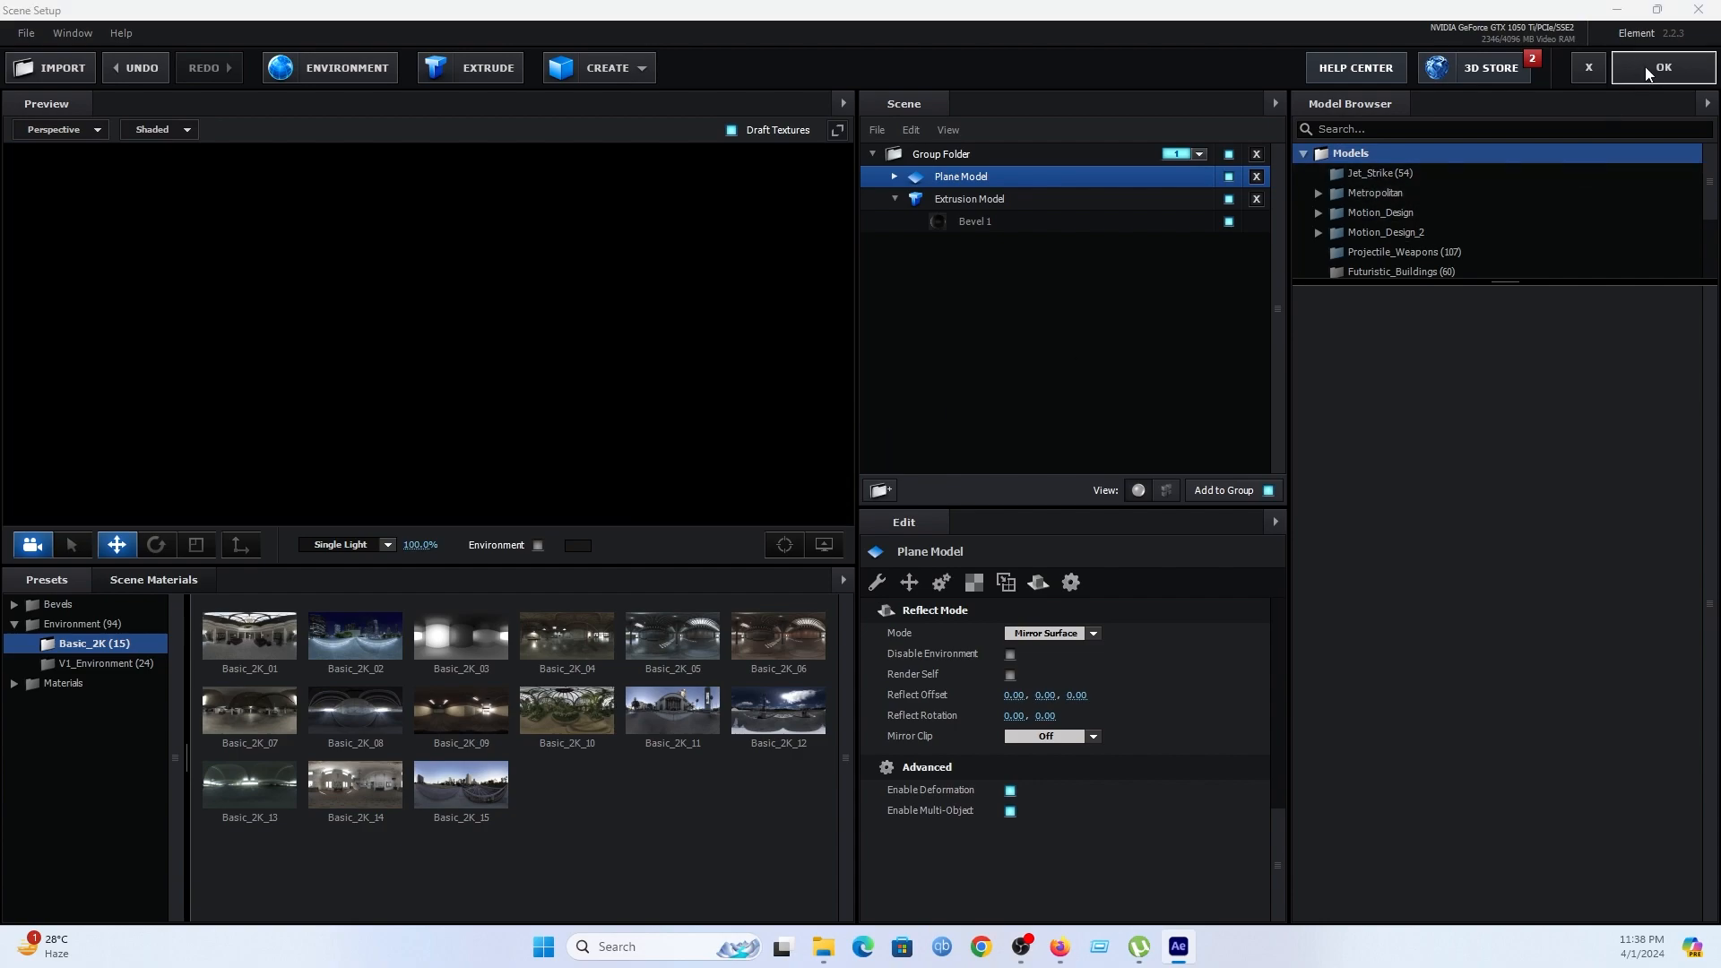
scroll(1119, 389, down, 2)
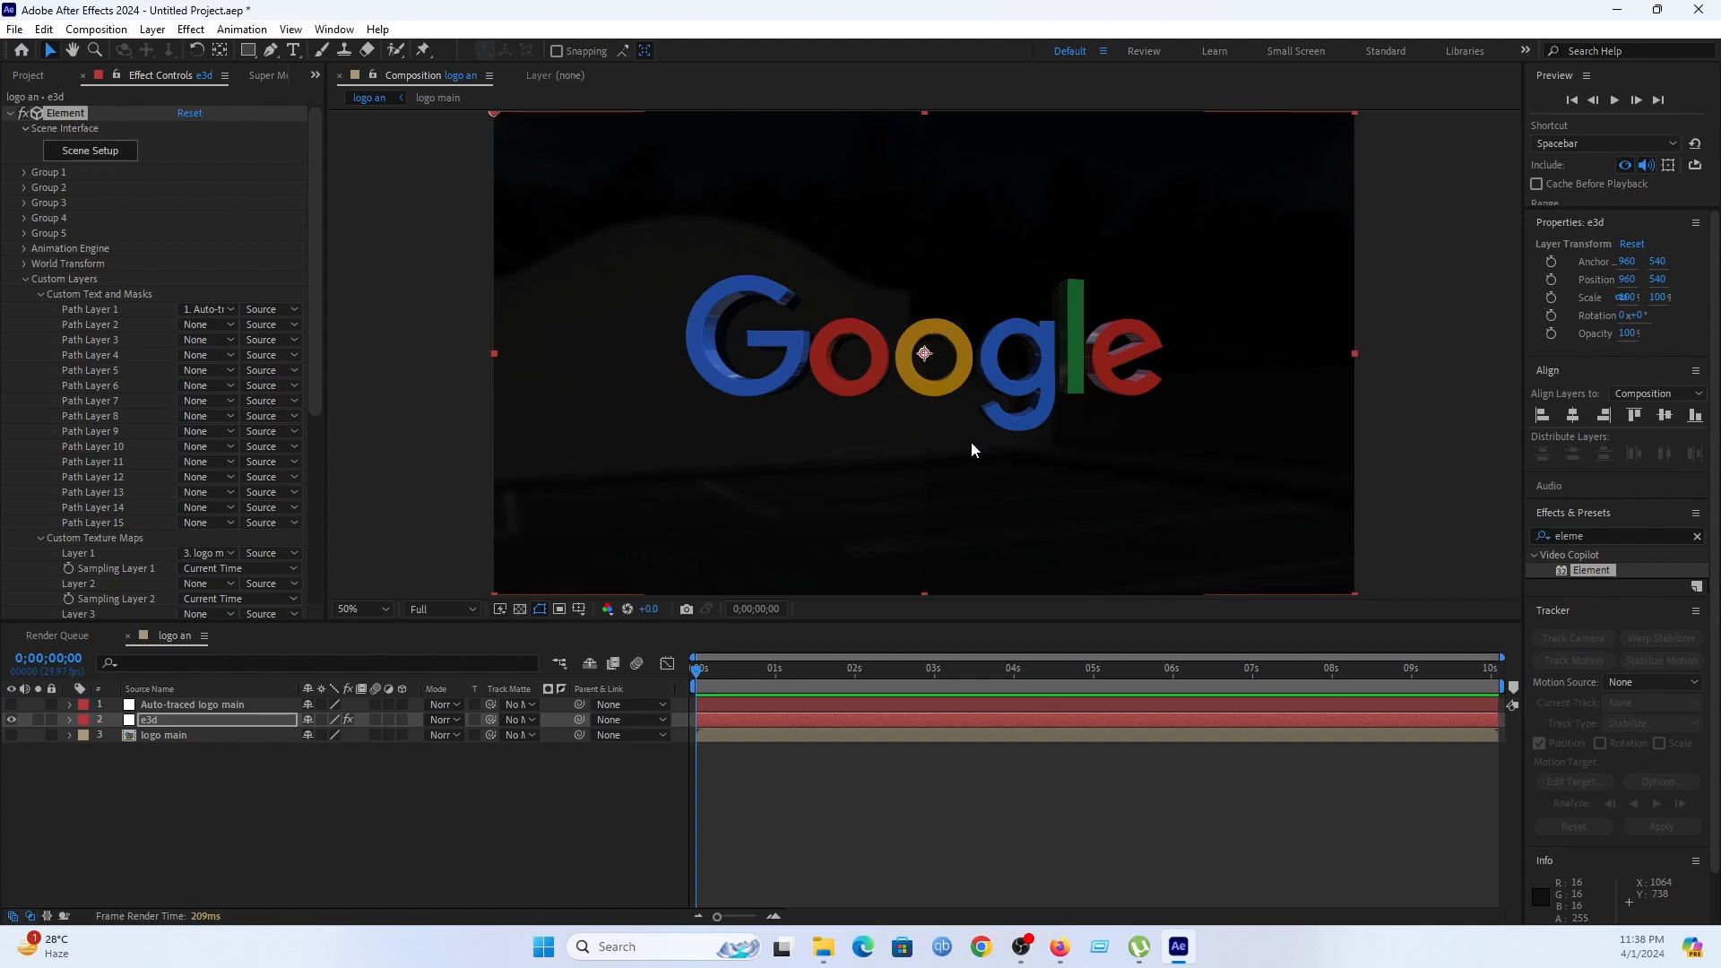
Add a two-node camera with the 35mm preset to the logo an composition.
right_click(485, 793)
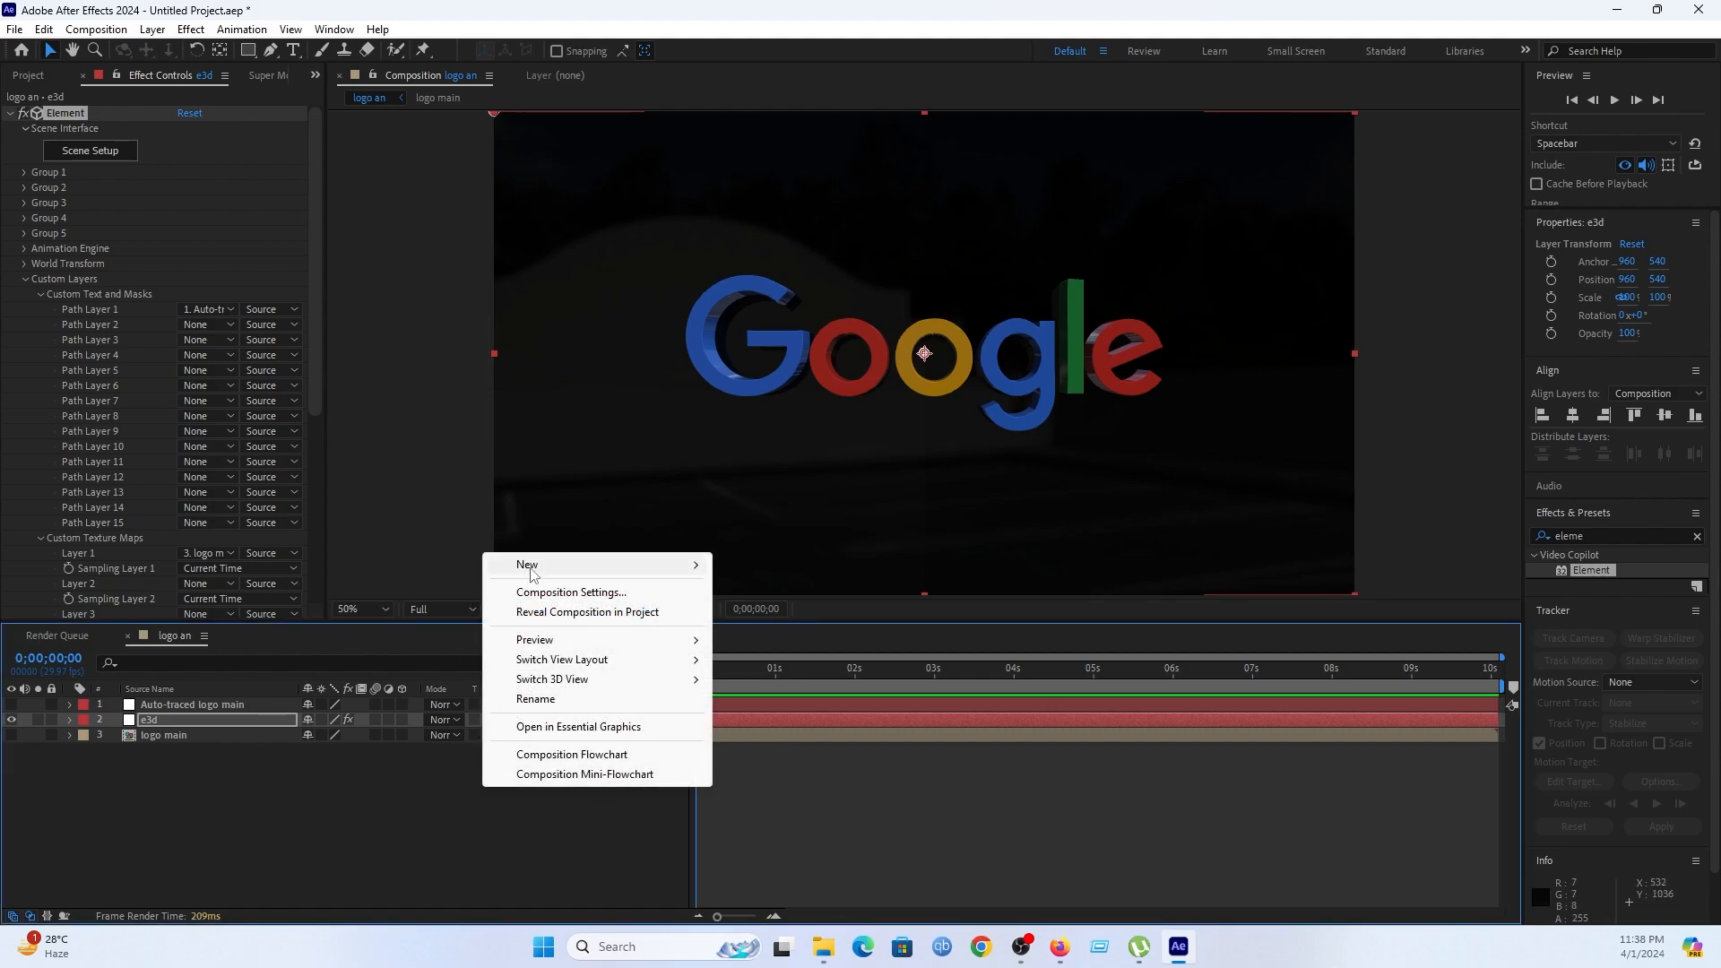
mouse_move(532, 572)
click(763, 652)
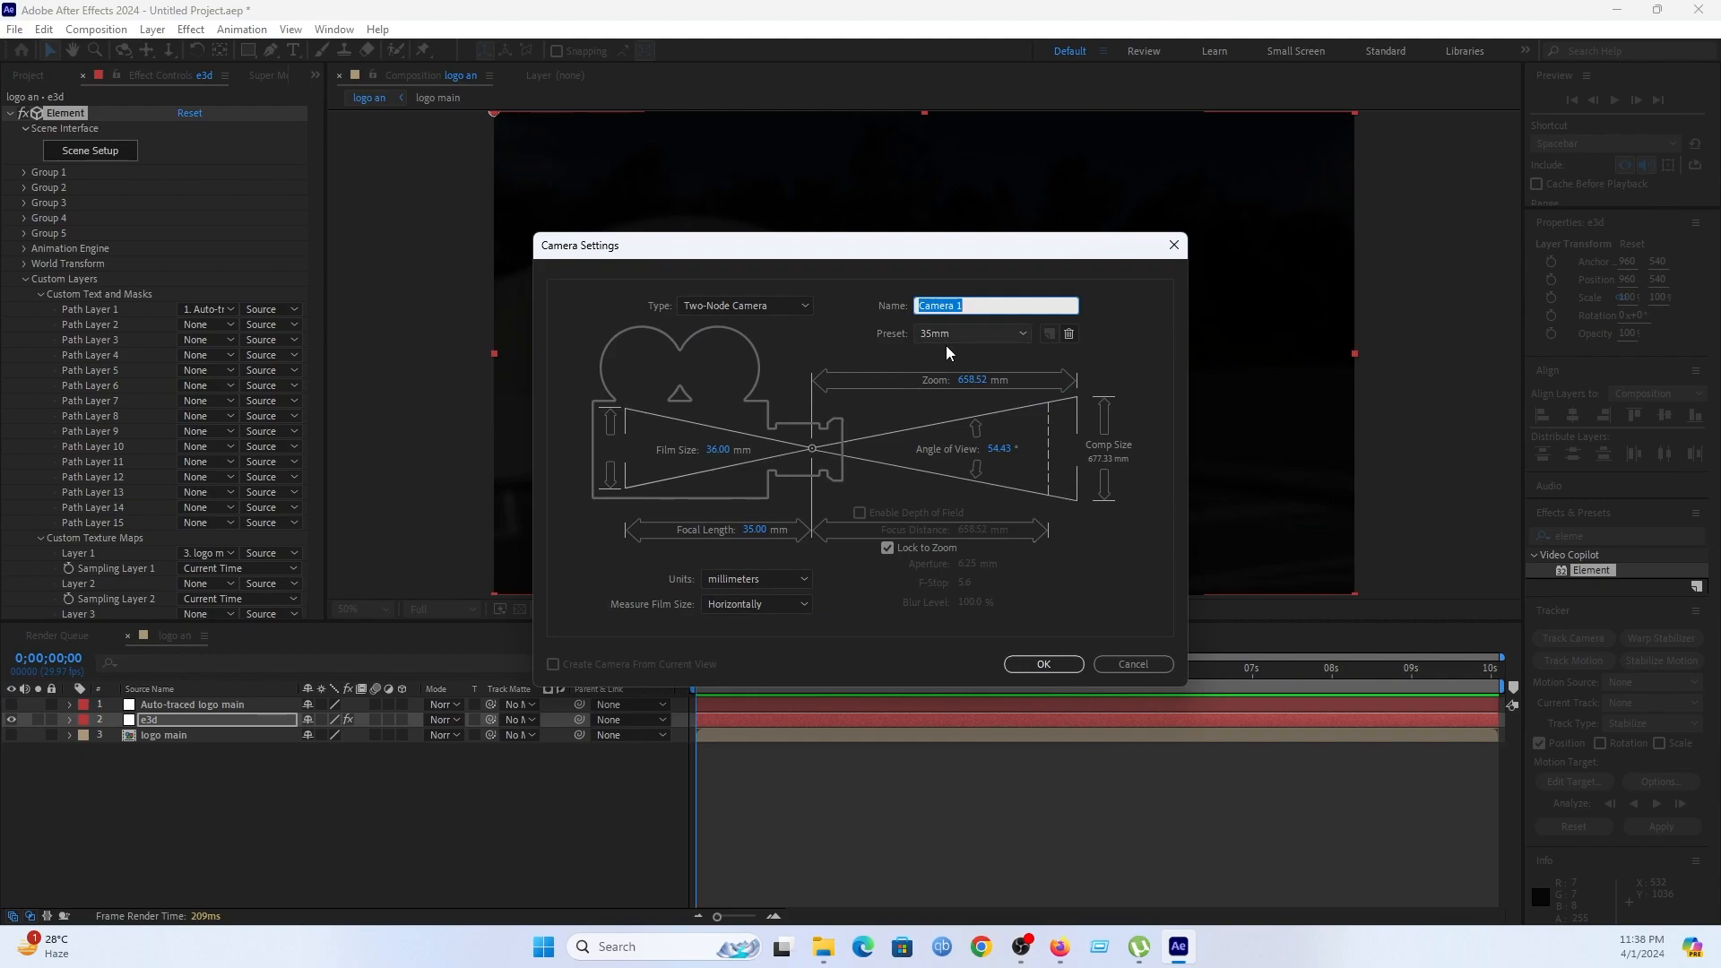
click(1044, 664)
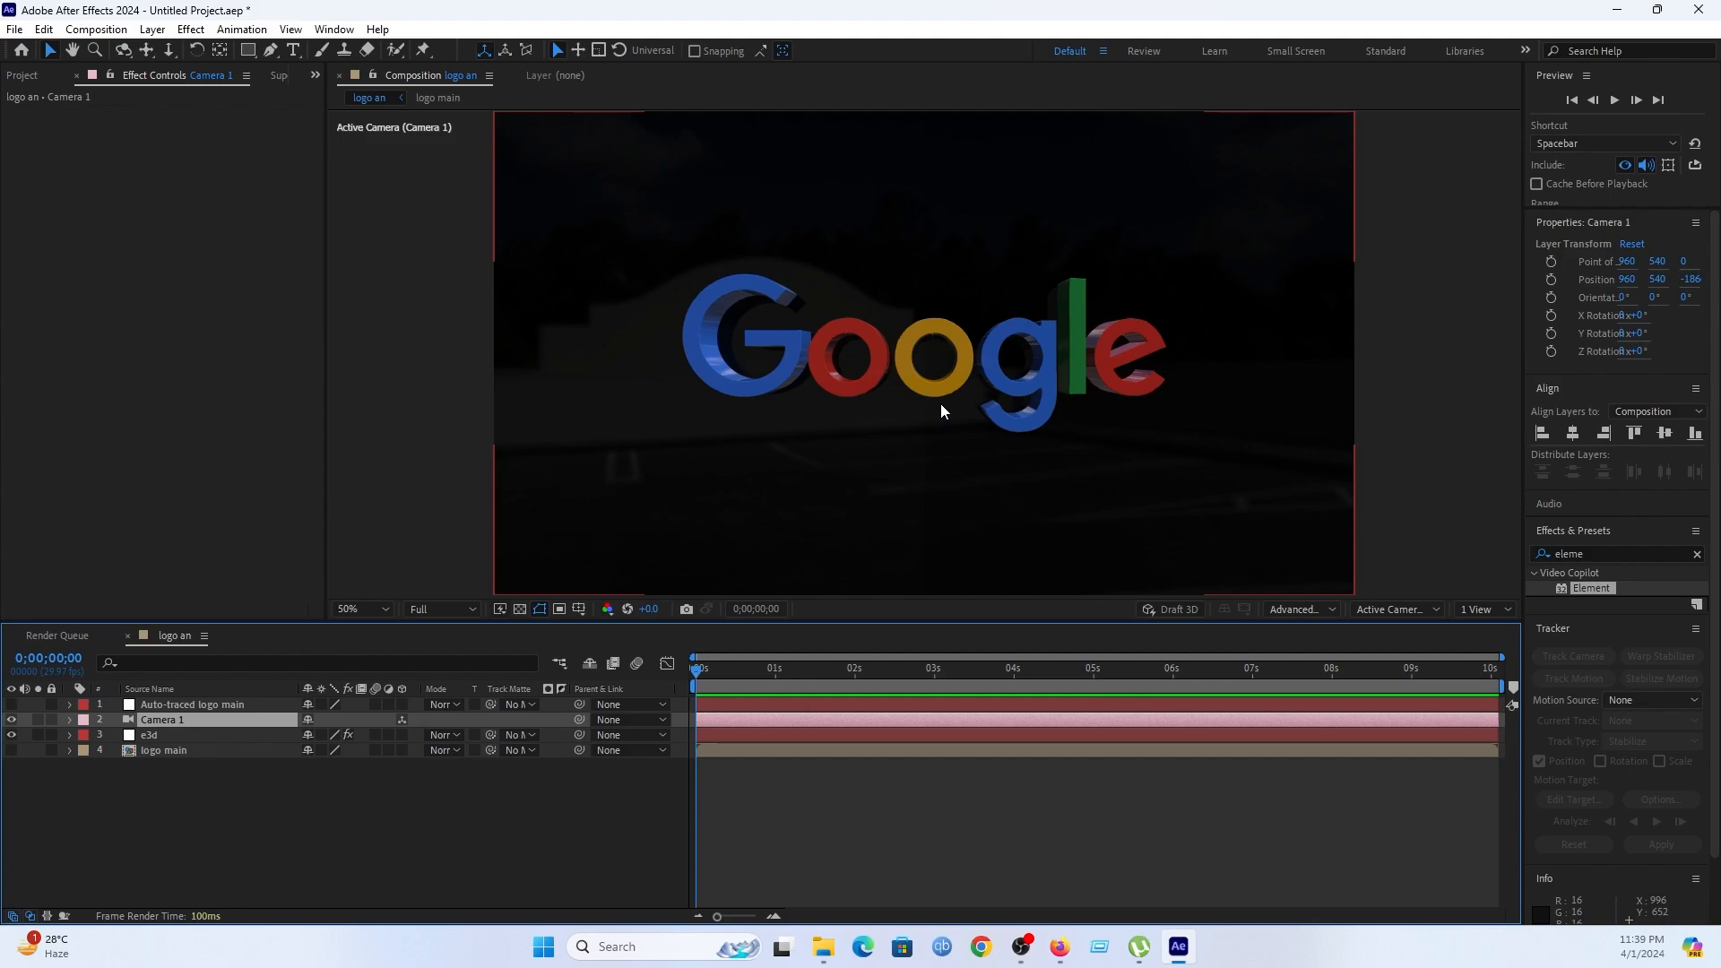
Orbit the camera around the logo to test the 3D view, undo the orbit and keep the camera closer to the logo.
key(c)
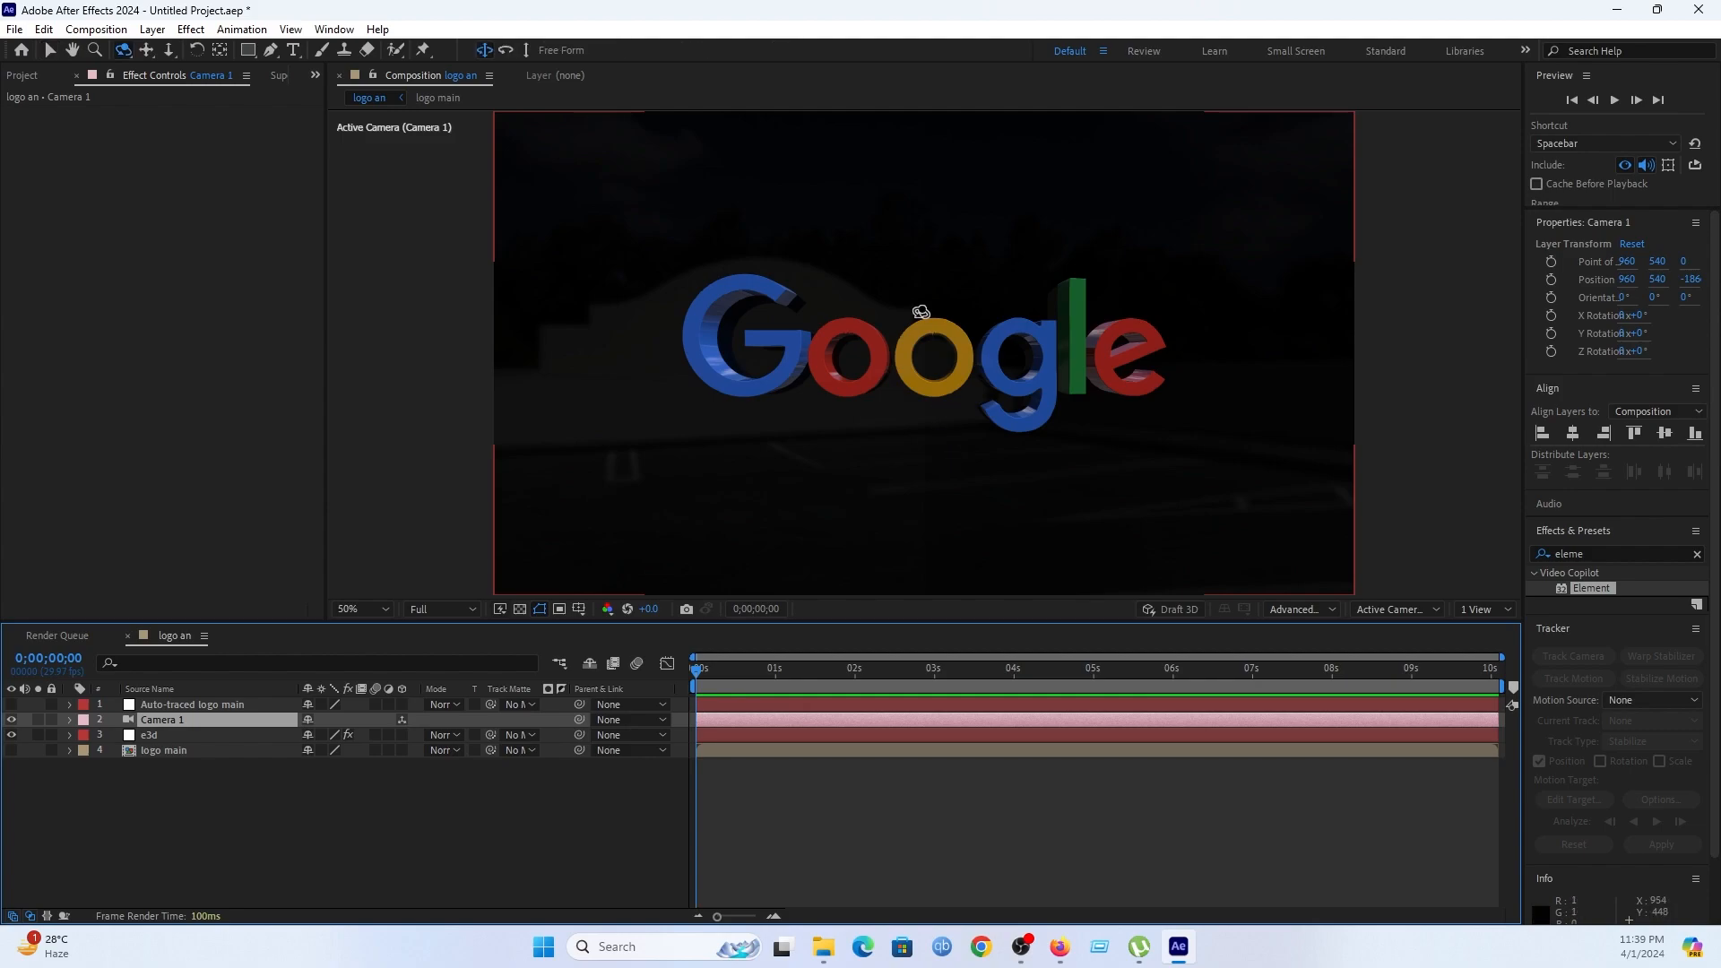
drag(925, 403, 965, 344)
key(ctrl+z)
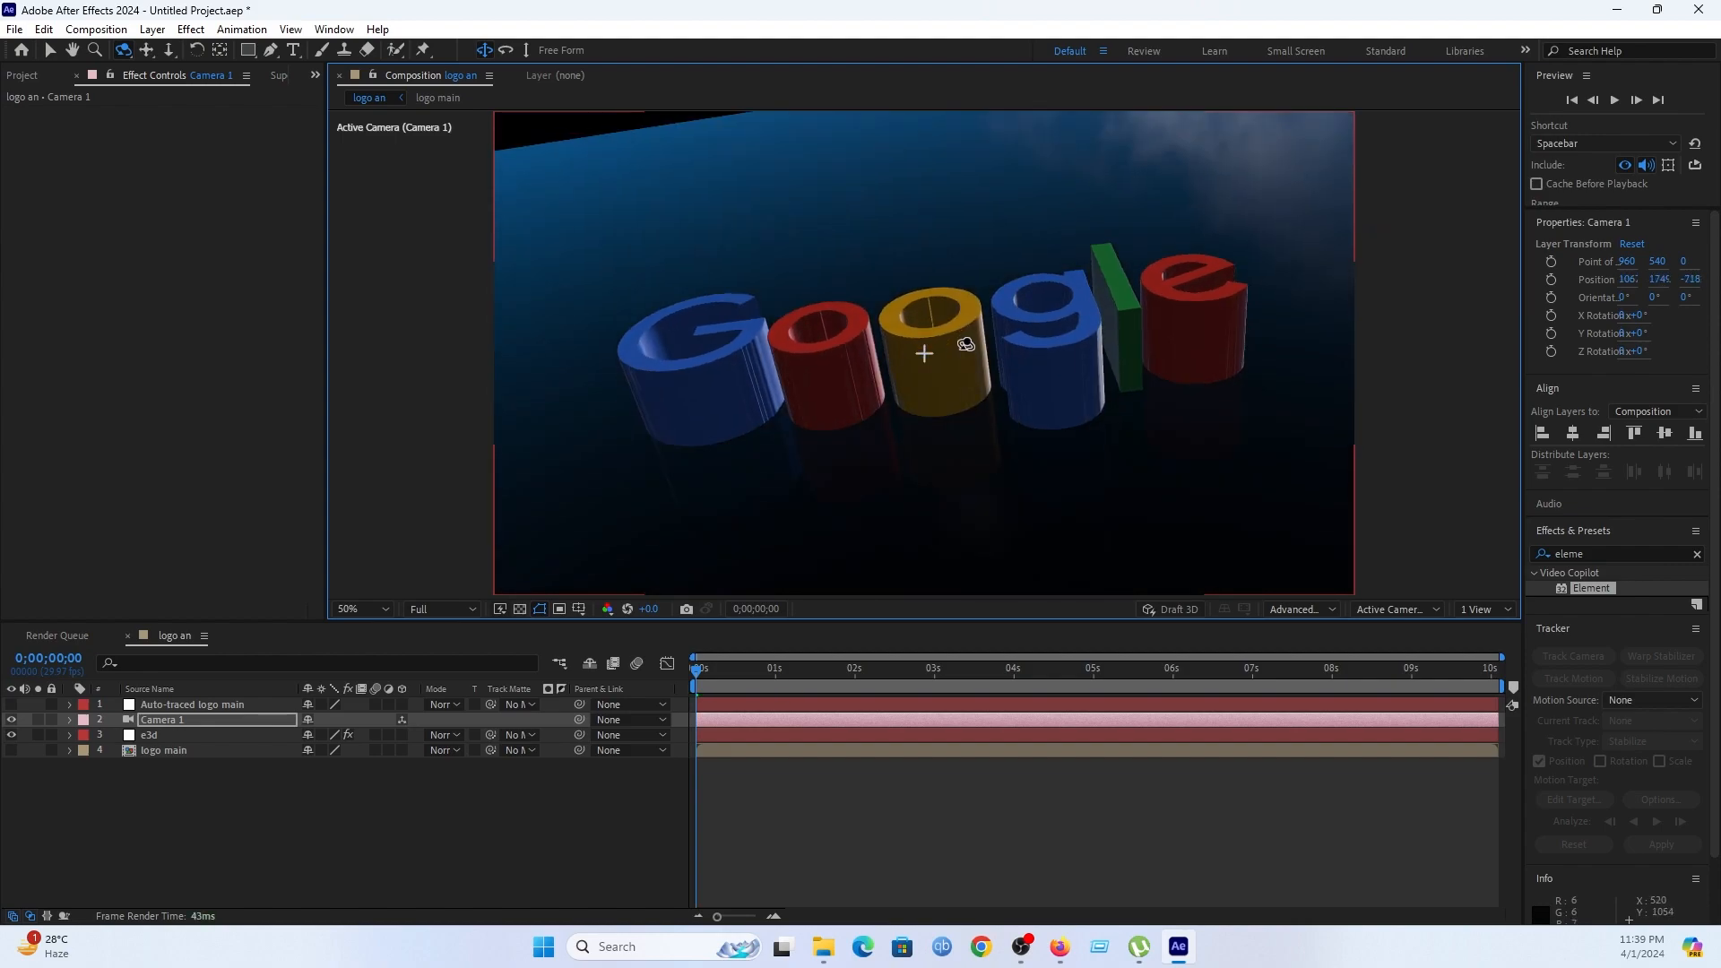
key(ctrl+z)
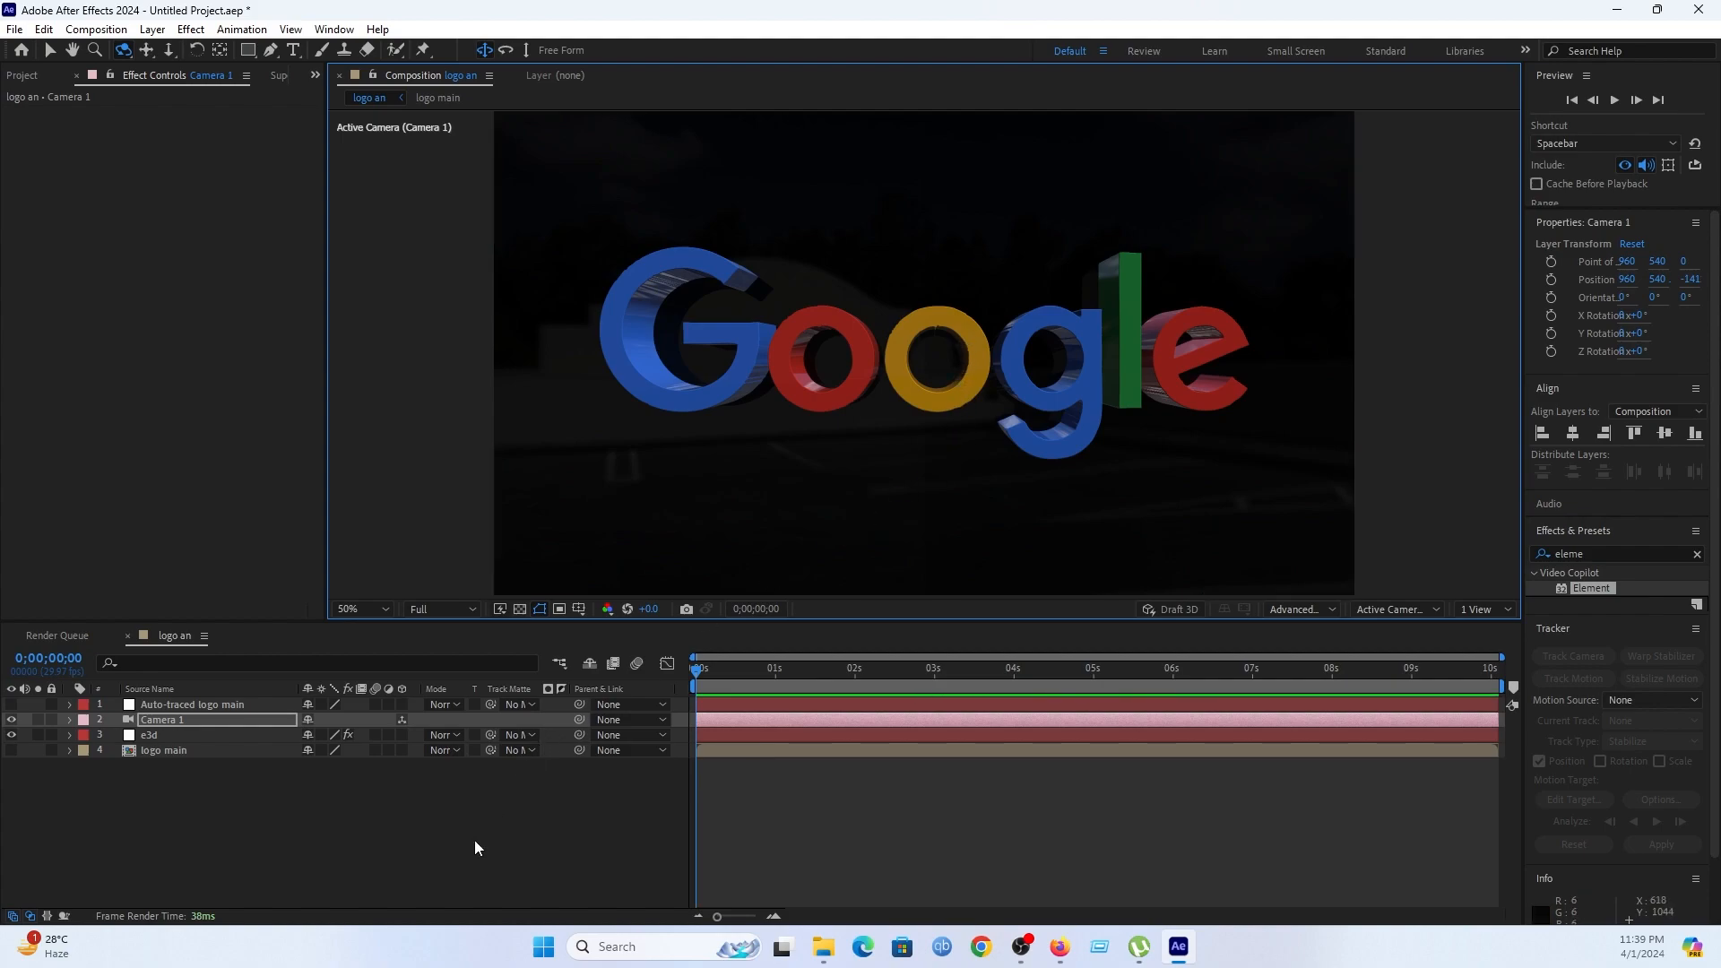
Add a null object to the composition and make it a 3D layer.
right_click(380, 818)
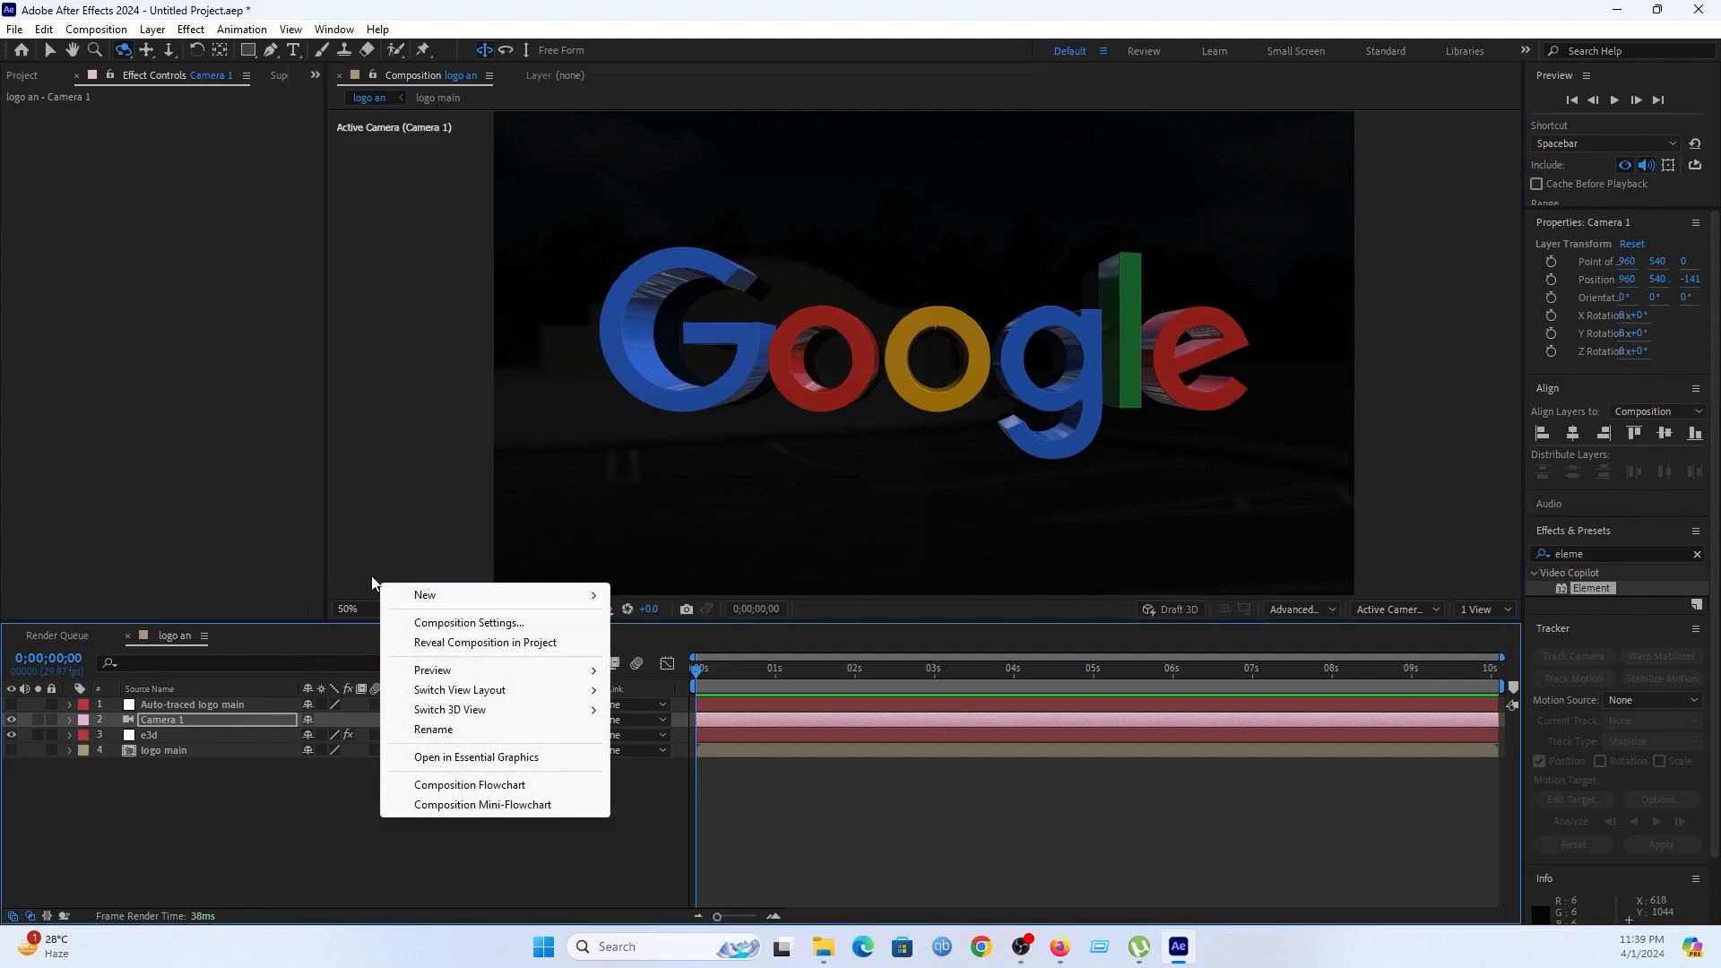
mouse_move(408, 599)
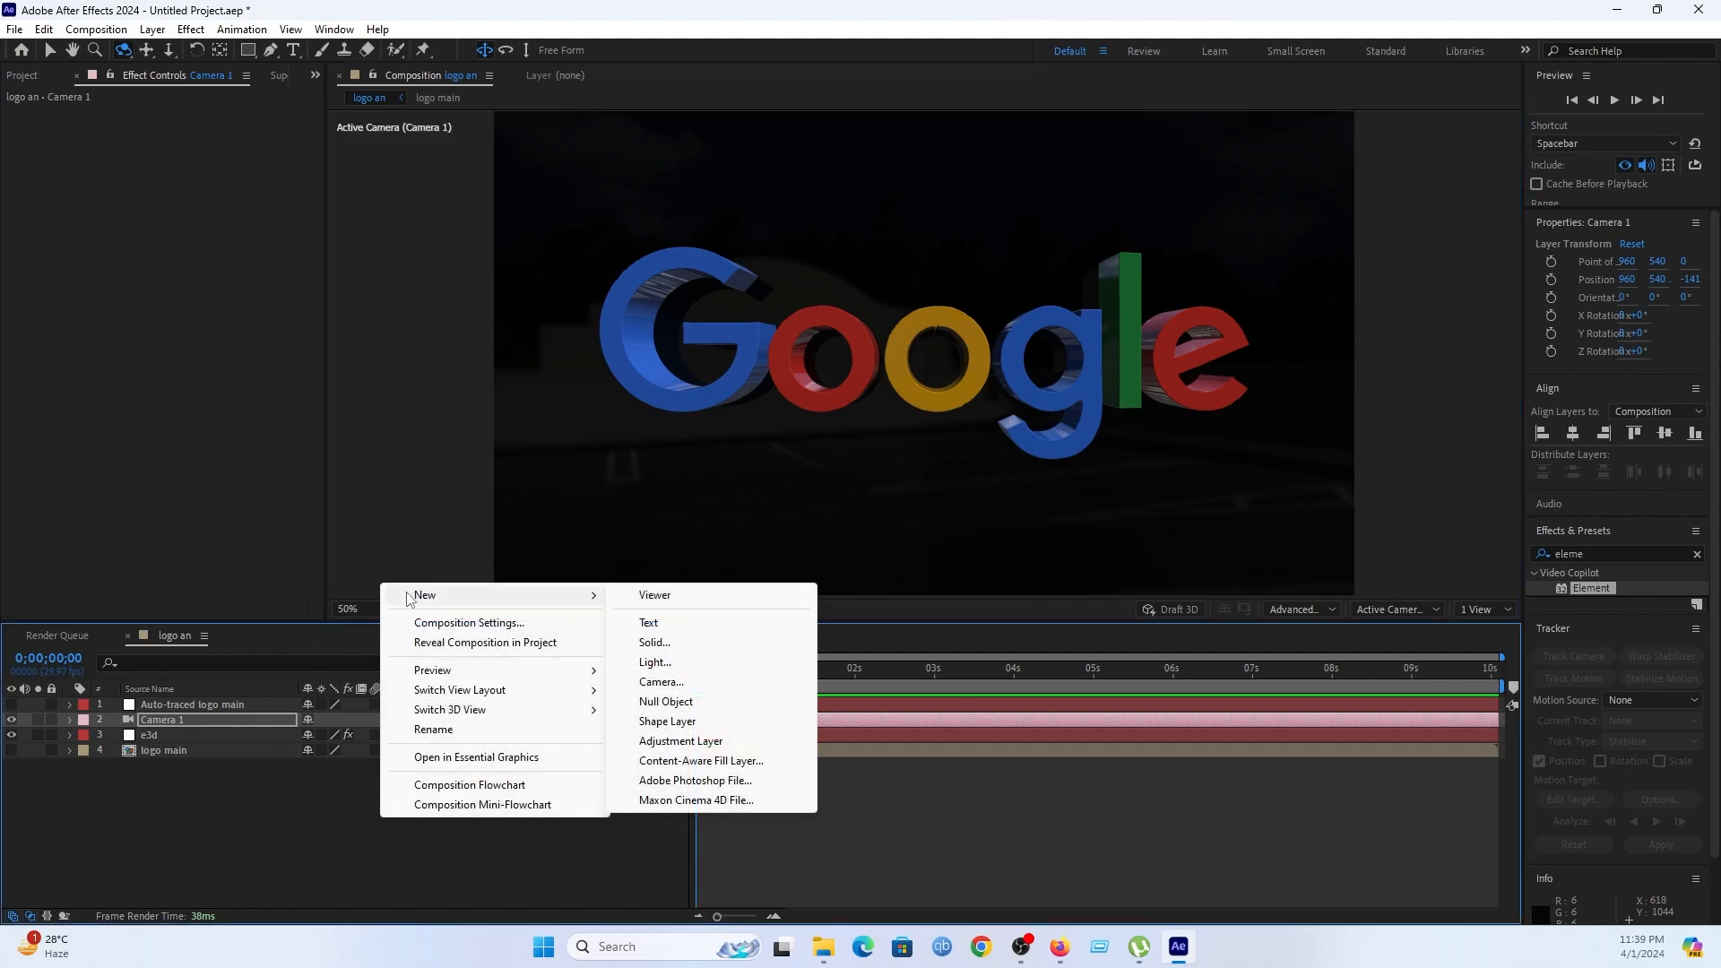
click(664, 702)
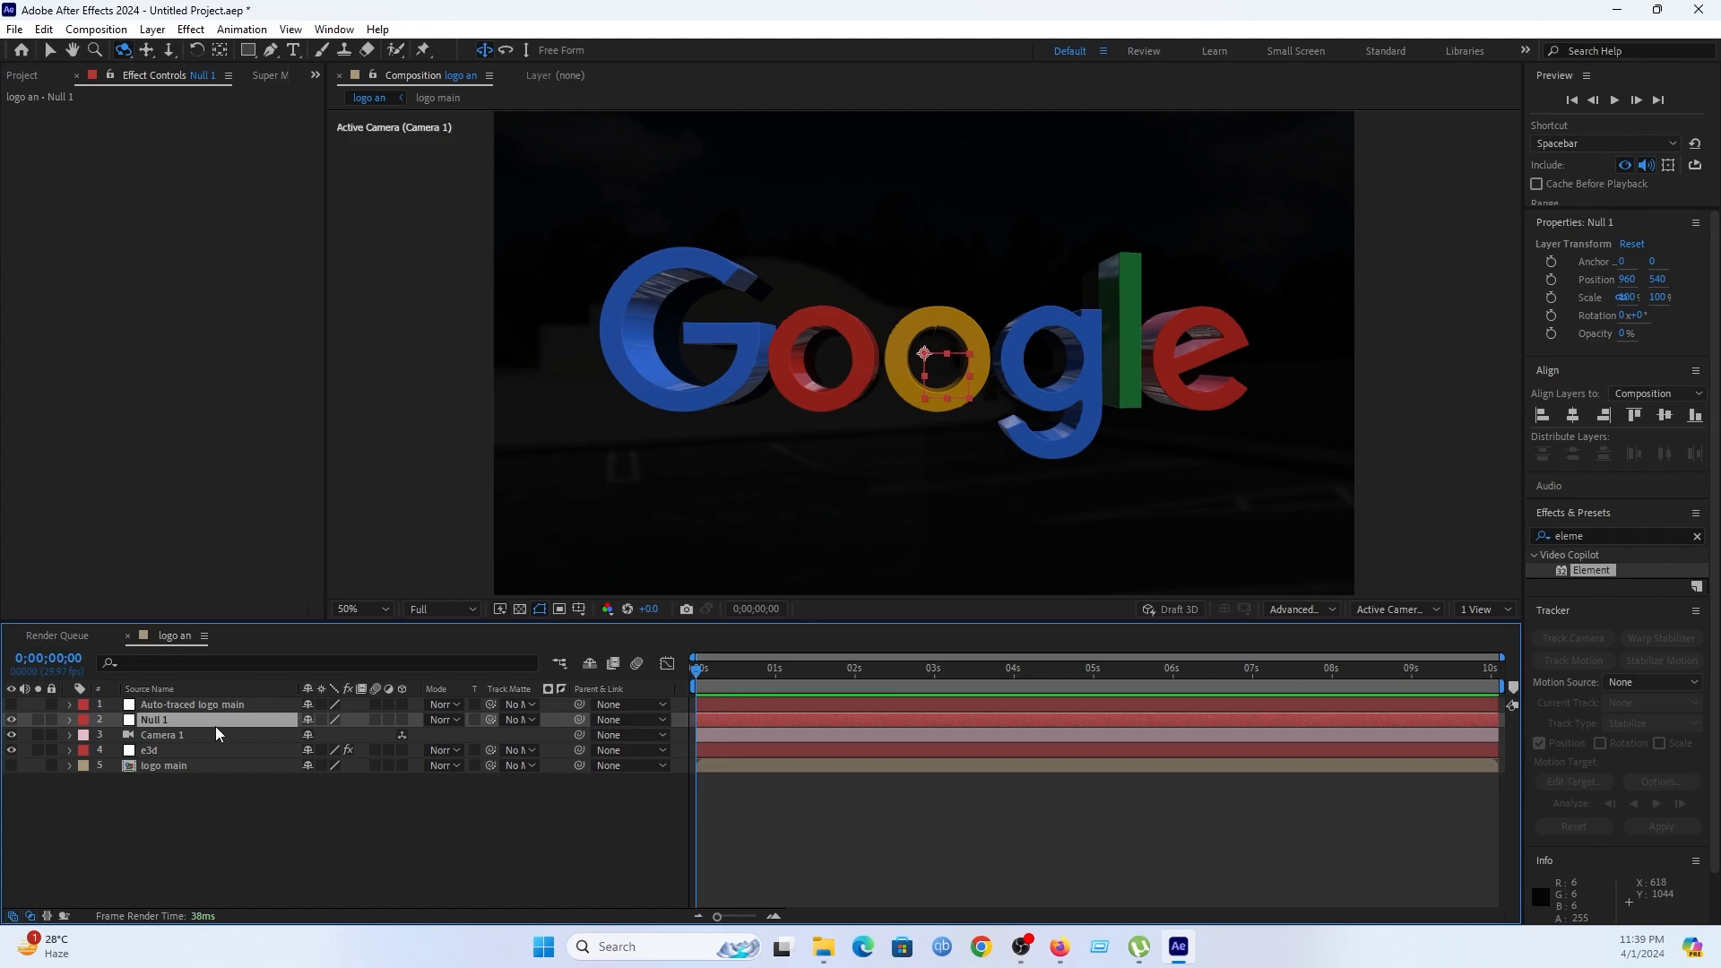
click(405, 723)
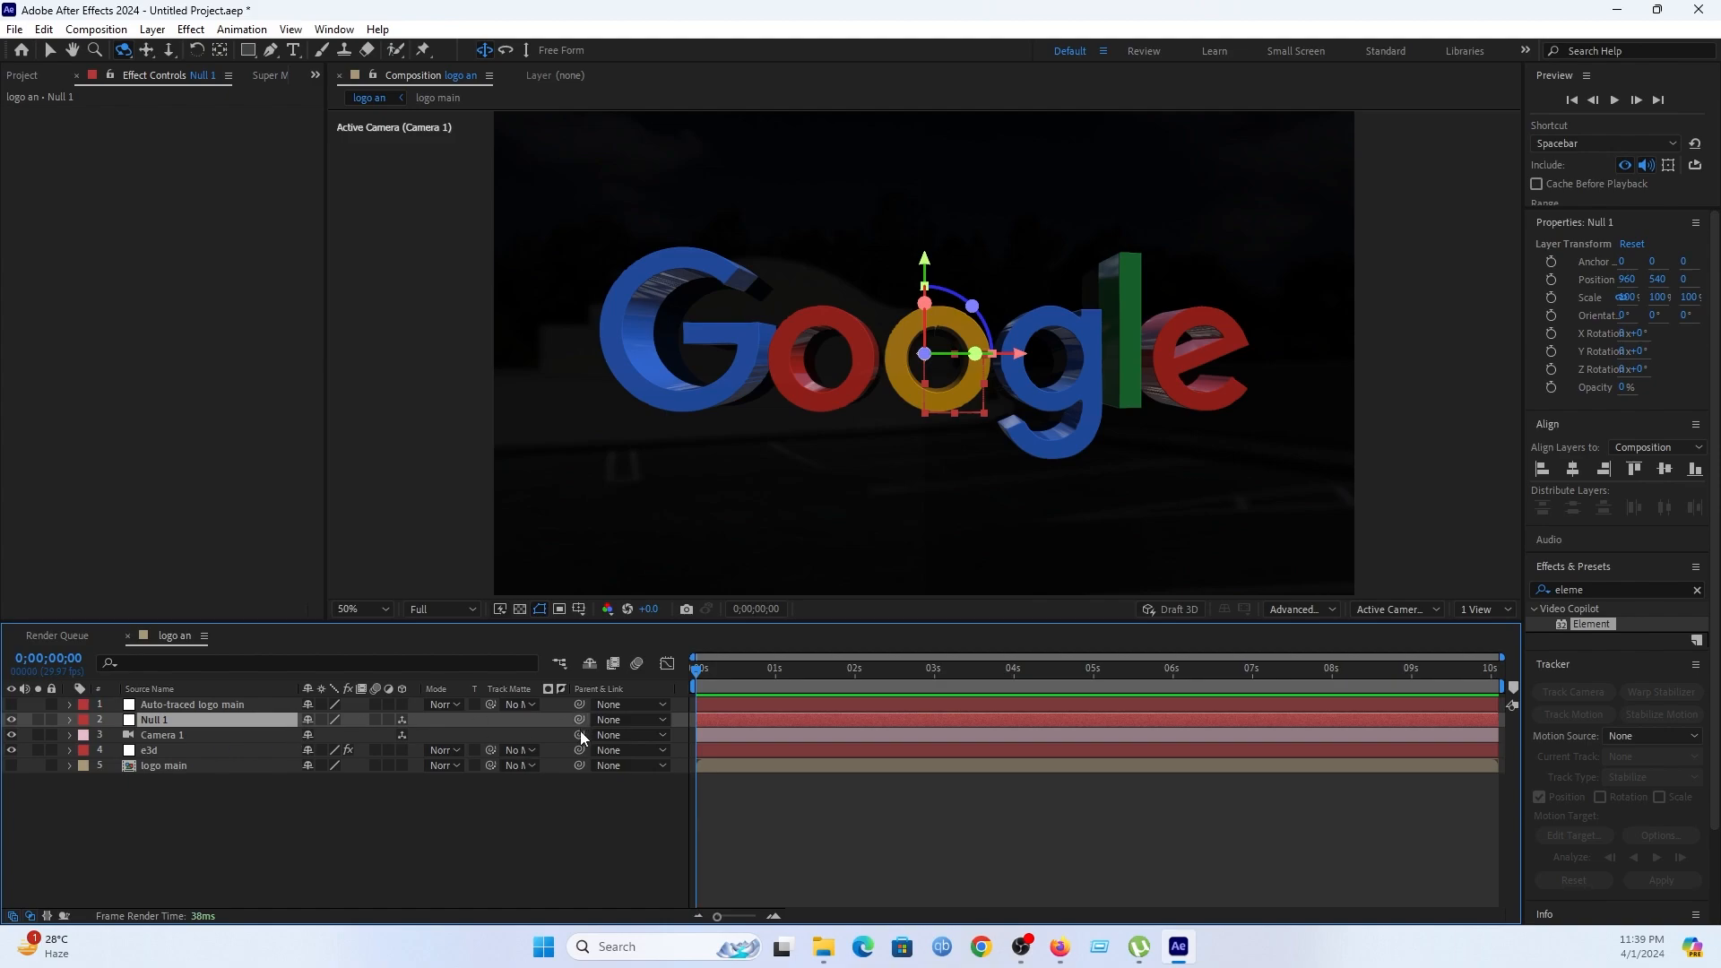
drag(580, 720, 238, 739)
key(p)
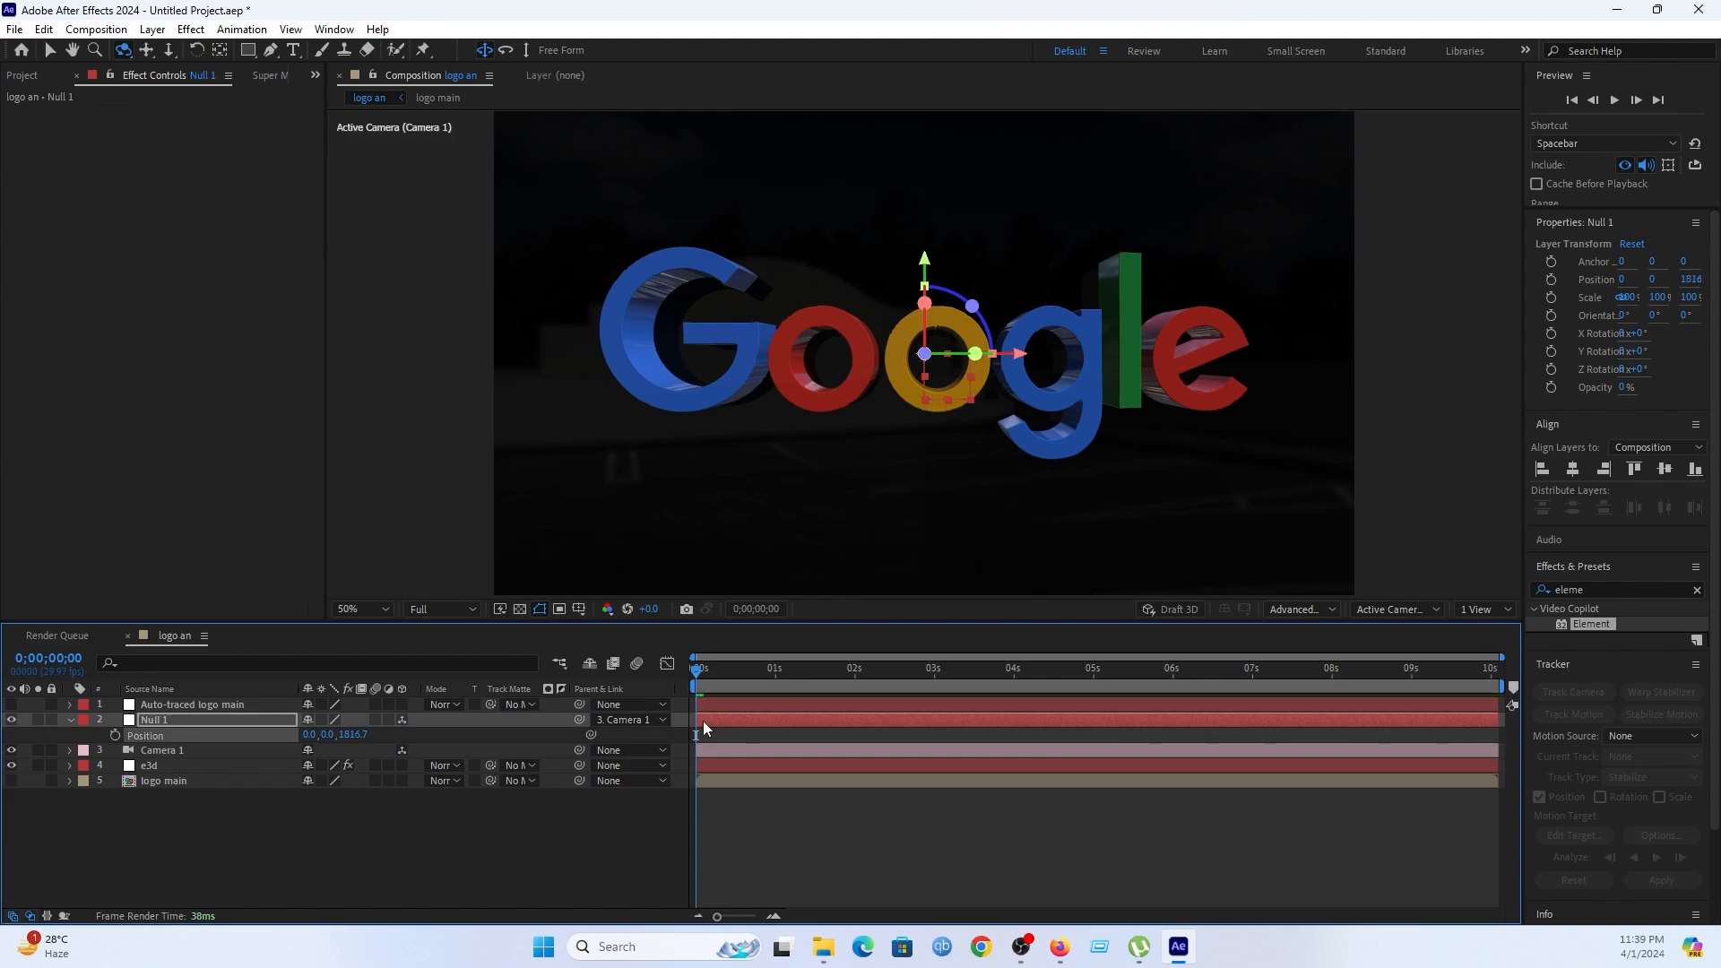
key(ctrl+z)
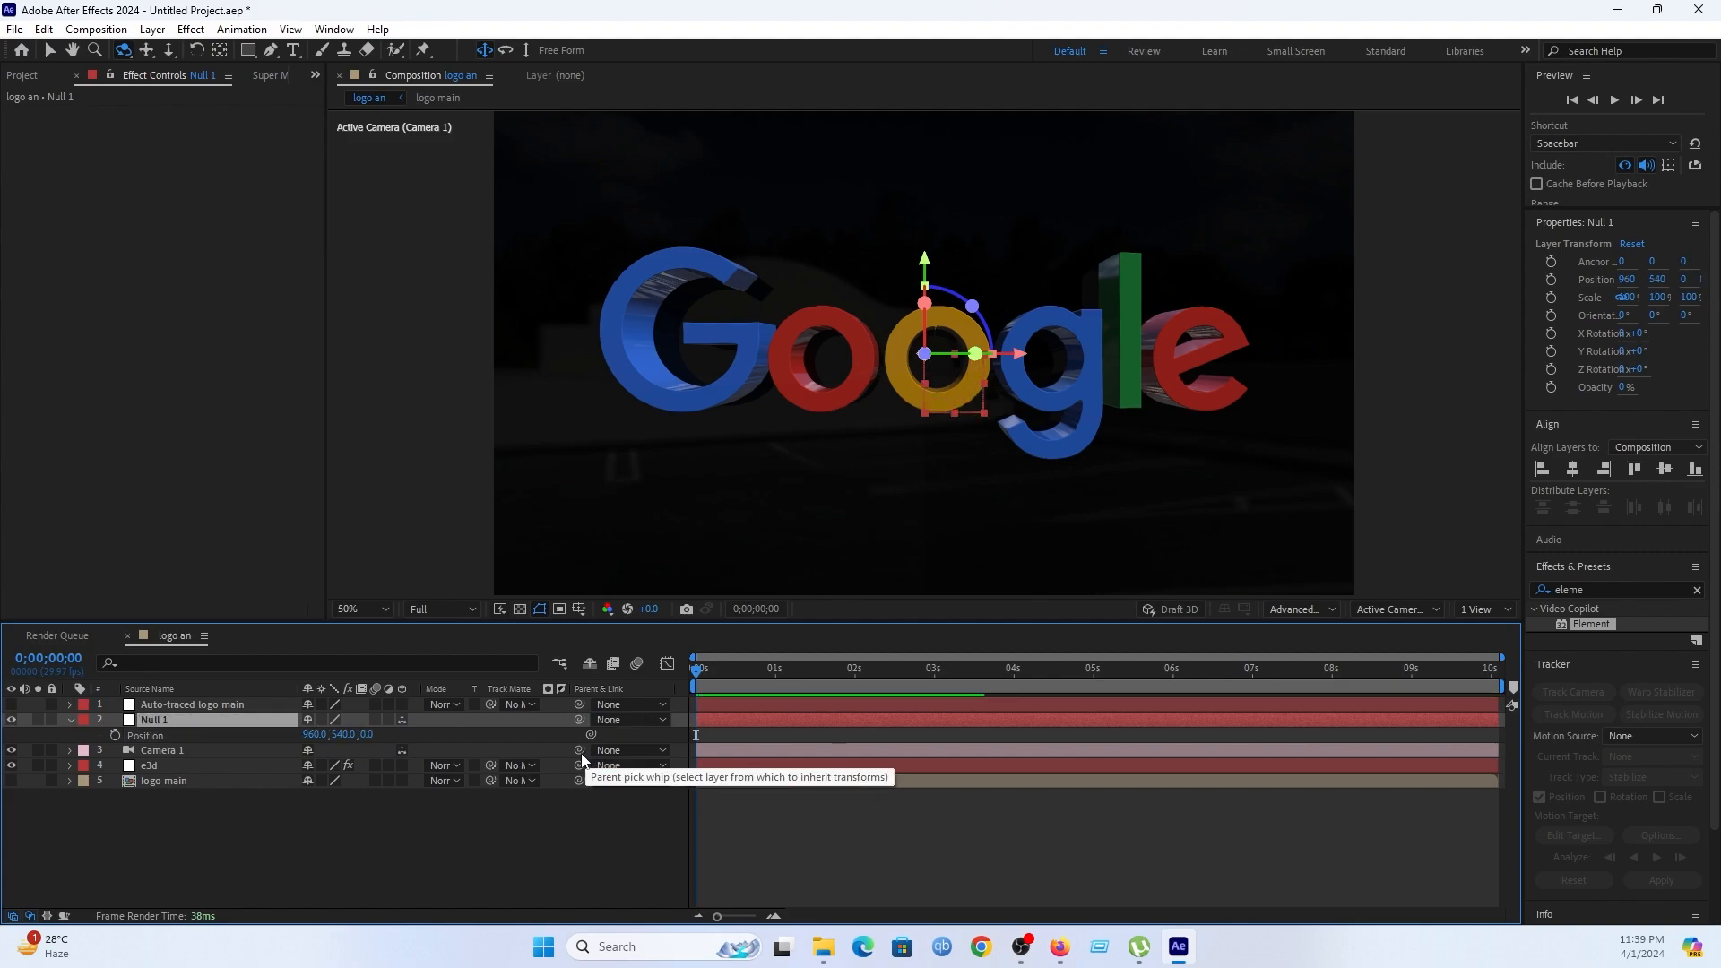
Parent Camera 1 to Null 1, test the link by shifting the null's Z position, and undo the shift.
drag(579, 750, 261, 717)
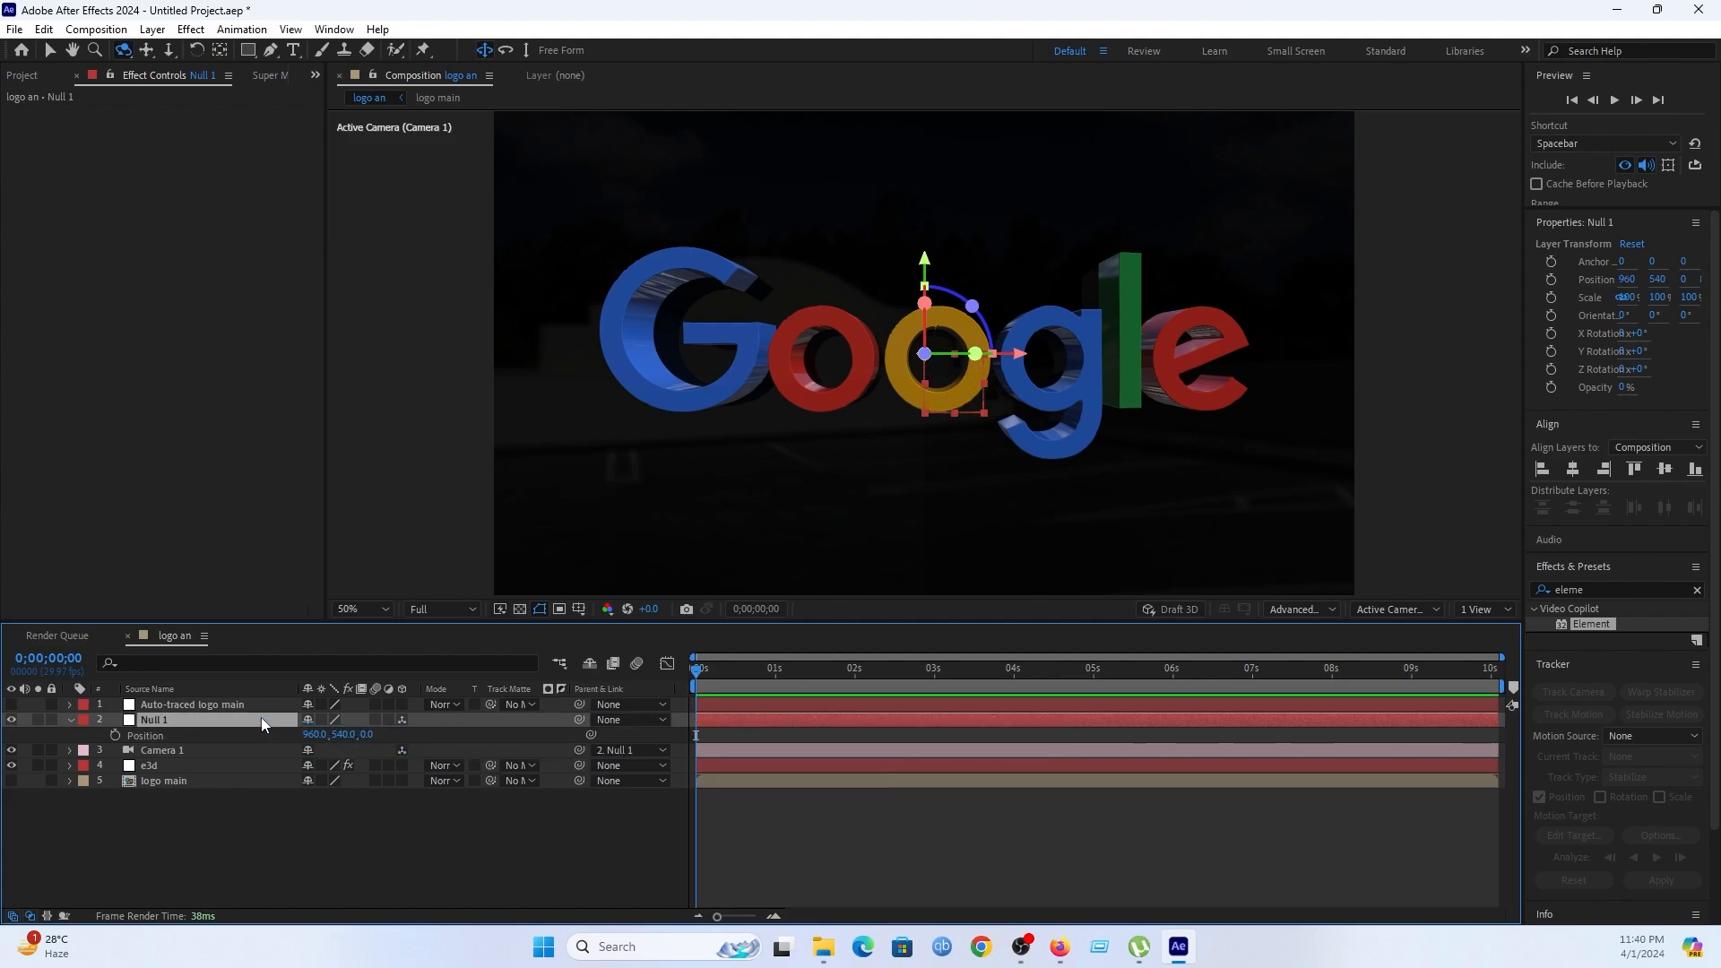
drag(366, 735, 409, 720)
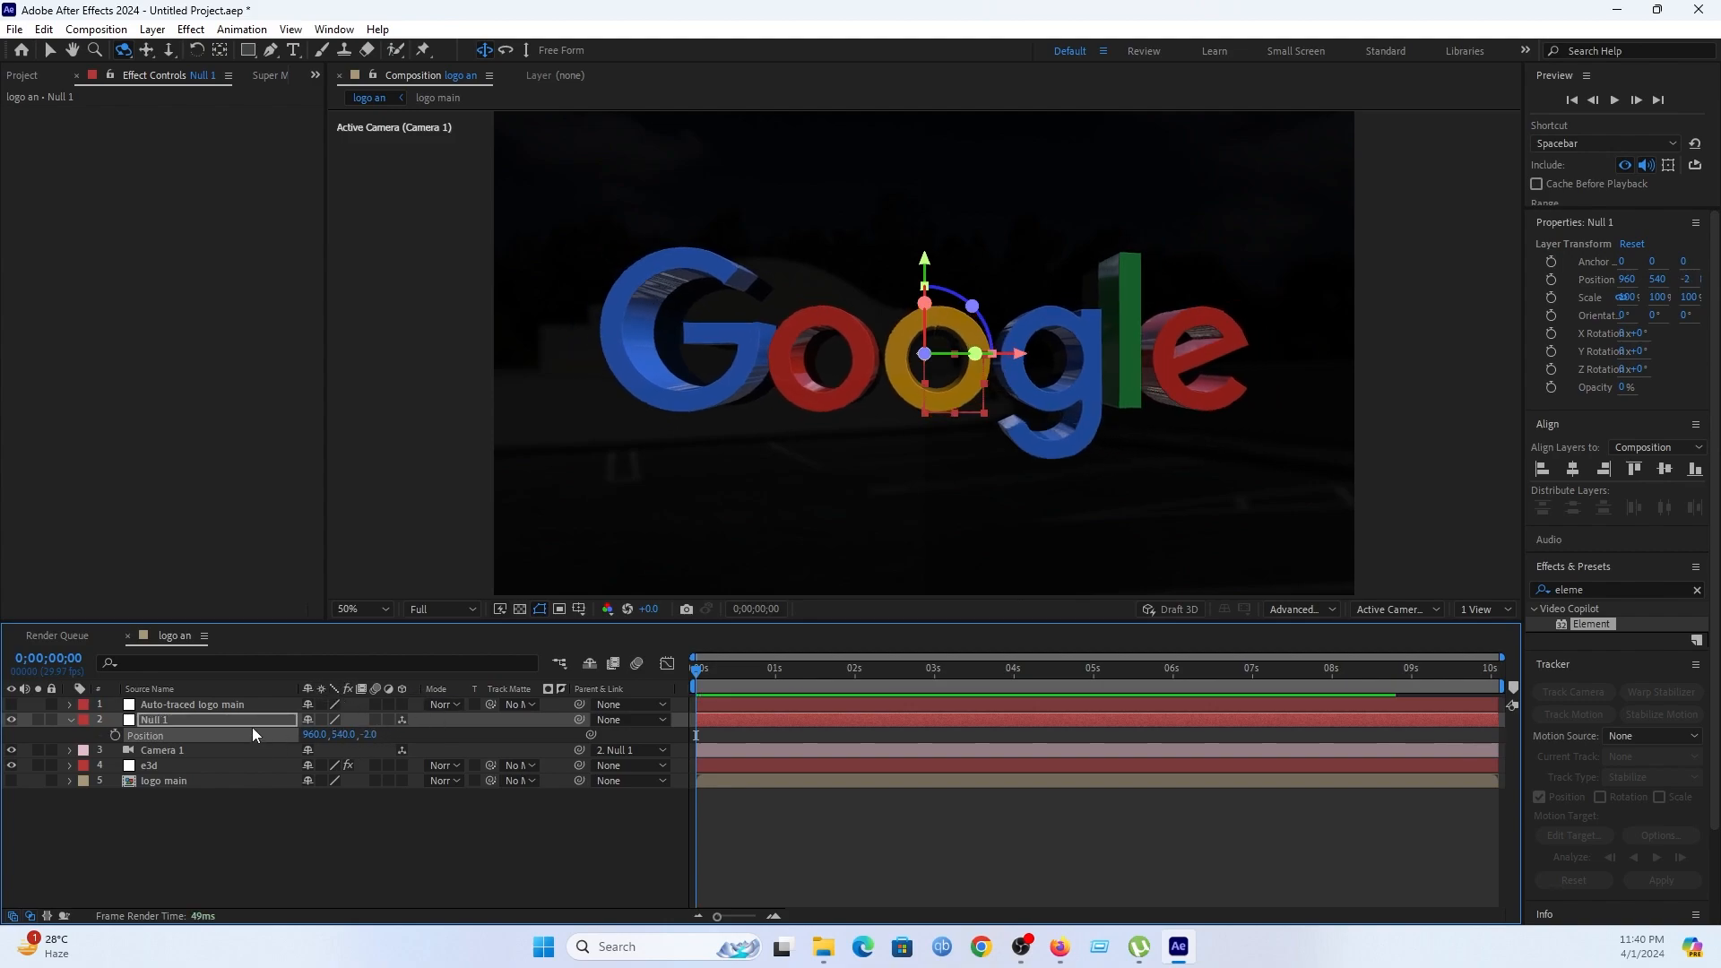
key(ctrl+z)
Try rotating Null 1 about its X and Y axes to swing the camera, and undo the test rotations.
key(r)
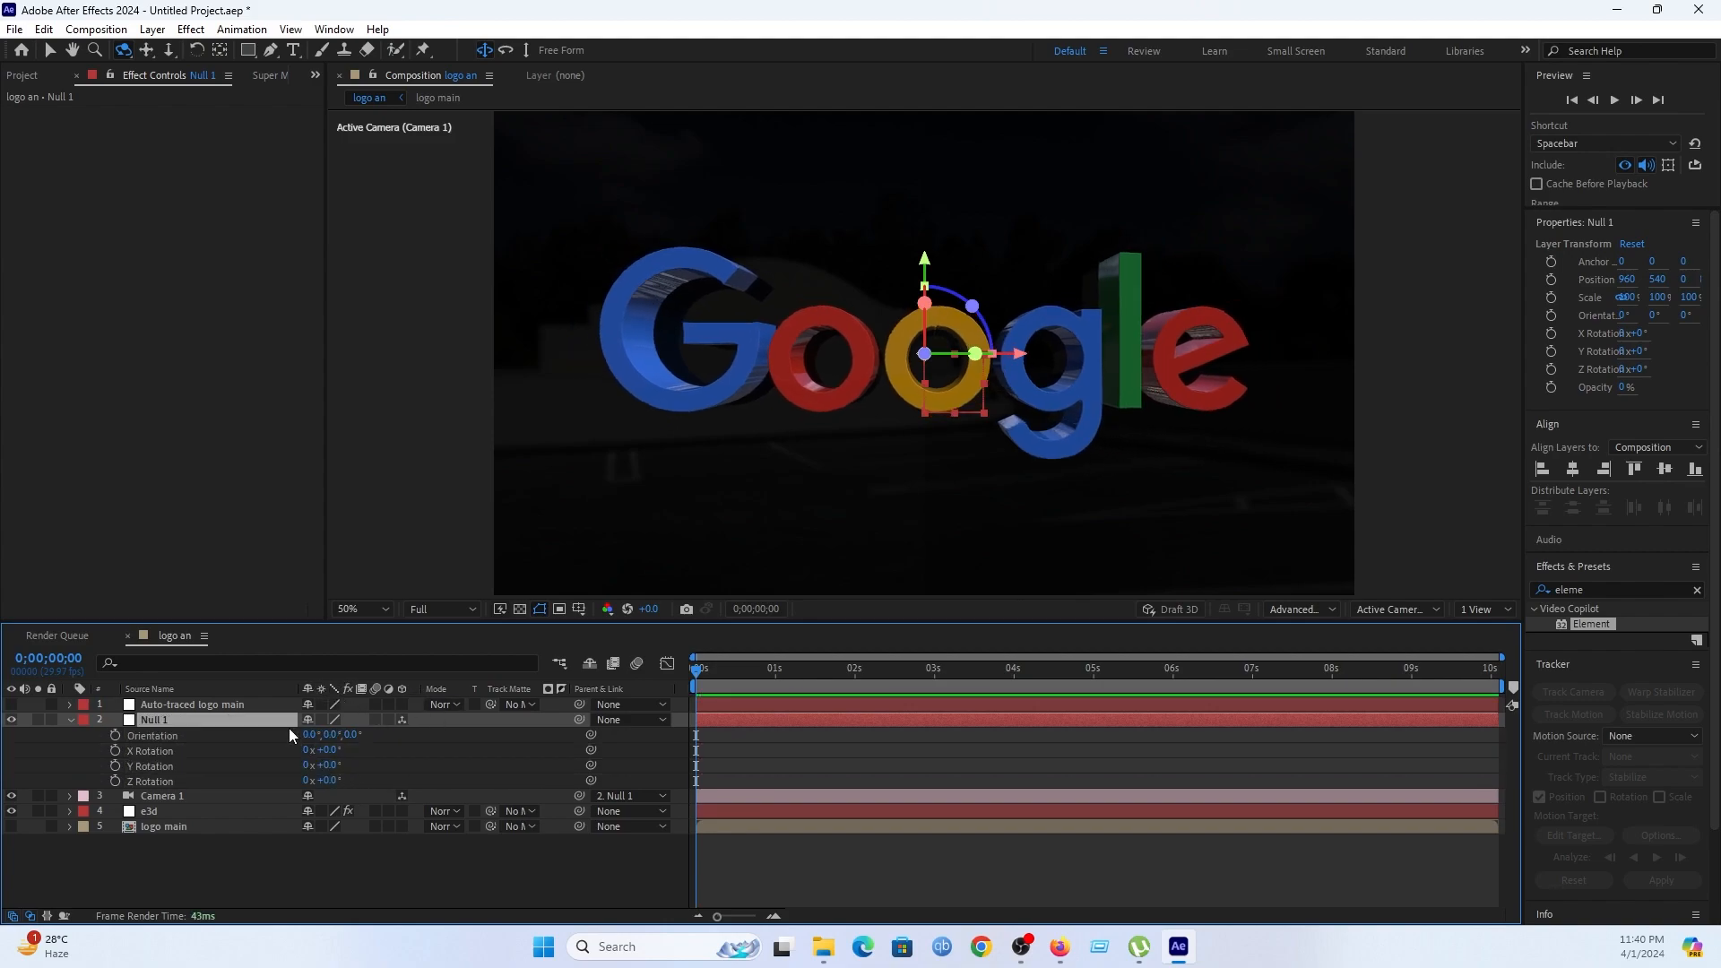
mouse_move(324, 766)
mouse_down()
mouse_move(394, 768)
mouse_move(294, 782)
mouse_move(319, 782)
mouse_move(303, 787)
mouse_move(342, 749)
mouse_move(394, 749)
mouse_move(302, 758)
mouse_up()
key(ctrl+z)
key(ctrl+z)
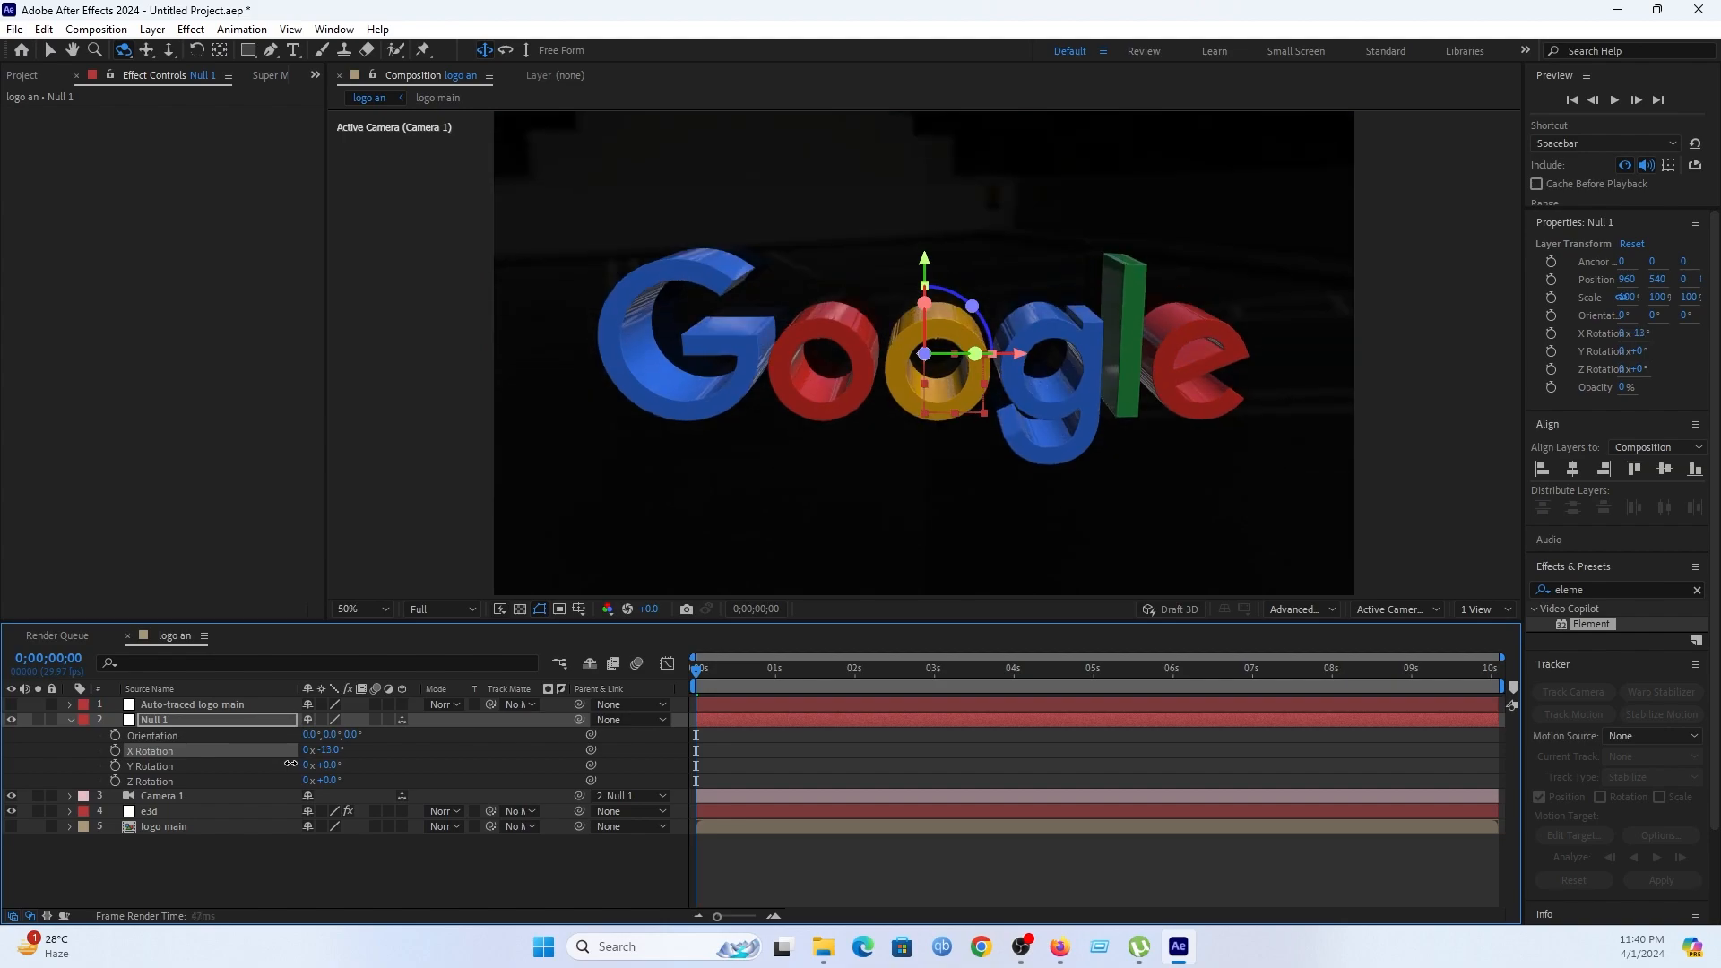
key(ctrl+z)
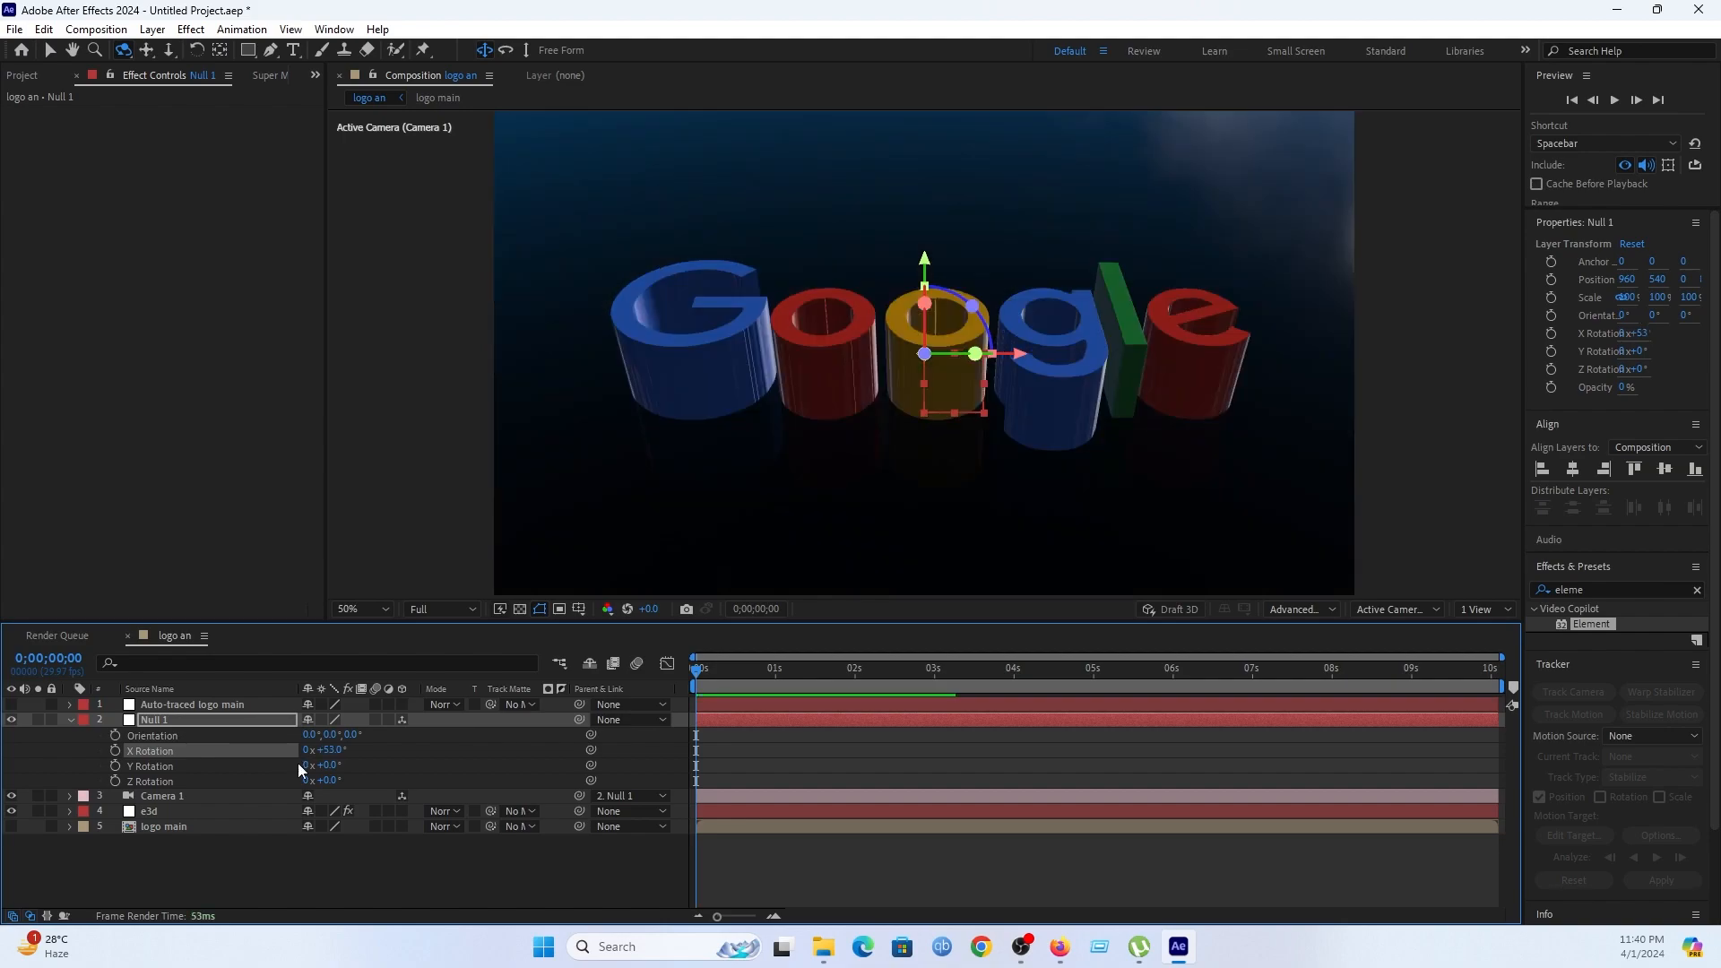
key(ctrl+z)
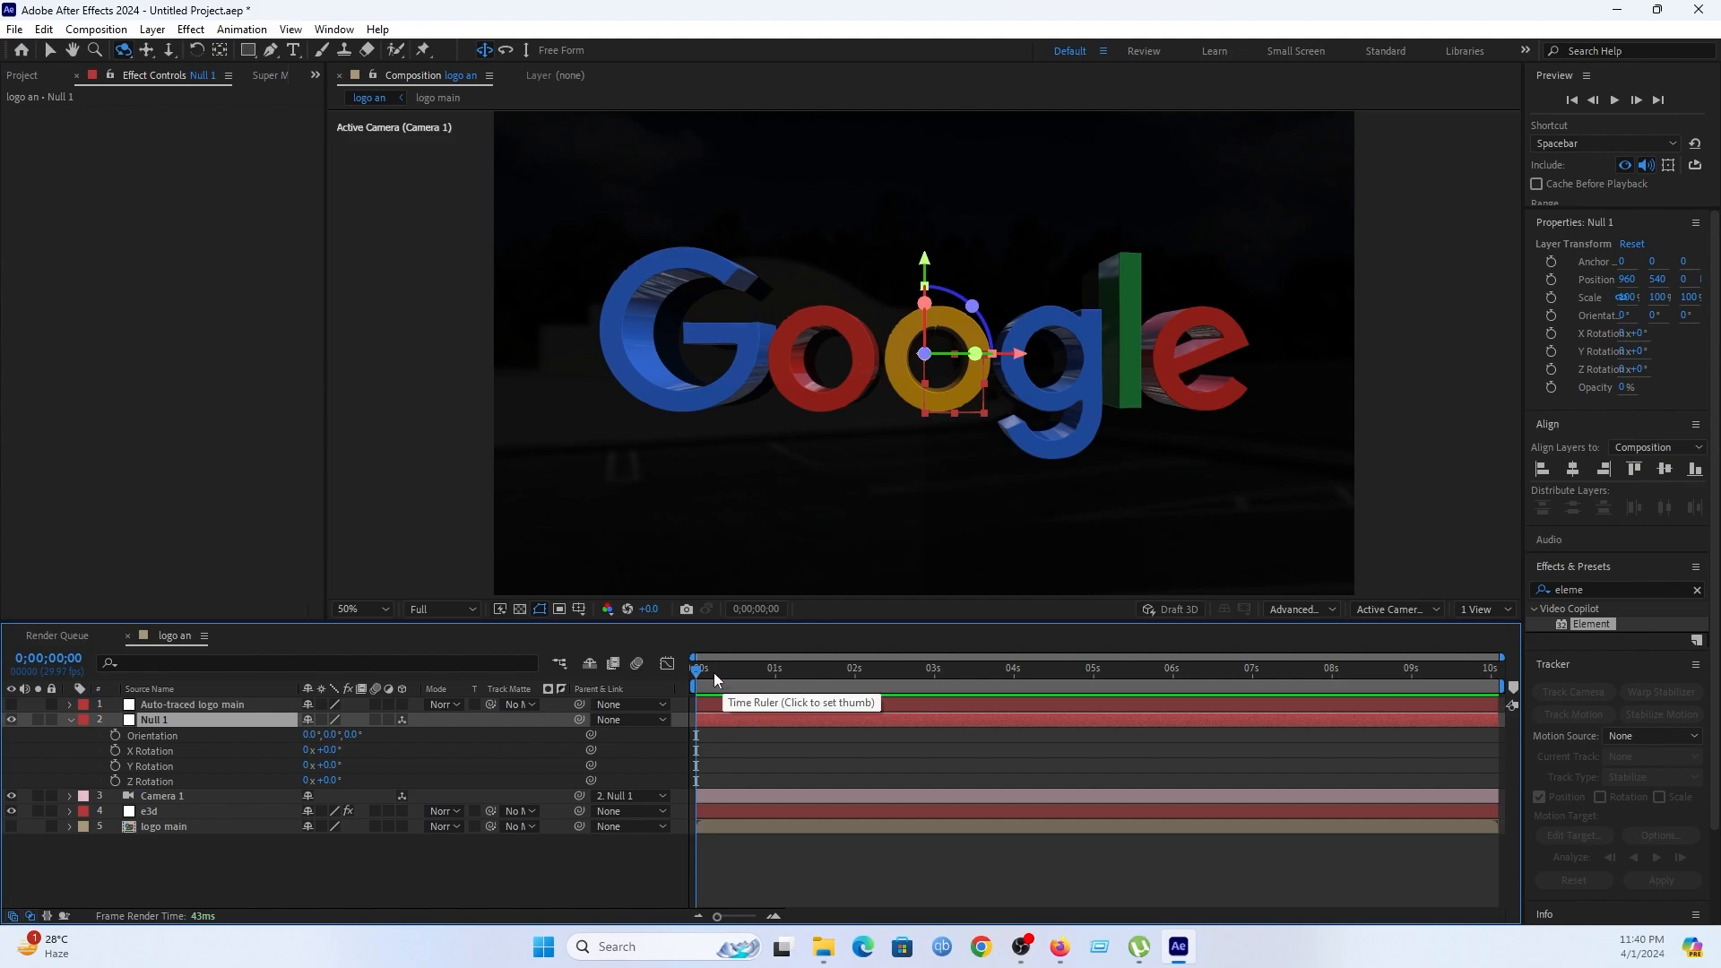
Return to the first frame and set Null 1's Y Rotation to 38°.
key(space)
drag(803, 686, 681, 701)
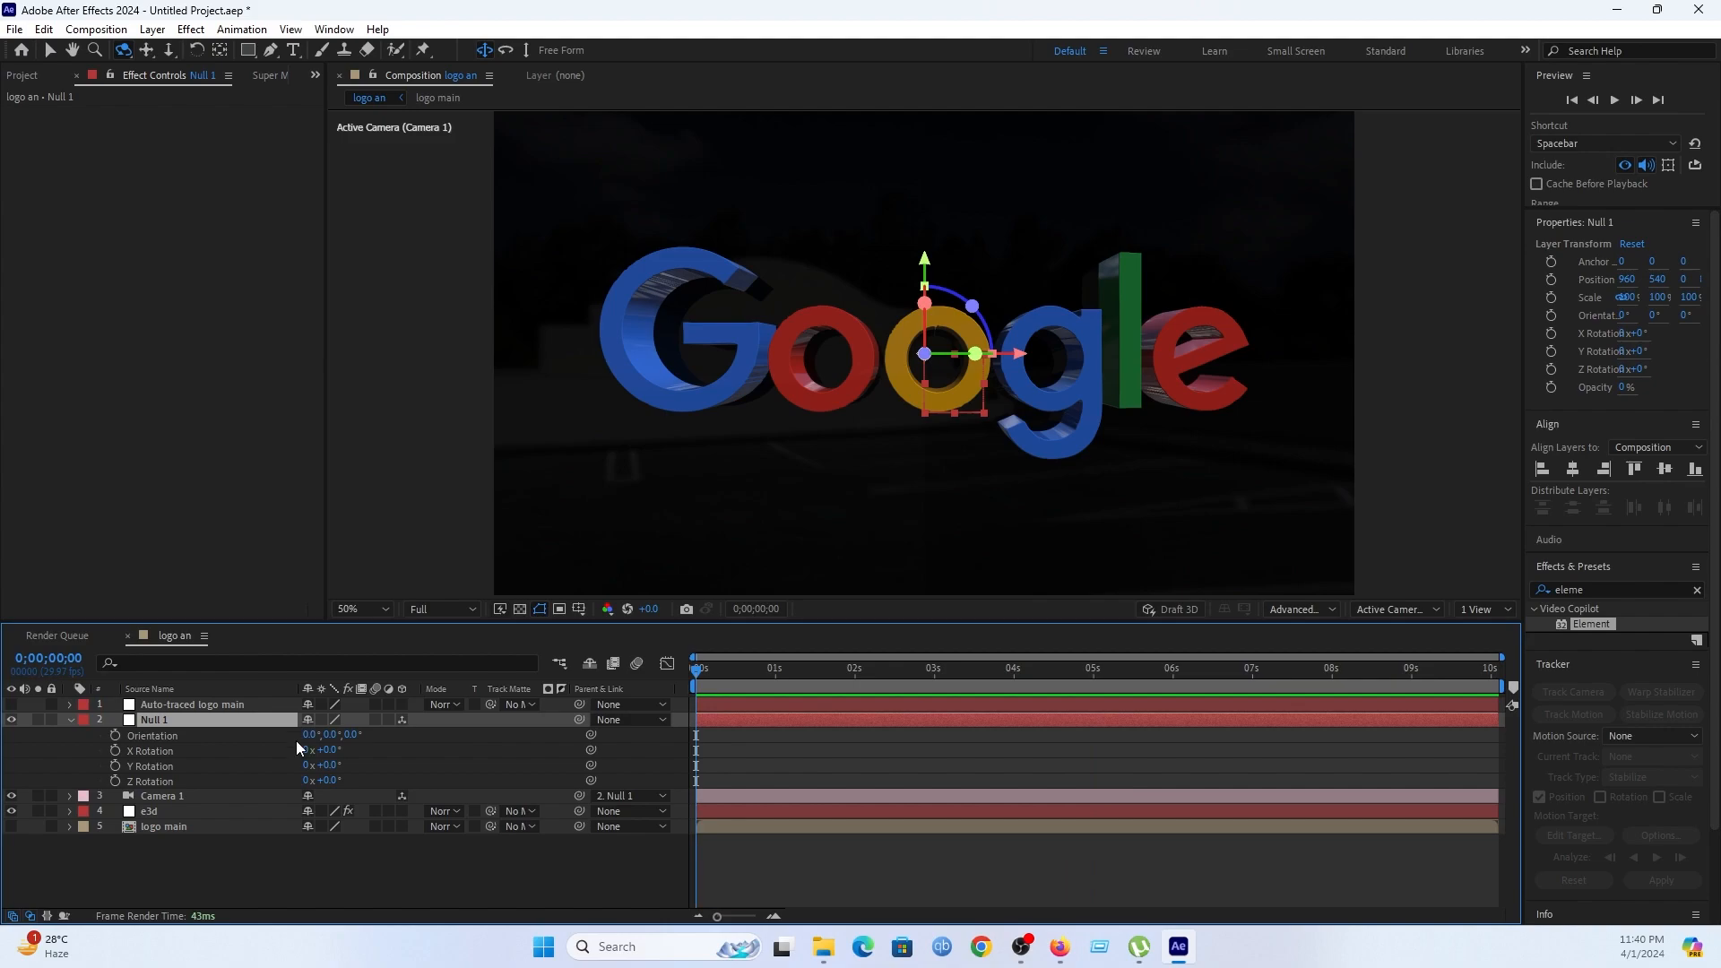
drag(326, 765, 365, 769)
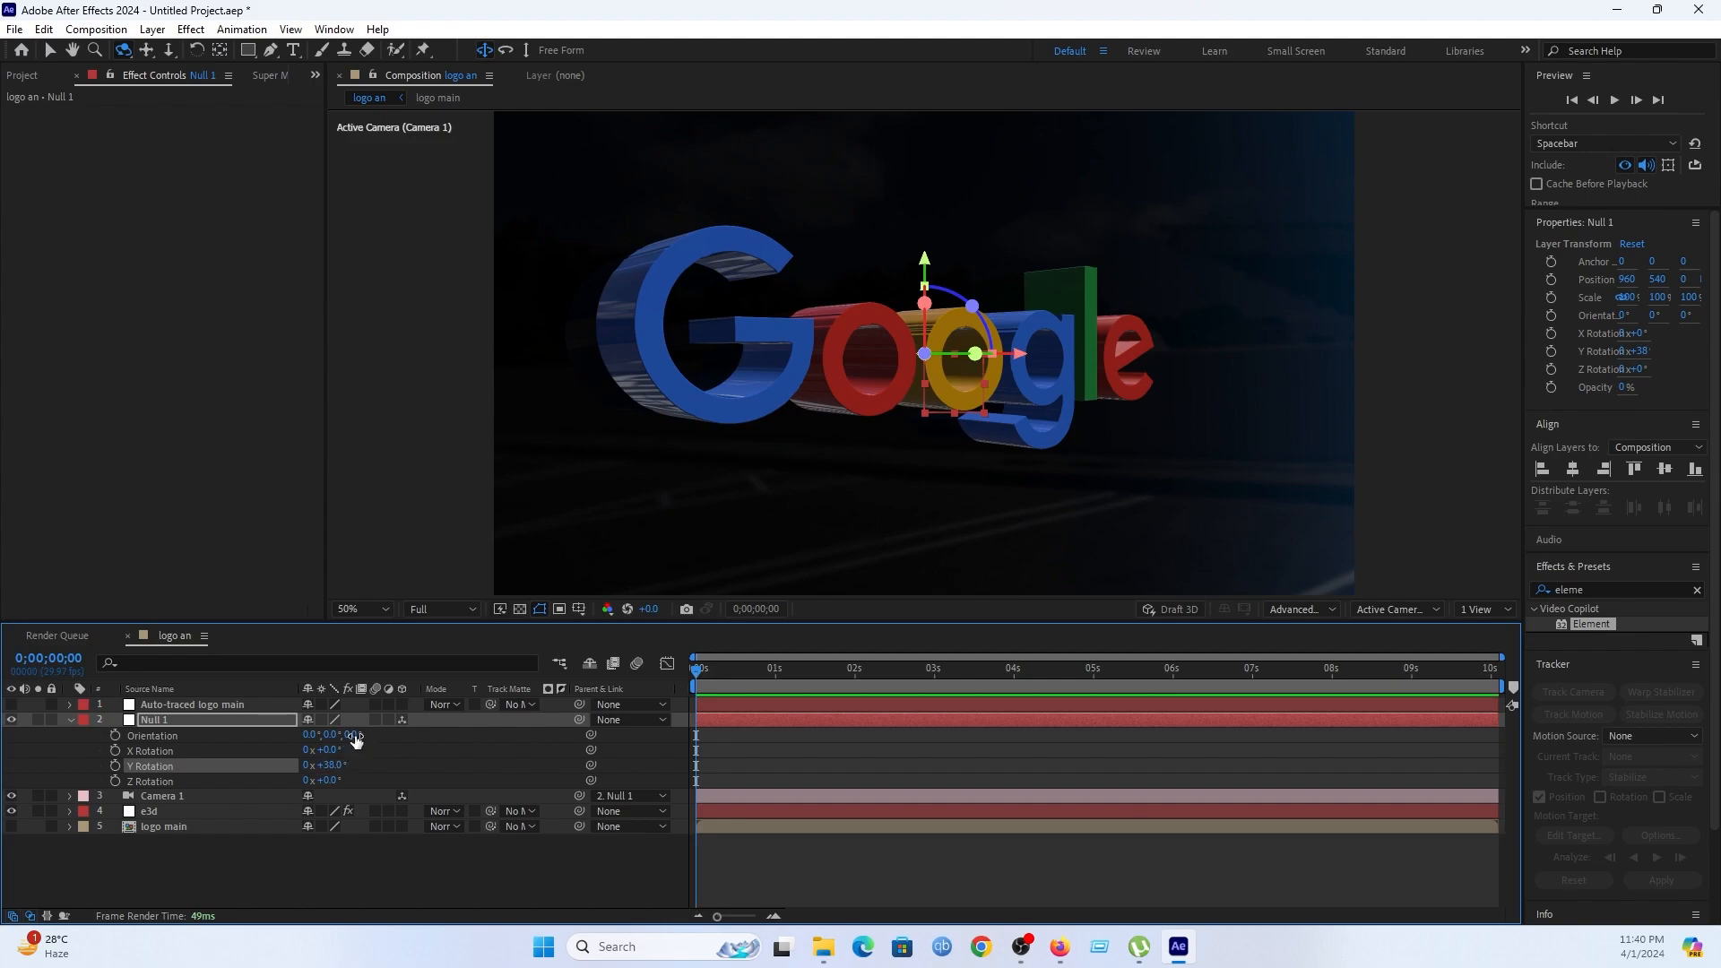
Set Null 1's Position to 1185, 540, 512 and its Orientation to 1°, 3°, 5° for a close-up of the G.
click(274, 719)
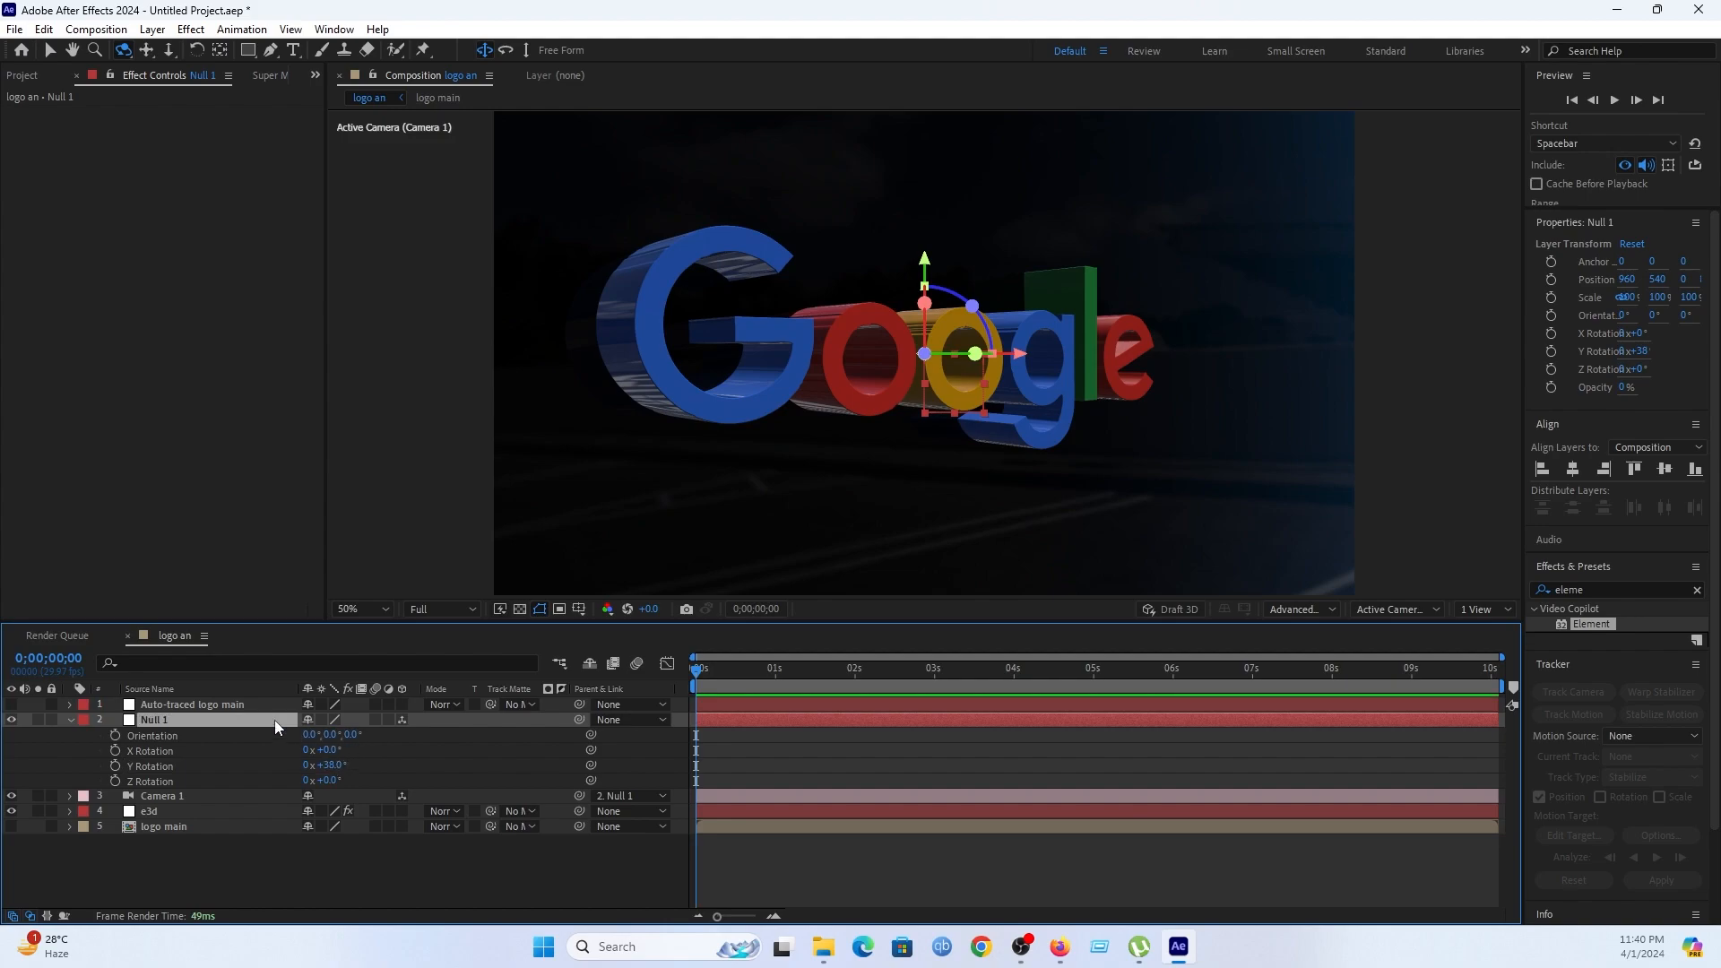
key(p)
mouse_move(367, 734)
mouse_down()
mouse_move(305, 742)
mouse_move(380, 719)
mouse_move(430, 733)
mouse_move(240, 737)
mouse_move(467, 737)
mouse_move(332, 751)
mouse_move(299, 735)
mouse_move(353, 735)
mouse_up()
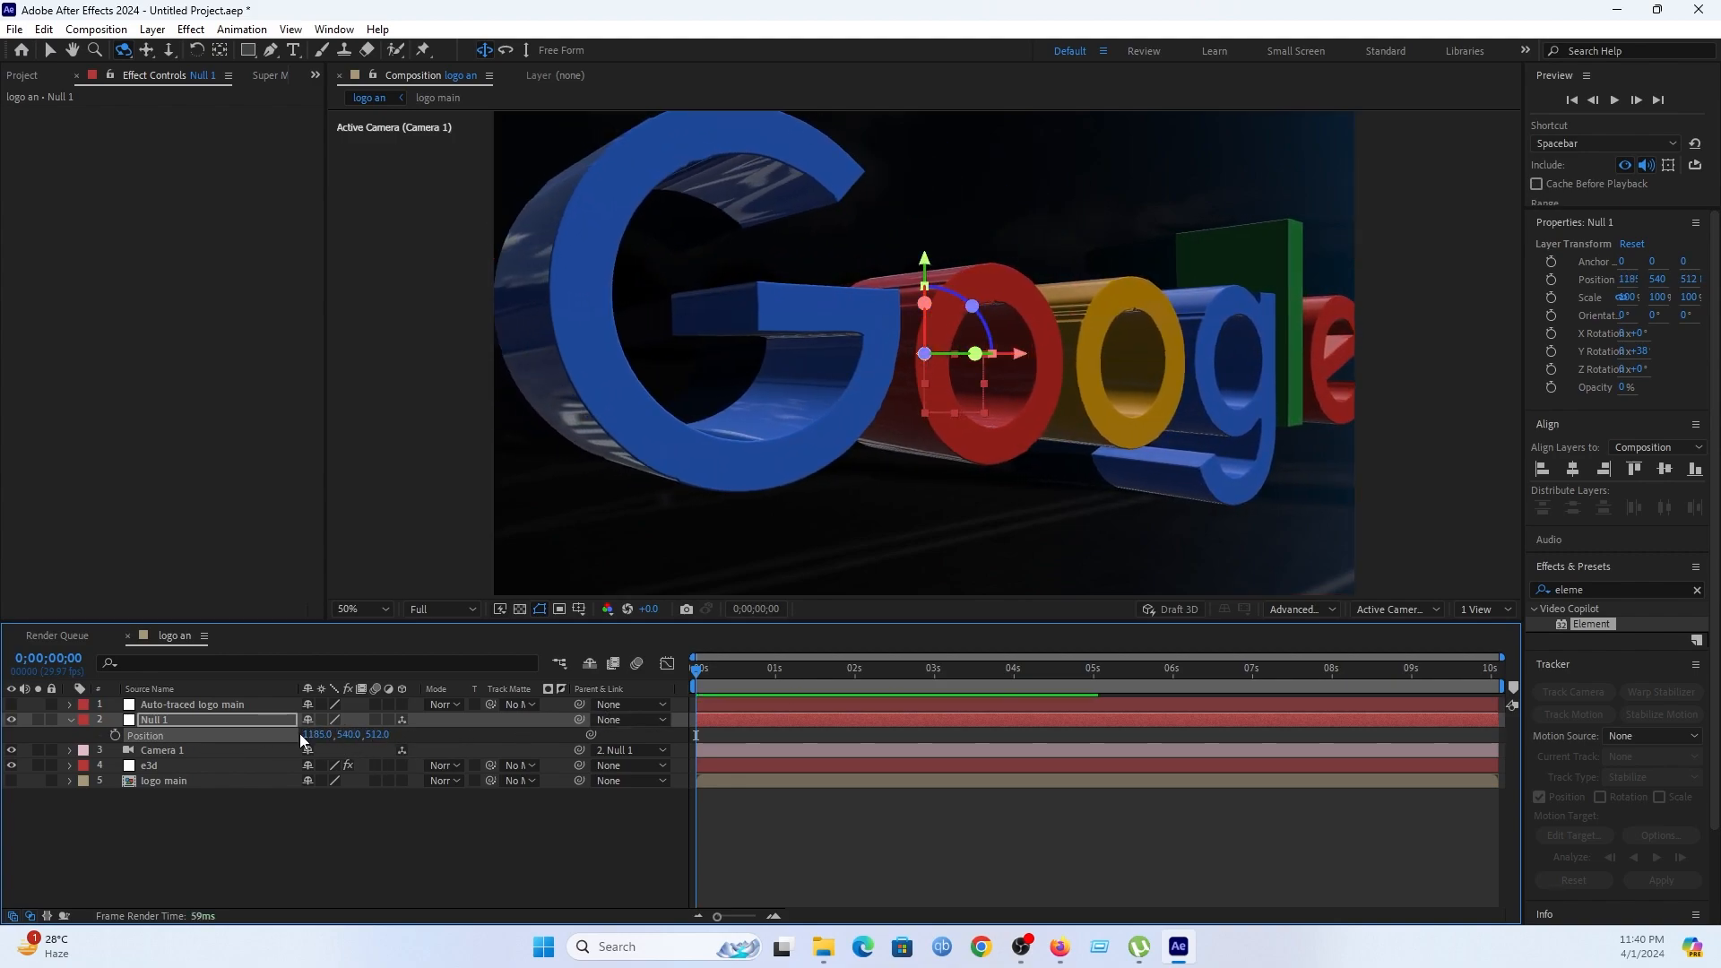
key(r)
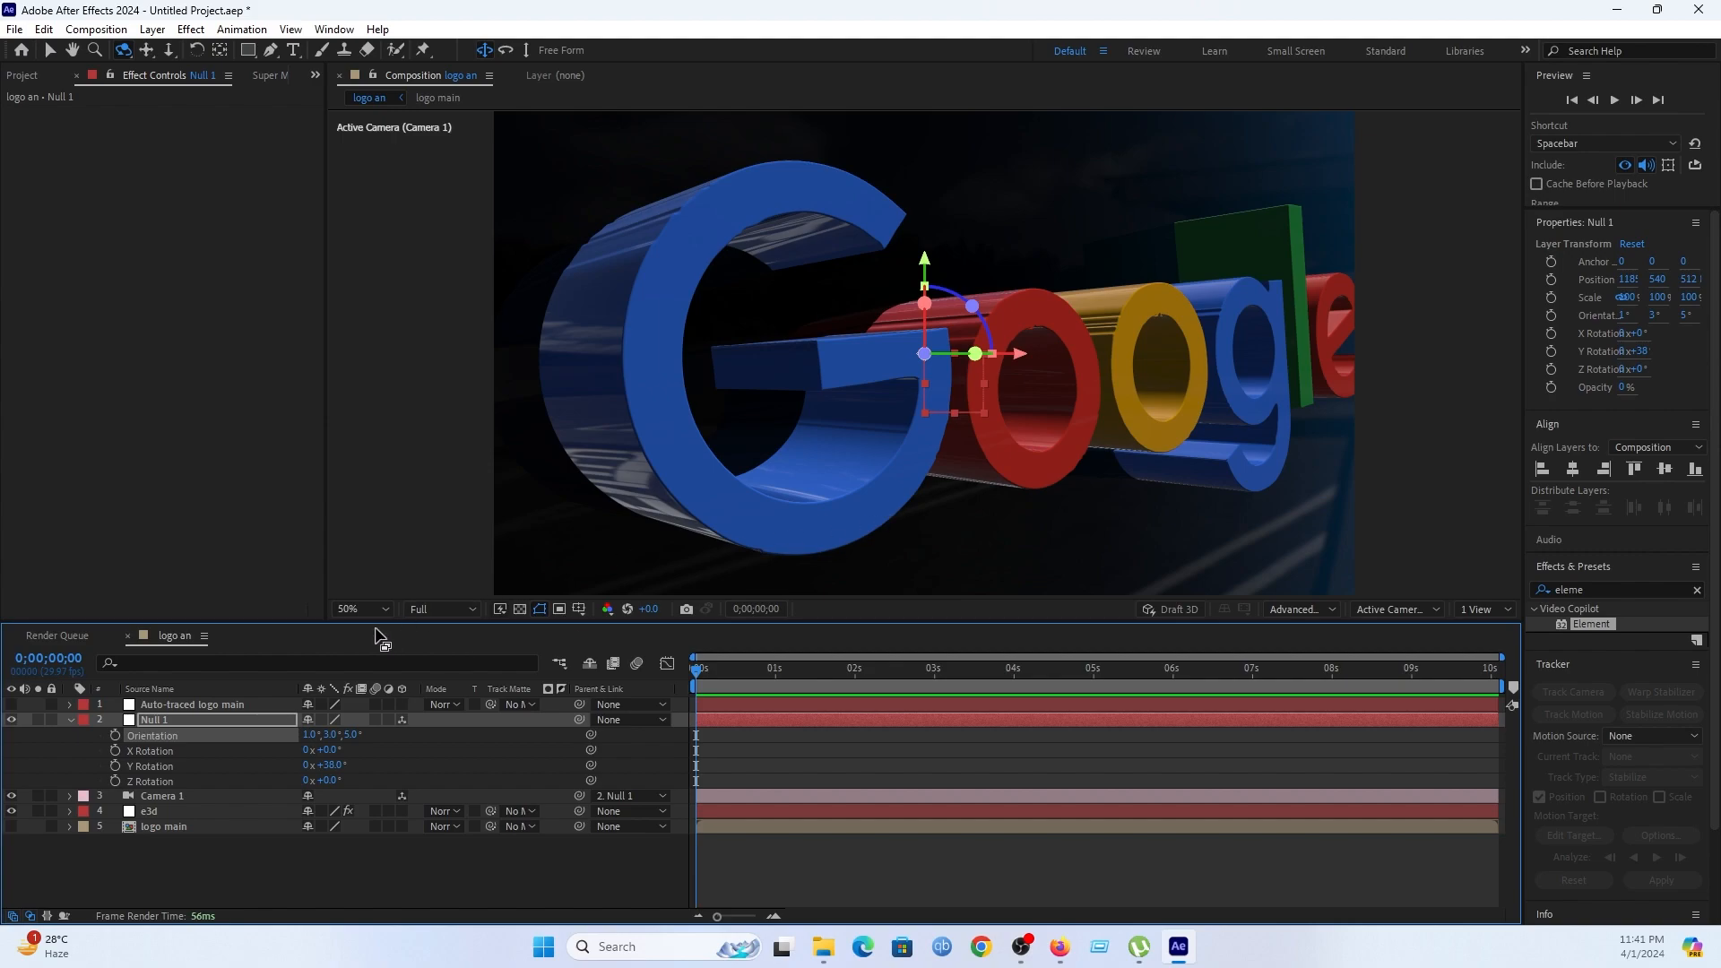
Switch the composition's renderer to Classic 3D and turn on Depth of Field in Camera 1's options.
click(154, 796)
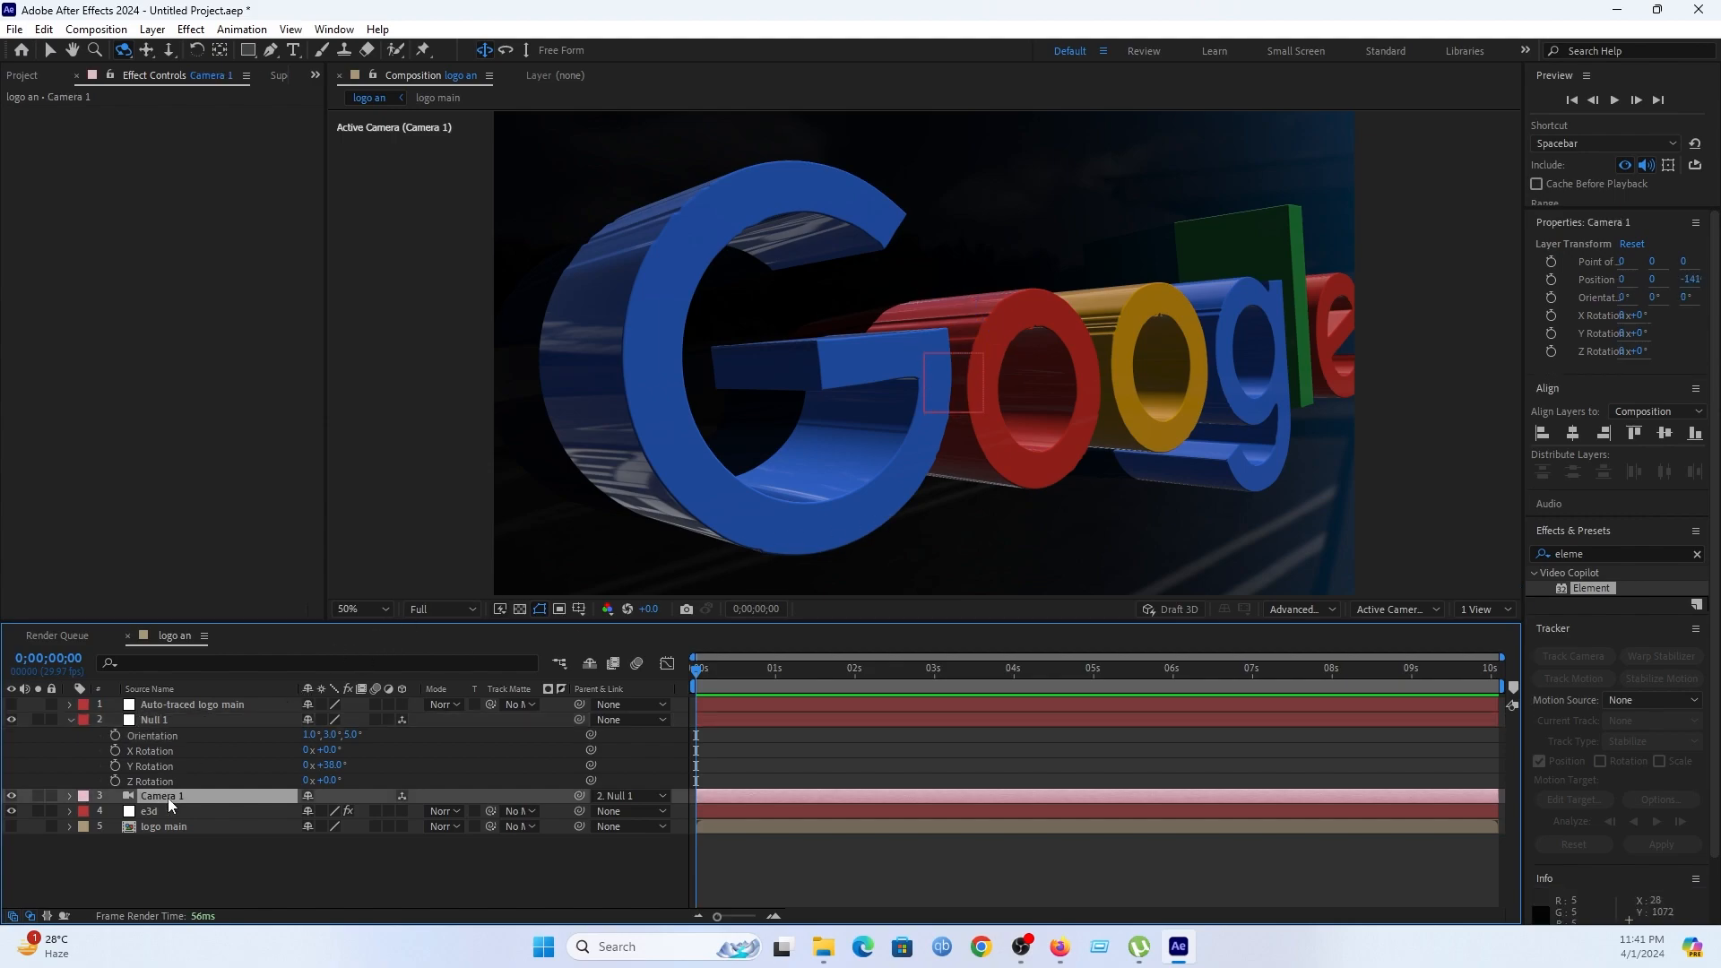
key(p)
key(s)
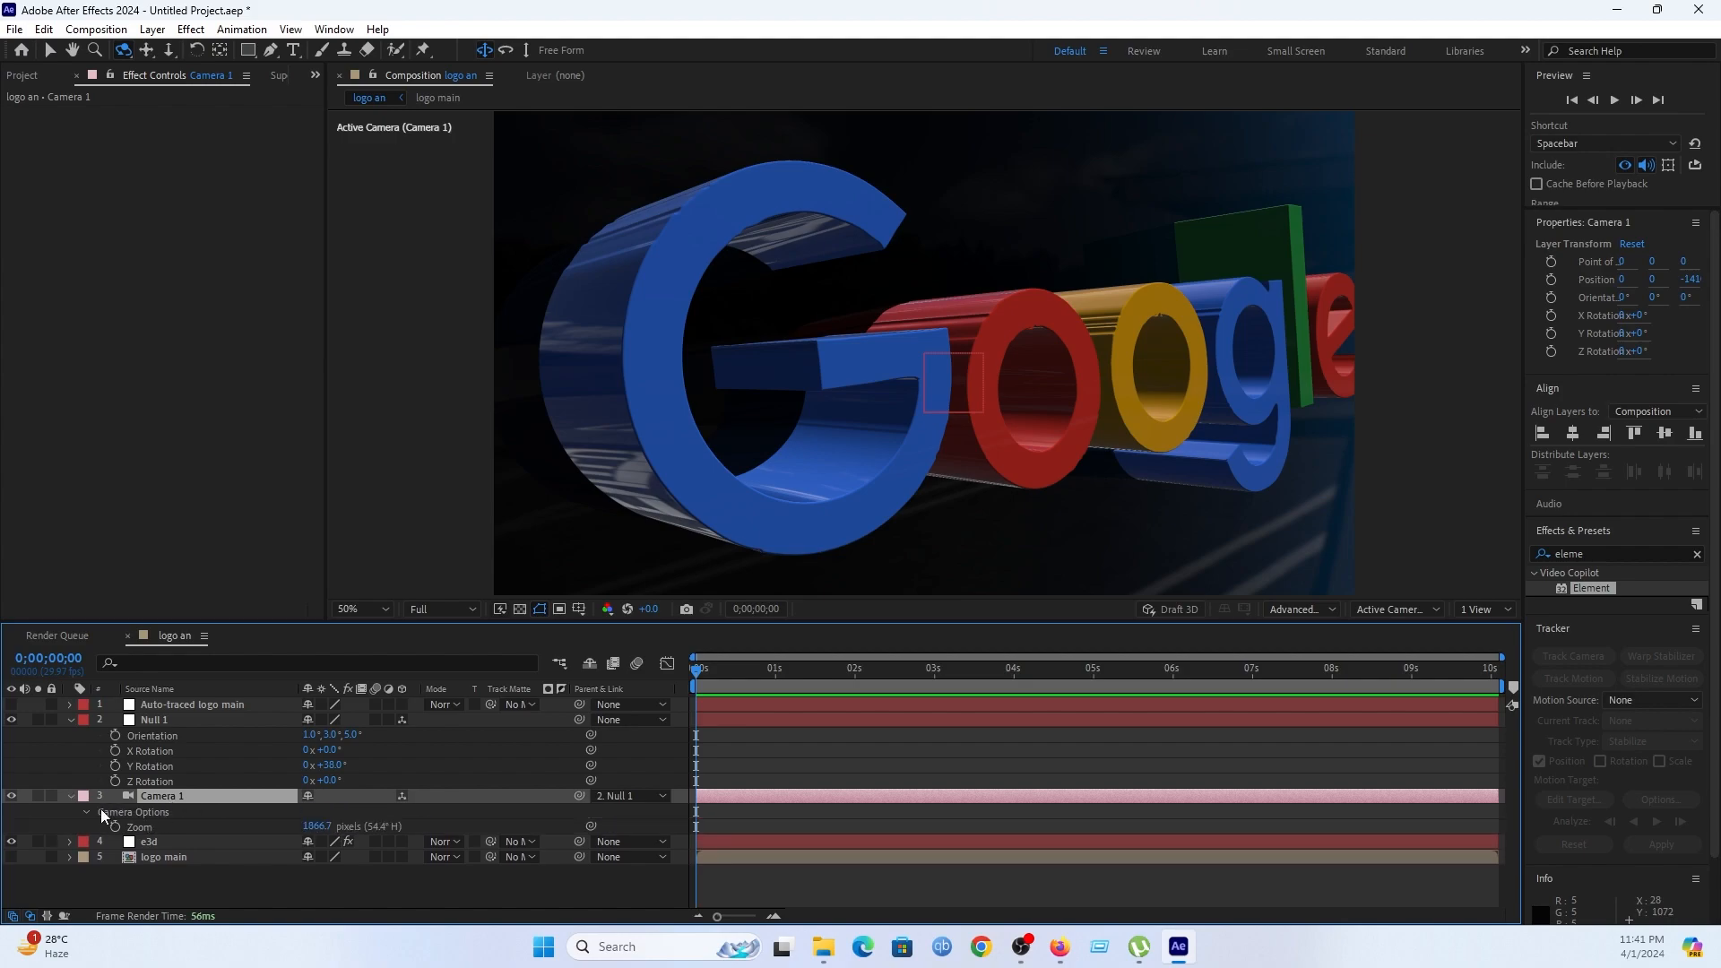
click(1291, 608)
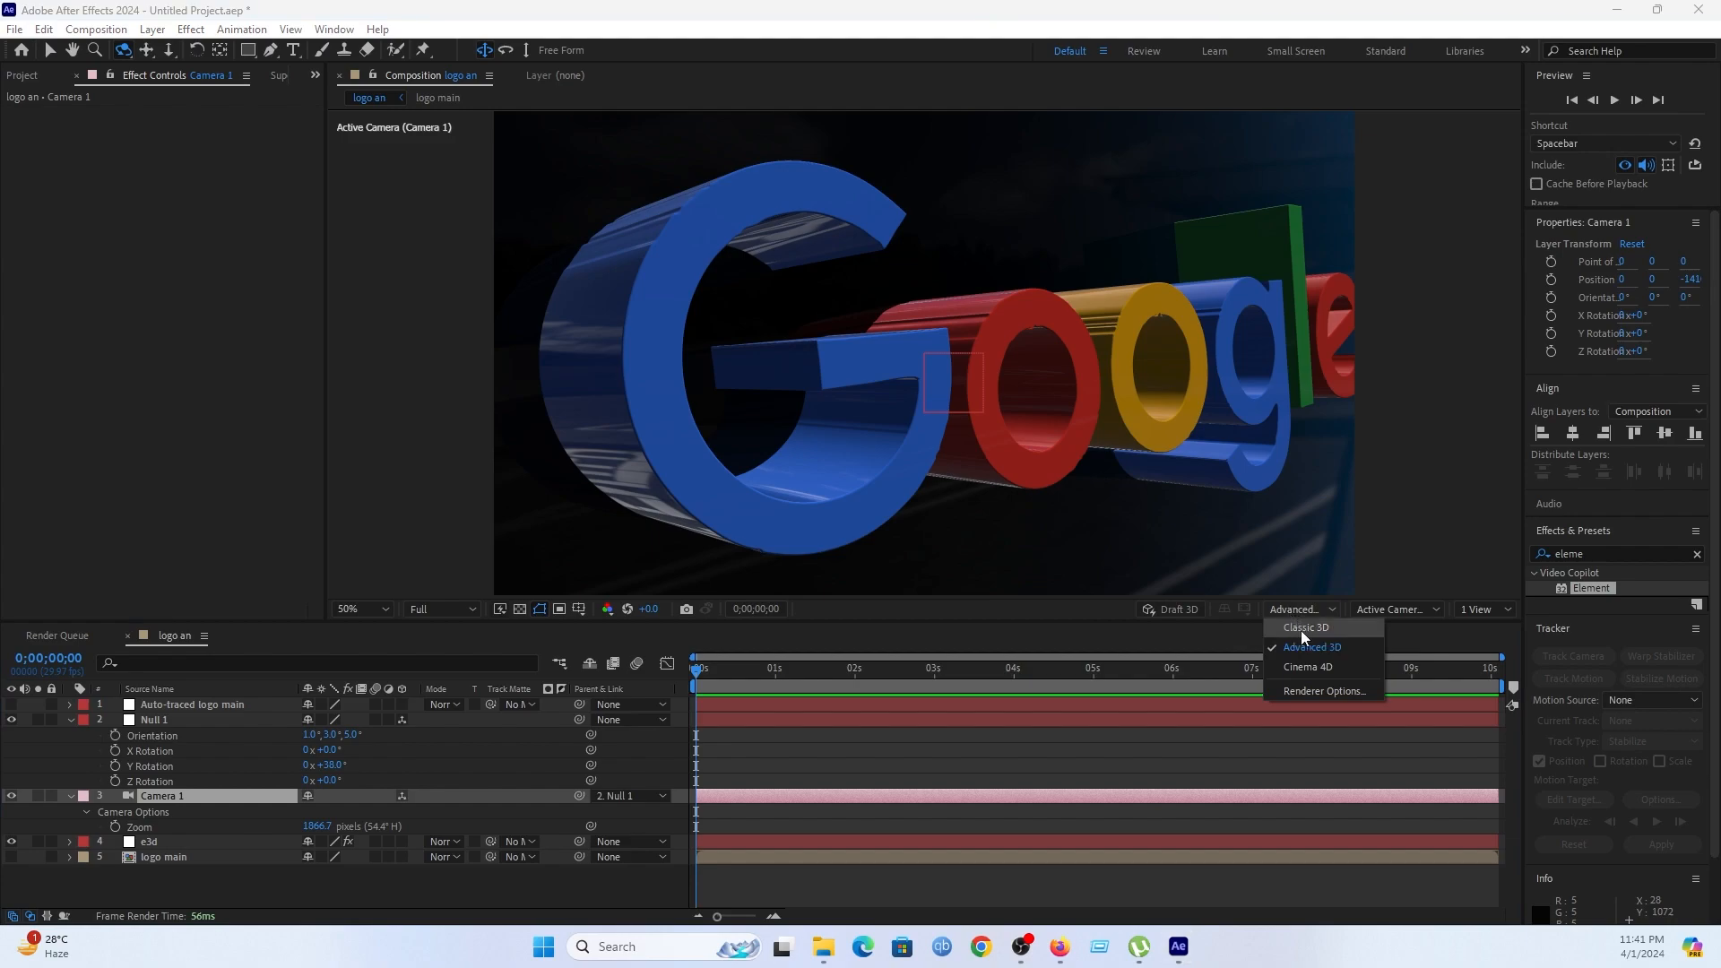
click(1310, 631)
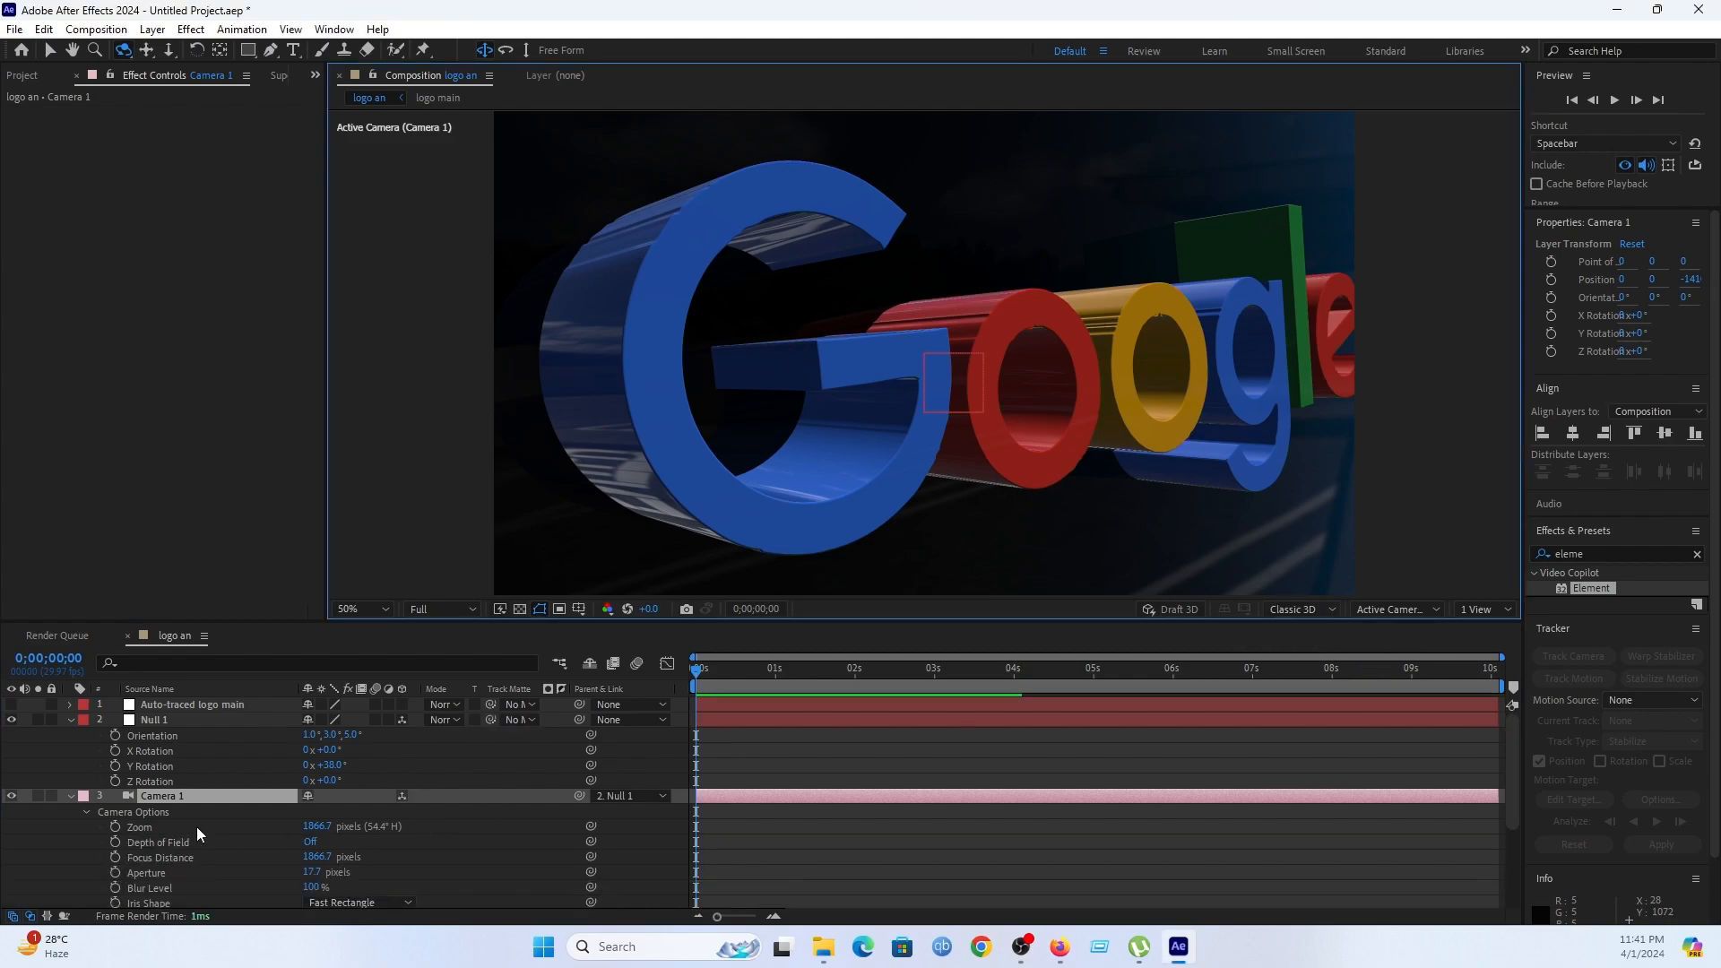
click(313, 844)
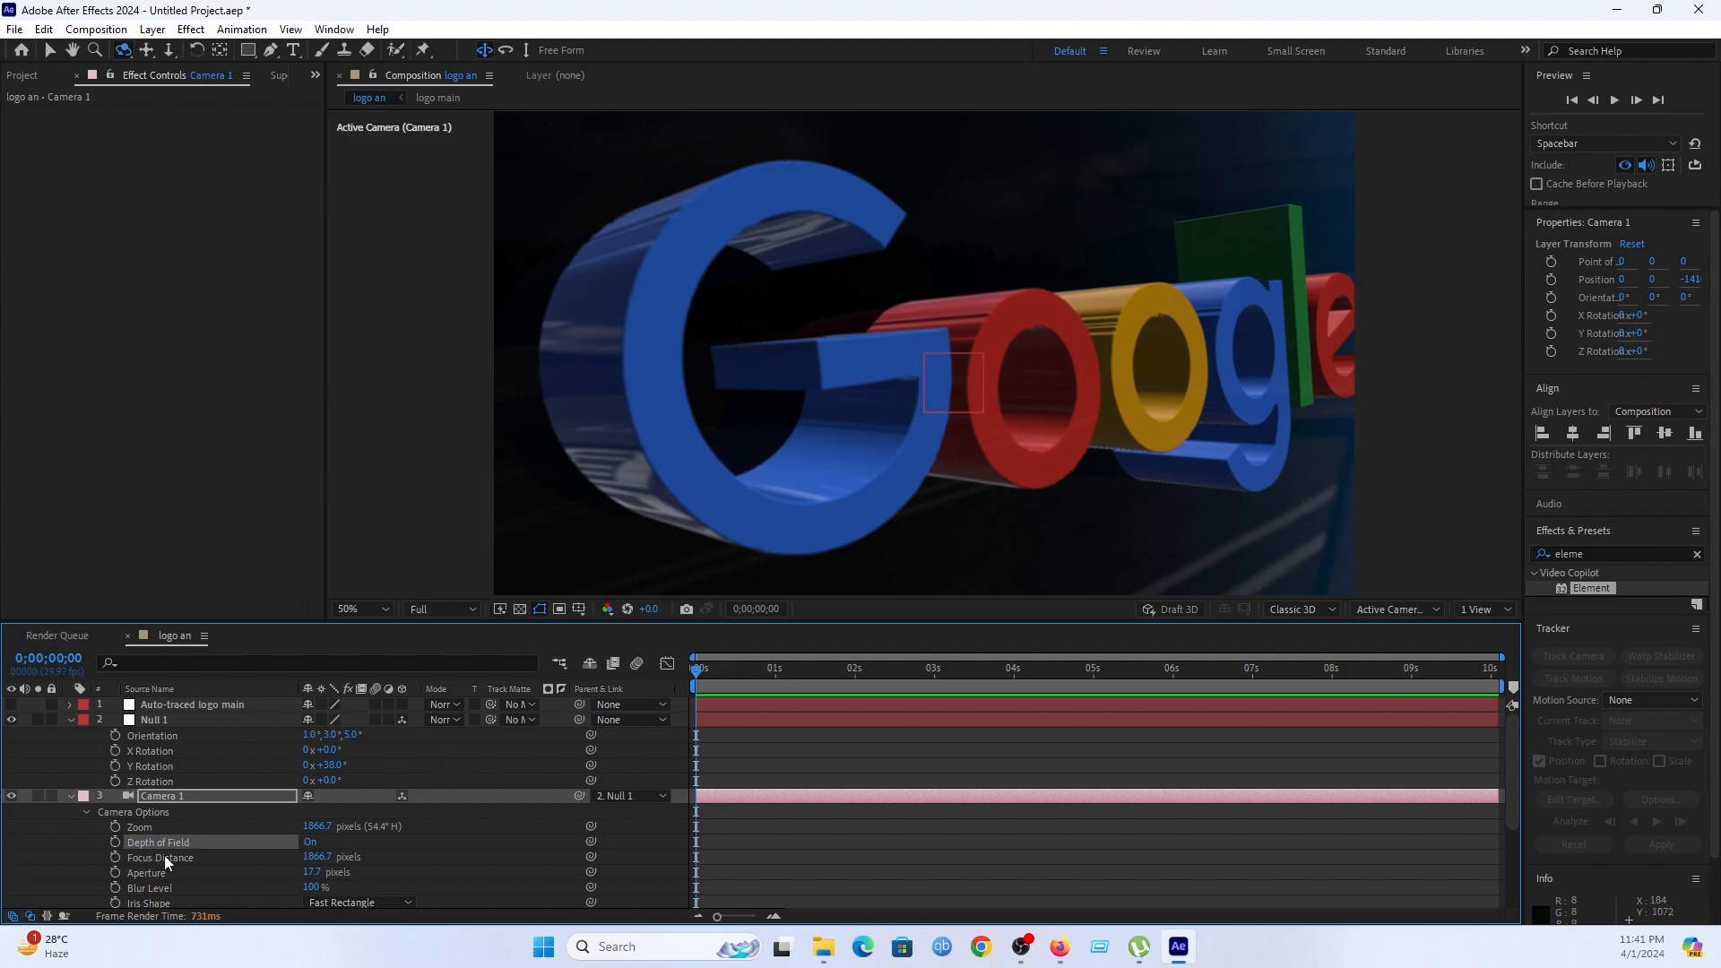
Set Camera 1's Focus Distance to 500 pixels and check the logo's sharpness up close.
click(317, 861)
text(500)
key(Return)
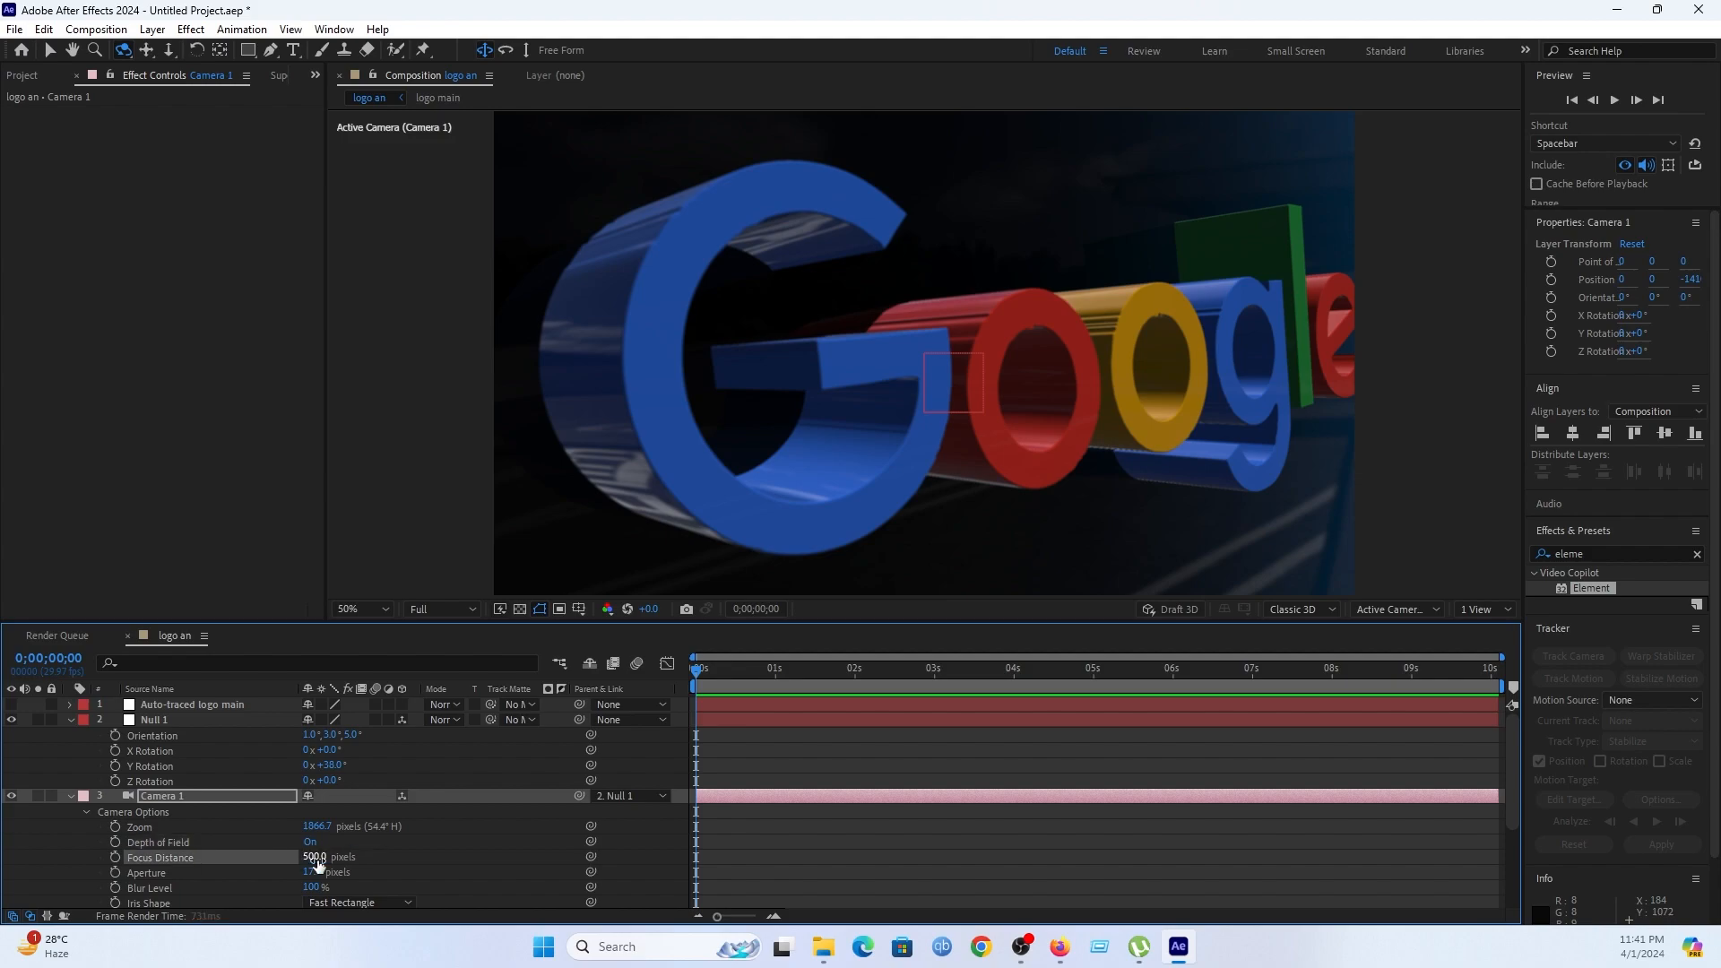
scroll(826, 384, up, 2)
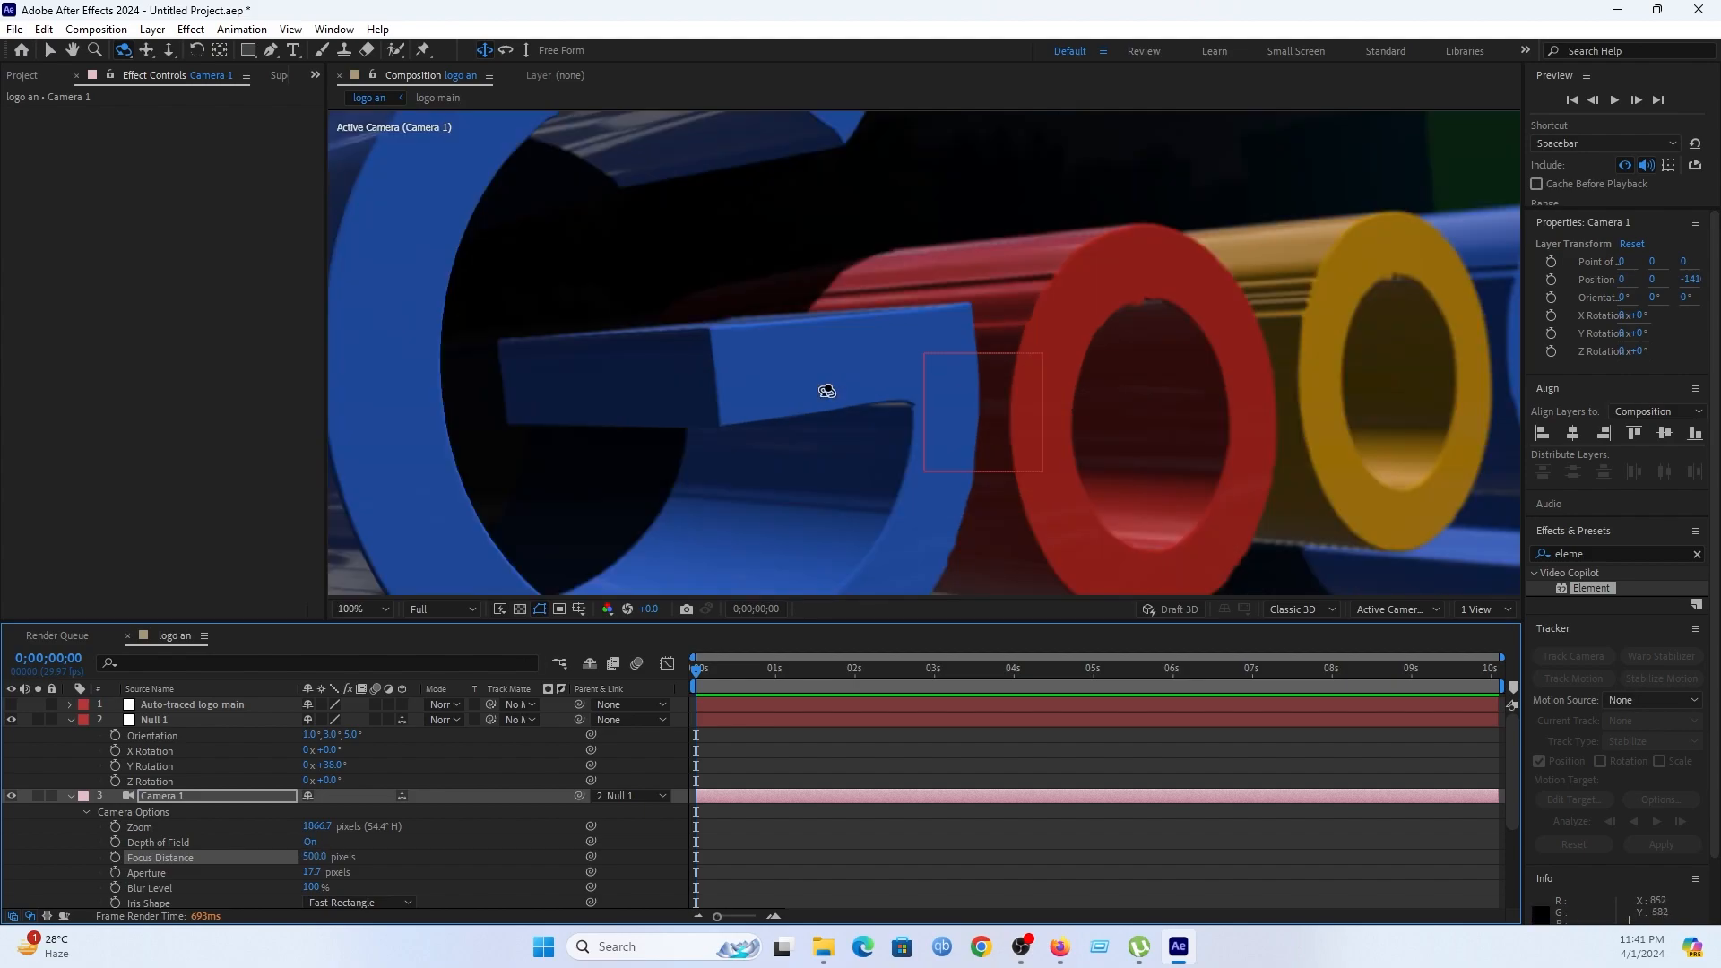
drag(826, 388, 1021, 351)
scroll(1020, 351, down, 2)
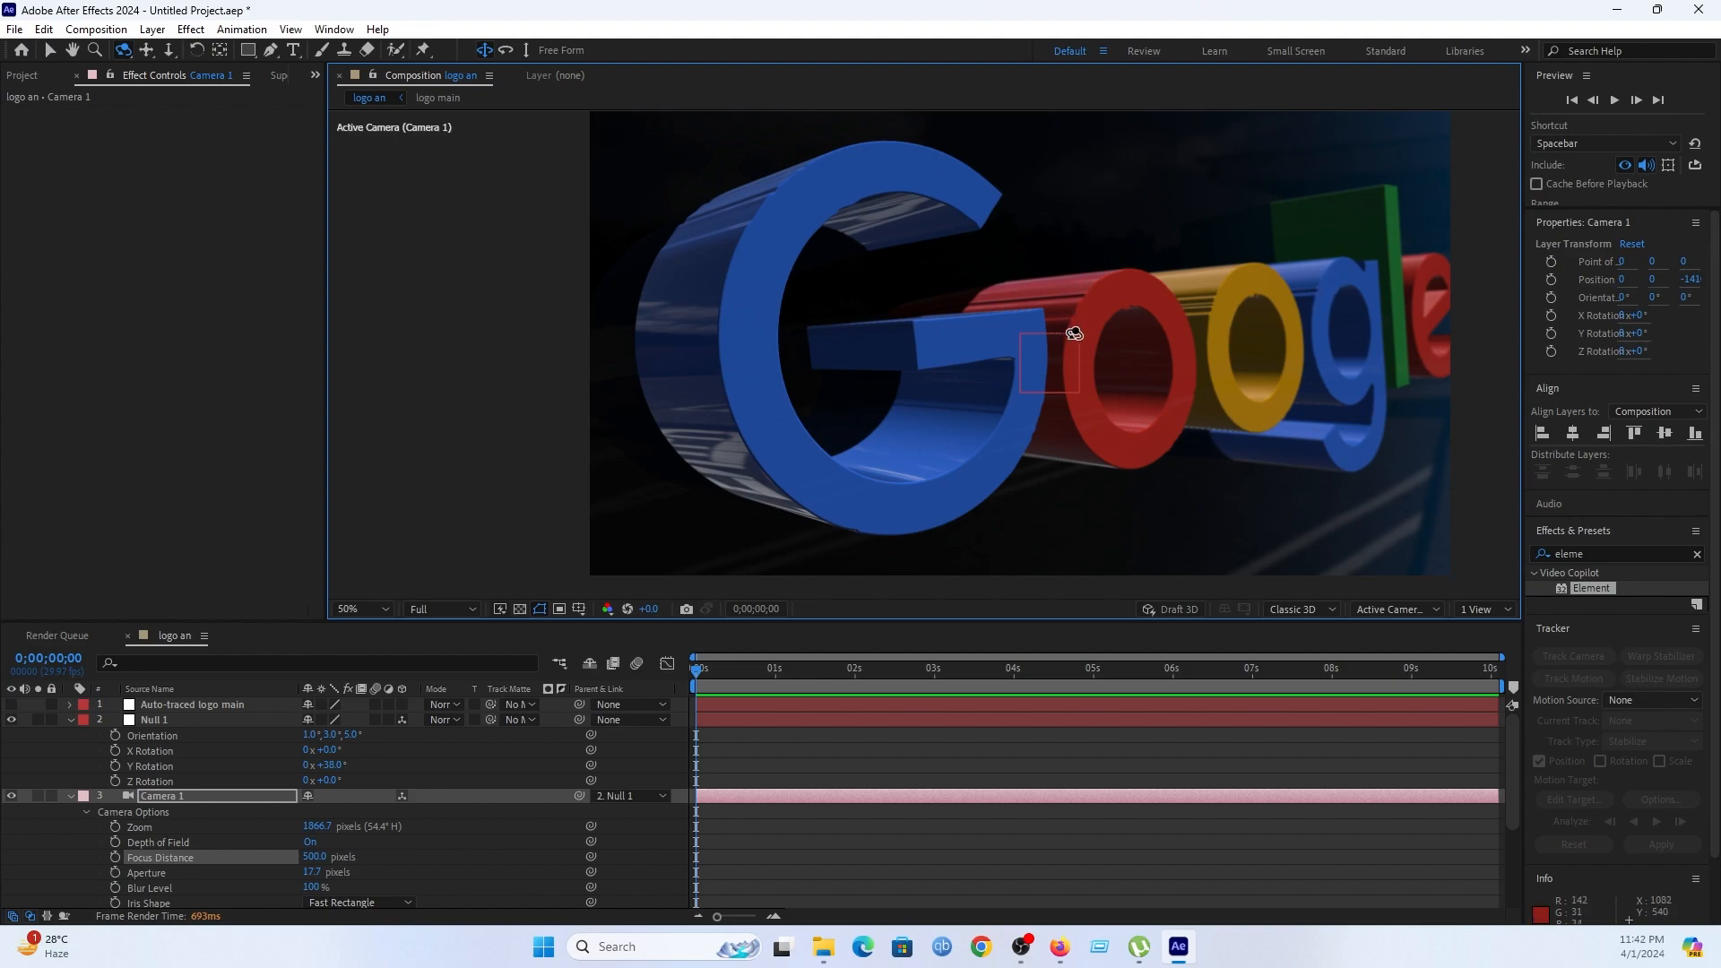
scroll(206, 863, down, 1)
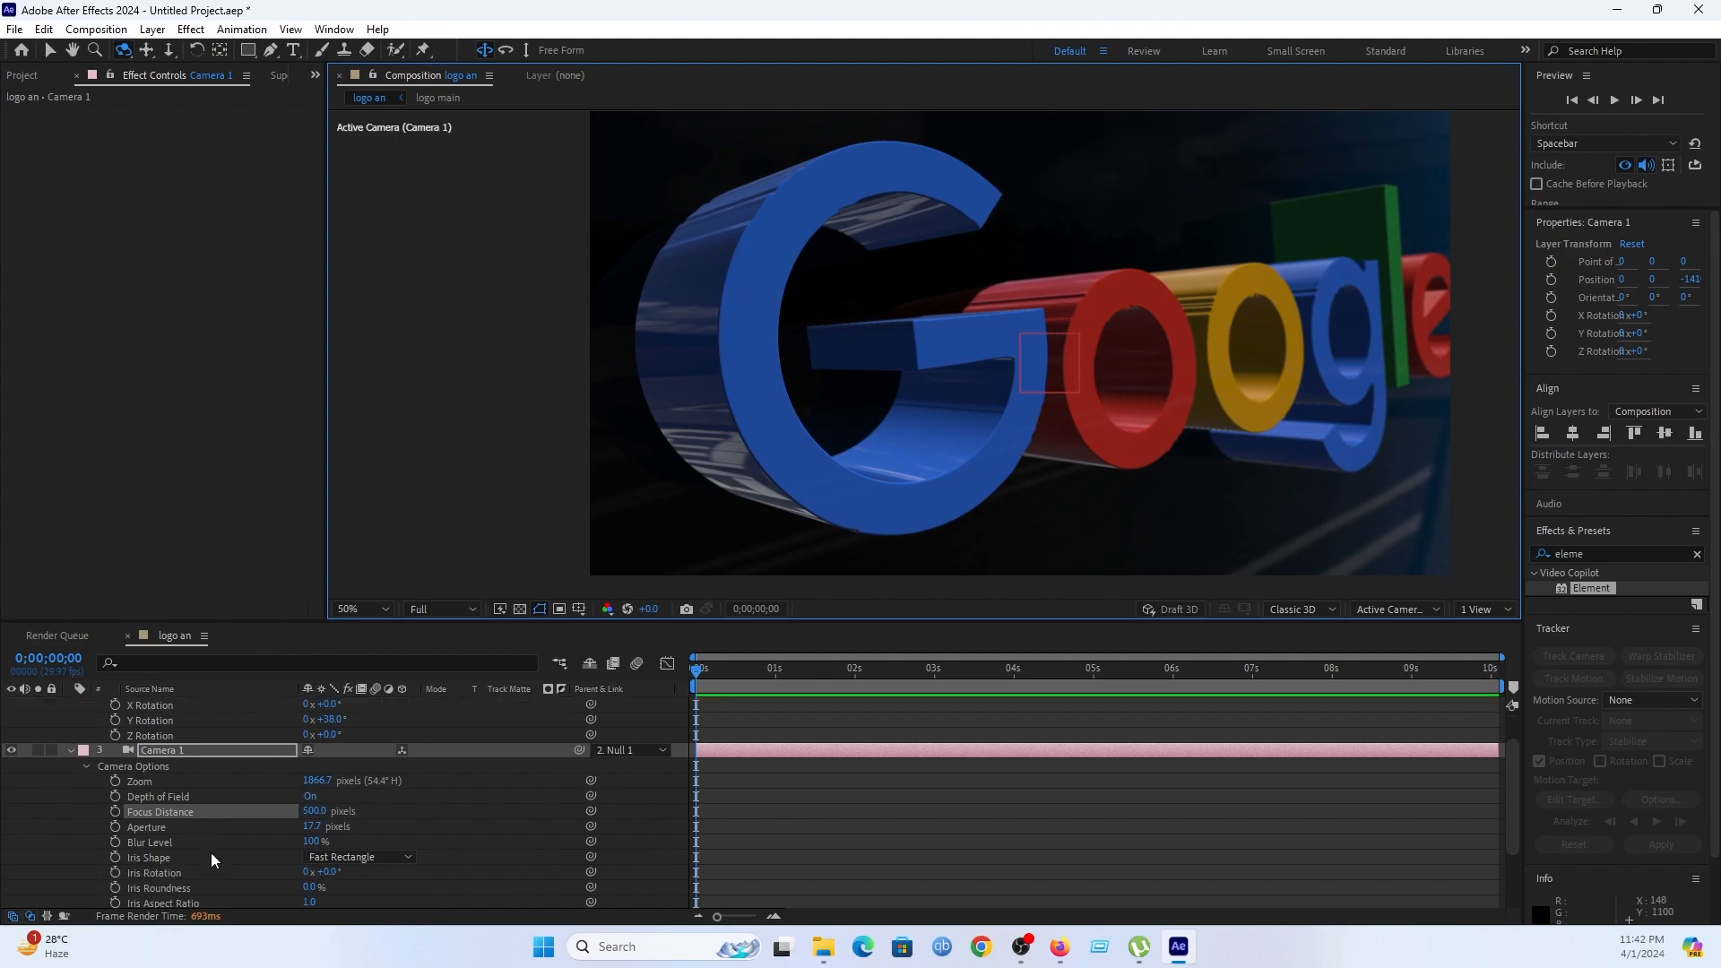
Set Camera 1's Aperture to 40 pixels and its Blur Level to 250%.
click(158, 823)
click(312, 827)
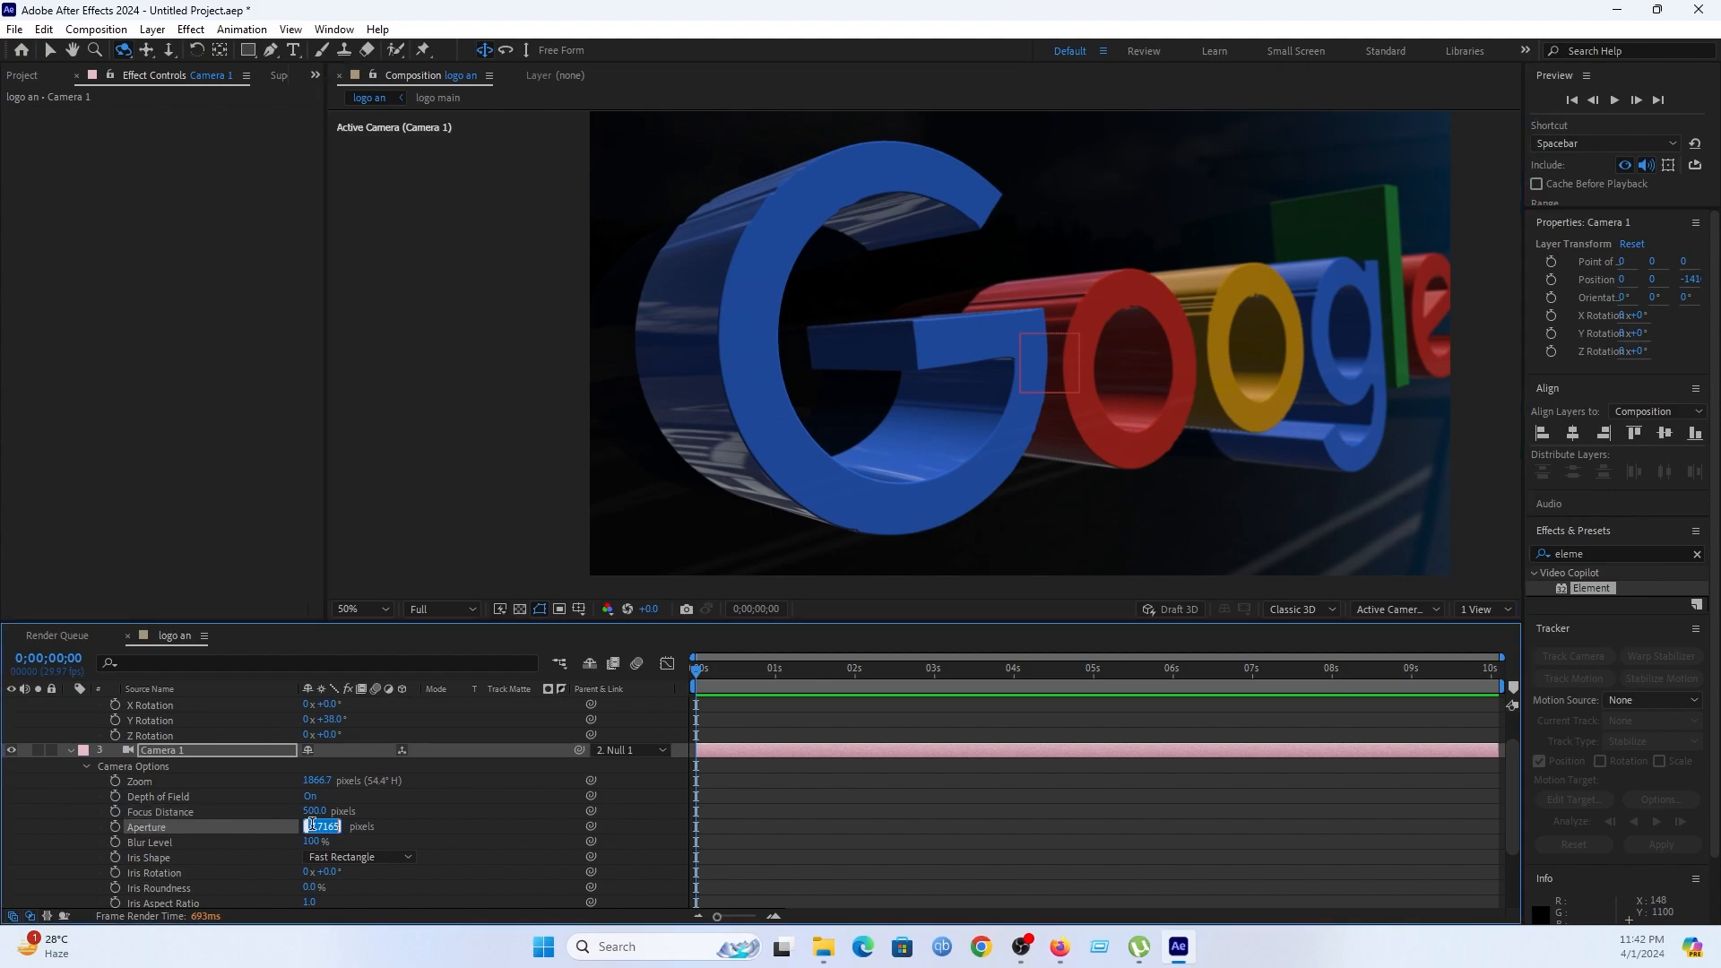
text(40)
key(Return)
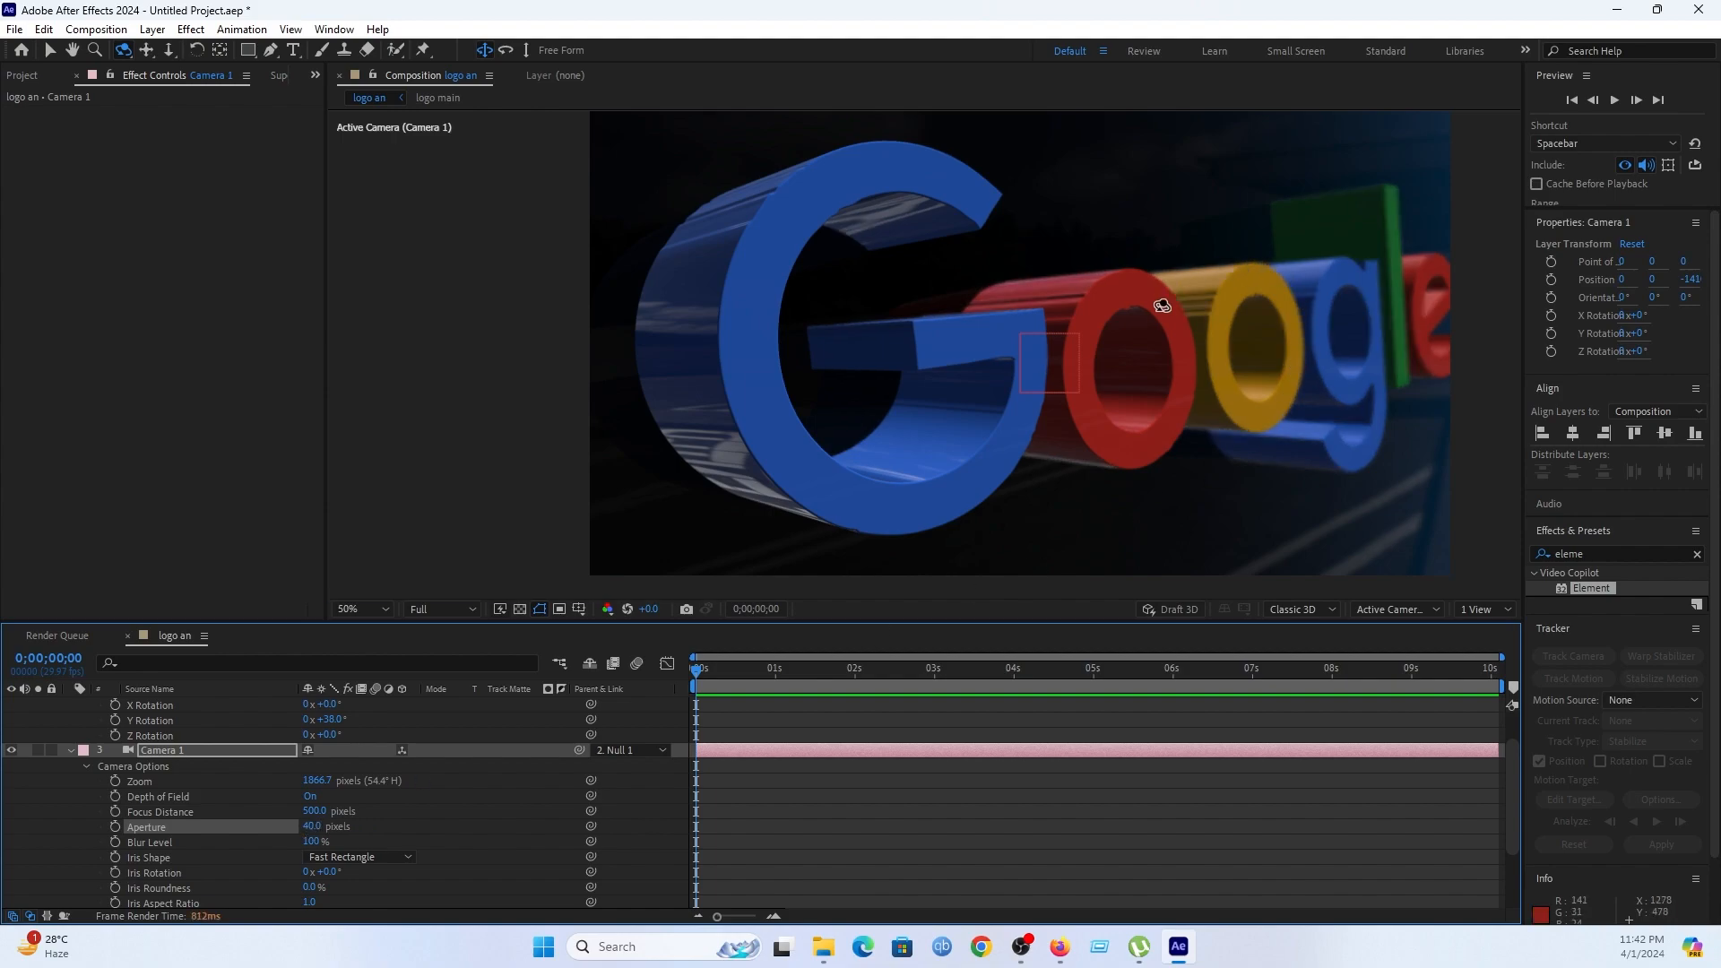
click(158, 846)
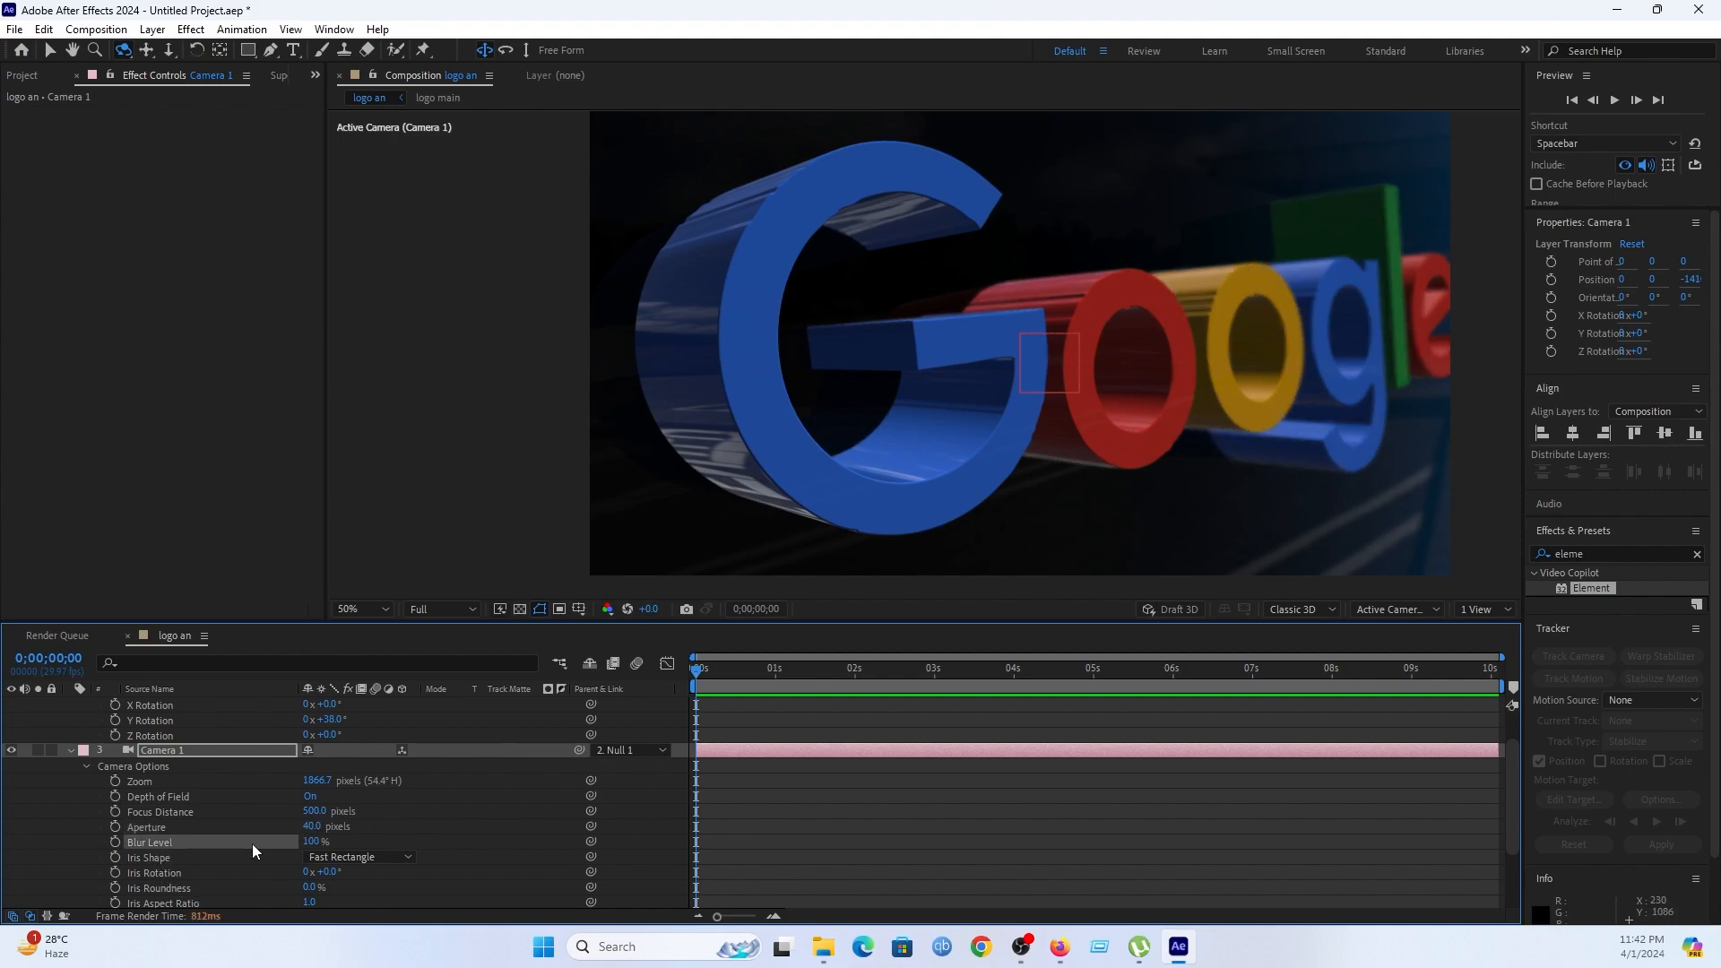
click(313, 842)
text(250)
key(Return)
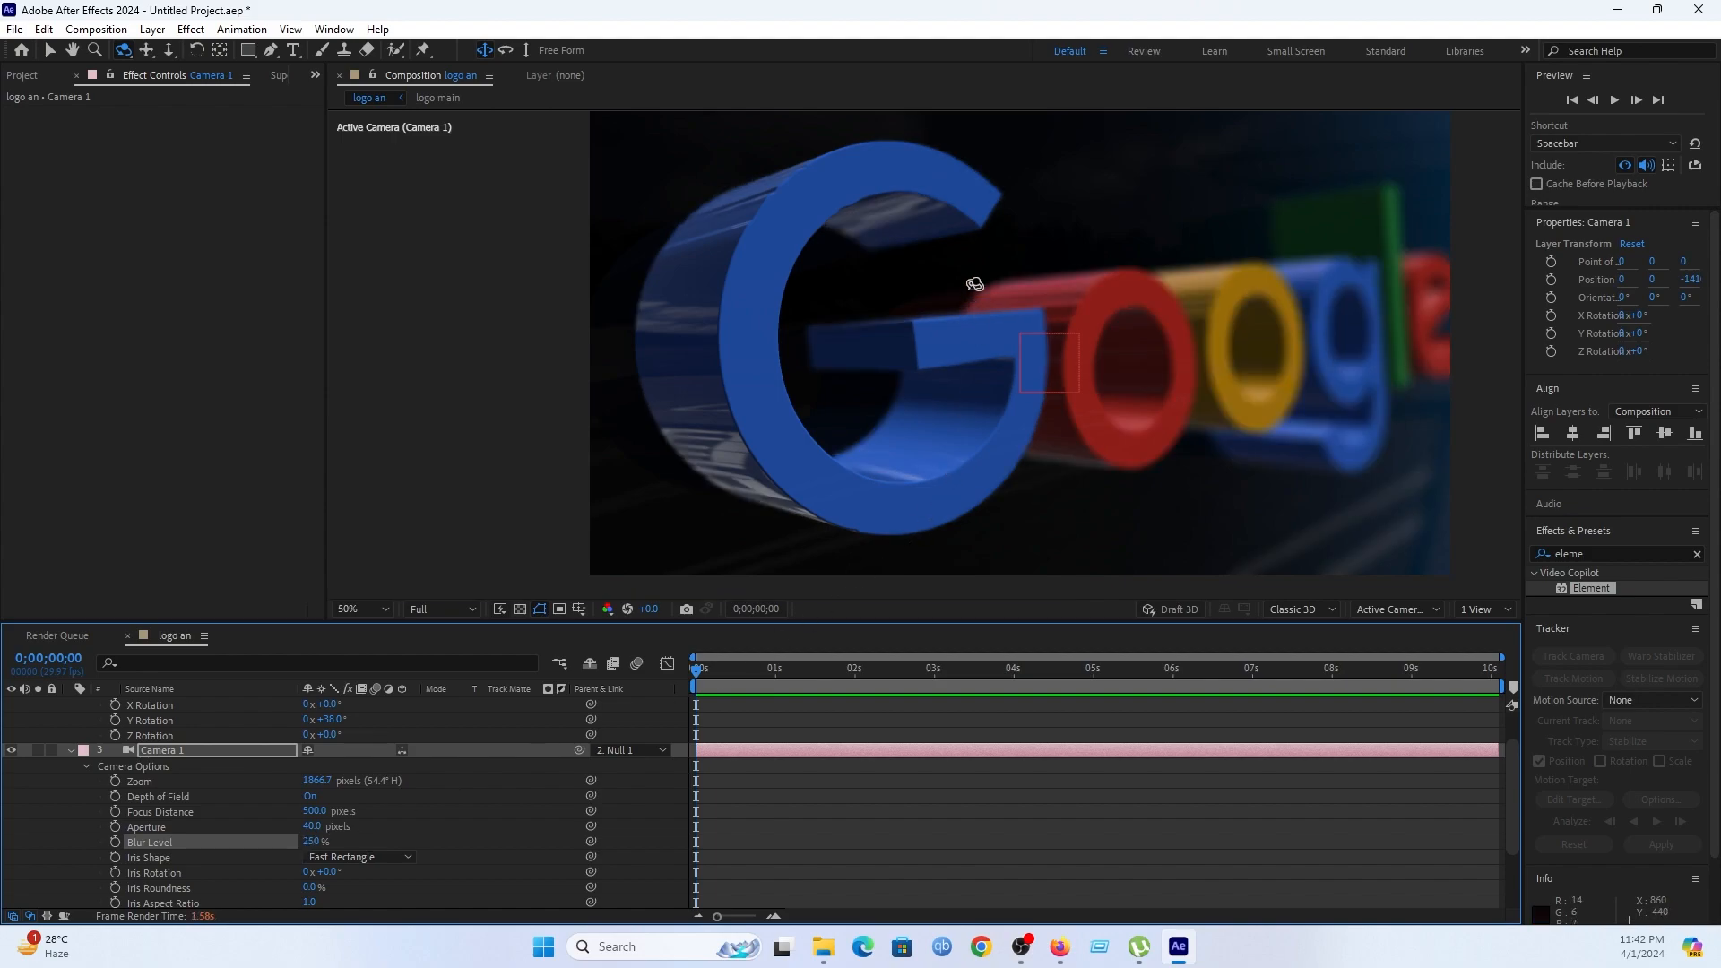
Set Camera 1's Aperture to 35 pixels after inspecting the blur in the preview.
scroll(888, 355, up, 1)
scroll(888, 355, down, 1)
click(313, 827)
key(Return)
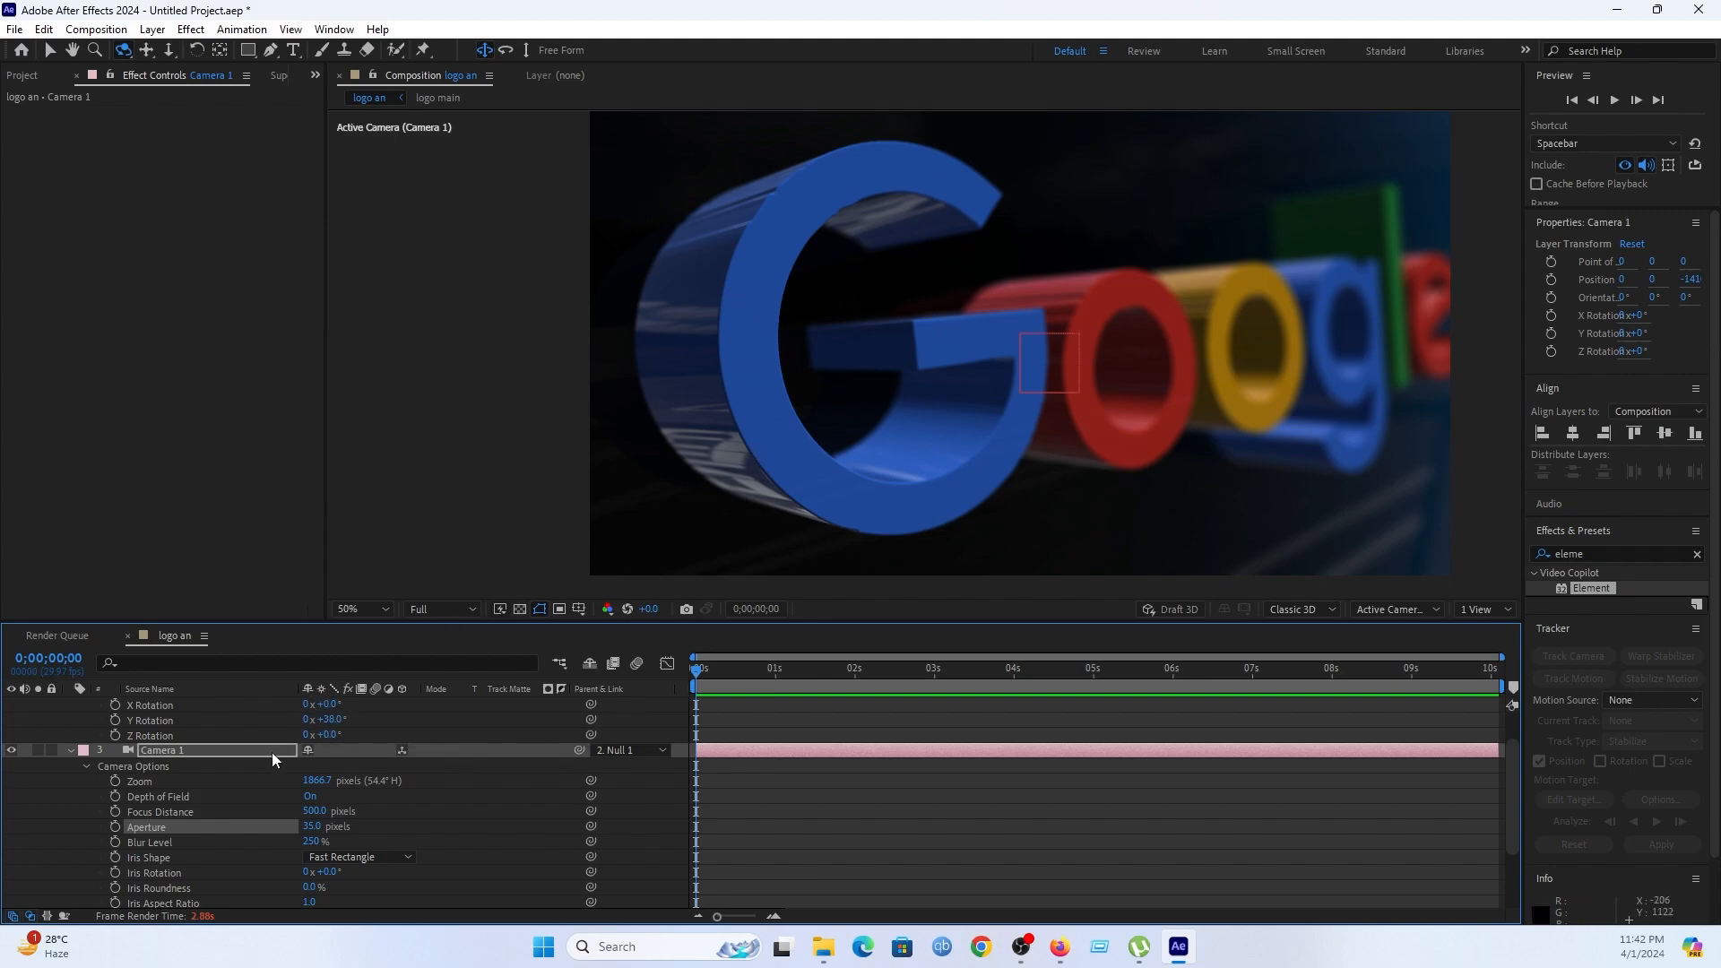
Reveal Null 1's Position and set a Position keyframe on the first frame.
scroll(272, 752, up, 1)
click(249, 723)
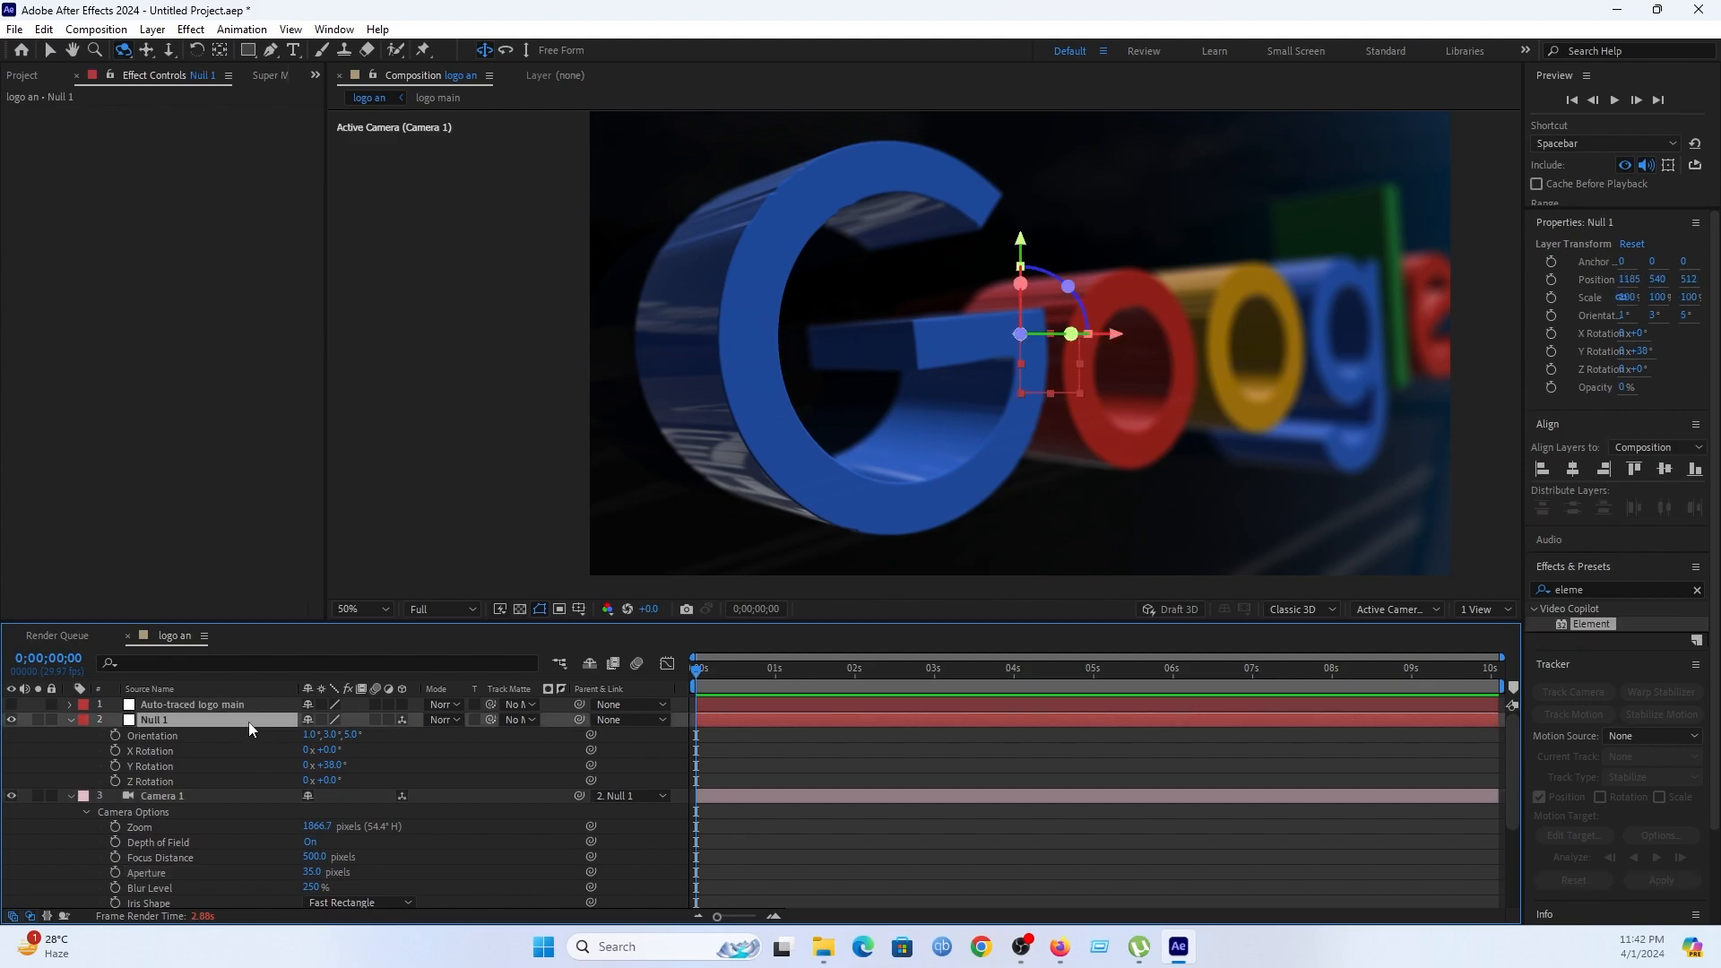
key(p)
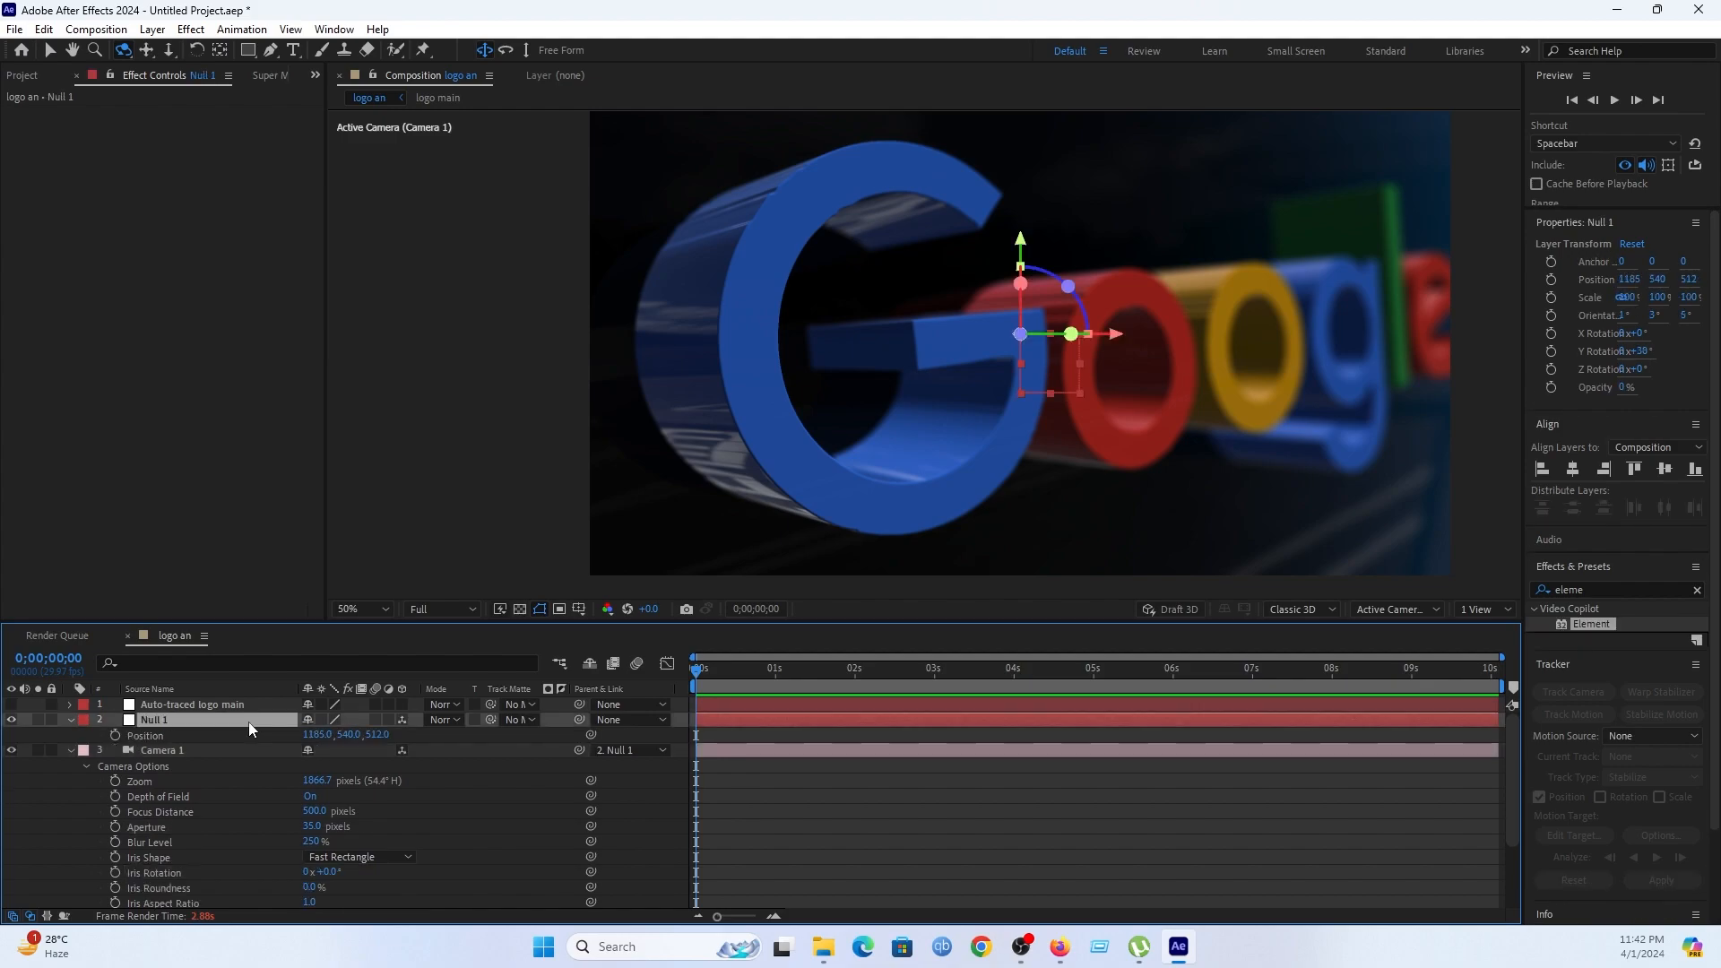
click(115, 737)
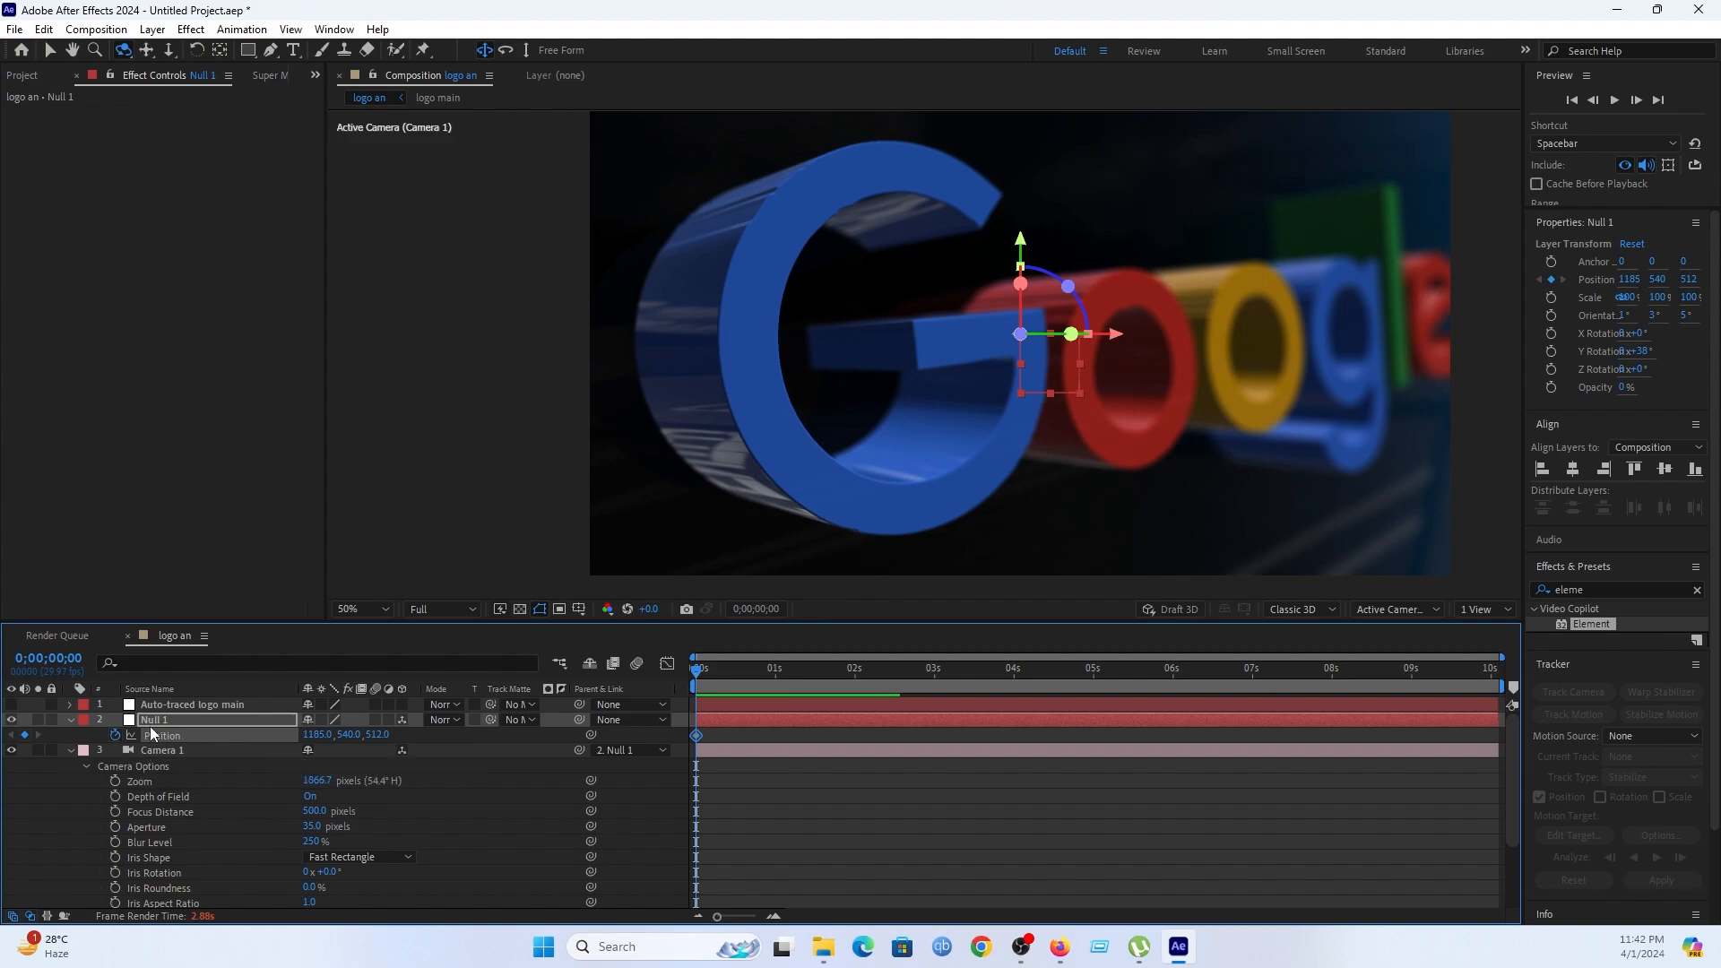
At 0;00;03;29, set Null 1's Z Position to 515 to add a second keyframe.
drag(775, 674, 1012, 713)
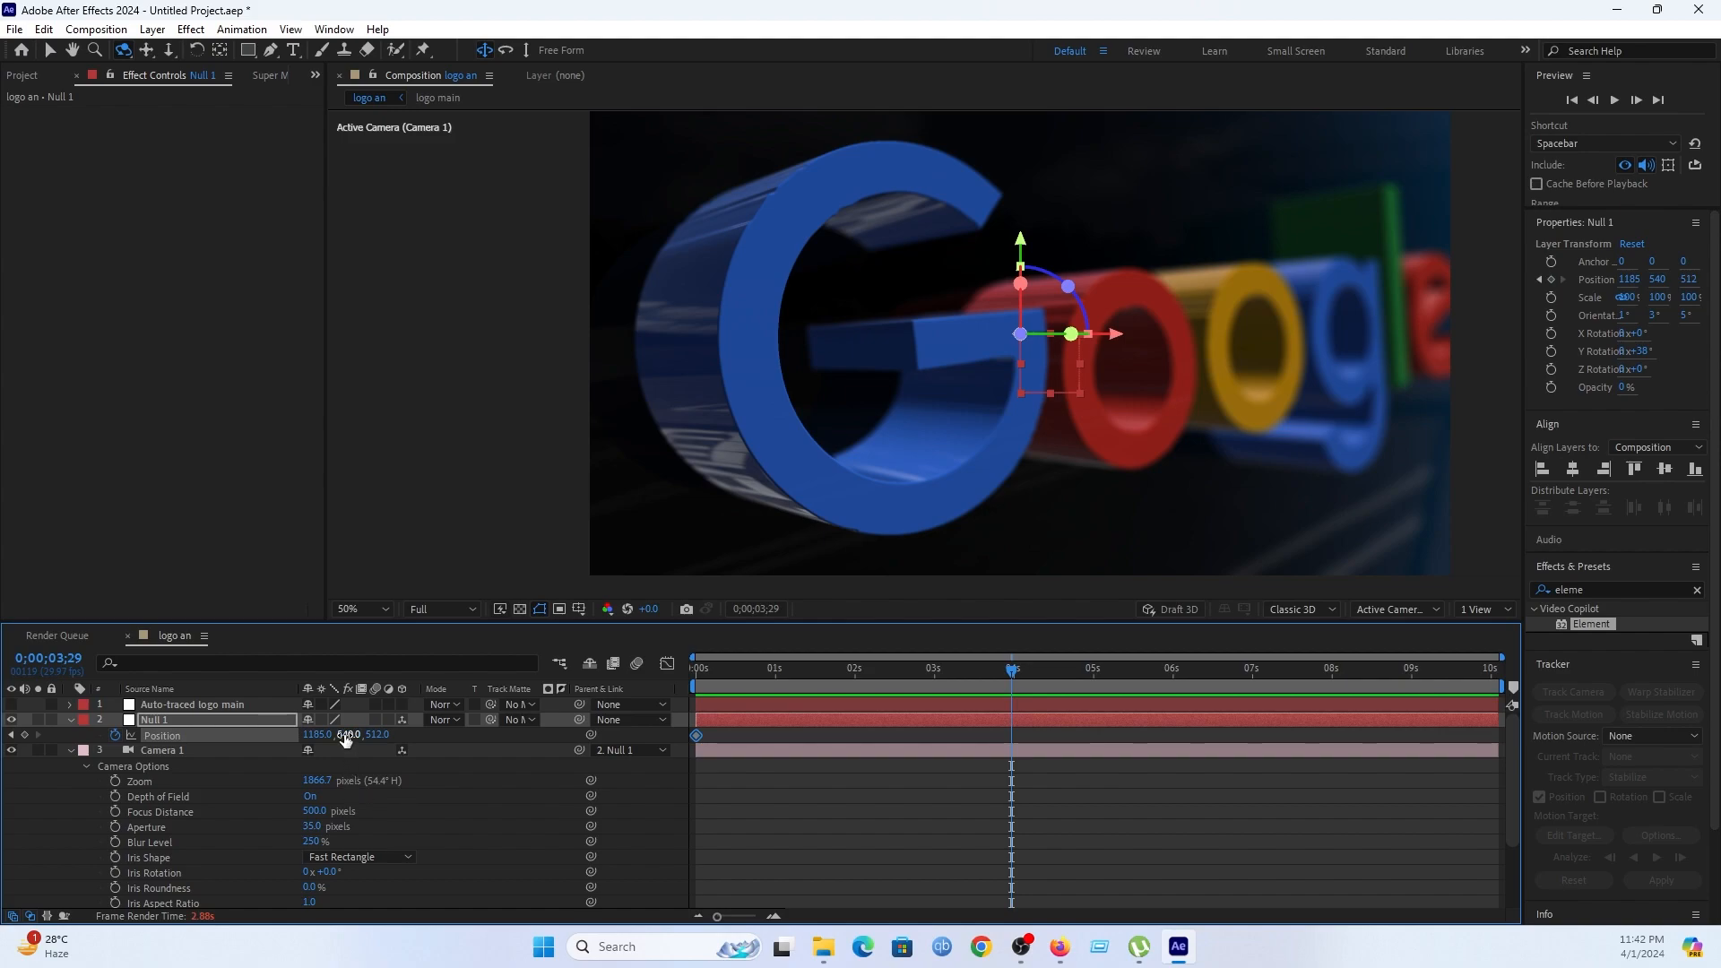
drag(379, 735, 445, 735)
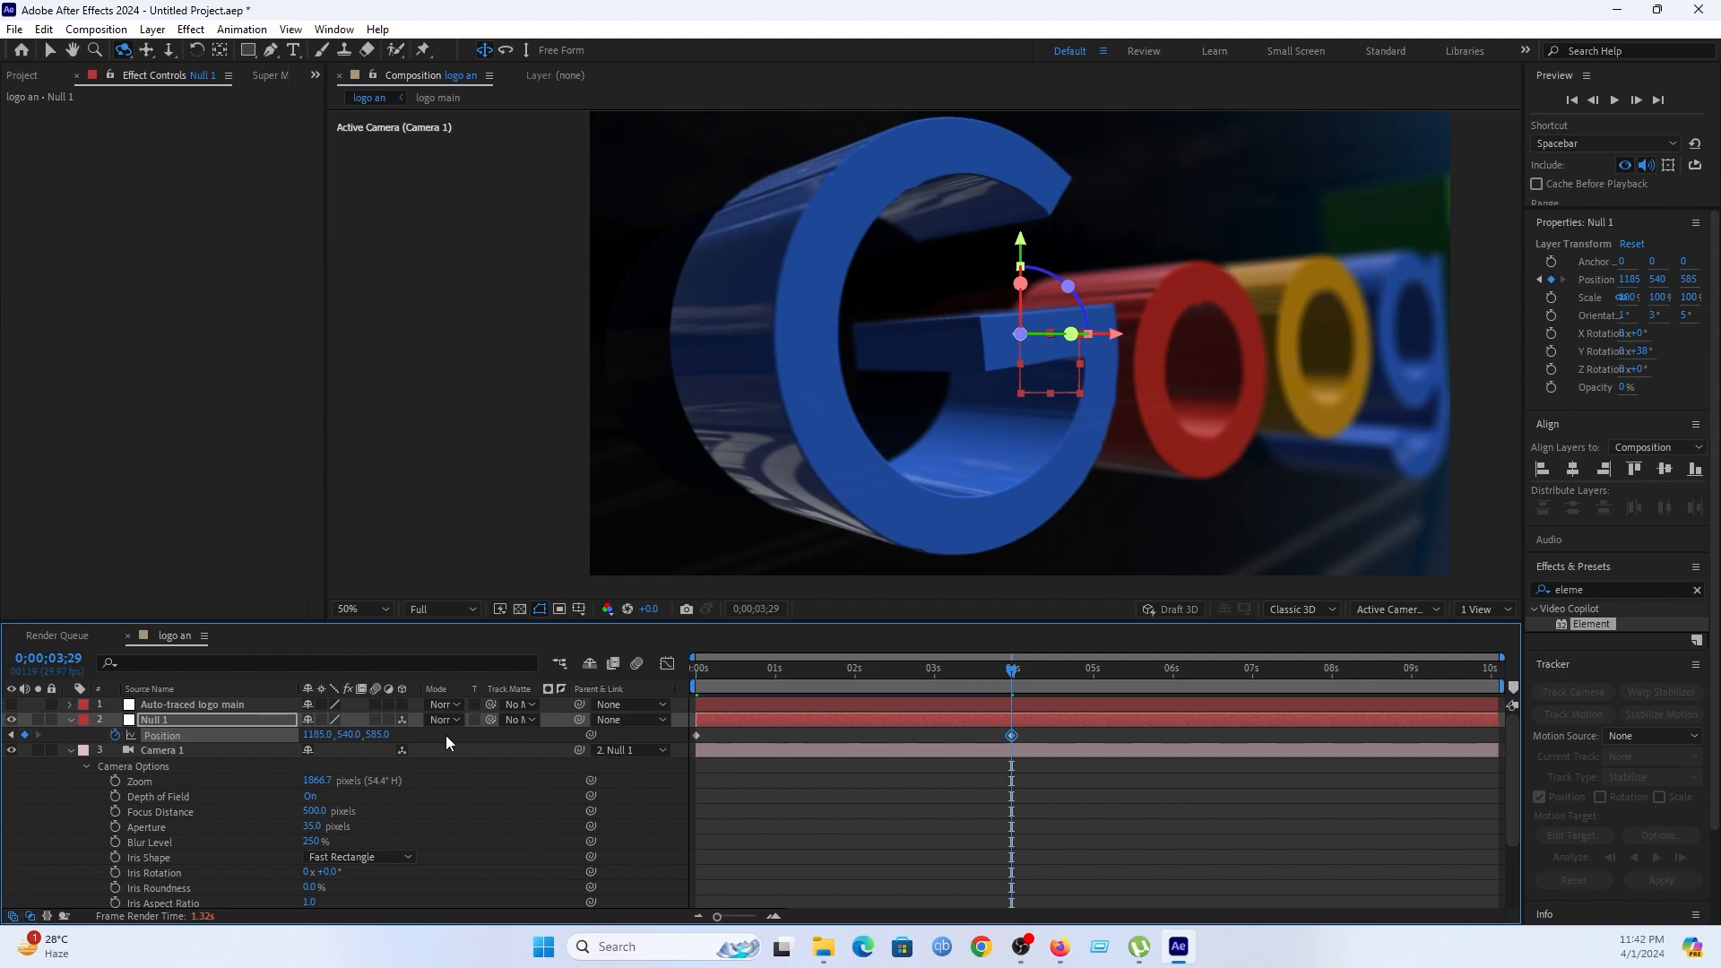
drag(379, 735, 318, 742)
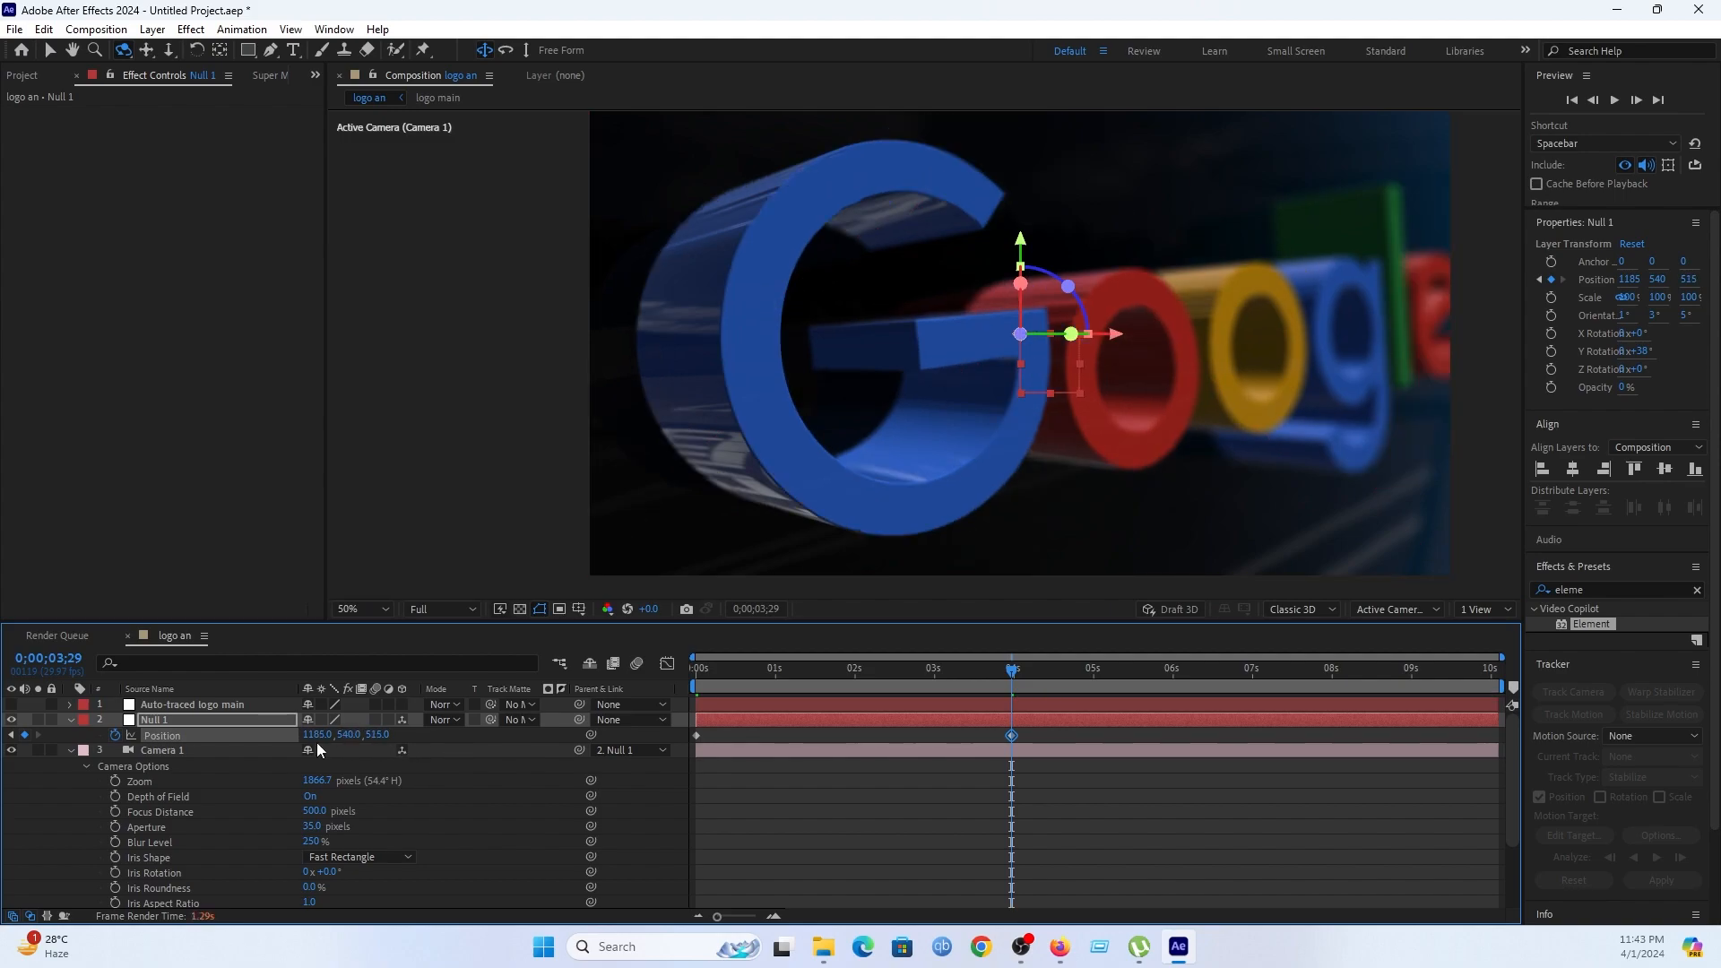
Try Null 1's Z Position at 0 and its Y Position at 477, undoing each change.
click(376, 735)
text(0)
key(Return)
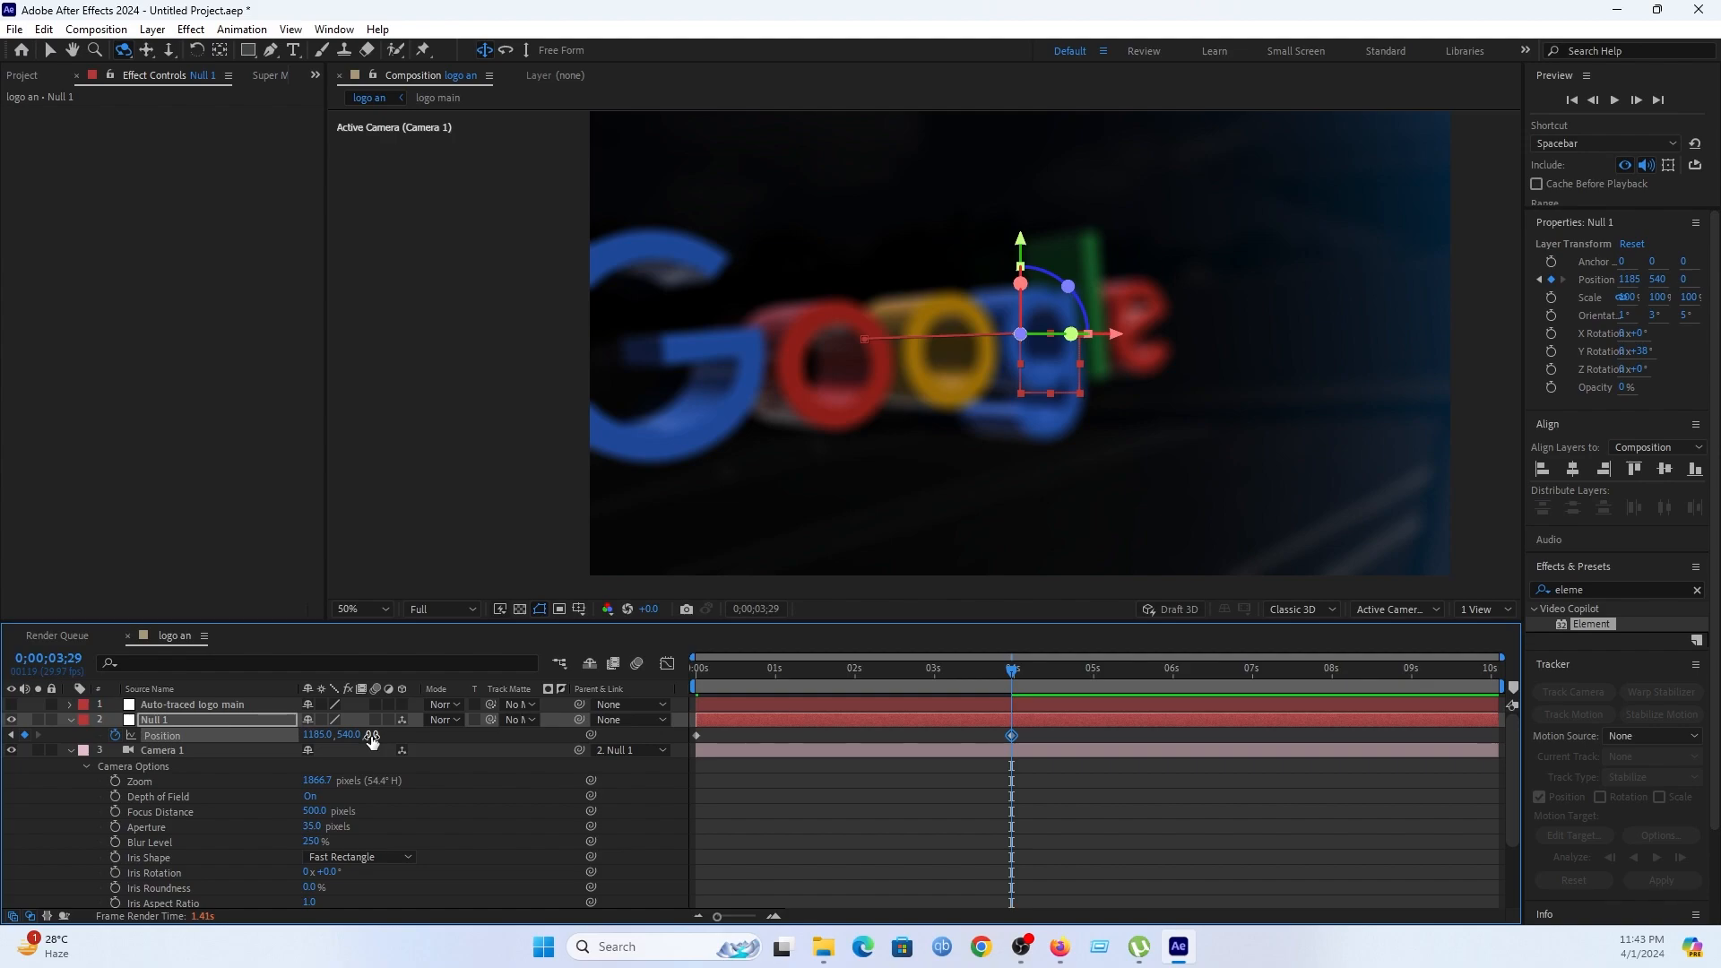
key(ctrl+z)
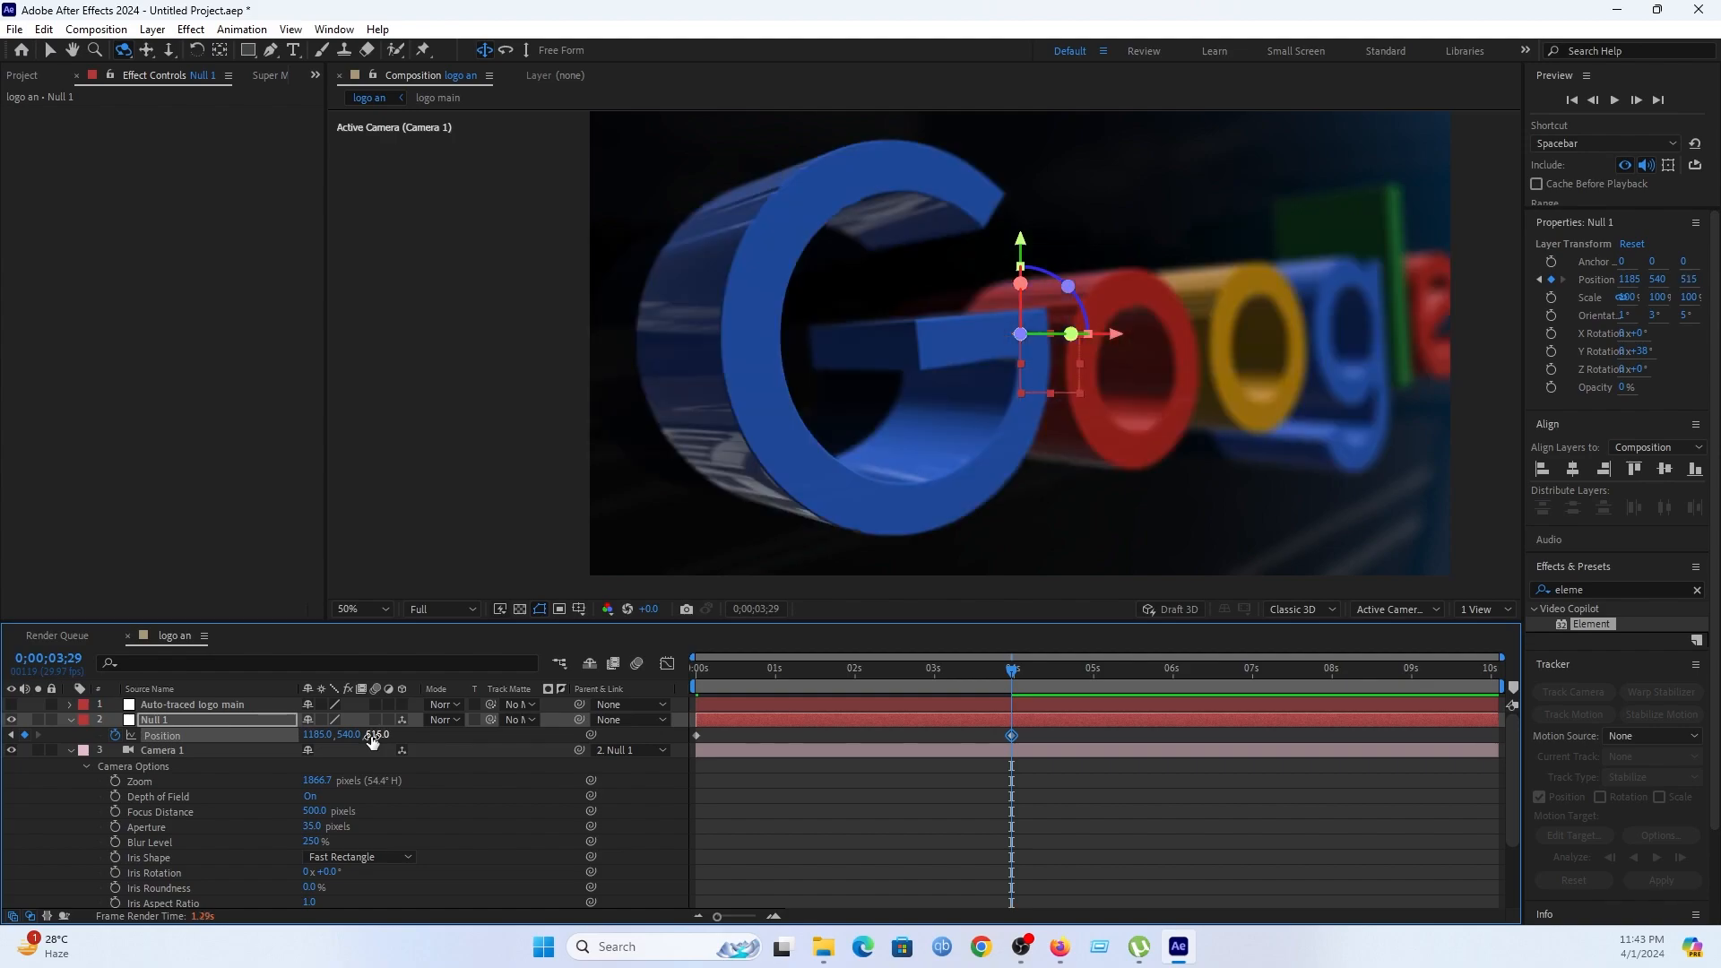
drag(346, 736, 276, 745)
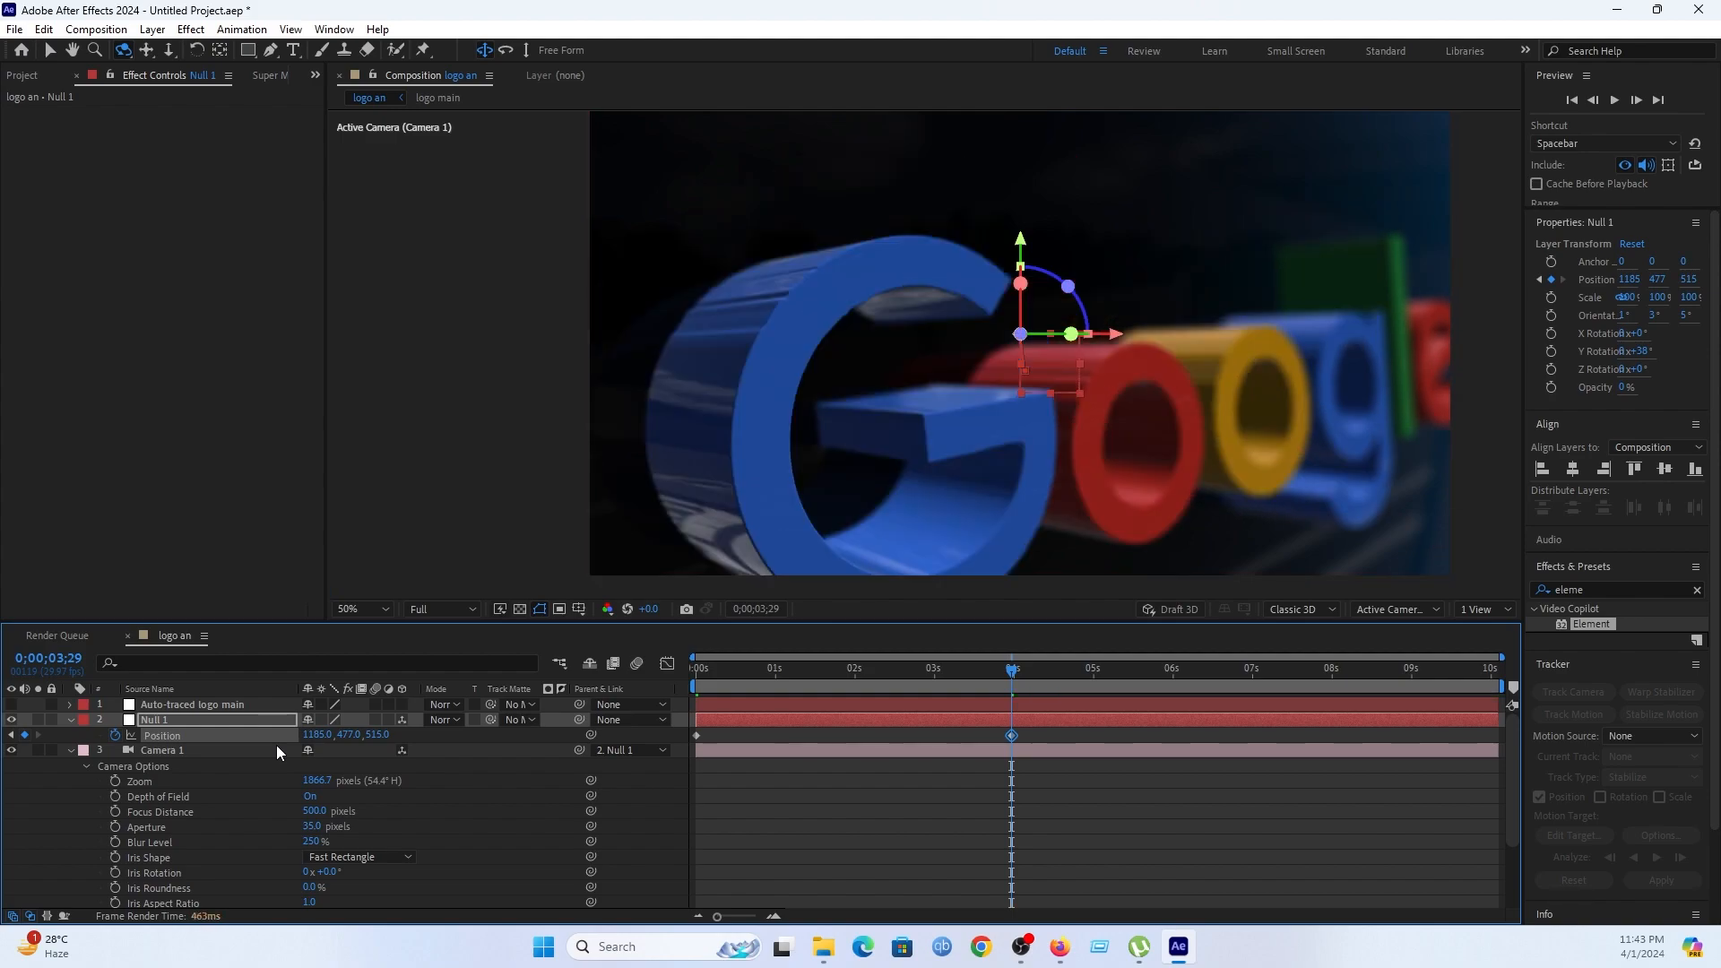
key(ctrl+z)
Set Null 1's X Position to 1852 at 0;00;03;29 so the camera travels along the logo to the final e.
drag(321, 735, 287, 739)
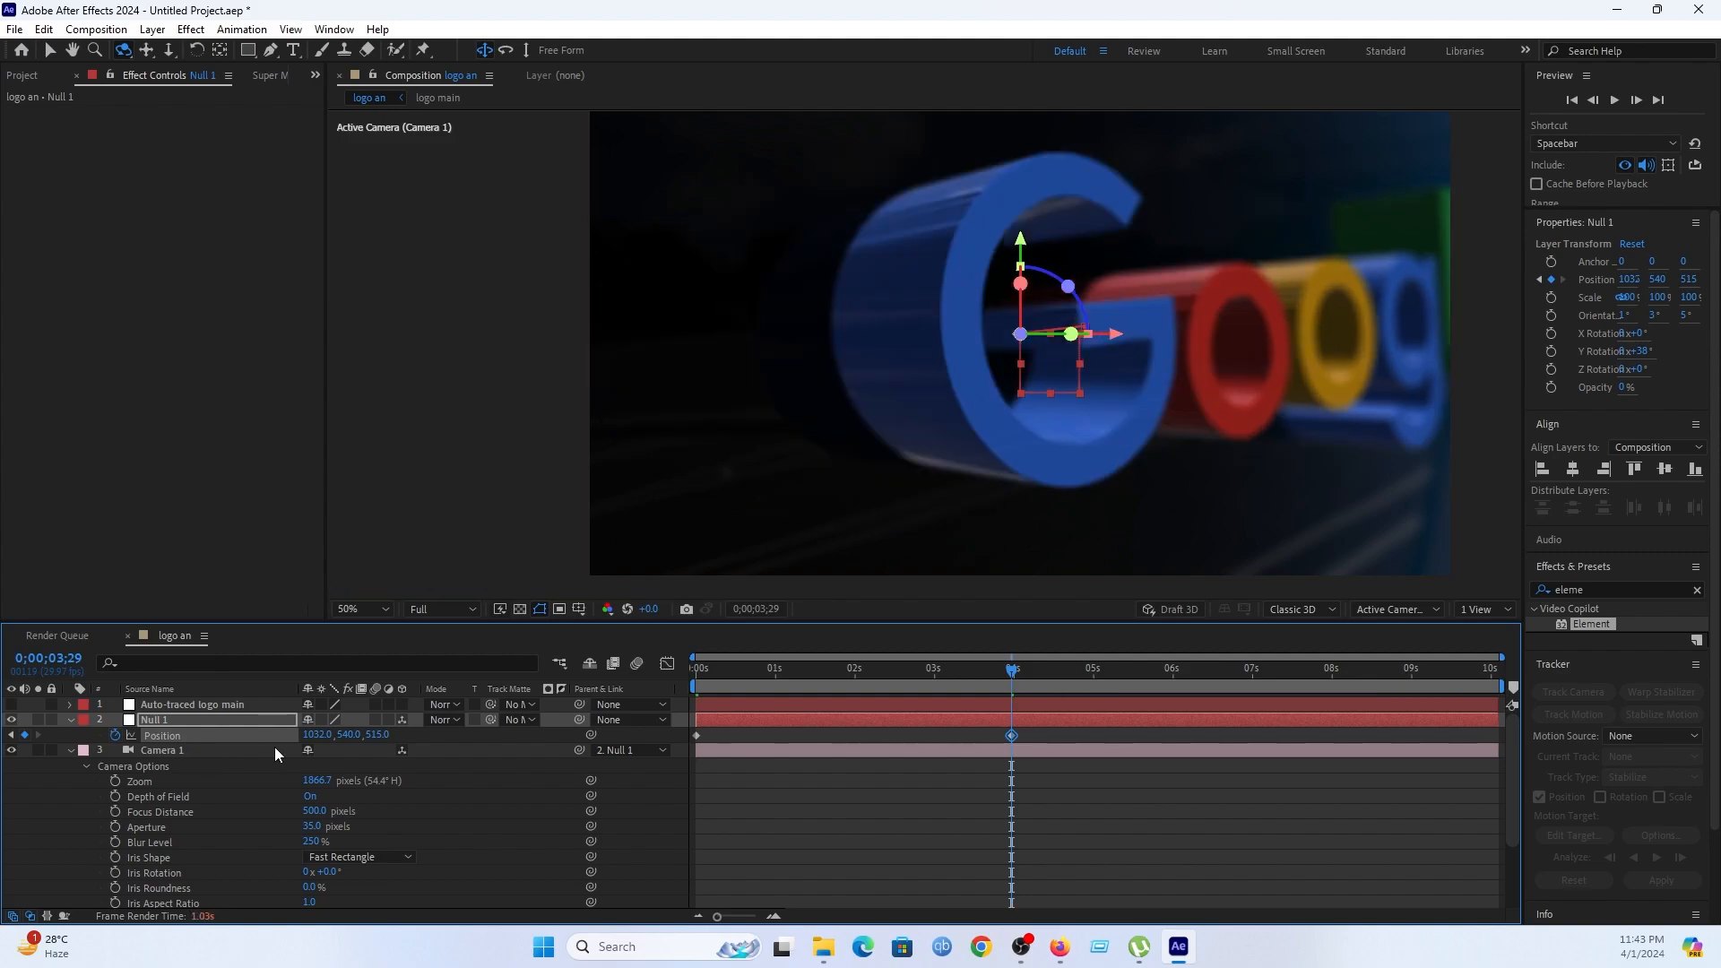
drag(318, 735, 568, 745)
drag(307, 737, 362, 733)
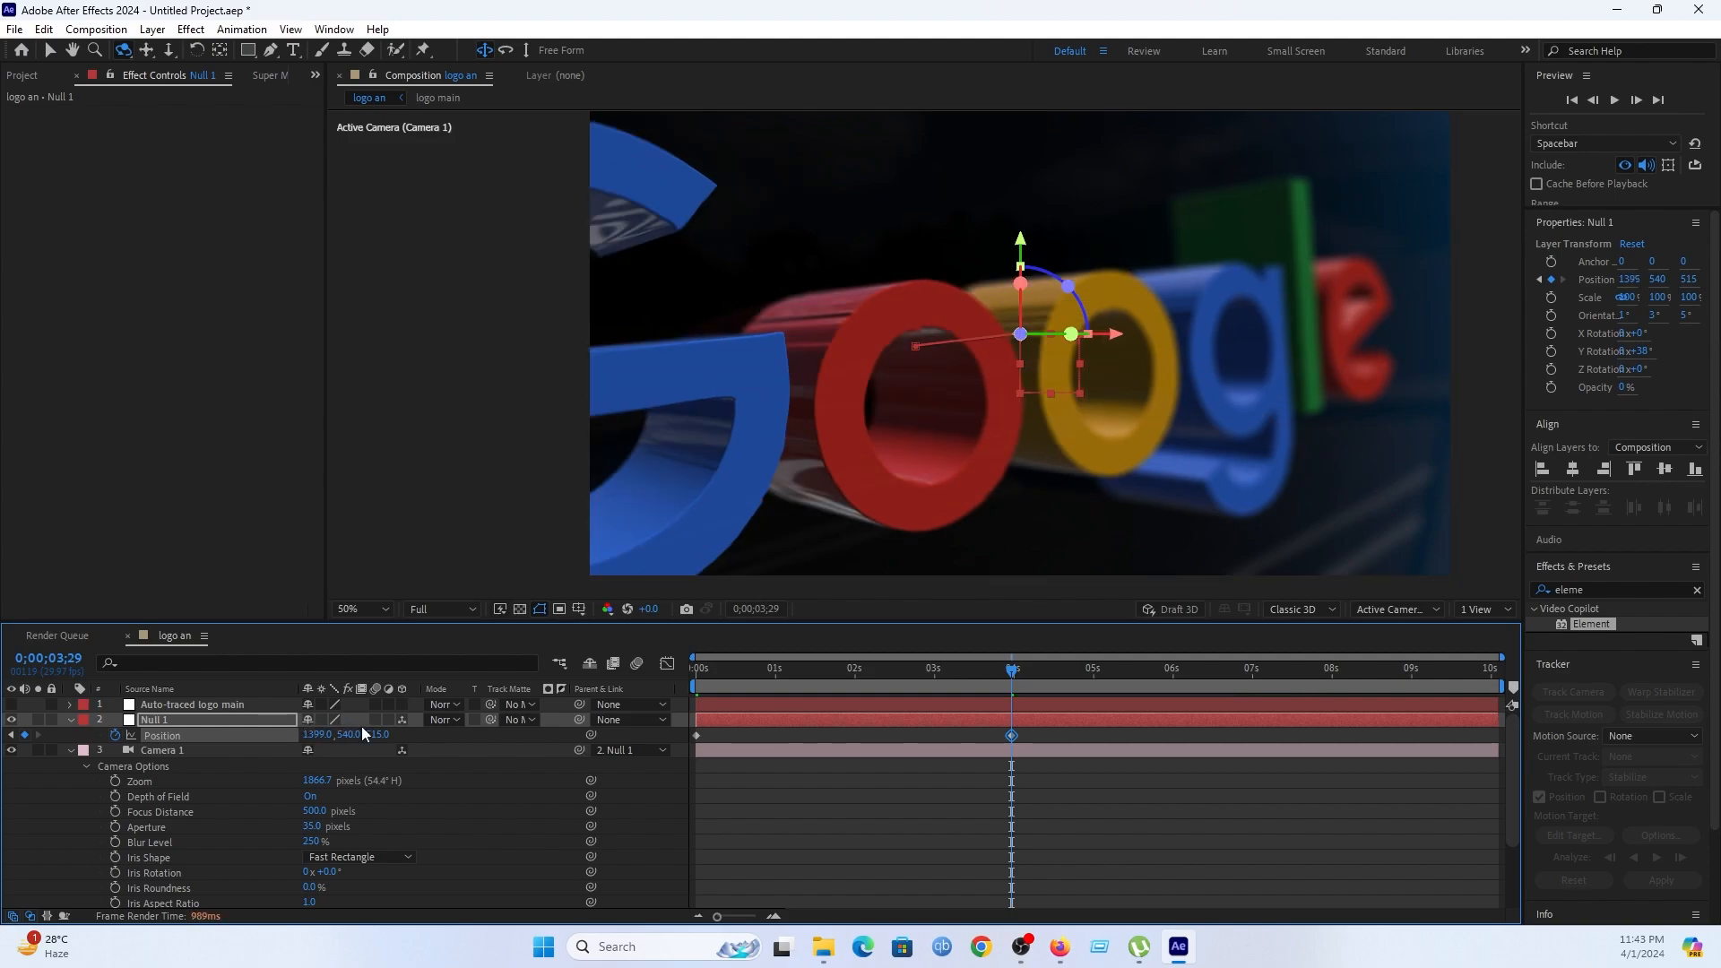
drag(315, 736, 676, 701)
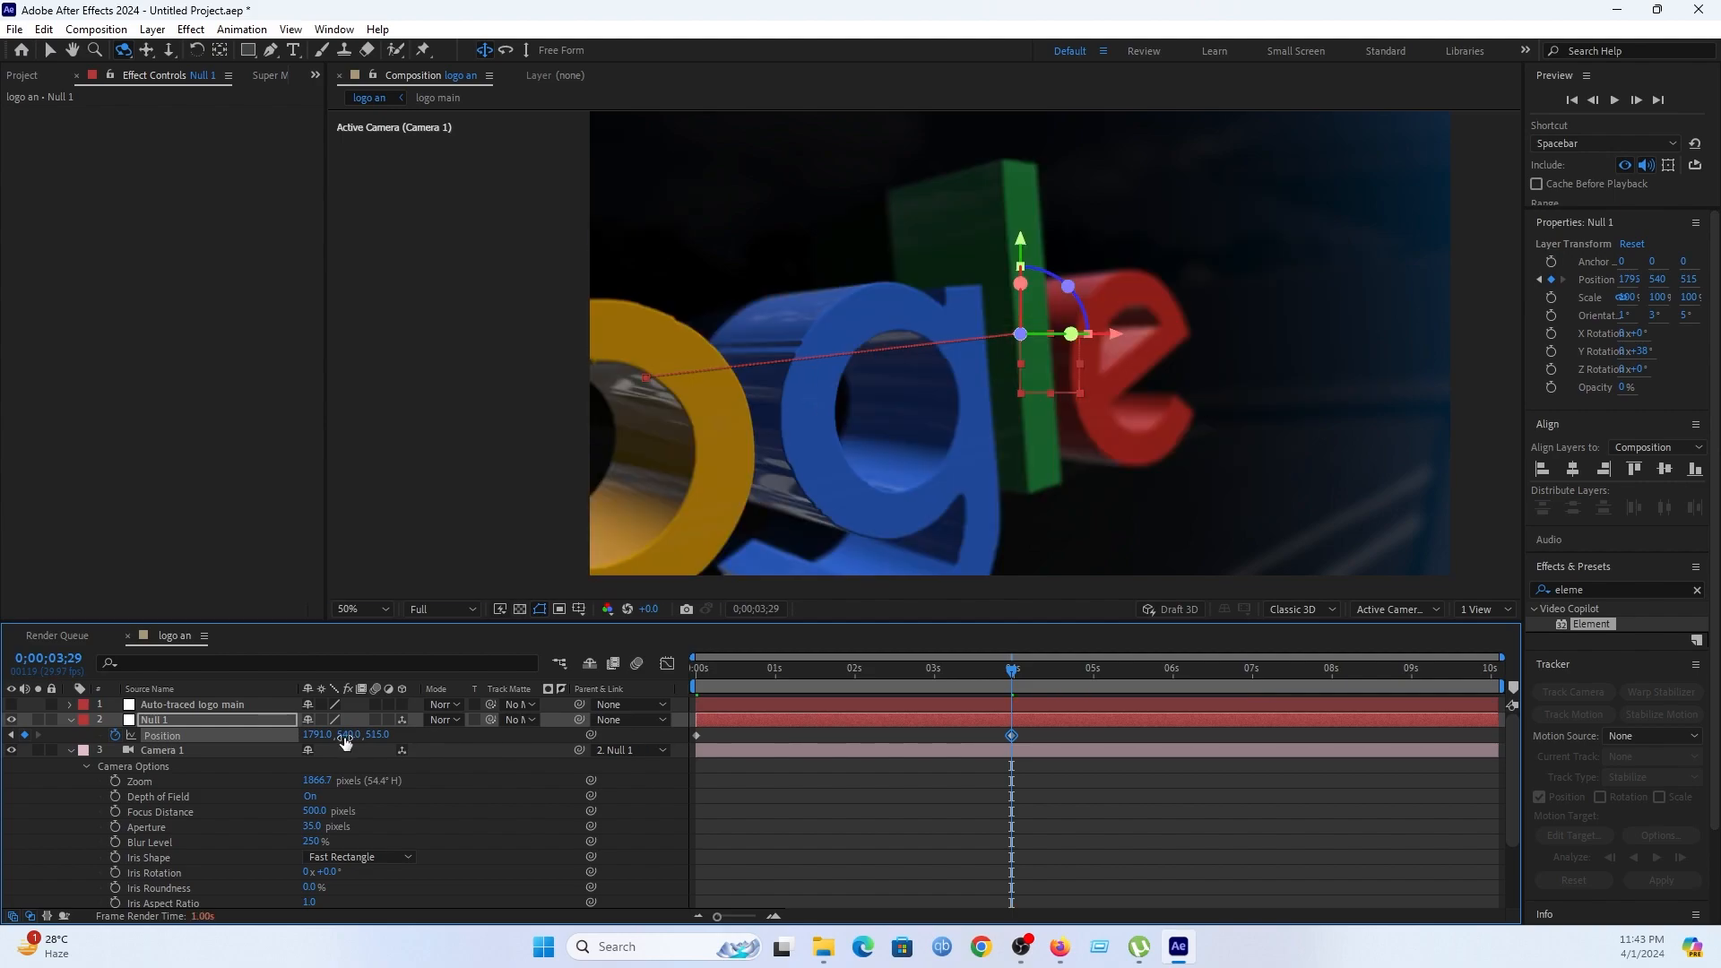
drag(323, 737, 364, 726)
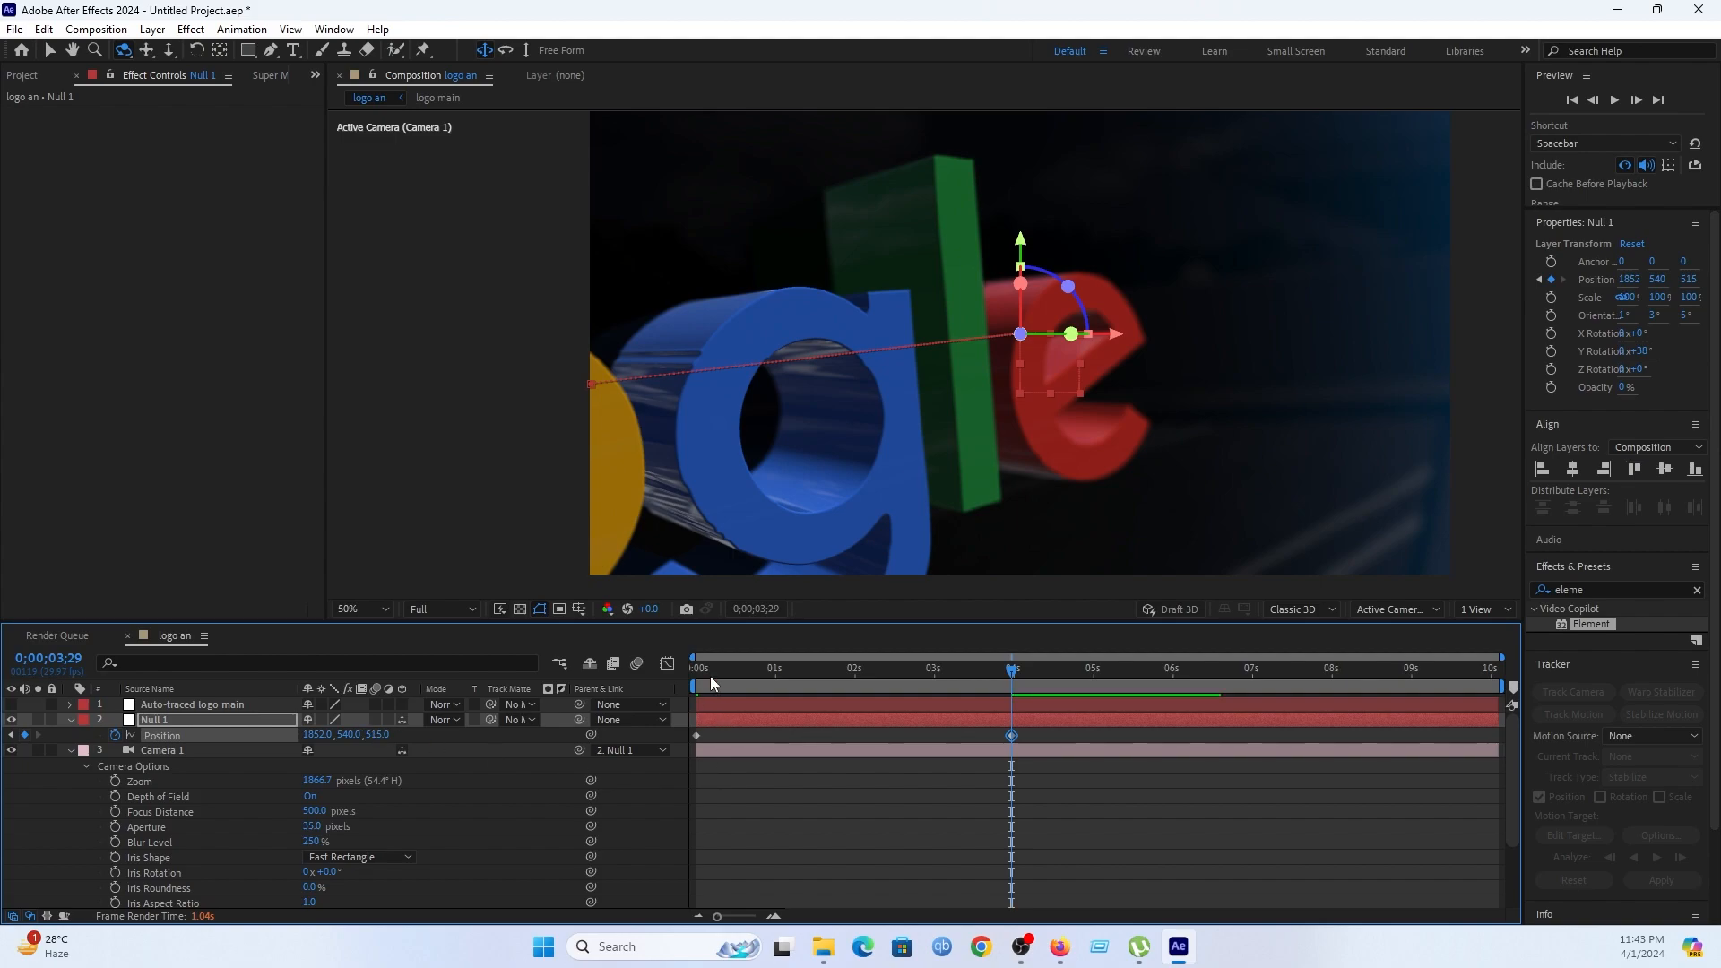
Return to the first frame, end the work area just past the second Position keyframe, and ease both keyframes.
drag(710, 676, 690, 689)
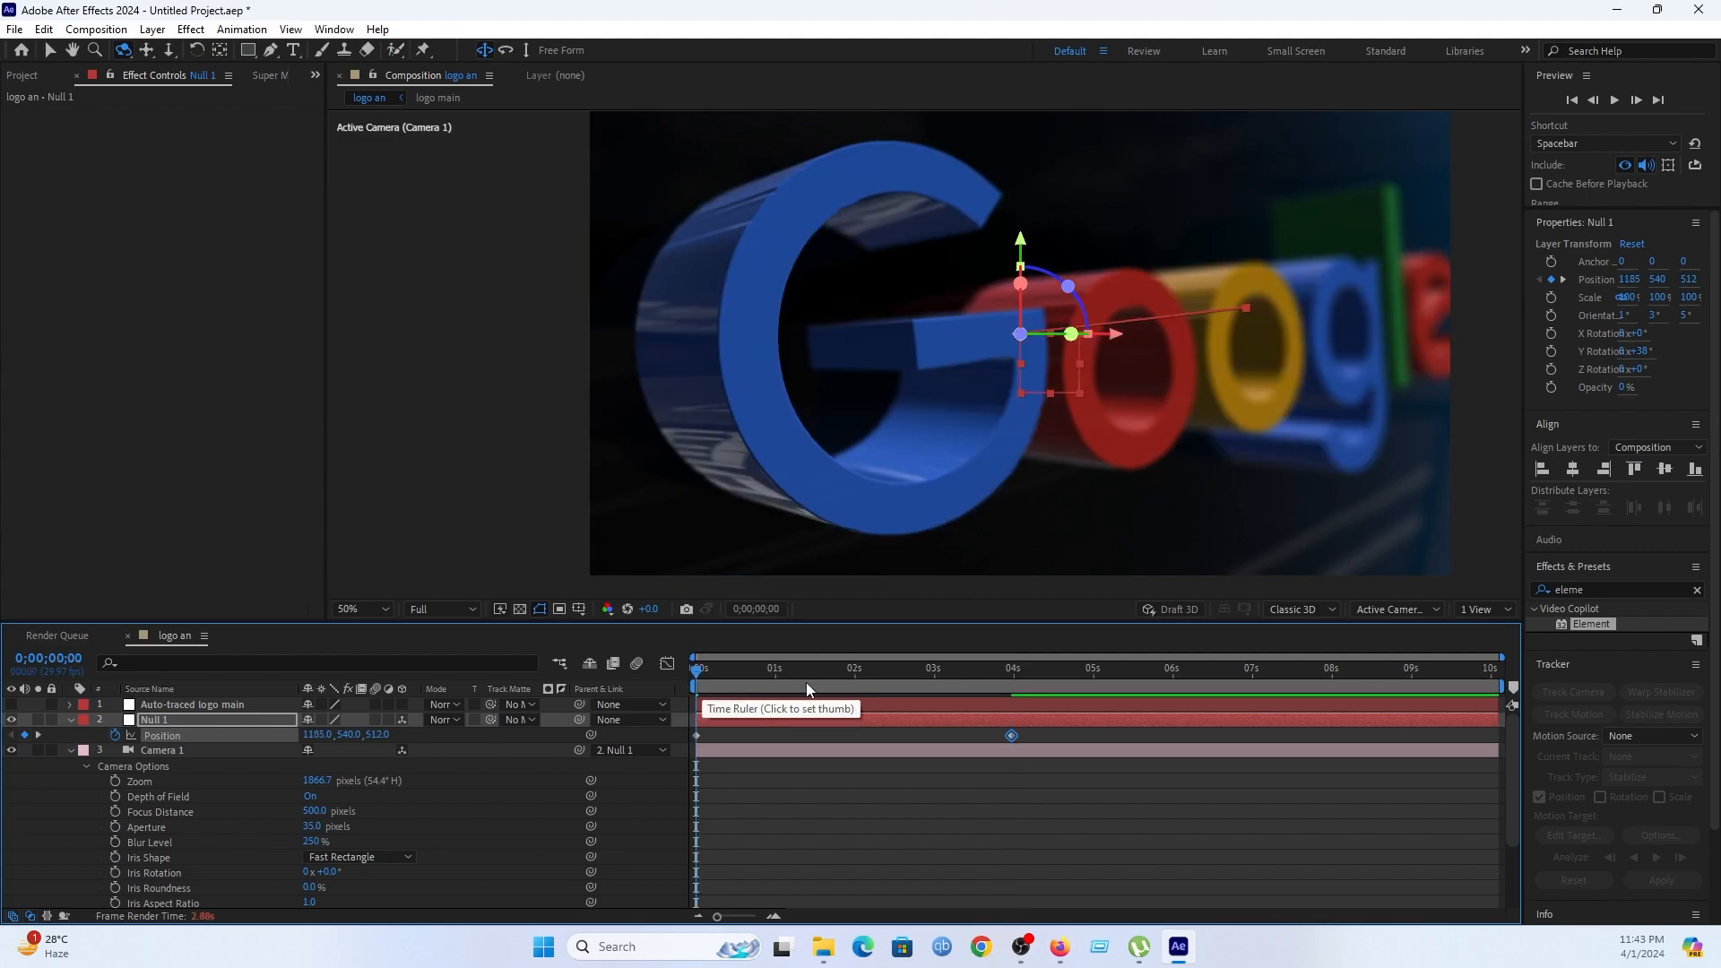
drag(1502, 687, 664, 751)
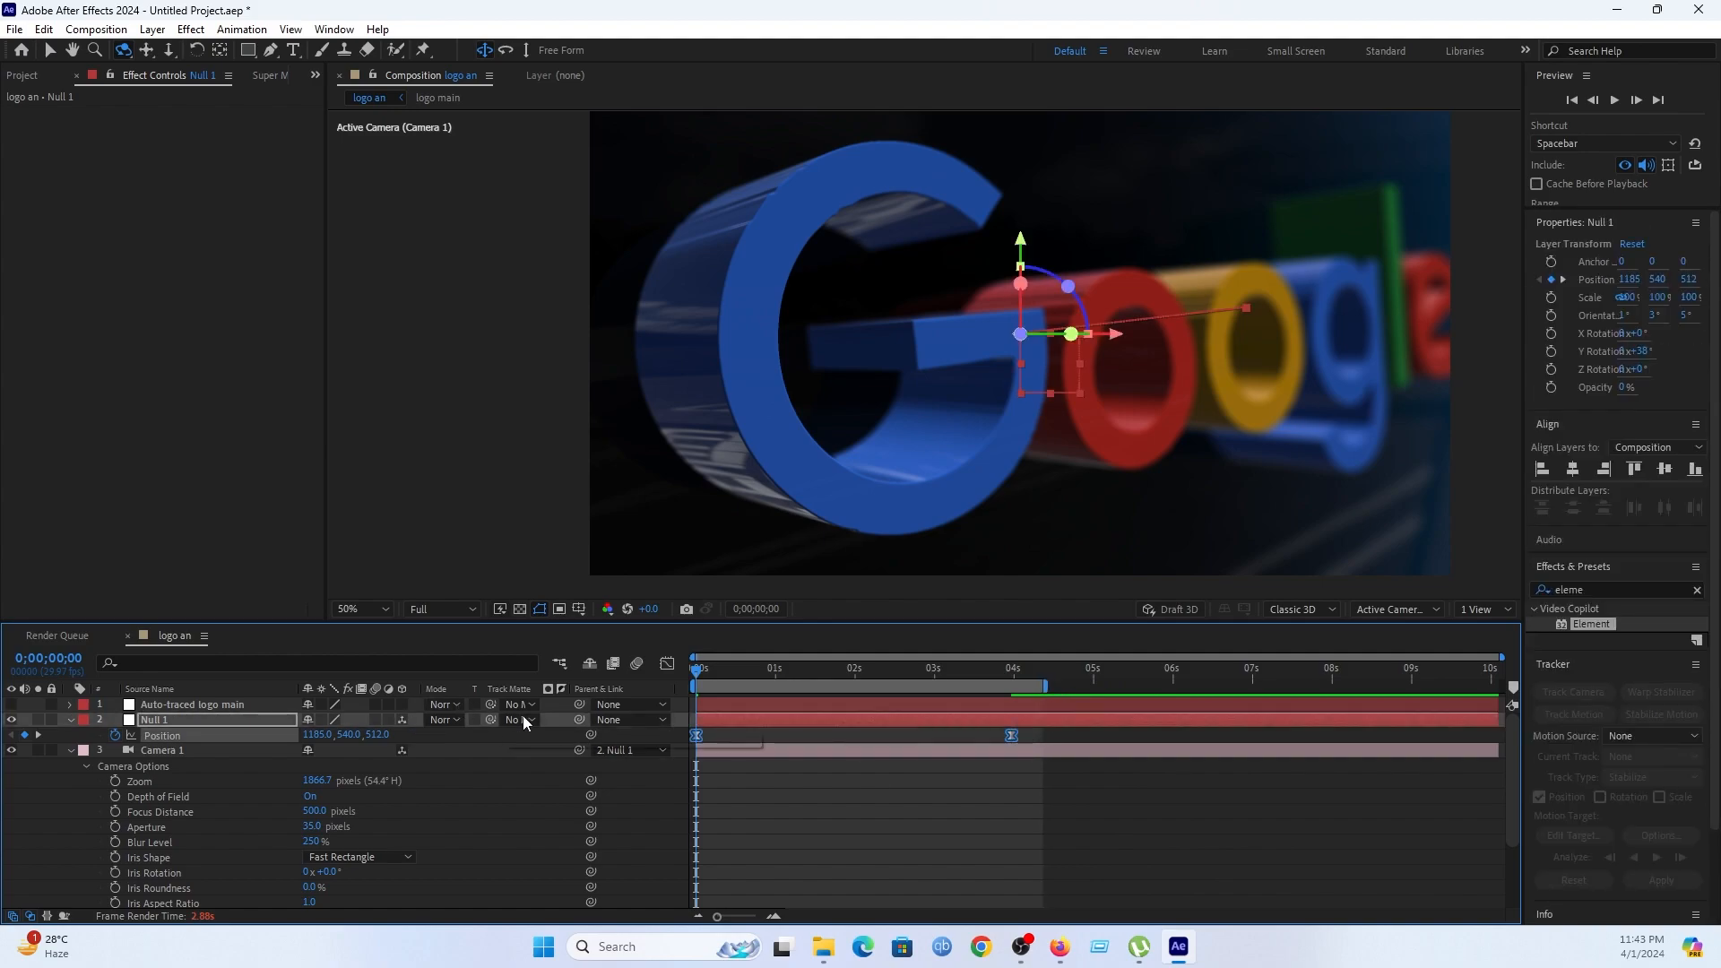
Lower the preview resolution to Half and collapse Camera 1's properties.
click(450, 609)
click(439, 673)
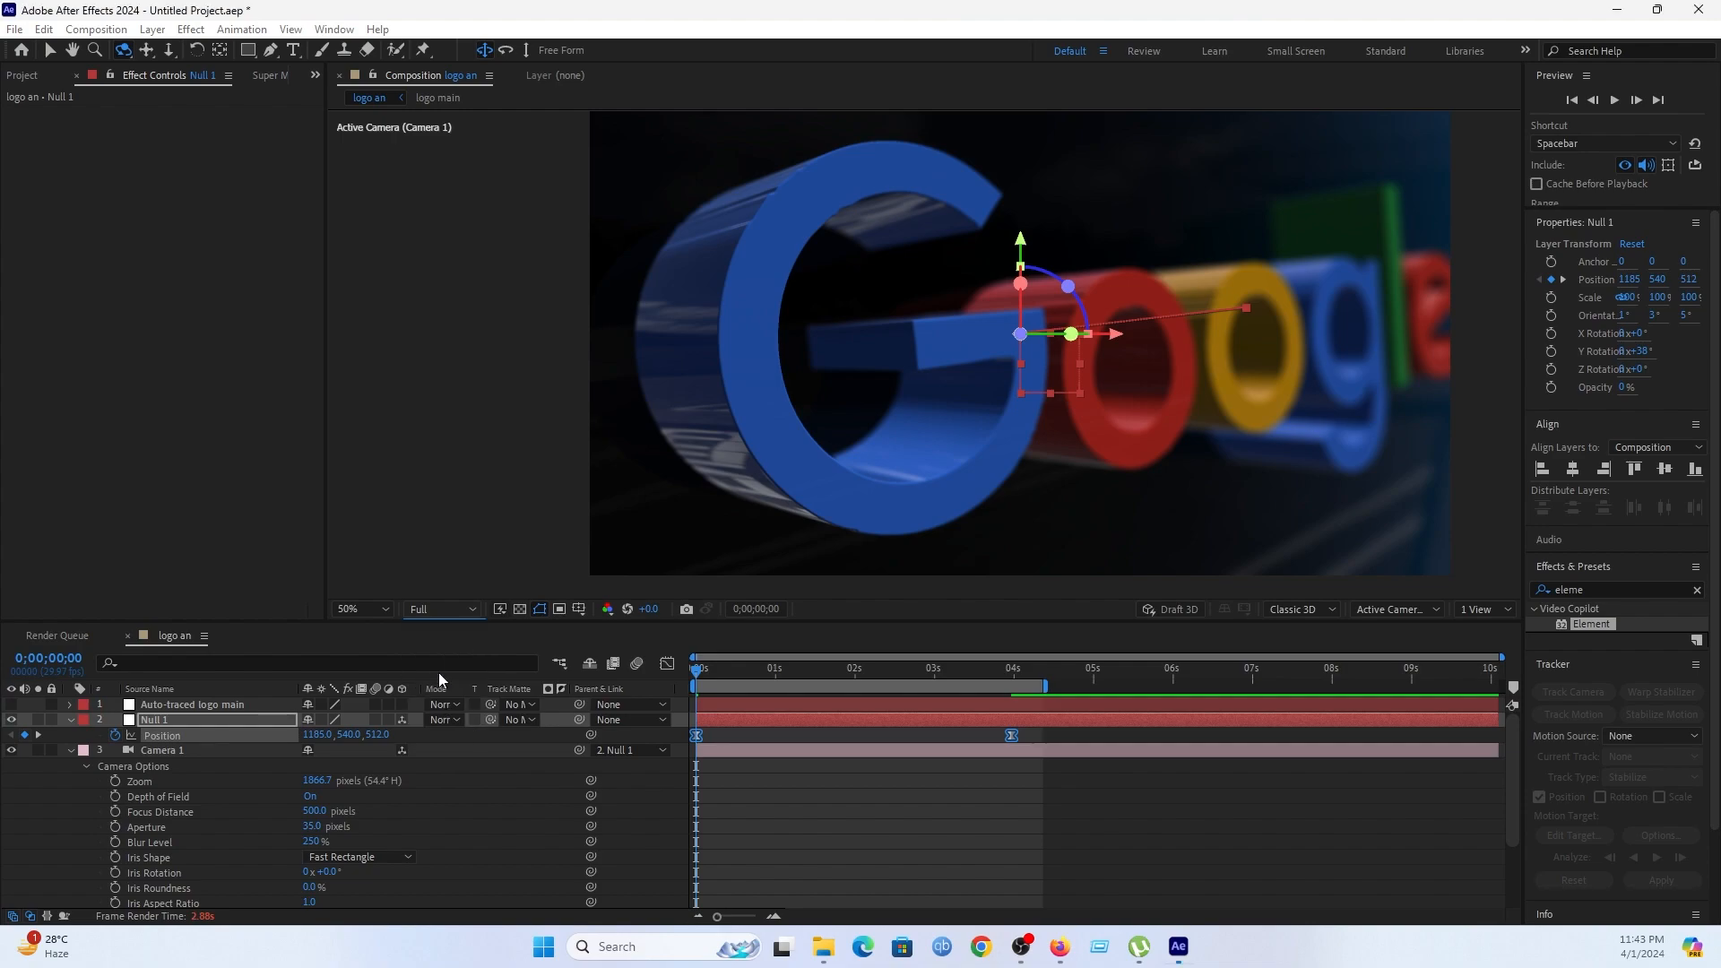
click(70, 751)
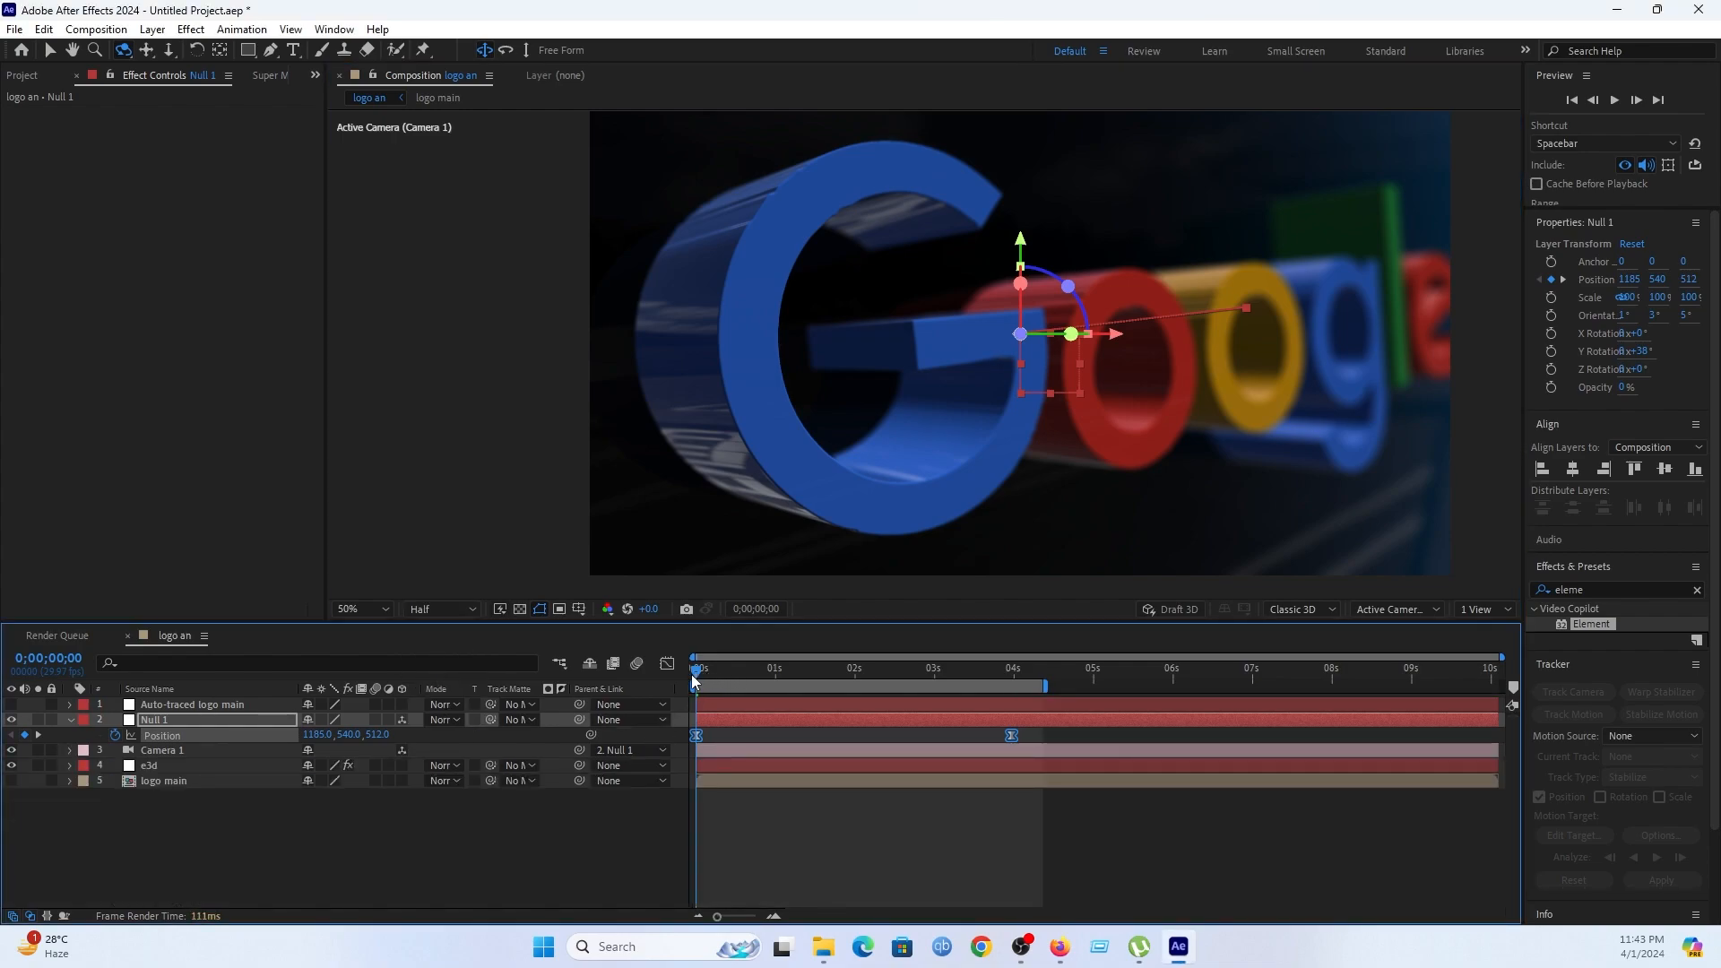
Play back the camera move across the logo, and extend the work area back to the composition's end.
key(space)
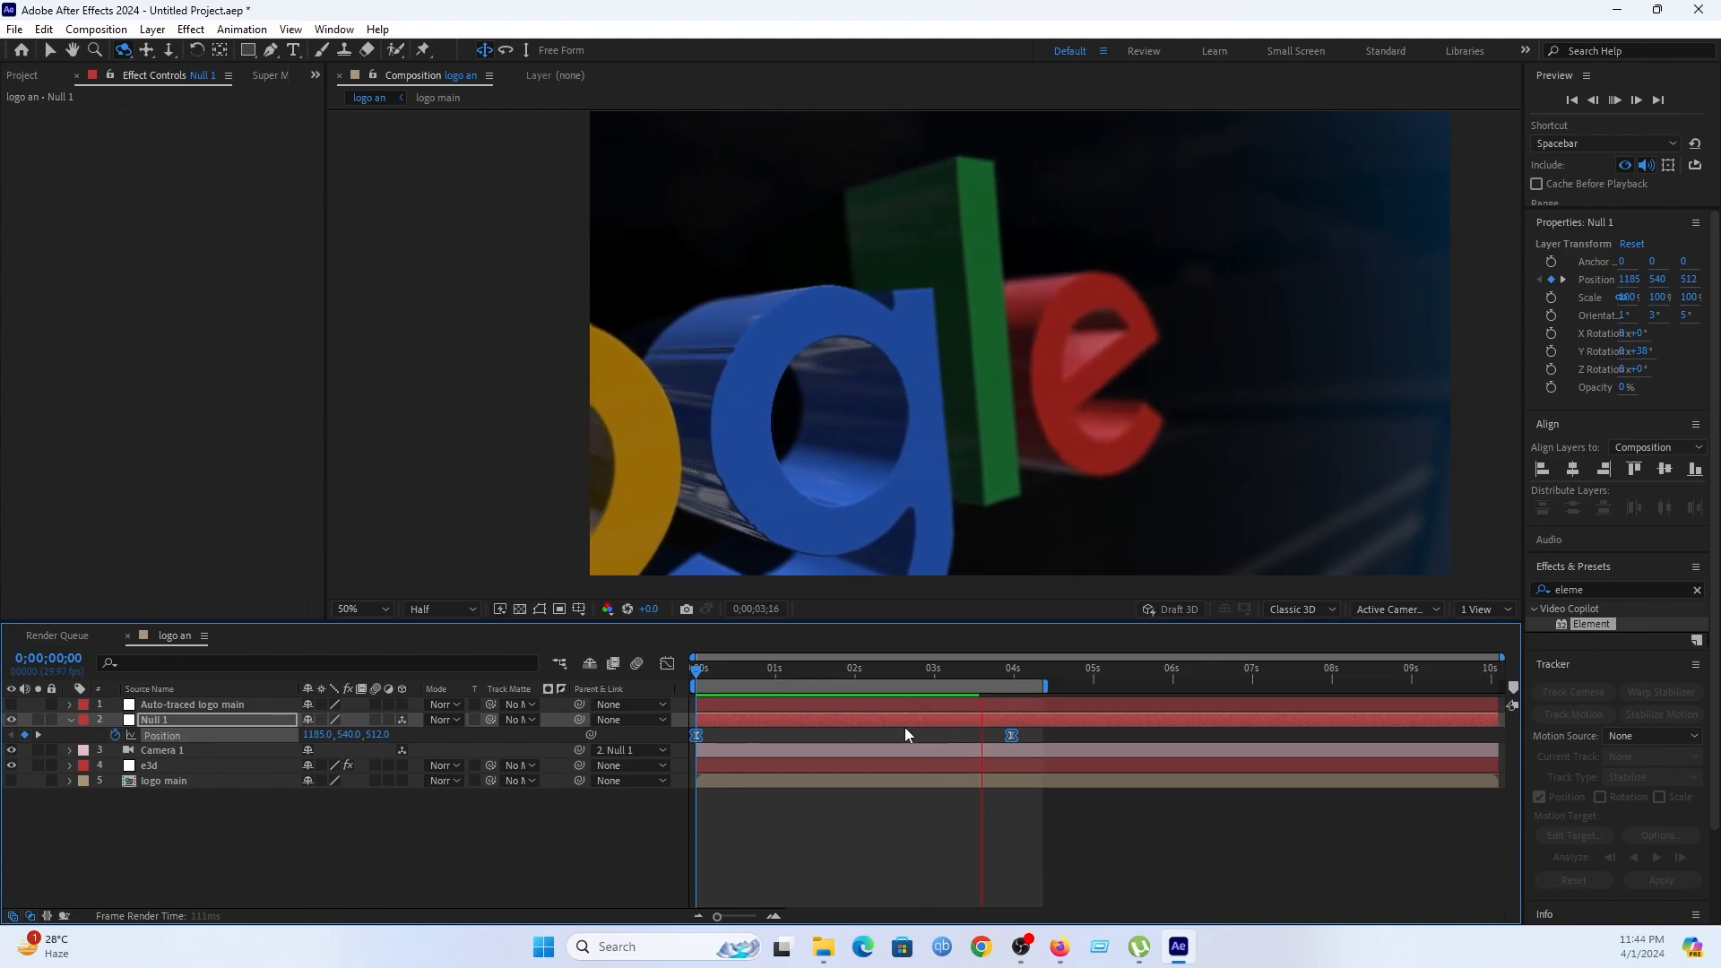
key(space)
key(space)
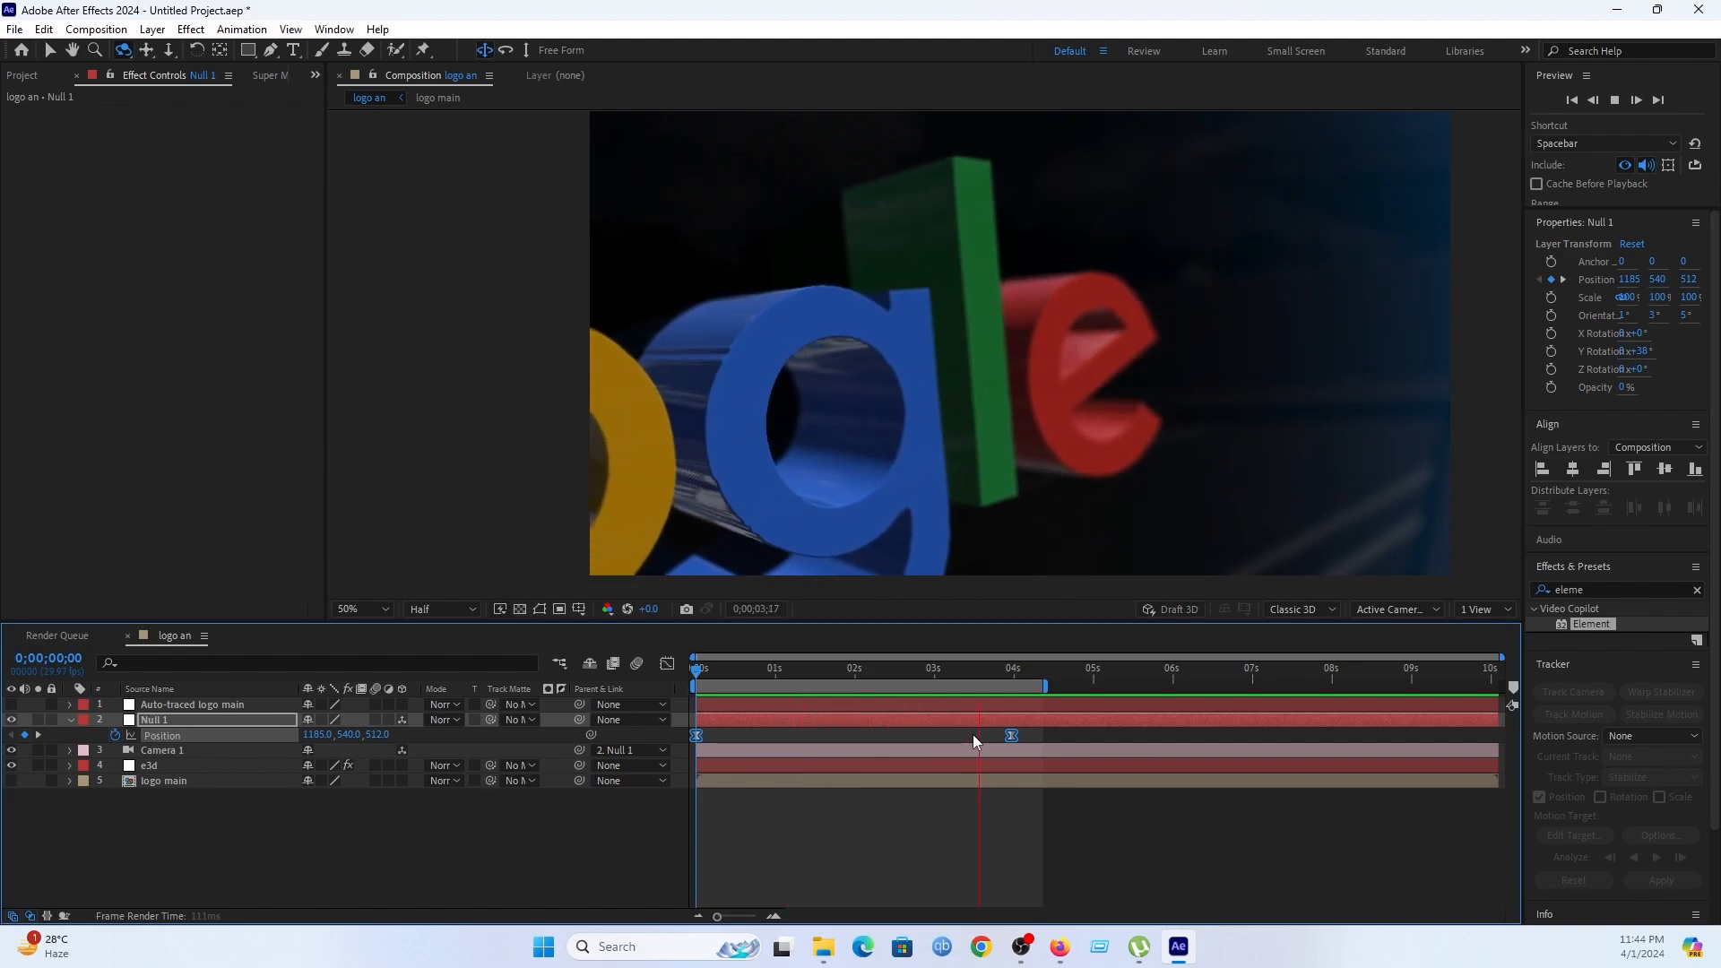
key(space)
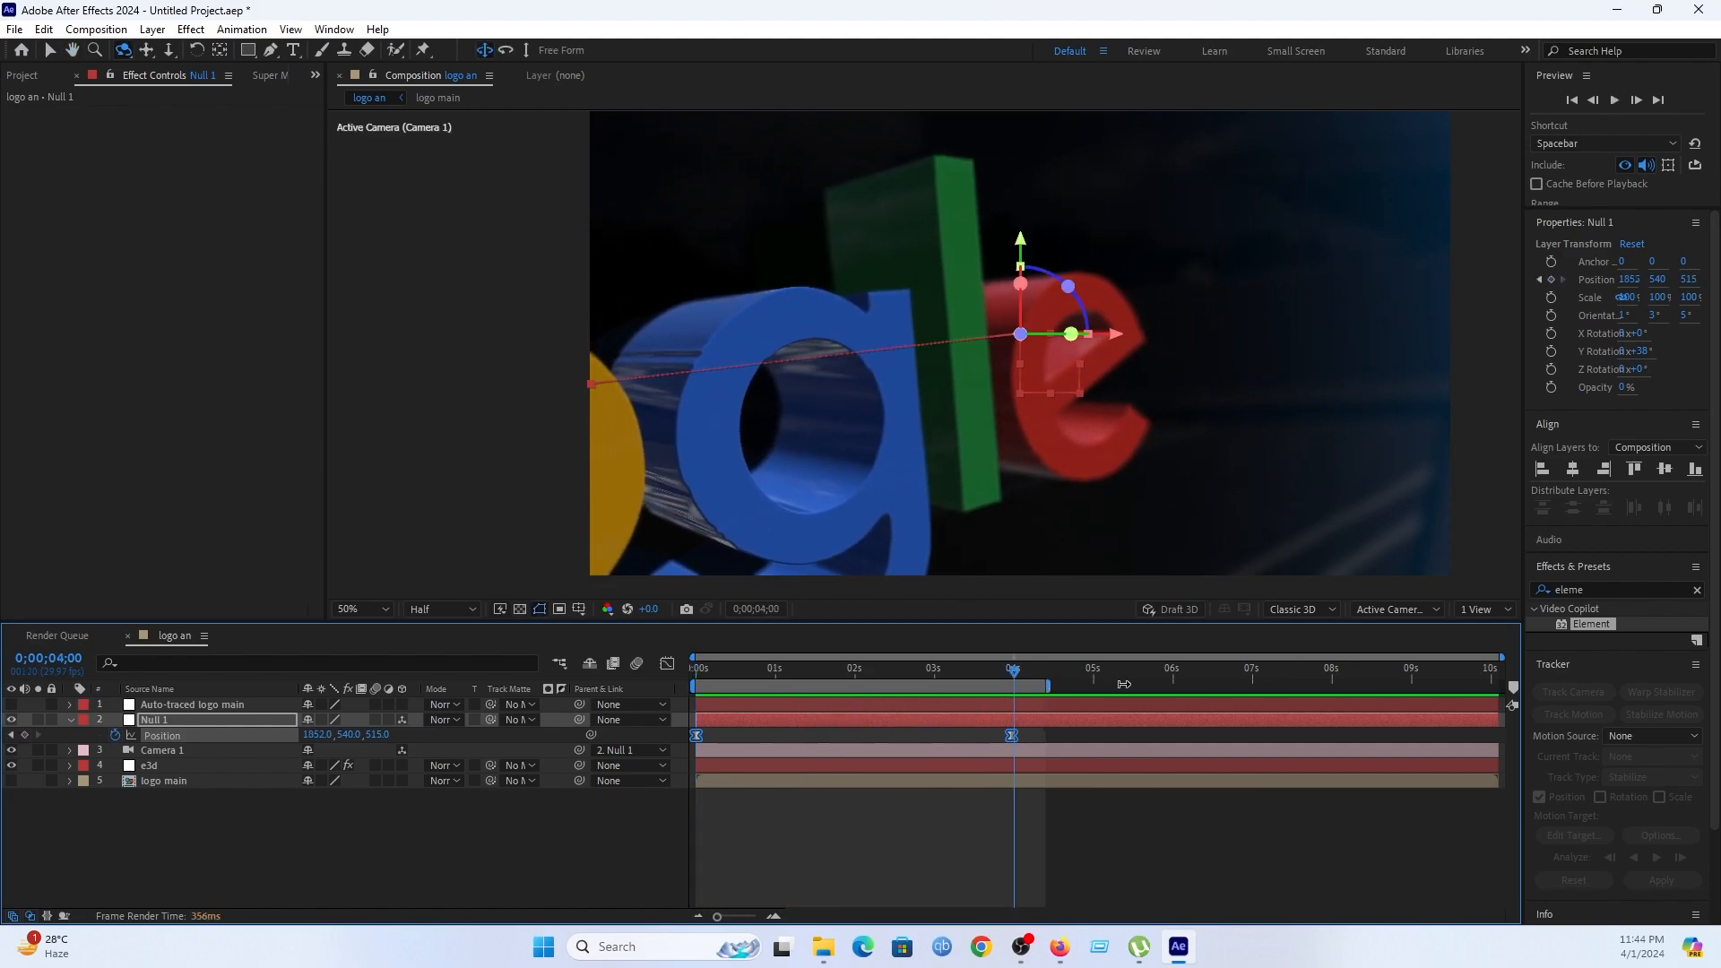
drag(1069, 684, 1553, 685)
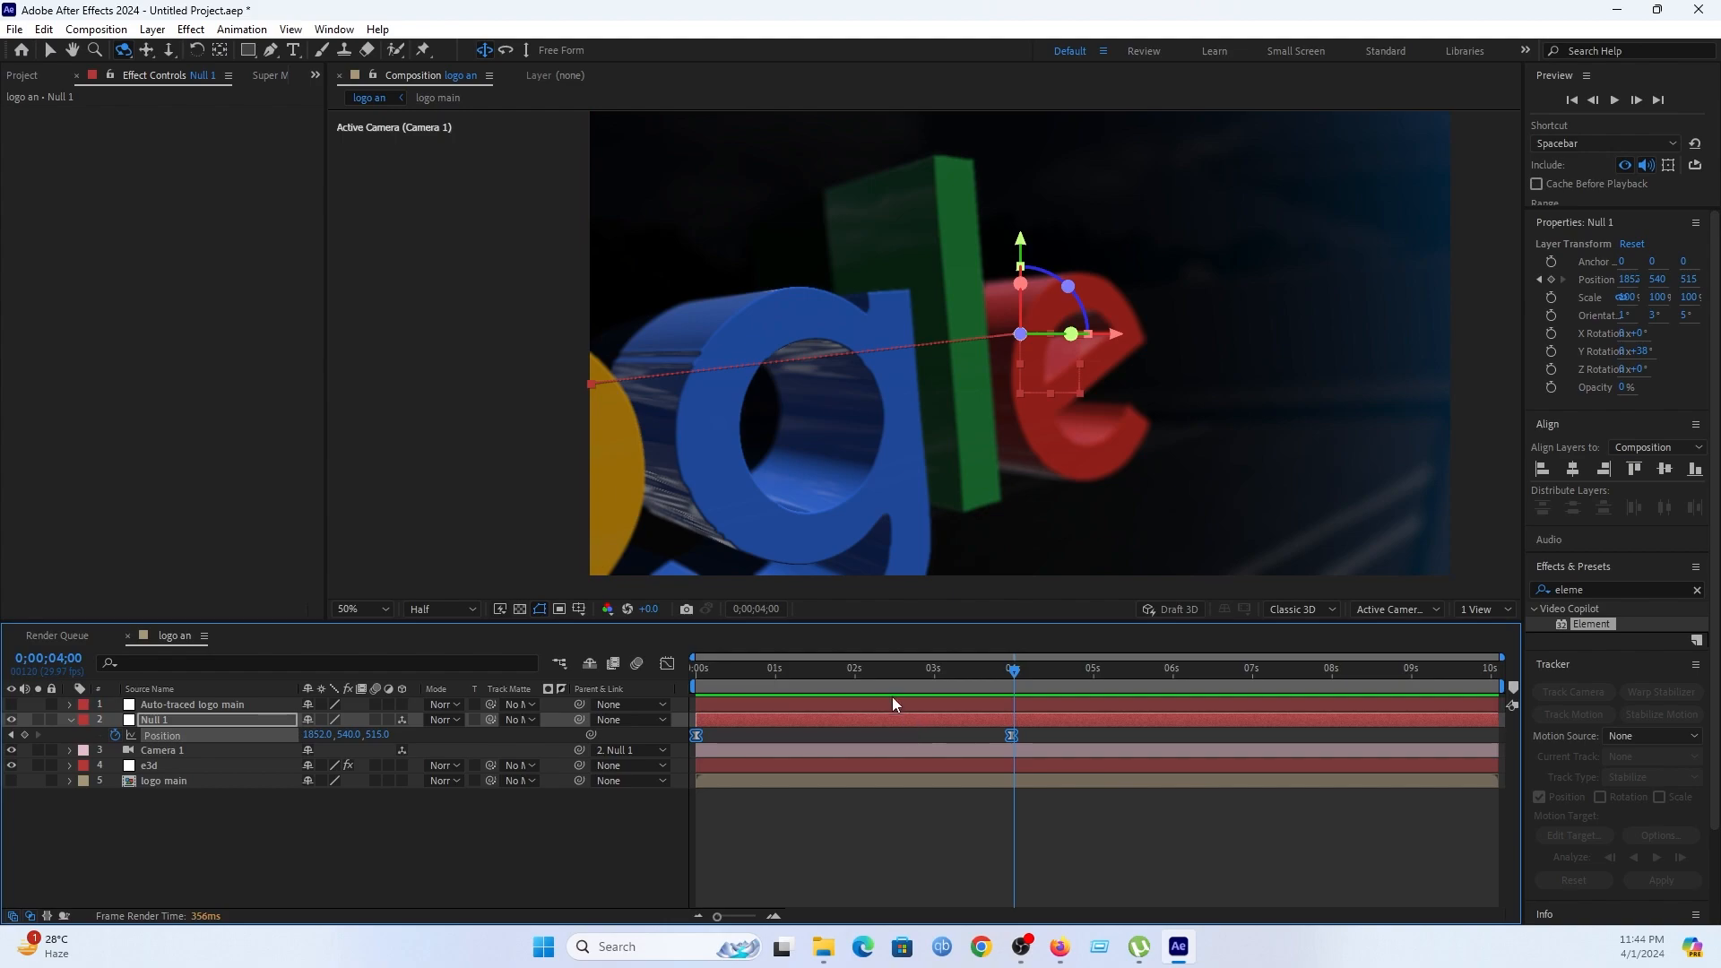
Return to the composition's first frame and hide the Null 1 and Camera 1 layers.
click(764, 682)
click(699, 688)
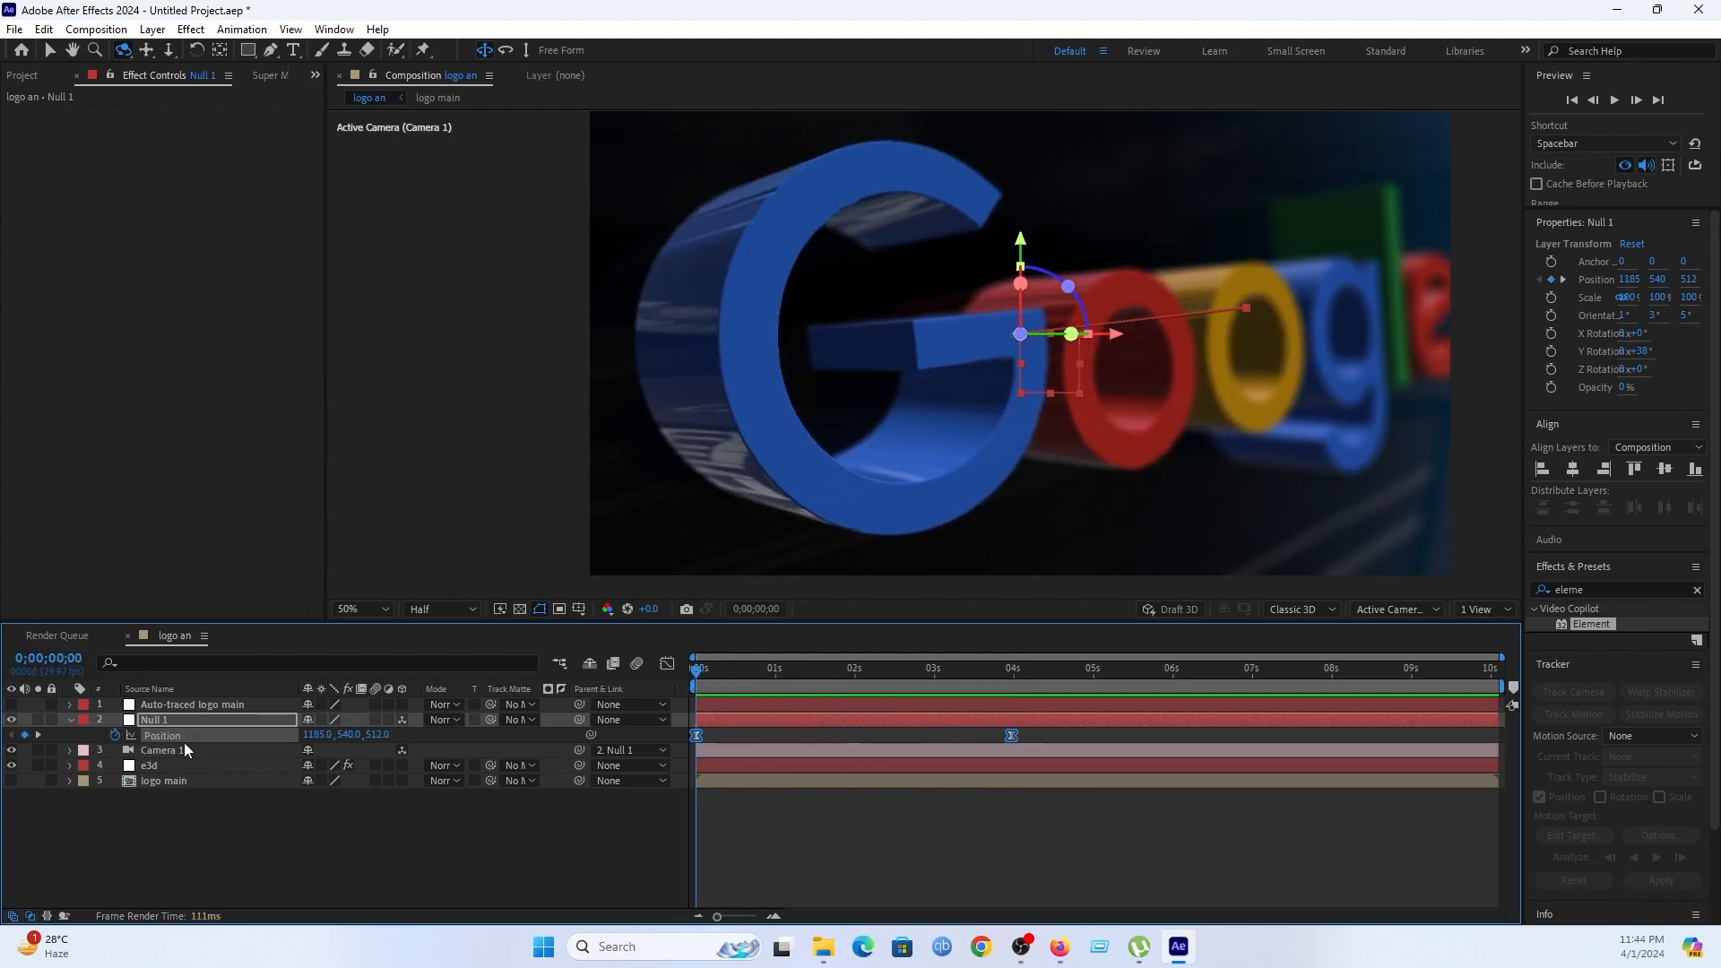
click(11, 721)
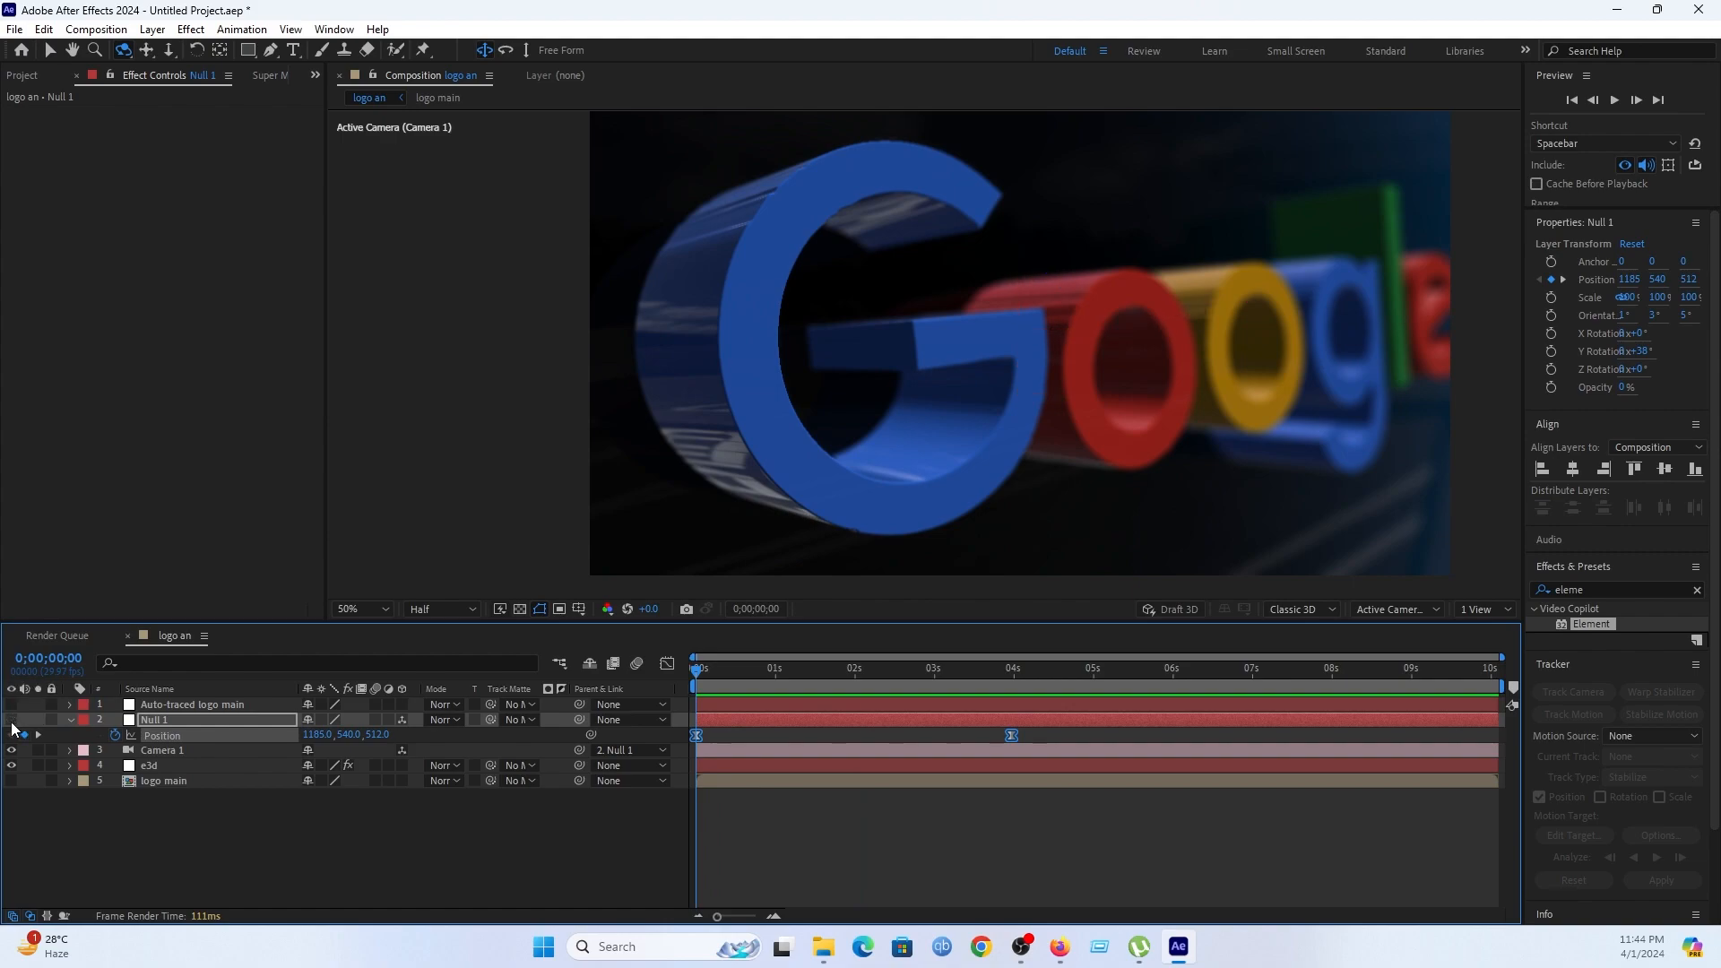
click(12, 751)
click(196, 821)
Create a second two-node camera with the 35mm preset and depth of field off.
right_click(254, 848)
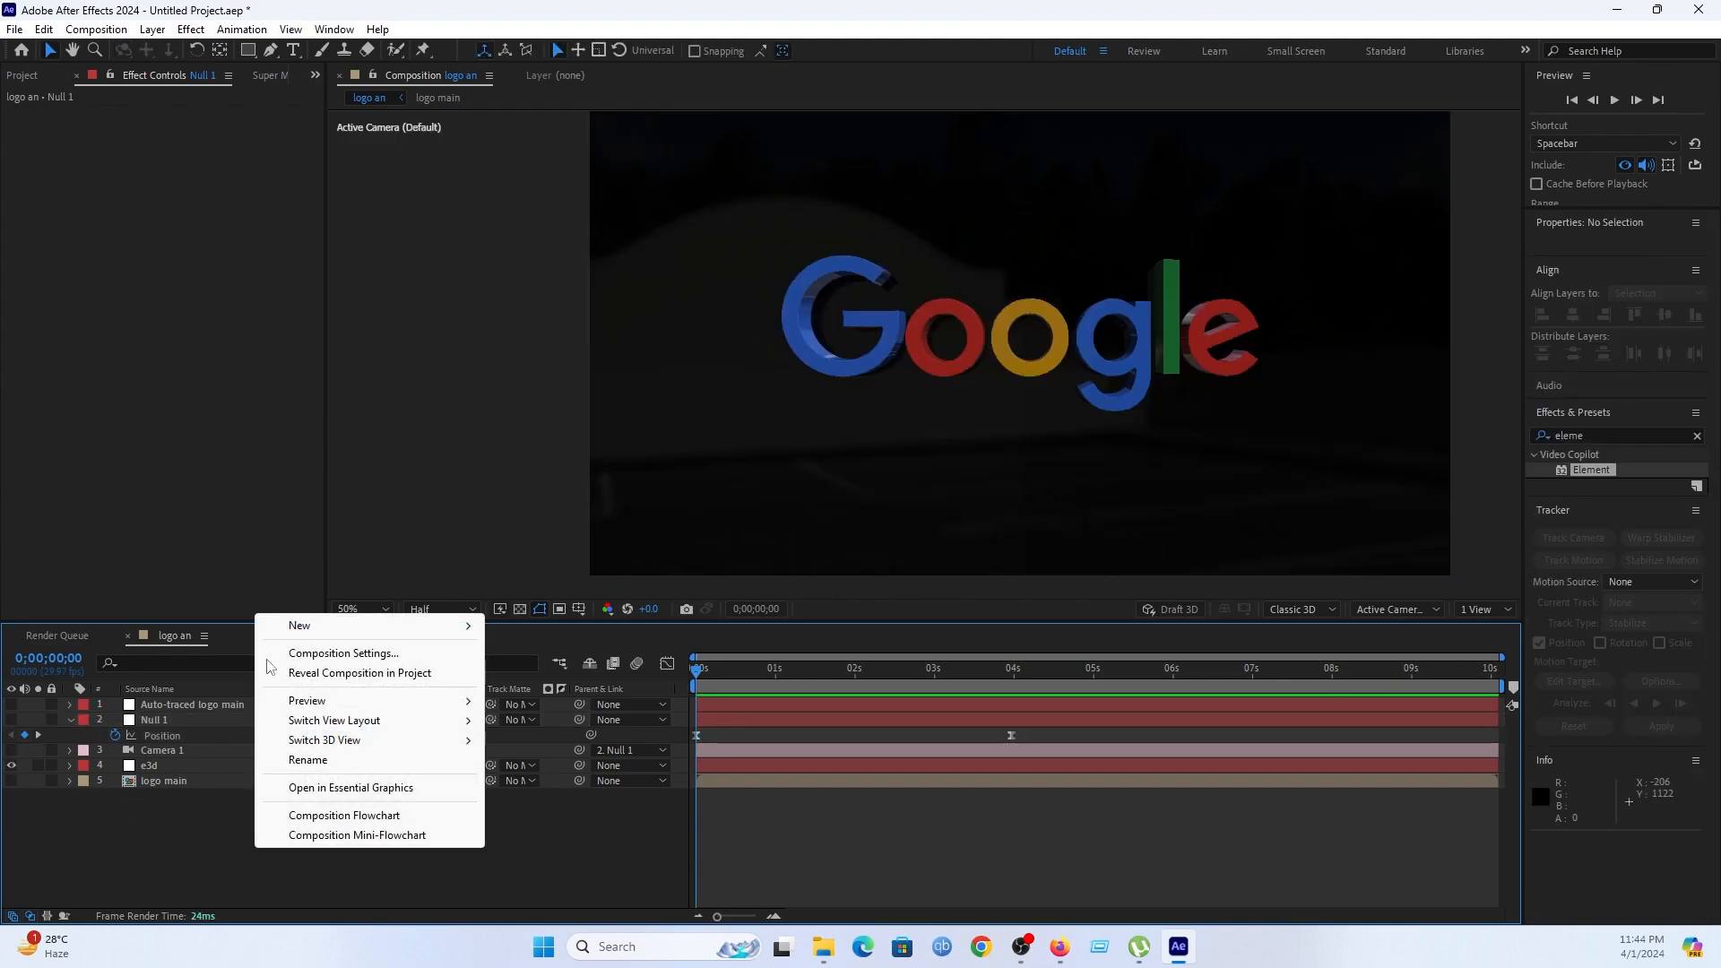
mouse_move(279, 630)
click(592, 717)
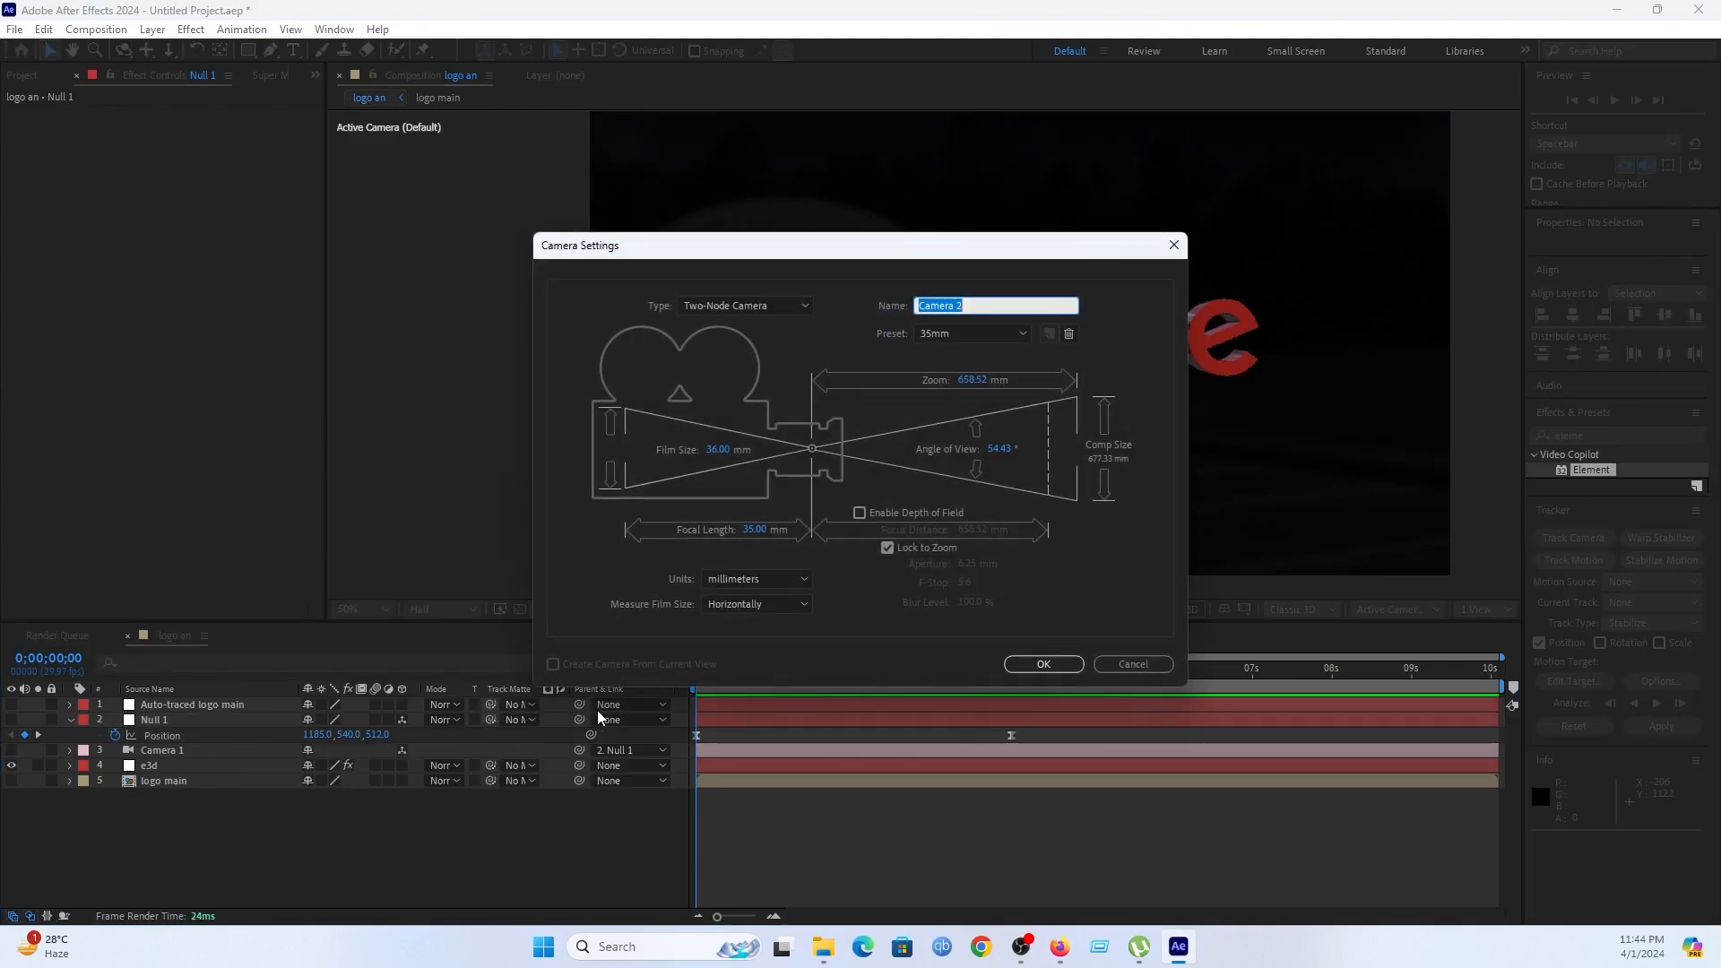
click(1043, 664)
Add a second null object, make it a 3D layer, and parent Camera 2 to it.
right_click(420, 842)
mouse_move(488, 629)
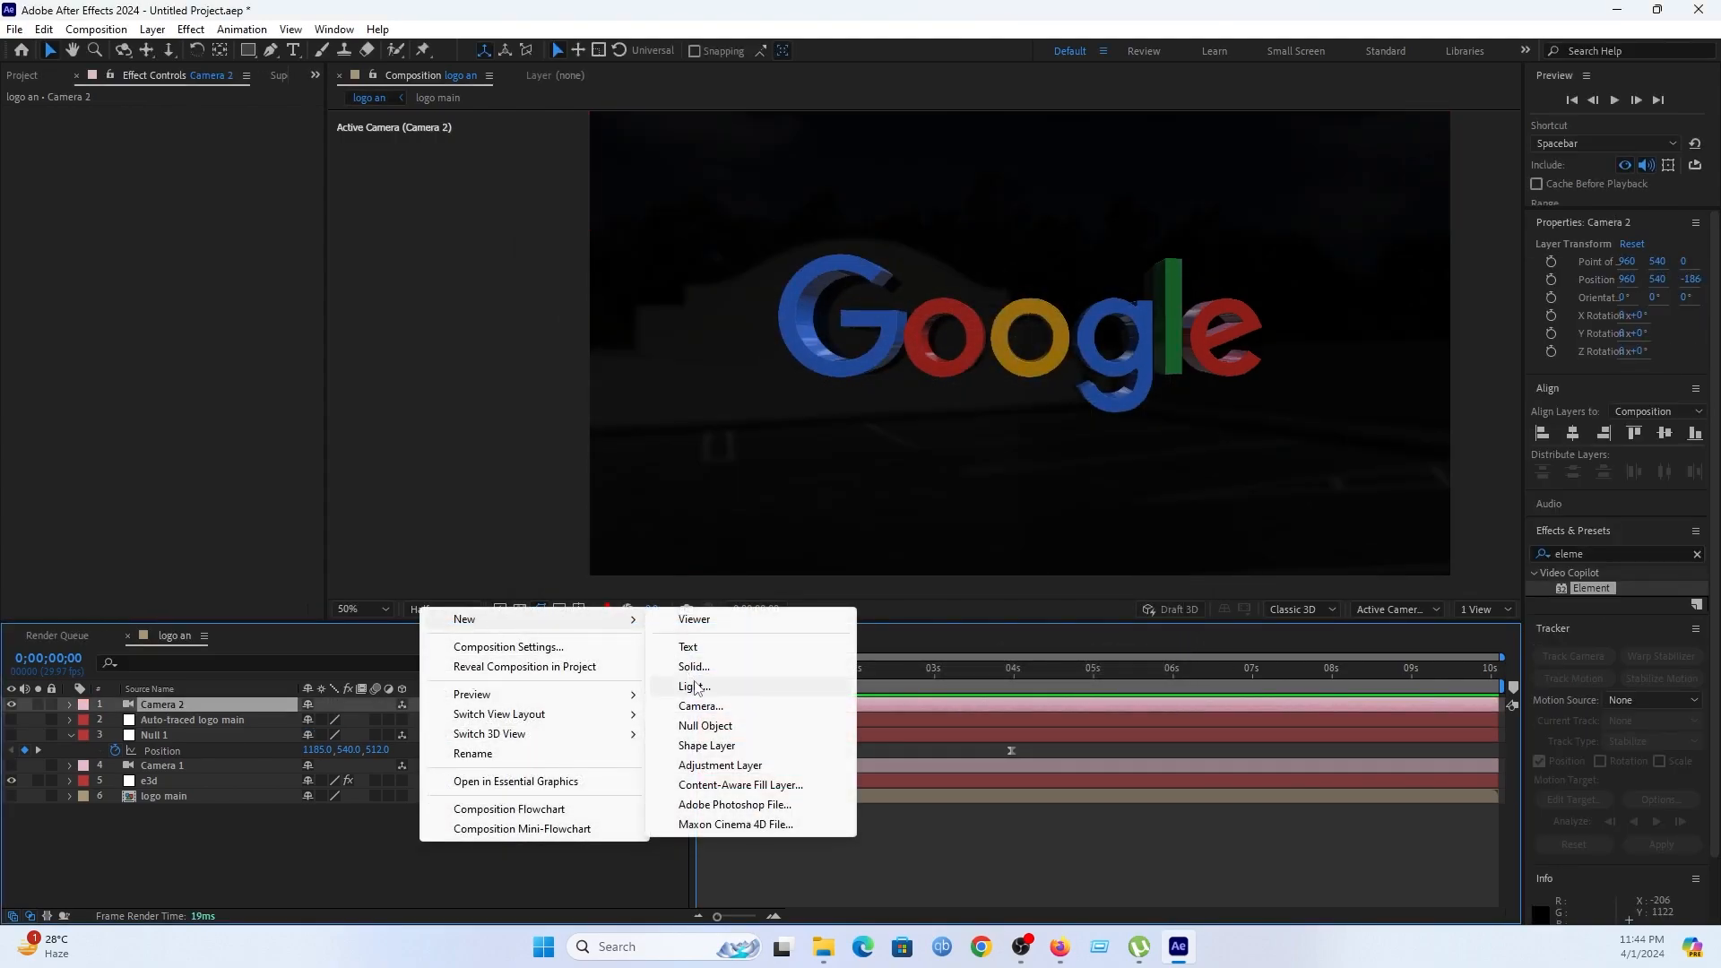
click(710, 728)
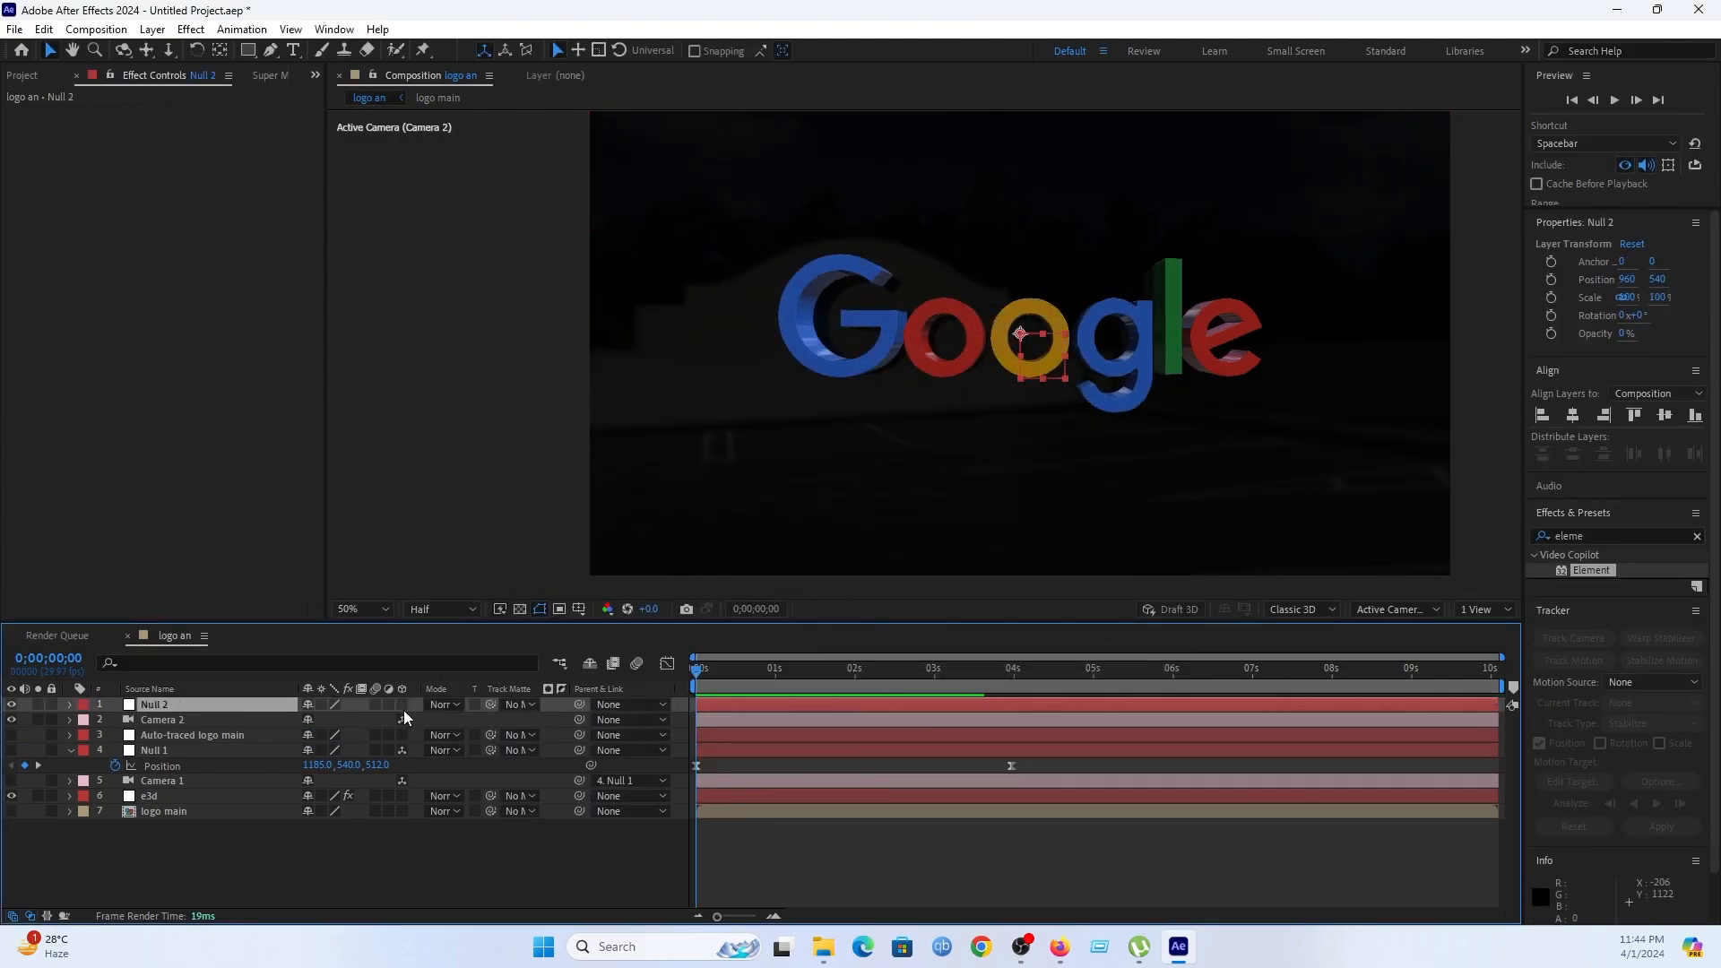
click(400, 707)
drag(579, 722, 250, 707)
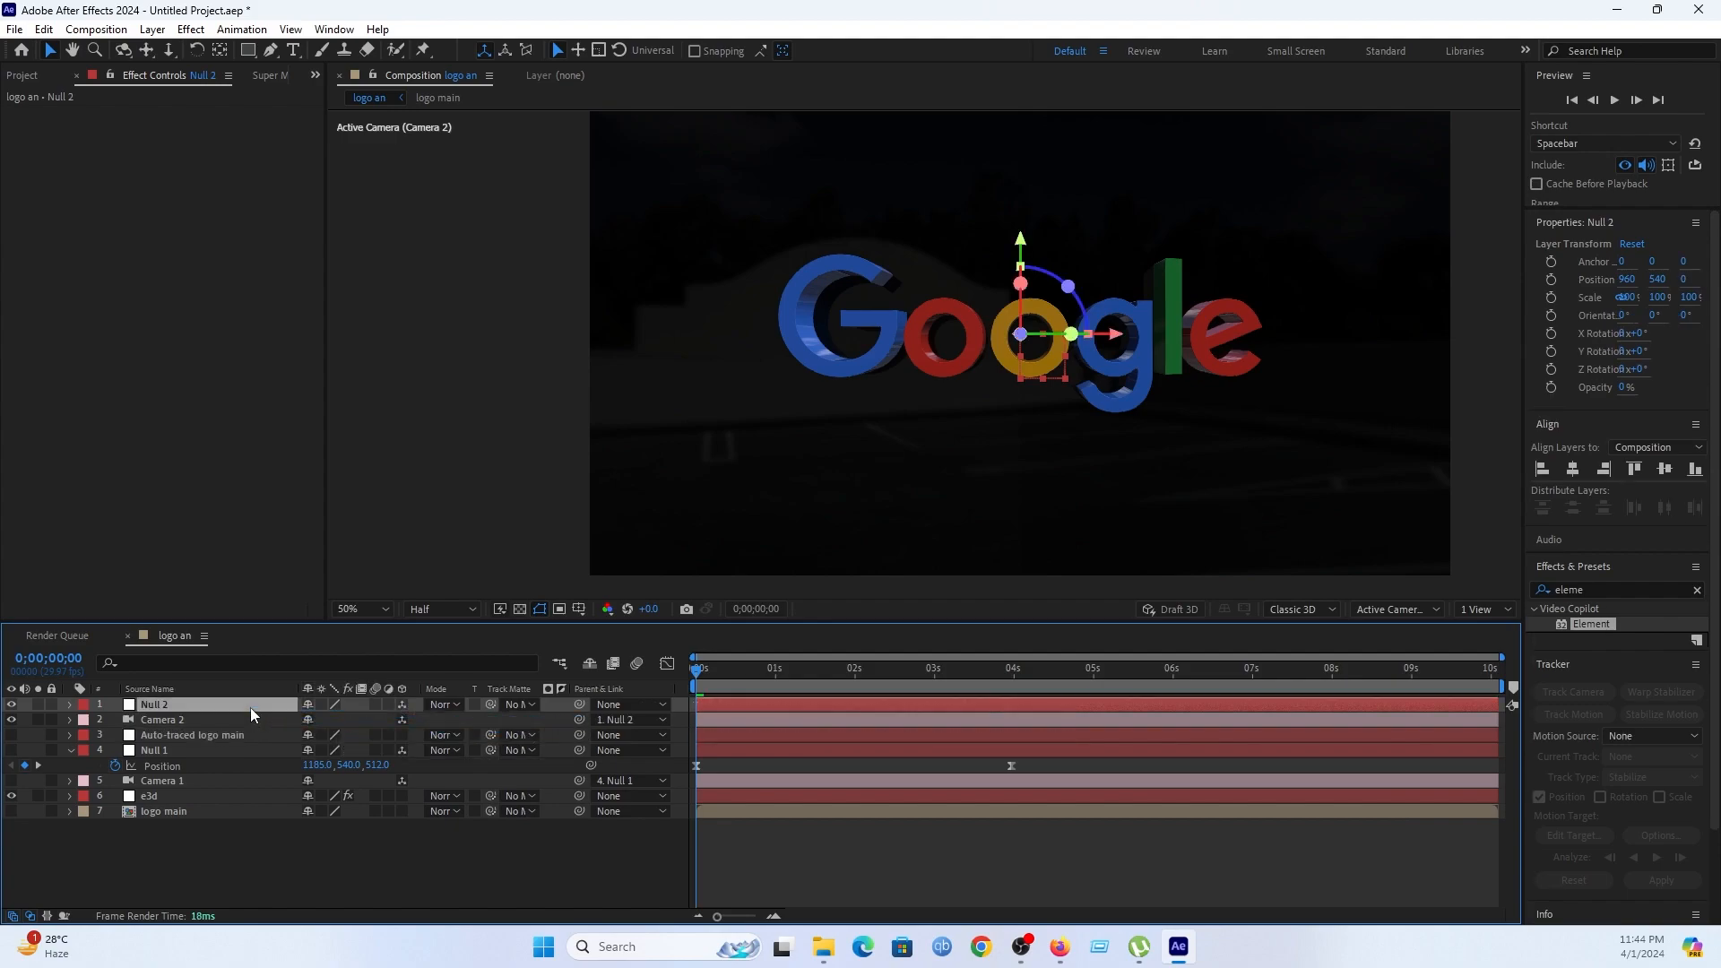
Keyframe Null 2's Orientation and X, Y, Z Rotation at 0;00;03;29, and set the rotations to 23°, 24° and 28° at the first frame.
key(r)
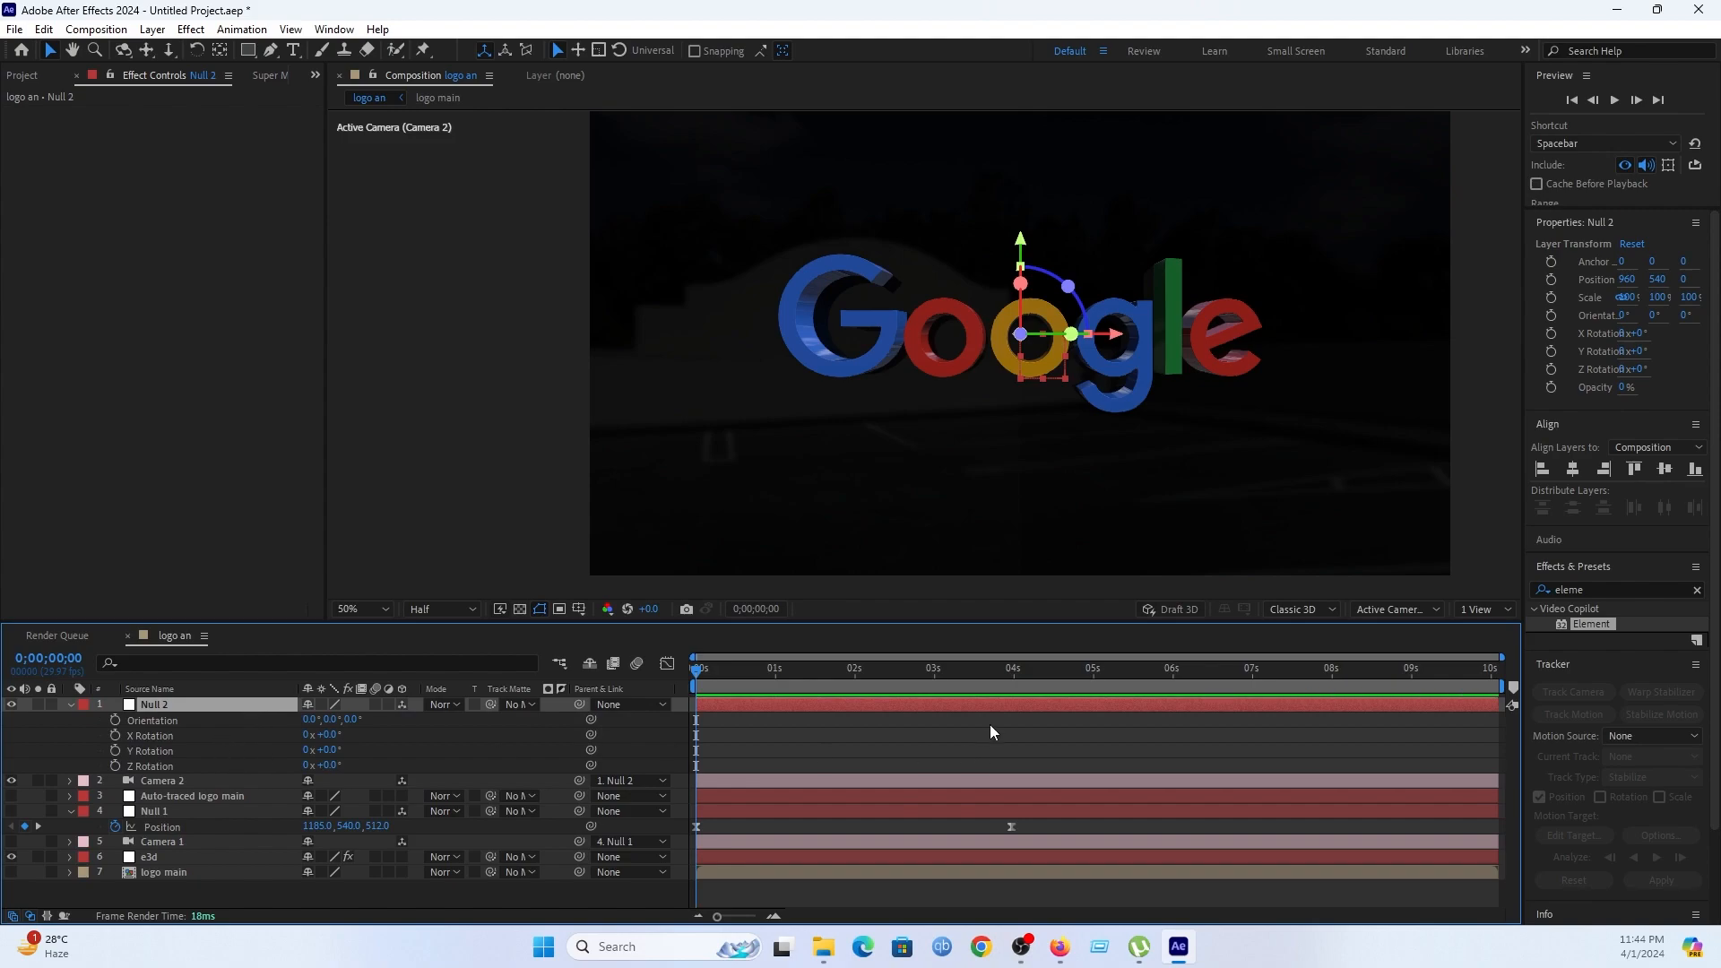
drag(972, 681, 1011, 686)
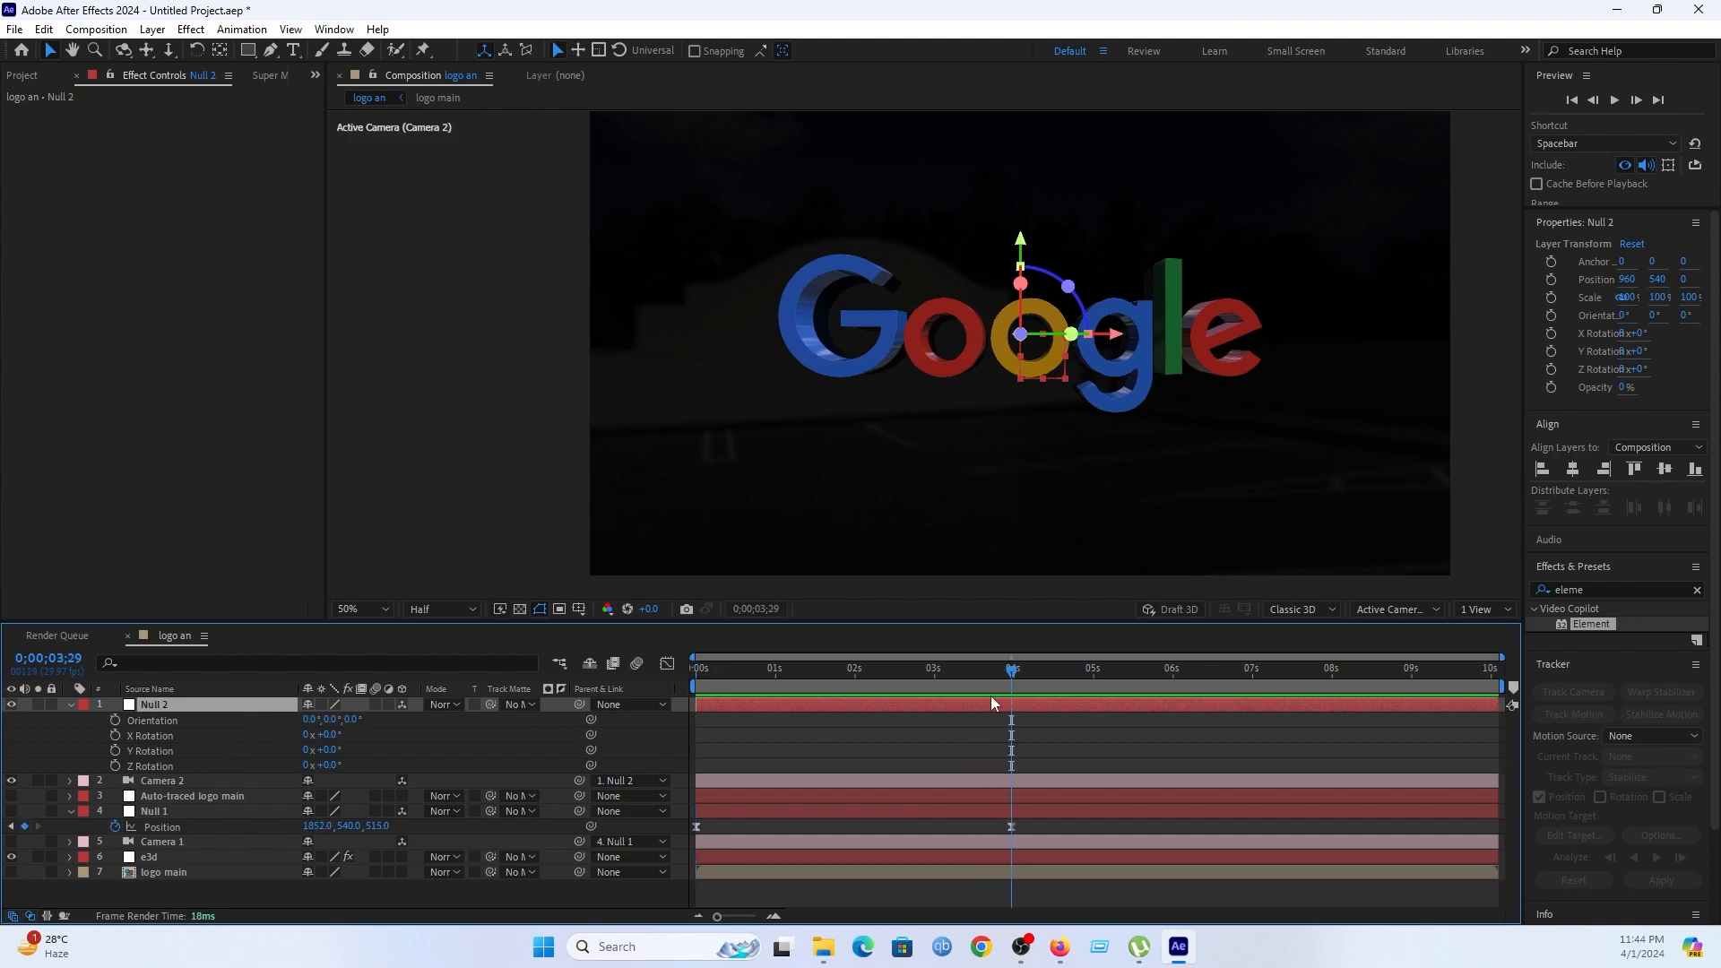
click(115, 766)
click(115, 750)
click(115, 736)
click(114, 720)
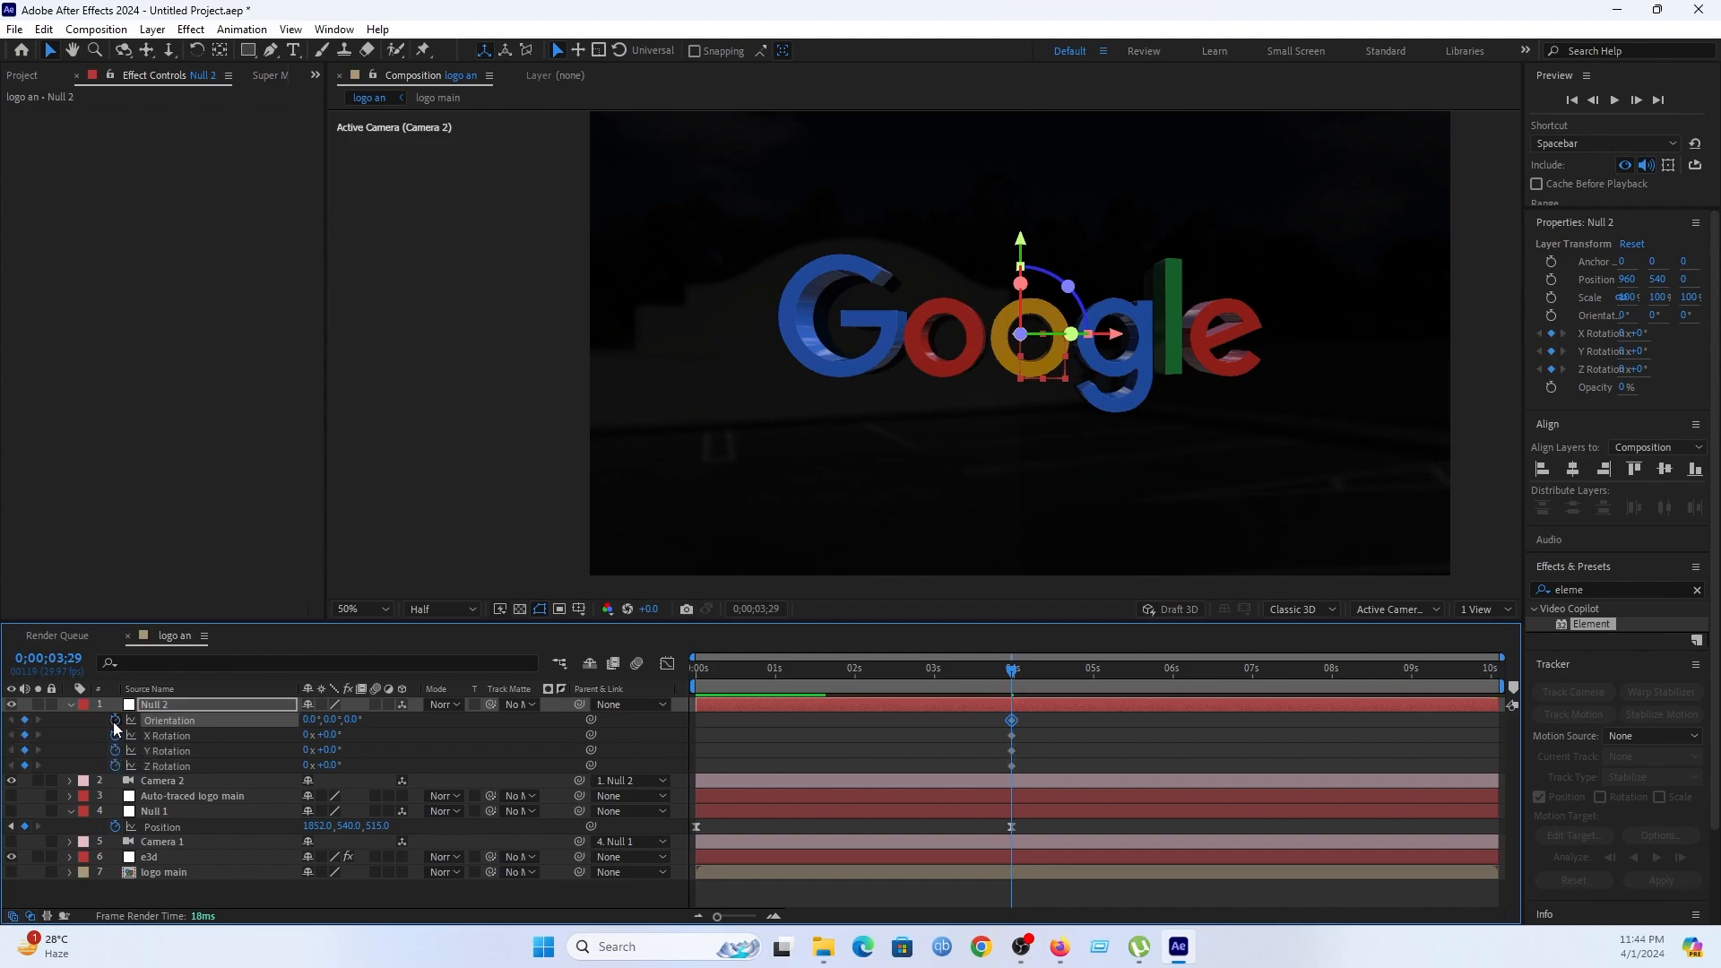
drag(1013, 681, 680, 690)
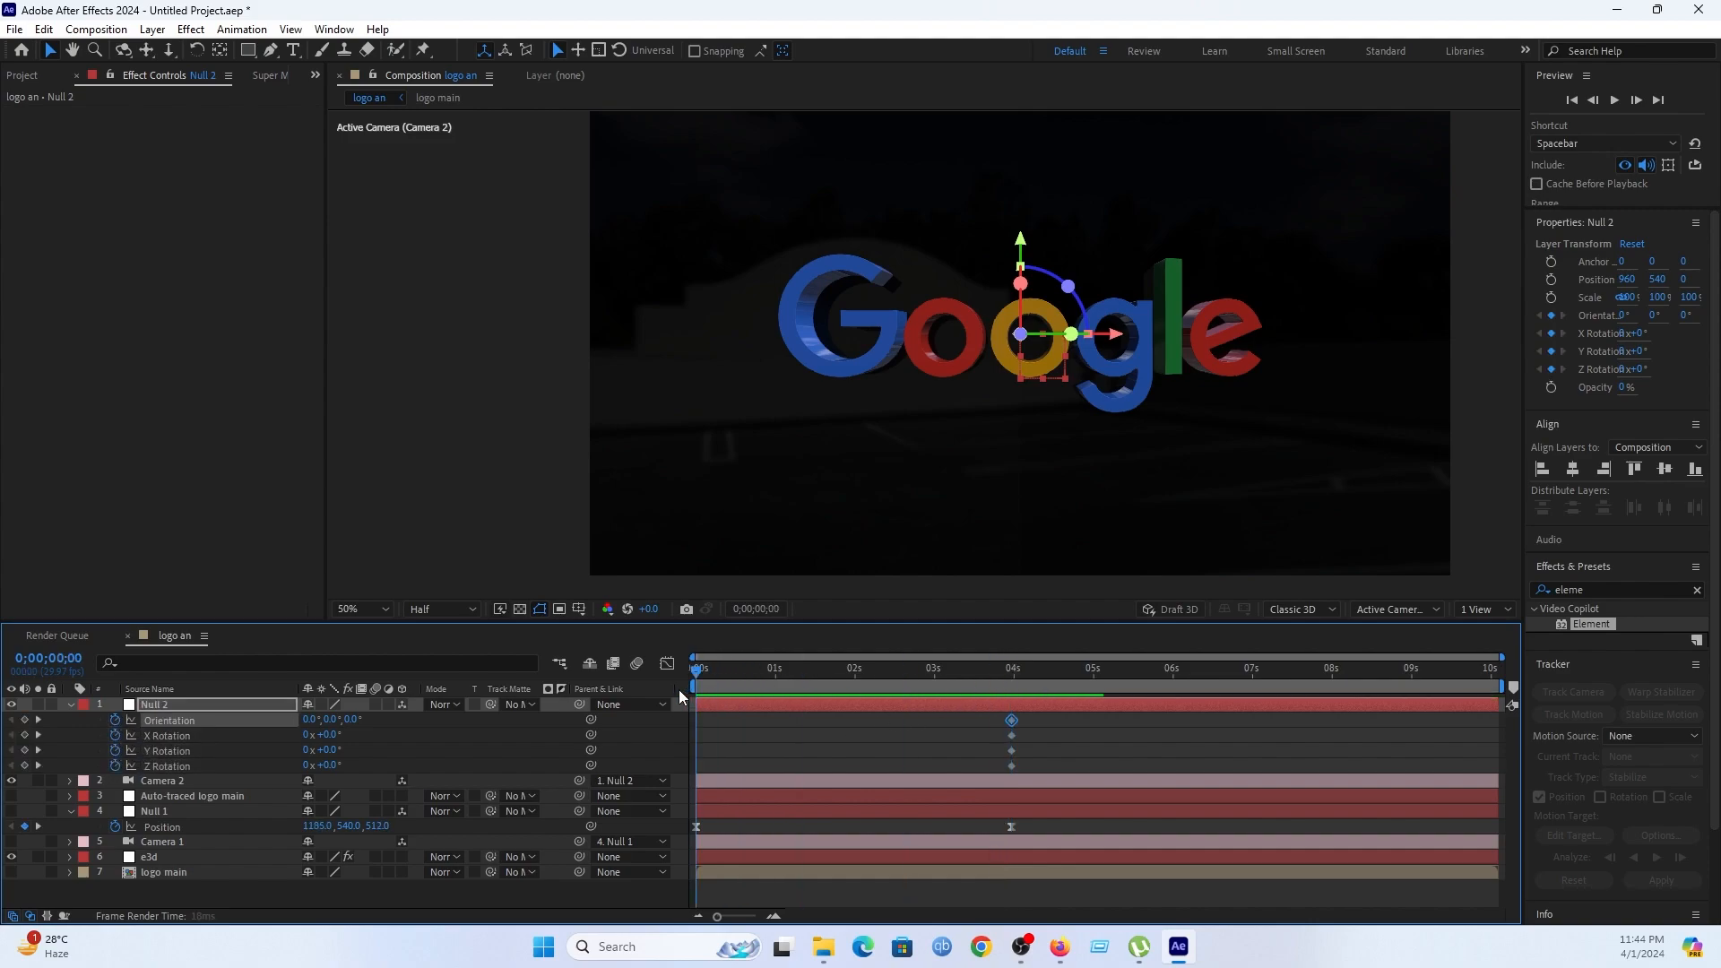
drag(333, 768, 352, 741)
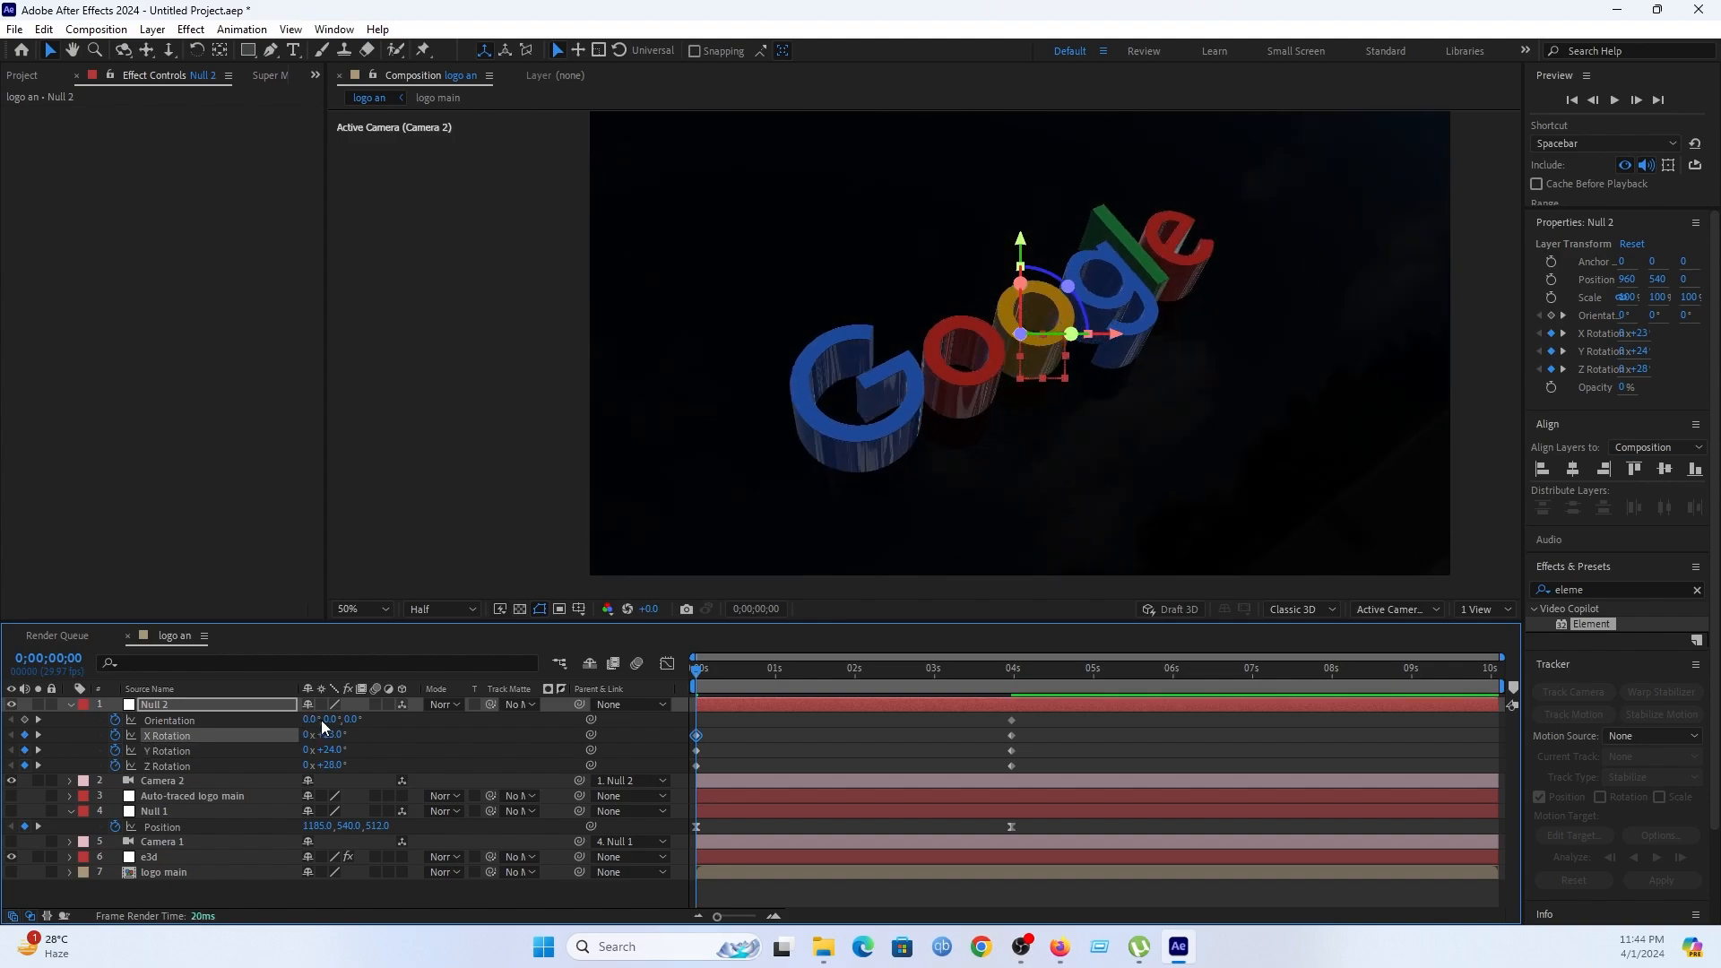
Keyframe Null 2's Position, show it together with the rotation properties, and move the keyframe to 0;00;03;29.
key(p)
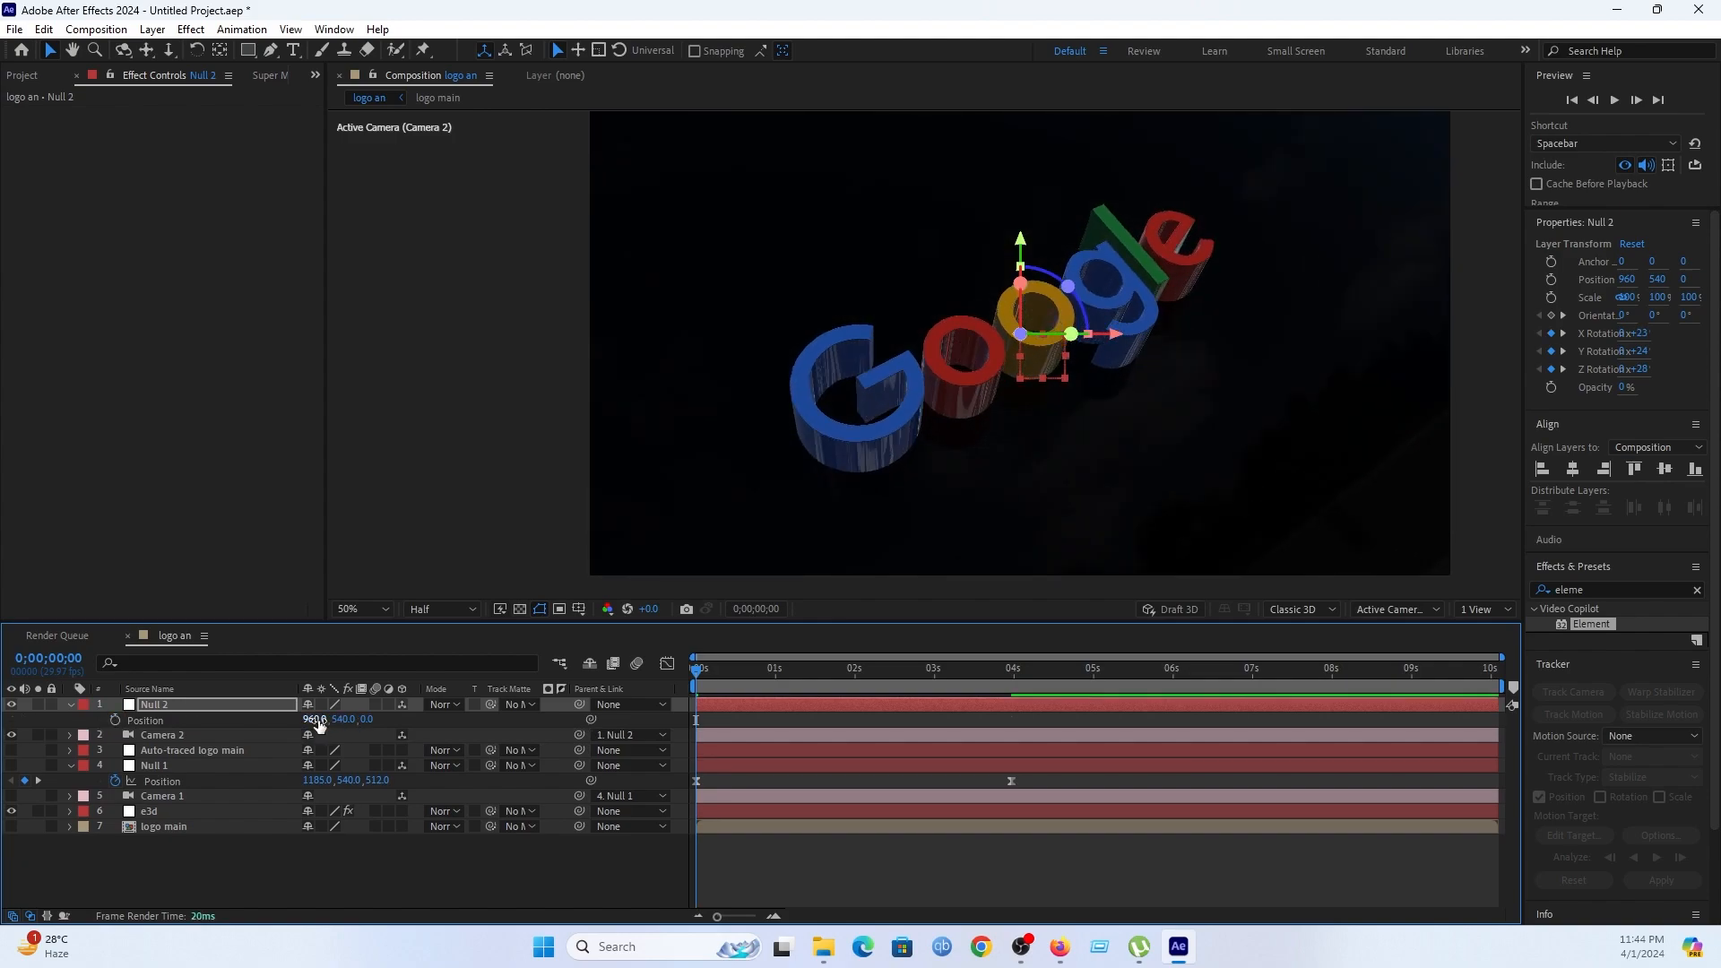
click(113, 721)
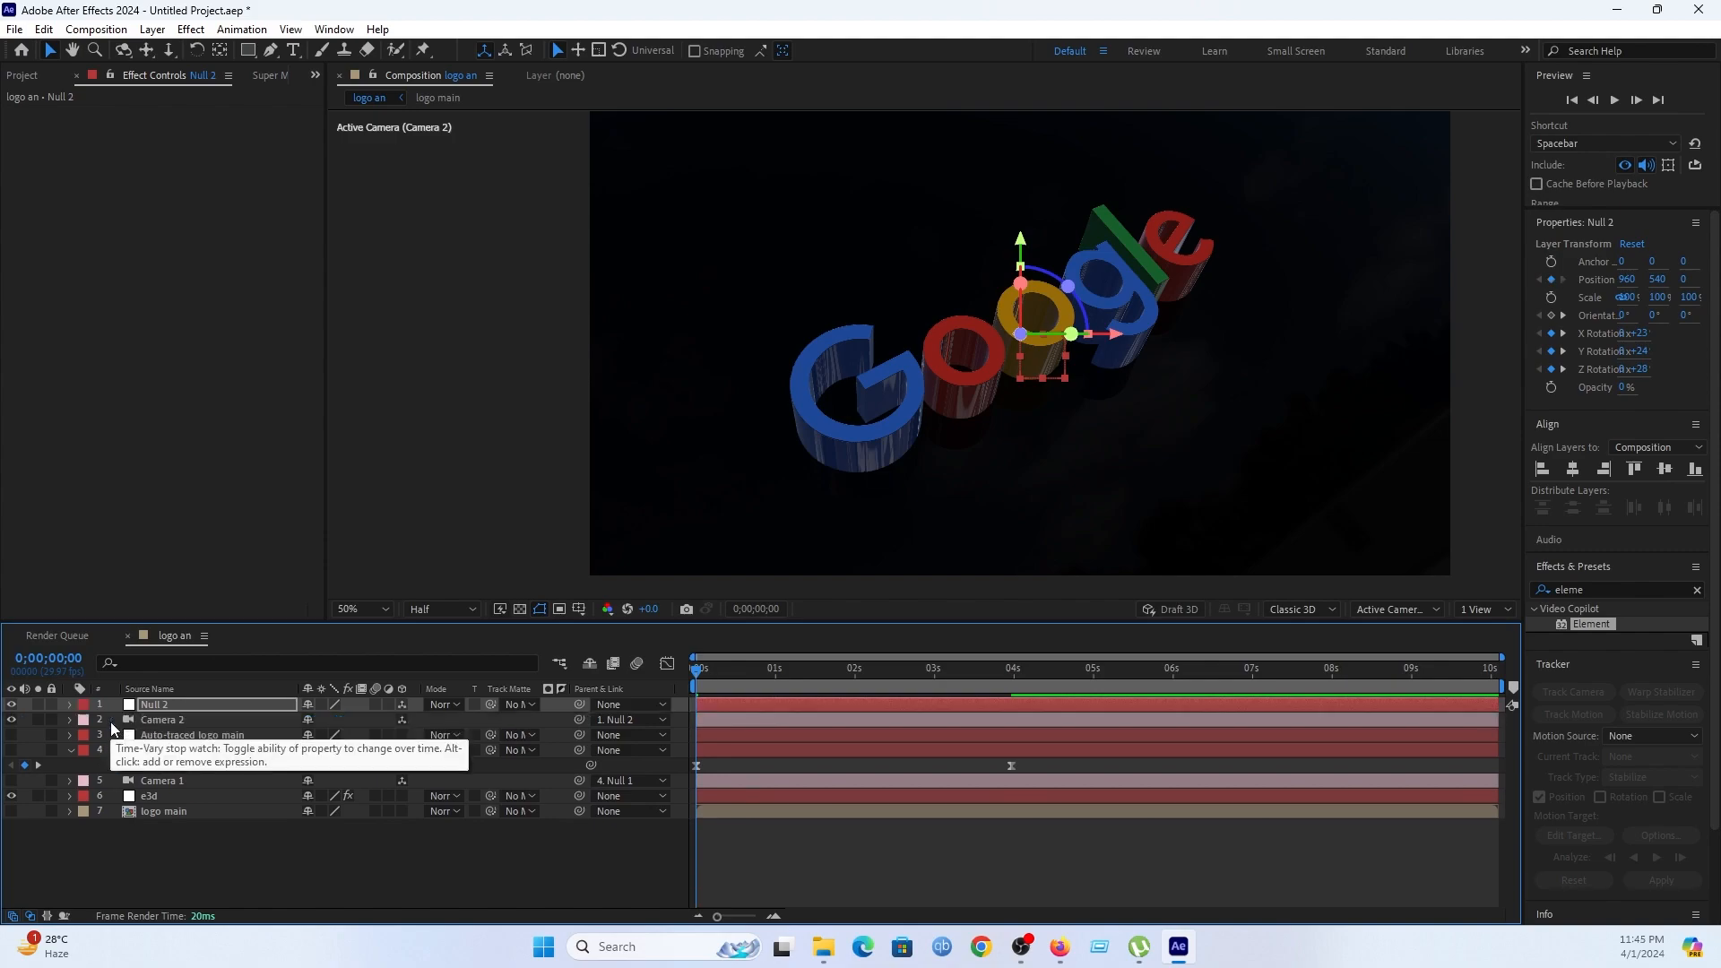
key(shift+r)
drag(965, 759, 1014, 758)
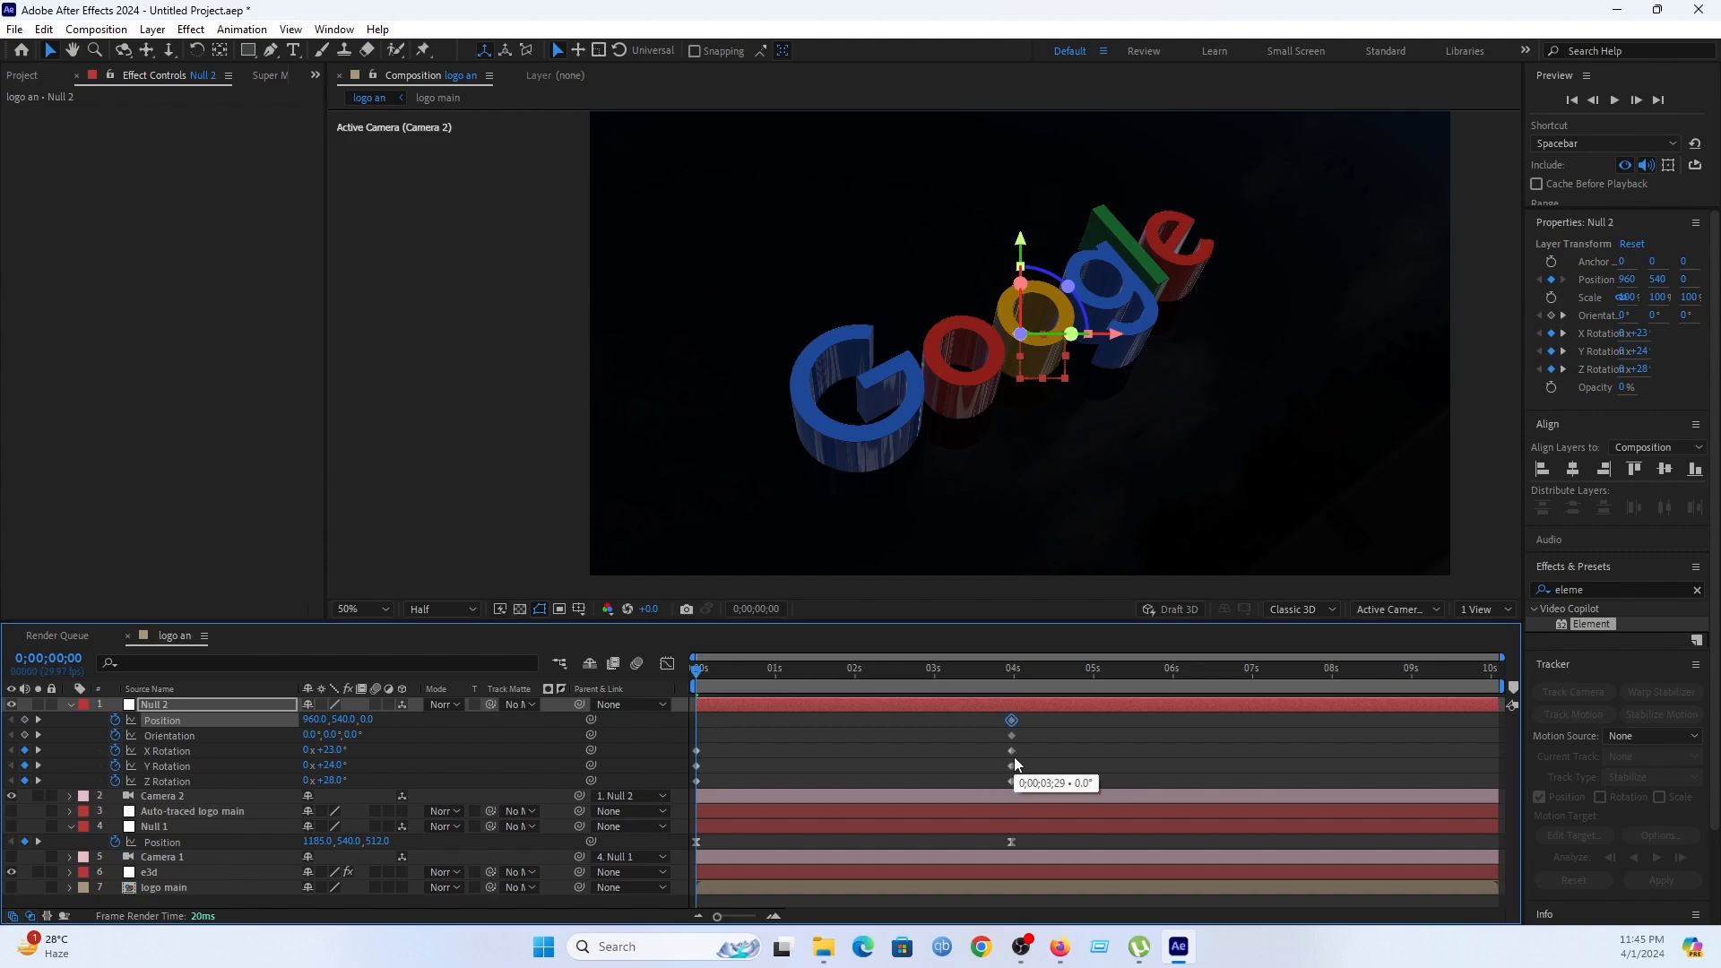
Set Null 2's Position to 1126, 329, 575 at the first frame so the camera starts close to the logo.
drag(365, 720, 647, 720)
drag(328, 731, 231, 708)
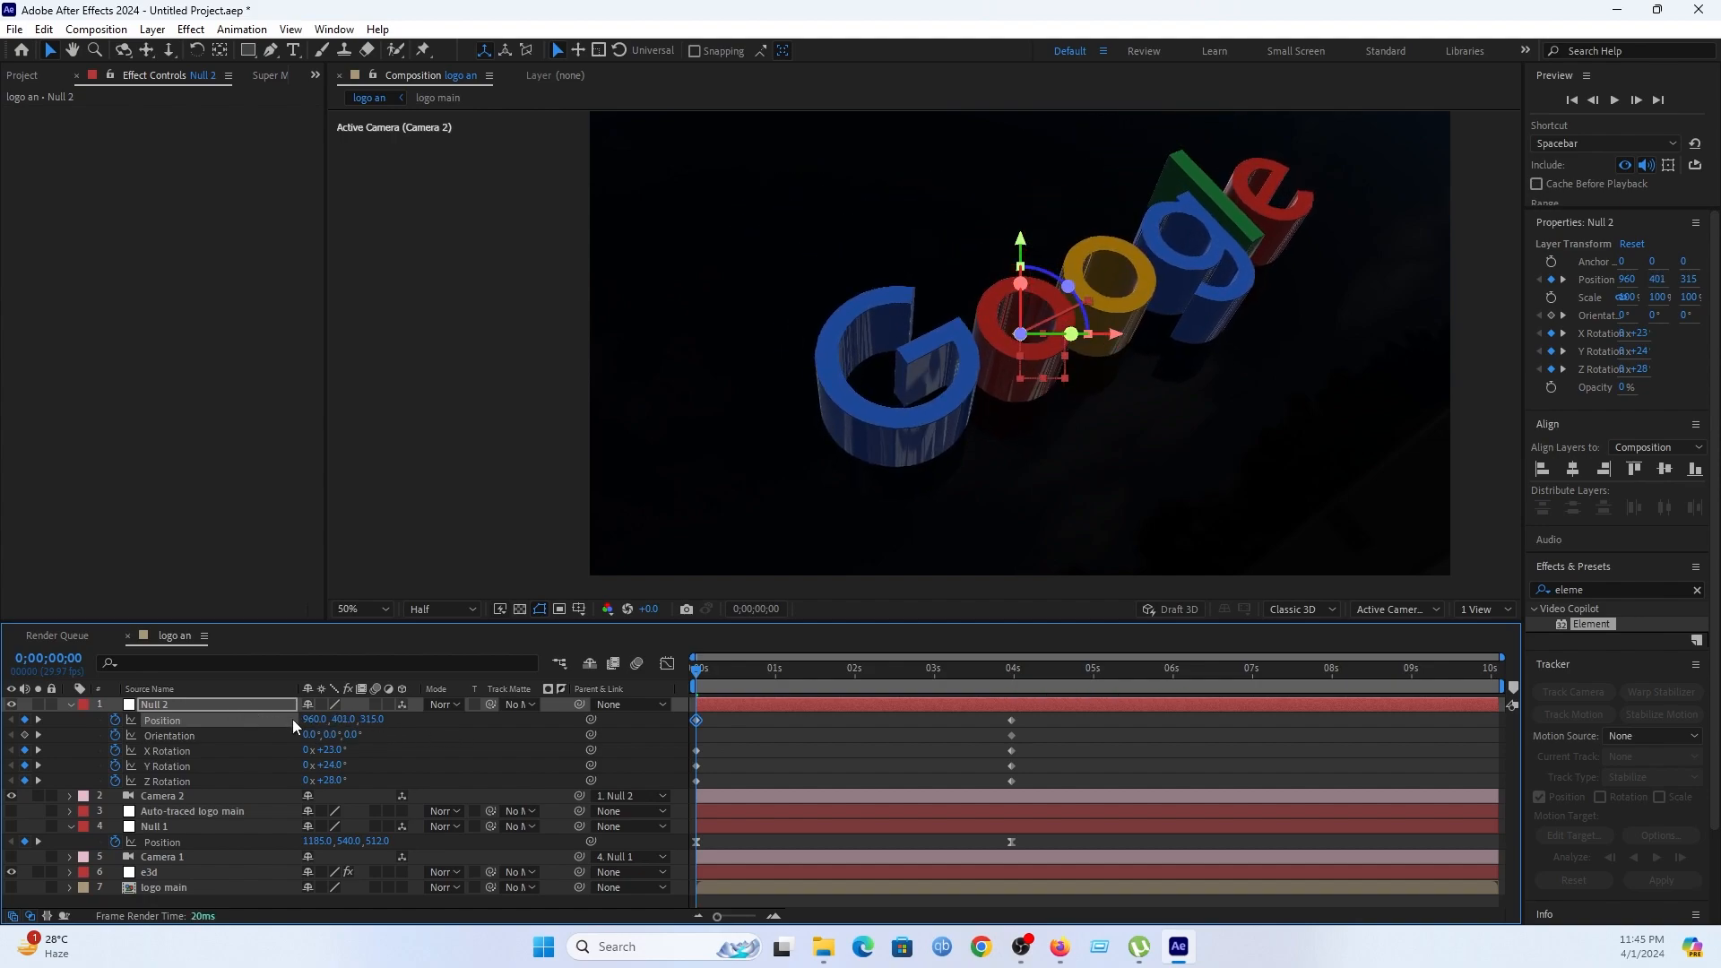
drag(372, 720, 232, 775)
drag(314, 723, 479, 741)
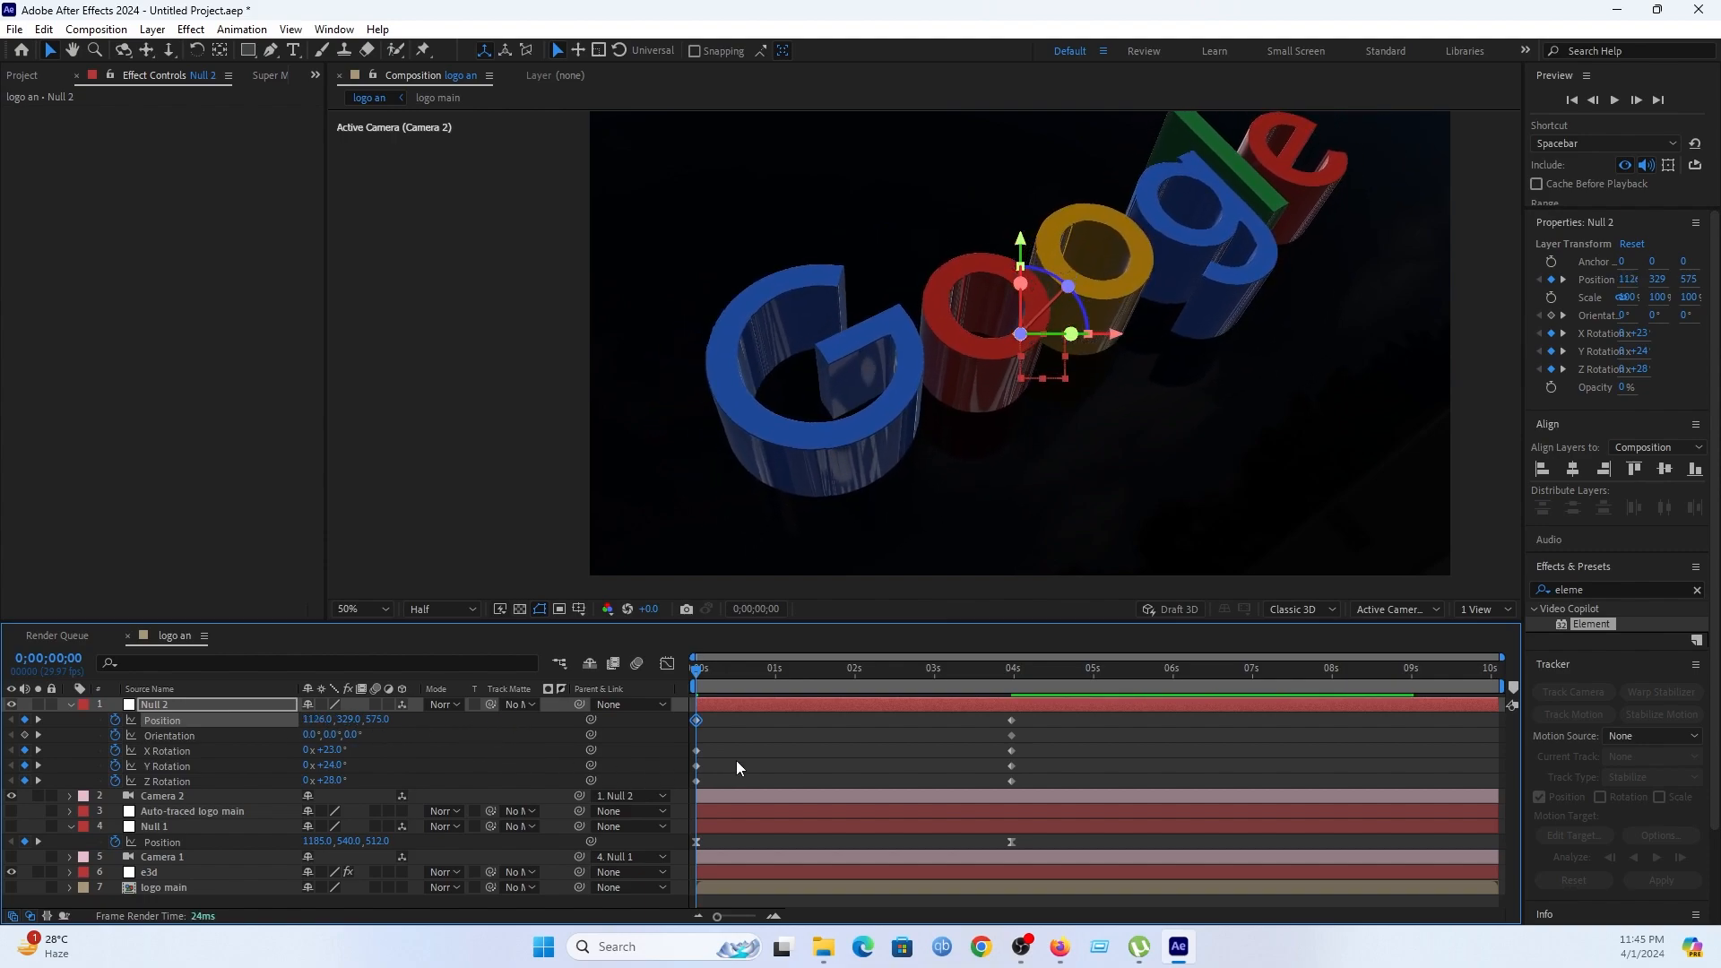
Play back Camera 2's move from the first frame twice to review the logo reveal.
key(space)
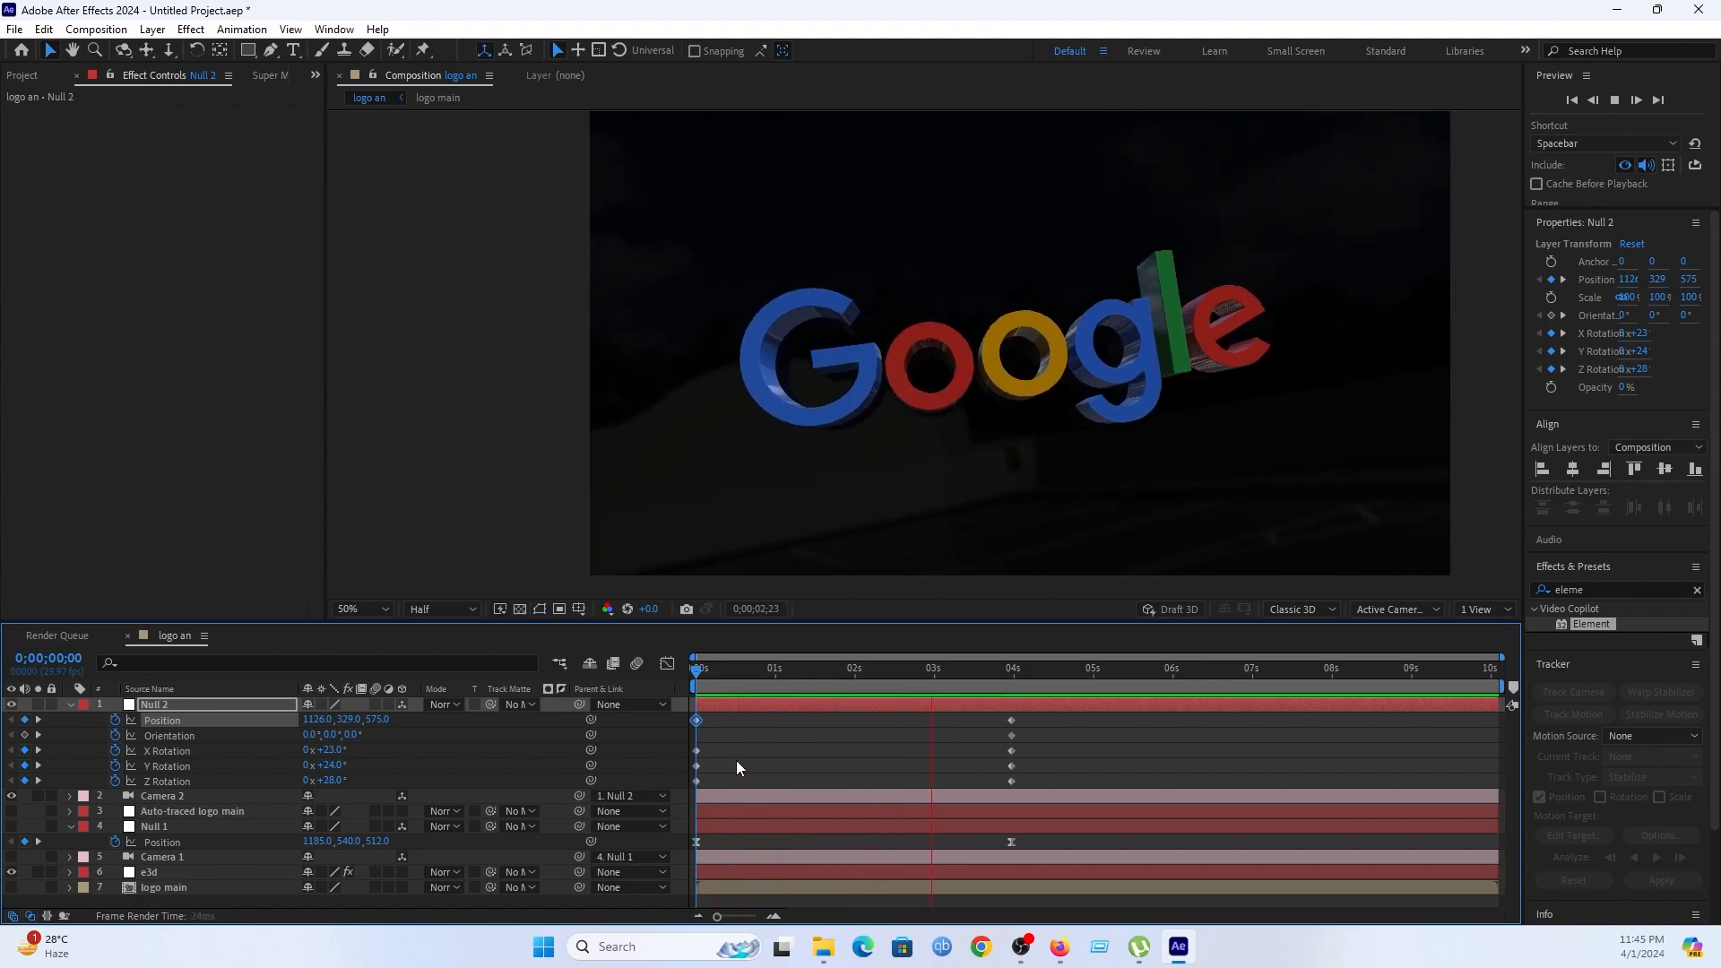
key(space)
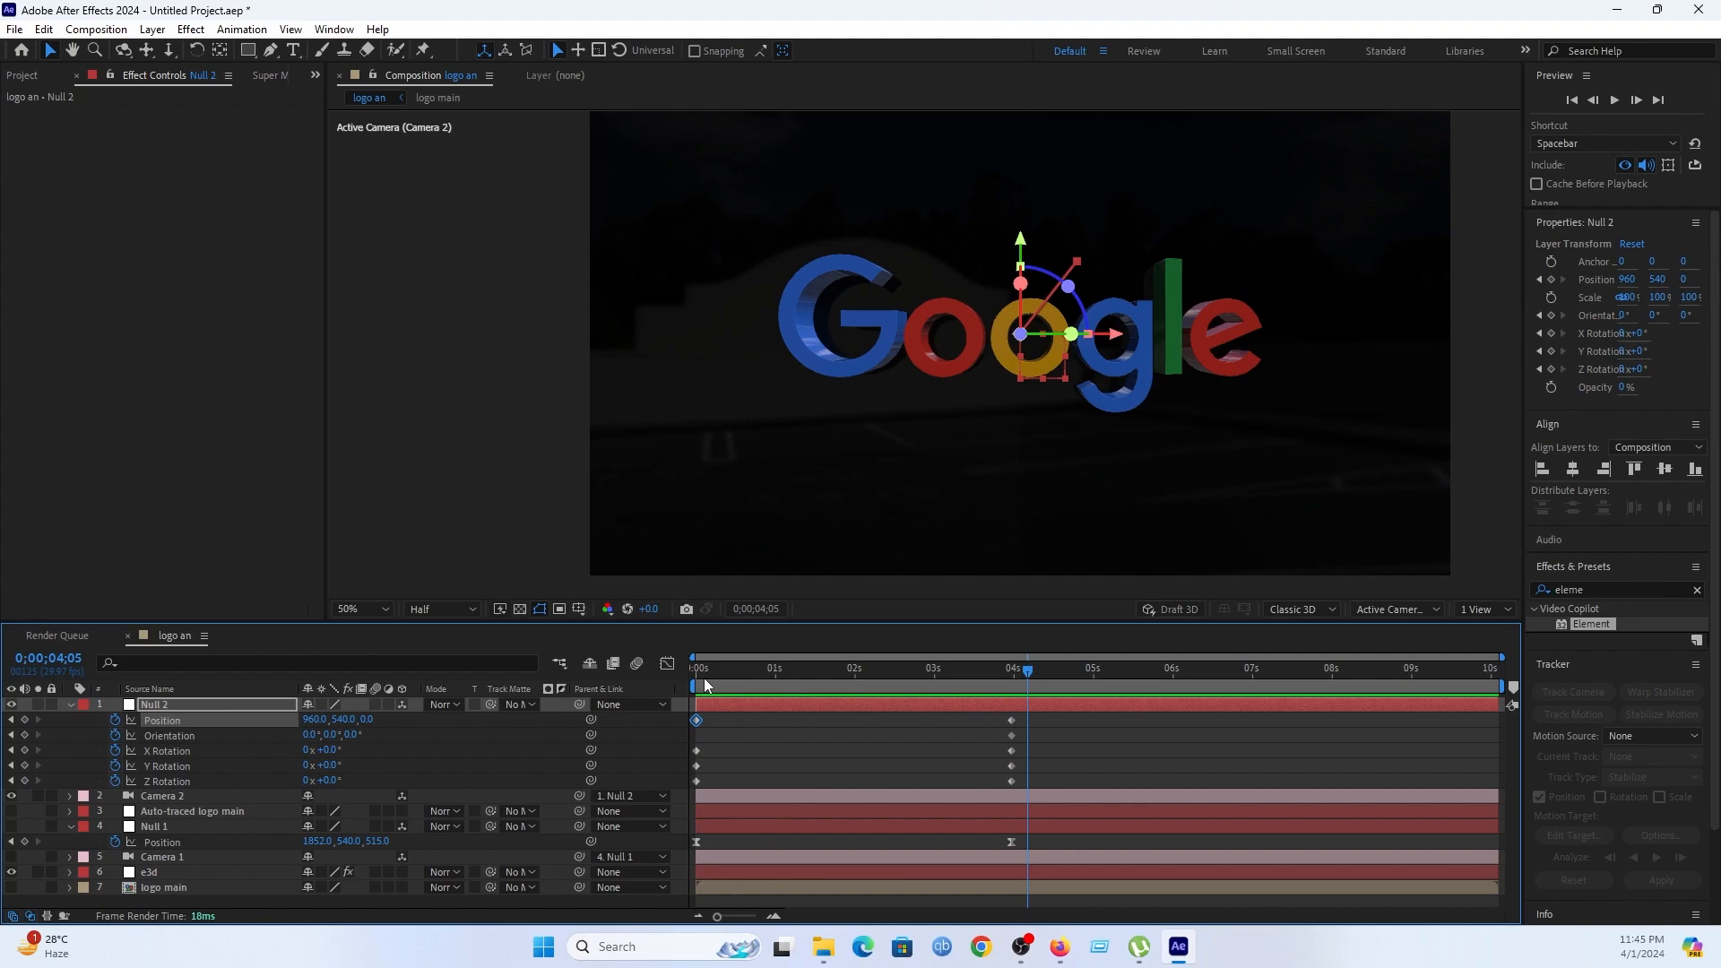
key(Home)
key(space)
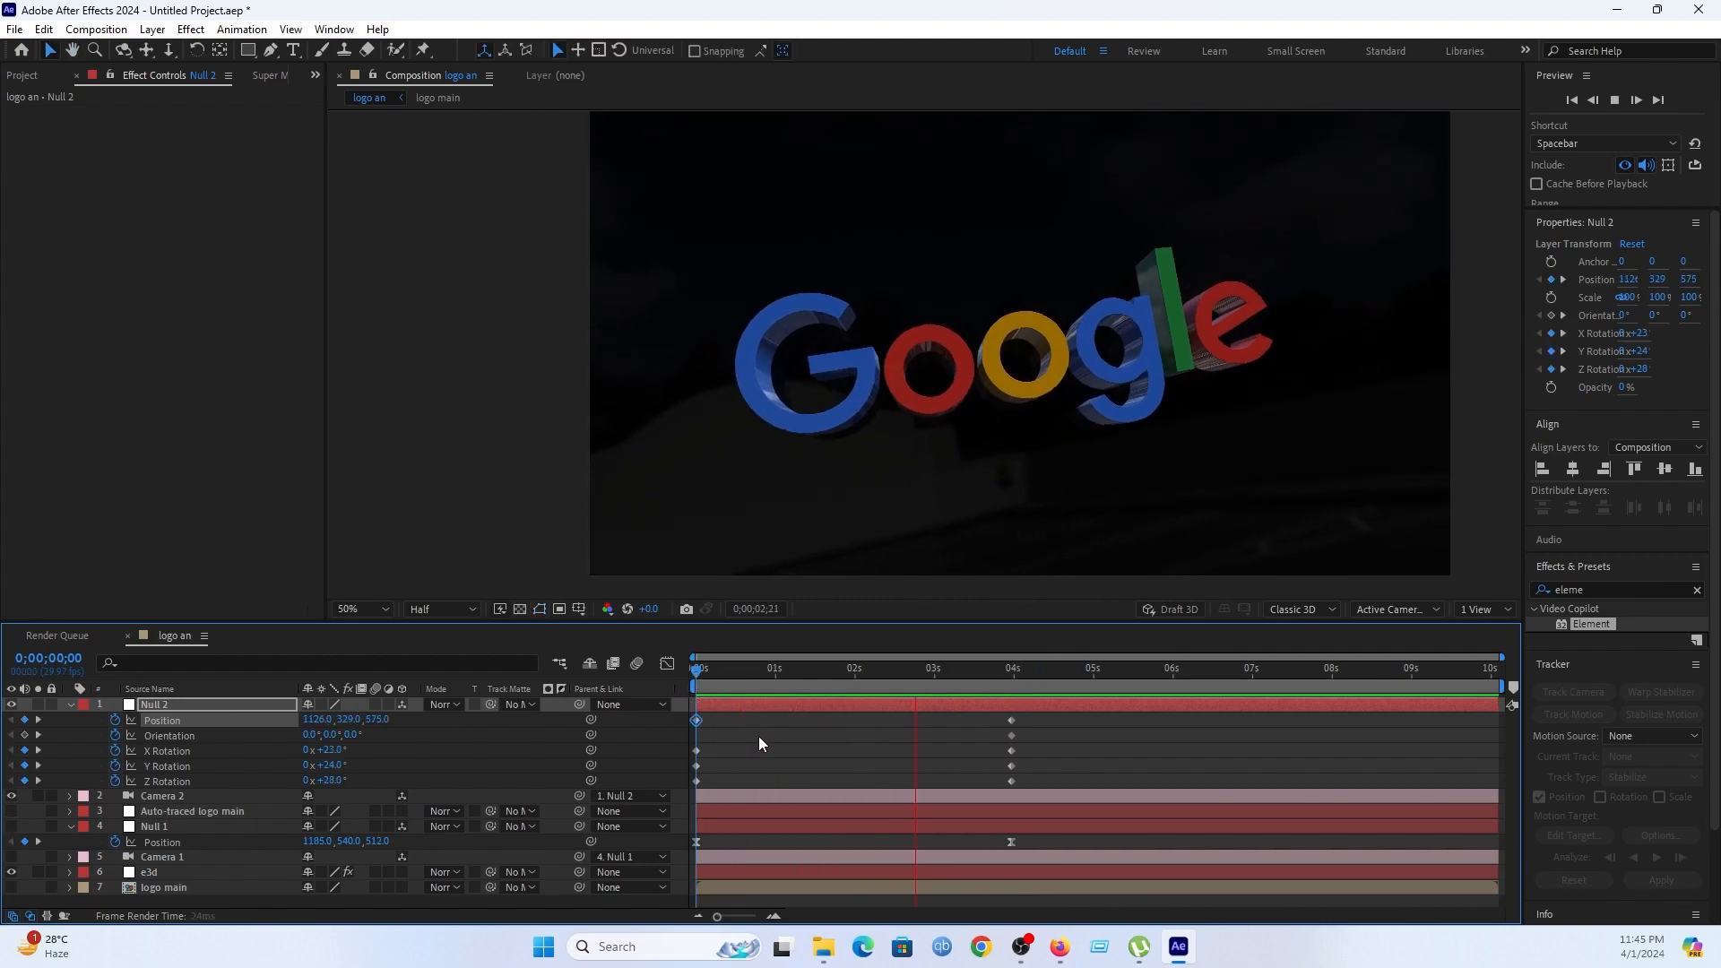
key(space)
Apply Easy Ease to all of Null 2's Position and rotation keyframes and collapse the layer's properties.
drag(1033, 715, 680, 789)
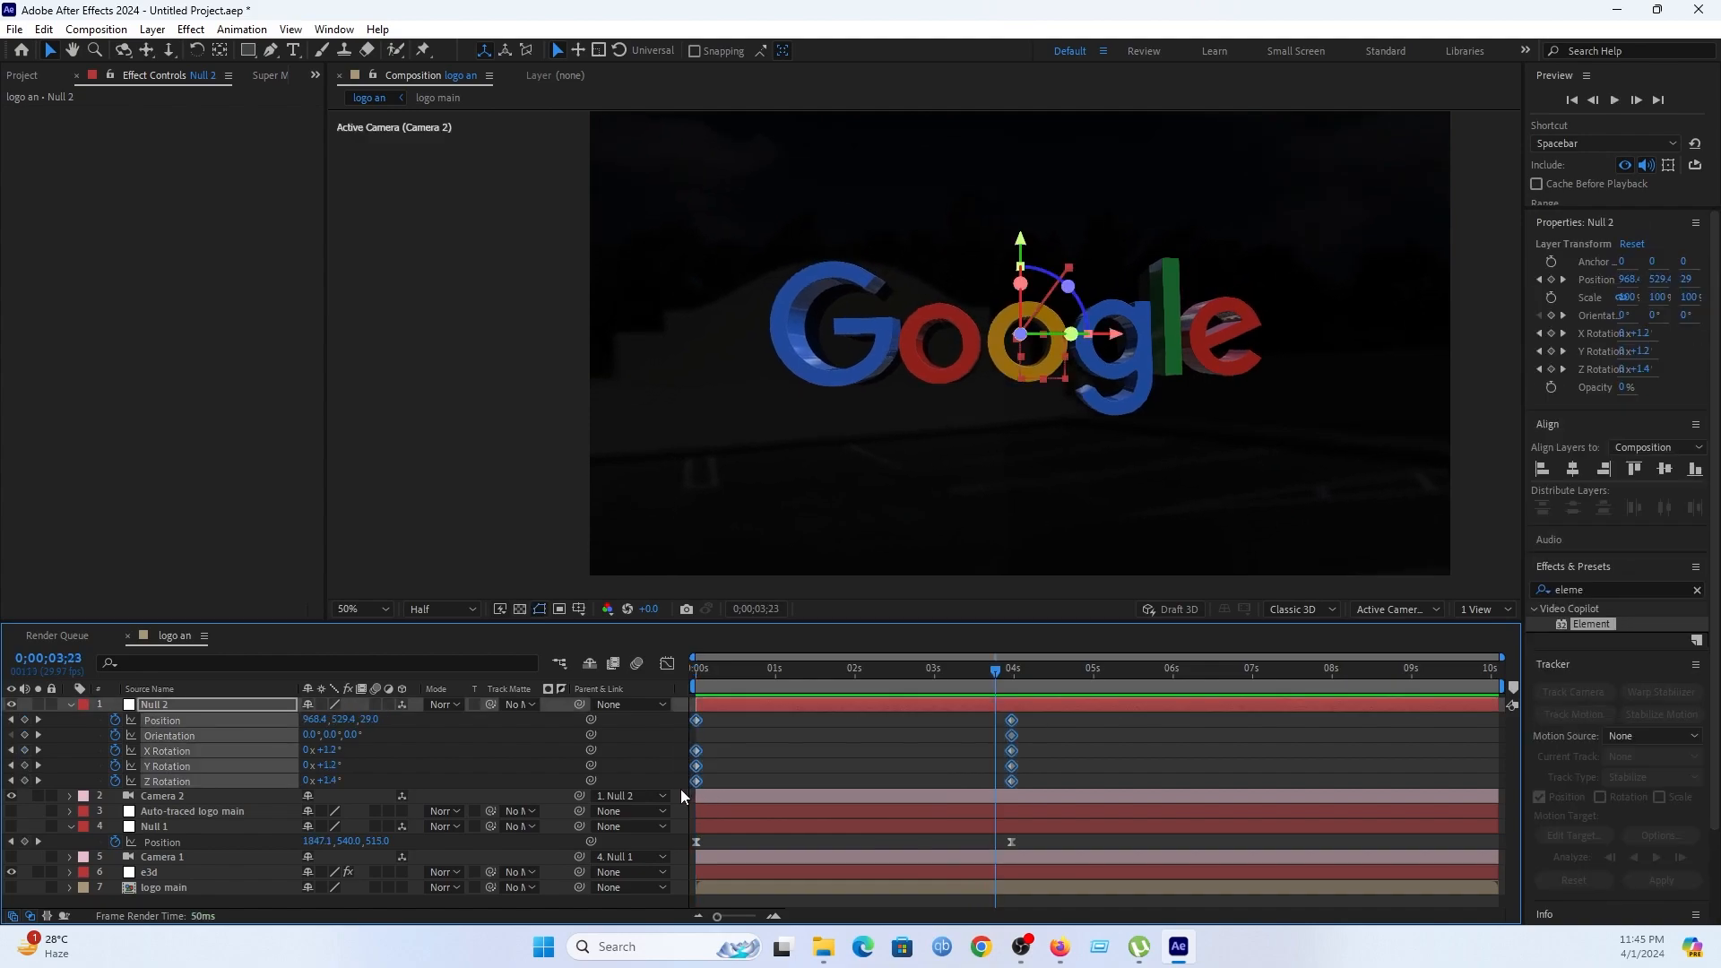
key(F9)
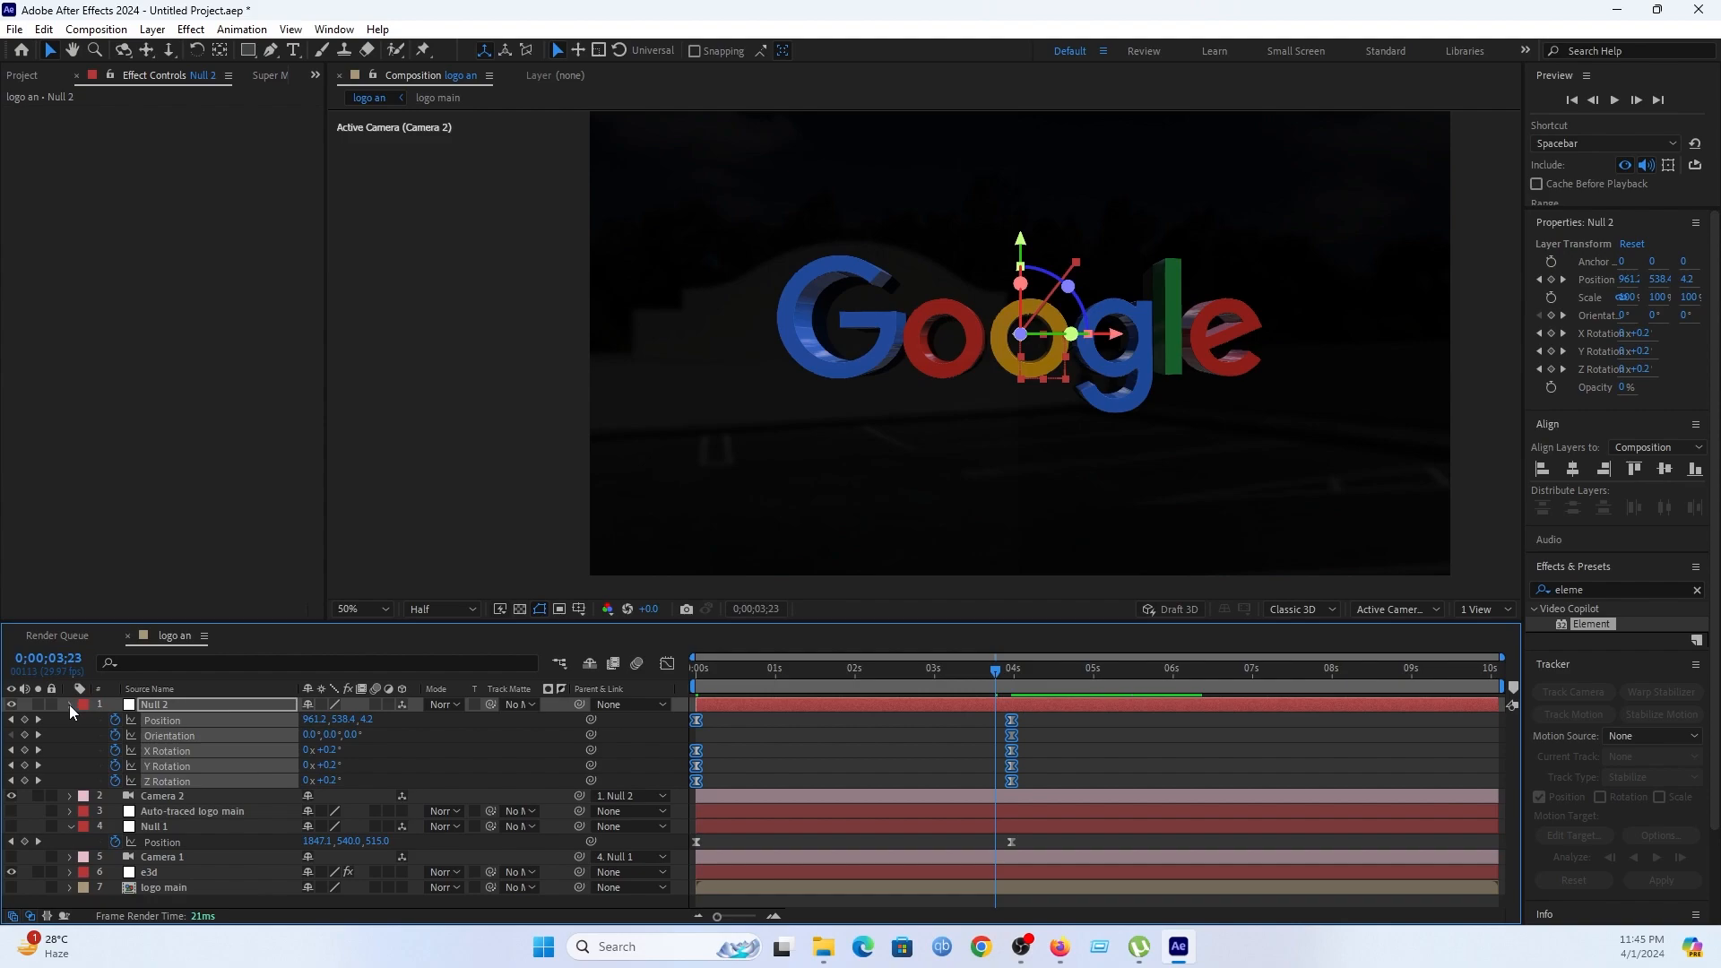
click(69, 705)
Create a white Spot light with 100% intensity, a 180° cone angle and Smooth falloff.
right_click(208, 847)
mouse_move(279, 631)
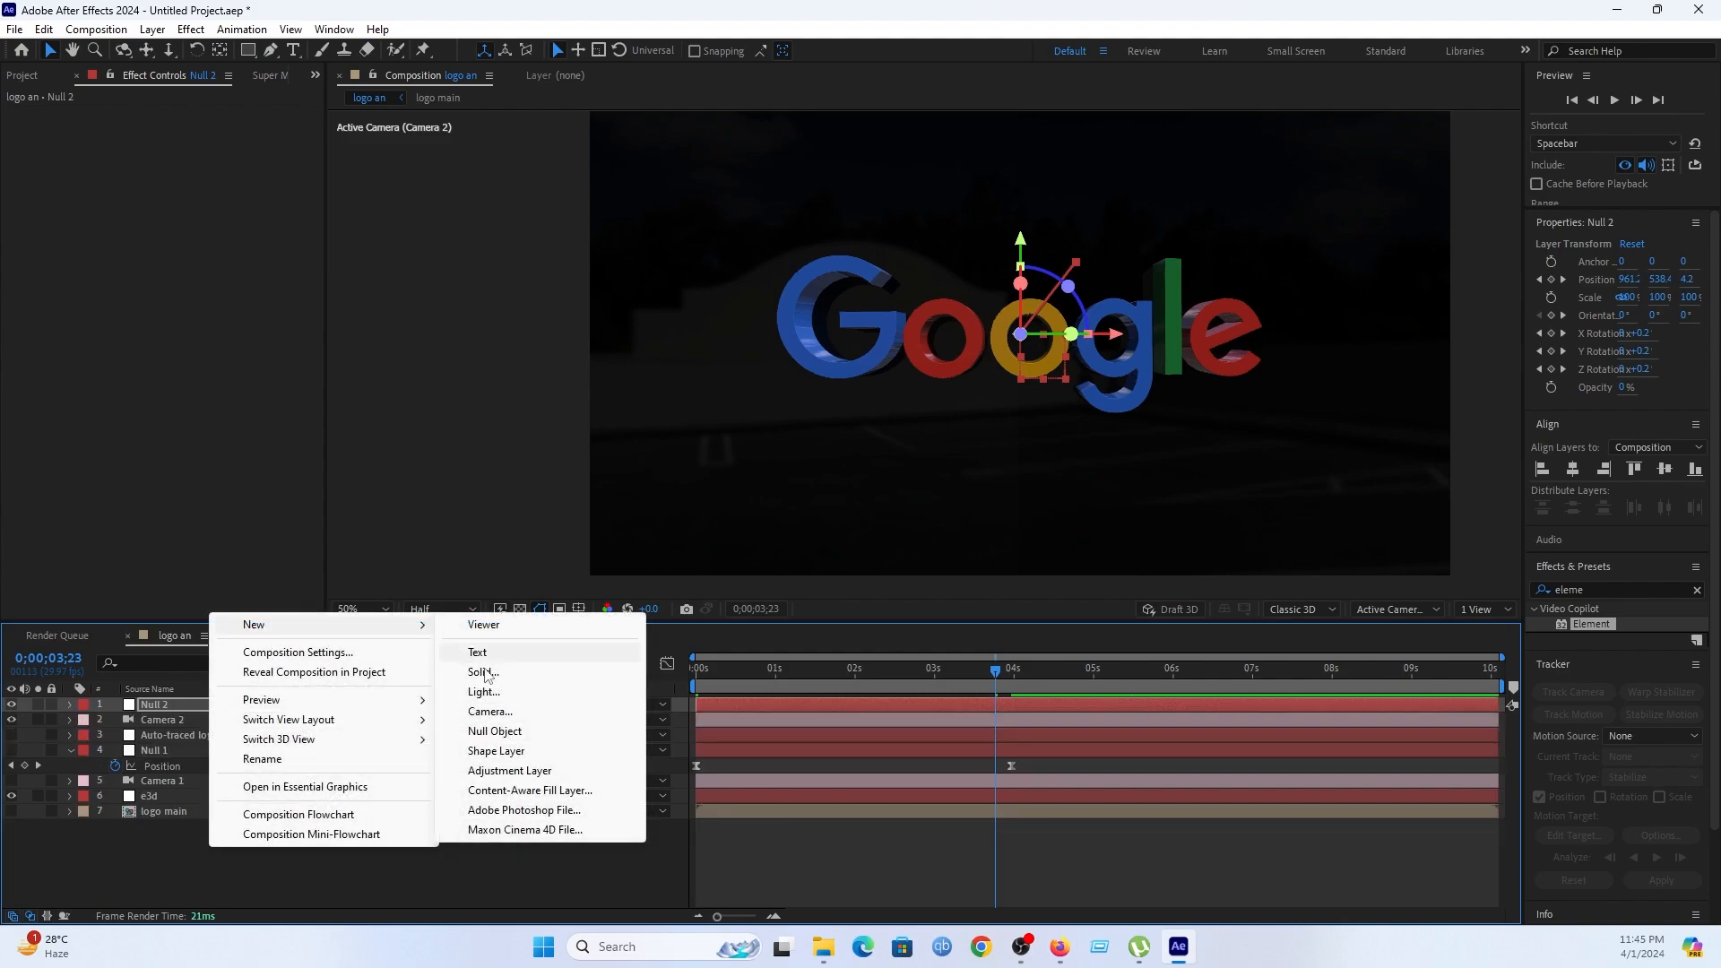
click(497, 692)
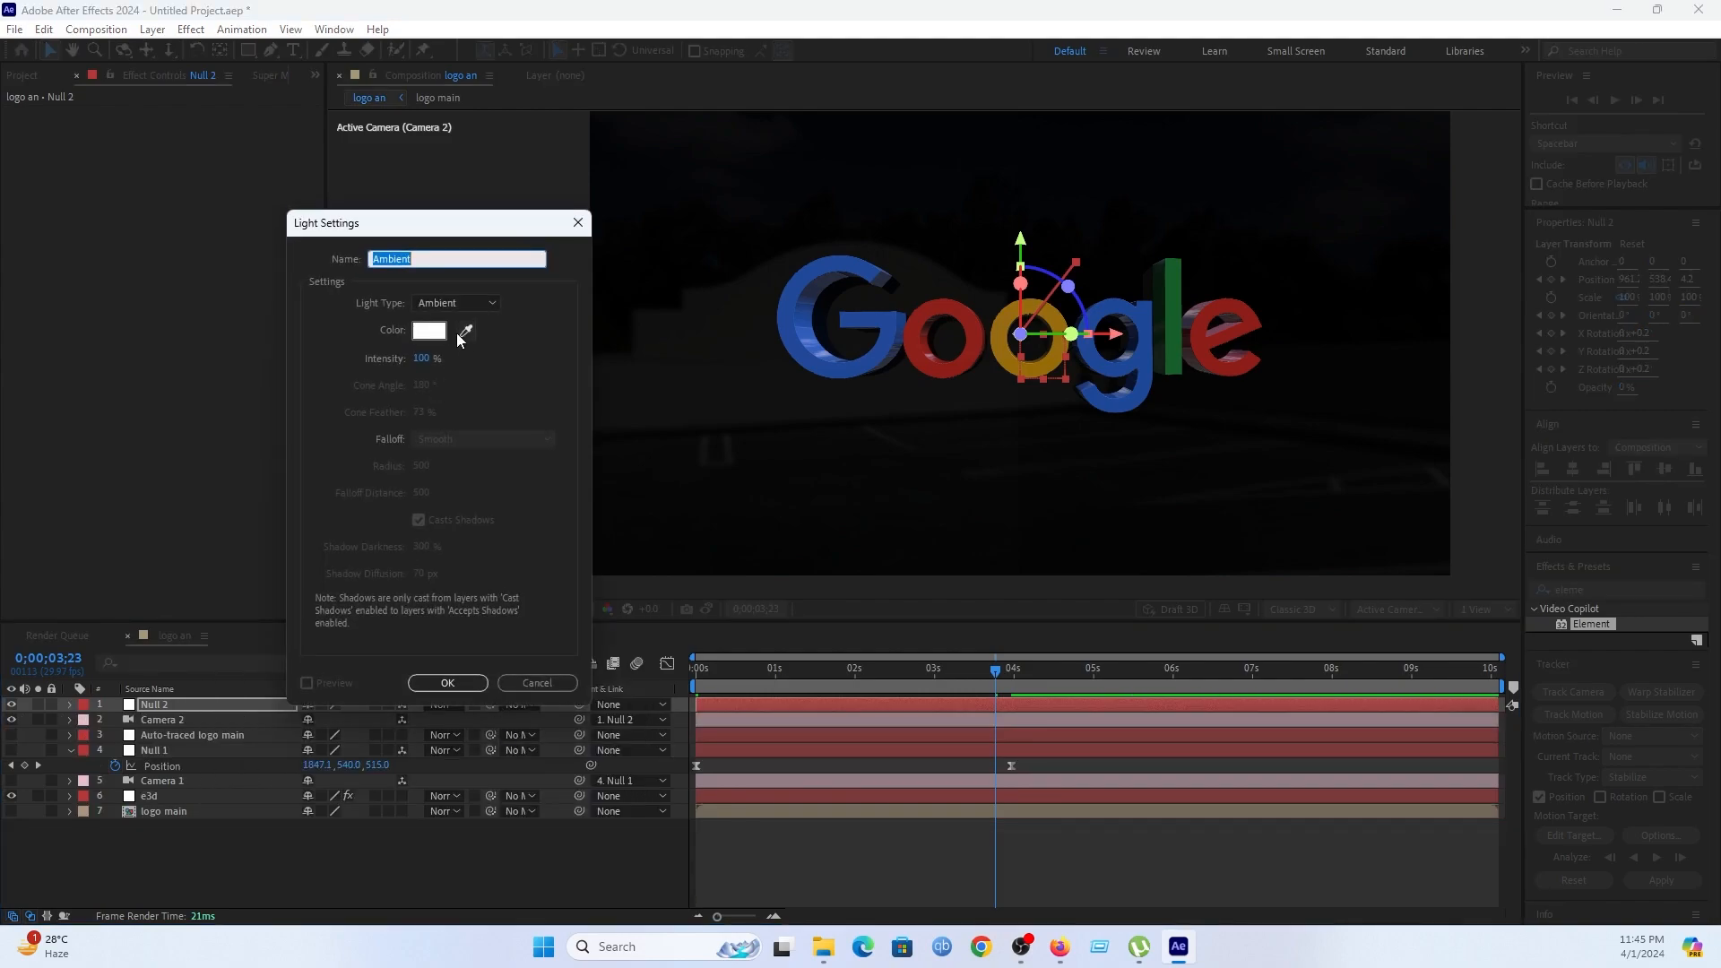
click(429, 304)
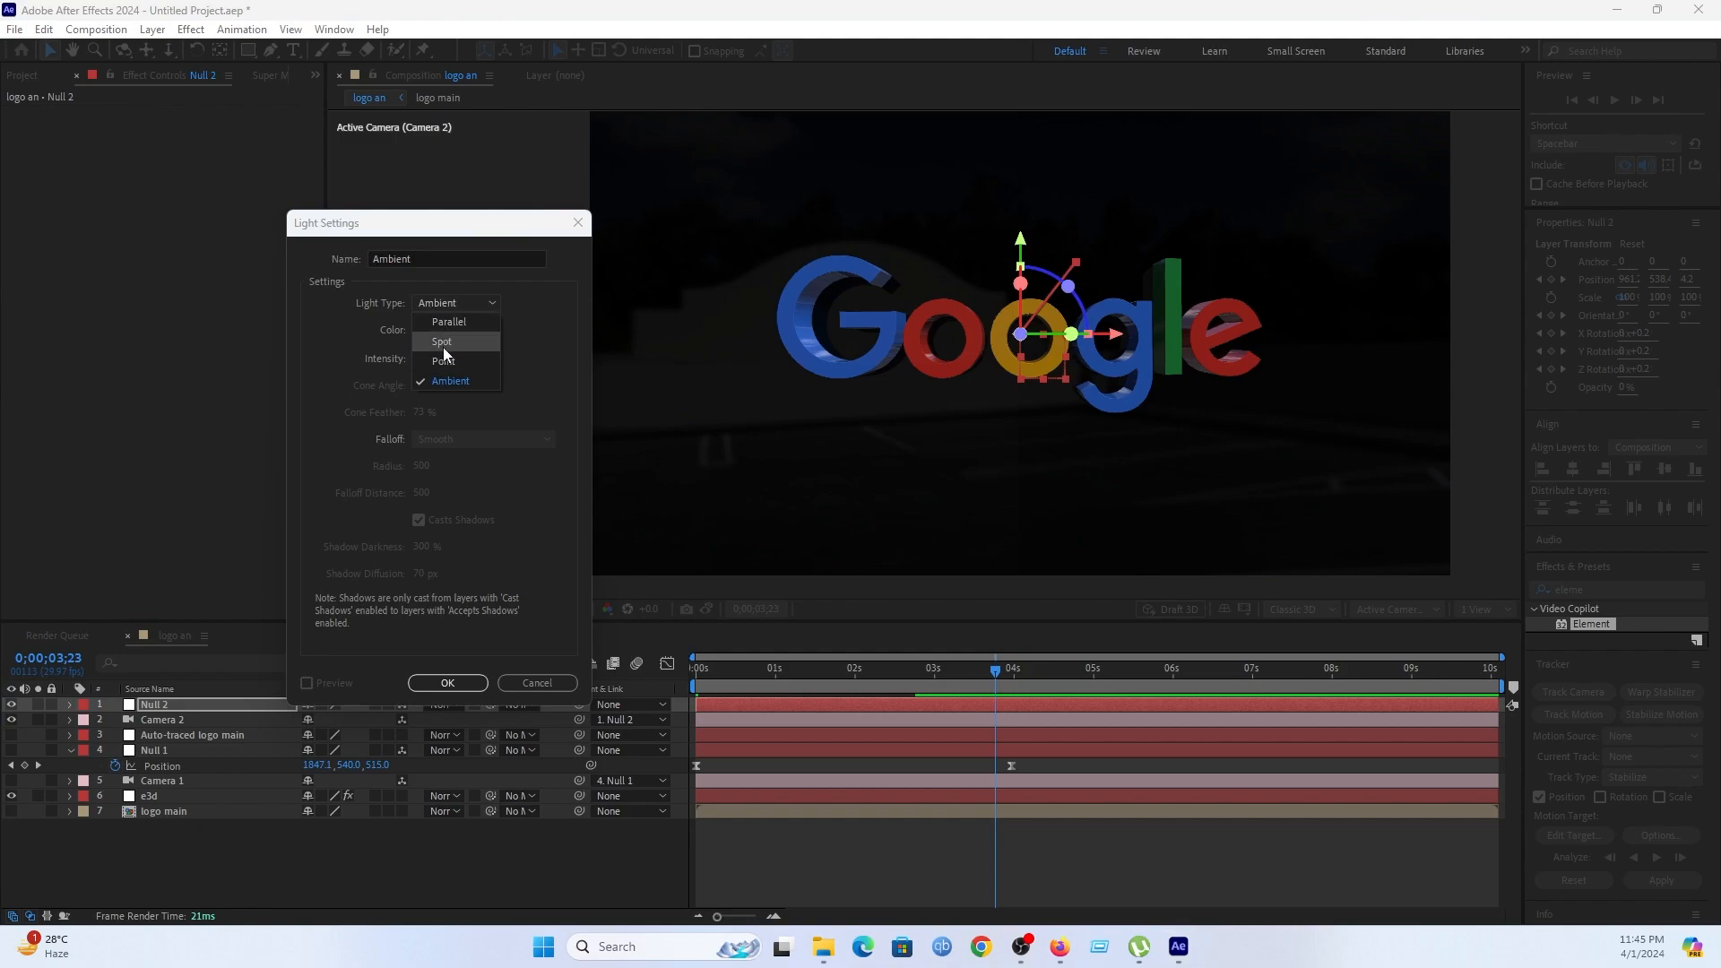
click(443, 343)
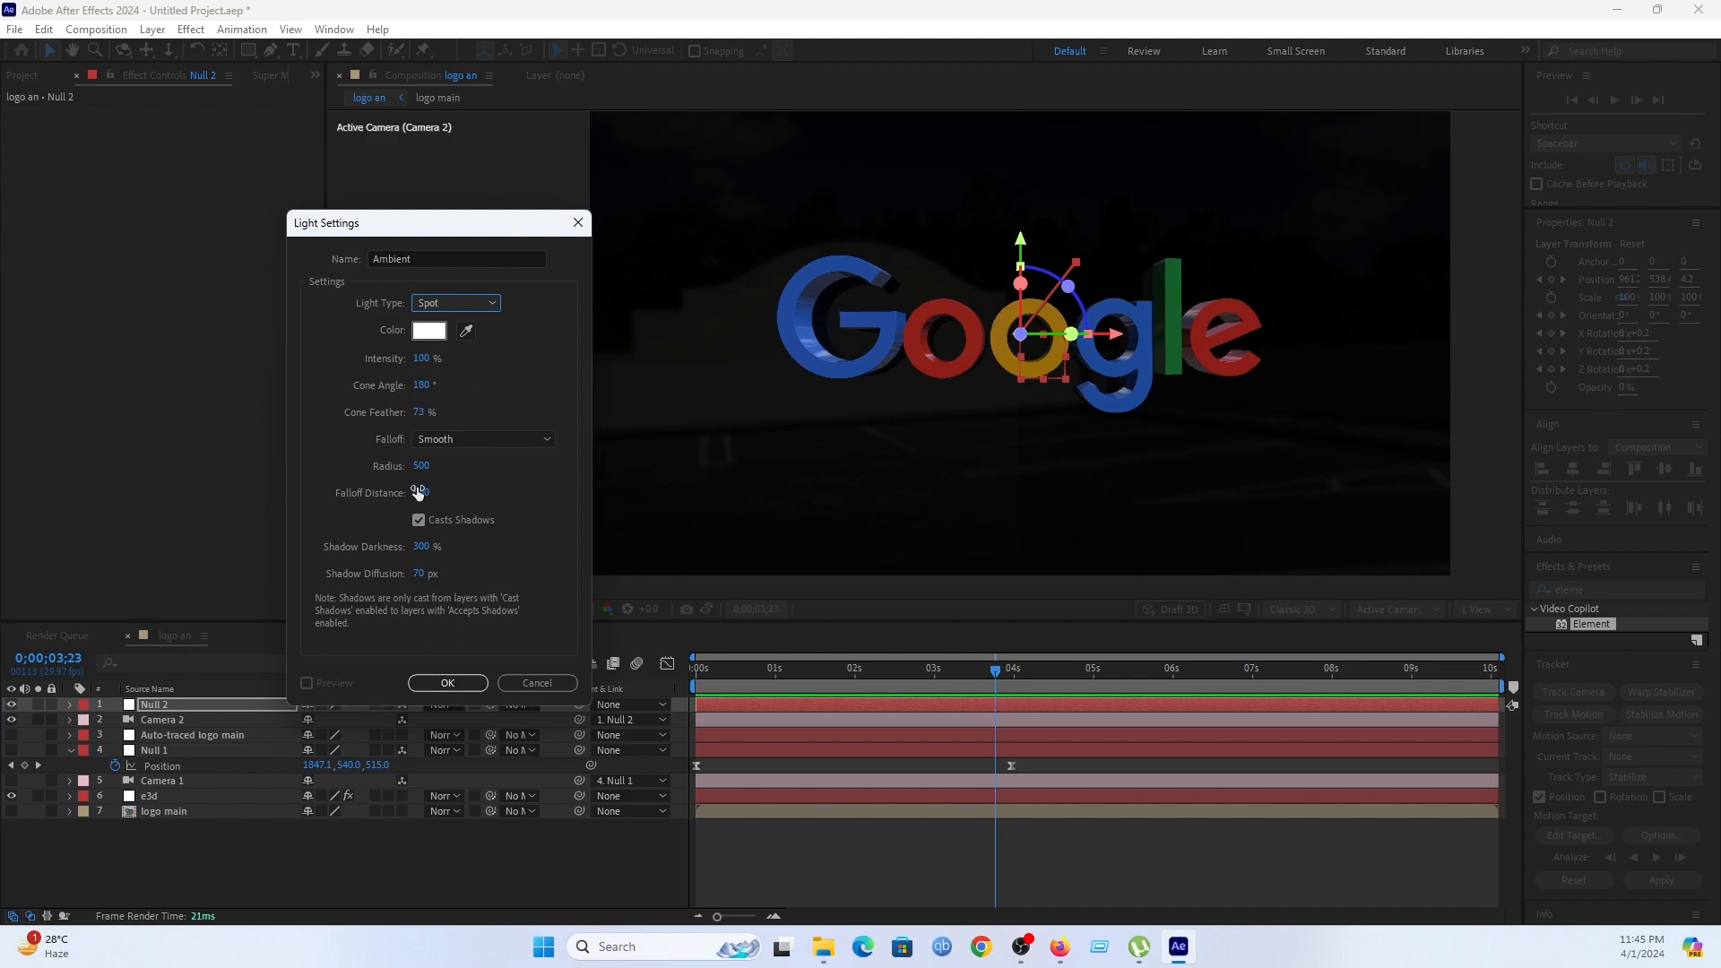
click(448, 683)
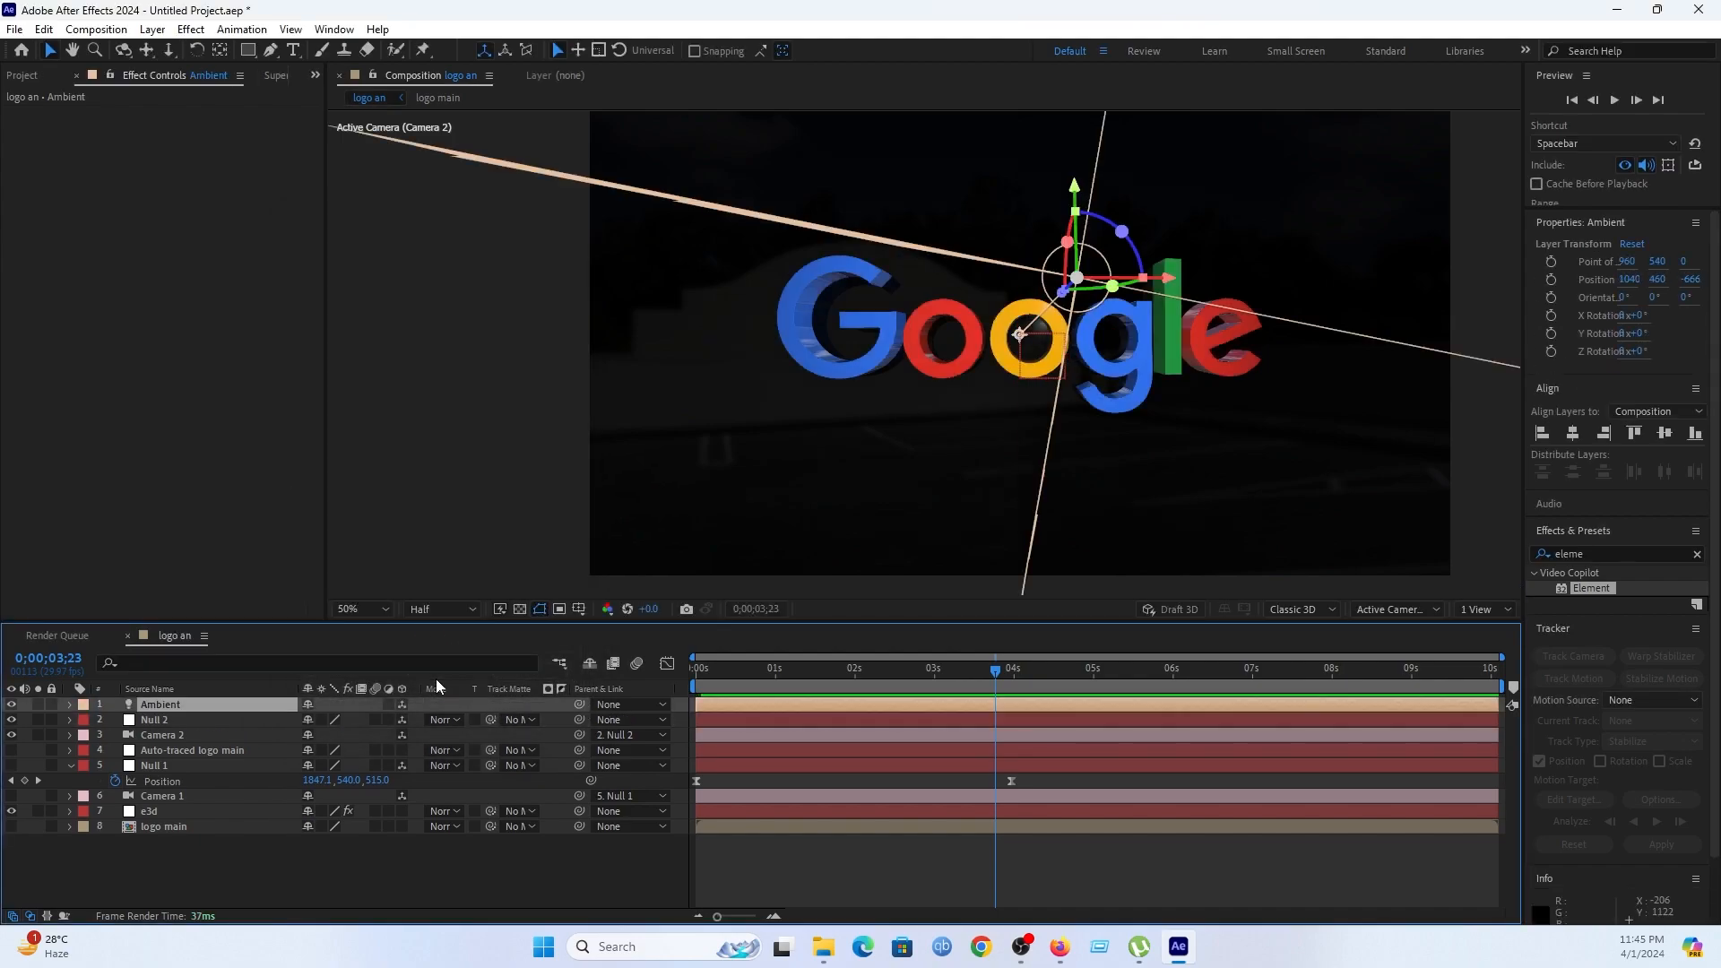
Reveal the spot light's Position and set its Z value to -296.7 to bring it closer to the logo.
scroll(1006, 393, up, 2)
scroll(1006, 393, down, 2)
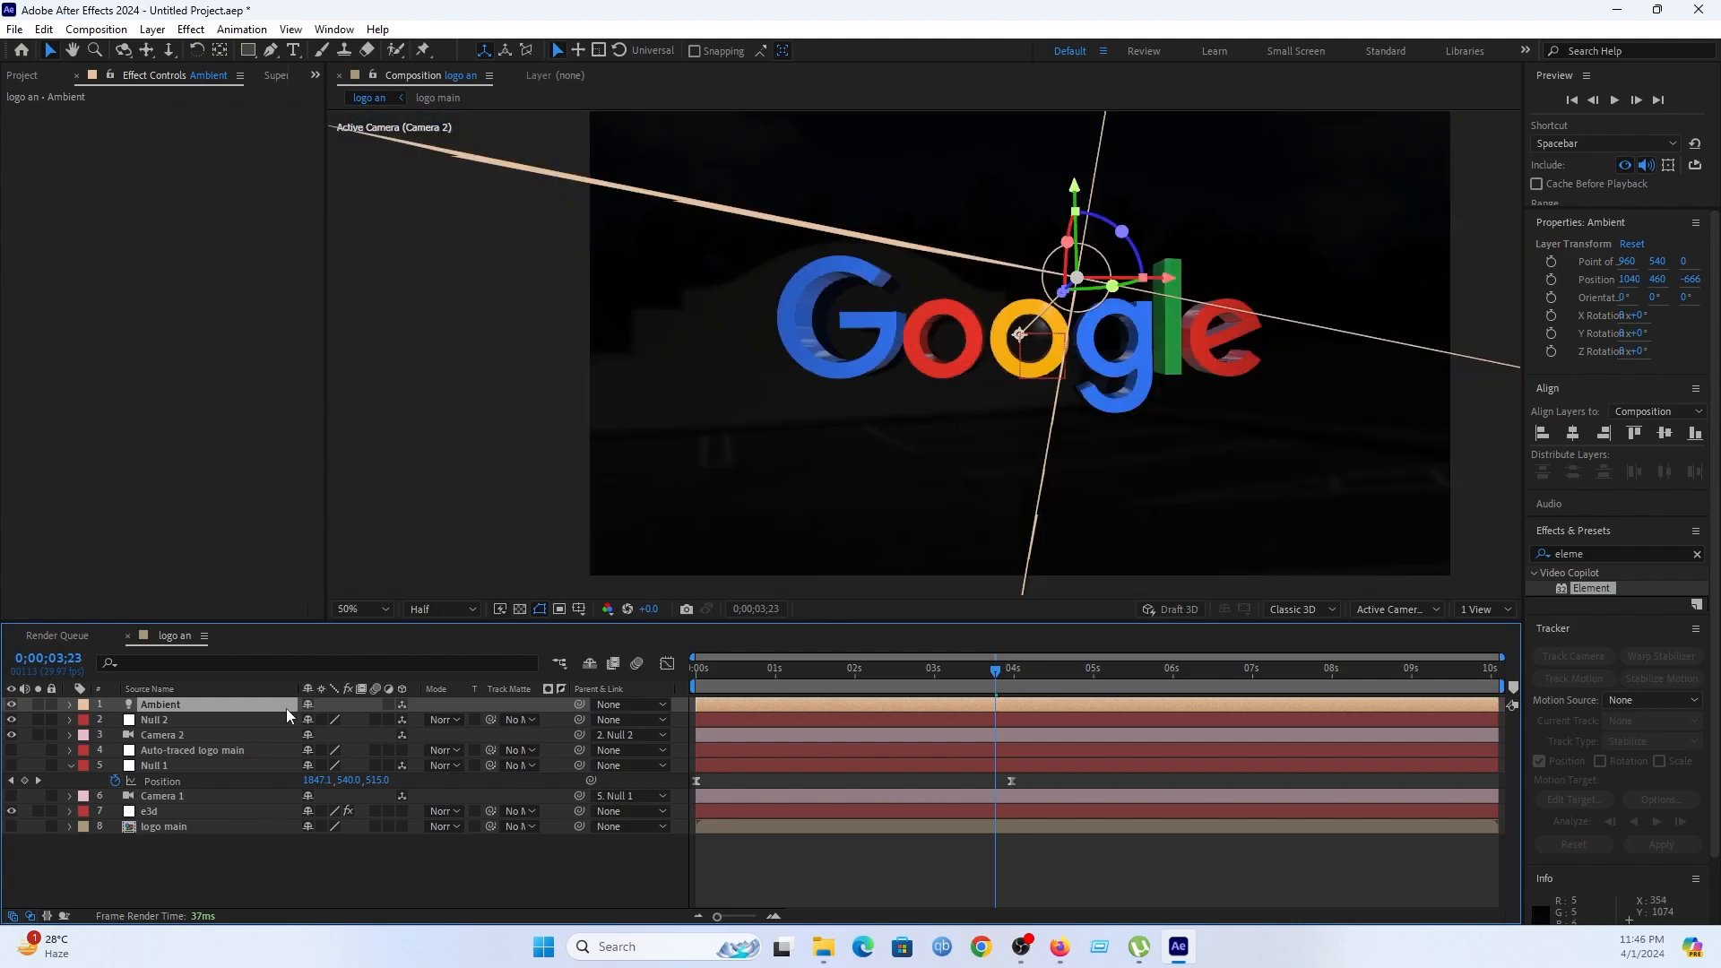
key(p)
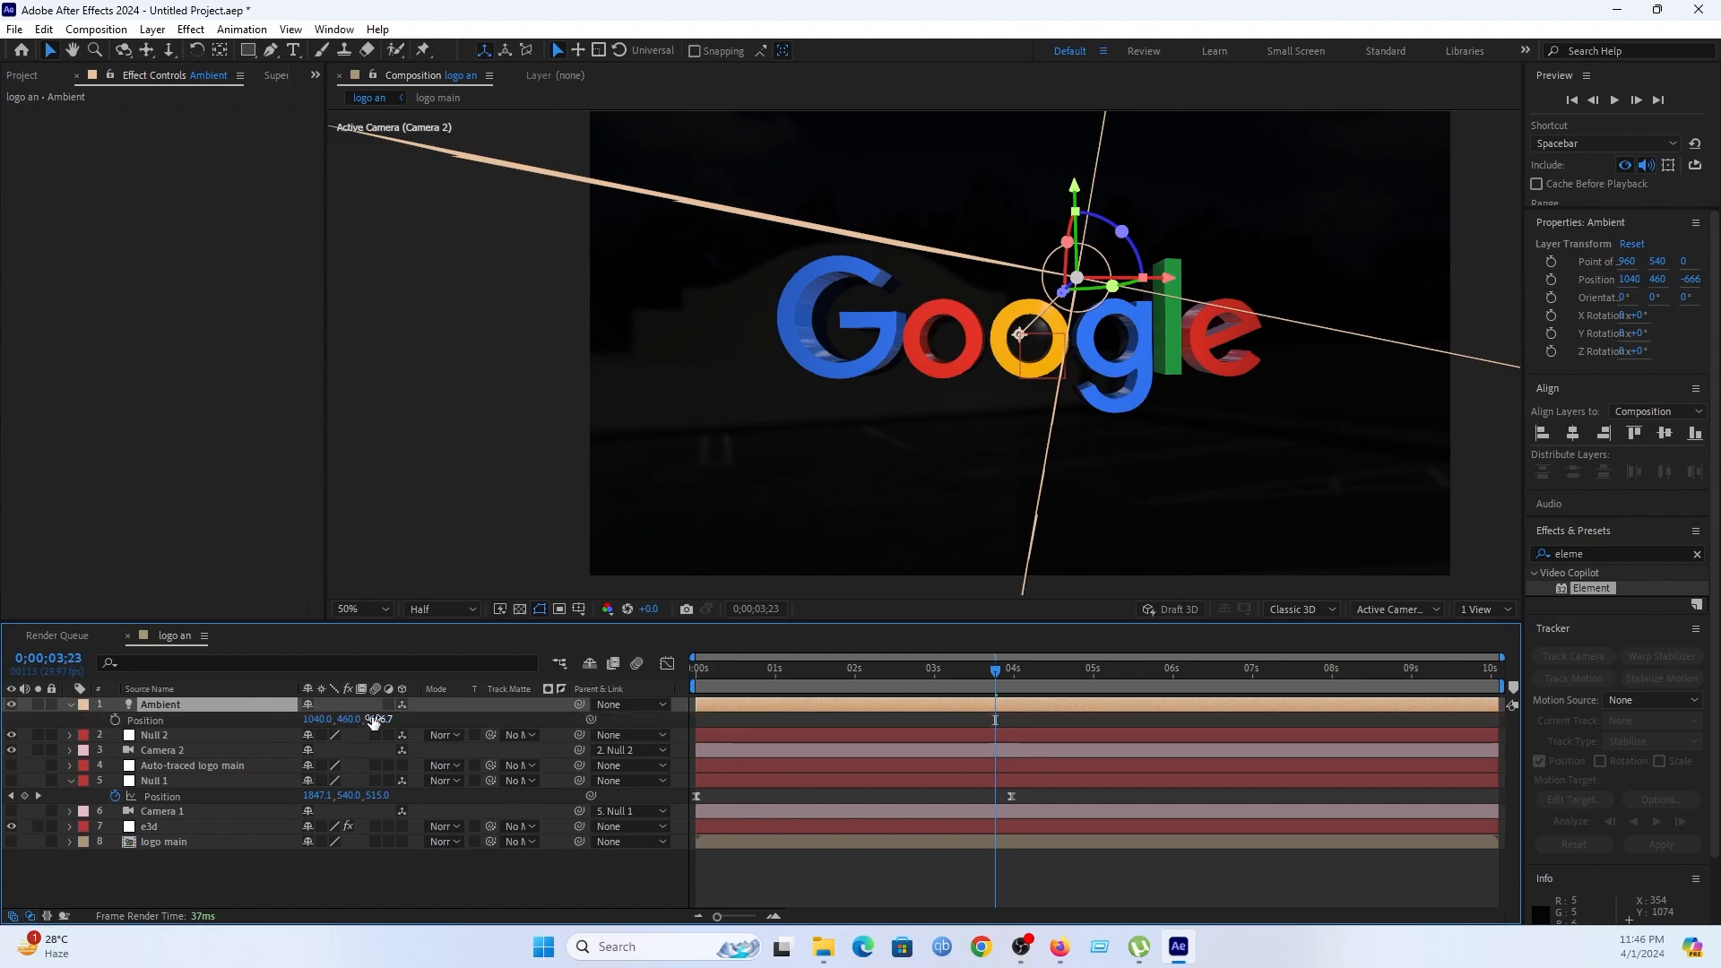
drag(377, 722, 669, 677)
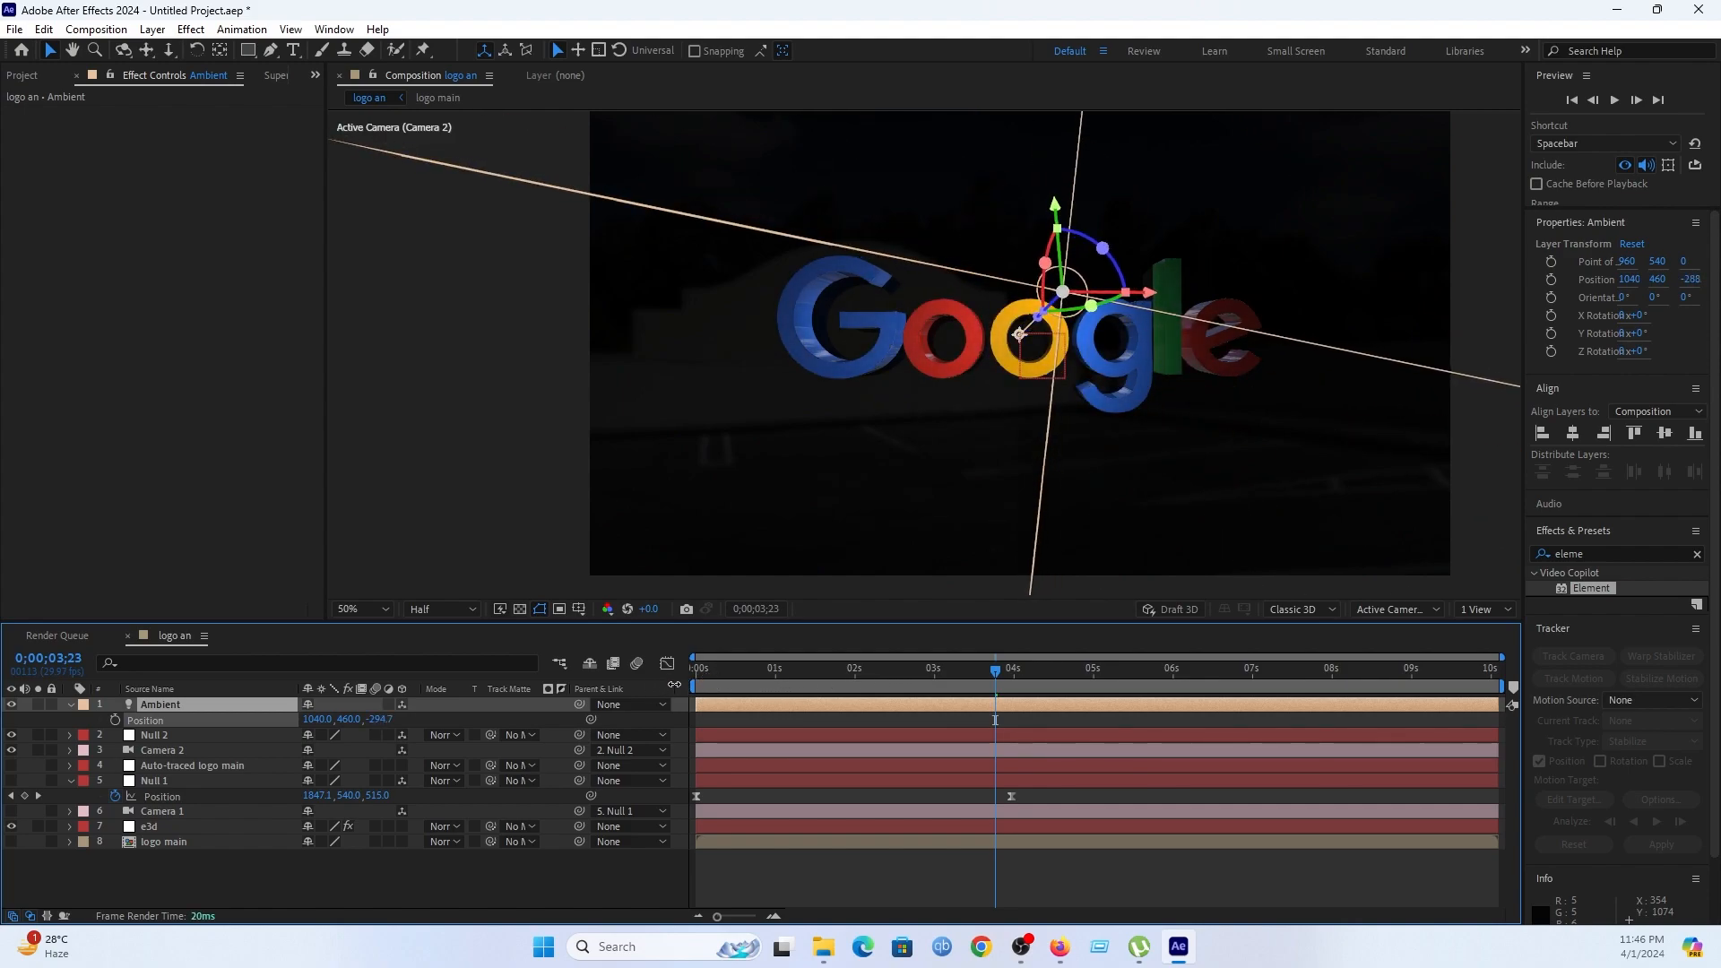
click(593, 886)
Return to the first frame and set the spot light's X Position to 755.
scroll(1041, 404, up, 1)
scroll(1042, 404, down, 1)
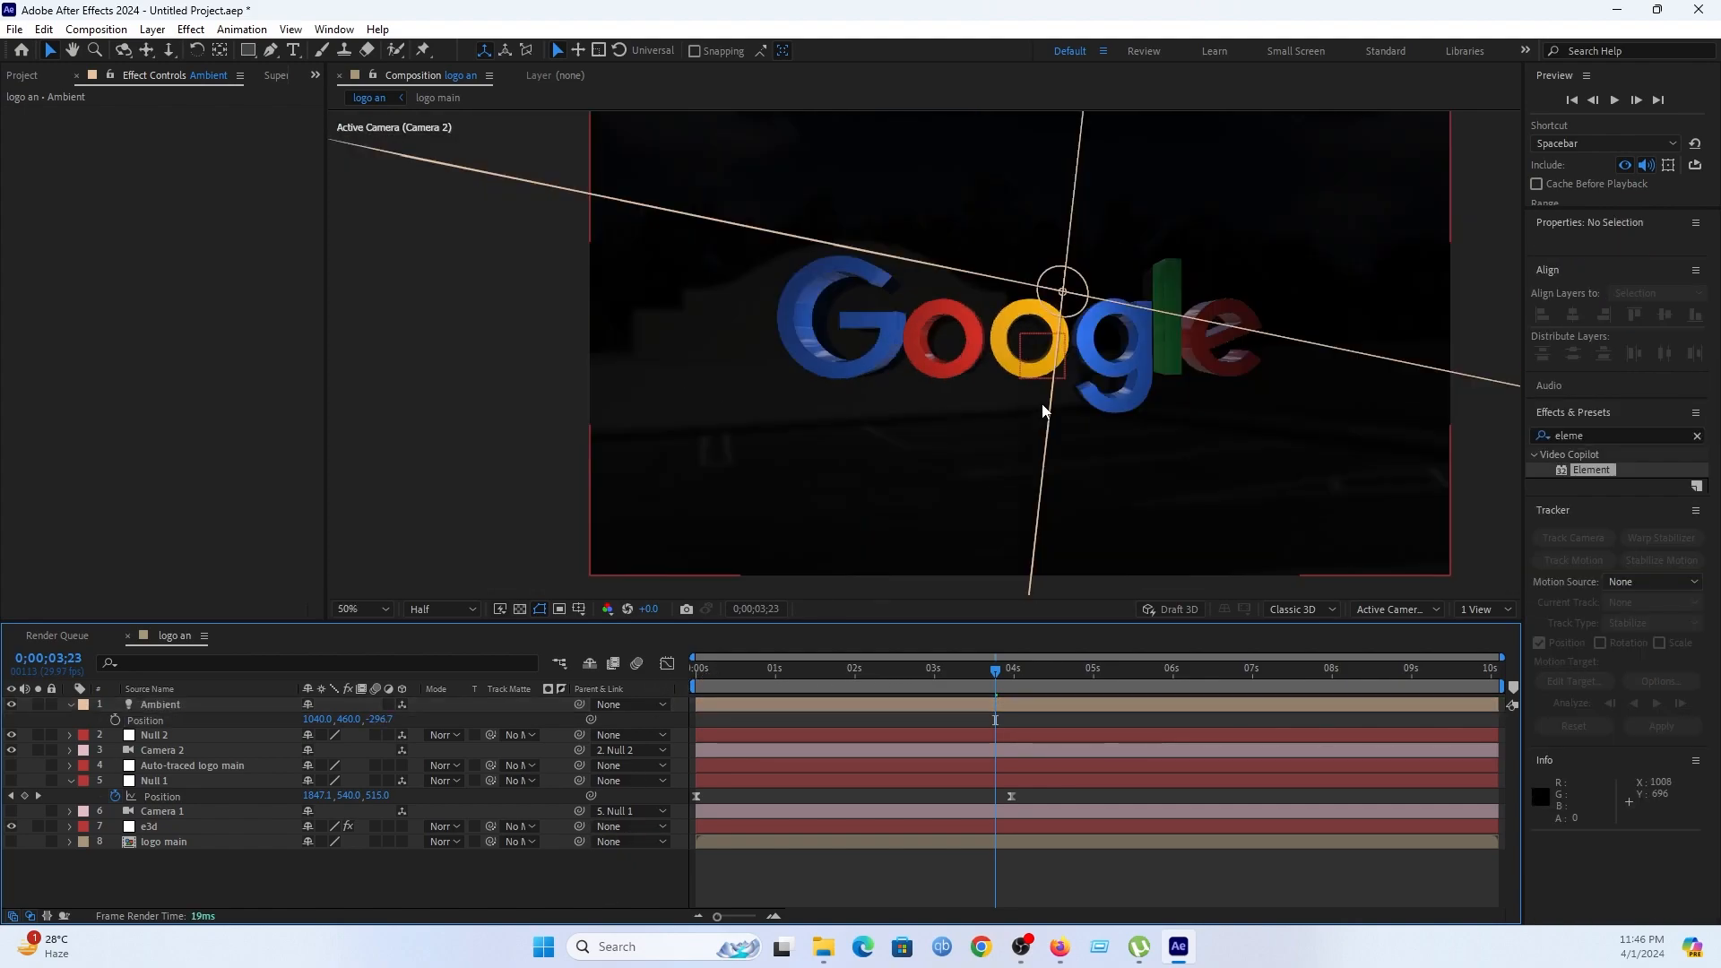
drag(787, 668, 674, 702)
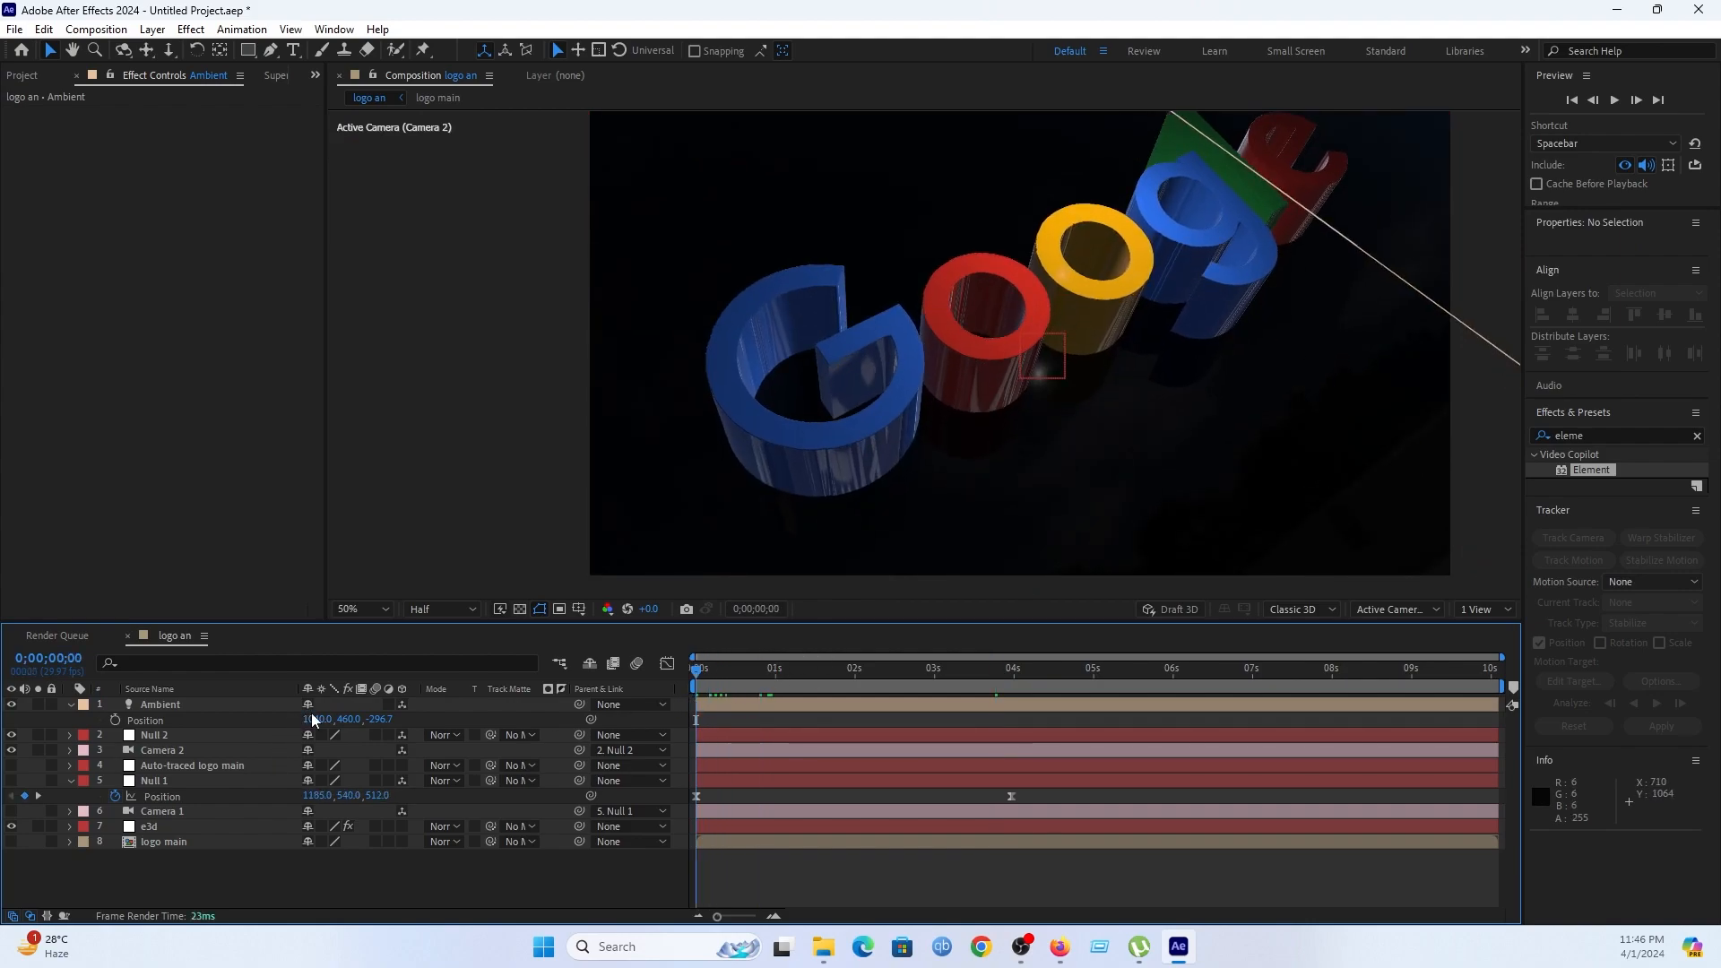
drag(314, 719, 156, 827)
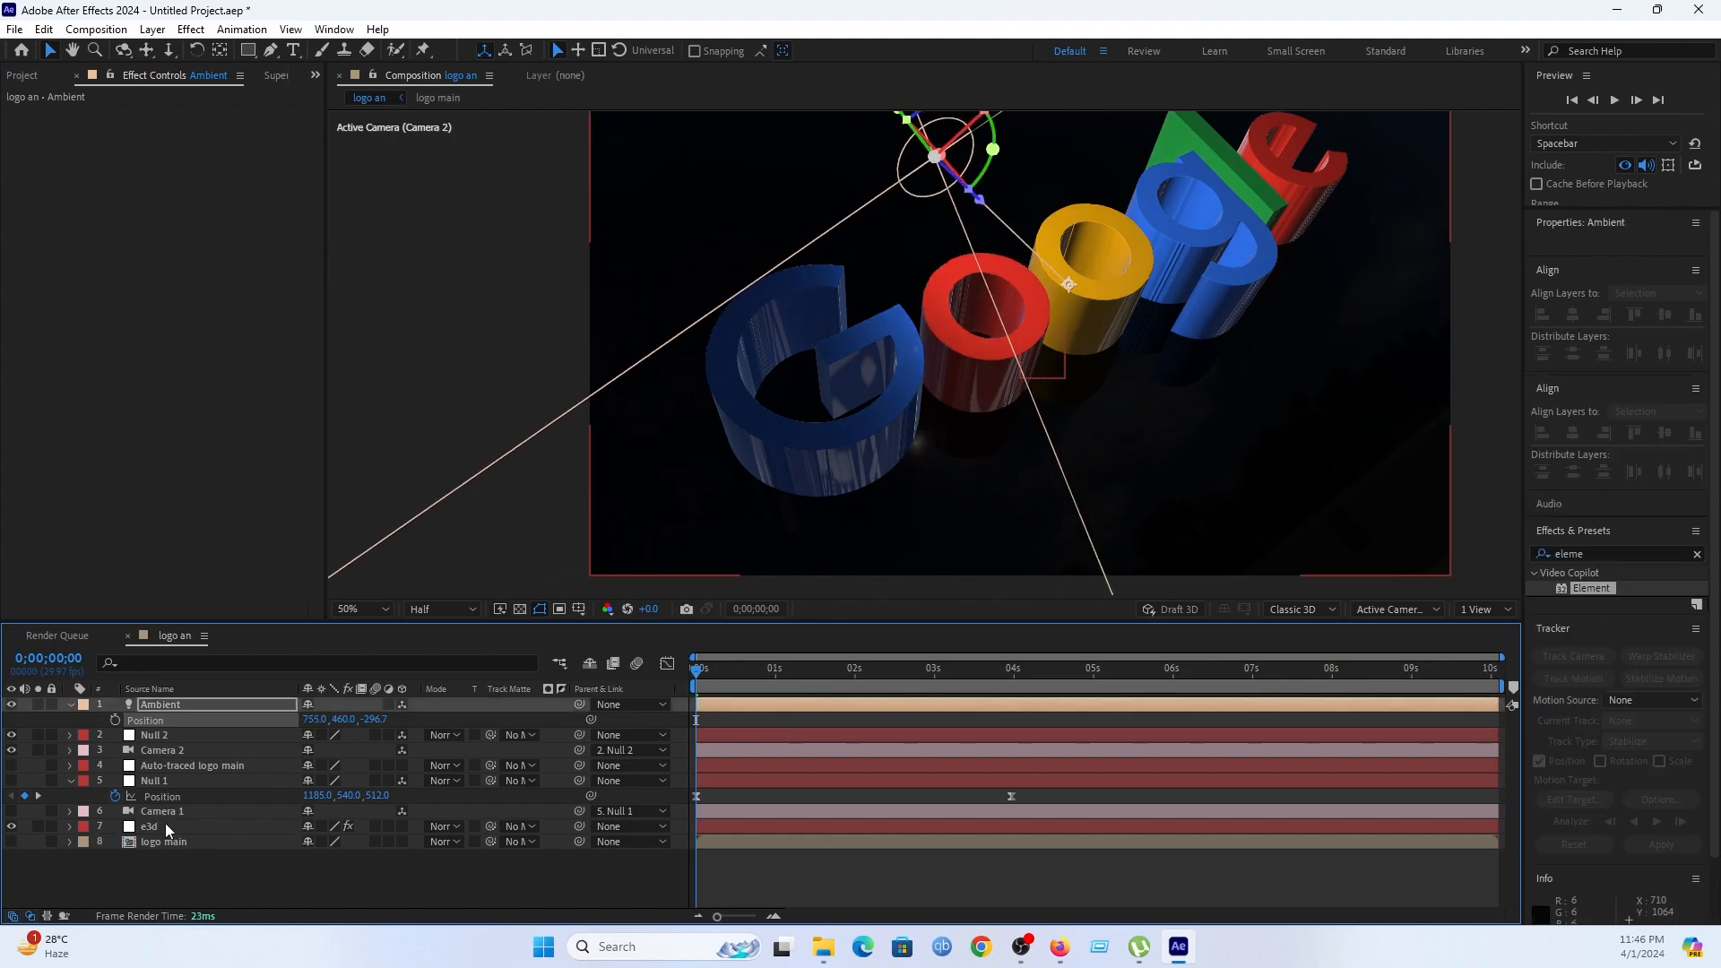
Set the Ambient spot light's intensity to 159%, cone angle to 111° and cone feather to 67%, and preview the animation.
double_click(255, 709)
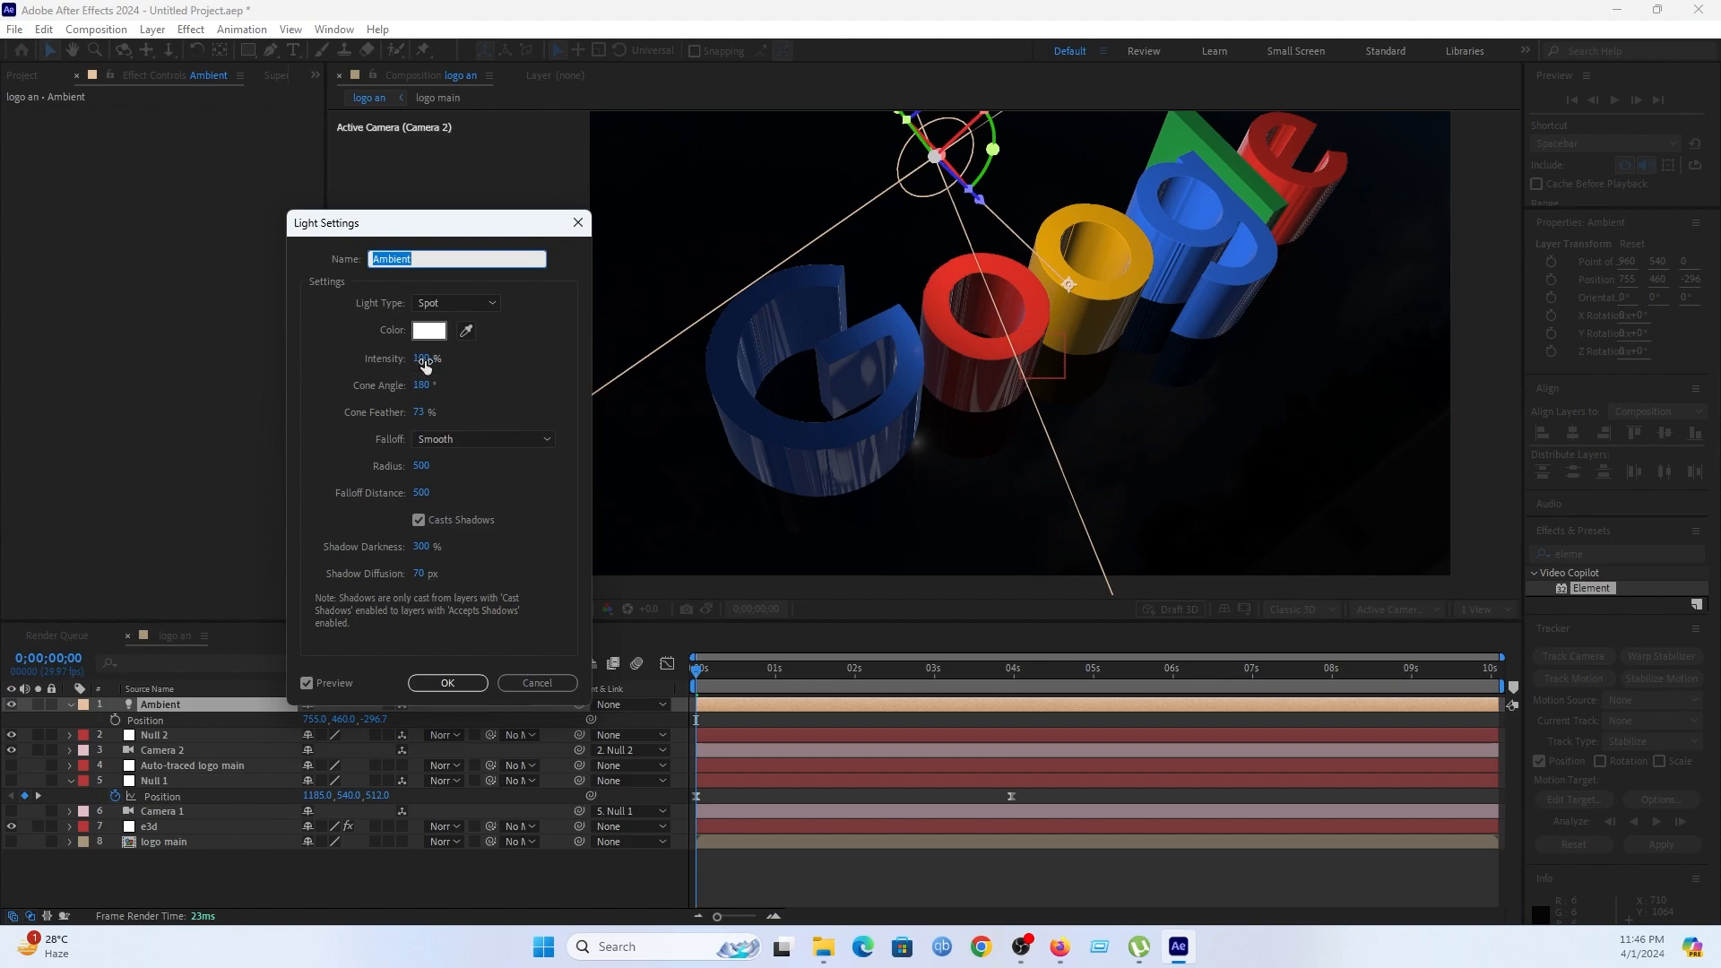
drag(421, 359, 418, 419)
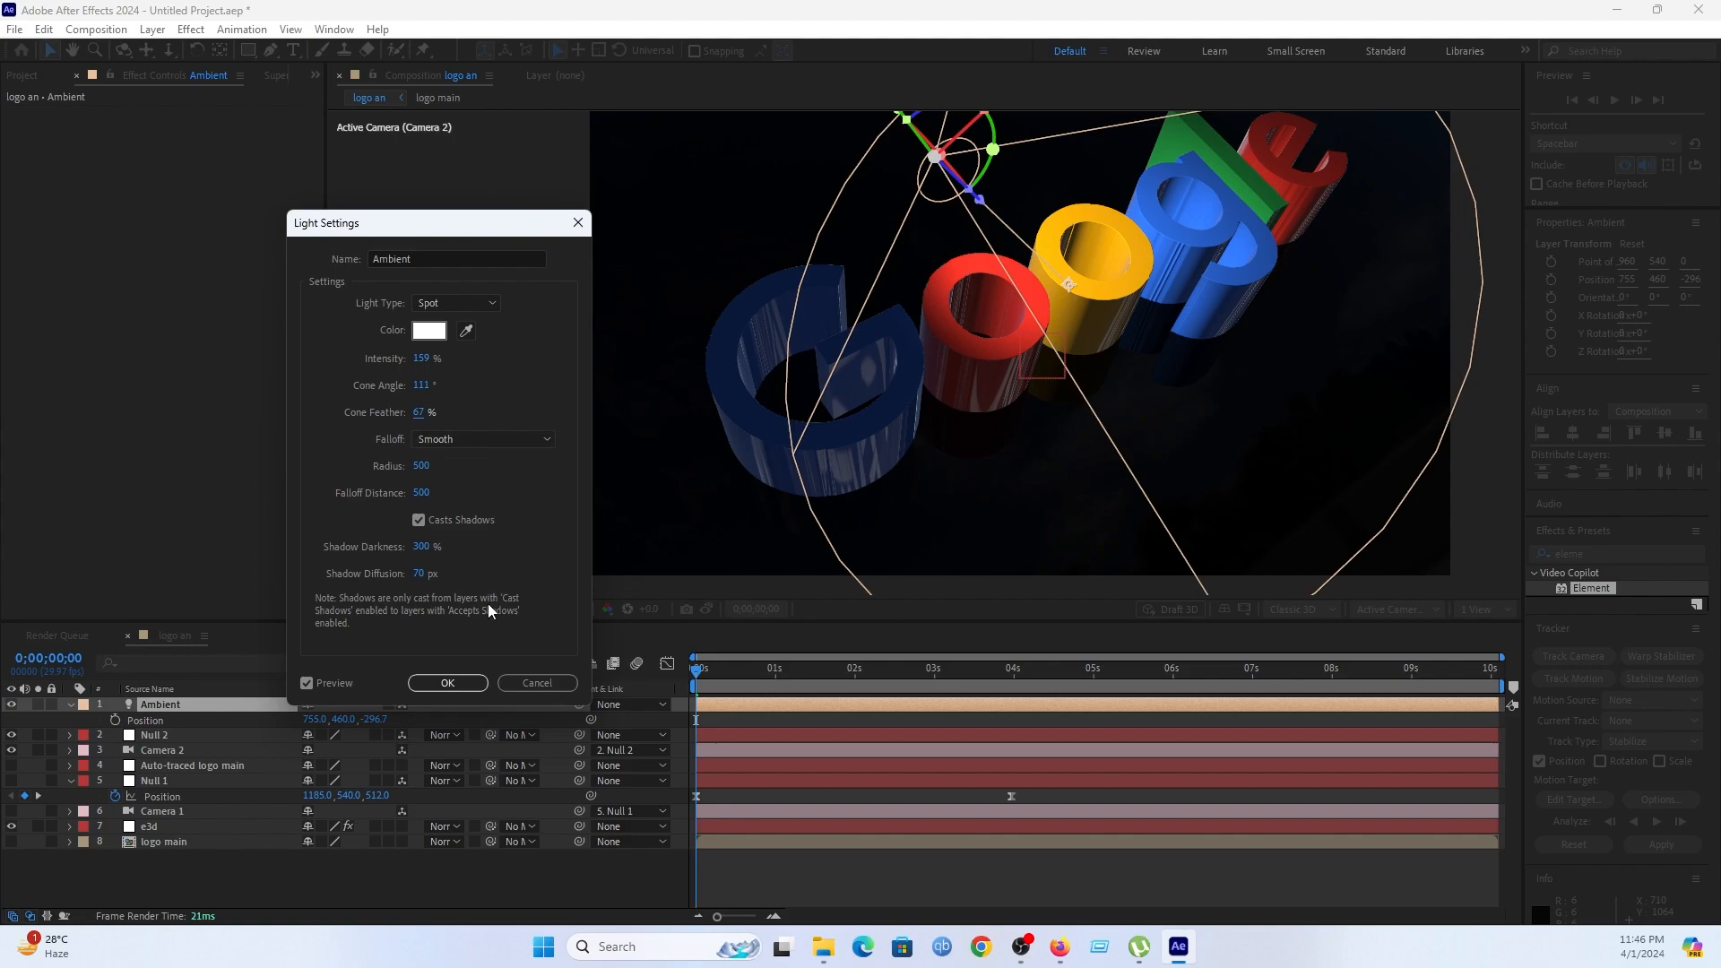
click(459, 682)
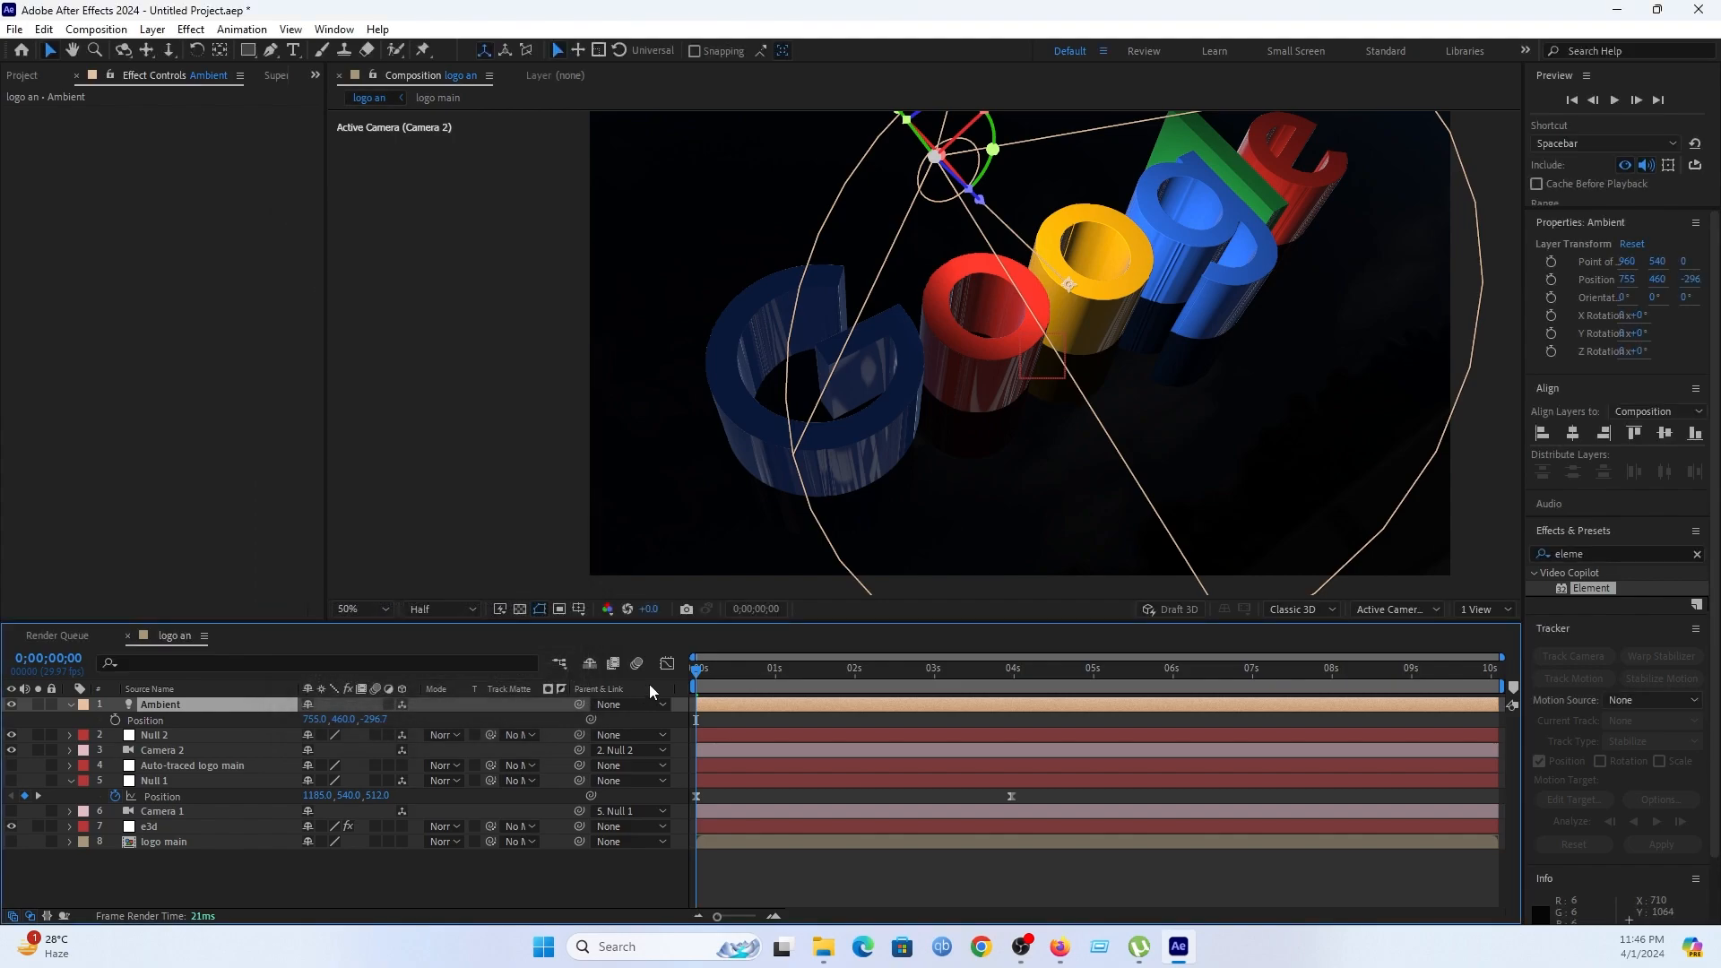
drag(708, 680, 682, 705)
key(space)
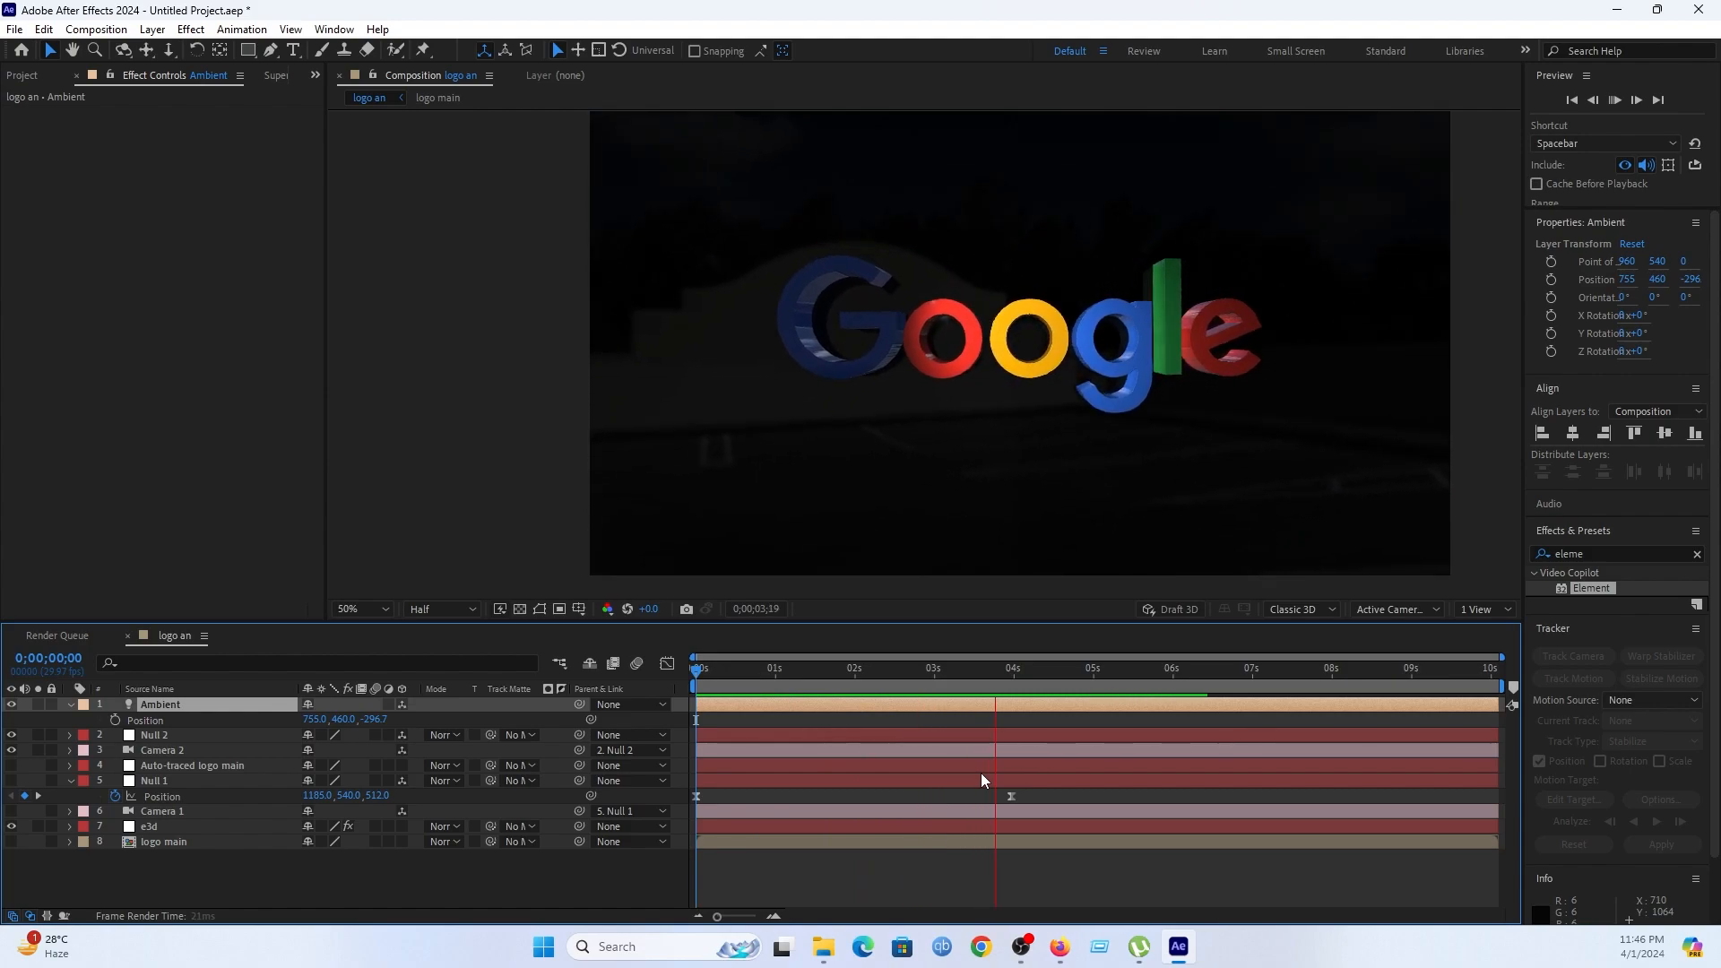
key(space)
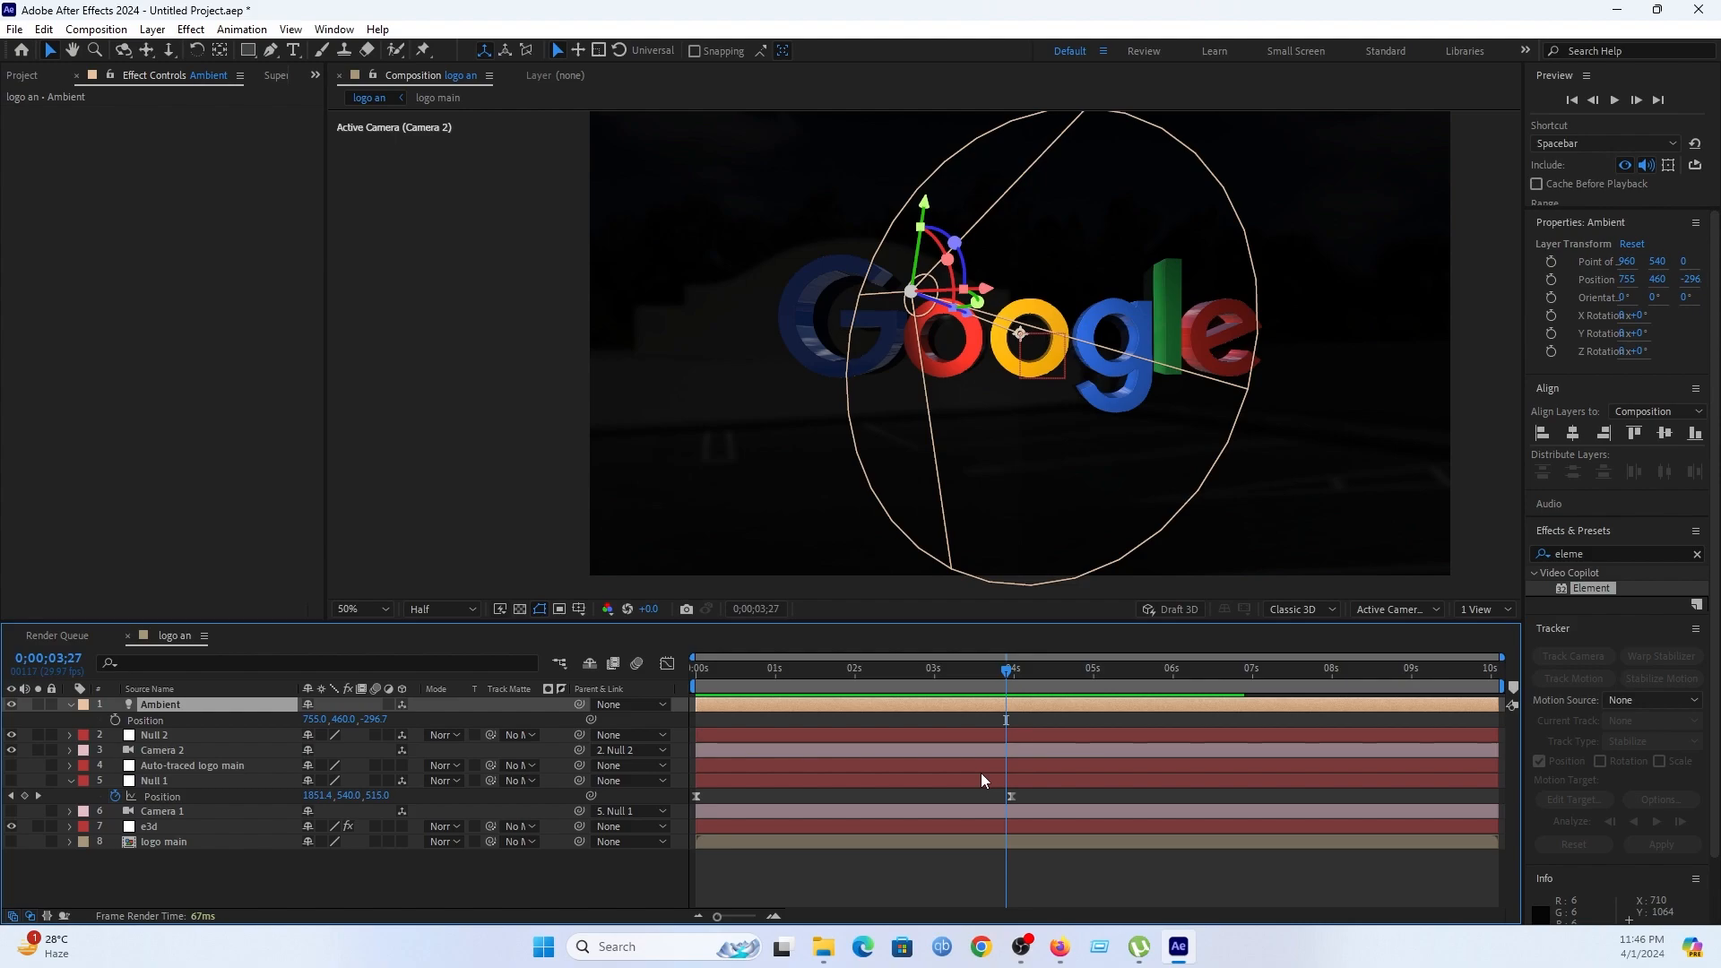
Create a Parallel light with color FF3737, 159% intensity and Smooth falloff.
click(556, 880)
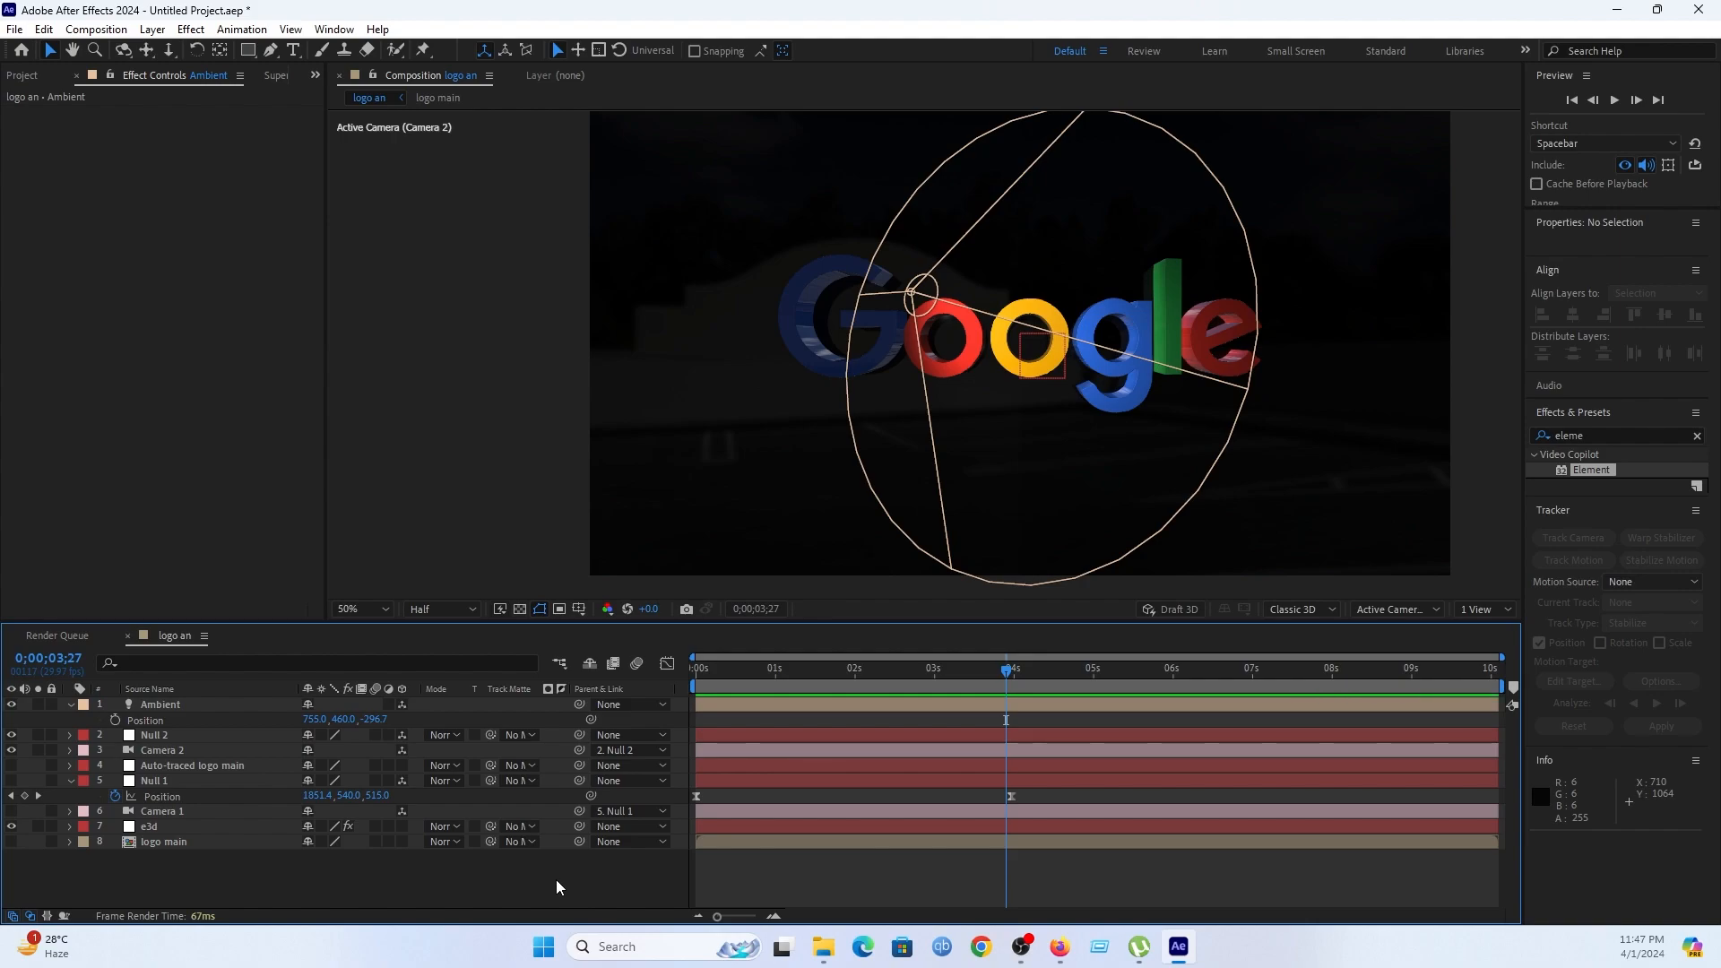
right_click(556, 879)
mouse_move(617, 670)
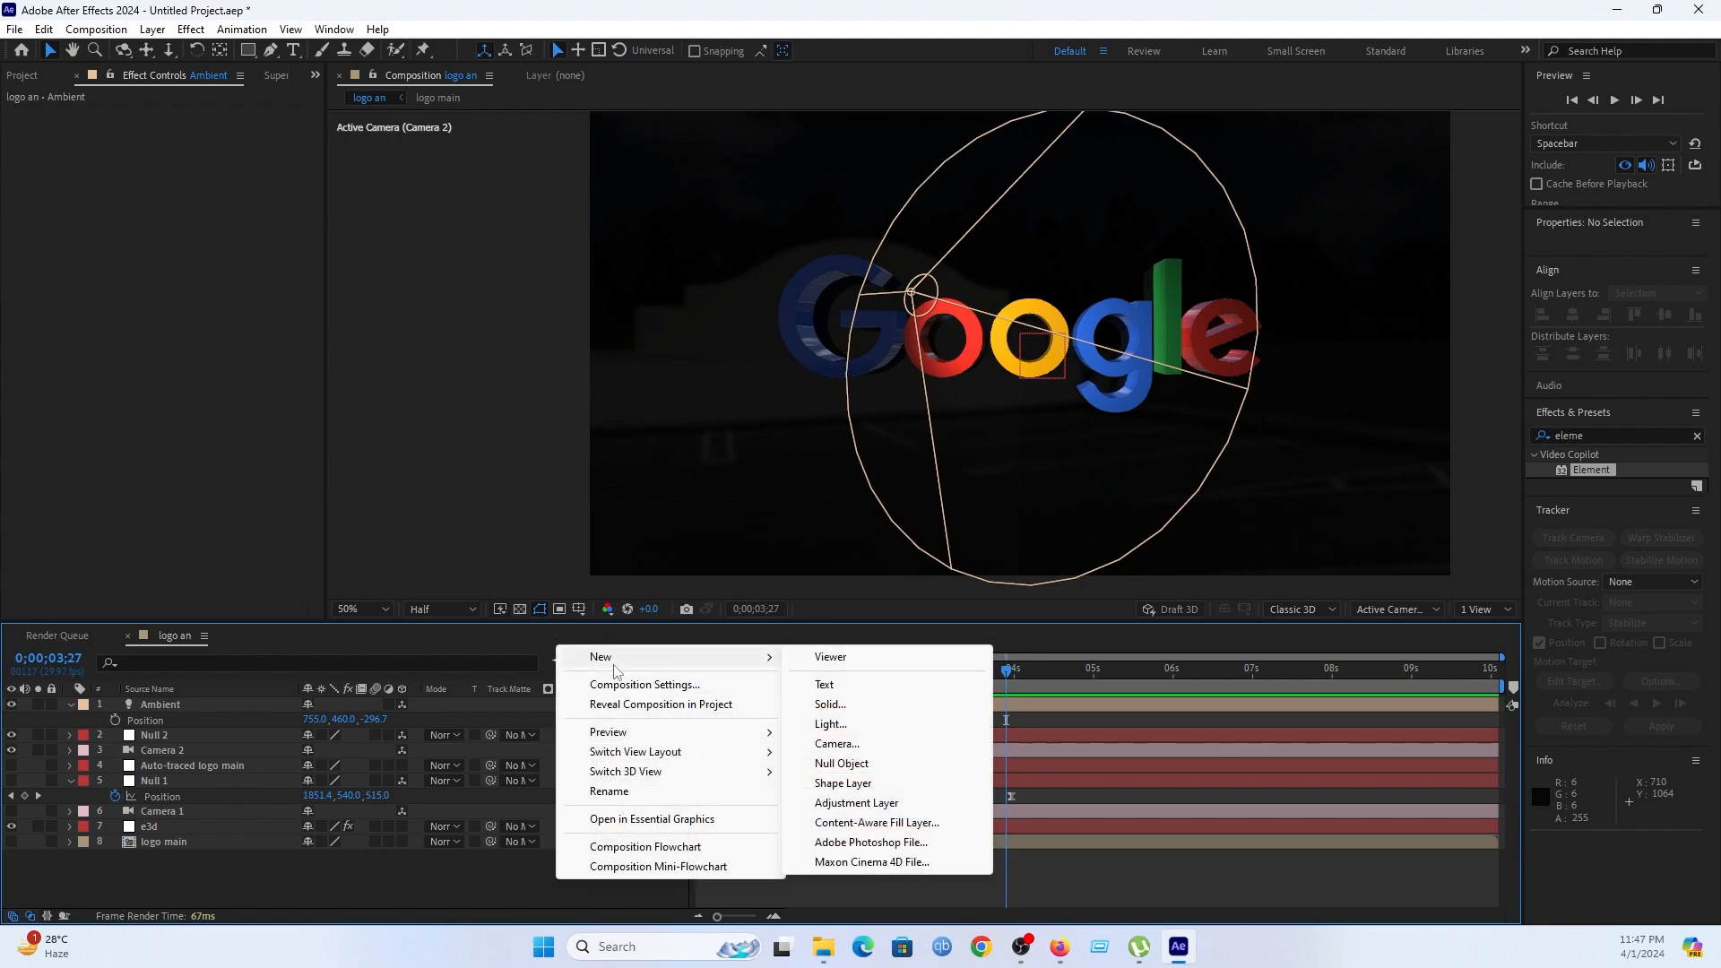
click(880, 724)
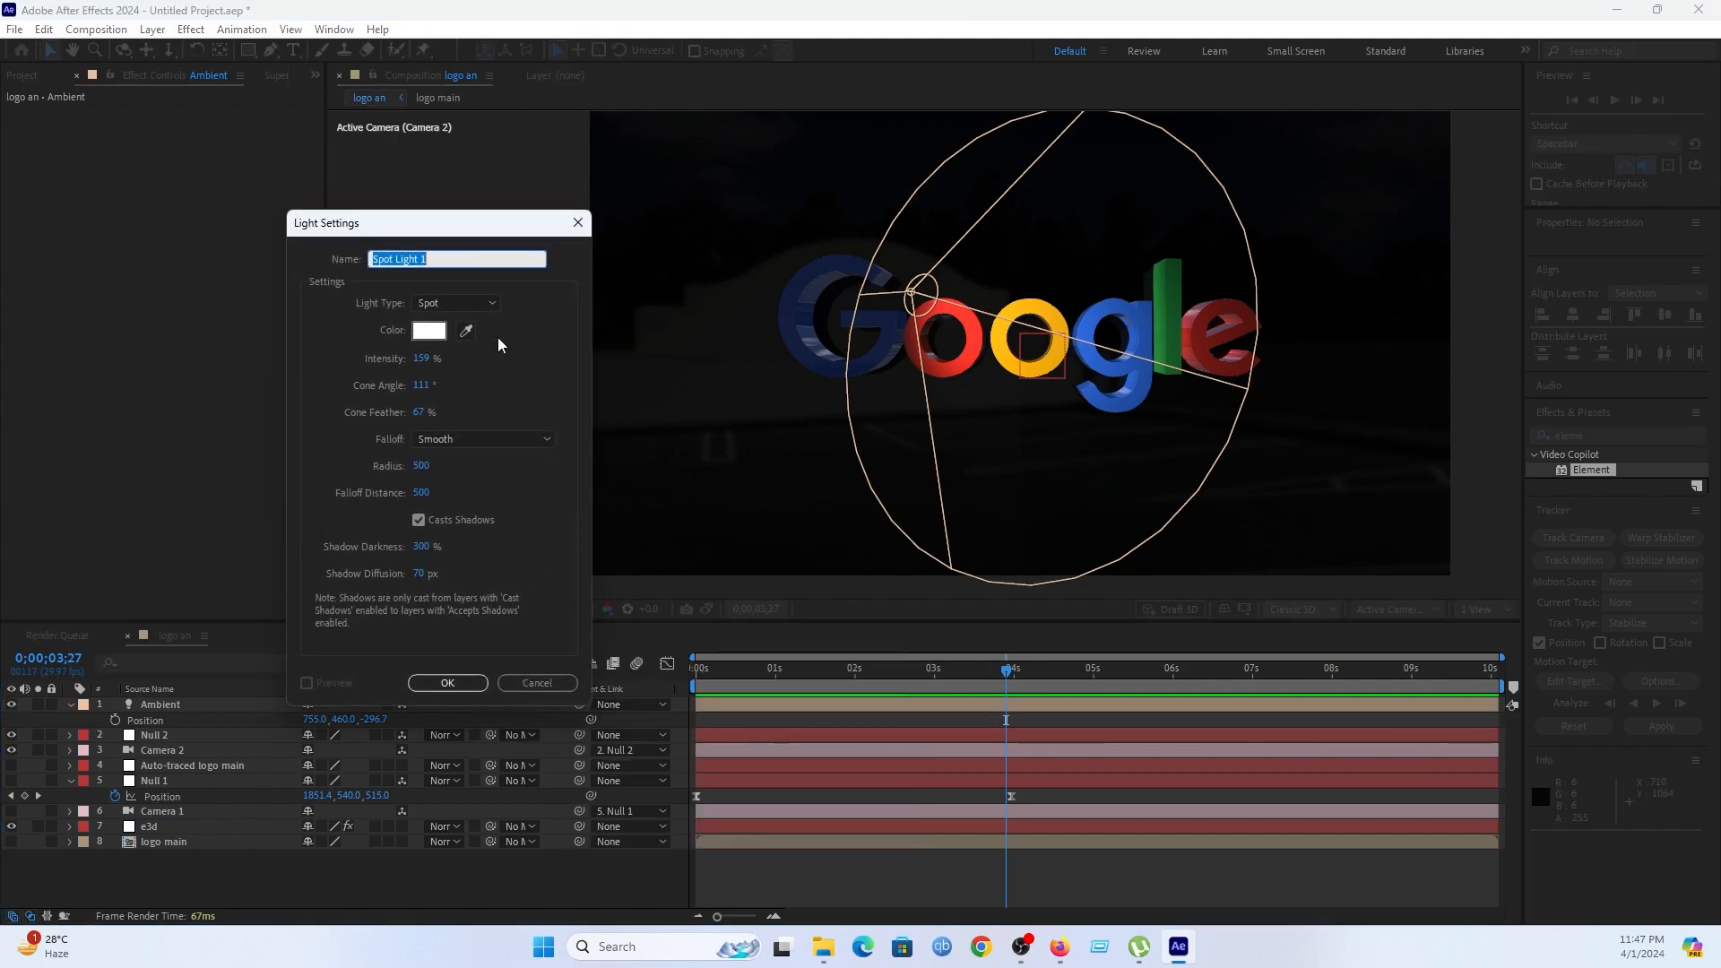
click(457, 303)
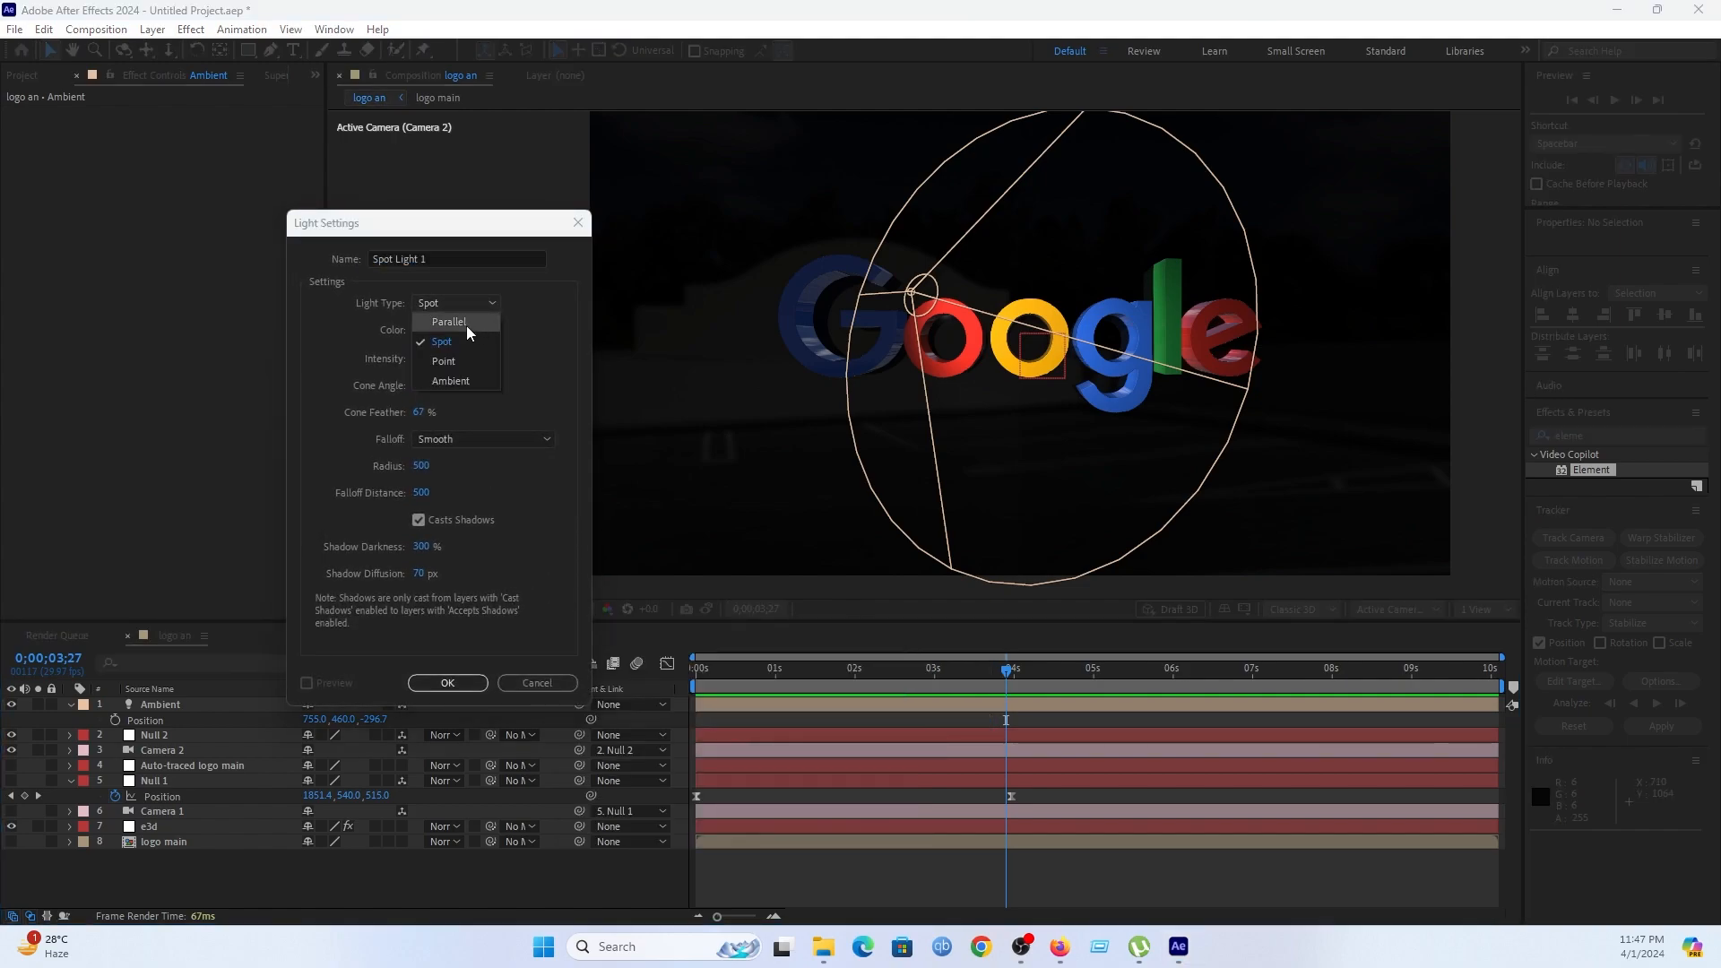
click(449, 323)
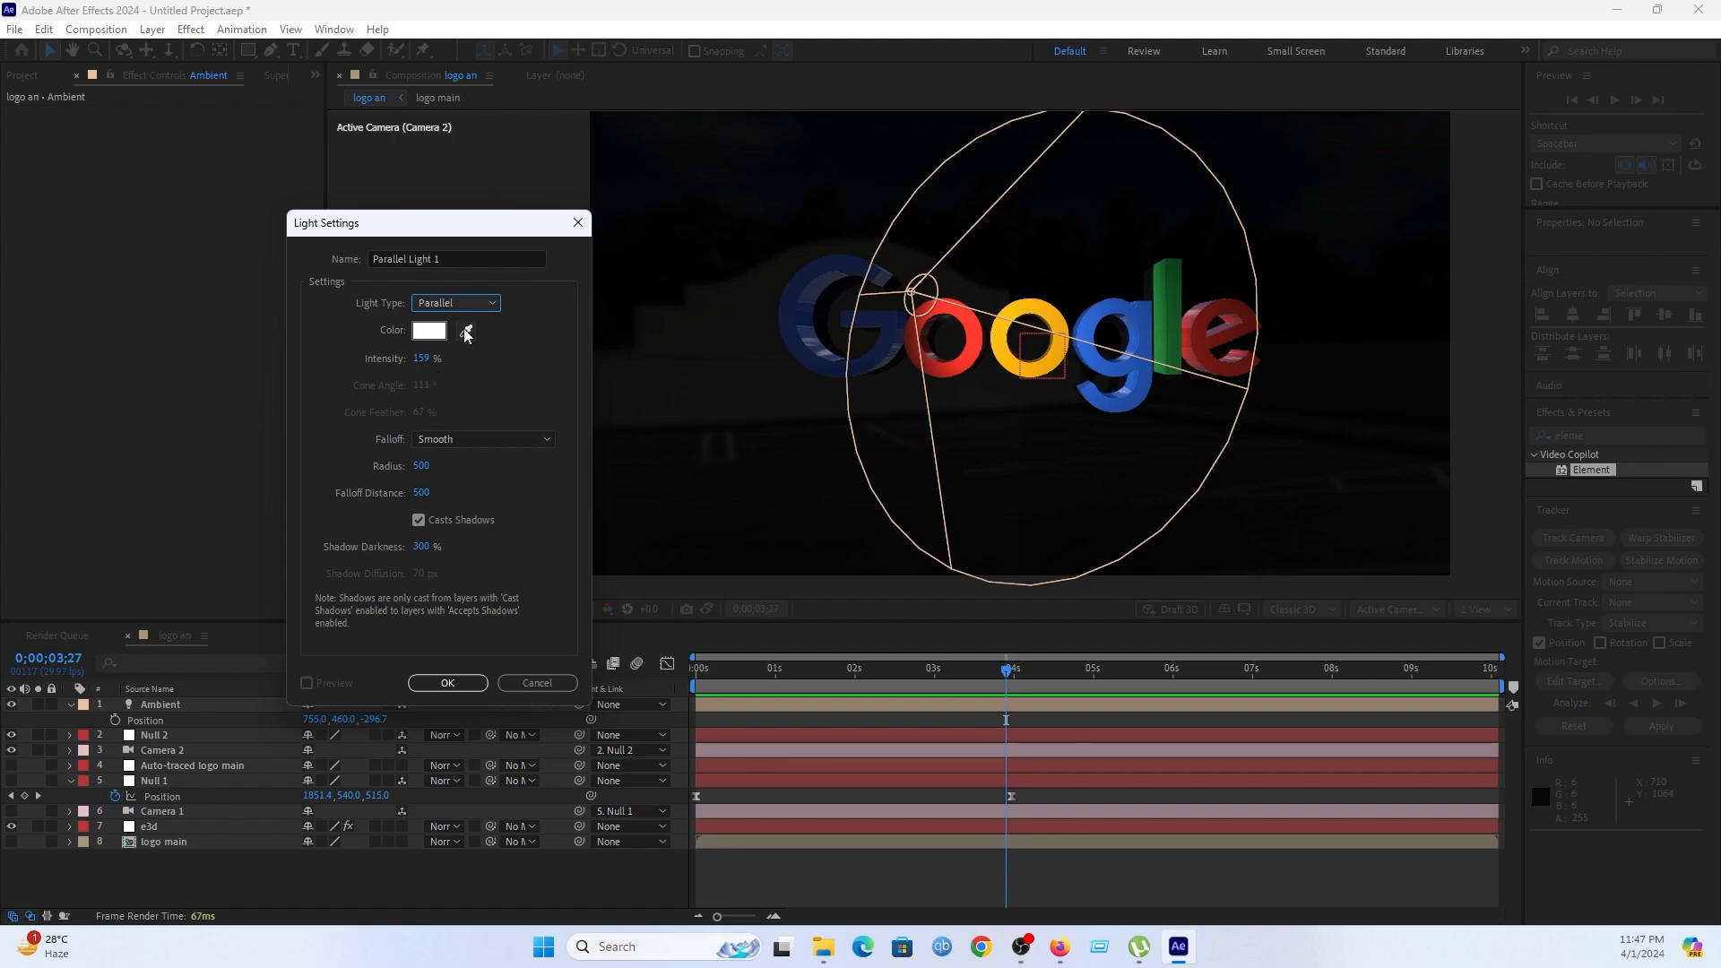
click(429, 331)
click(288, 457)
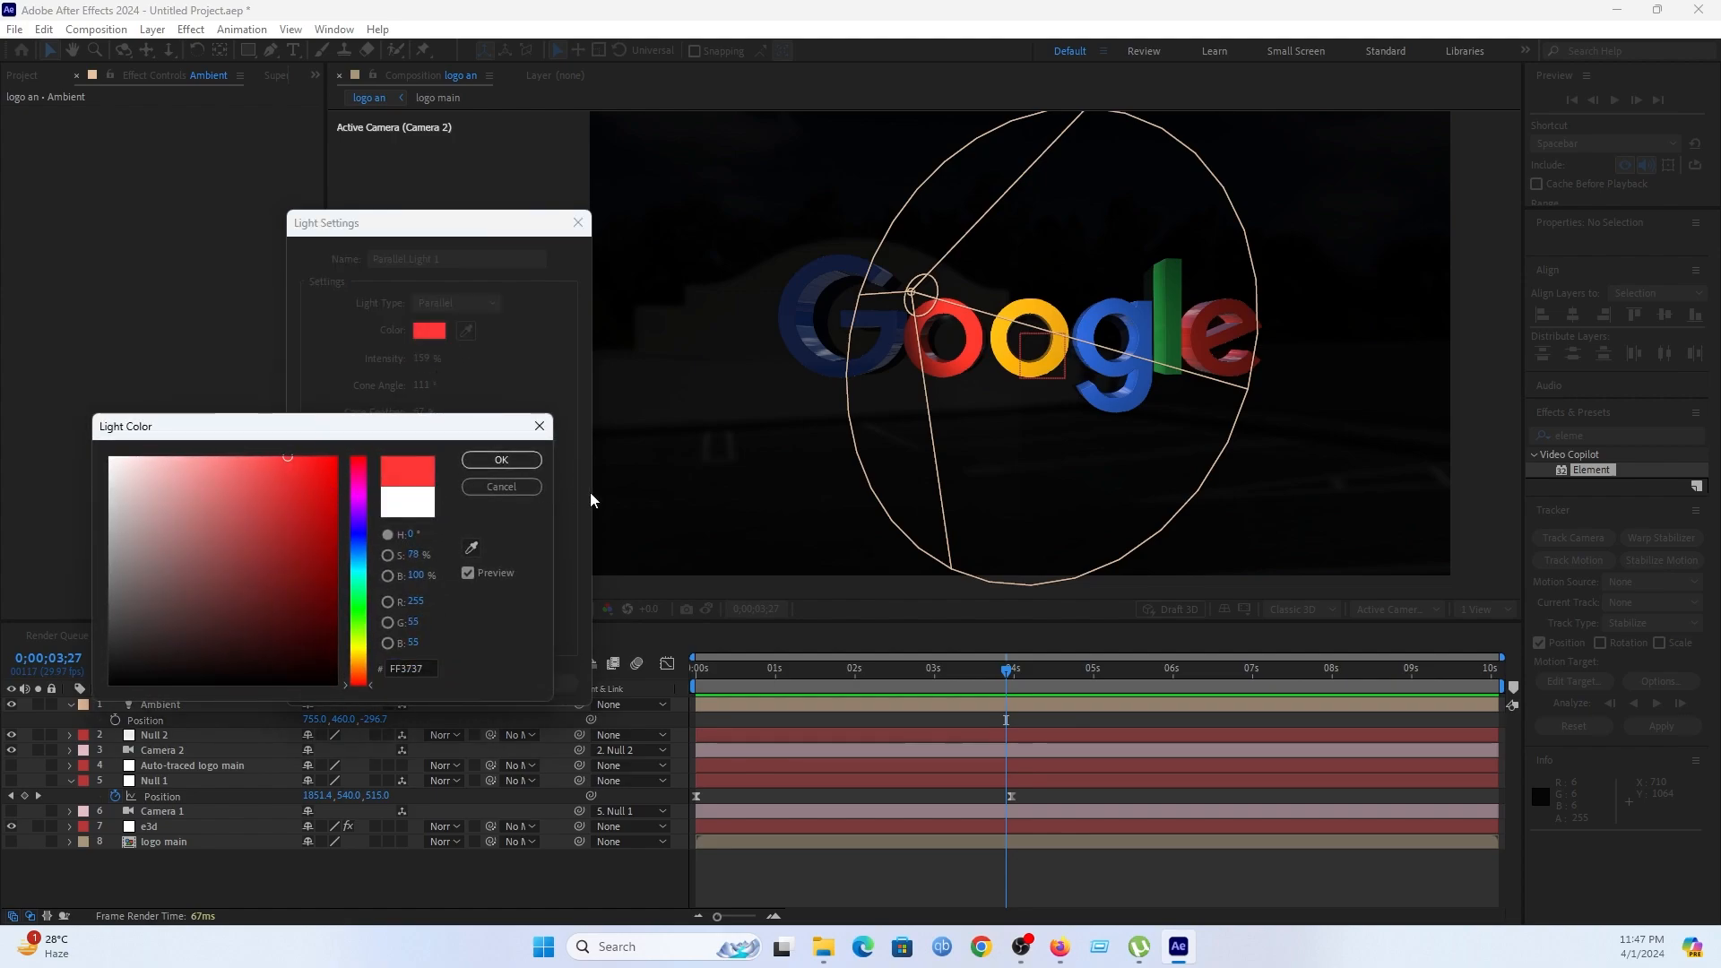
click(524, 462)
click(446, 682)
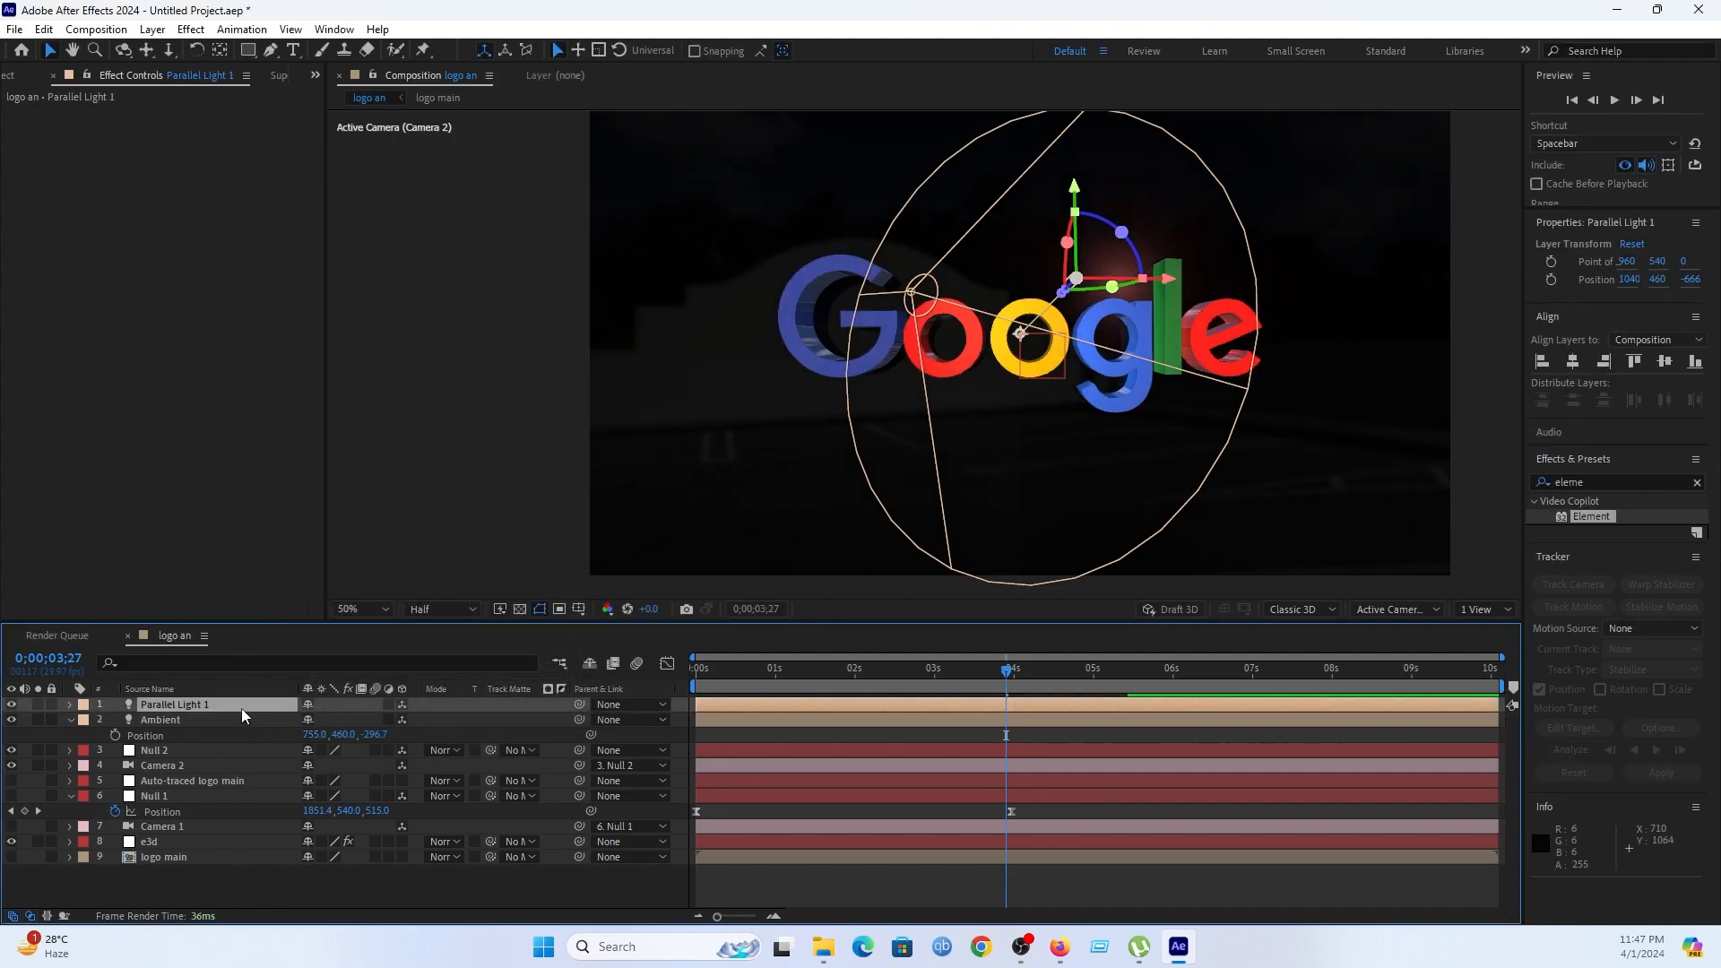
Reveal the parallel light's Position and set X to 737 and Z to -104.7.
key(p)
drag(314, 720, 154, 759)
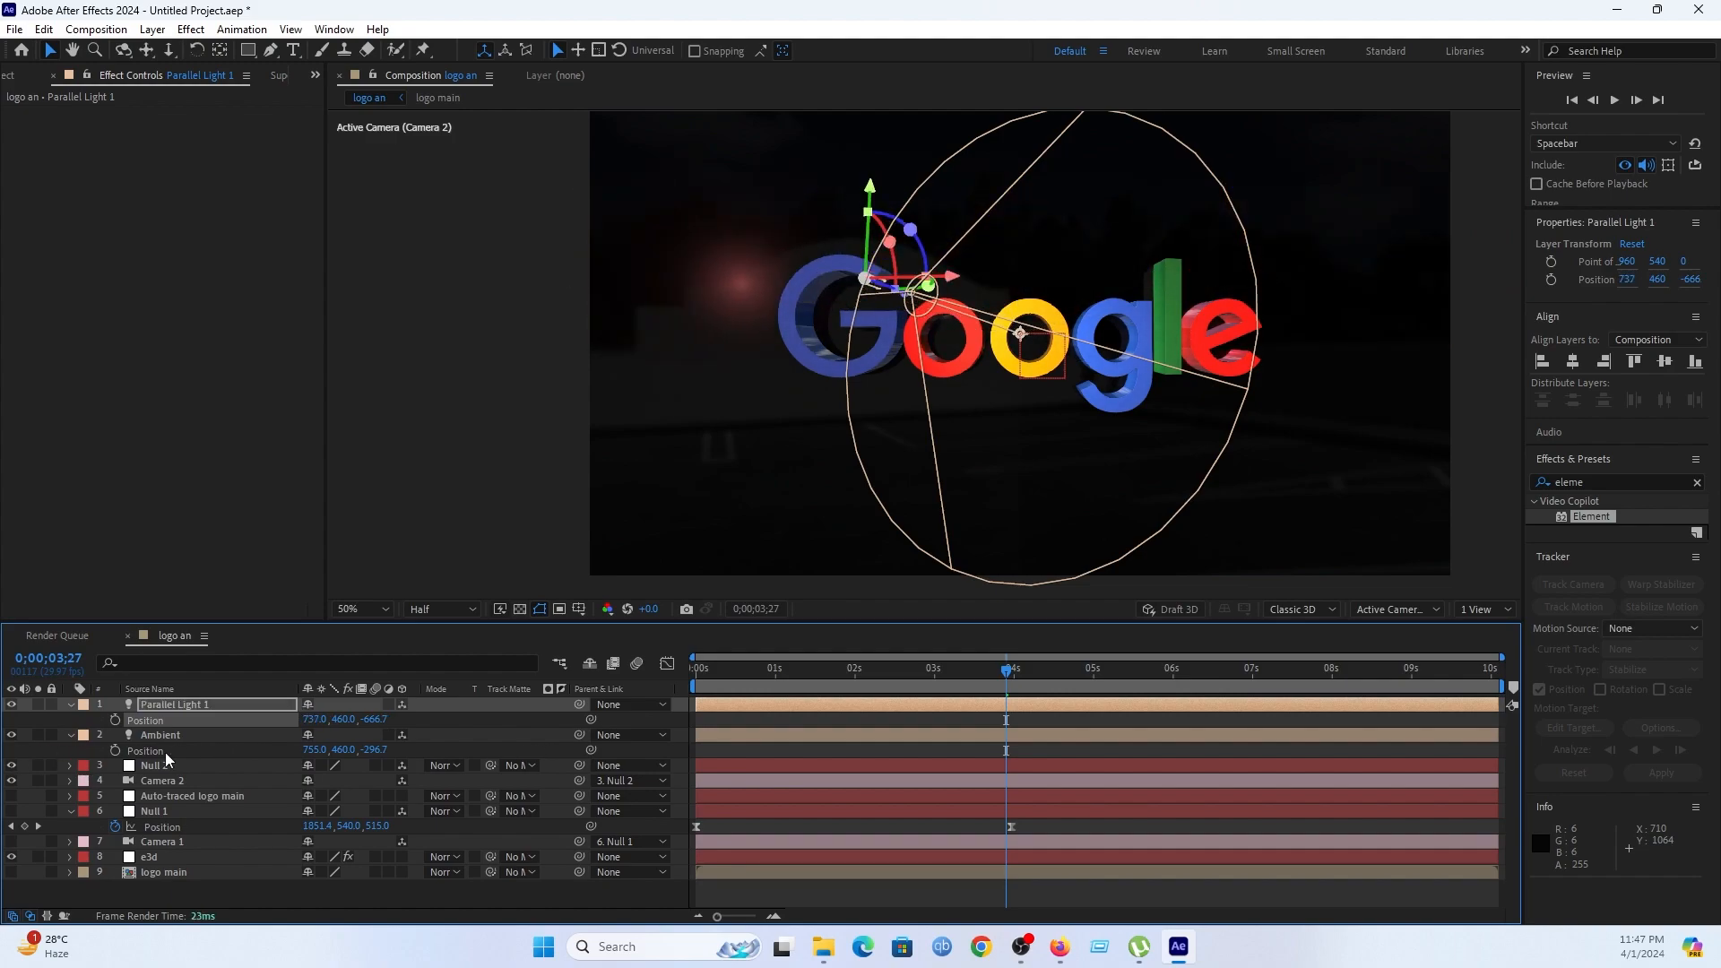
drag(452, 704, 825, 679)
Raise the parallel light's intensity to 450% and check the lighting at 0;00;02;25.
double_click(256, 713)
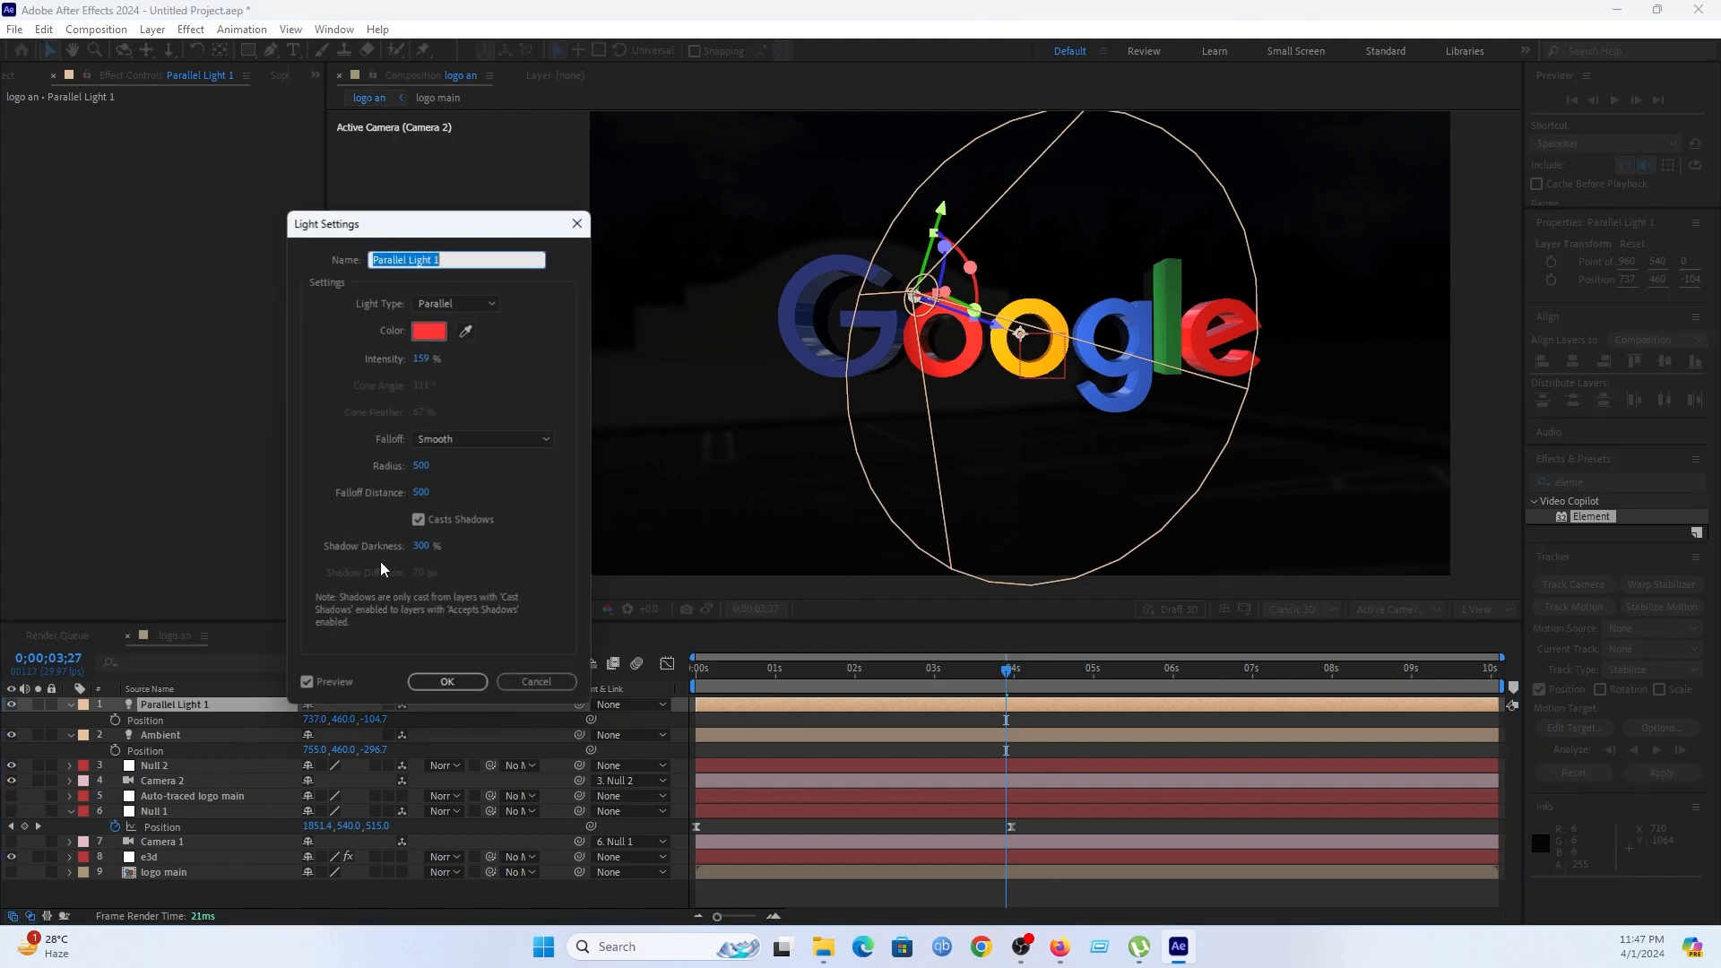
drag(419, 366, 768, 363)
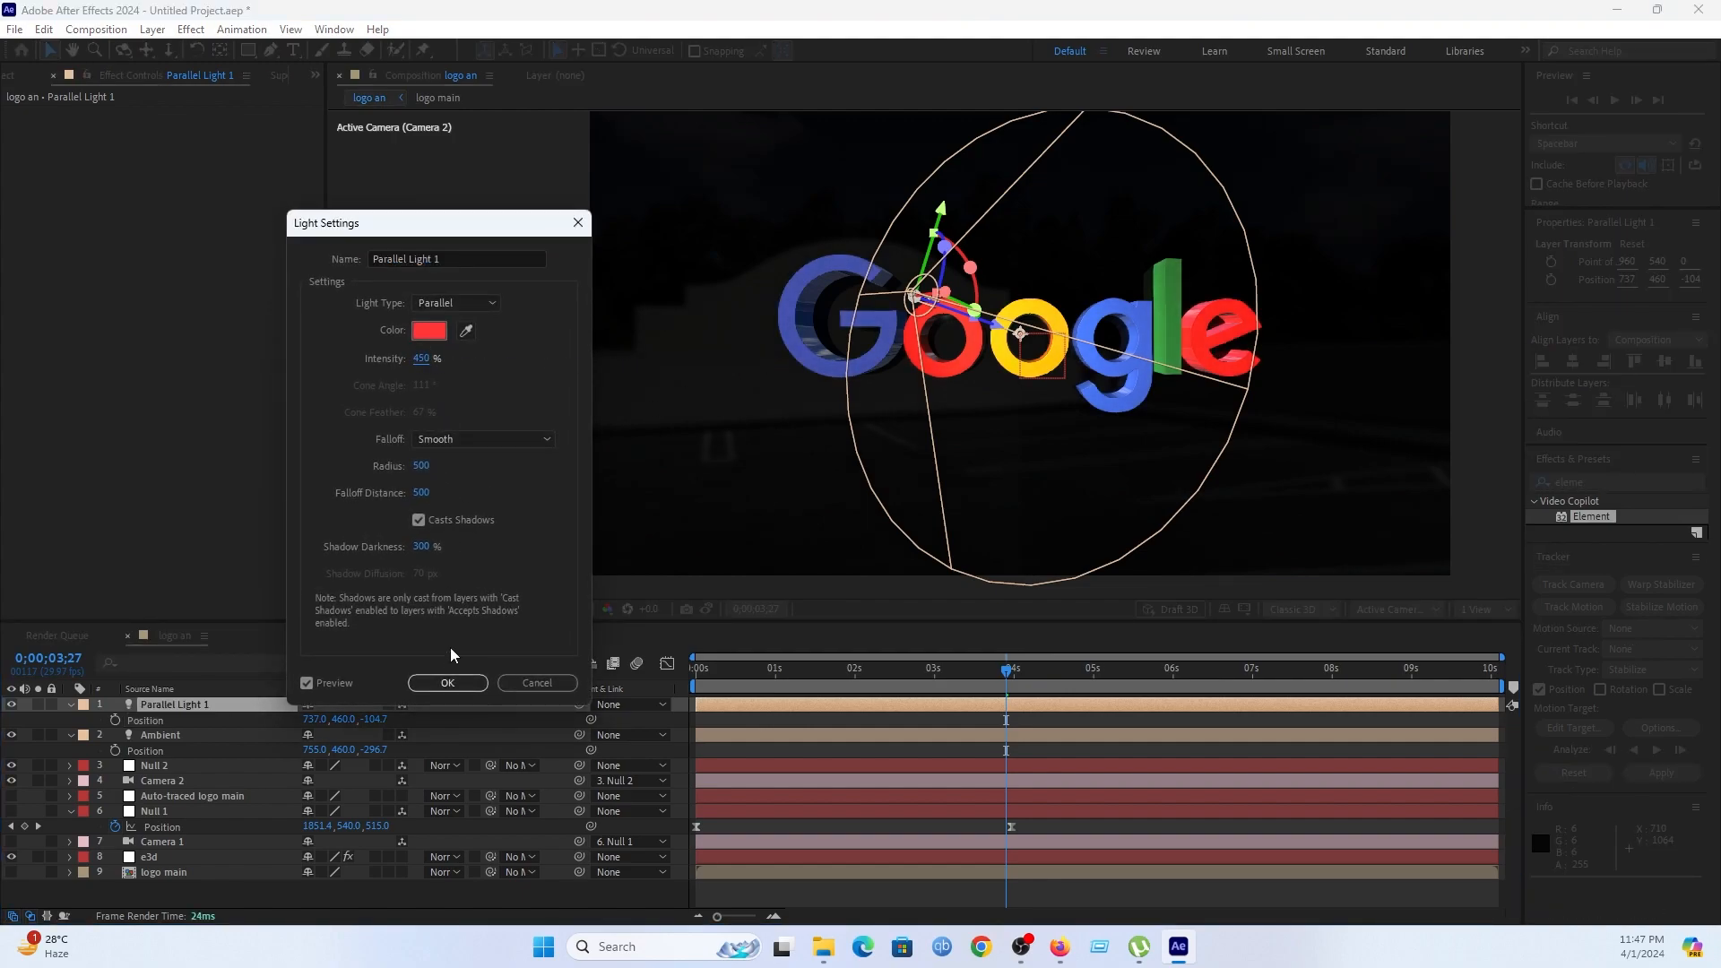
click(449, 686)
drag(733, 675, 921, 673)
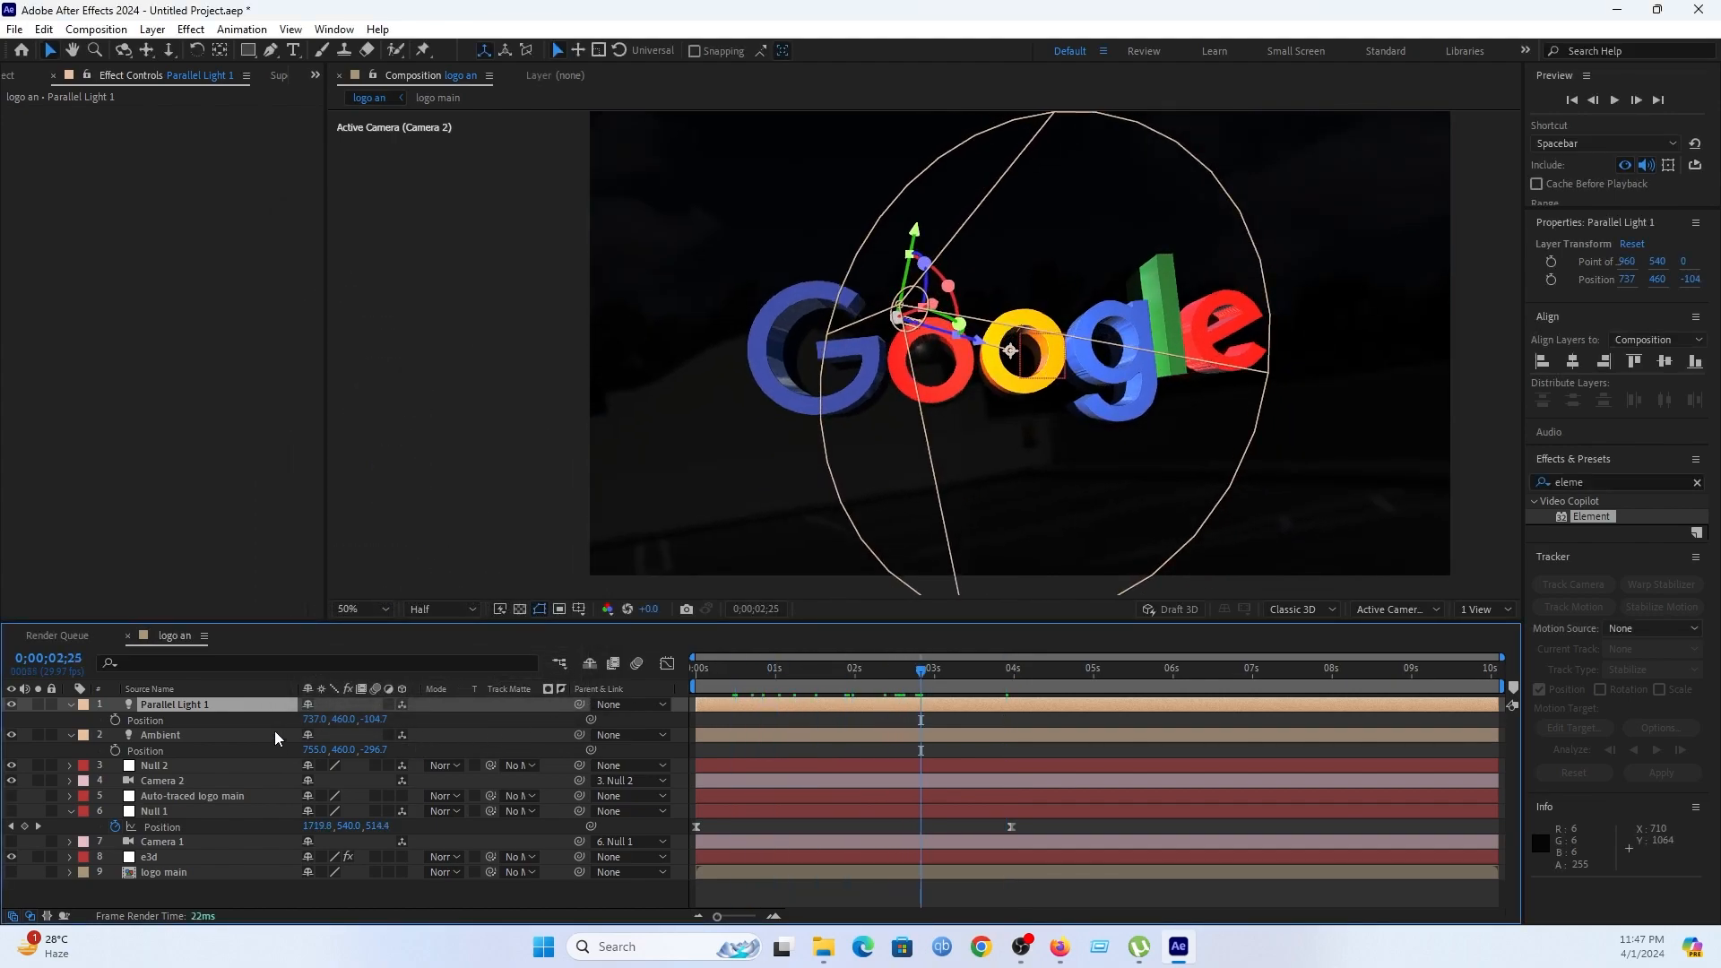
Create a Point light with light blue color 37C9FF, 393% intensity and Smooth falloff.
right_click(295, 907)
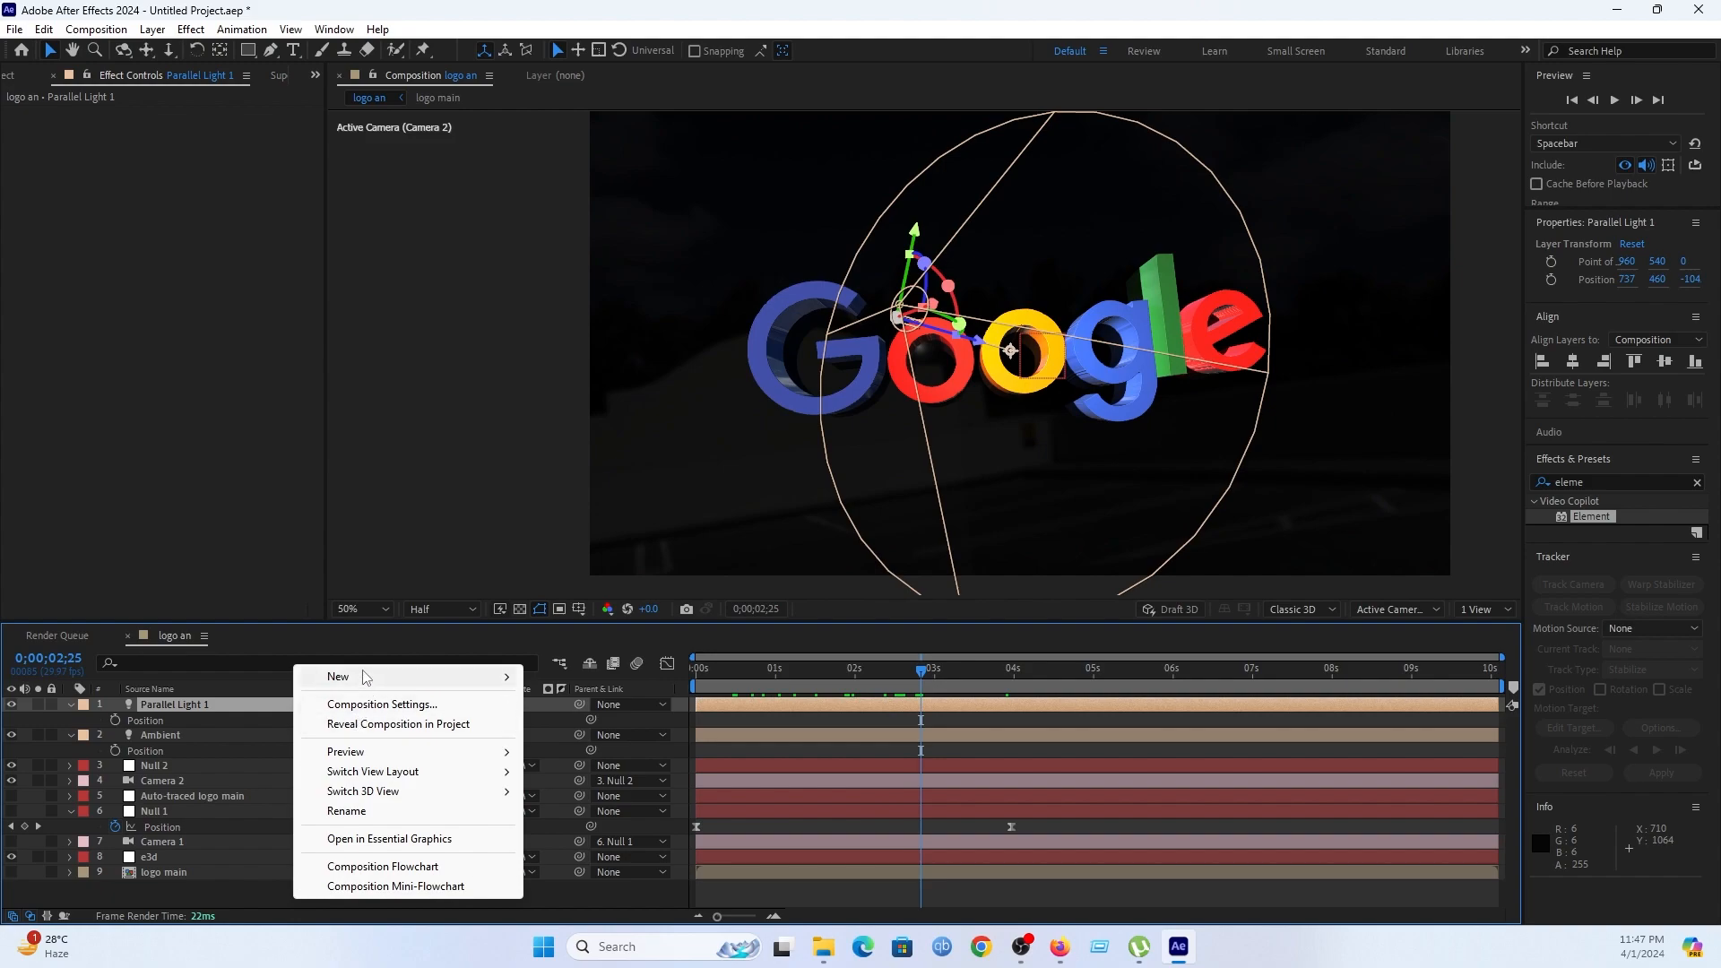
mouse_move(363, 678)
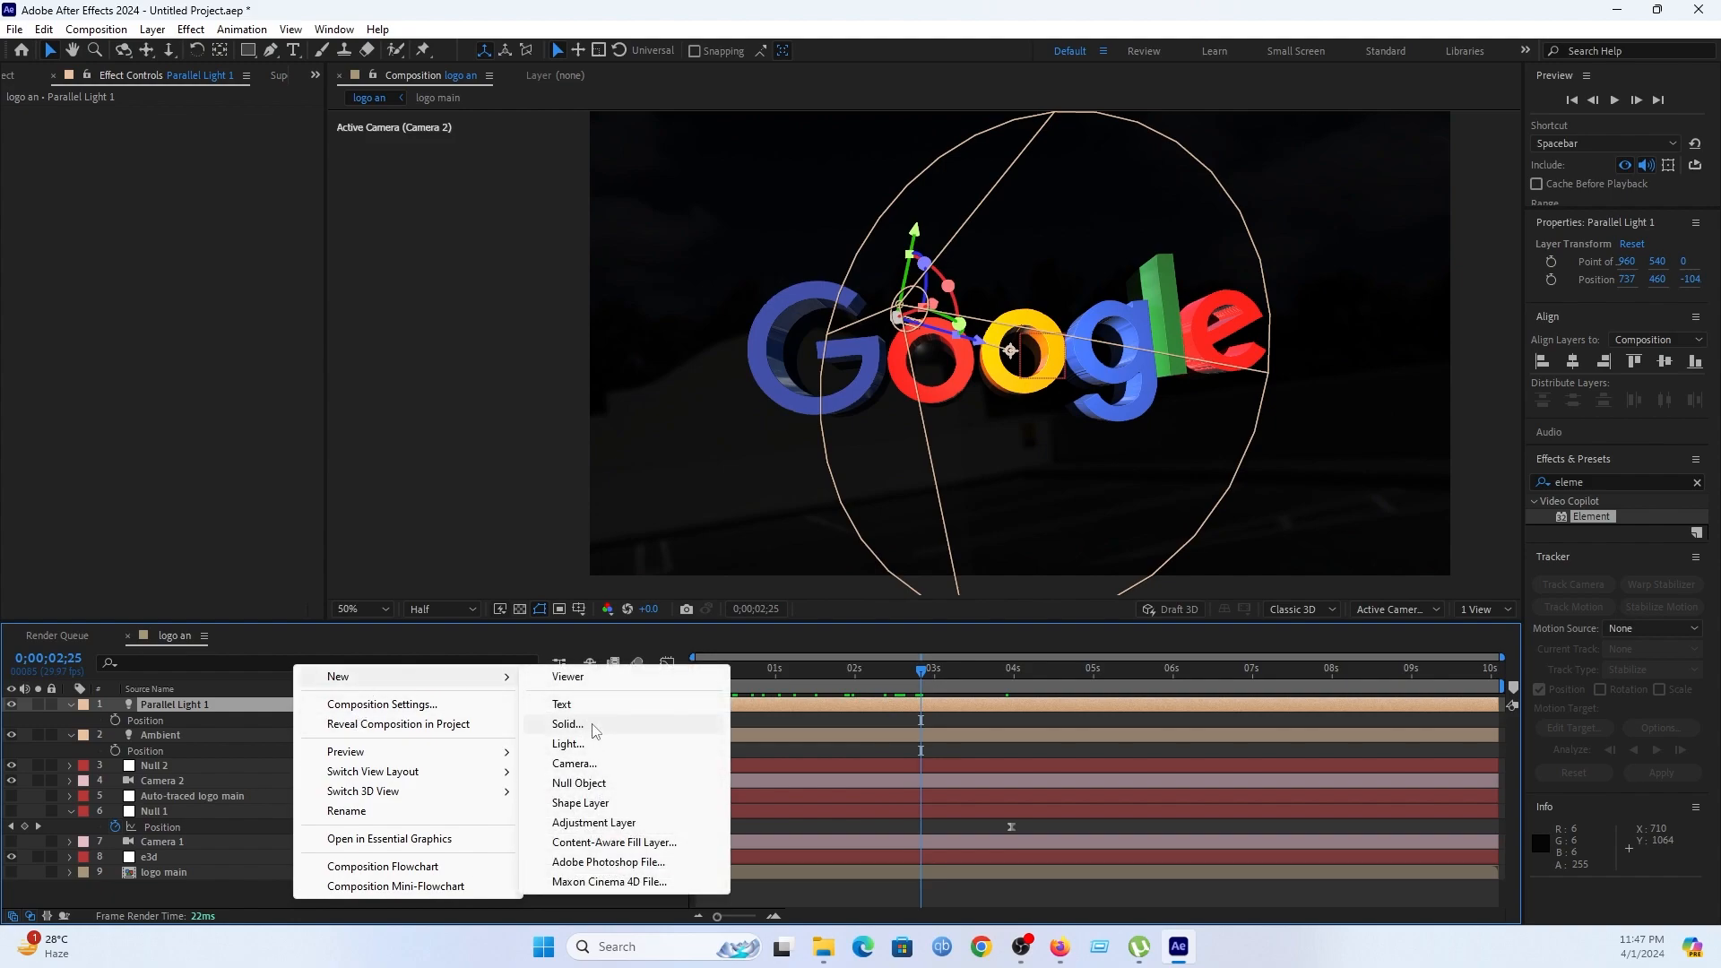
click(572, 744)
click(440, 304)
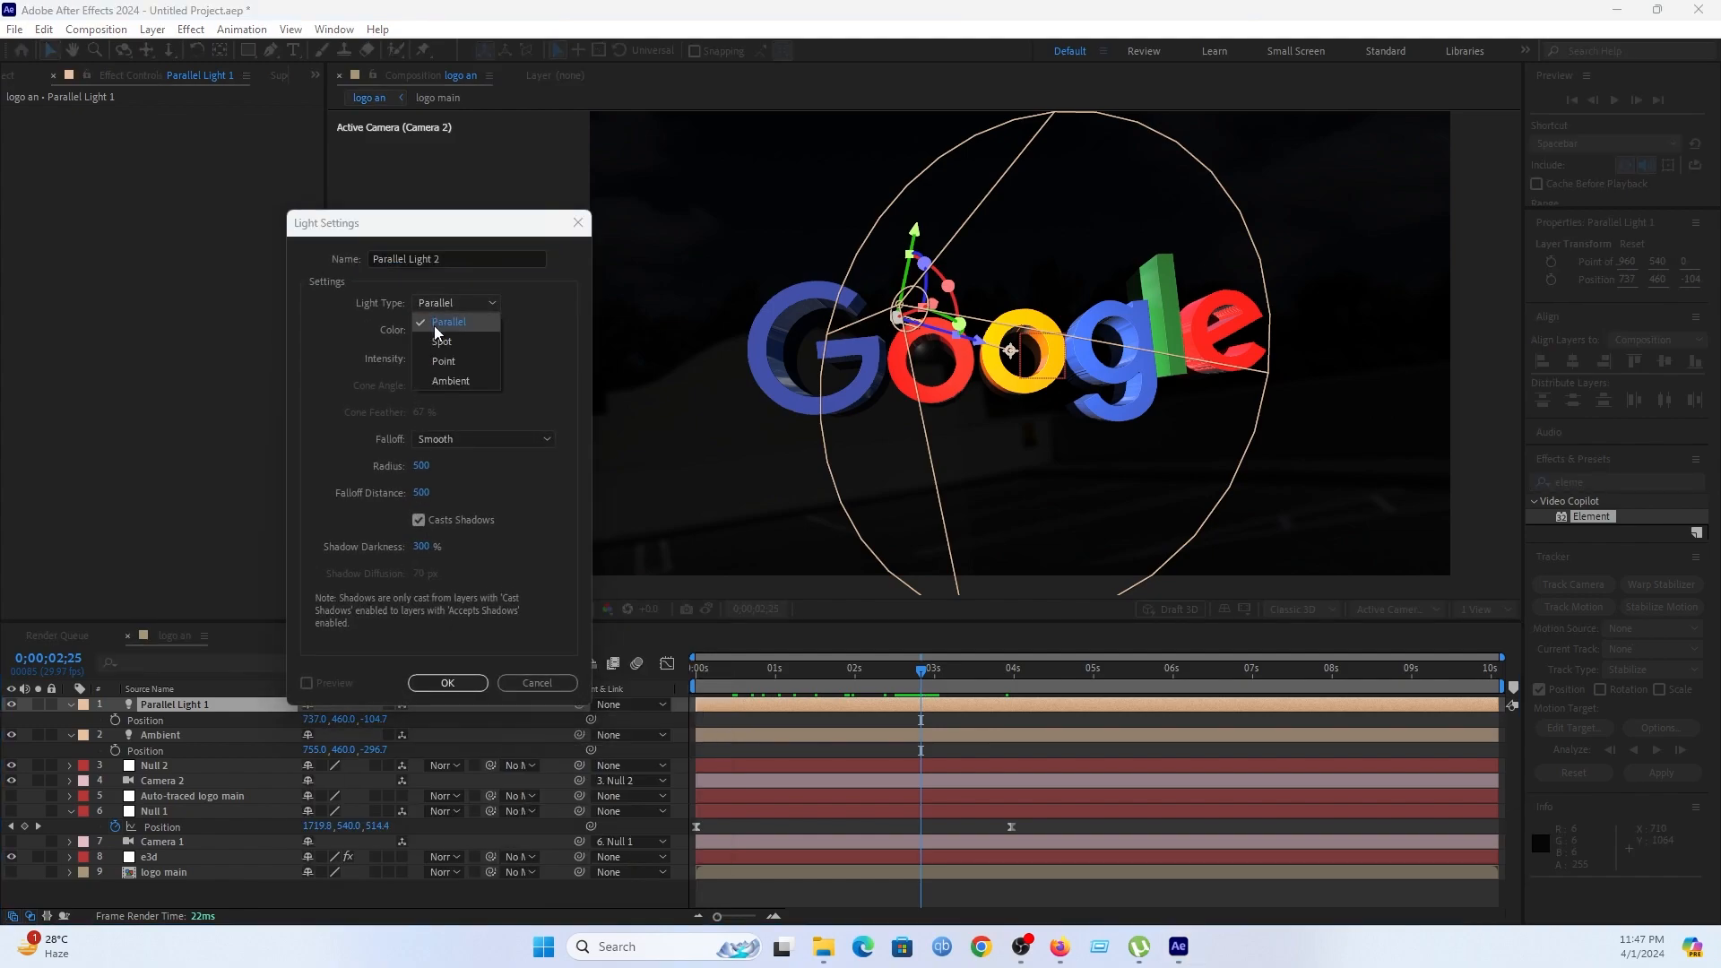
click(441, 341)
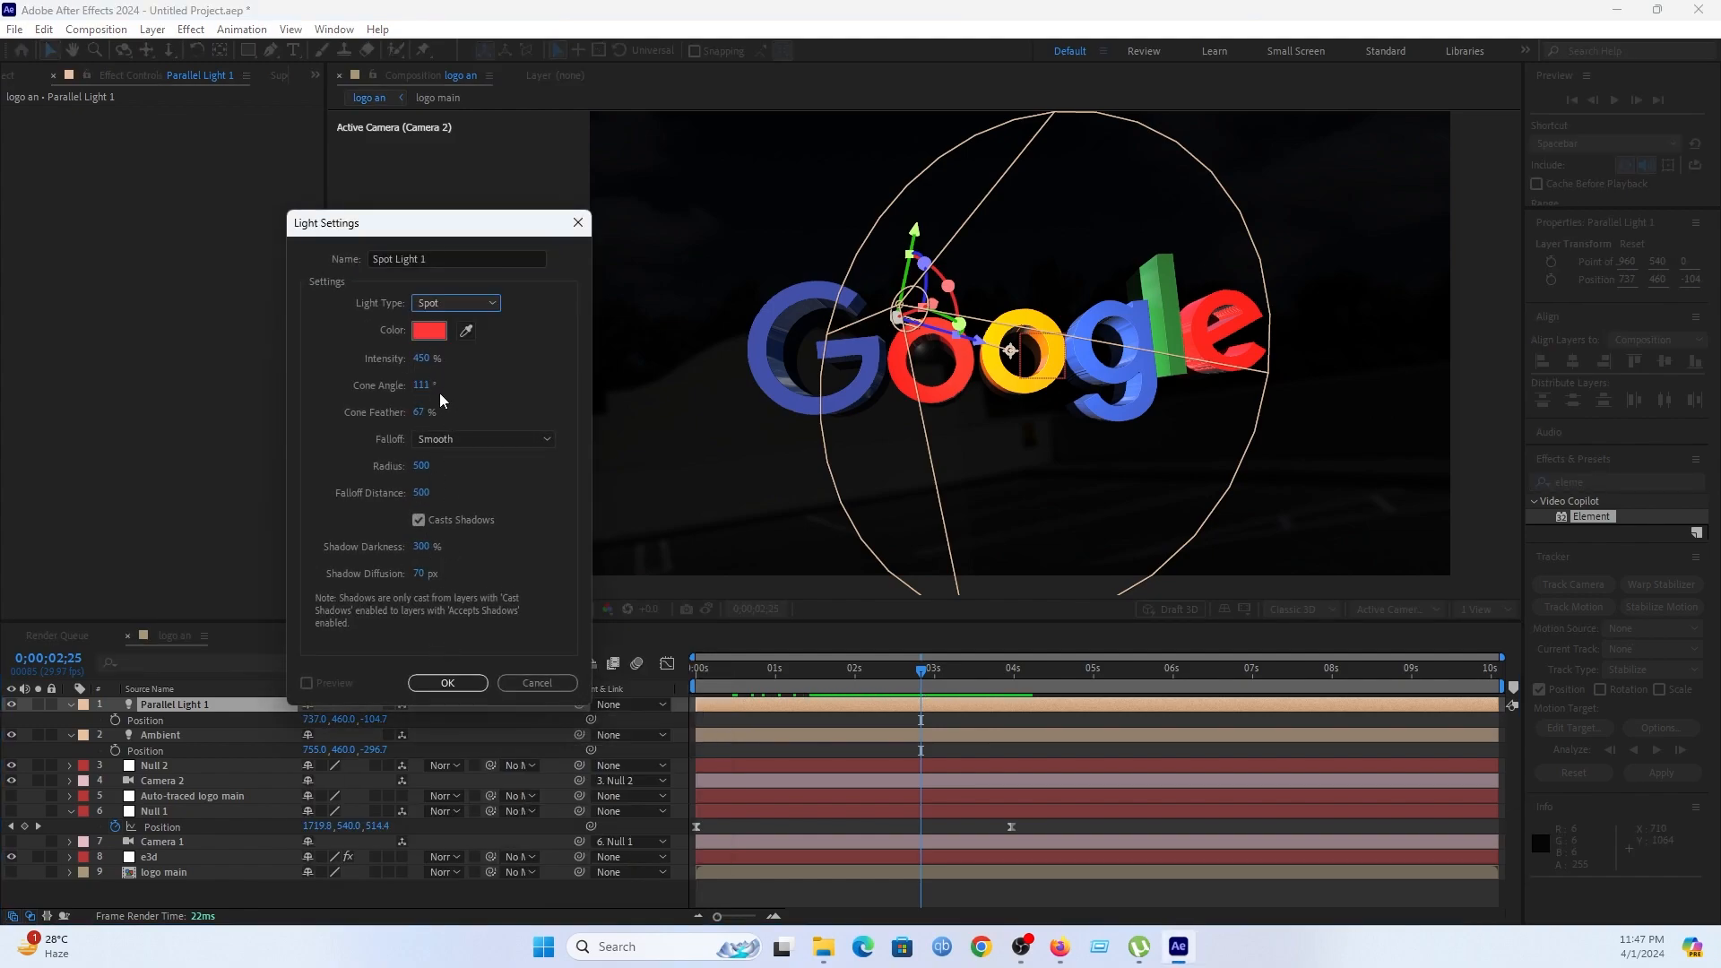
click(439, 303)
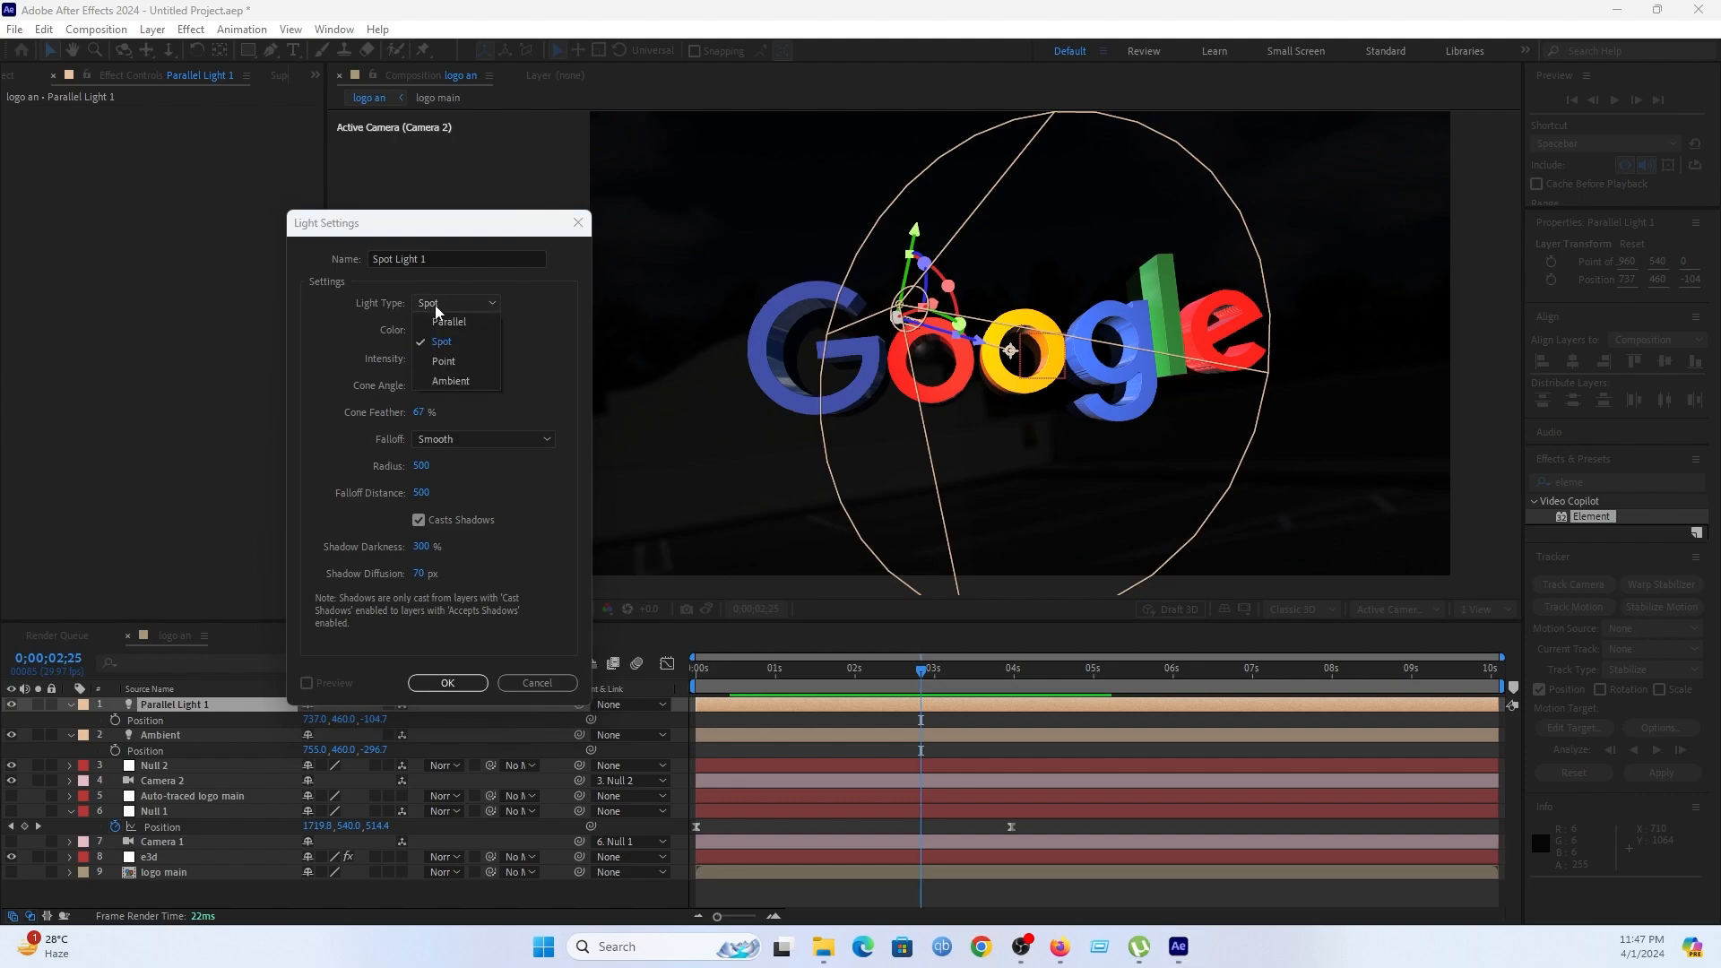
click(446, 362)
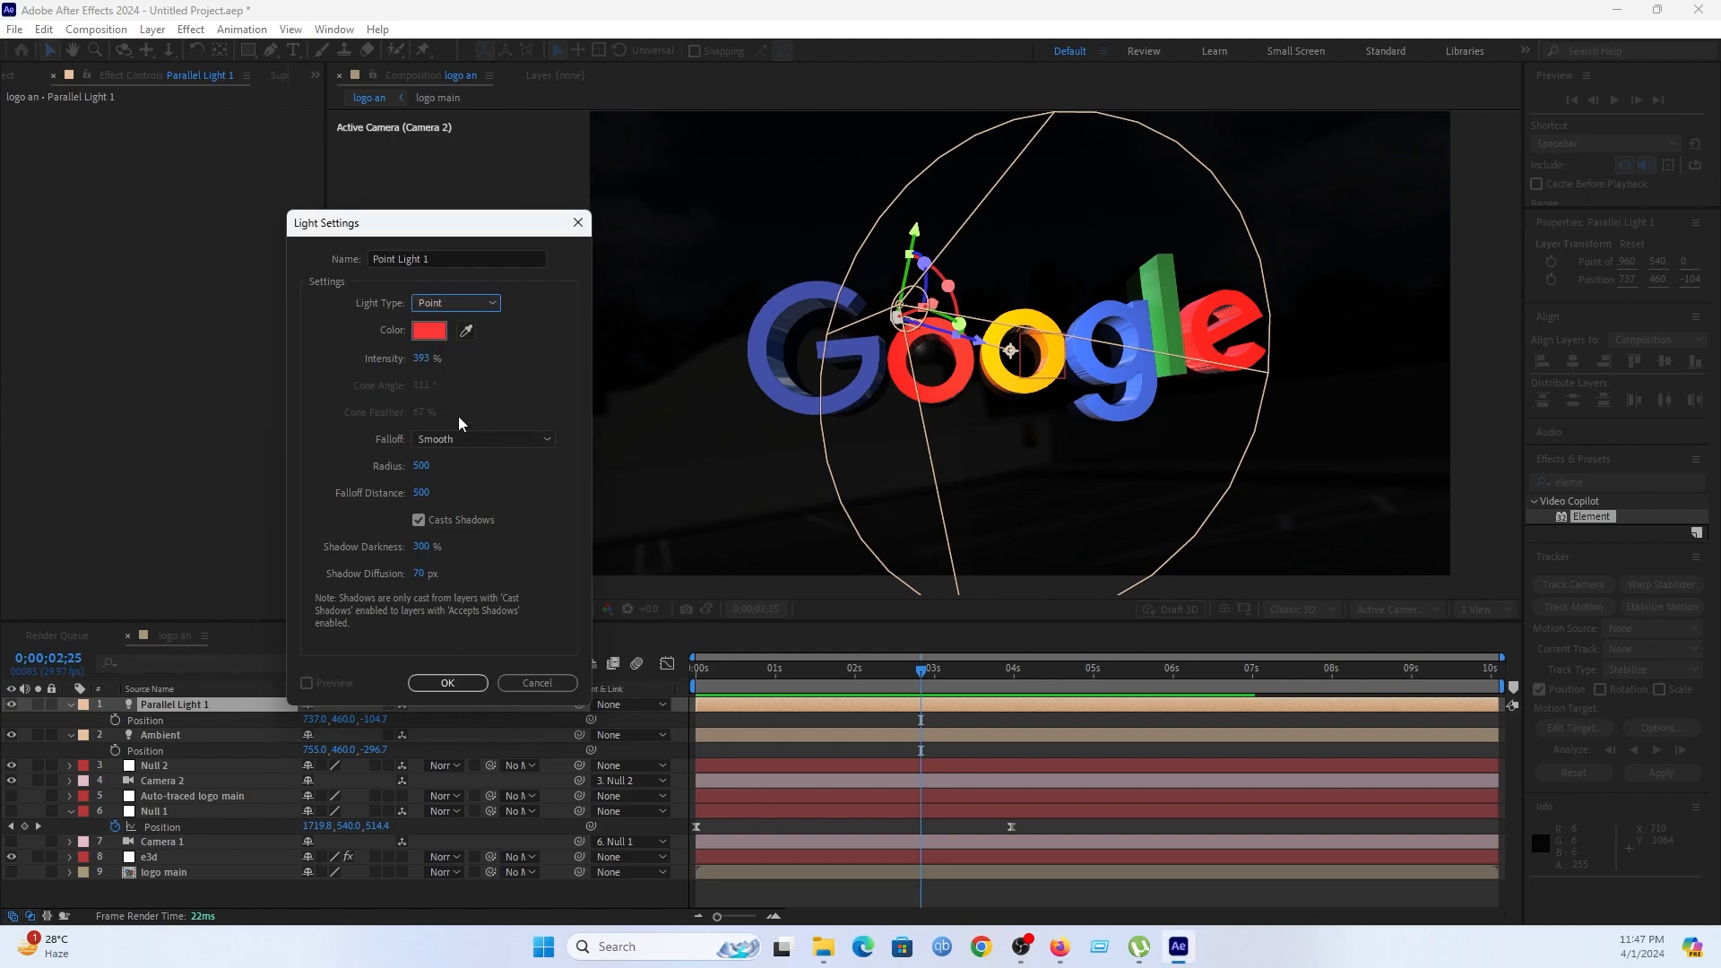
click(429, 330)
text(37C9FF)
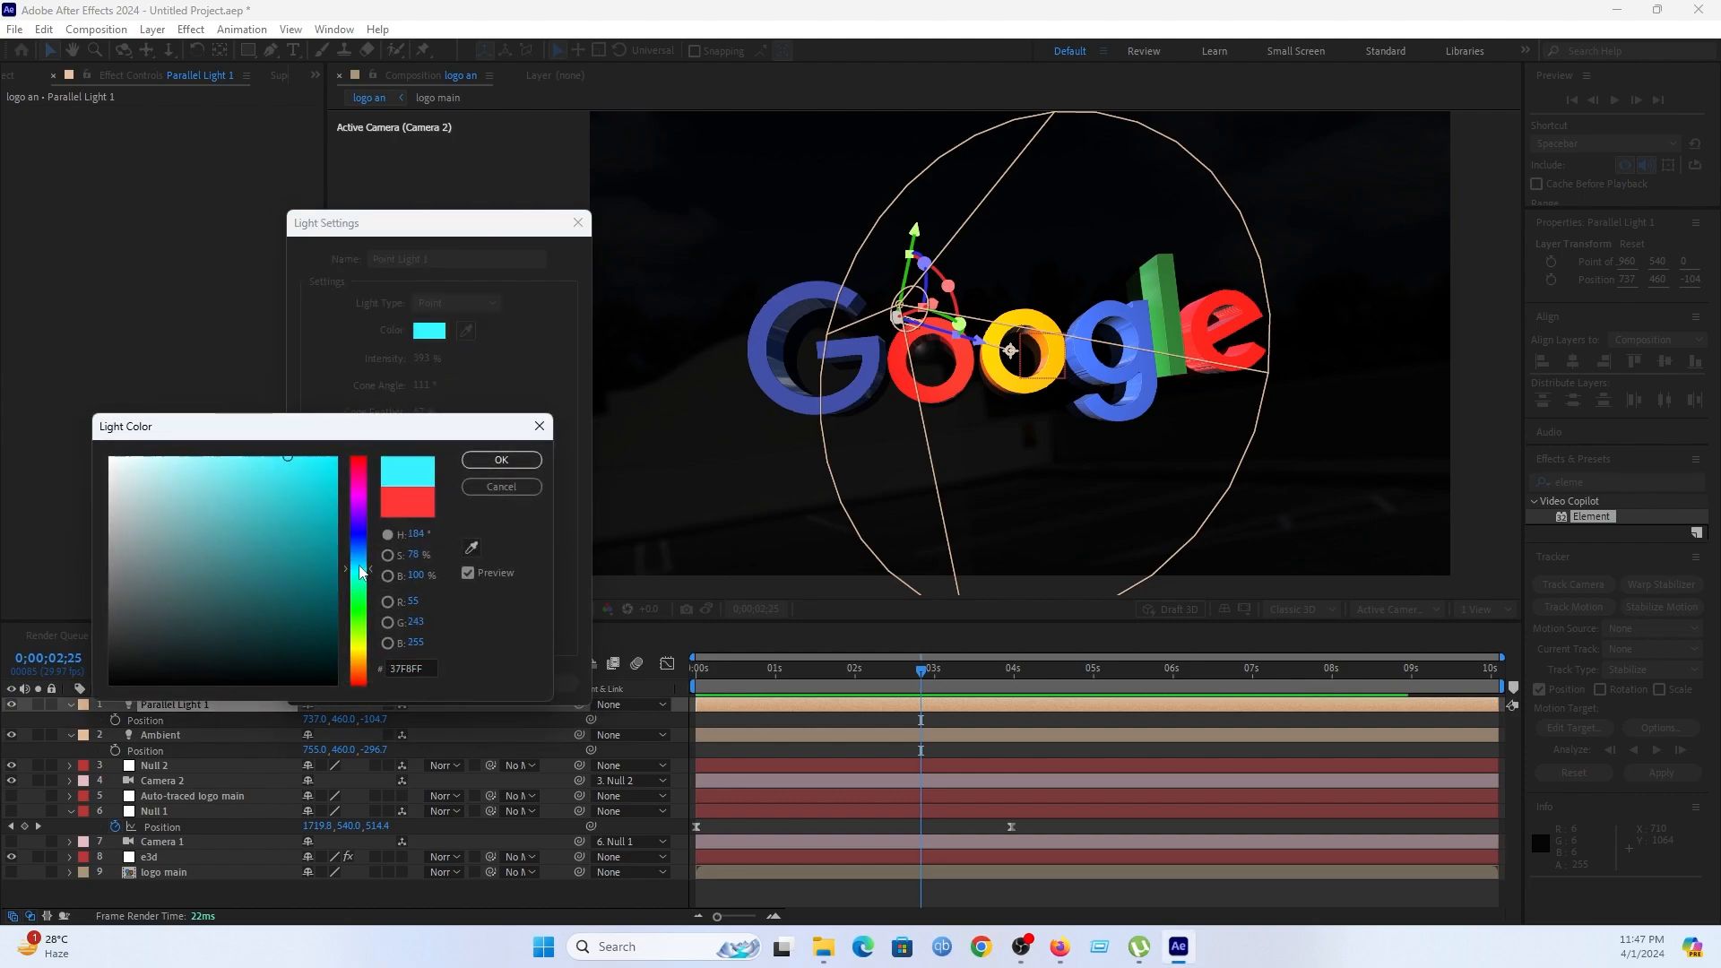
click(476, 461)
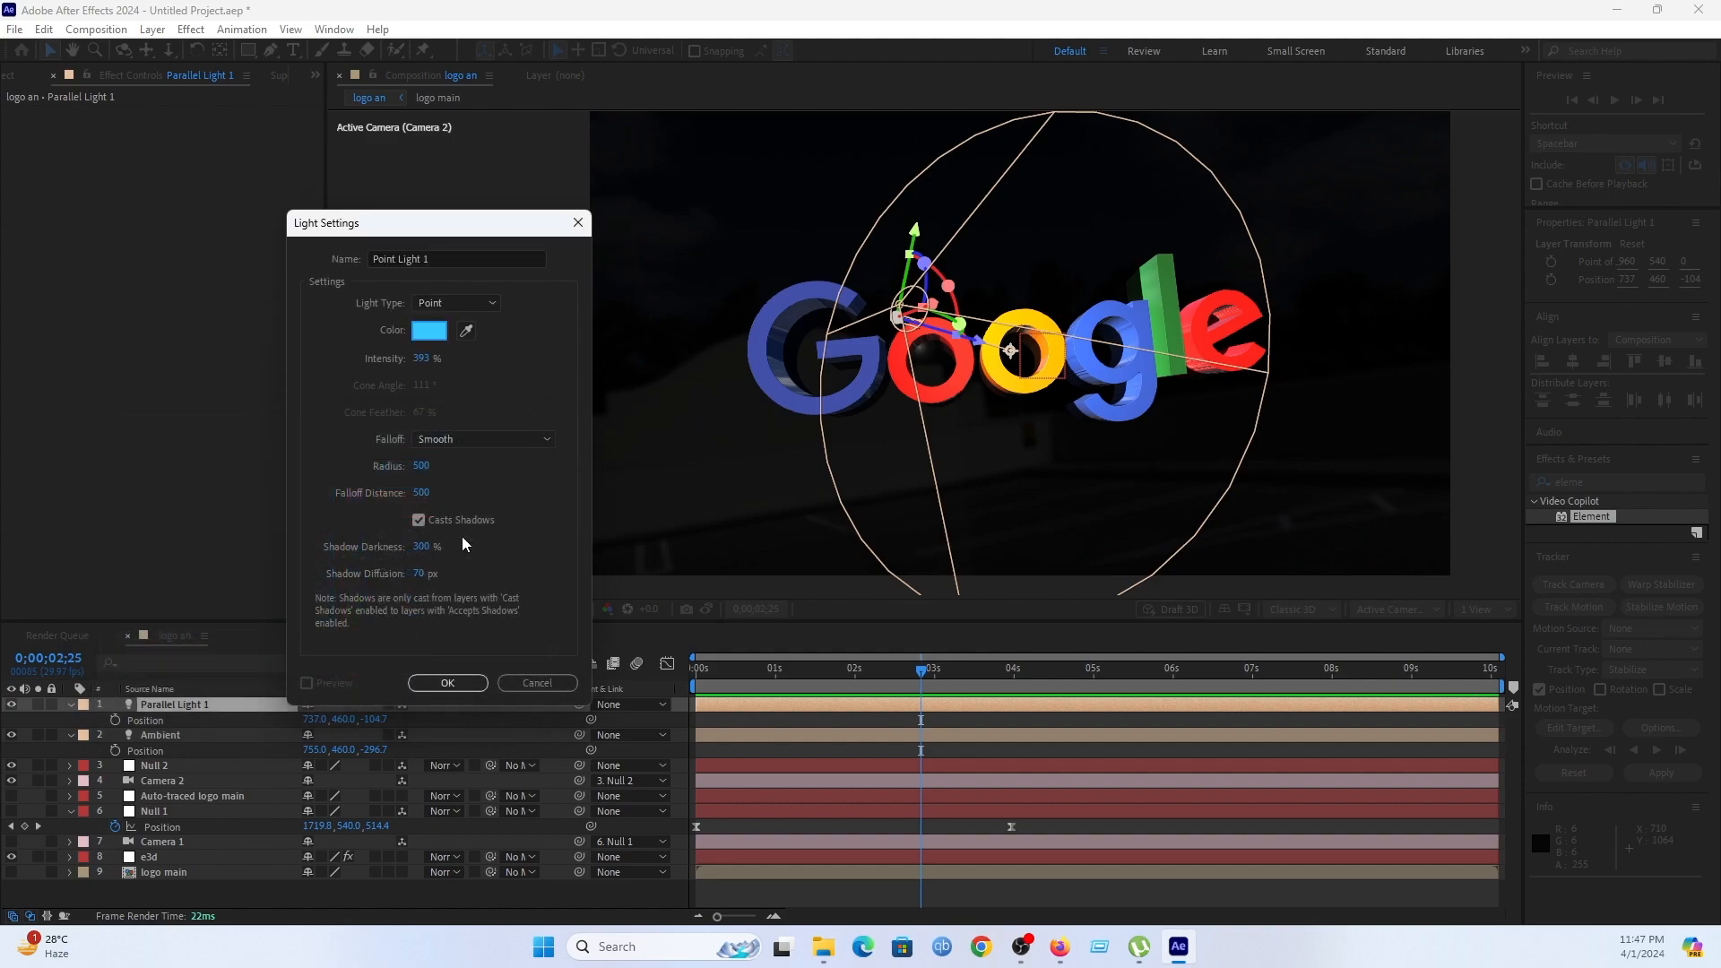
click(448, 684)
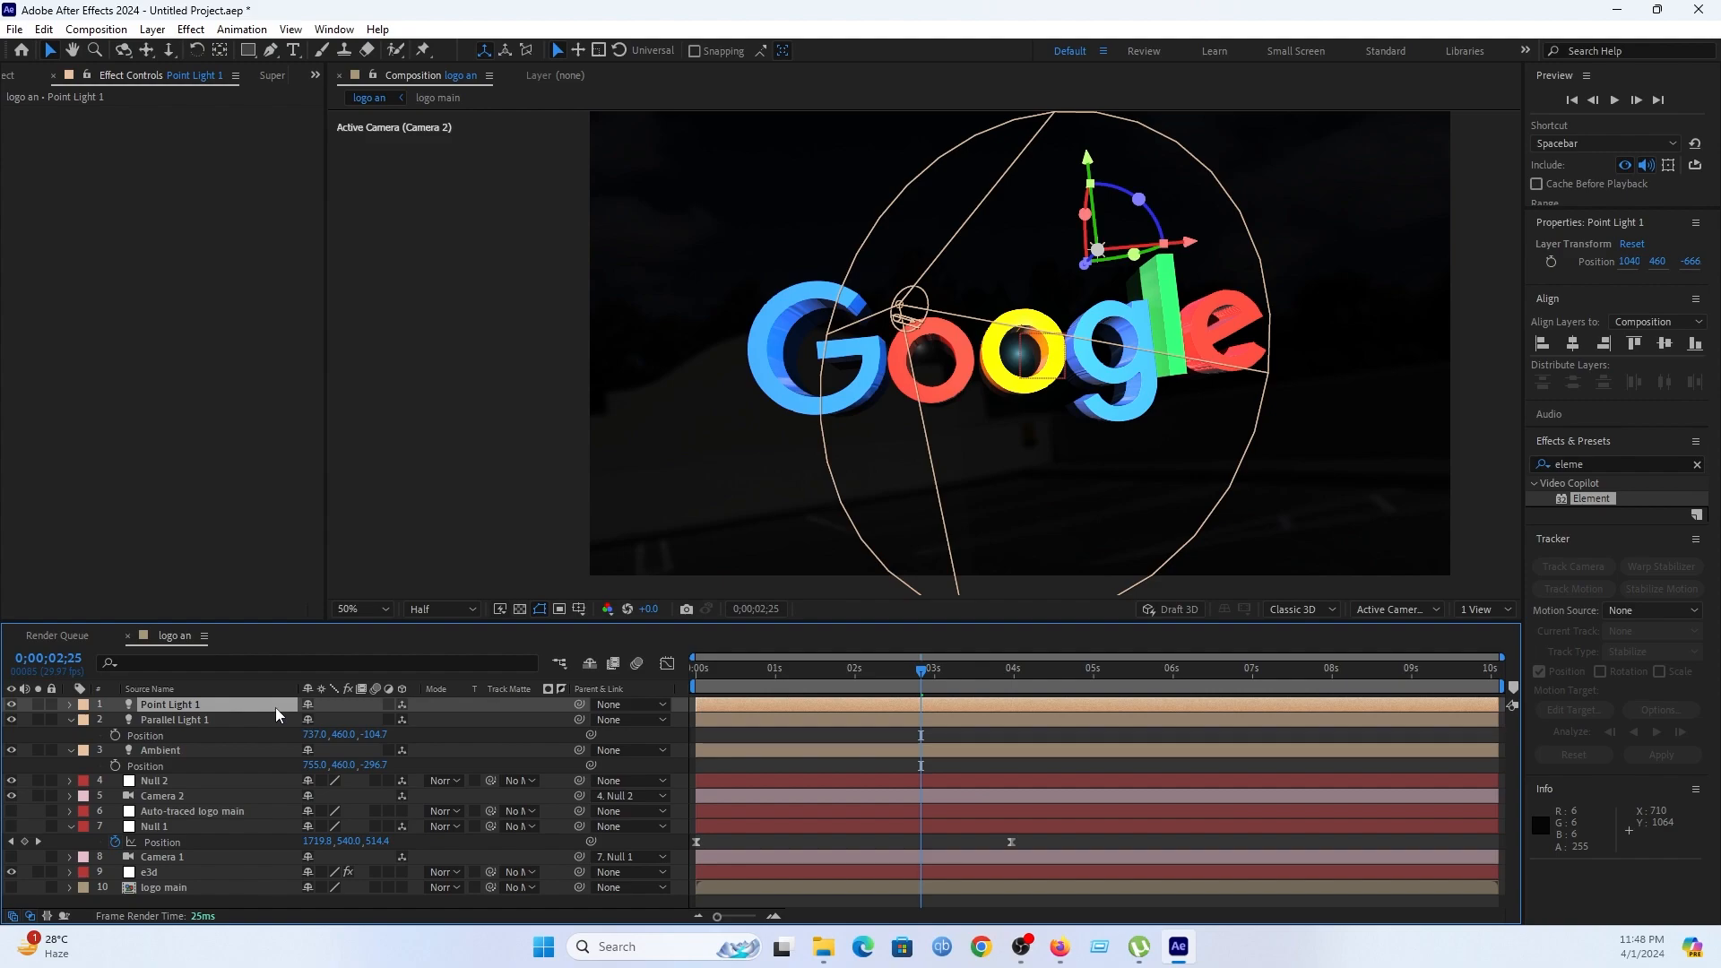
Reveal the point light's Position and set Z to -915.7 and X to 1526.
key(p)
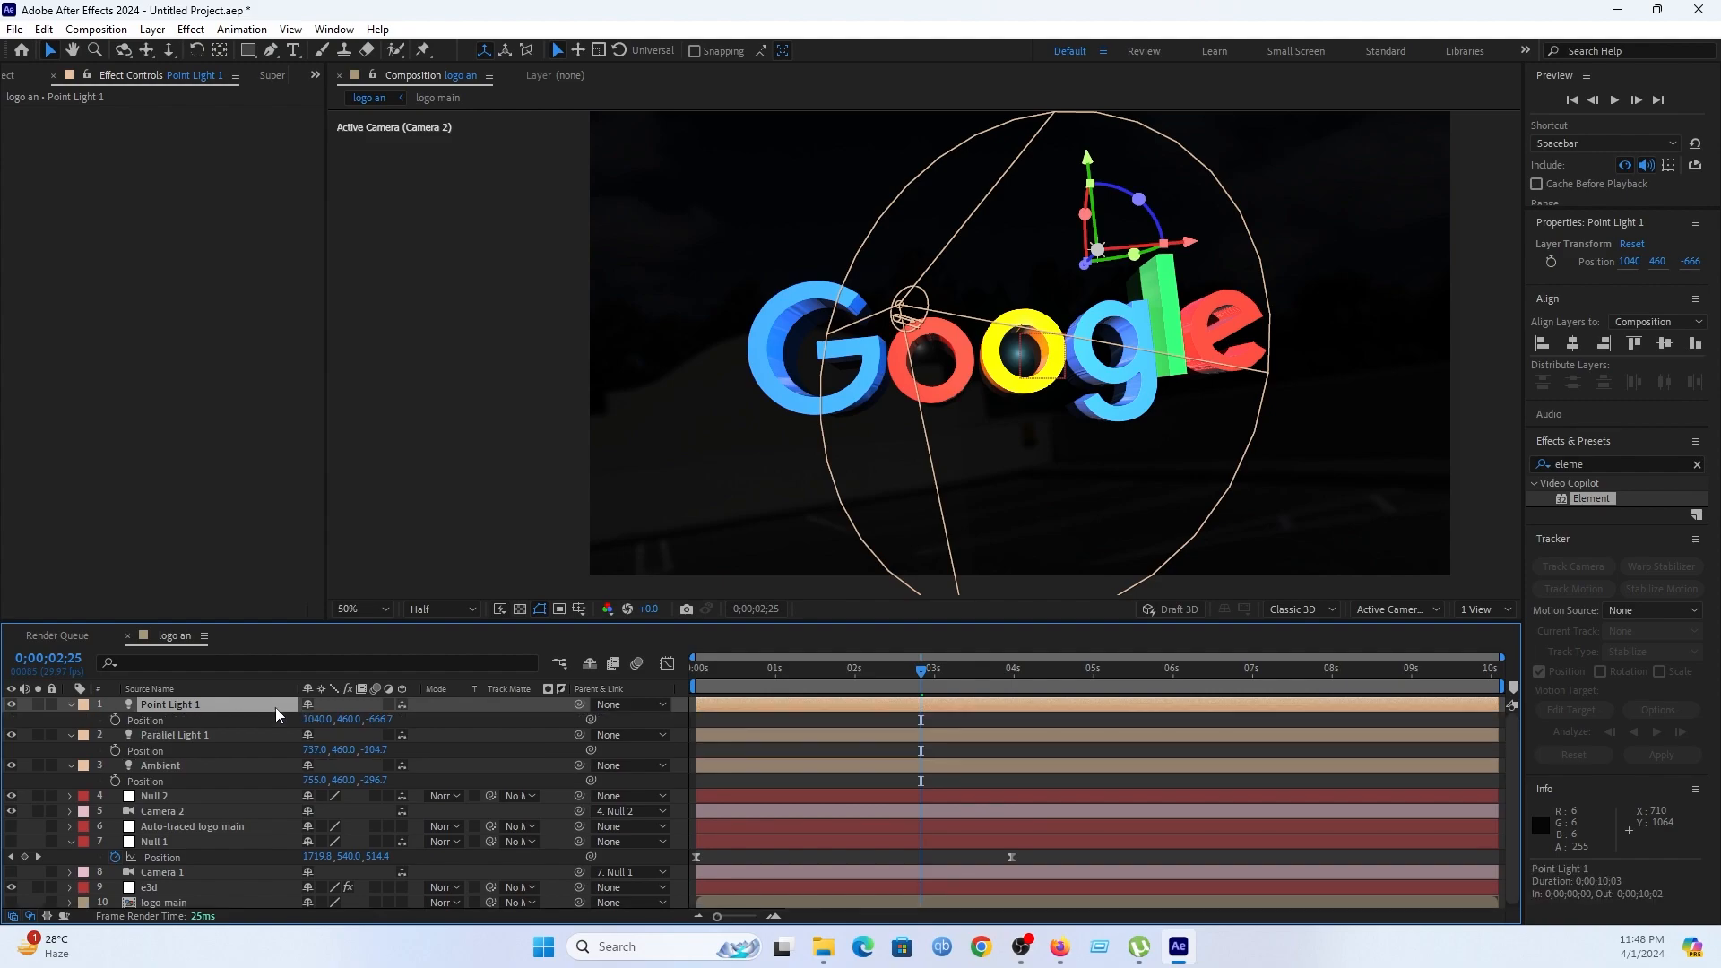
drag(378, 719, 157, 720)
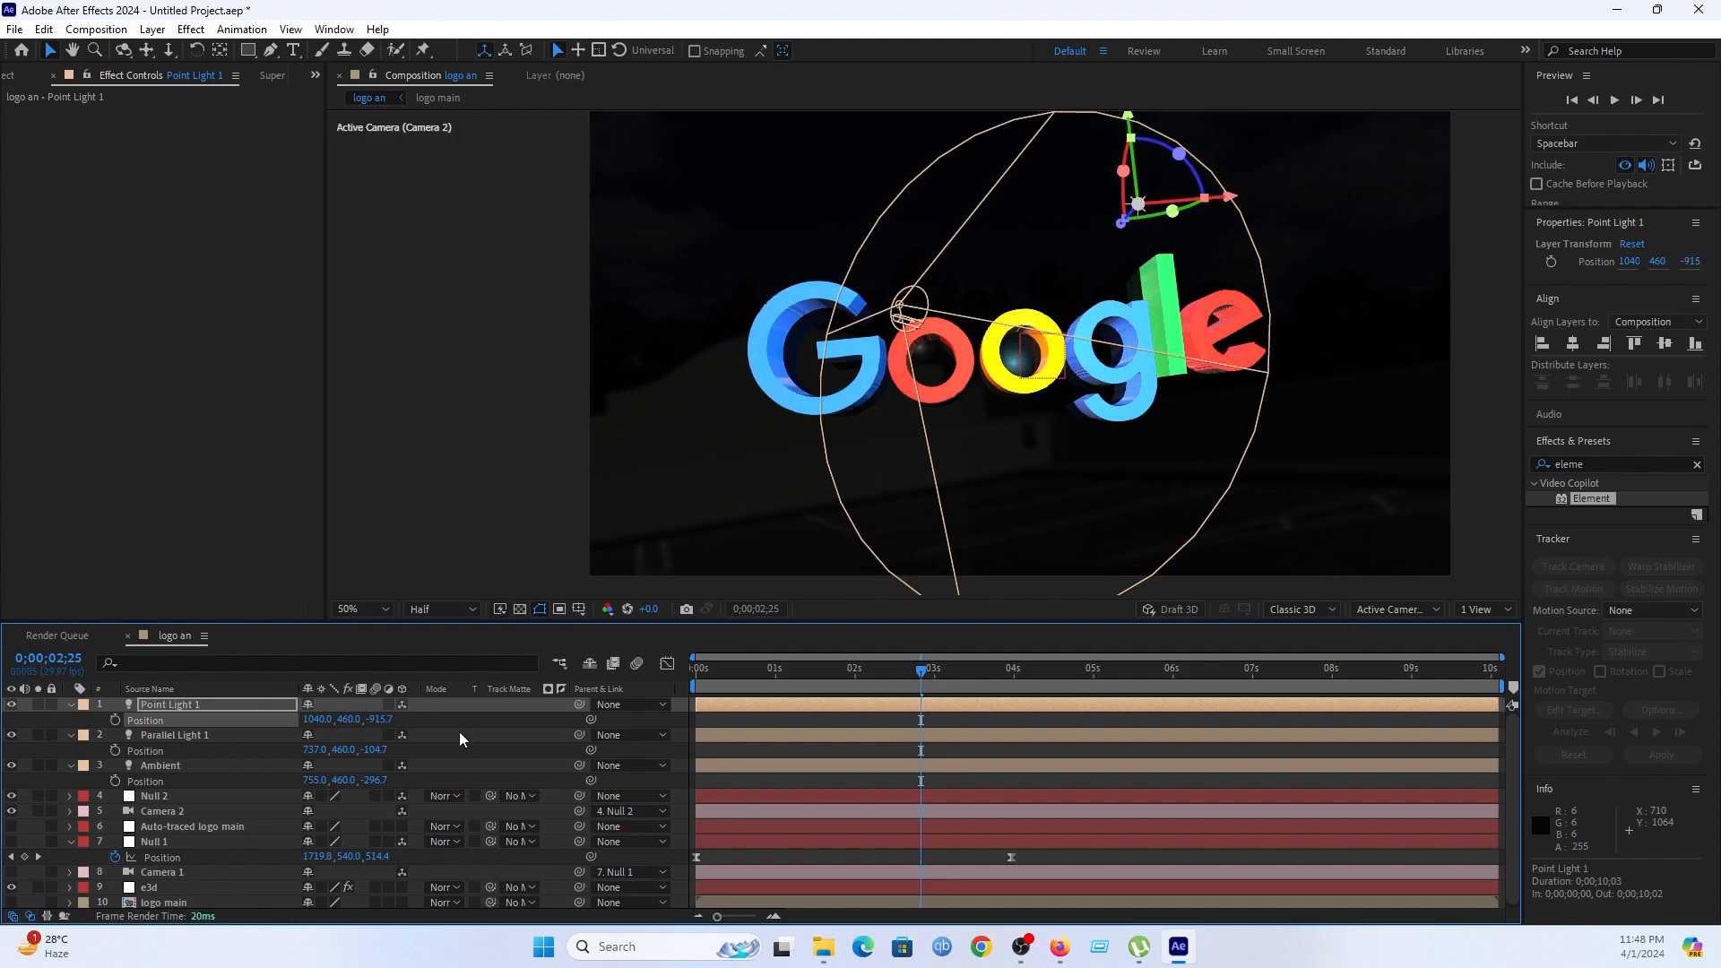
drag(315, 721, 701, 839)
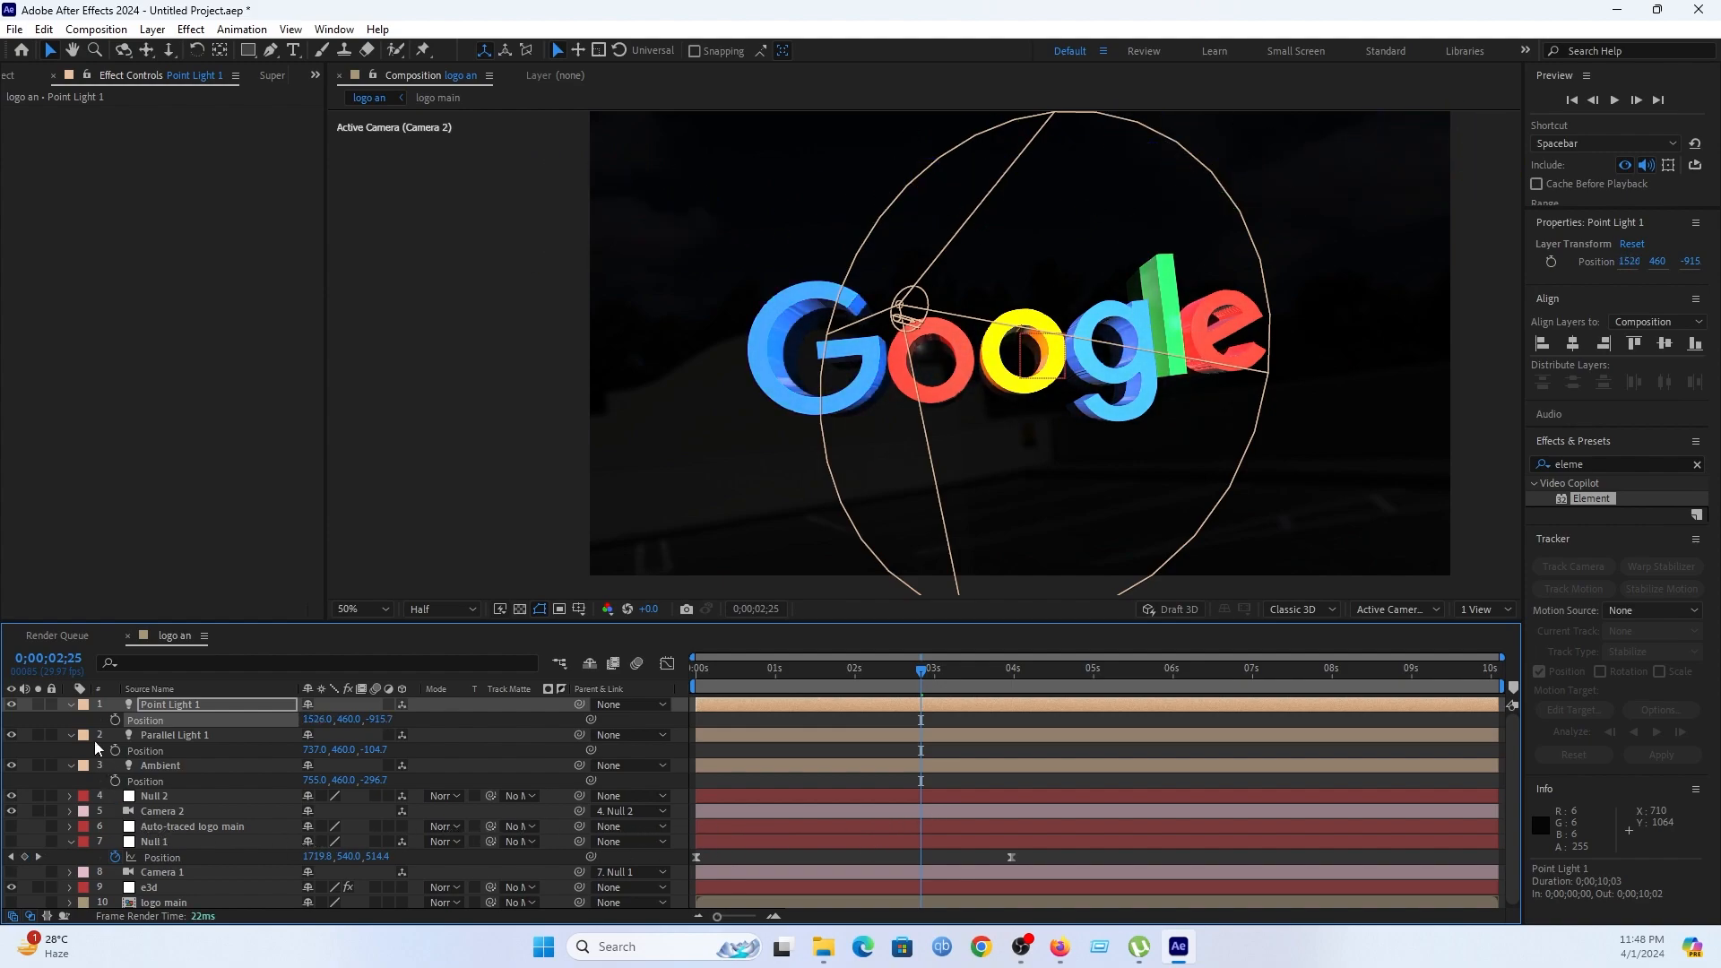
Collapse the properties of the point, parallel and Ambient light layers and move the current time to 0;00;01;02.
click(70, 705)
click(69, 735)
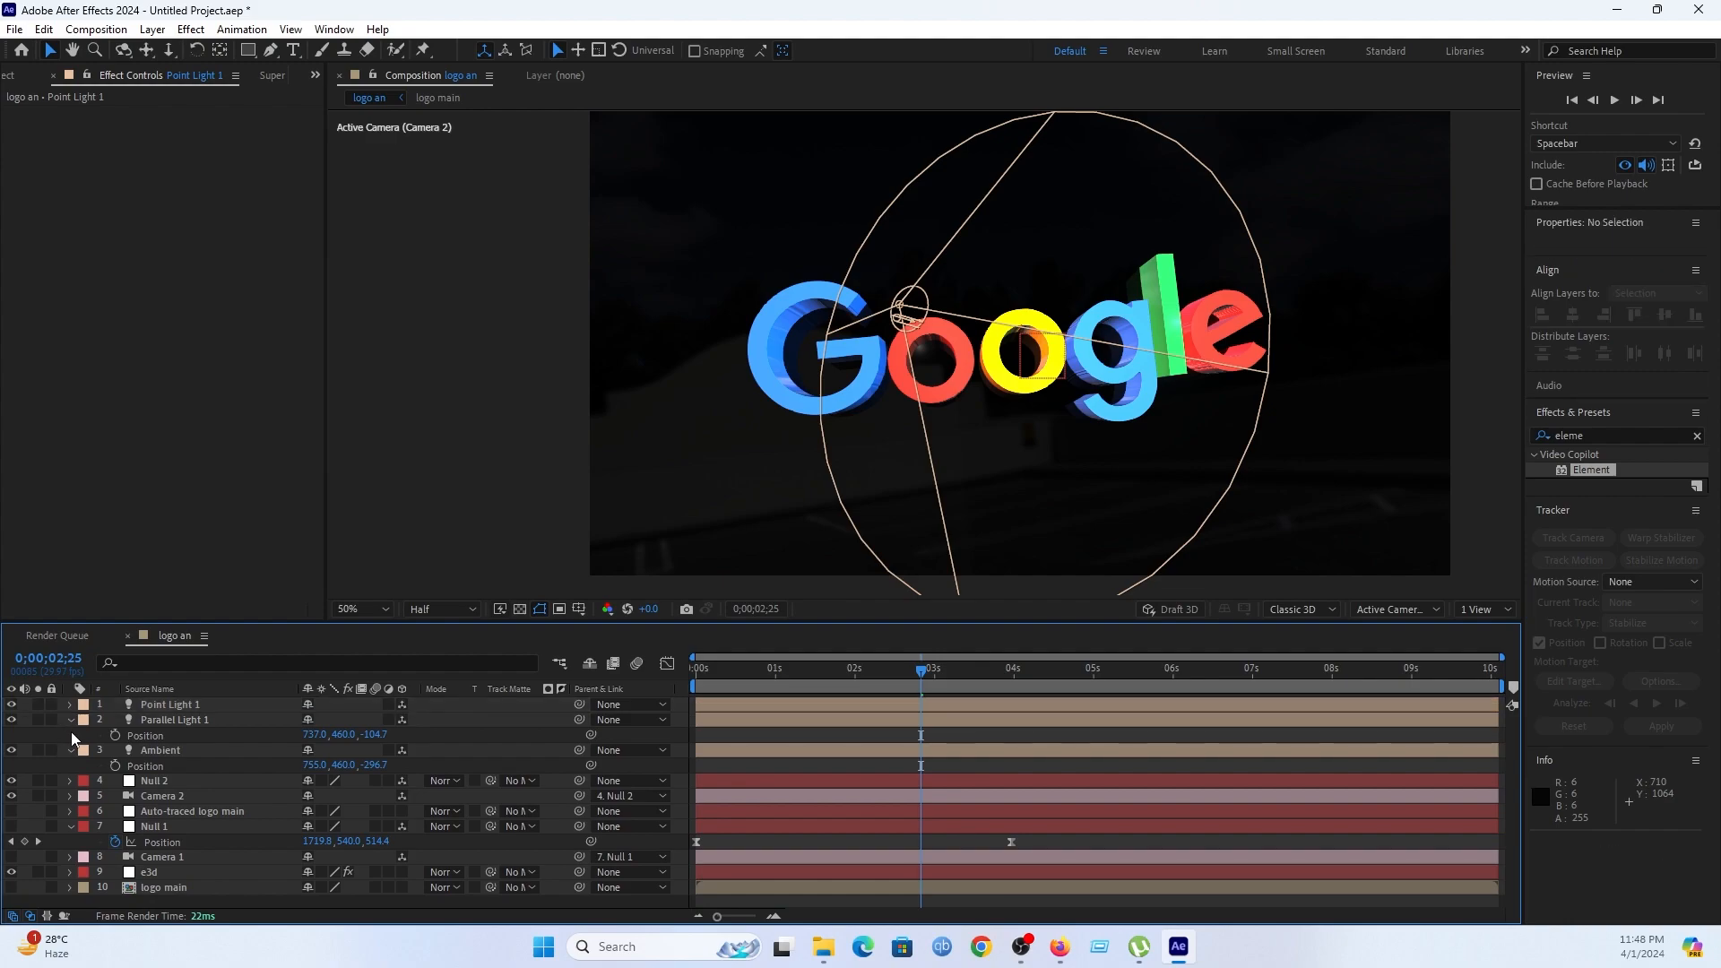
click(71, 750)
click(70, 721)
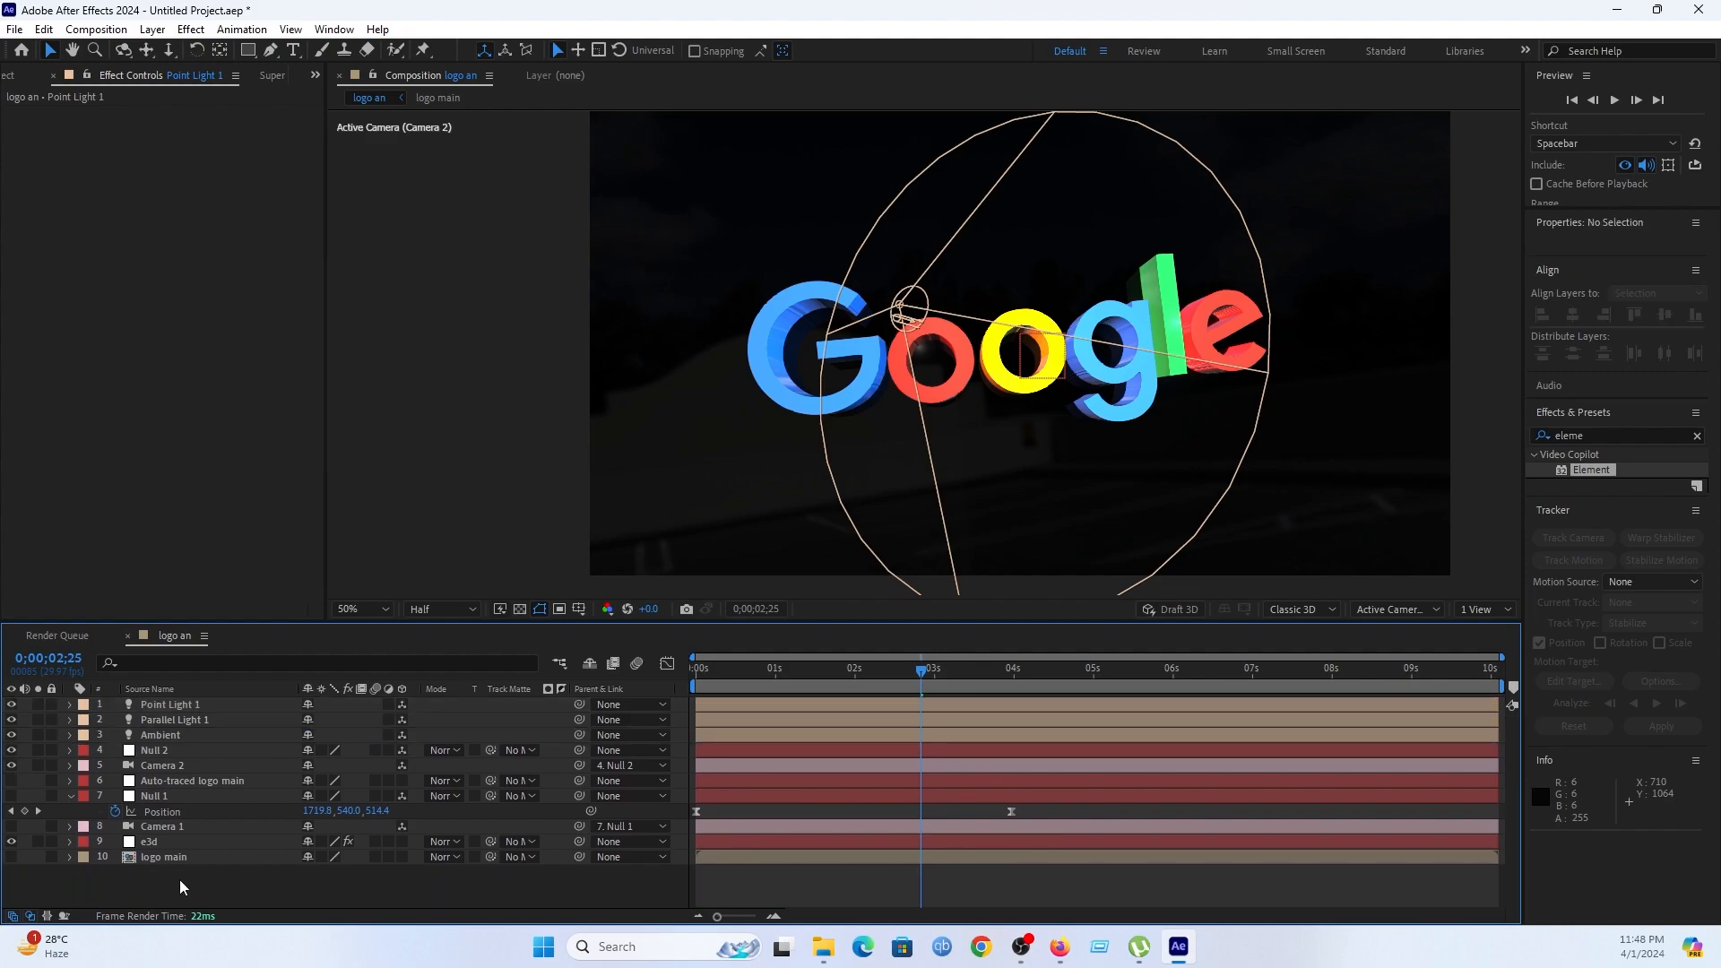
mouse_move(780, 685)
mouse_down()
mouse_move(1037, 683)
mouse_move(783, 698)
mouse_up()
Create a white 1920 x 1080 px solid layer named op.
right_click(576, 901)
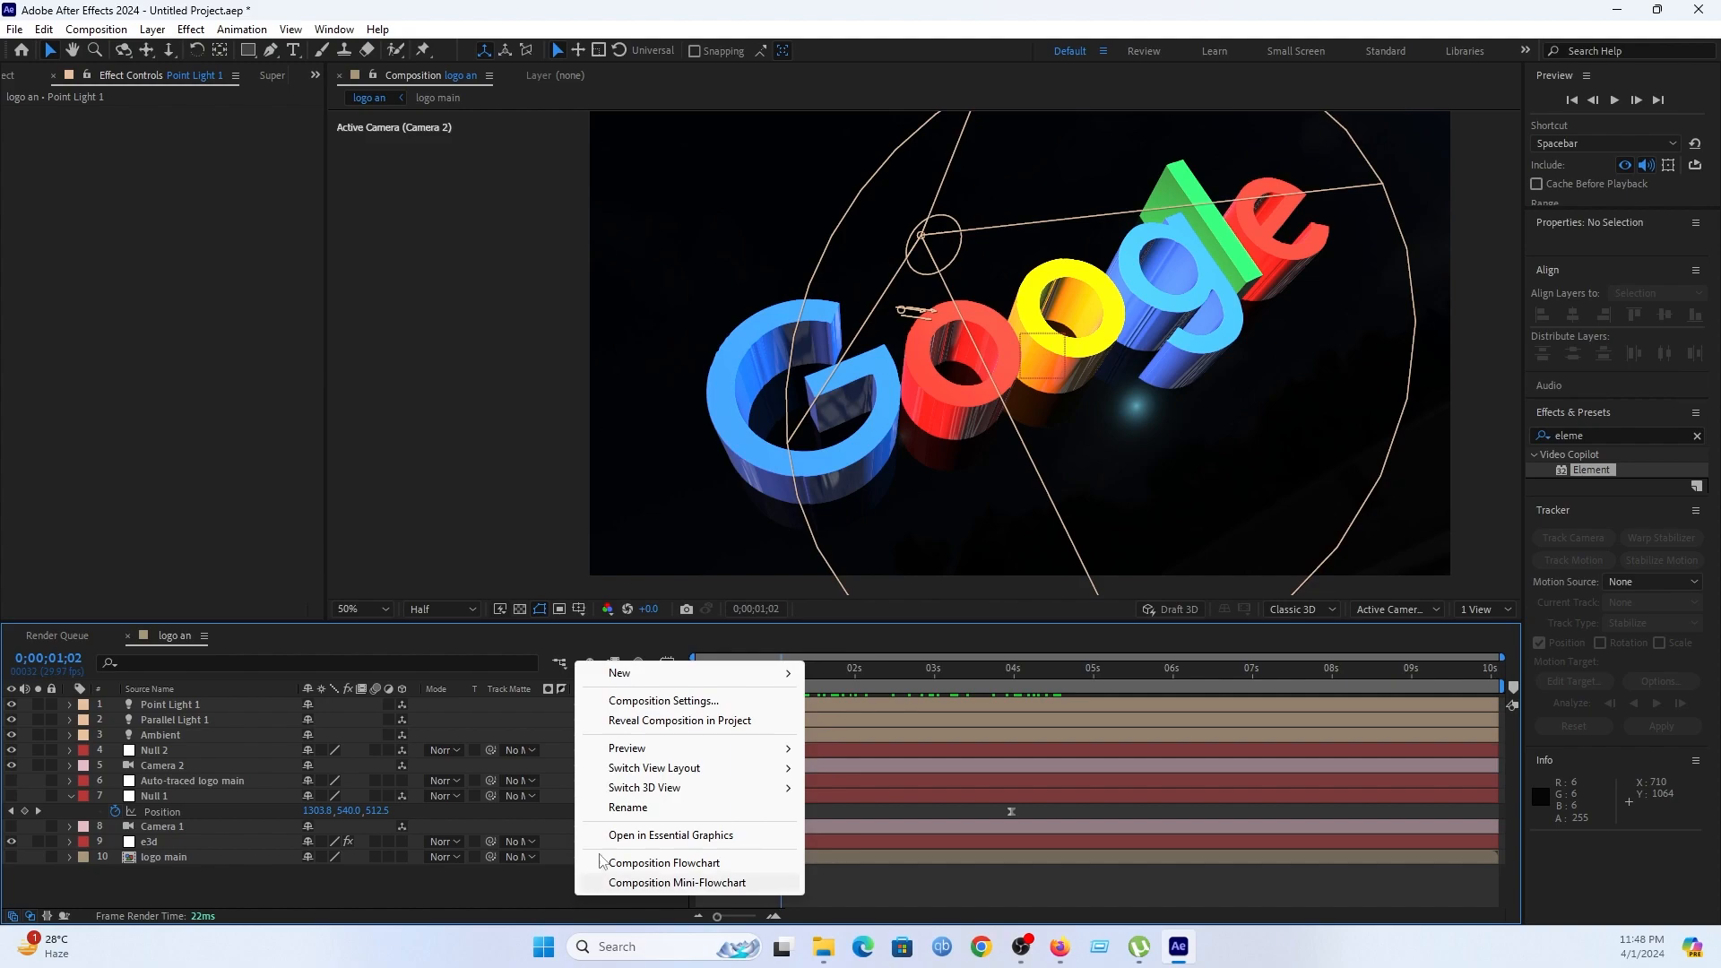
mouse_move(678, 682)
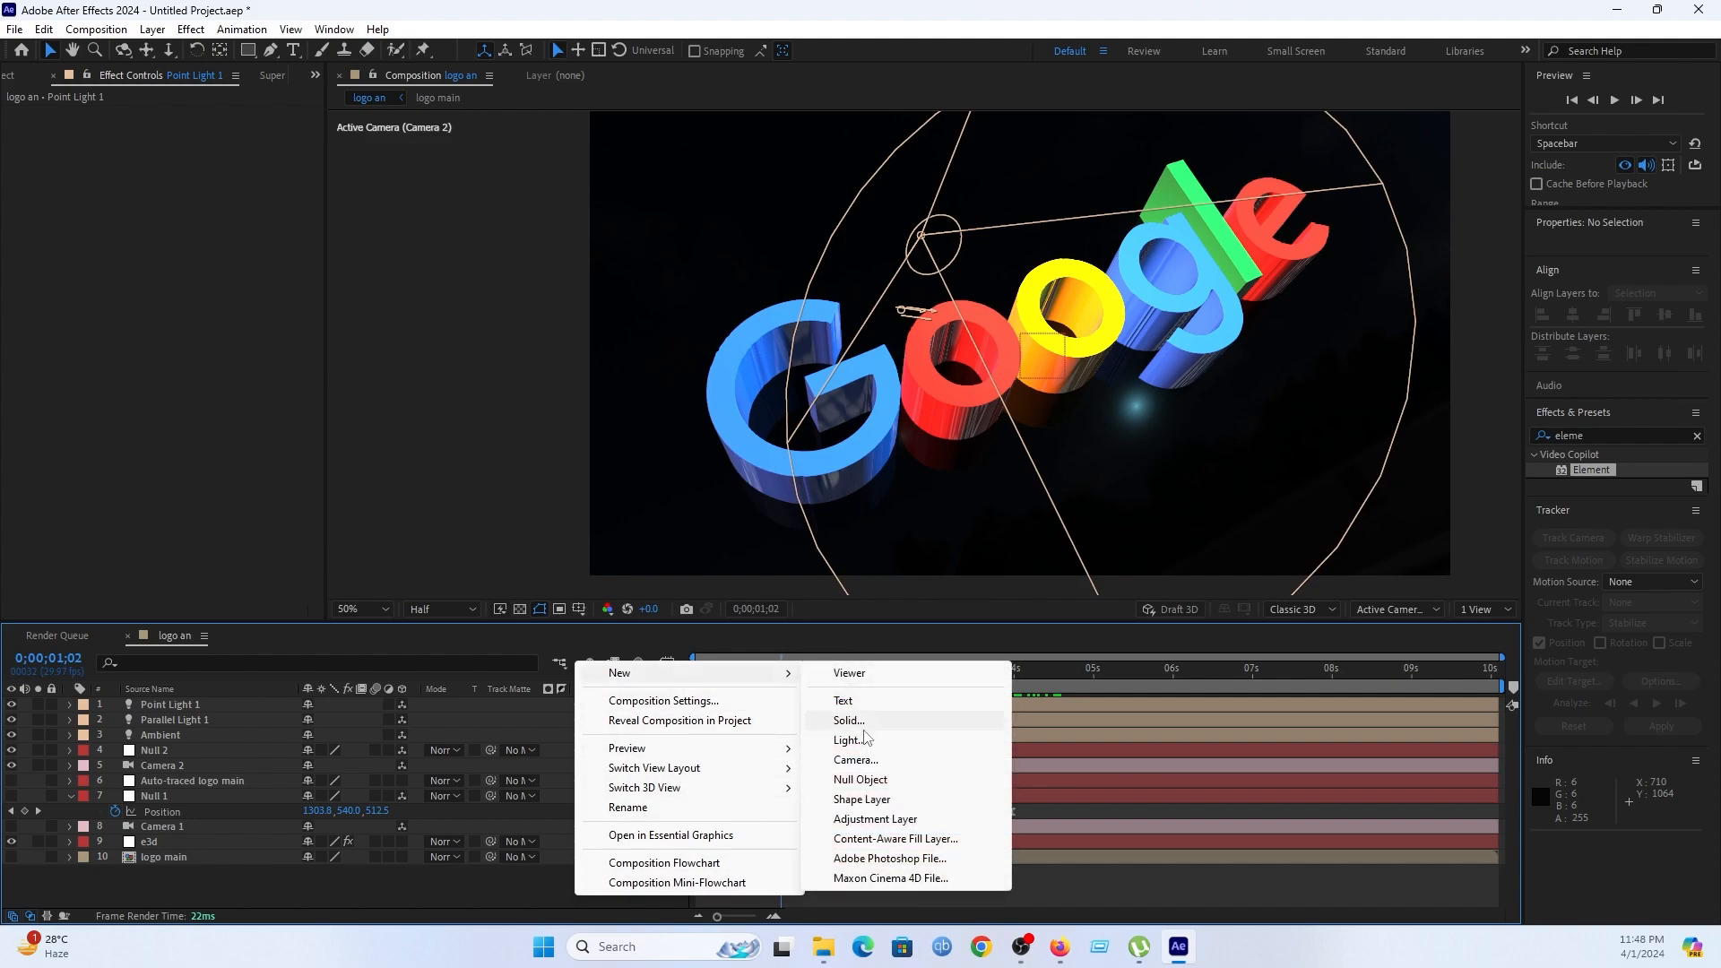
click(843, 721)
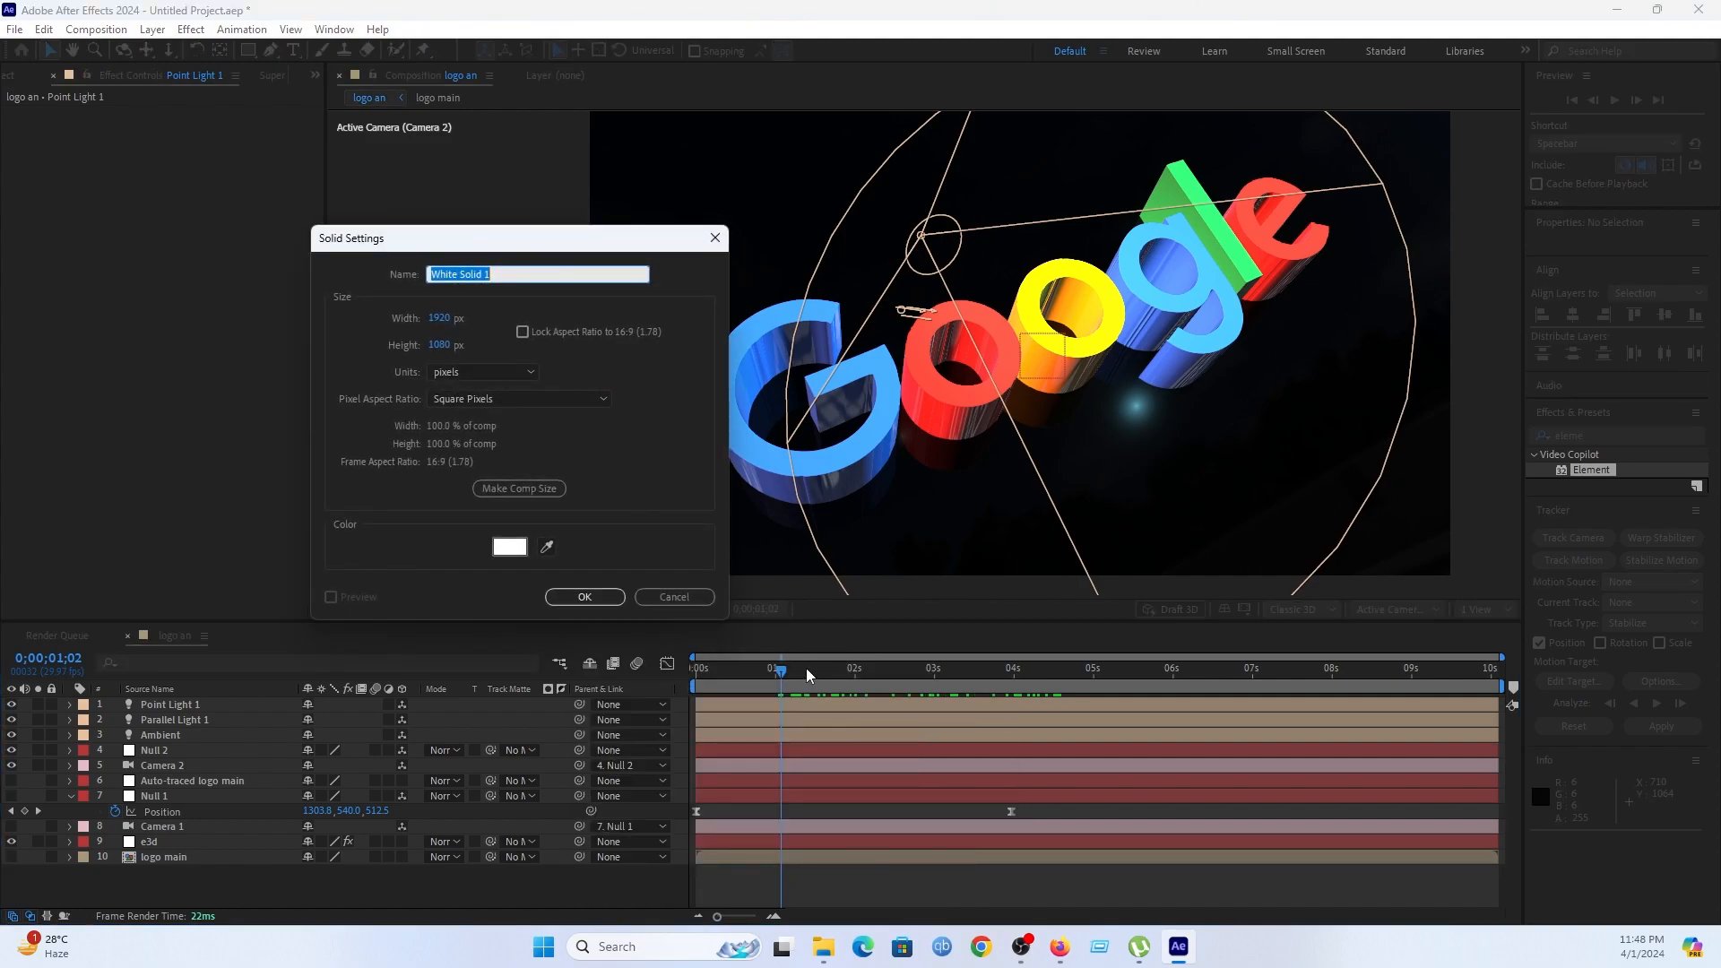
text(op)
key(Return)
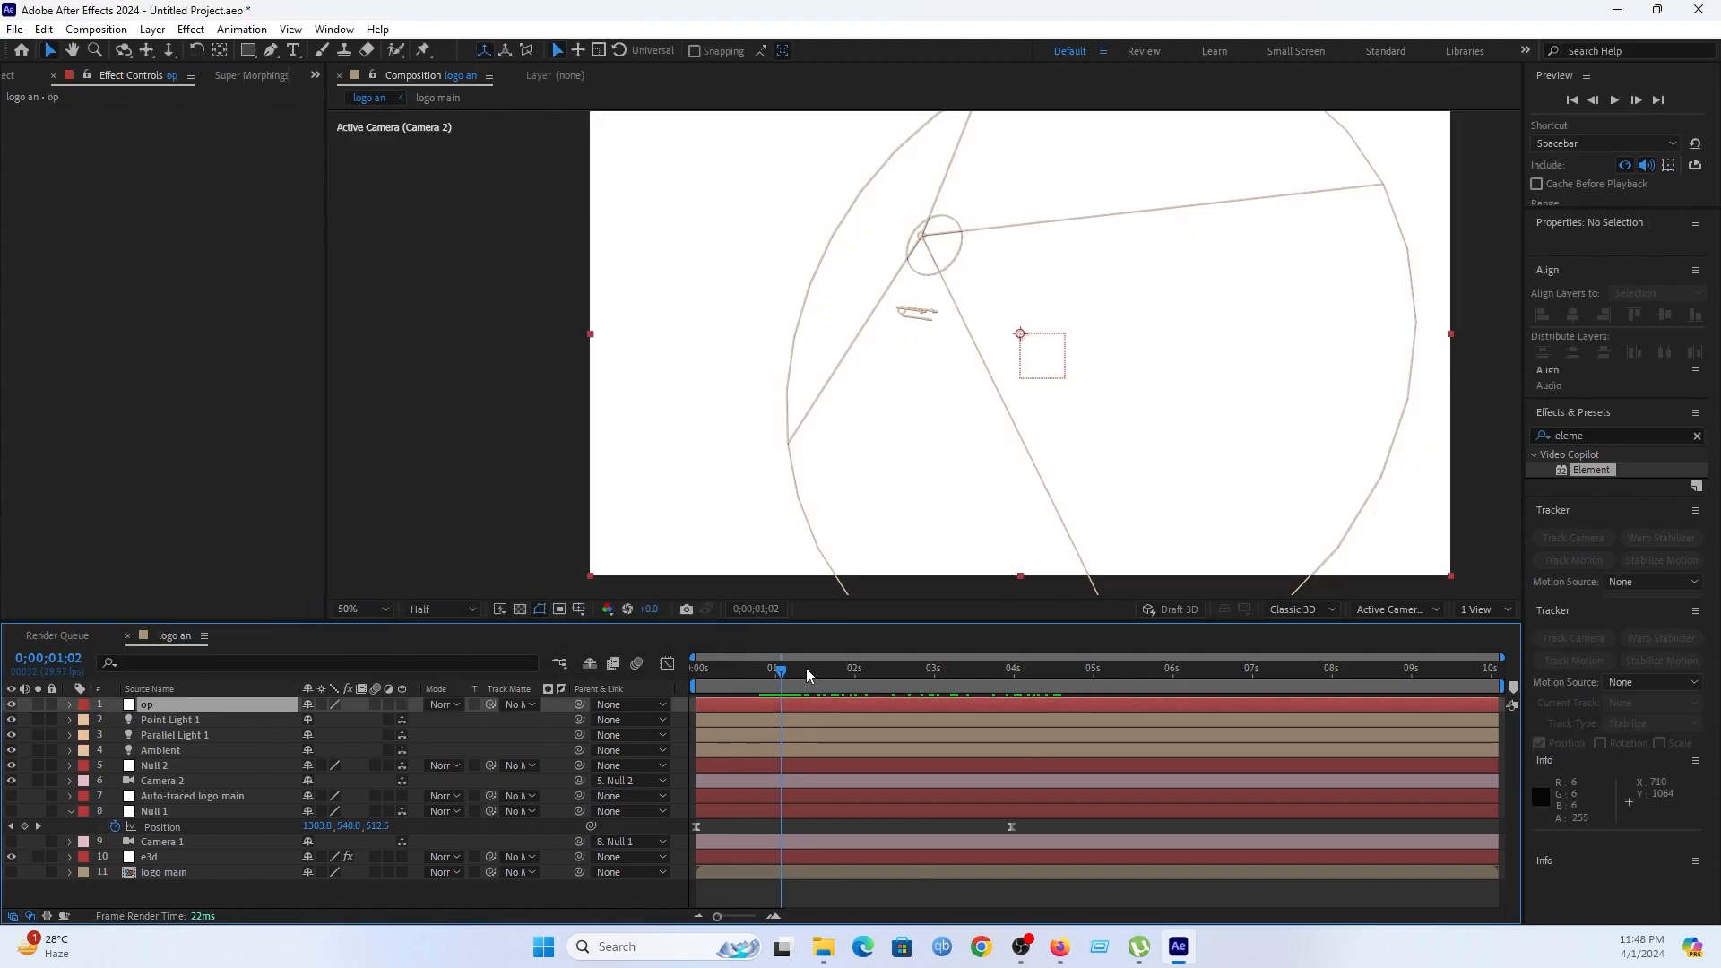
Find the Optical Flares effect and apply it to the op solid.
click(1603, 536)
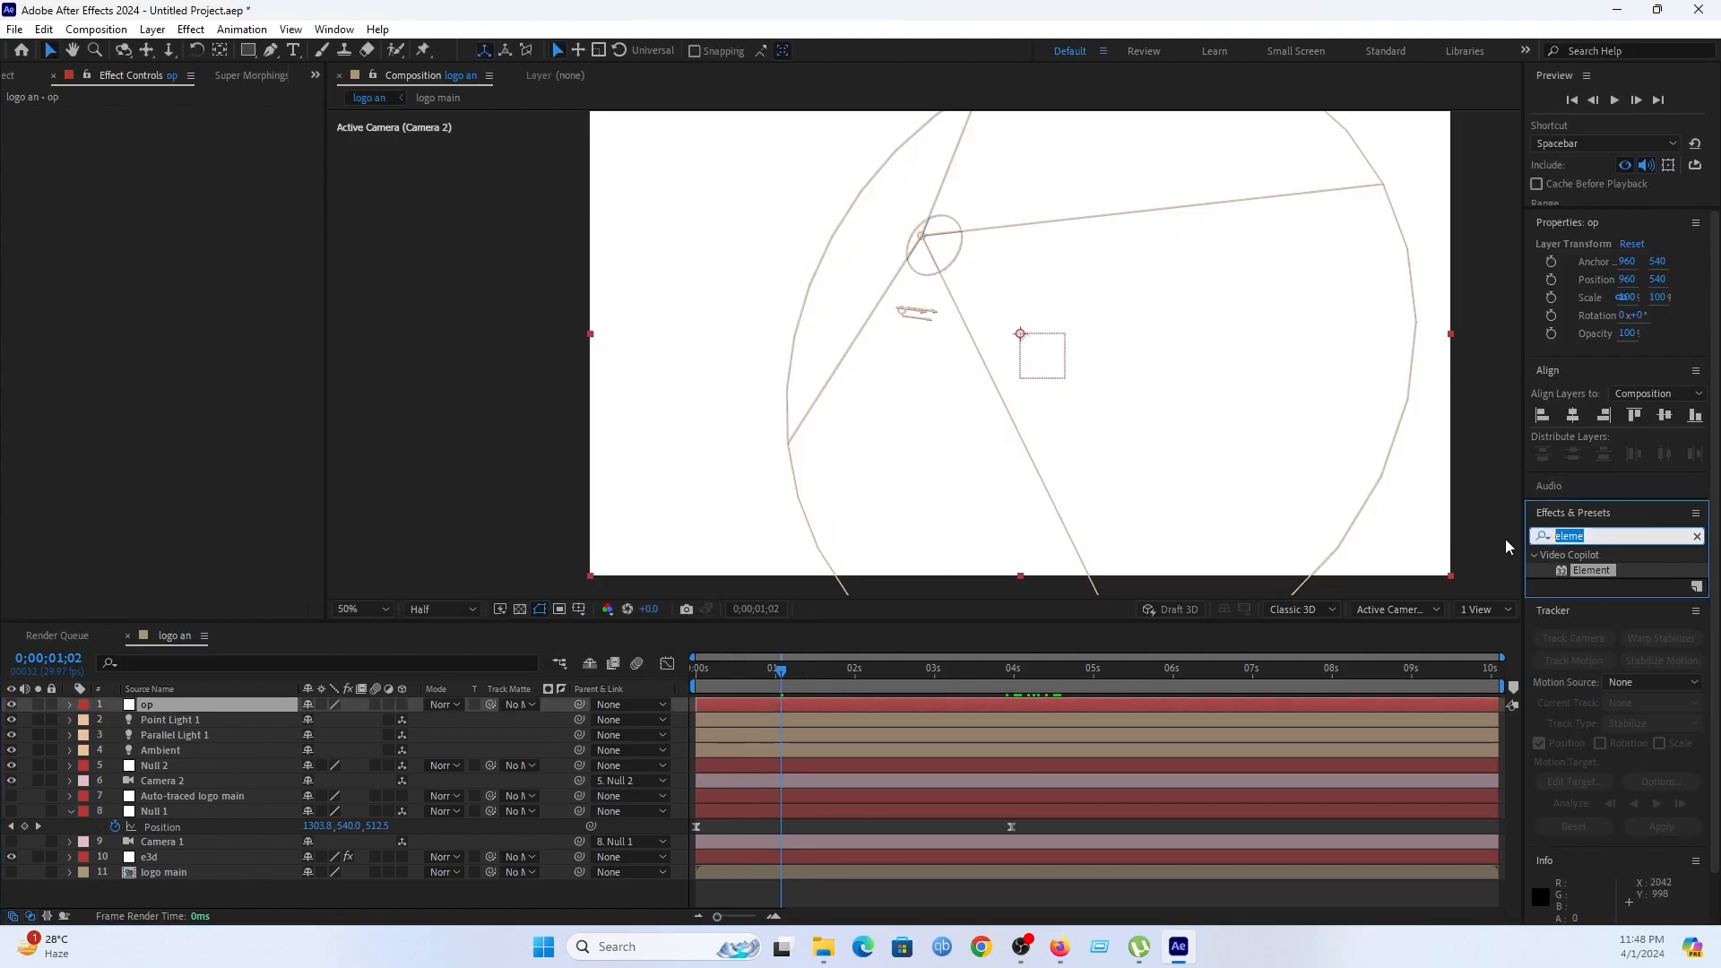
key(BackSpace)
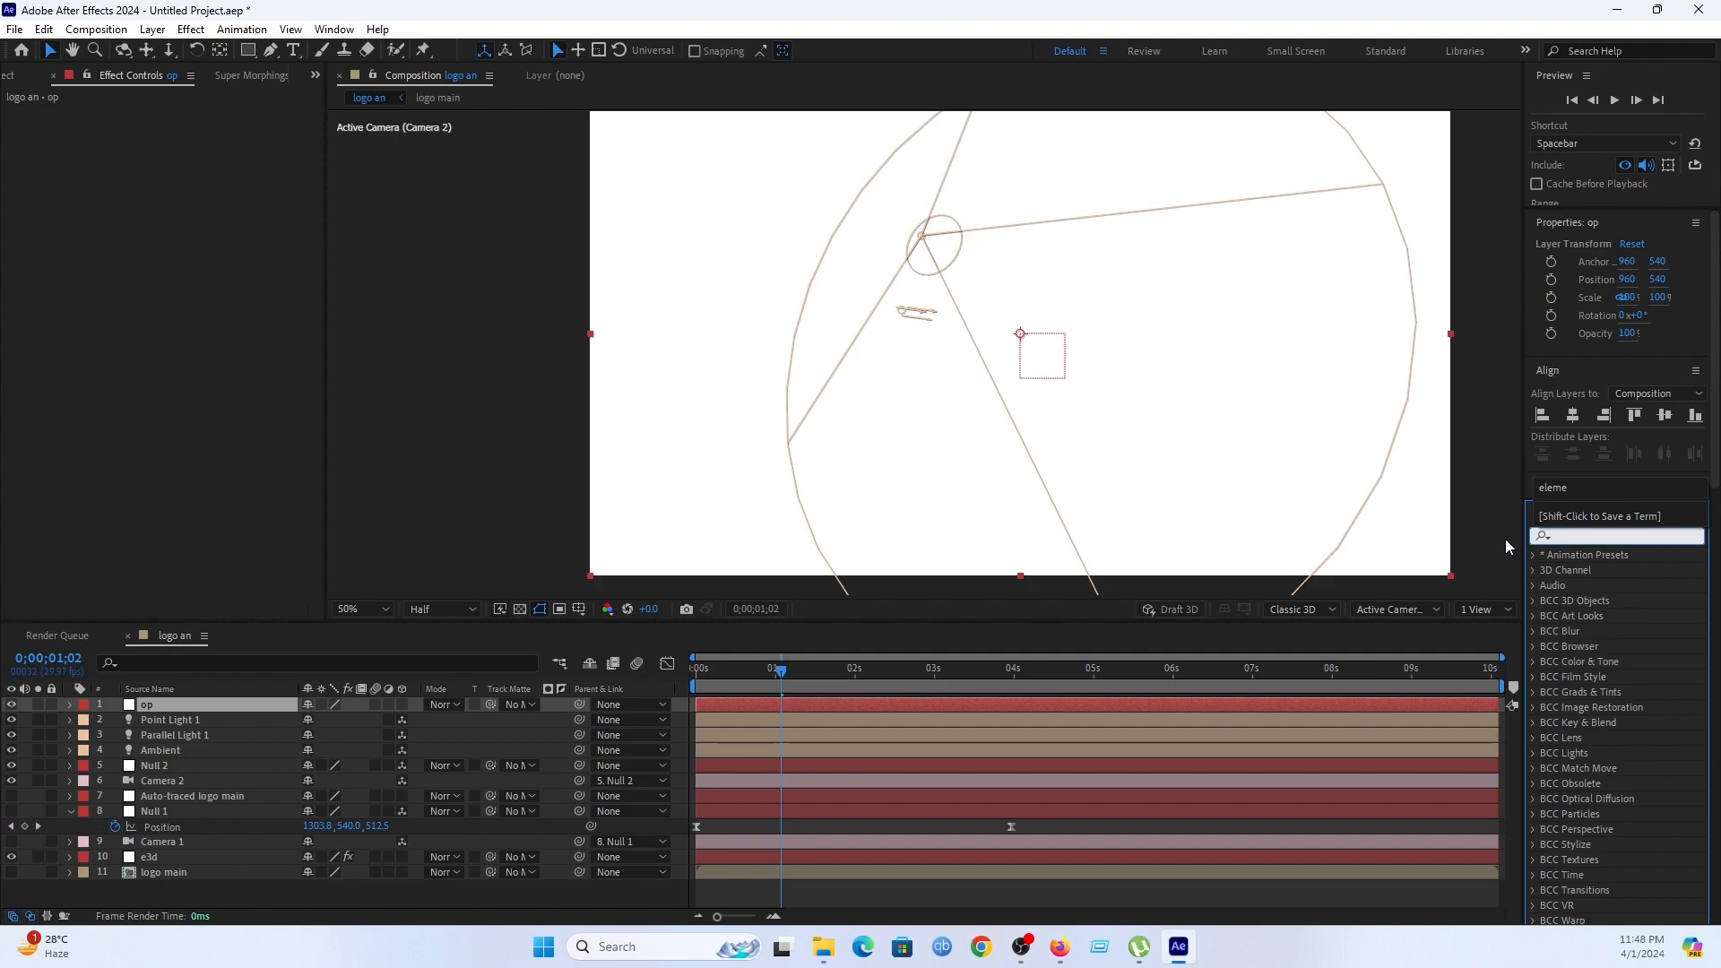
text(opti)
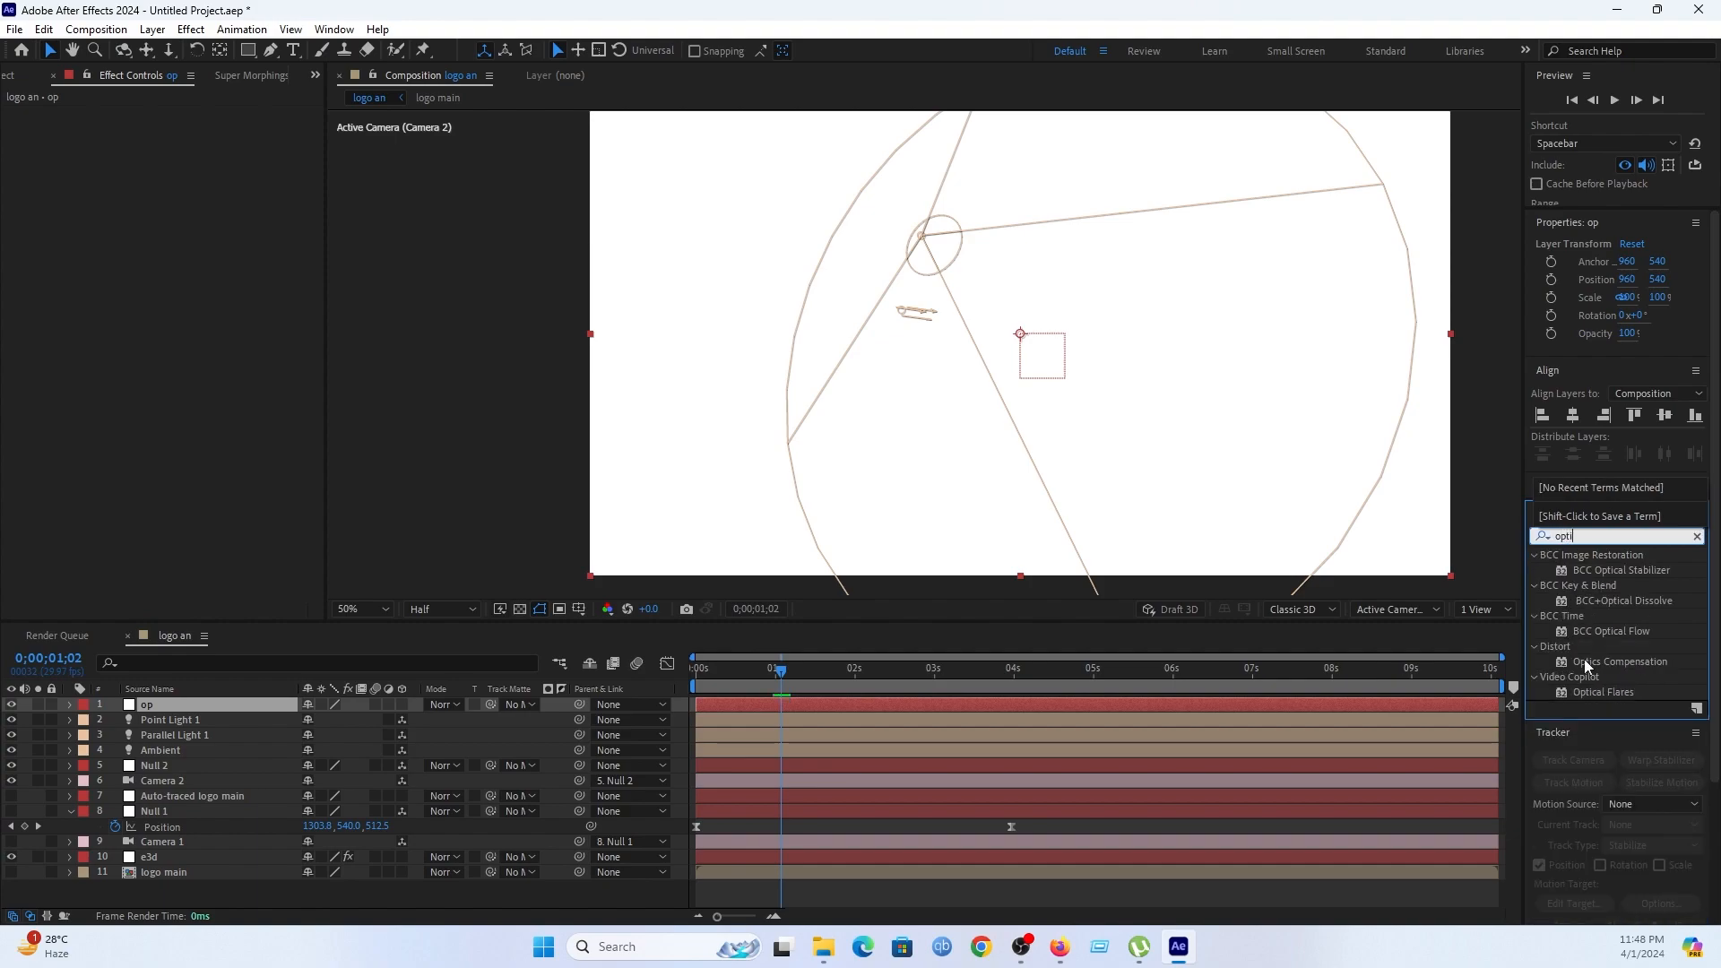
double_click(1606, 692)
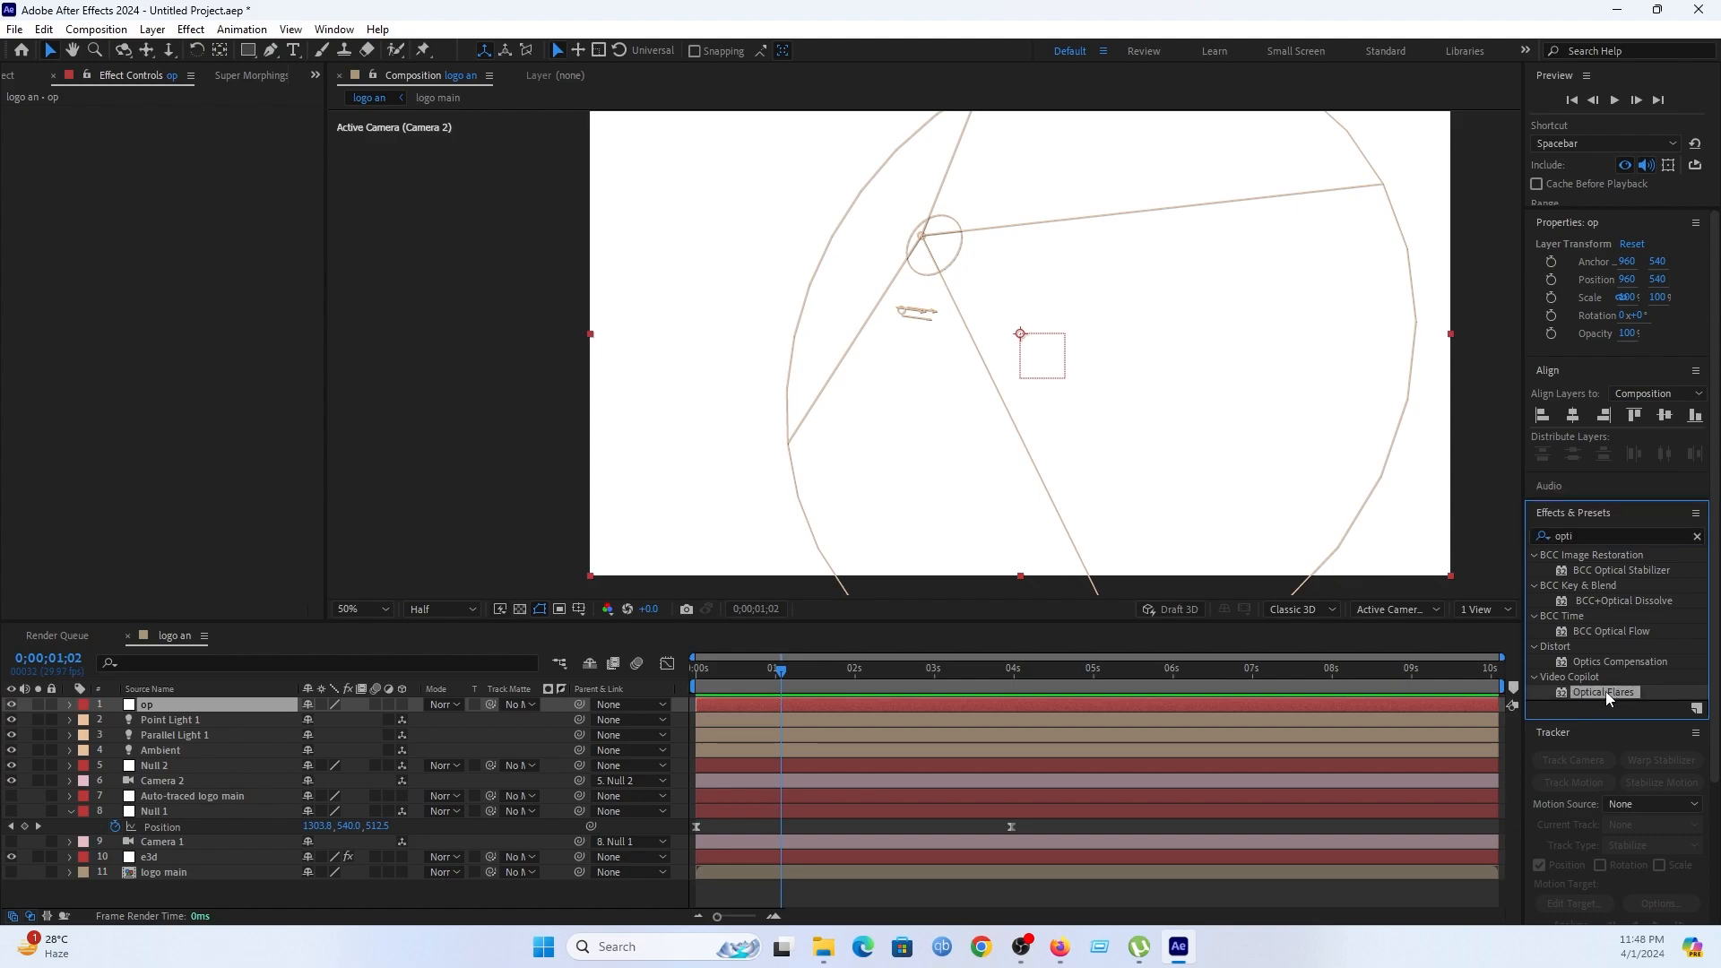
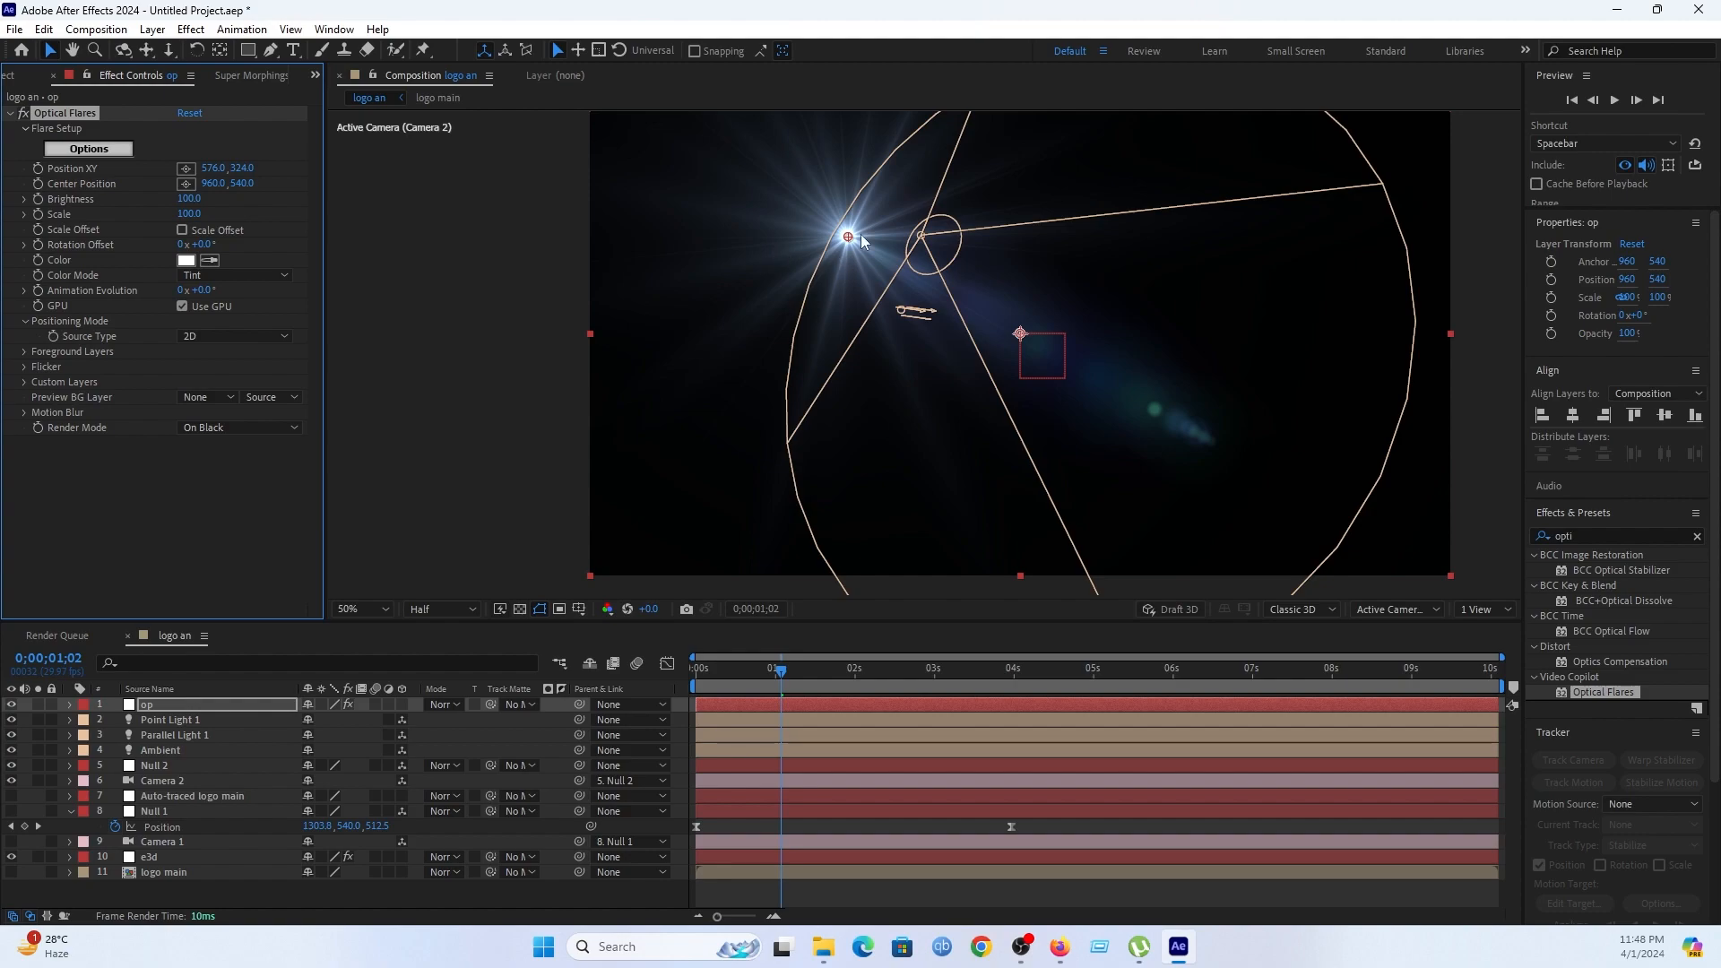
Clear all default lens objects from the optical flare and add a single basic Glow object in their place.
click(89, 148)
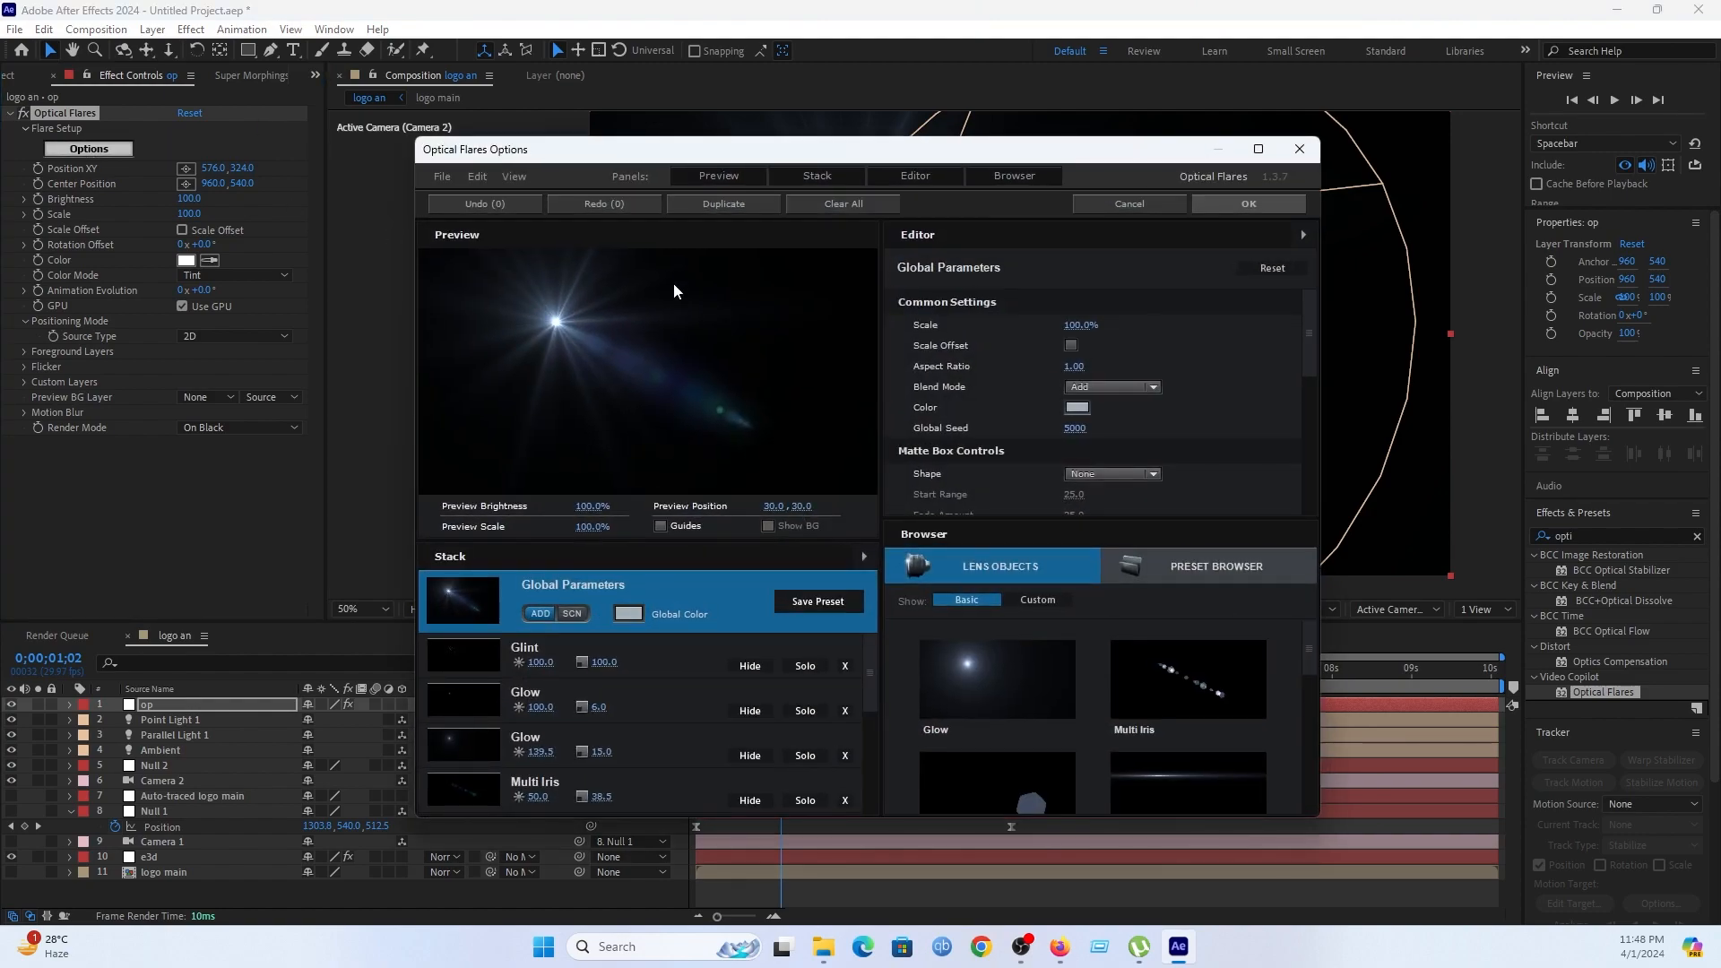
click(874, 204)
click(838, 511)
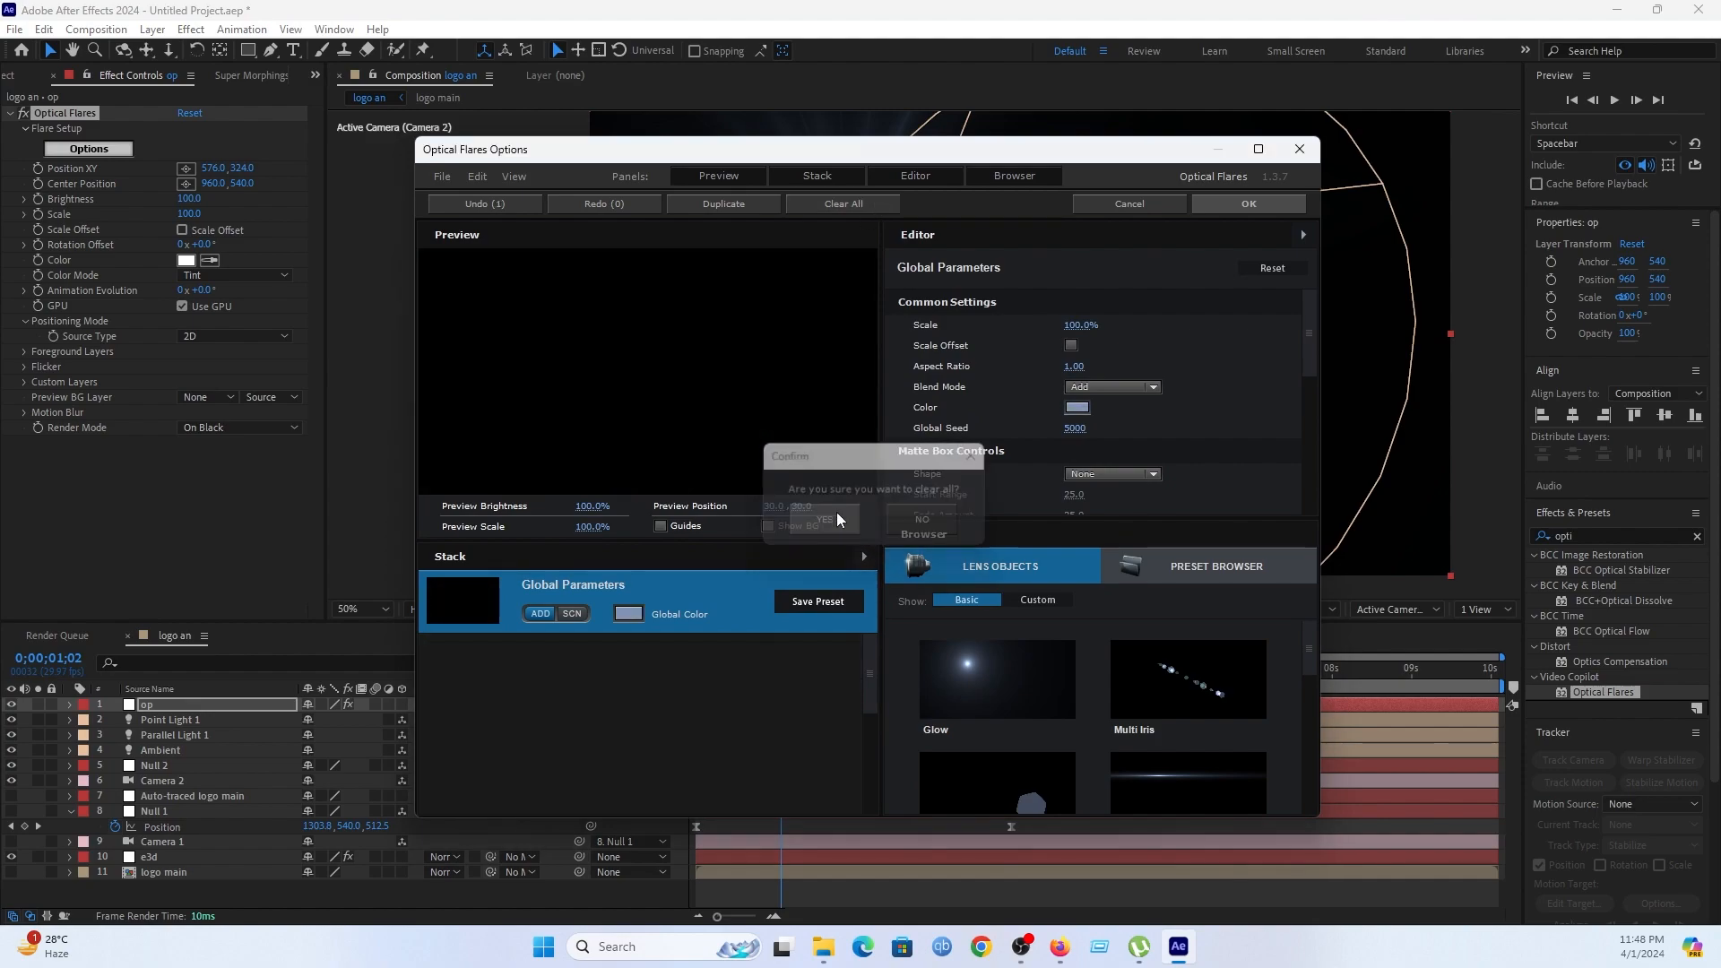
click(983, 669)
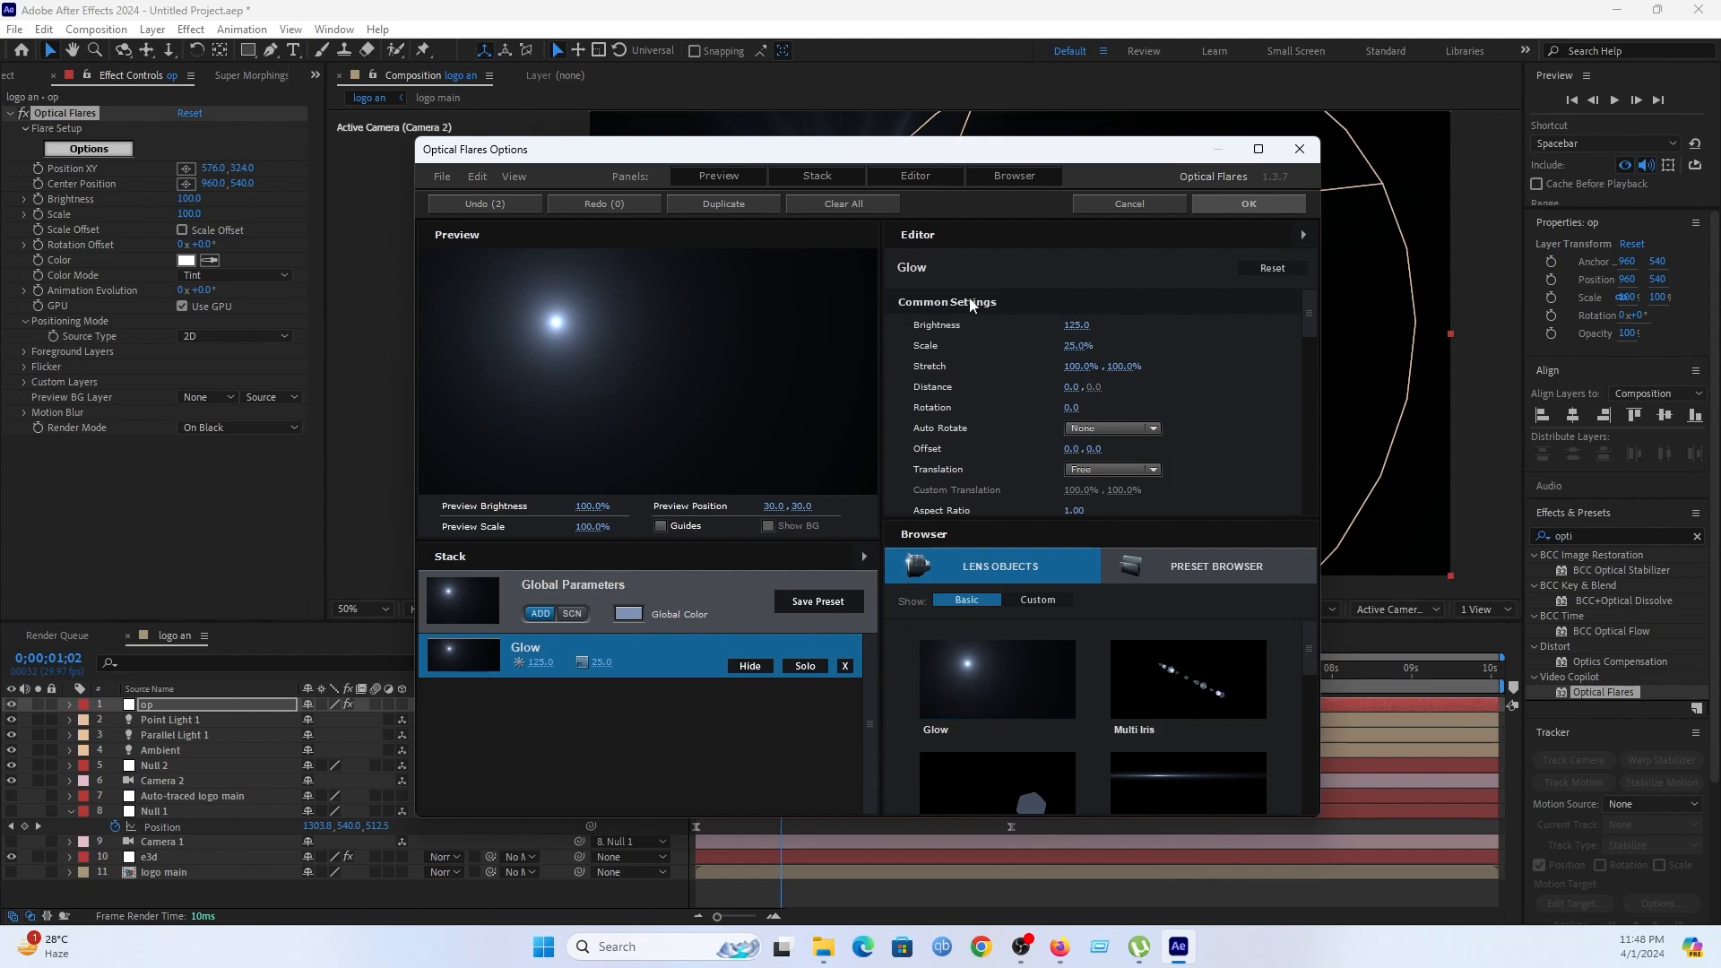
click(1218, 206)
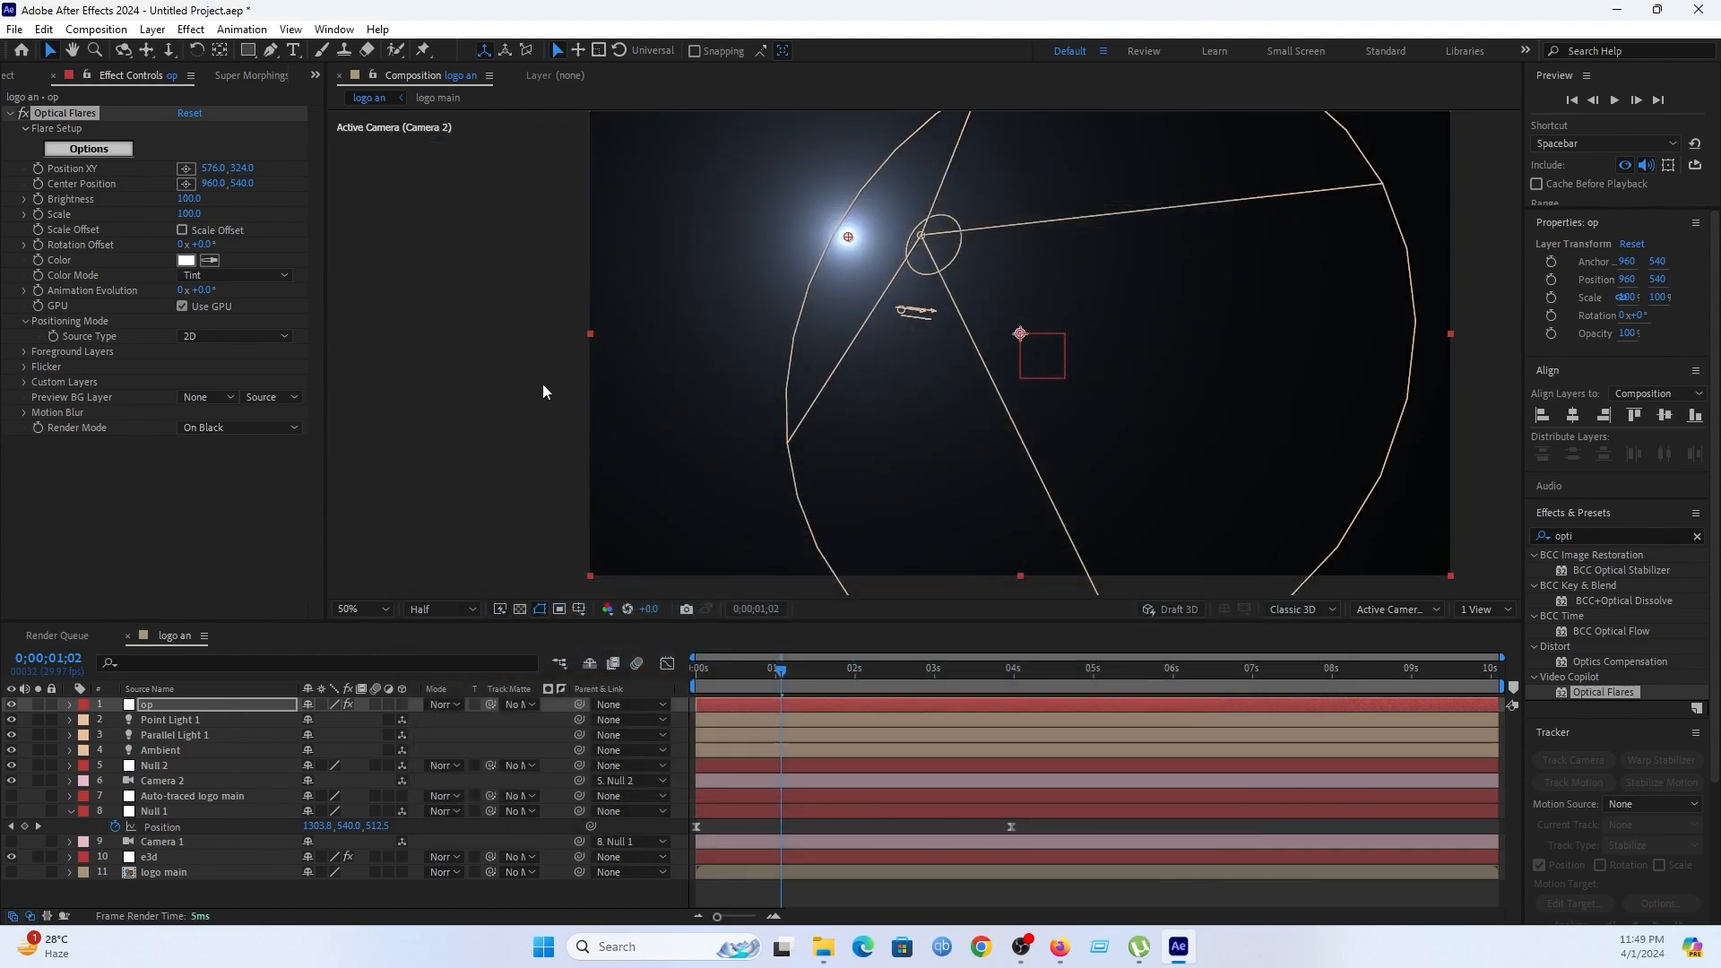
Set the flare's render mode to On Transparent and source type to 3D, and move its X position to 214.
click(206, 430)
click(231, 468)
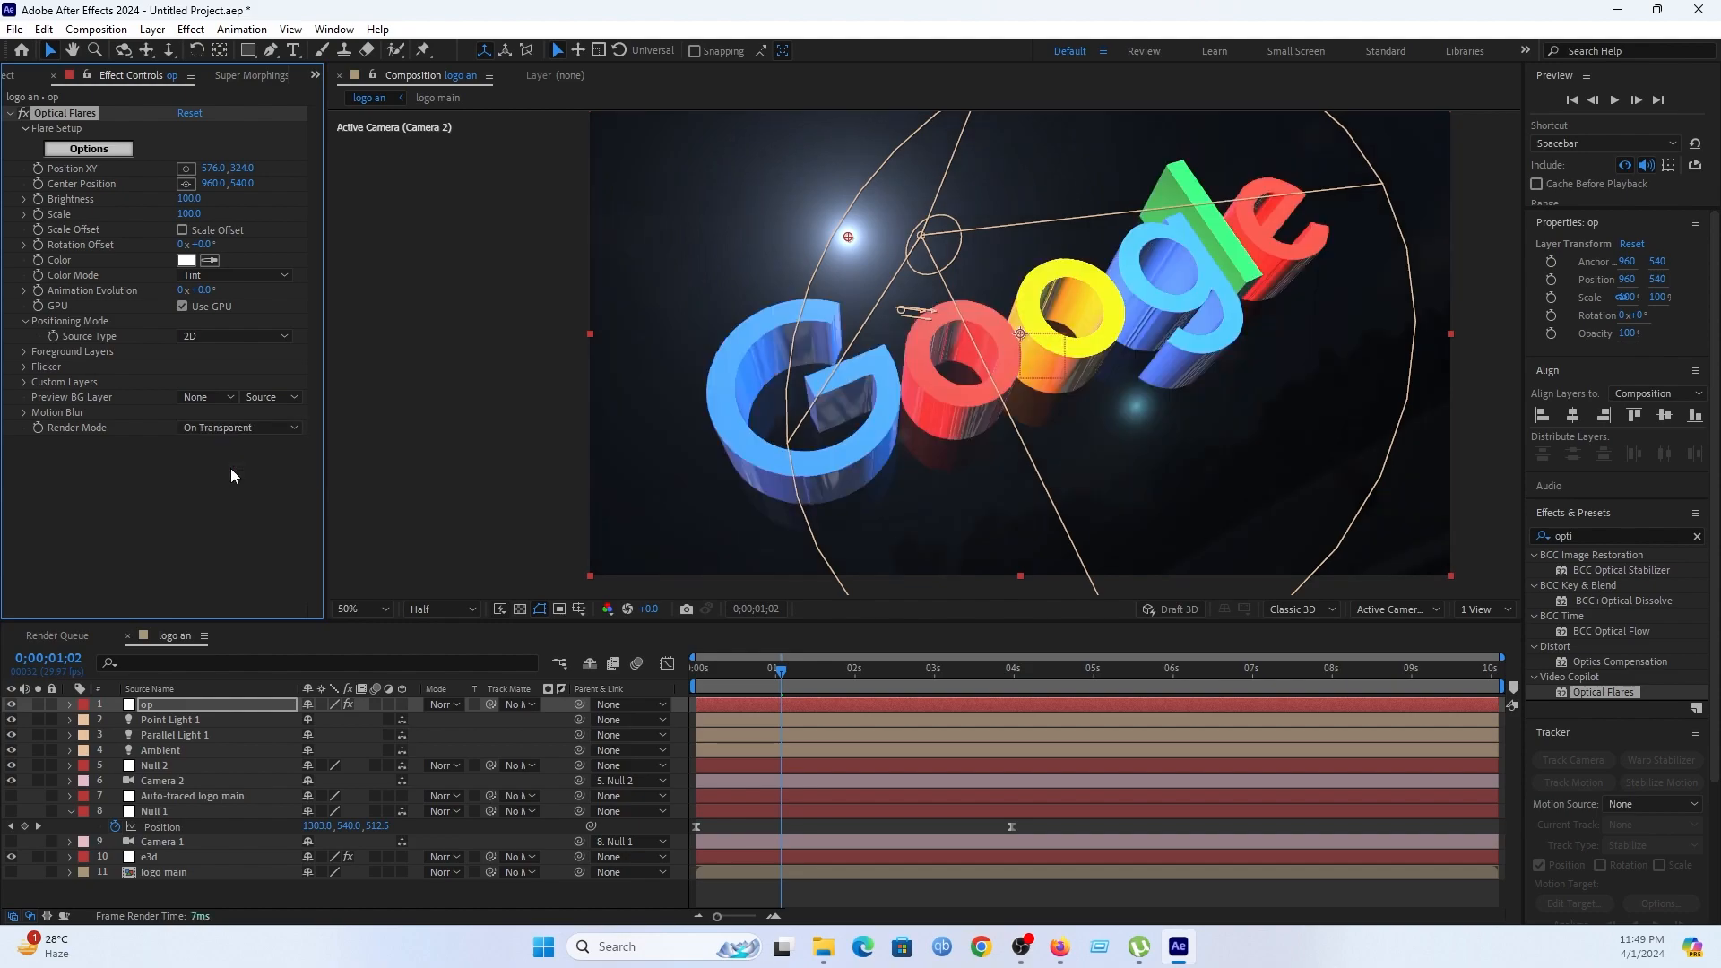
click(188, 338)
click(216, 375)
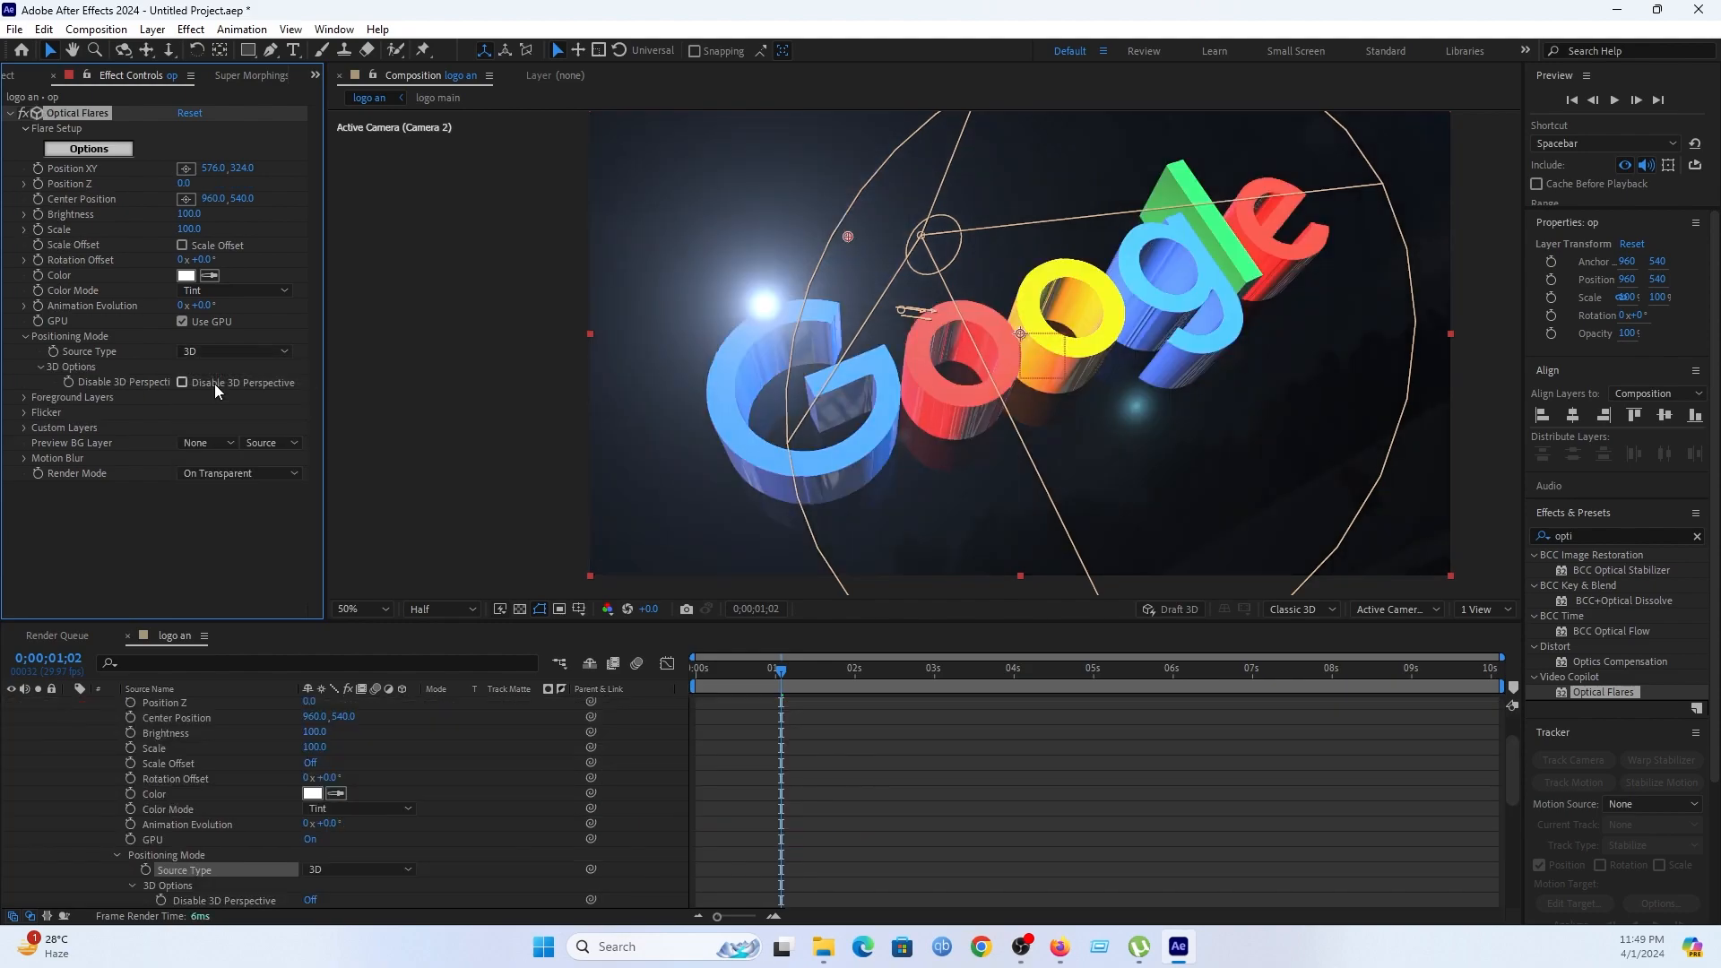
drag(213, 168, 21, 168)
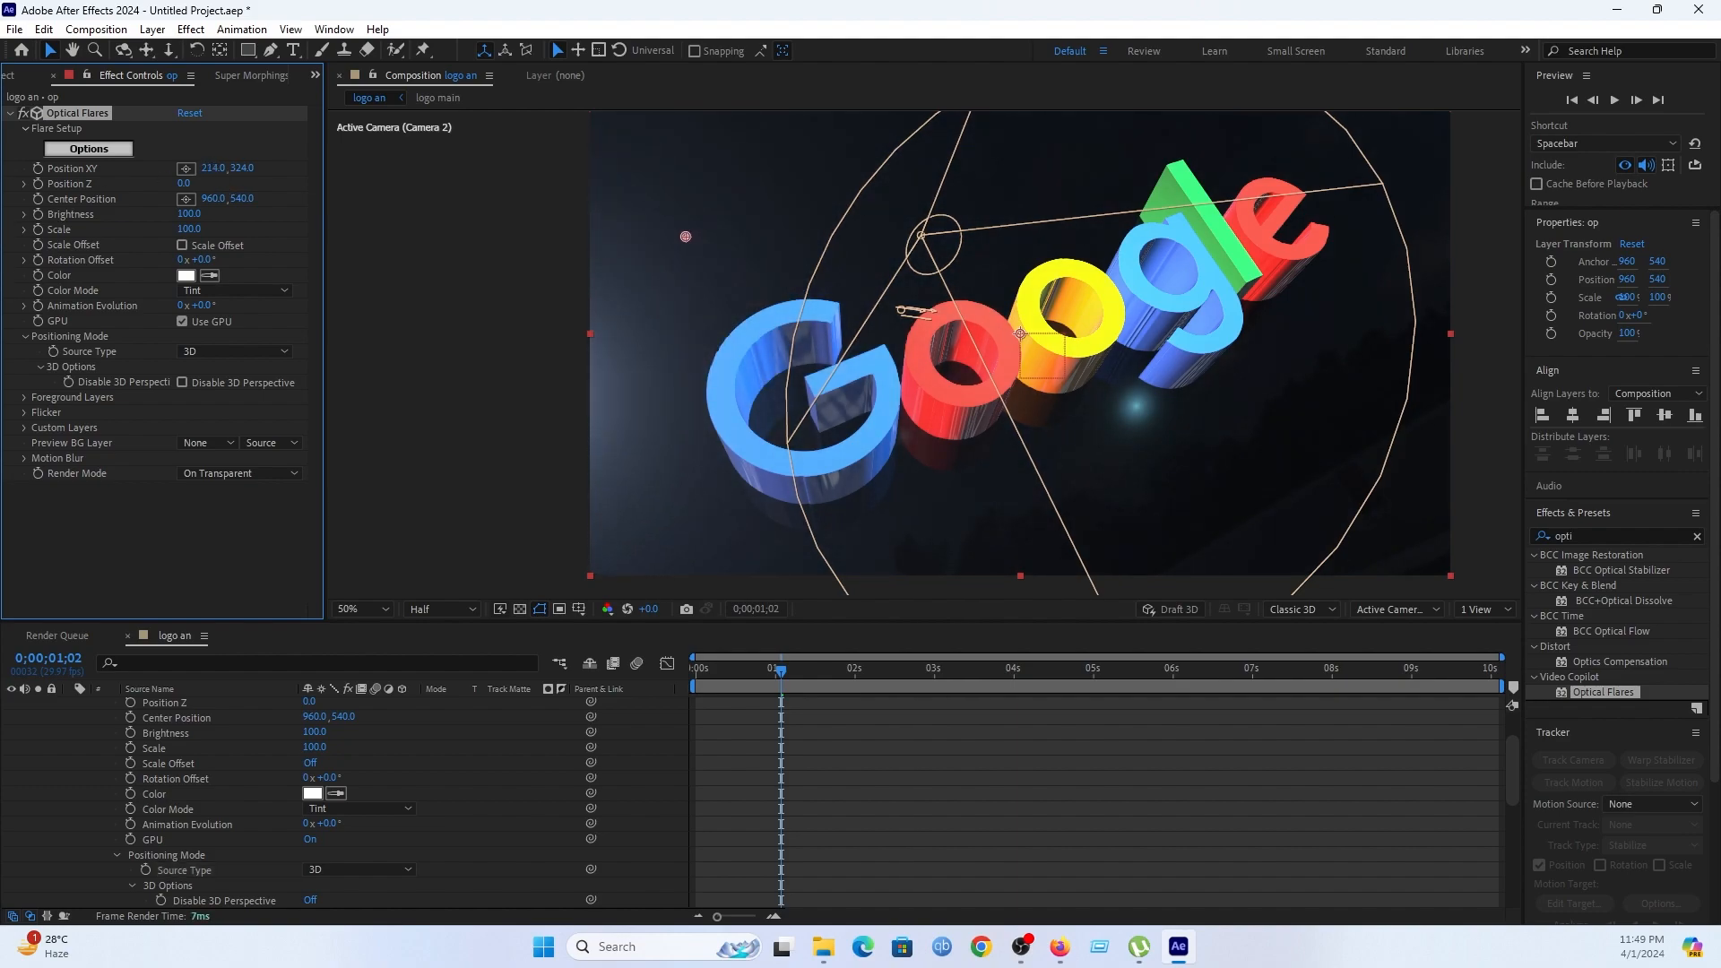
Tint the flare light red FF9292 and set its brightness to 60.
click(187, 275)
click(311, 457)
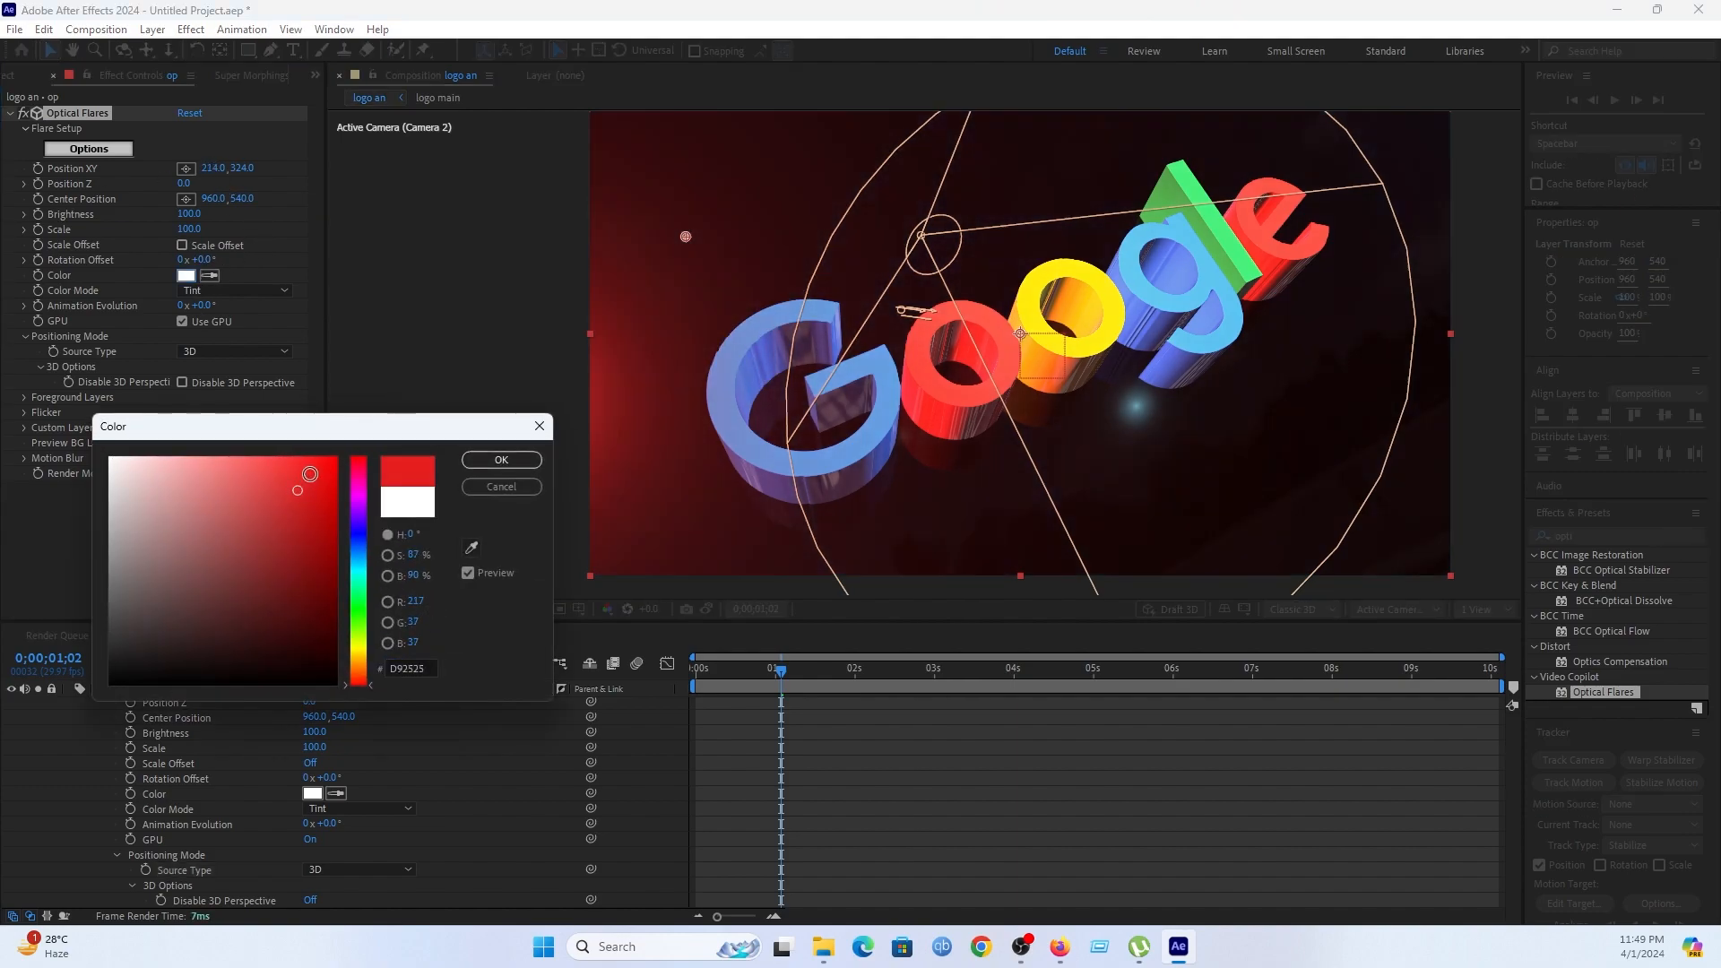
mouse_move(312, 456)
mouse_down()
mouse_move(219, 422)
mouse_move(189, 431)
mouse_move(207, 434)
mouse_up()
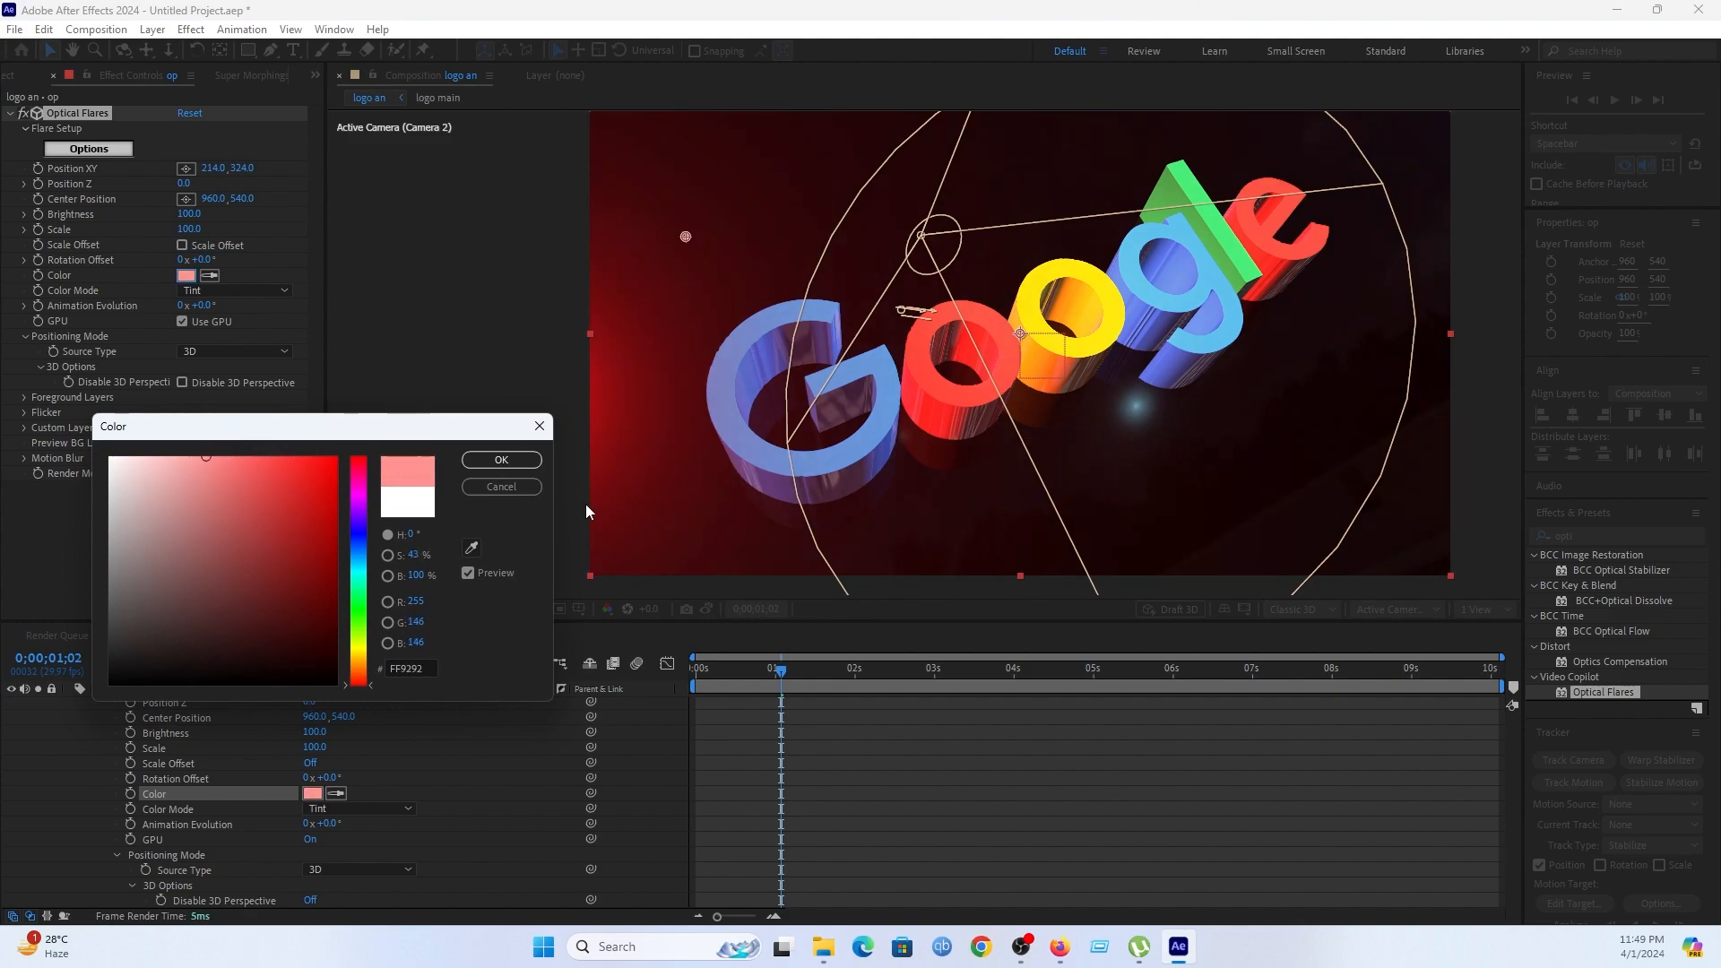
click(522, 465)
click(182, 215)
text(0)
key(Return)
drag(183, 215, 186, 215)
At 0;00;03;24, move the flare to -12, 526 and set its brightness to 70 and scale to 130.
scroll(97, 812, up, 3)
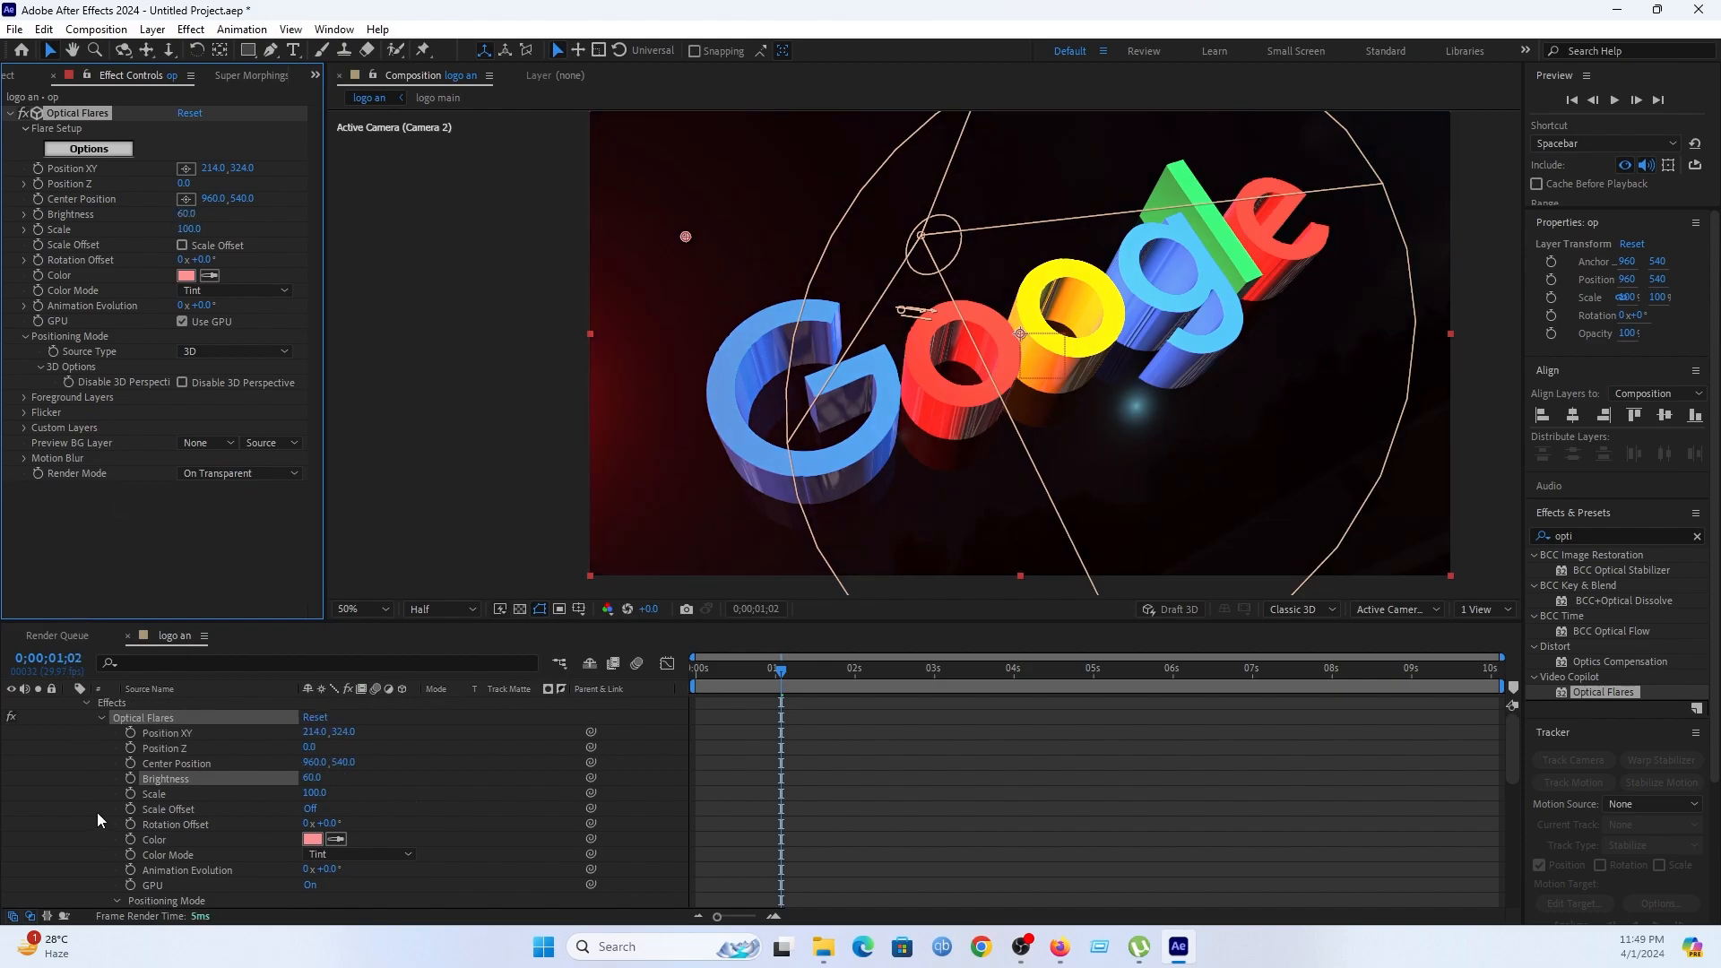
click(71, 705)
drag(796, 675, 998, 708)
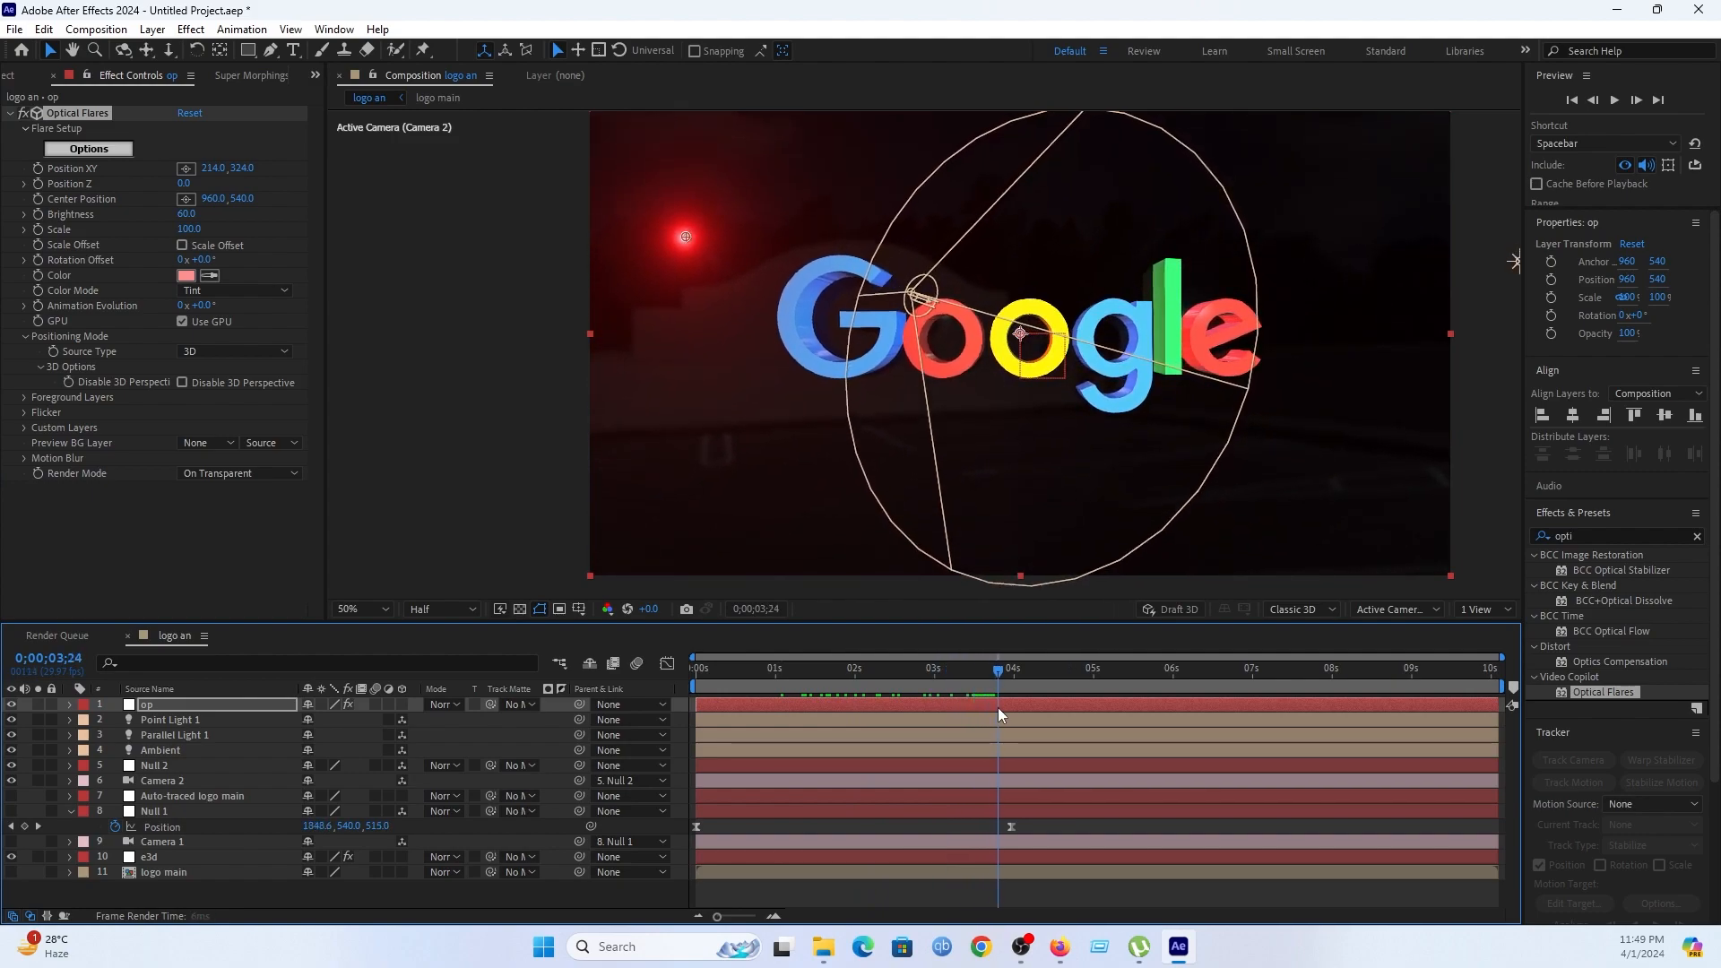
drag(686, 237, 585, 327)
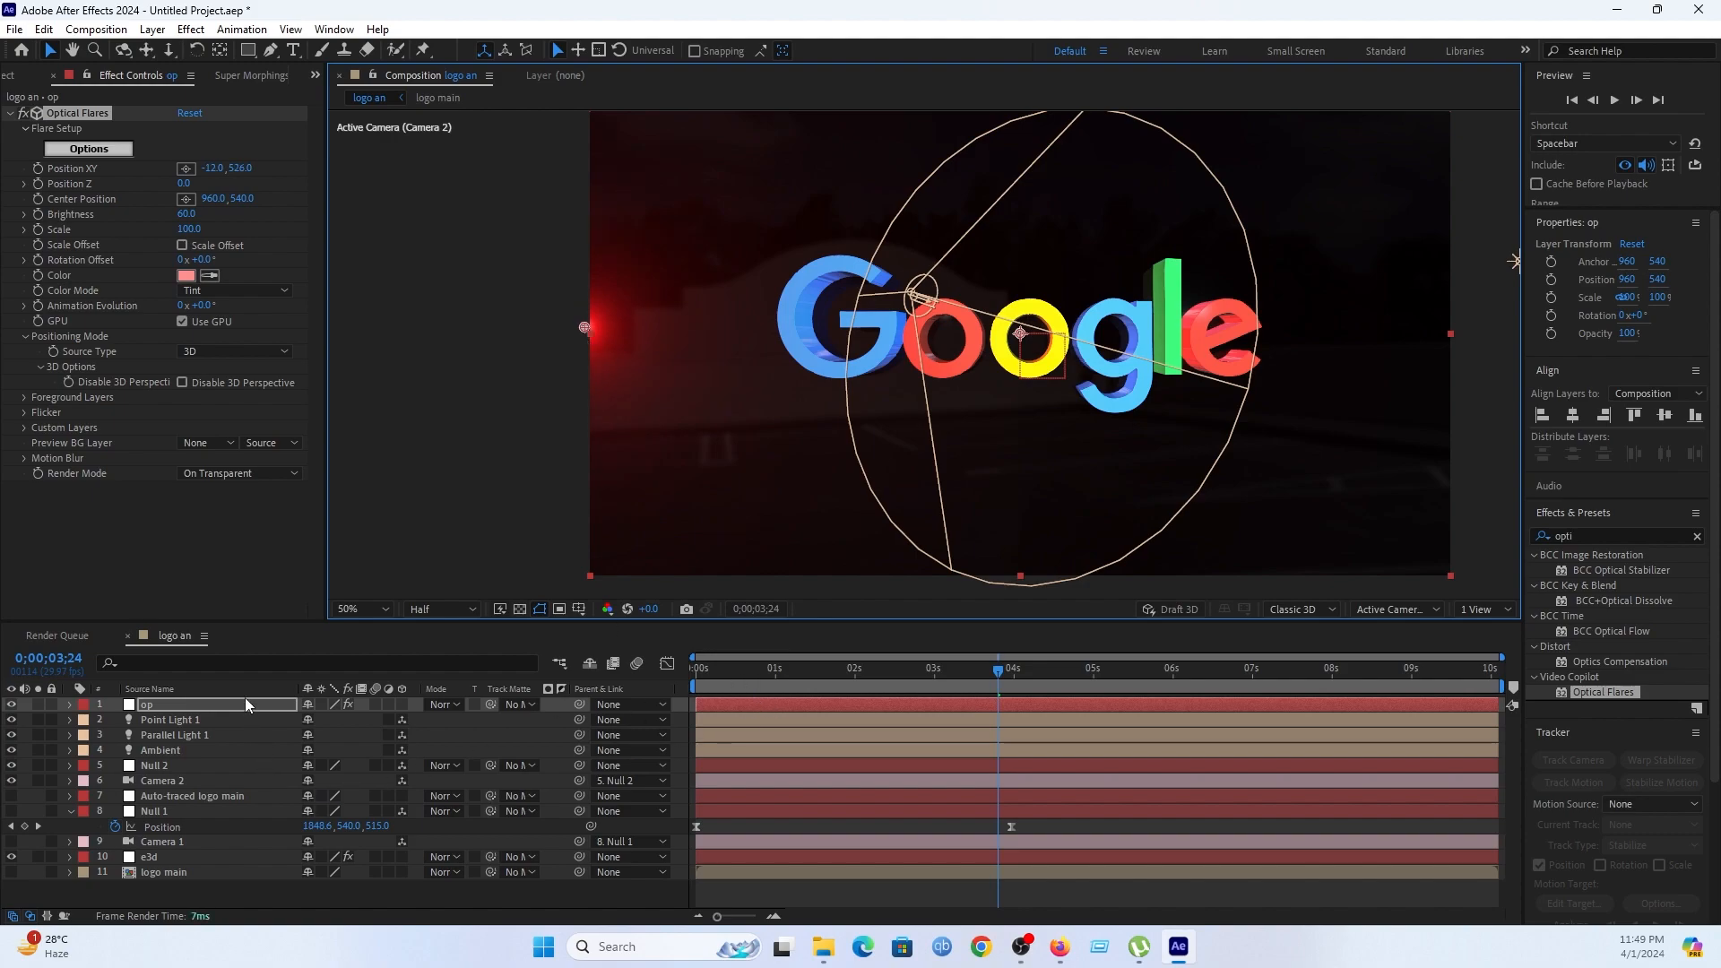
mouse_move(194, 219)
mouse_down()
mouse_move(215, 219)
mouse_move(190, 230)
mouse_up()
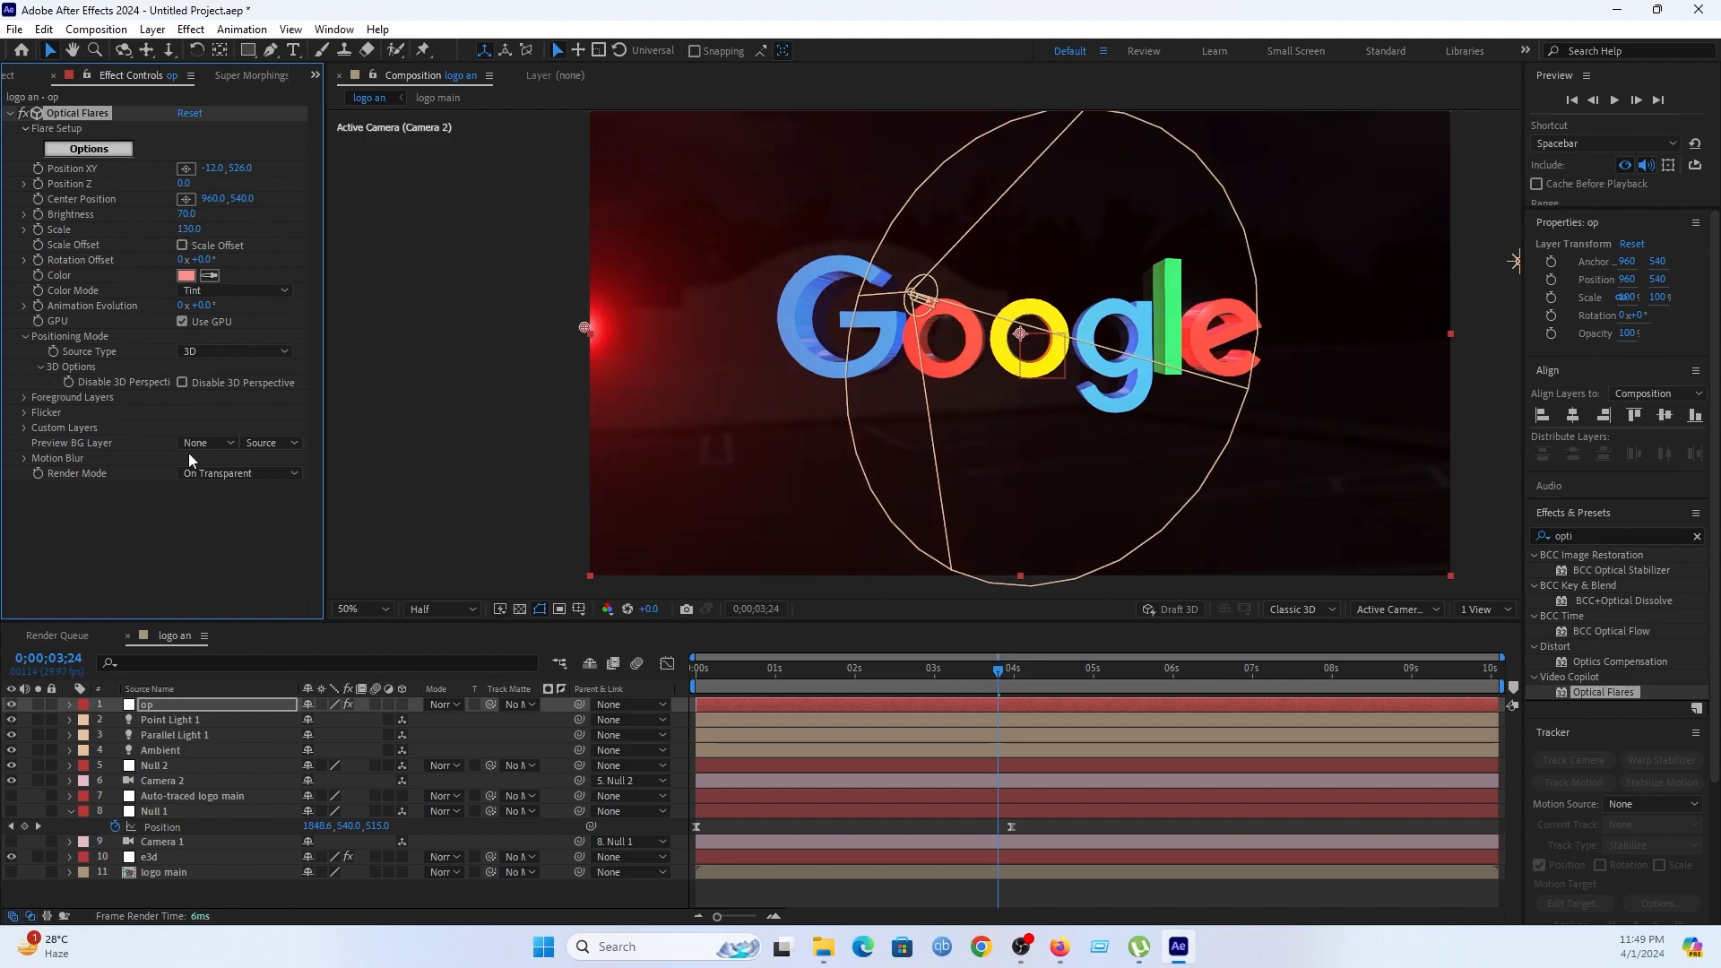
click(188, 708)
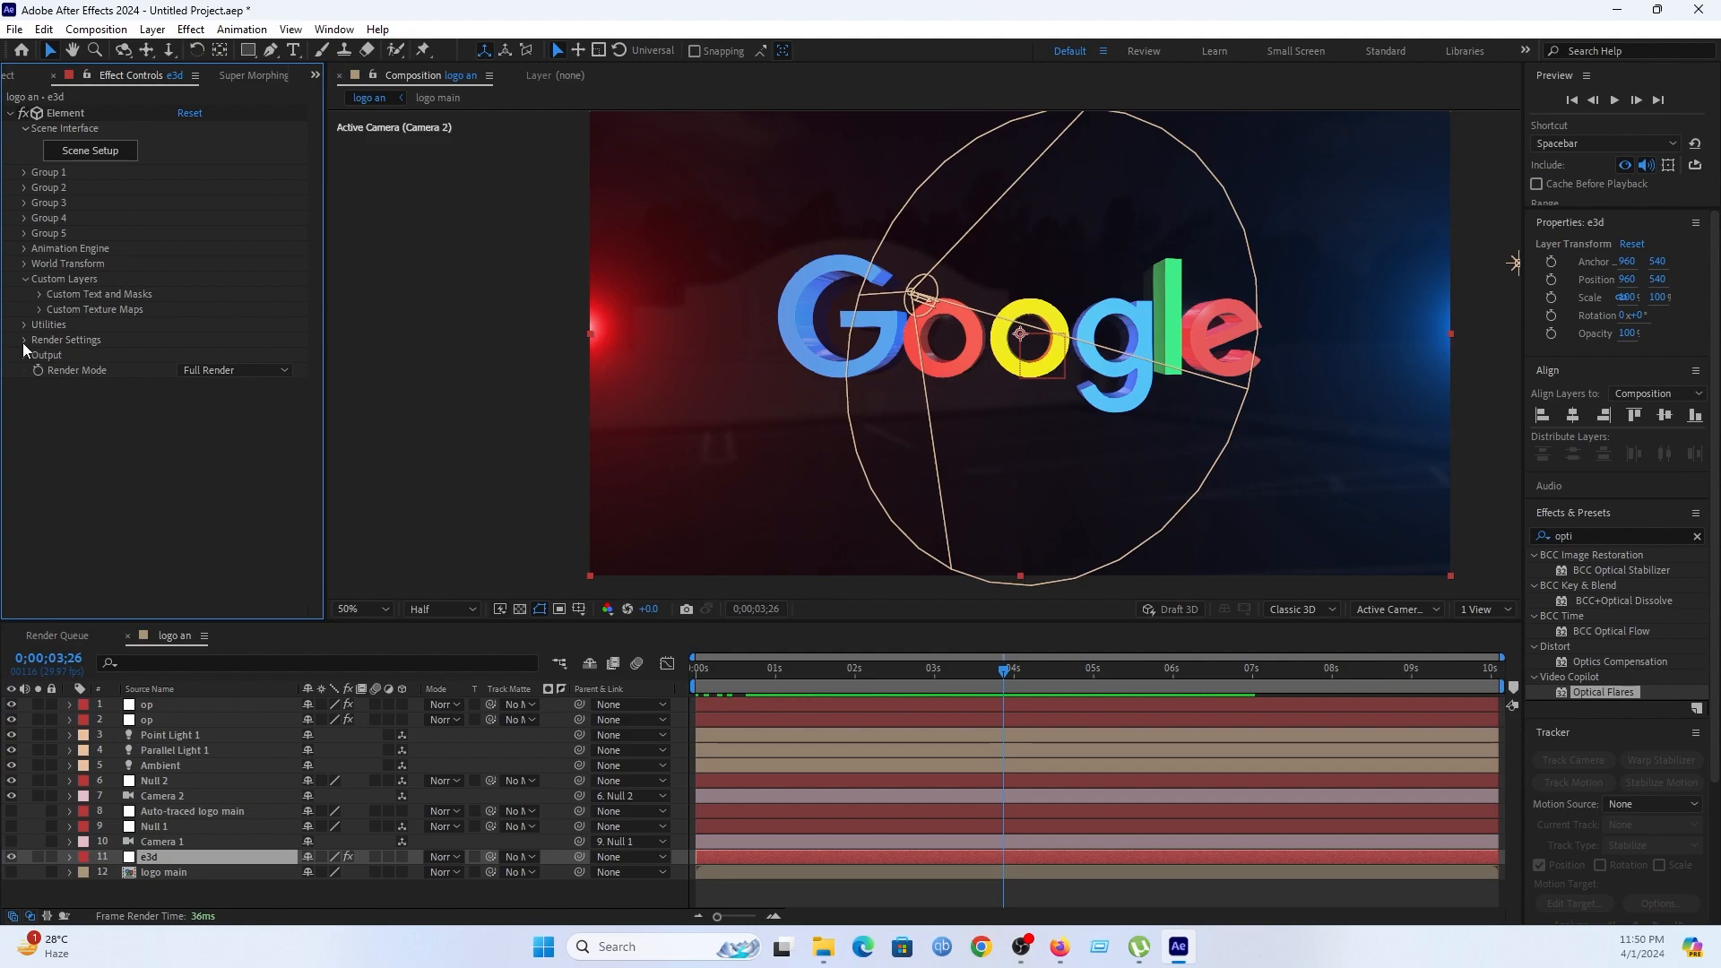
In the e3d layer's Element physical environment, set Exposure to 0.80 and Gamma to 1.40.
click(24, 341)
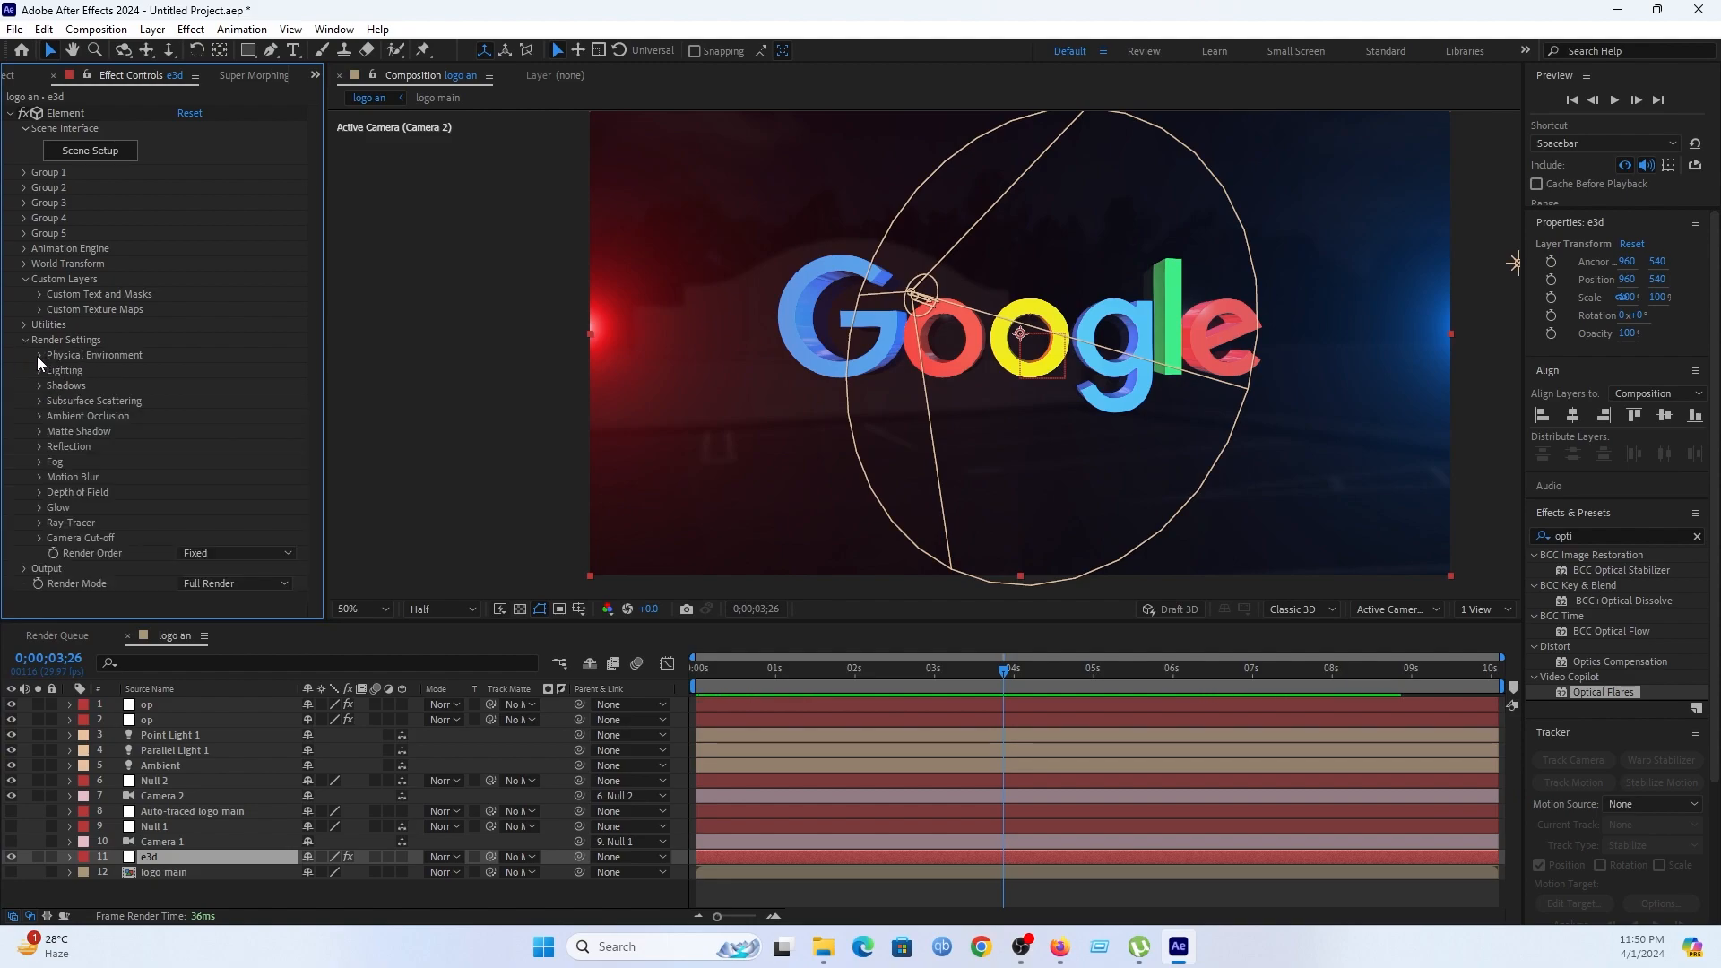
click(40, 356)
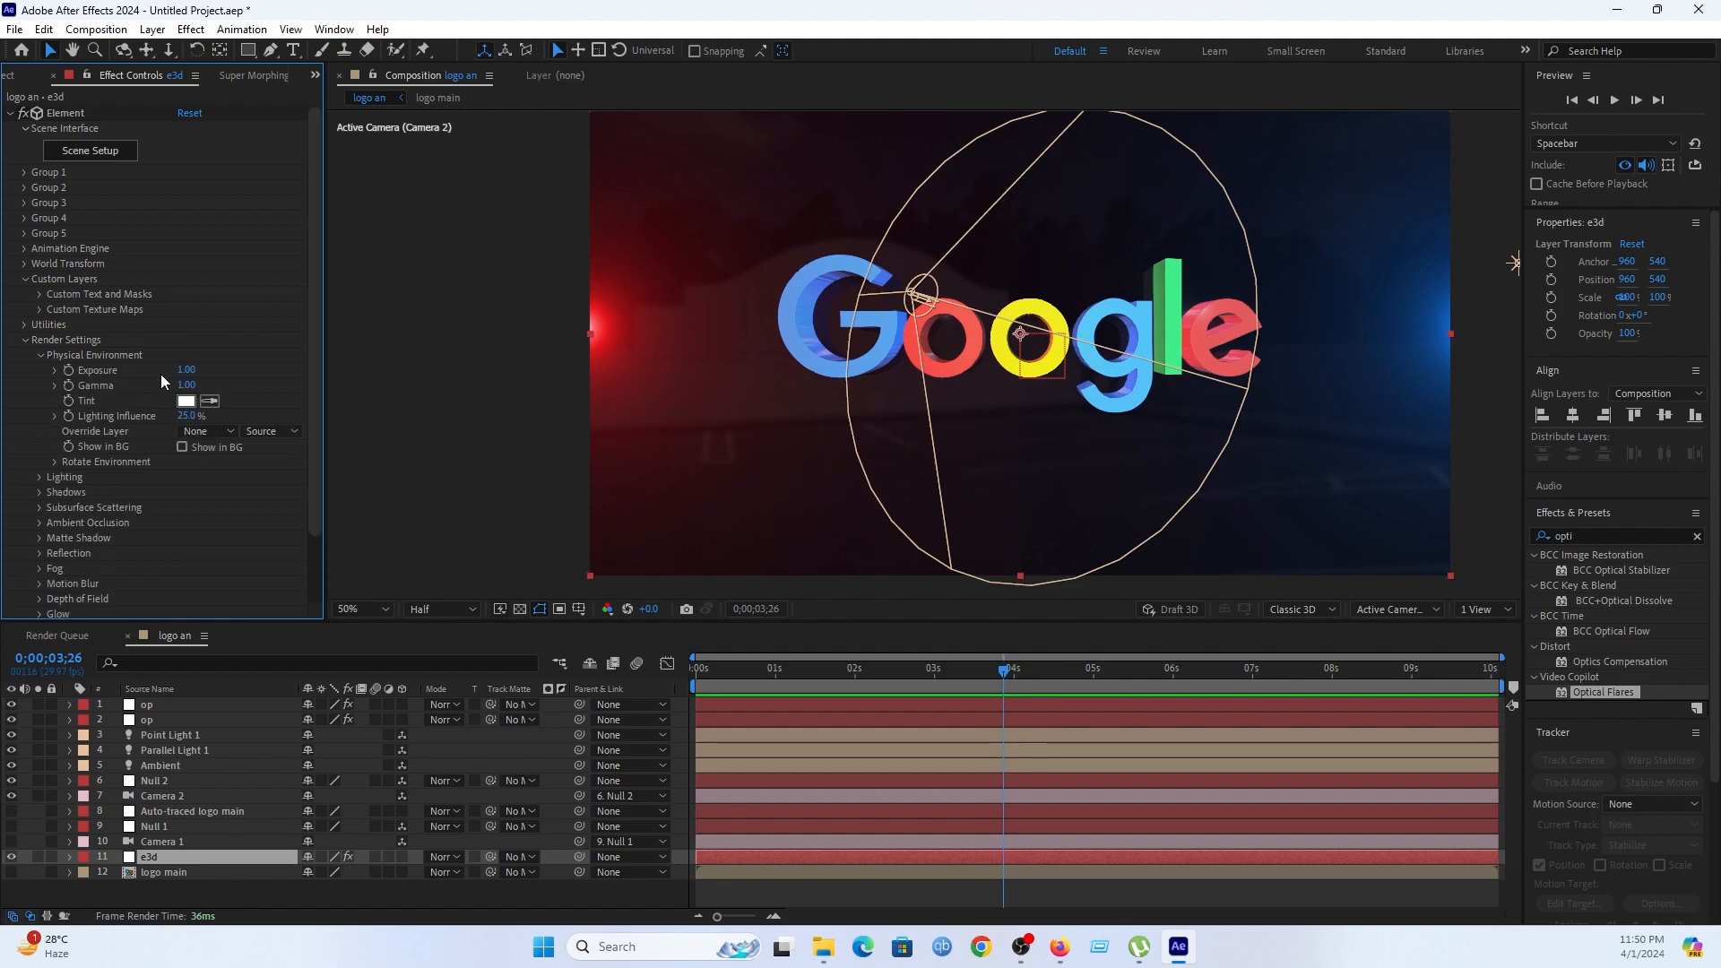
click(185, 371)
key(BackSpace)
key(Return)
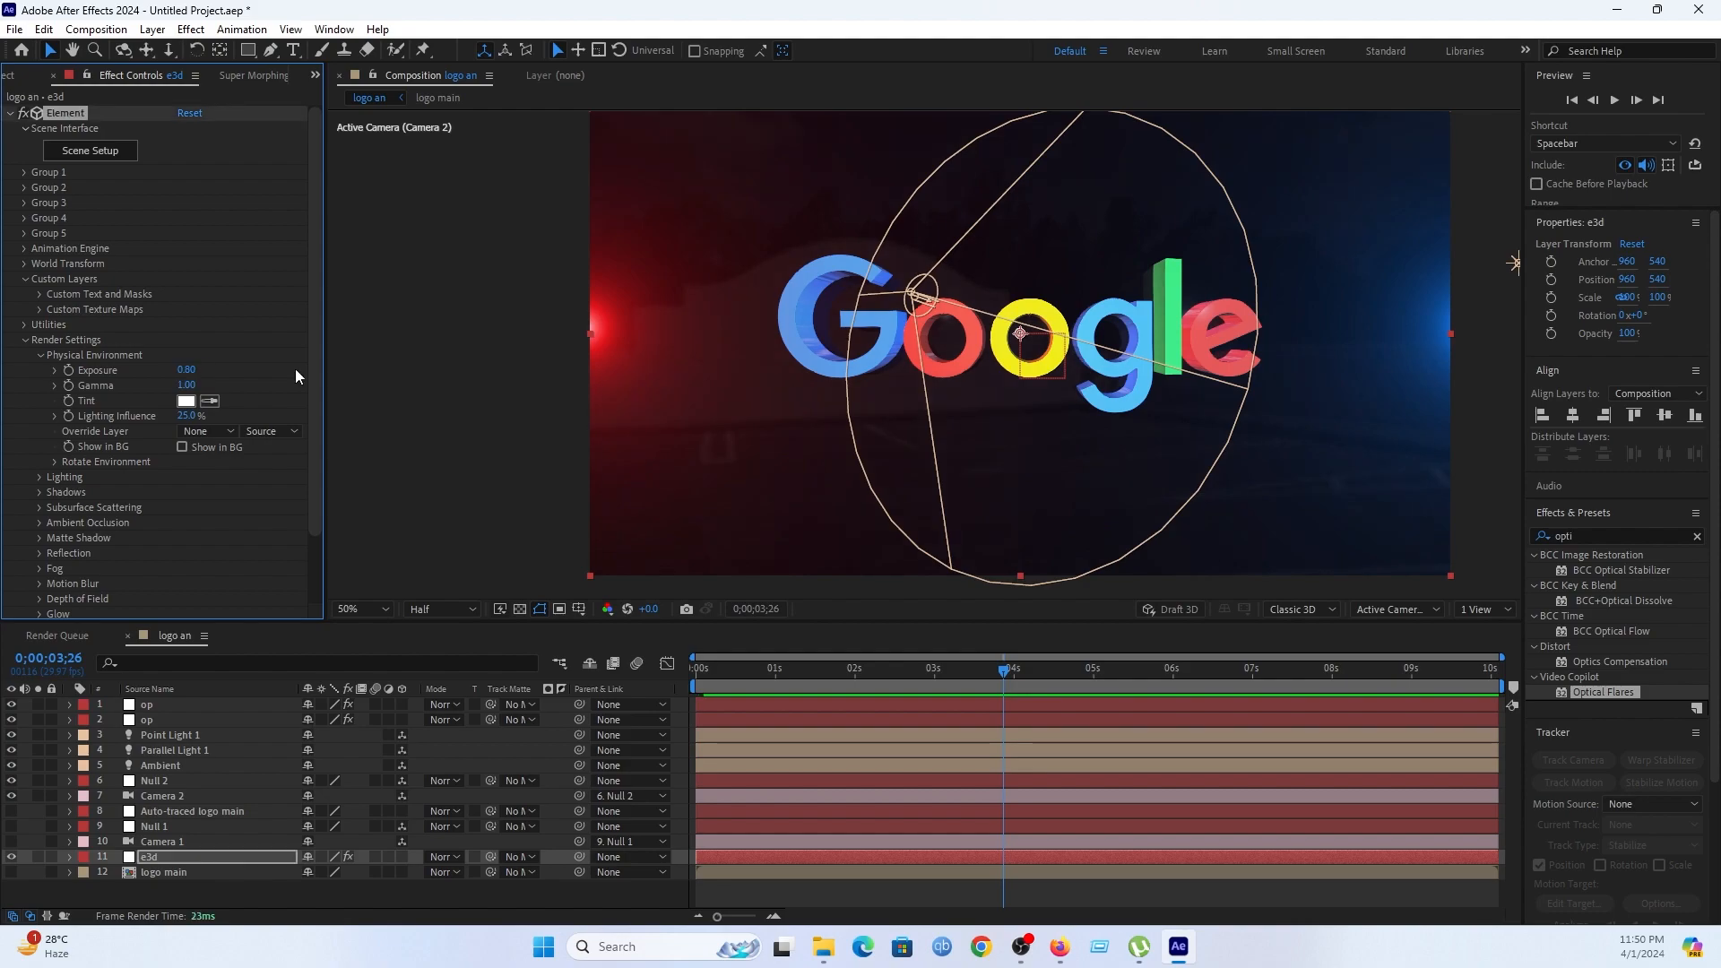
click(185, 385)
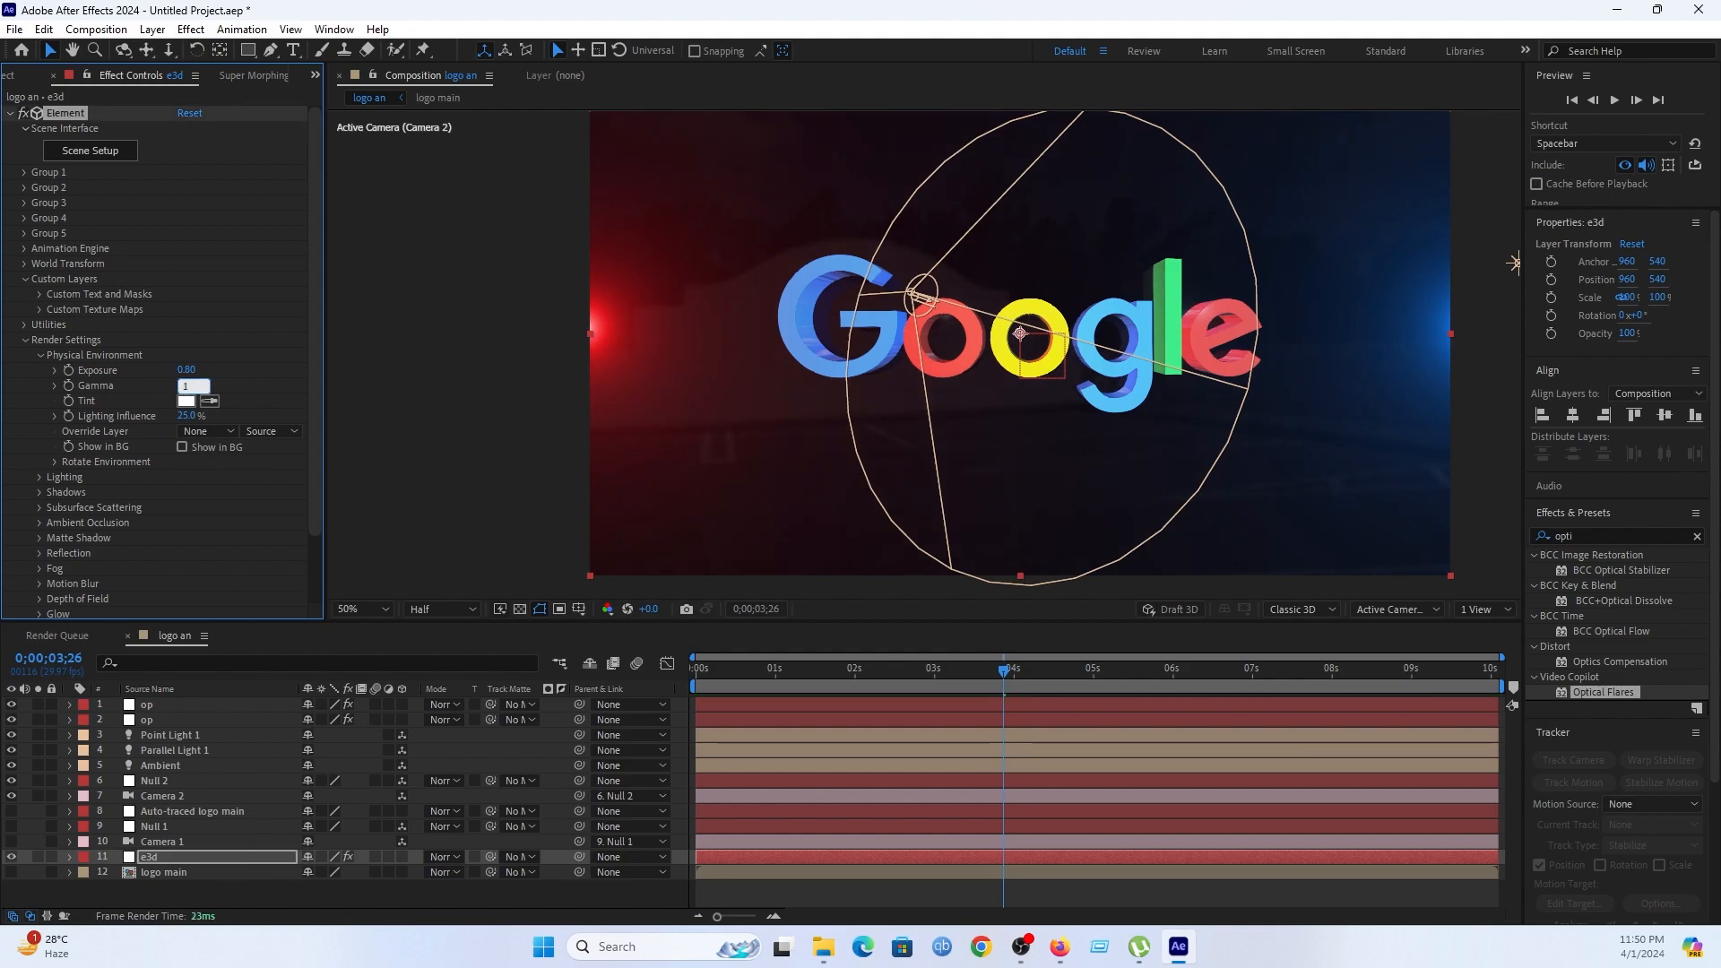
key(Return)
Rotate the Element environment to 170° around the Y axis.
click(56, 462)
click(204, 493)
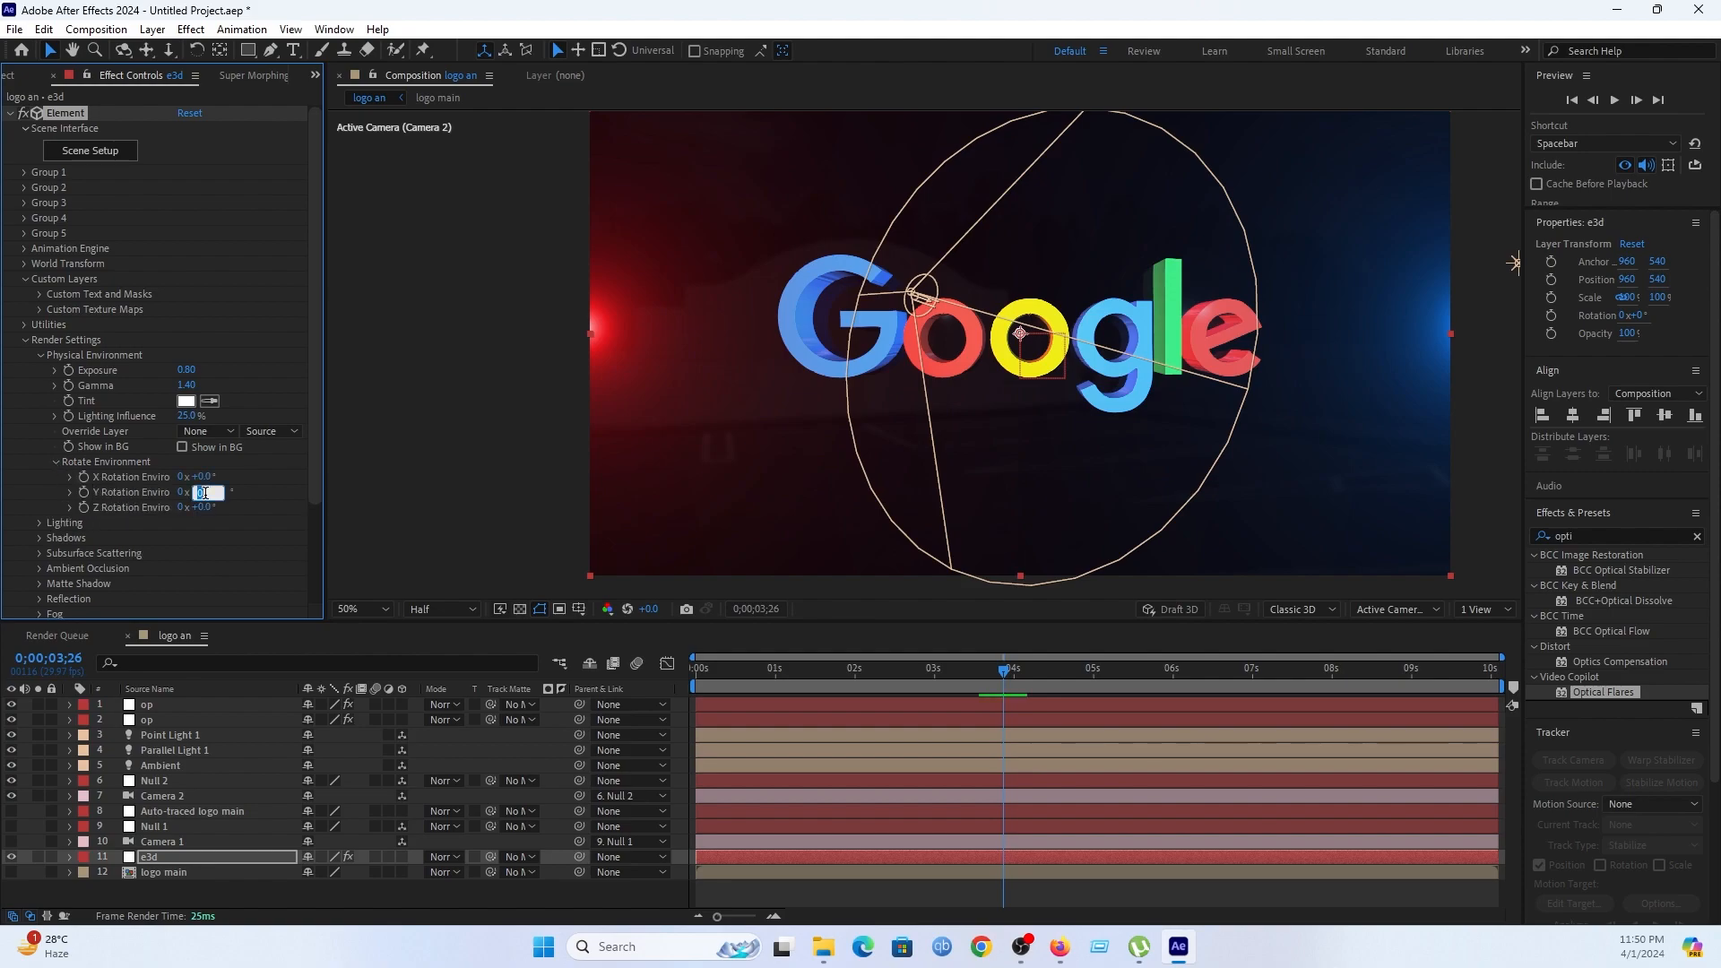
key(Return)
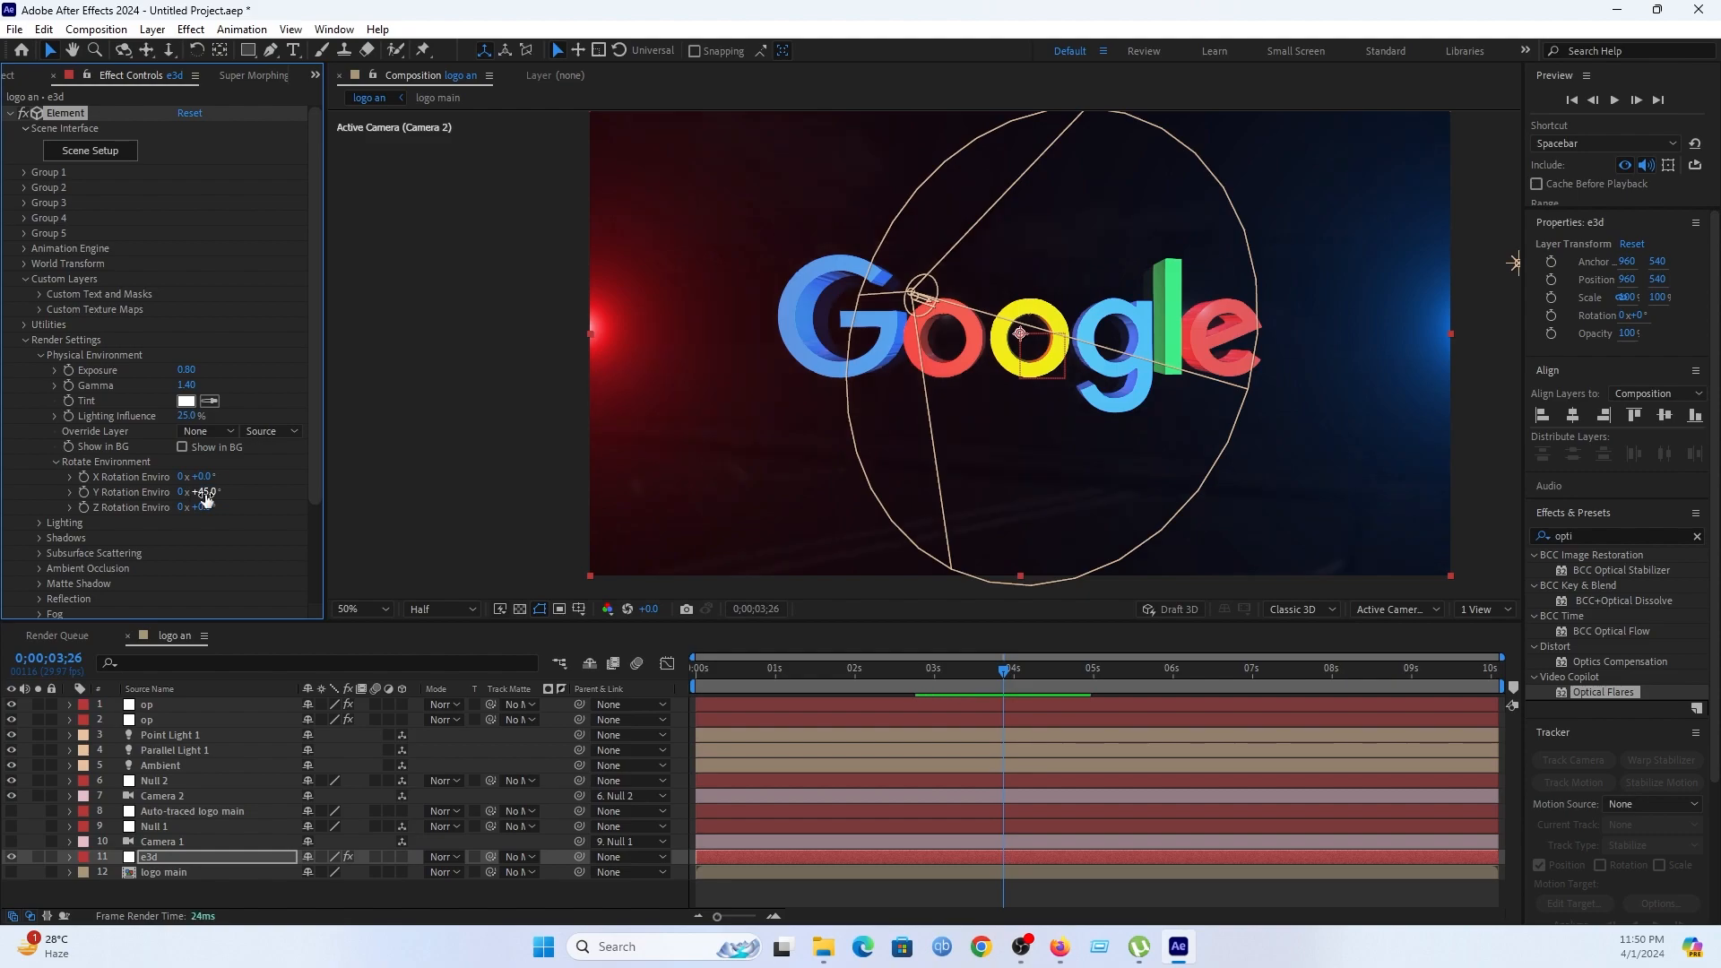
drag(204, 498, 336, 513)
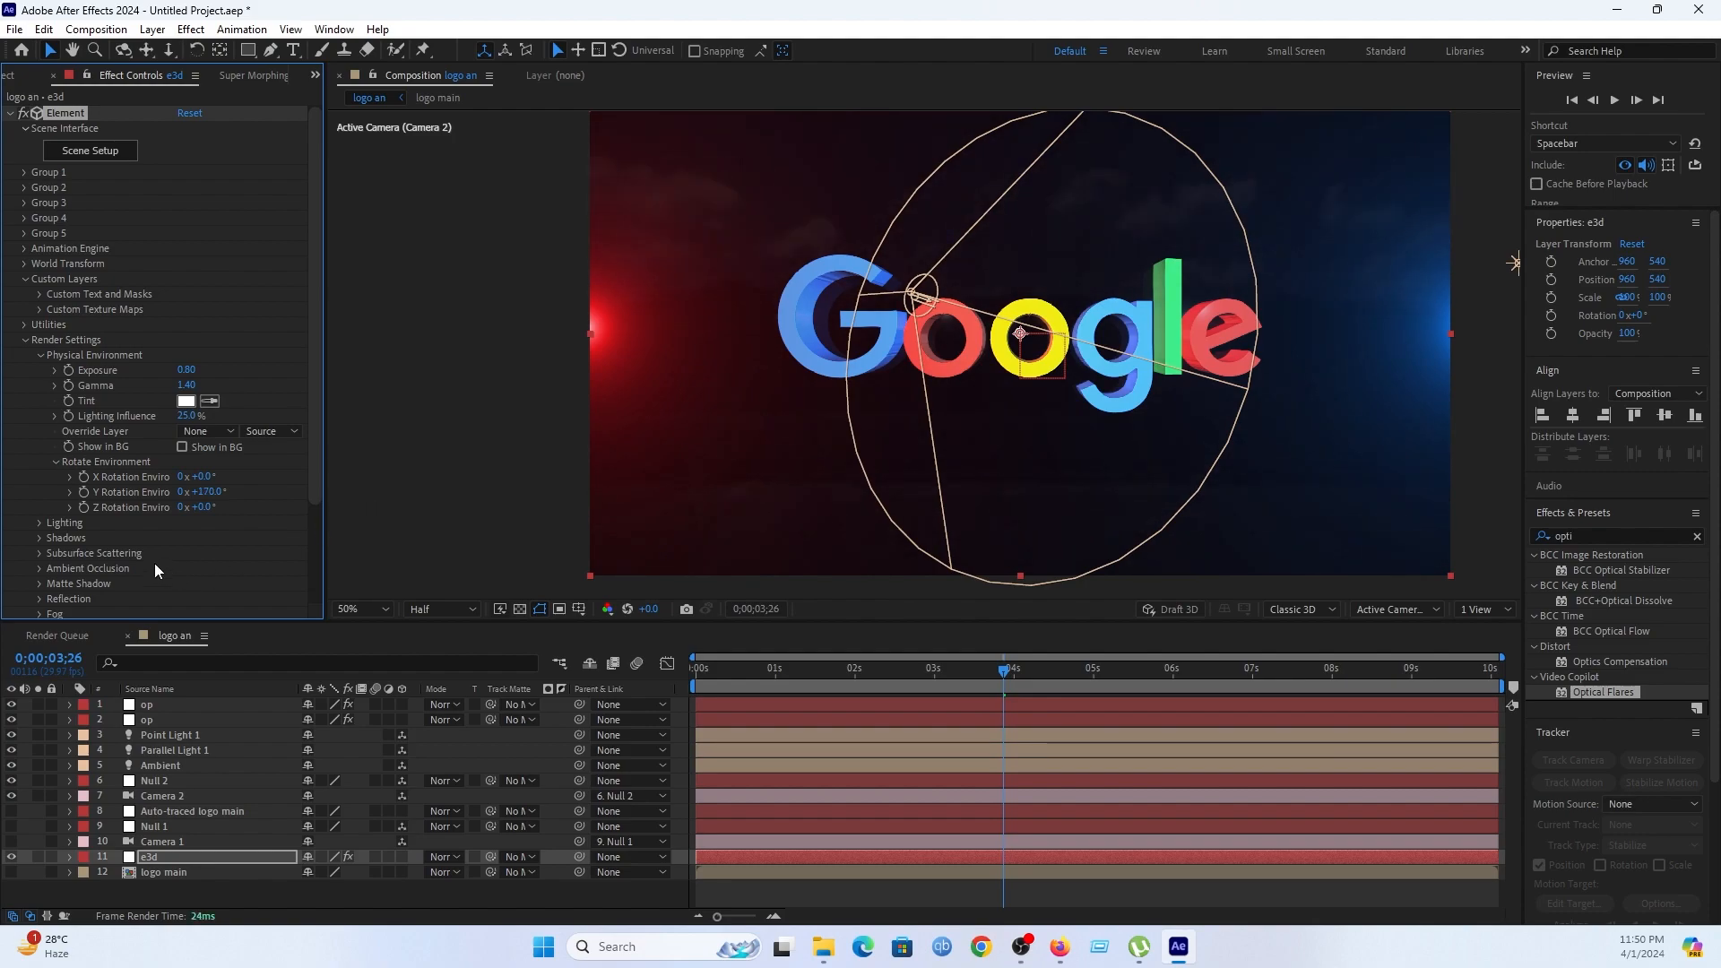
Try the Cinema preset for Element's added lighting, then choose the 360 preset.
click(41, 524)
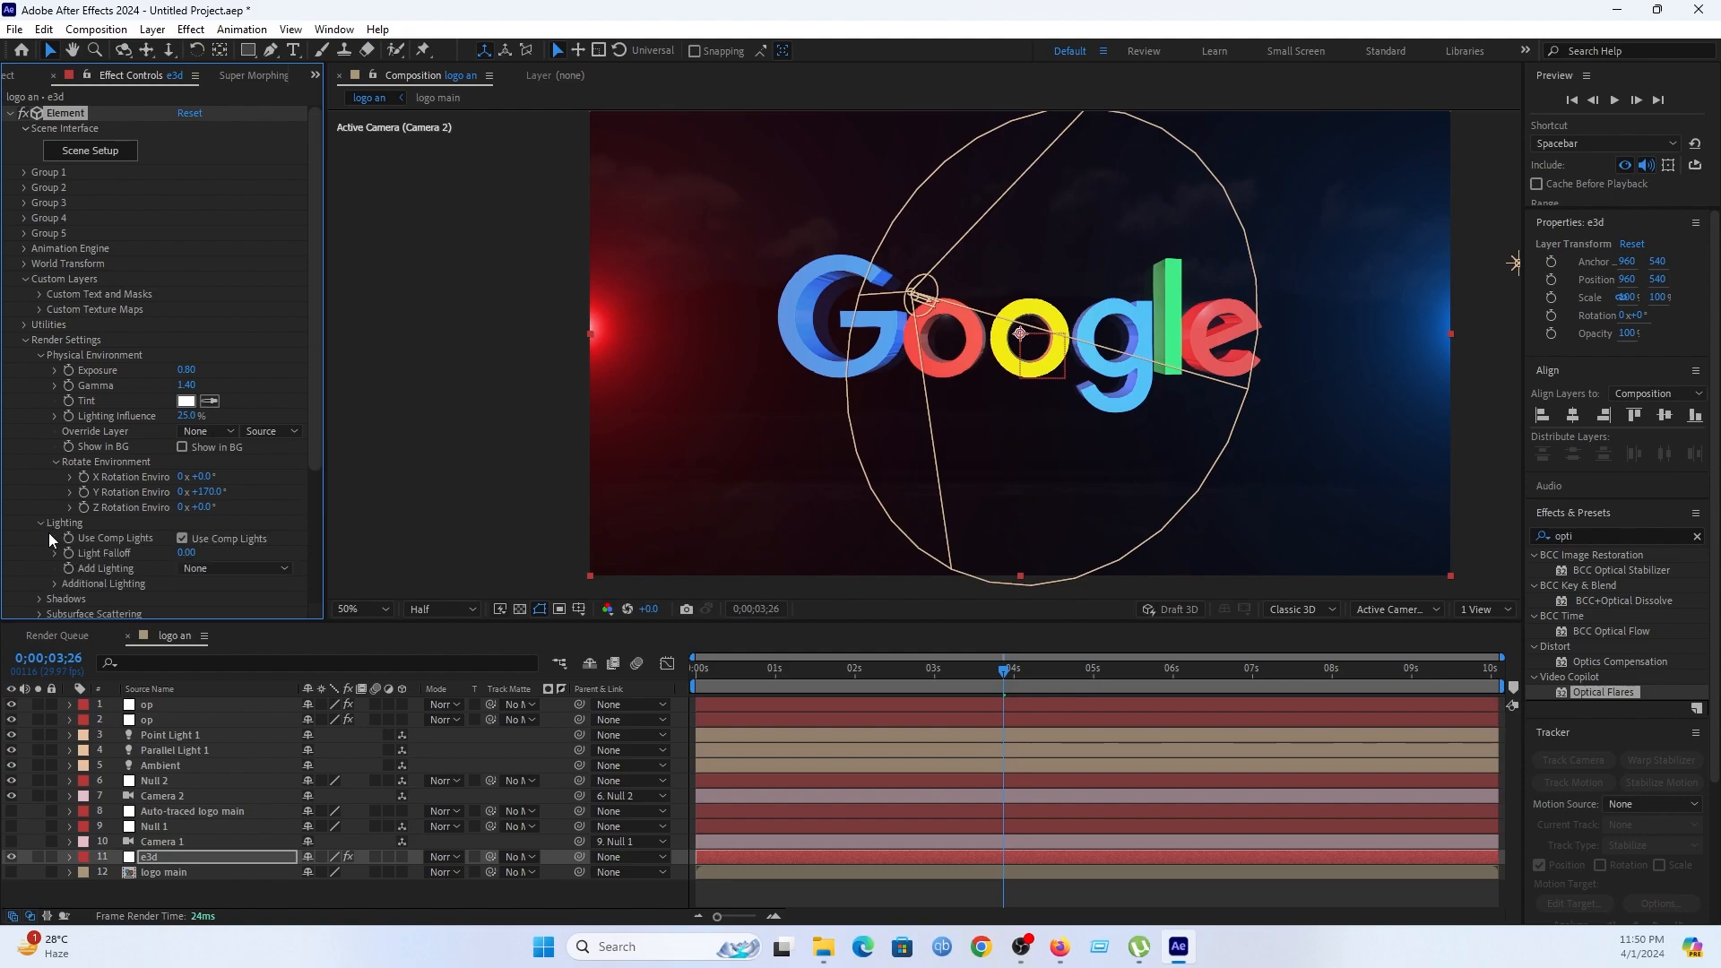
scroll(64, 554, down, 1)
click(183, 499)
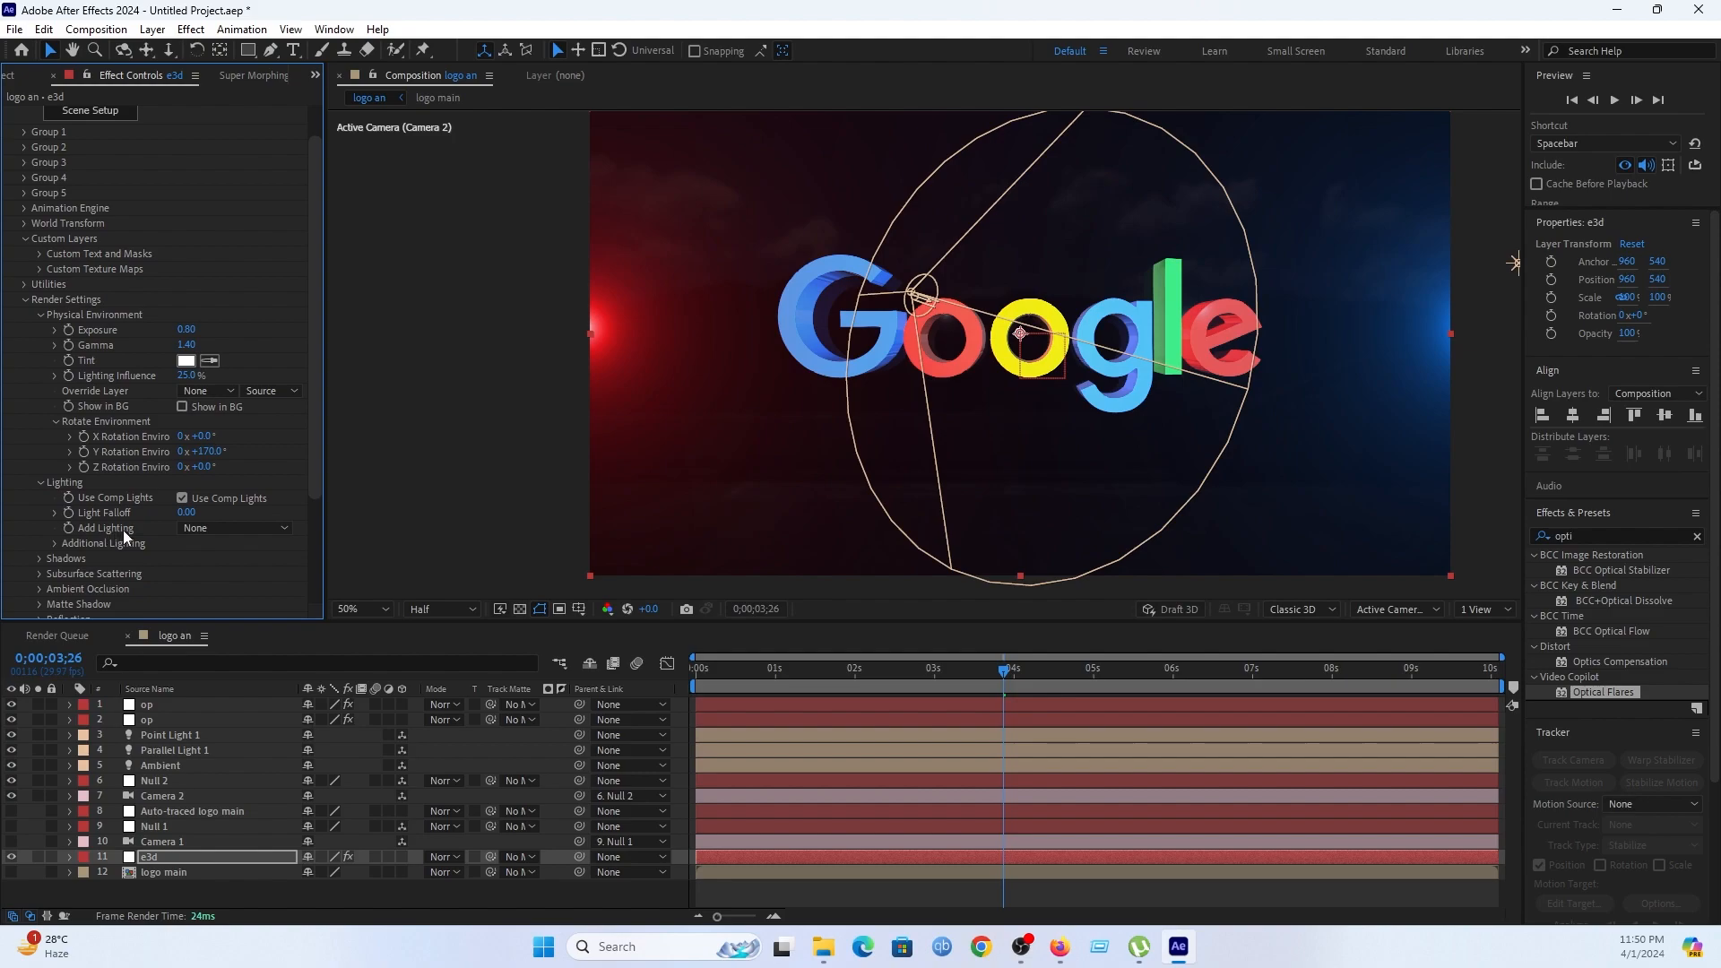
click(200, 531)
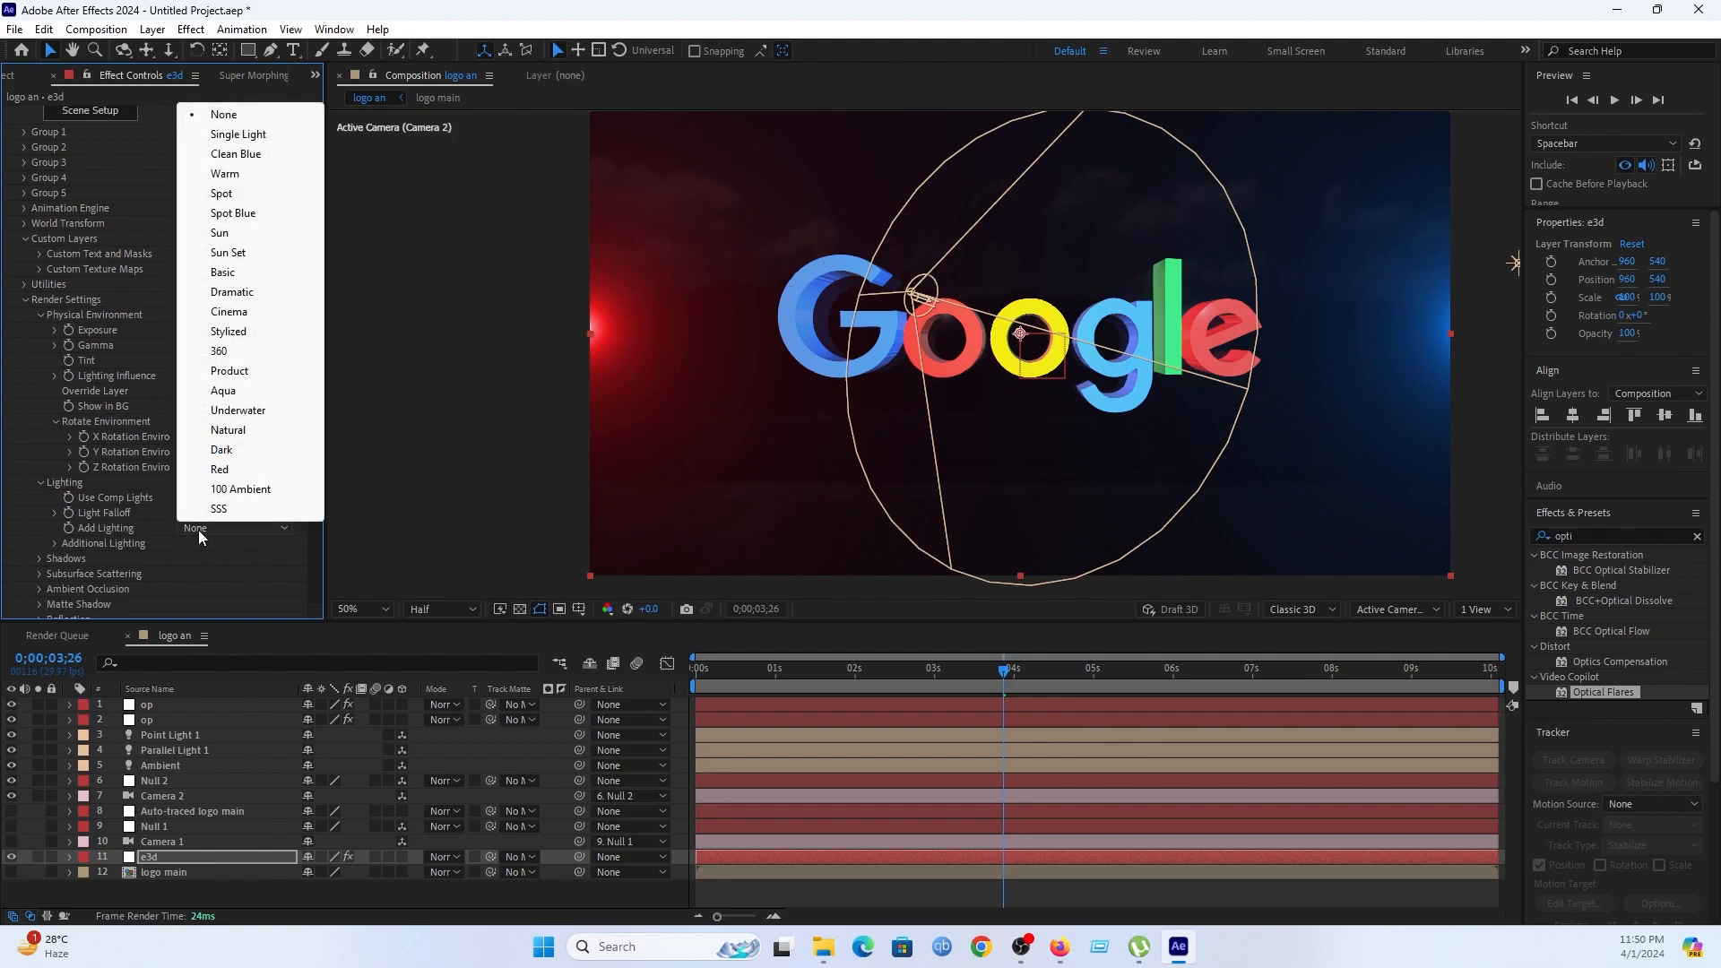
click(235, 312)
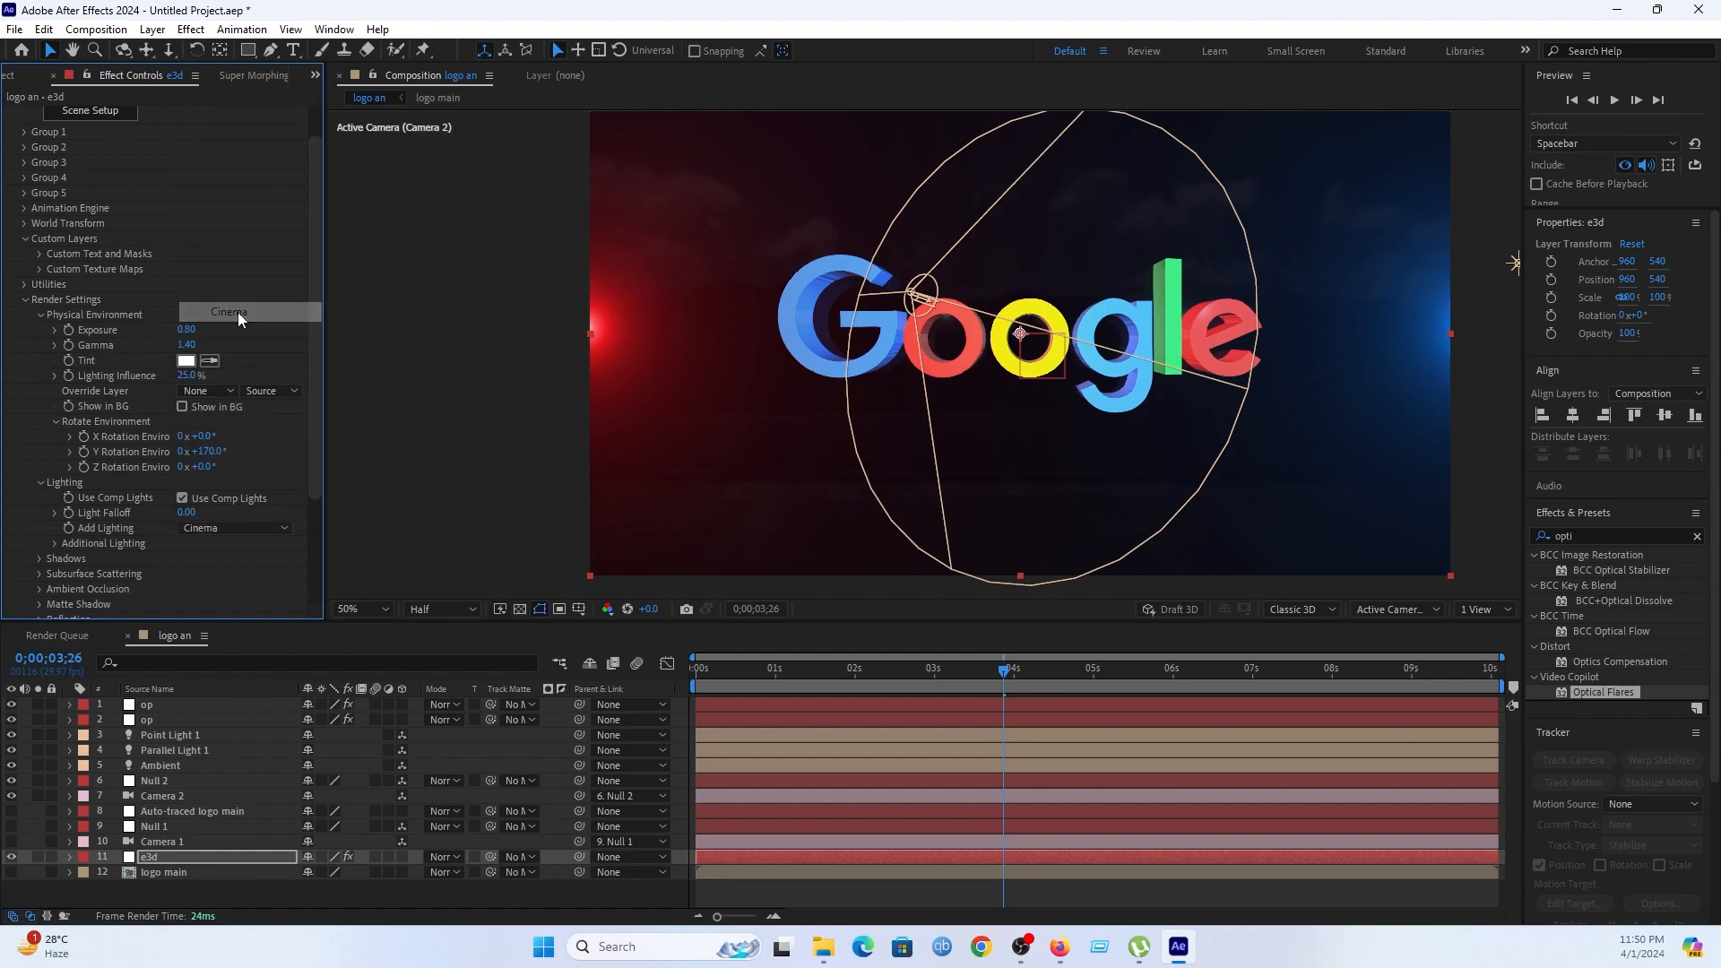
click(203, 528)
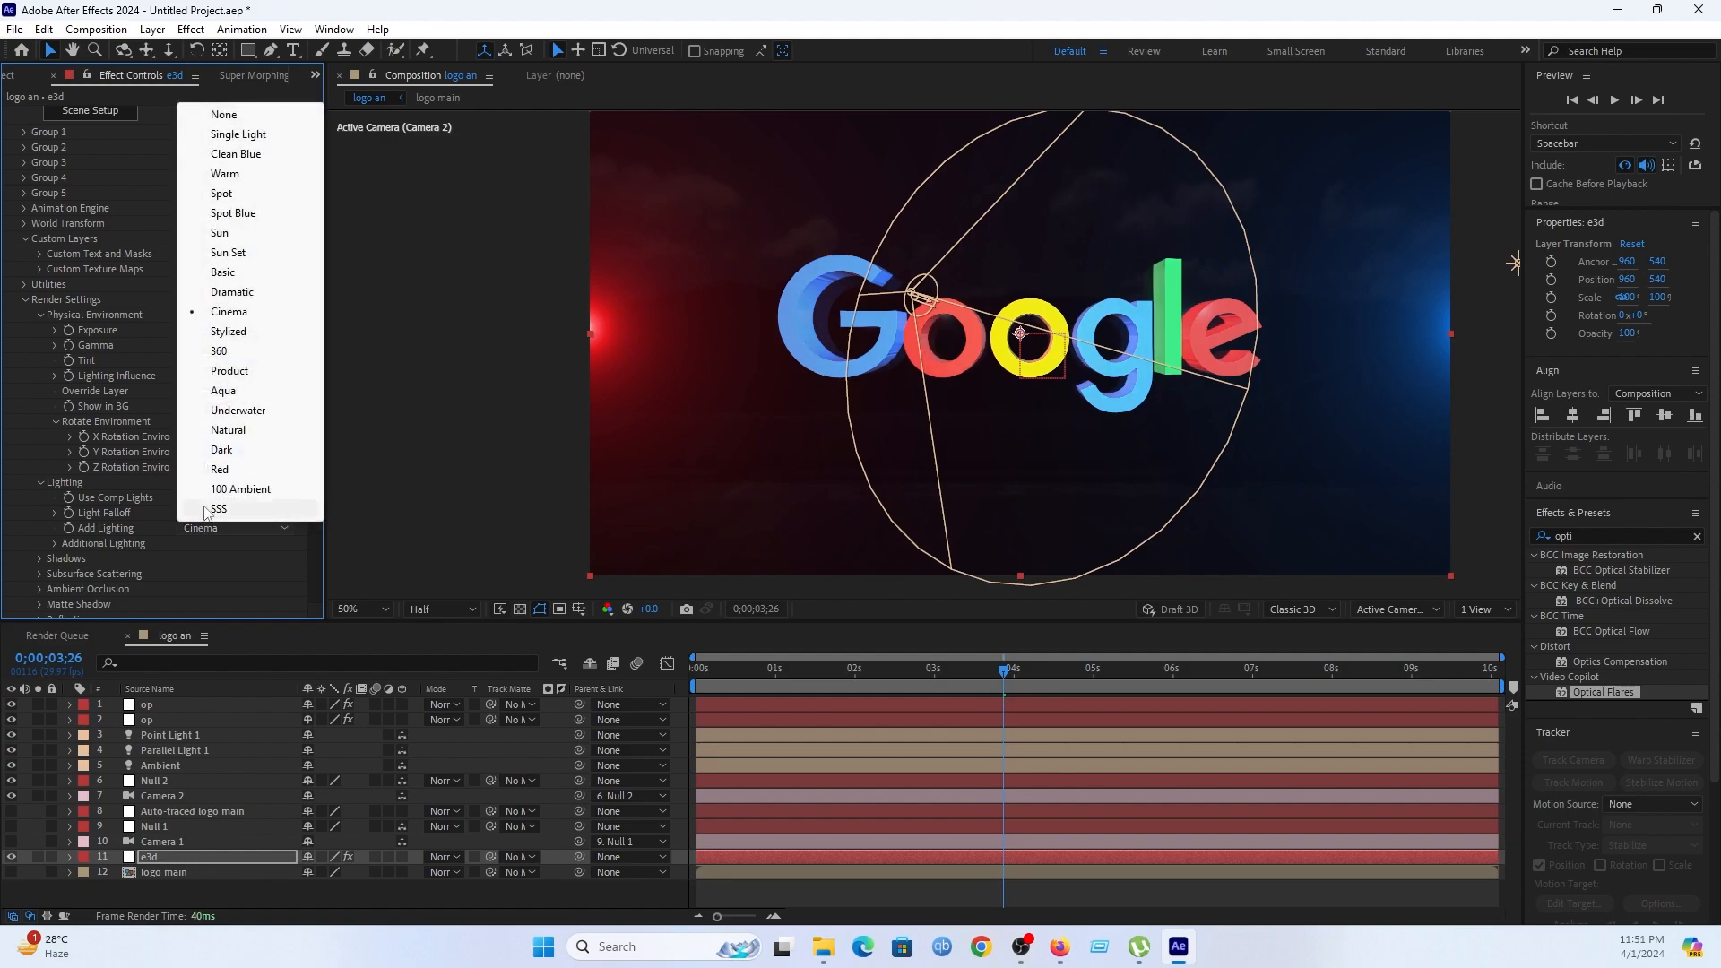
click(237, 352)
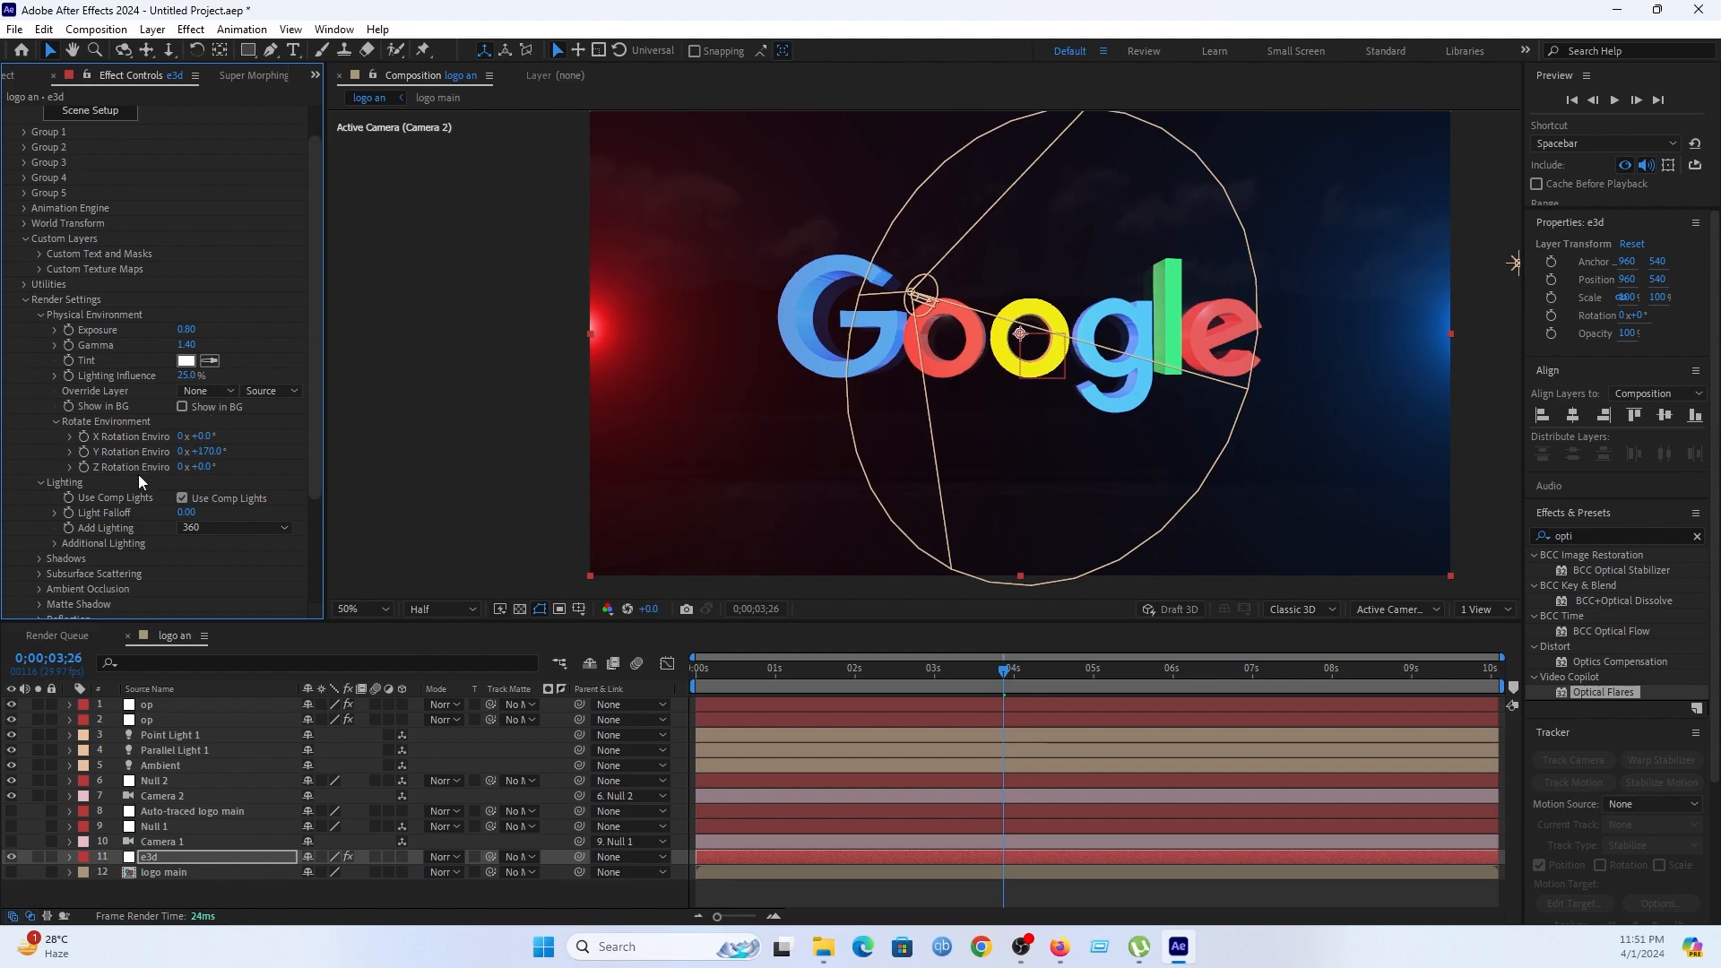
Turn on ambient occlusion in the Element render settings of the e3d layer.
scroll(88, 556, down, 2)
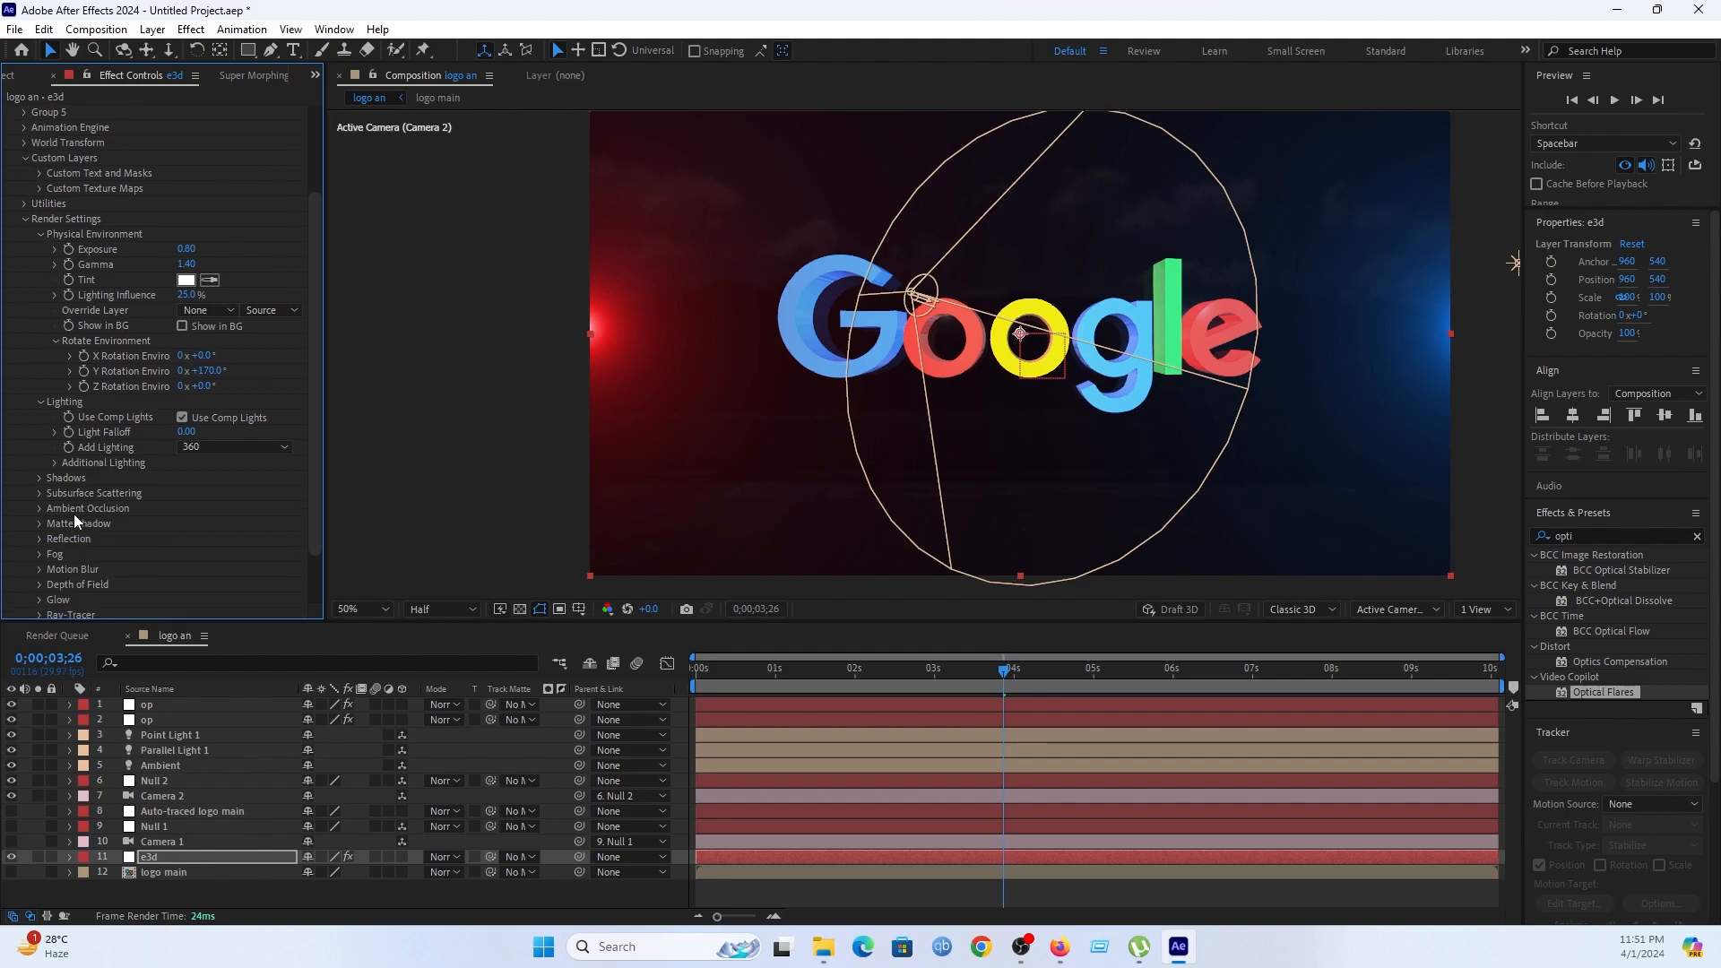
click(55, 463)
click(55, 464)
click(45, 478)
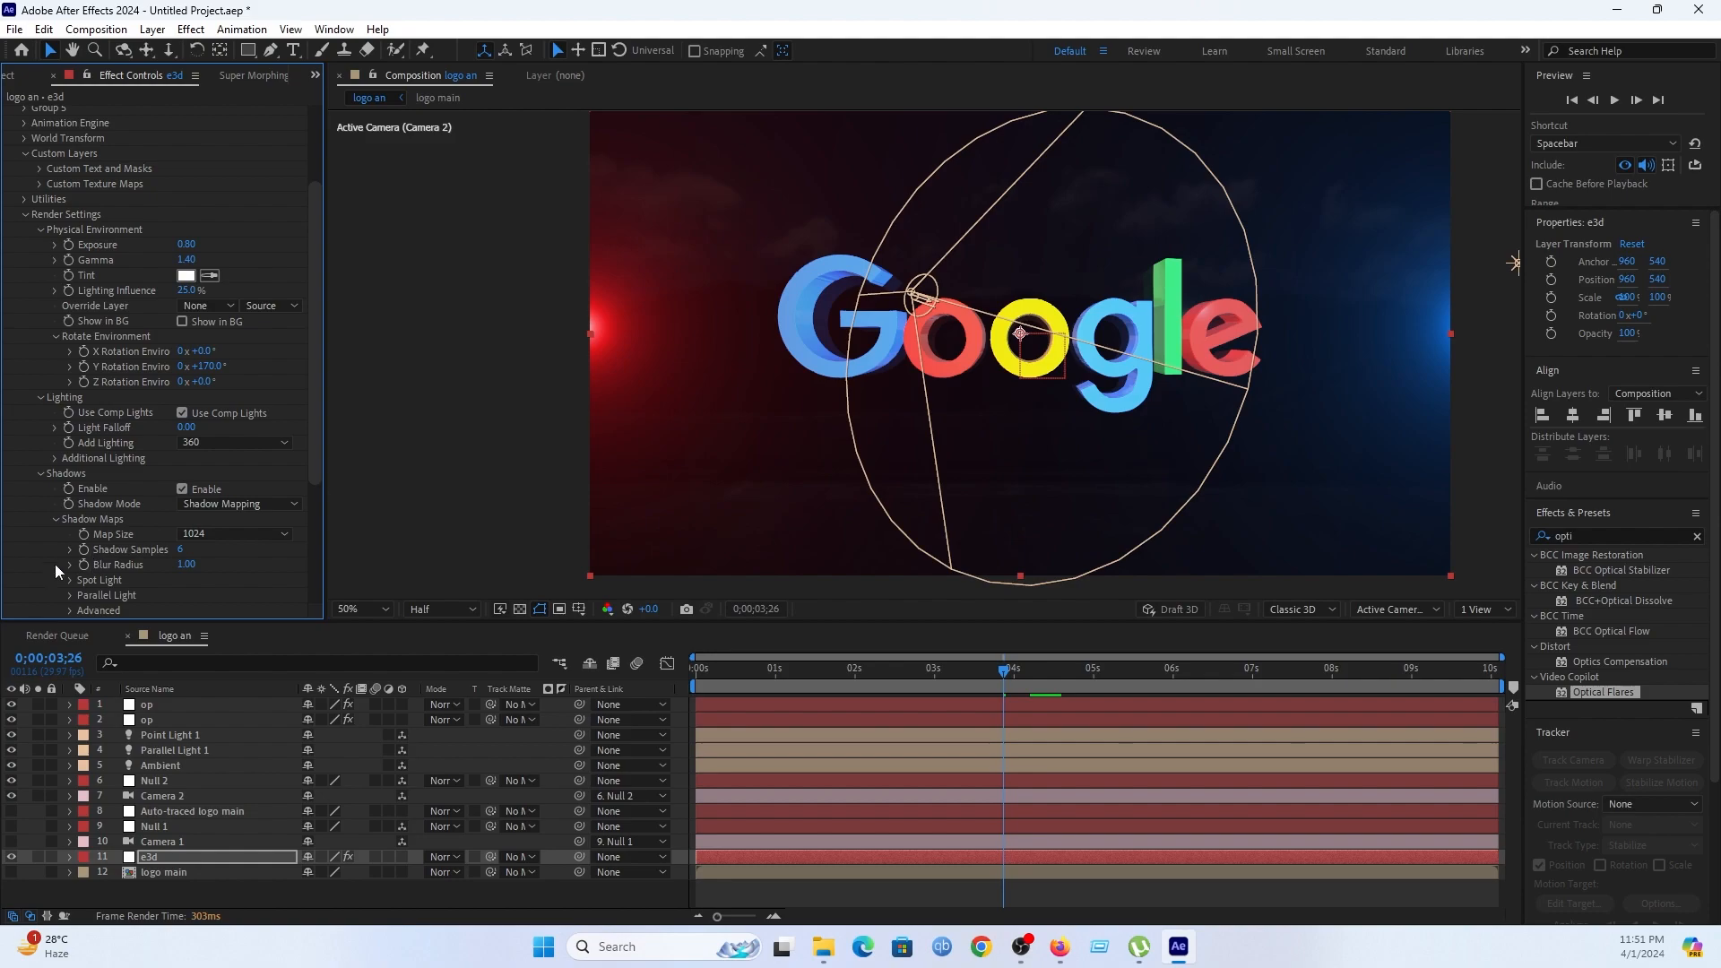
scroll(71, 566, down, 5)
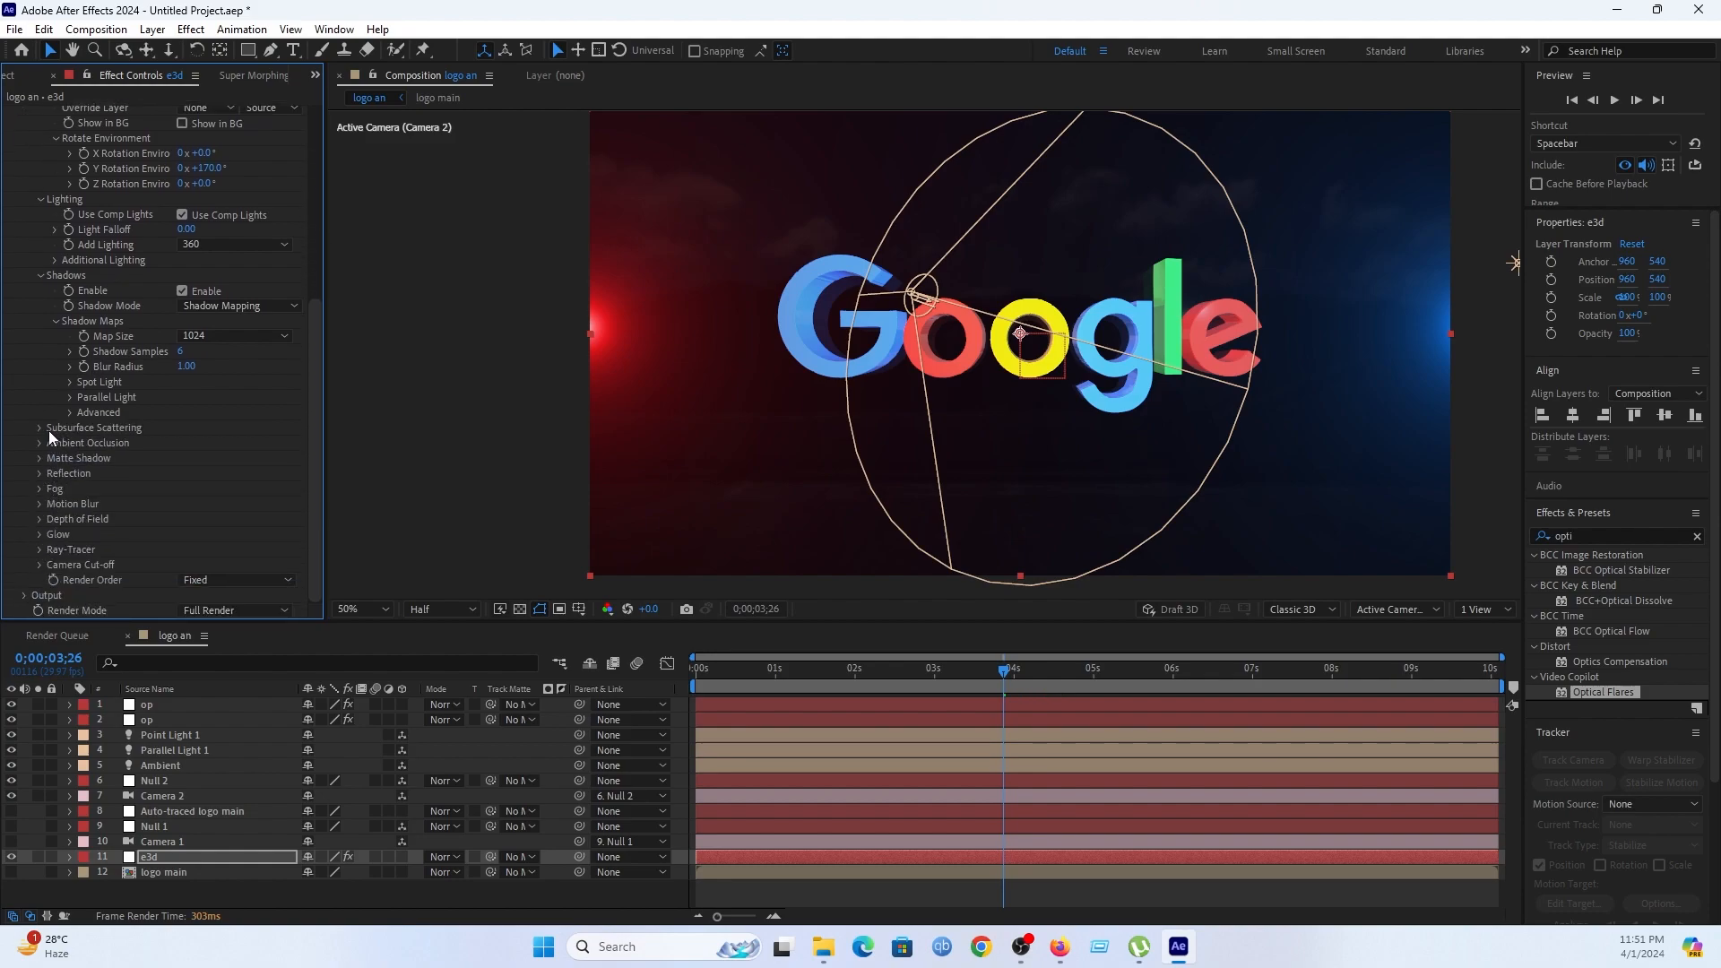
click(40, 429)
click(40, 428)
click(40, 443)
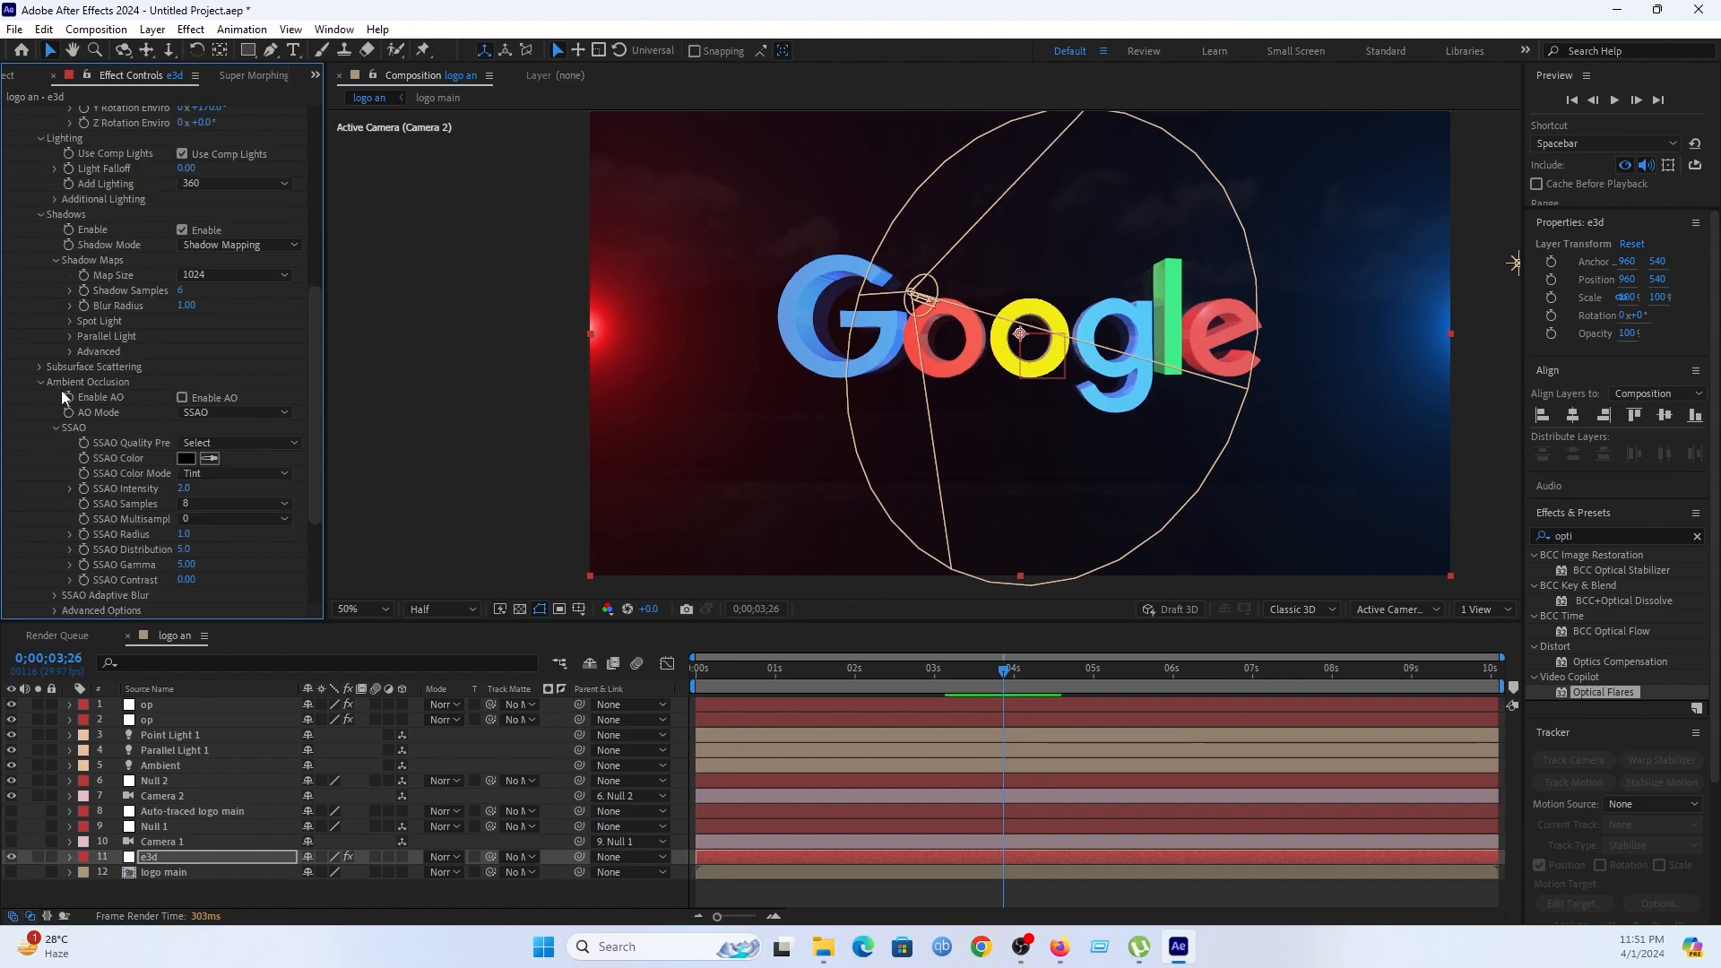
click(182, 398)
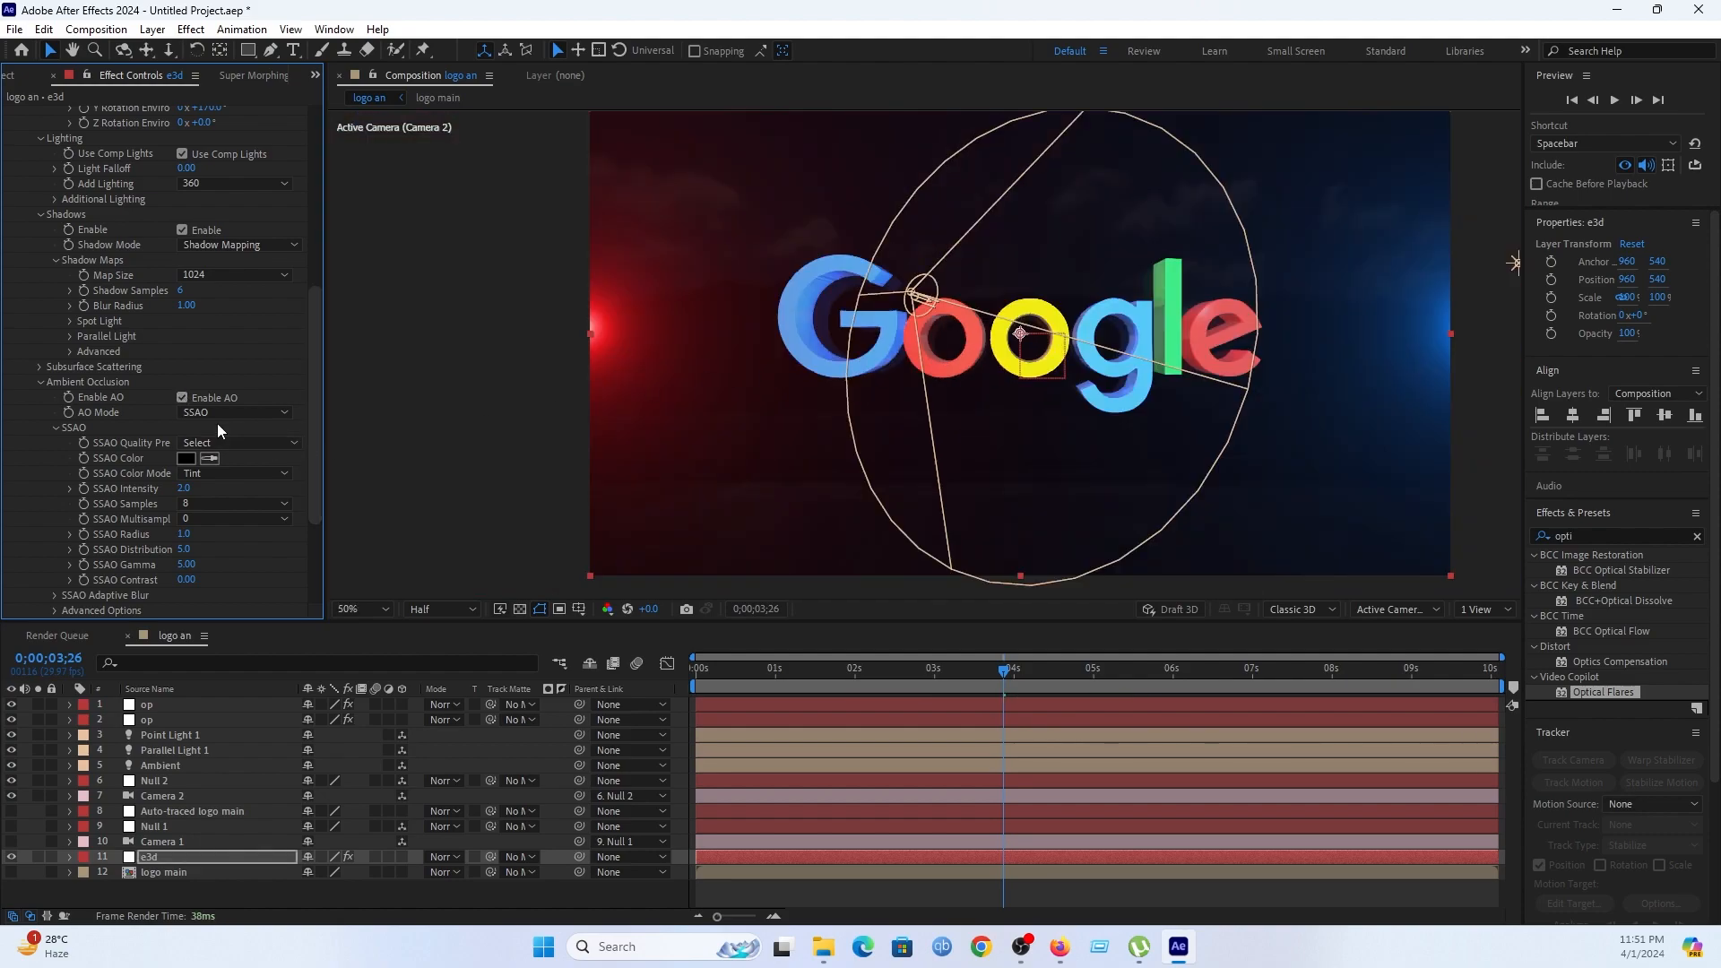
Set the composition preview to Full resolution and compare the logo with ambient occlusion off and on, leaving it enabled in SSAO mode.
click(441, 609)
click(430, 655)
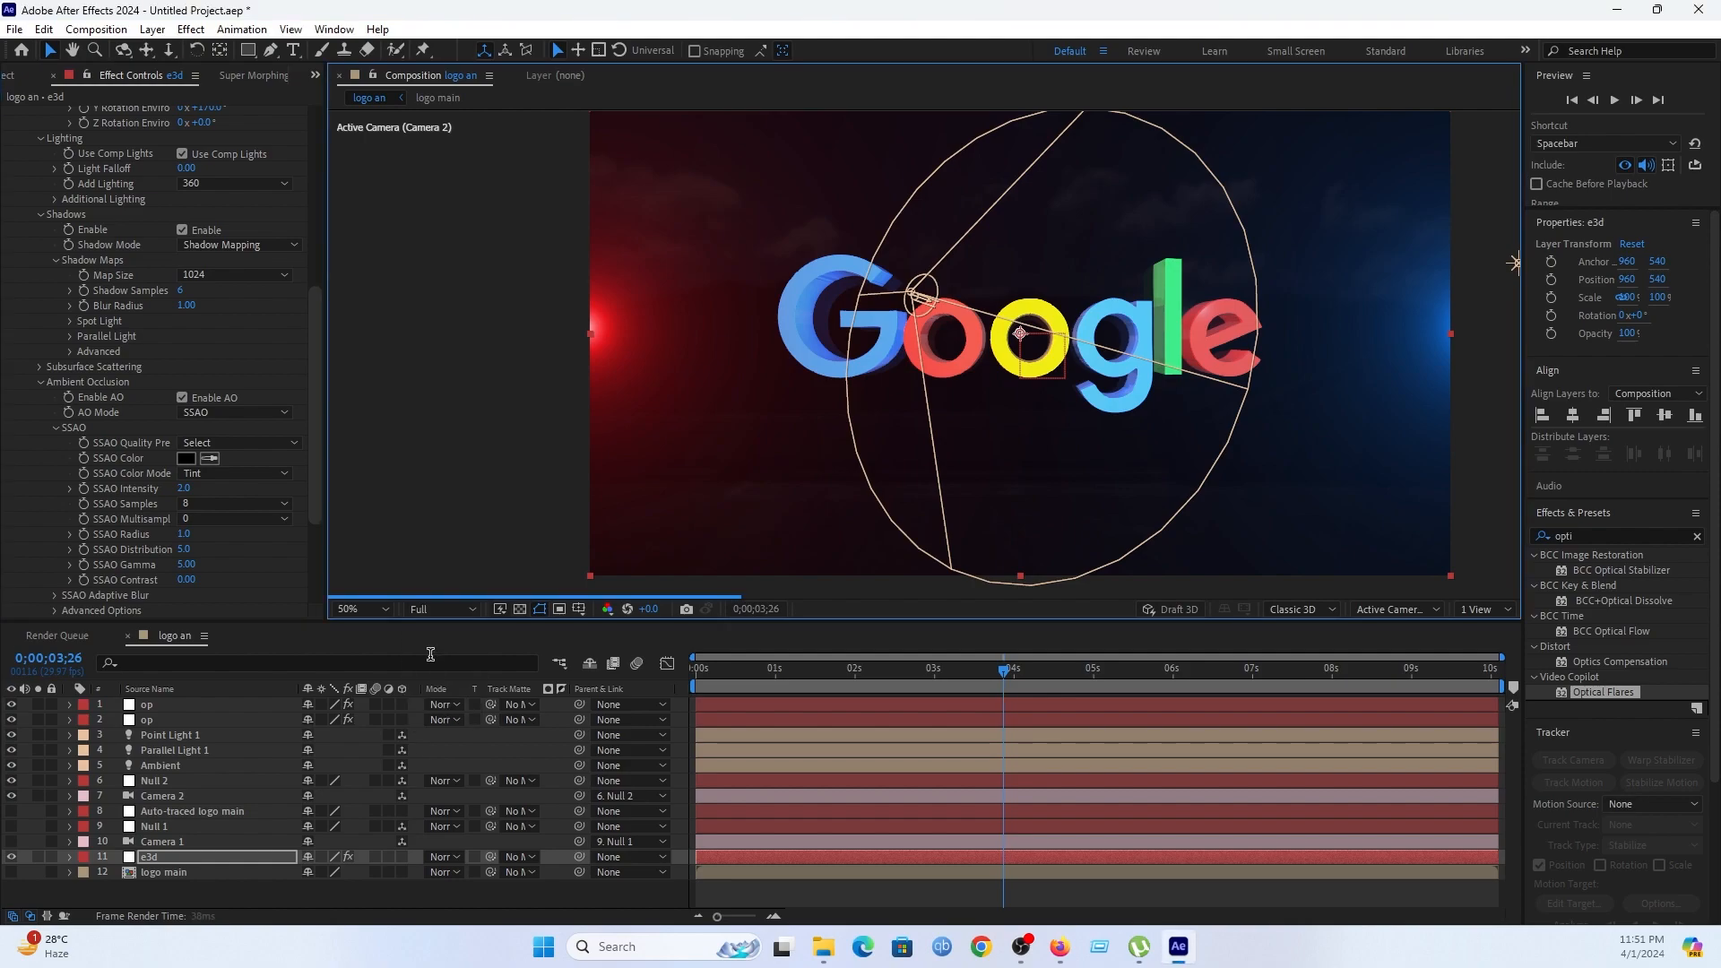
click(182, 398)
click(182, 398)
click(182, 398)
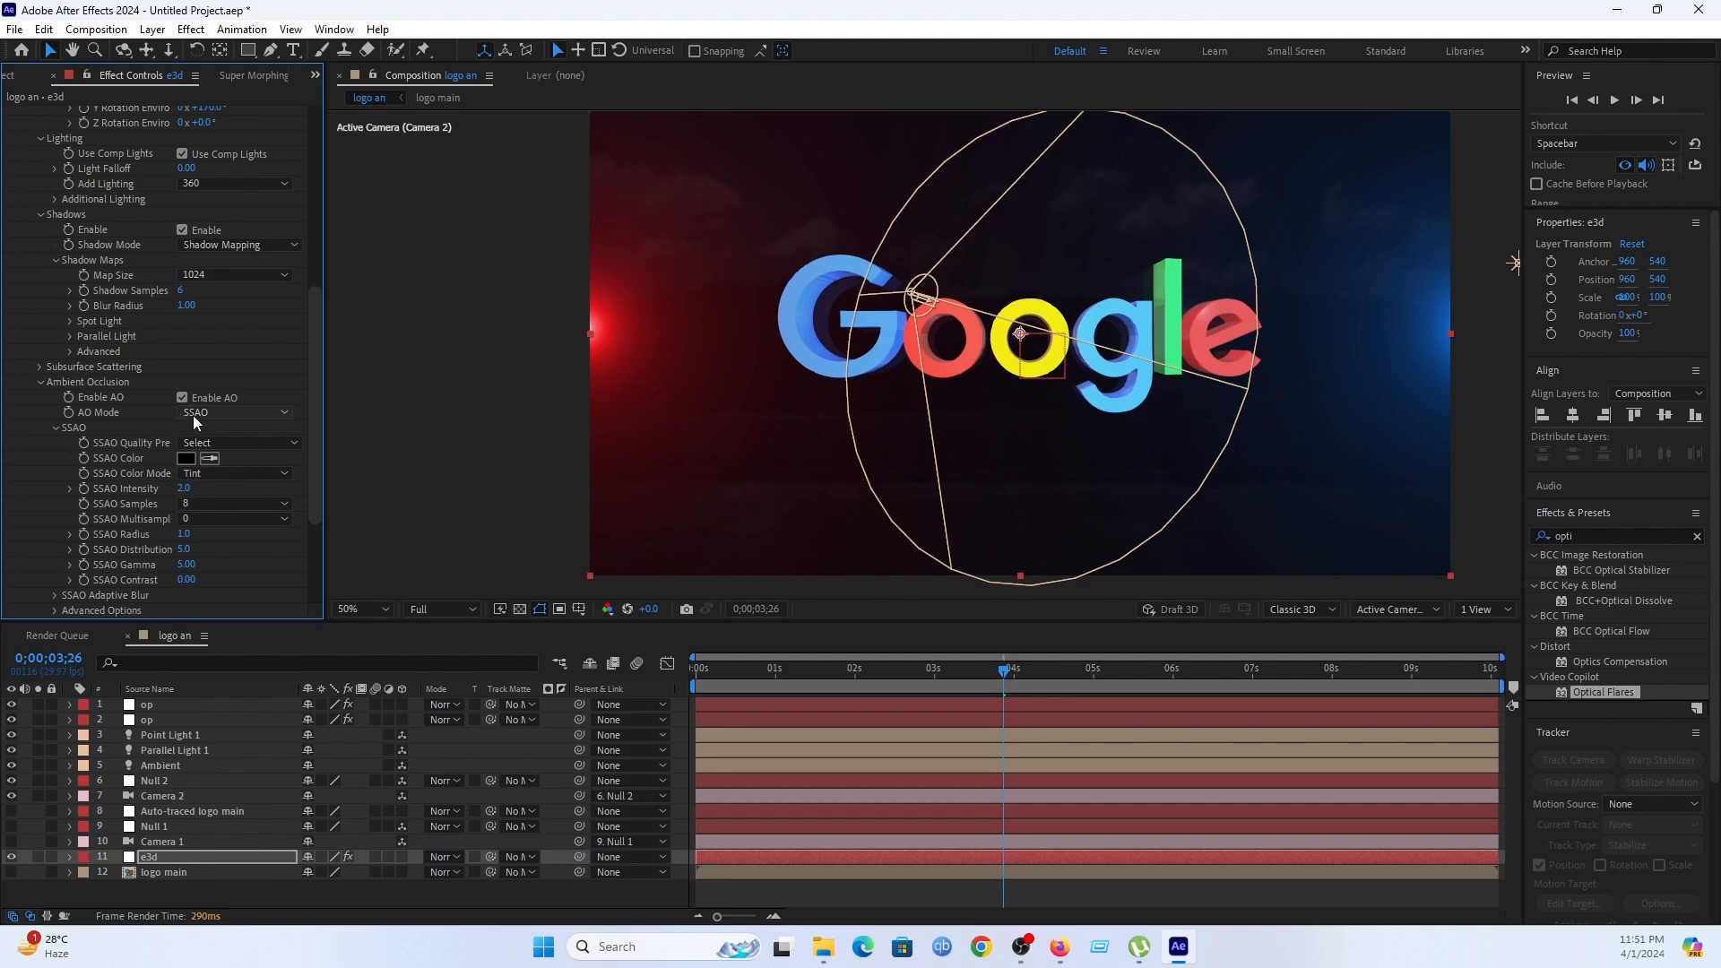
click(196, 417)
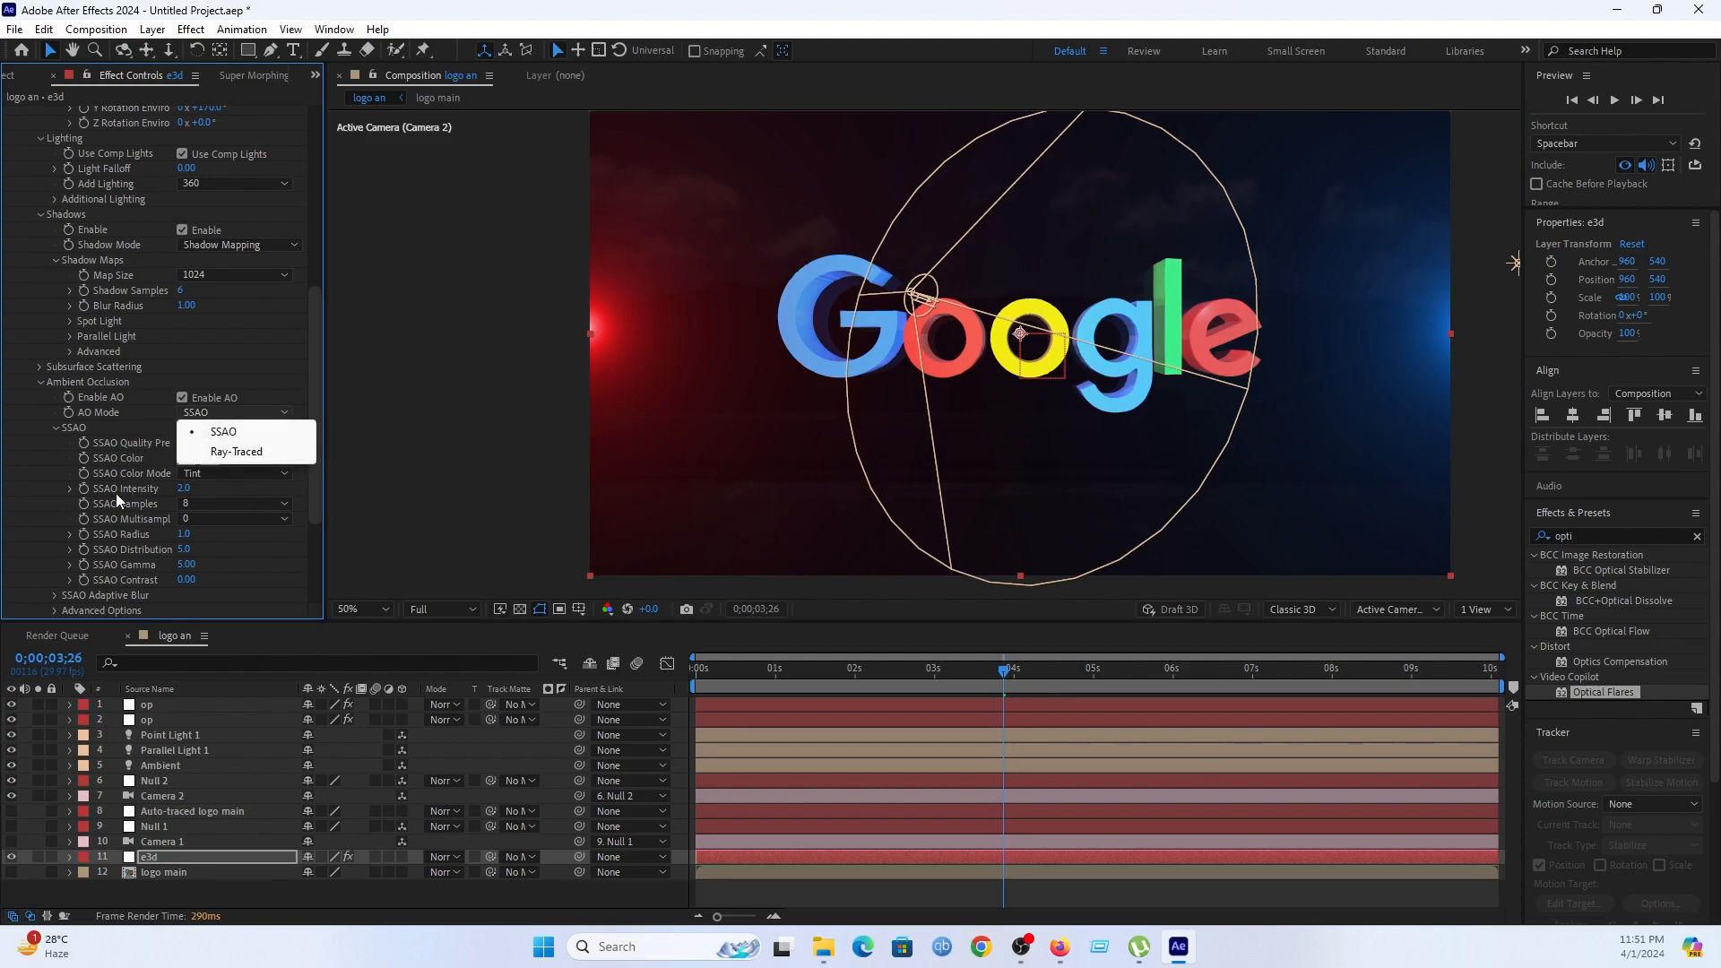
click(117, 500)
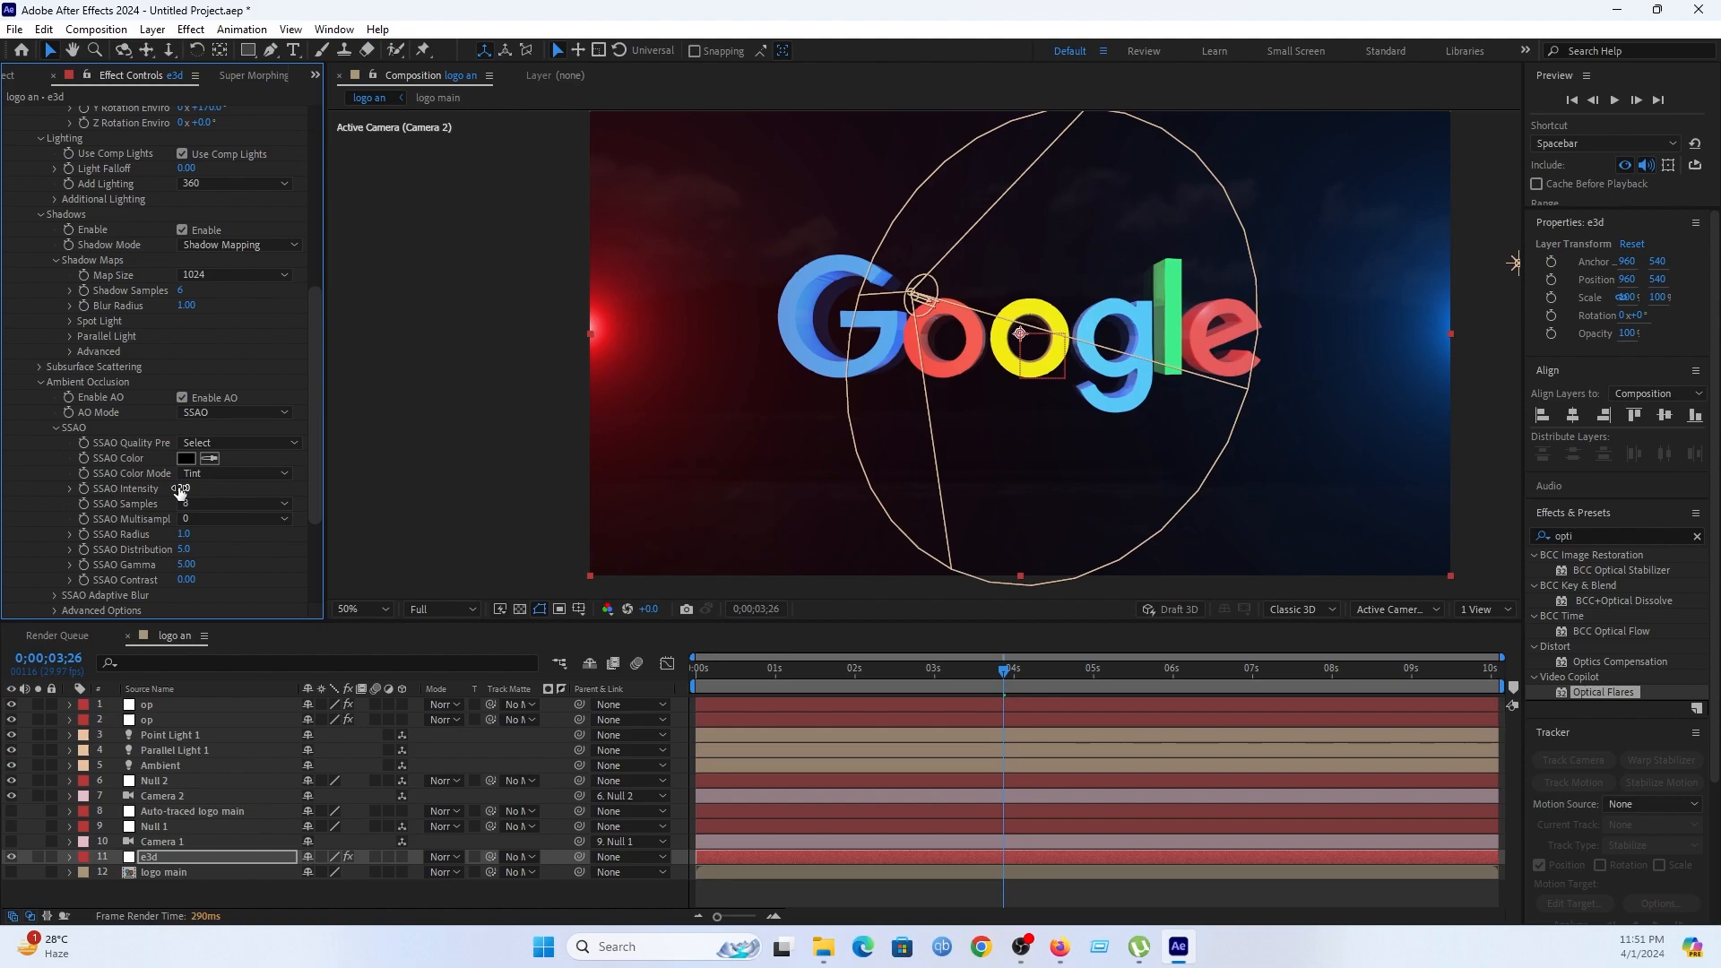
Try an SSAO Intensity of 10 while viewing the letters up close, then set it to 8.
scroll(879, 346, up, 2)
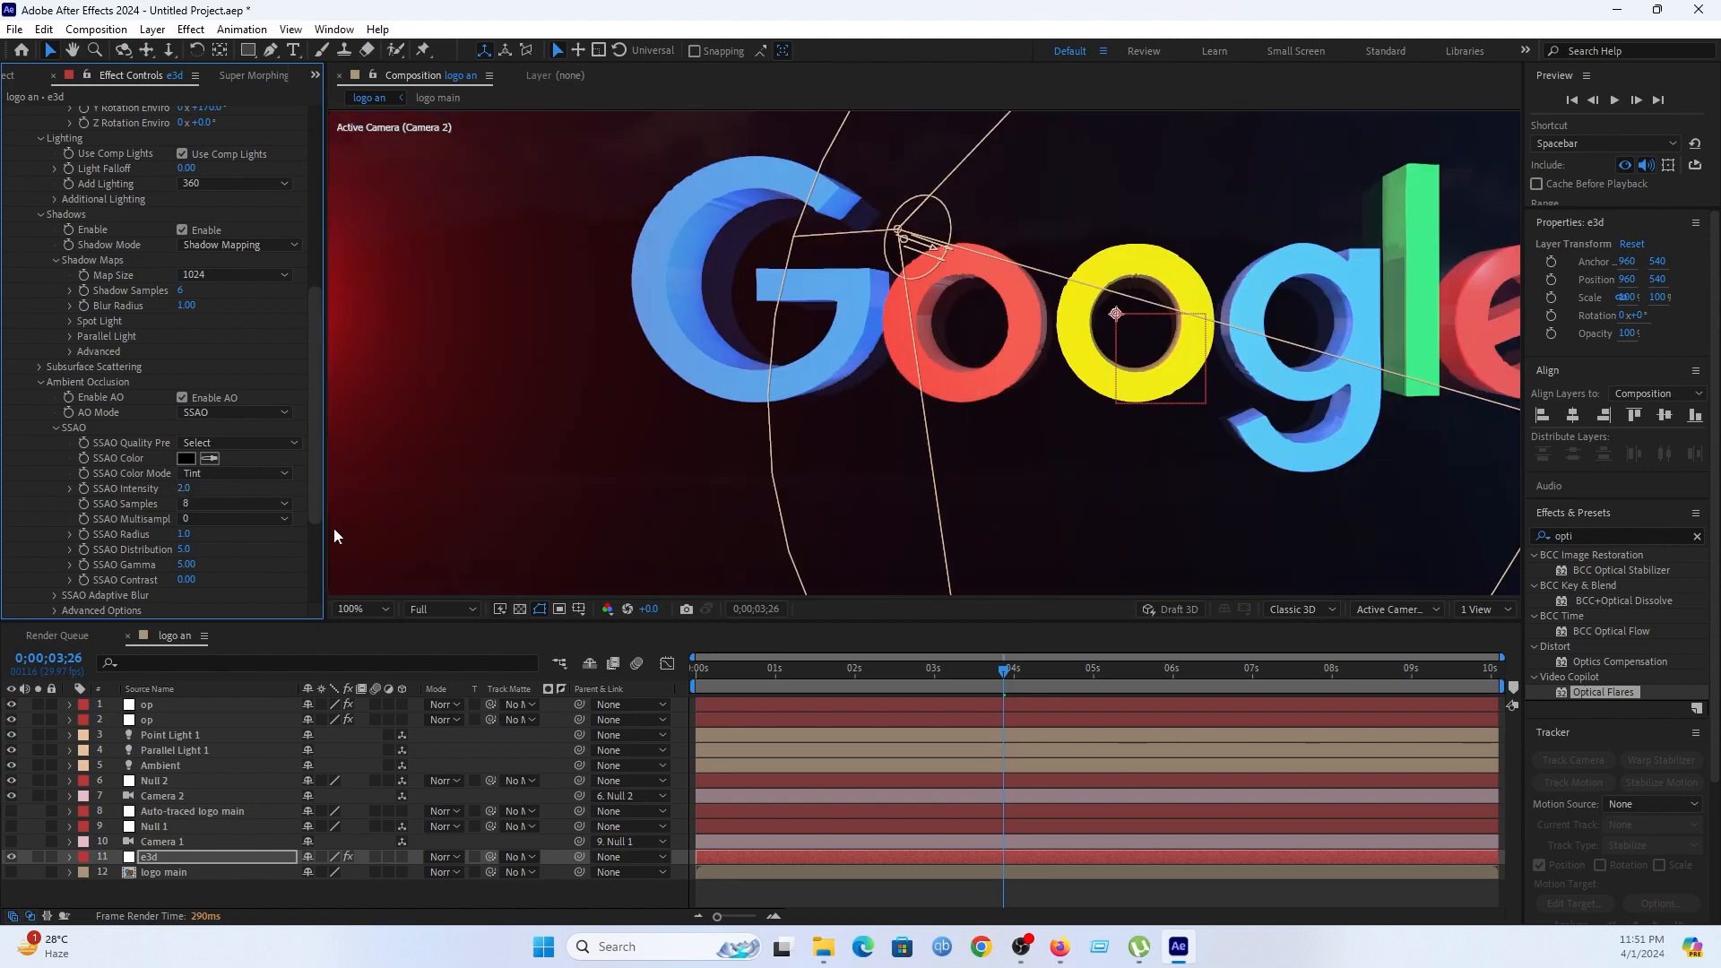
click(185, 488)
text(10)
key(Return)
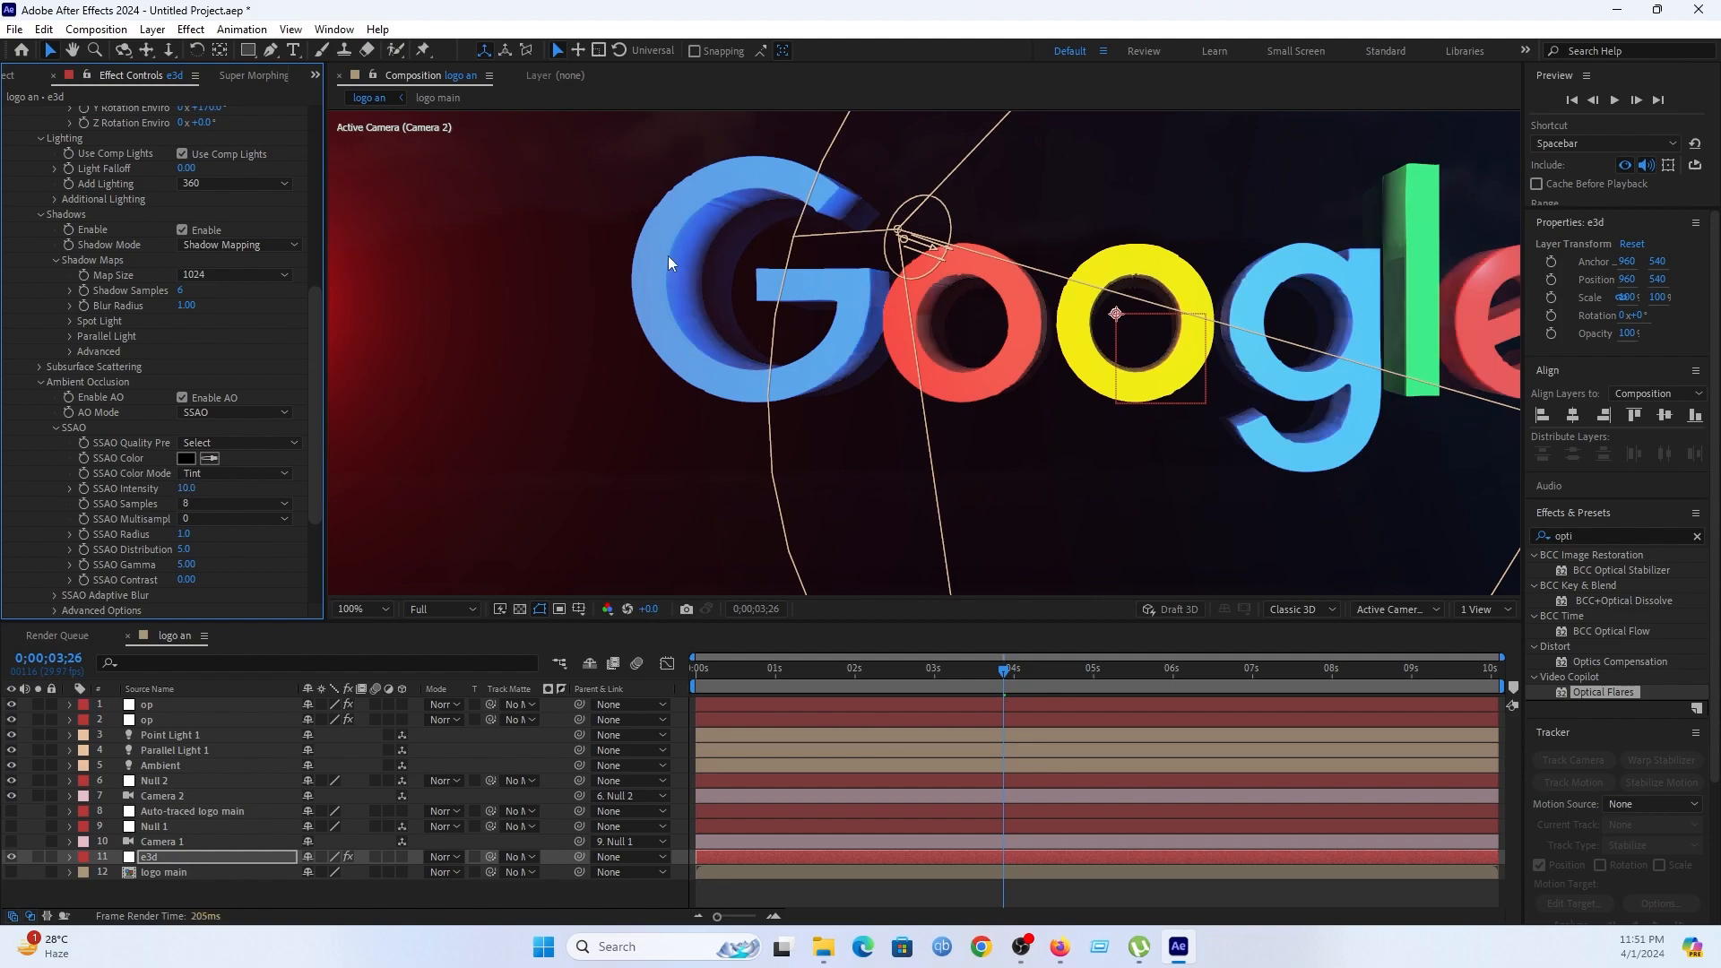
click(185, 488)
text(8)
key(Return)
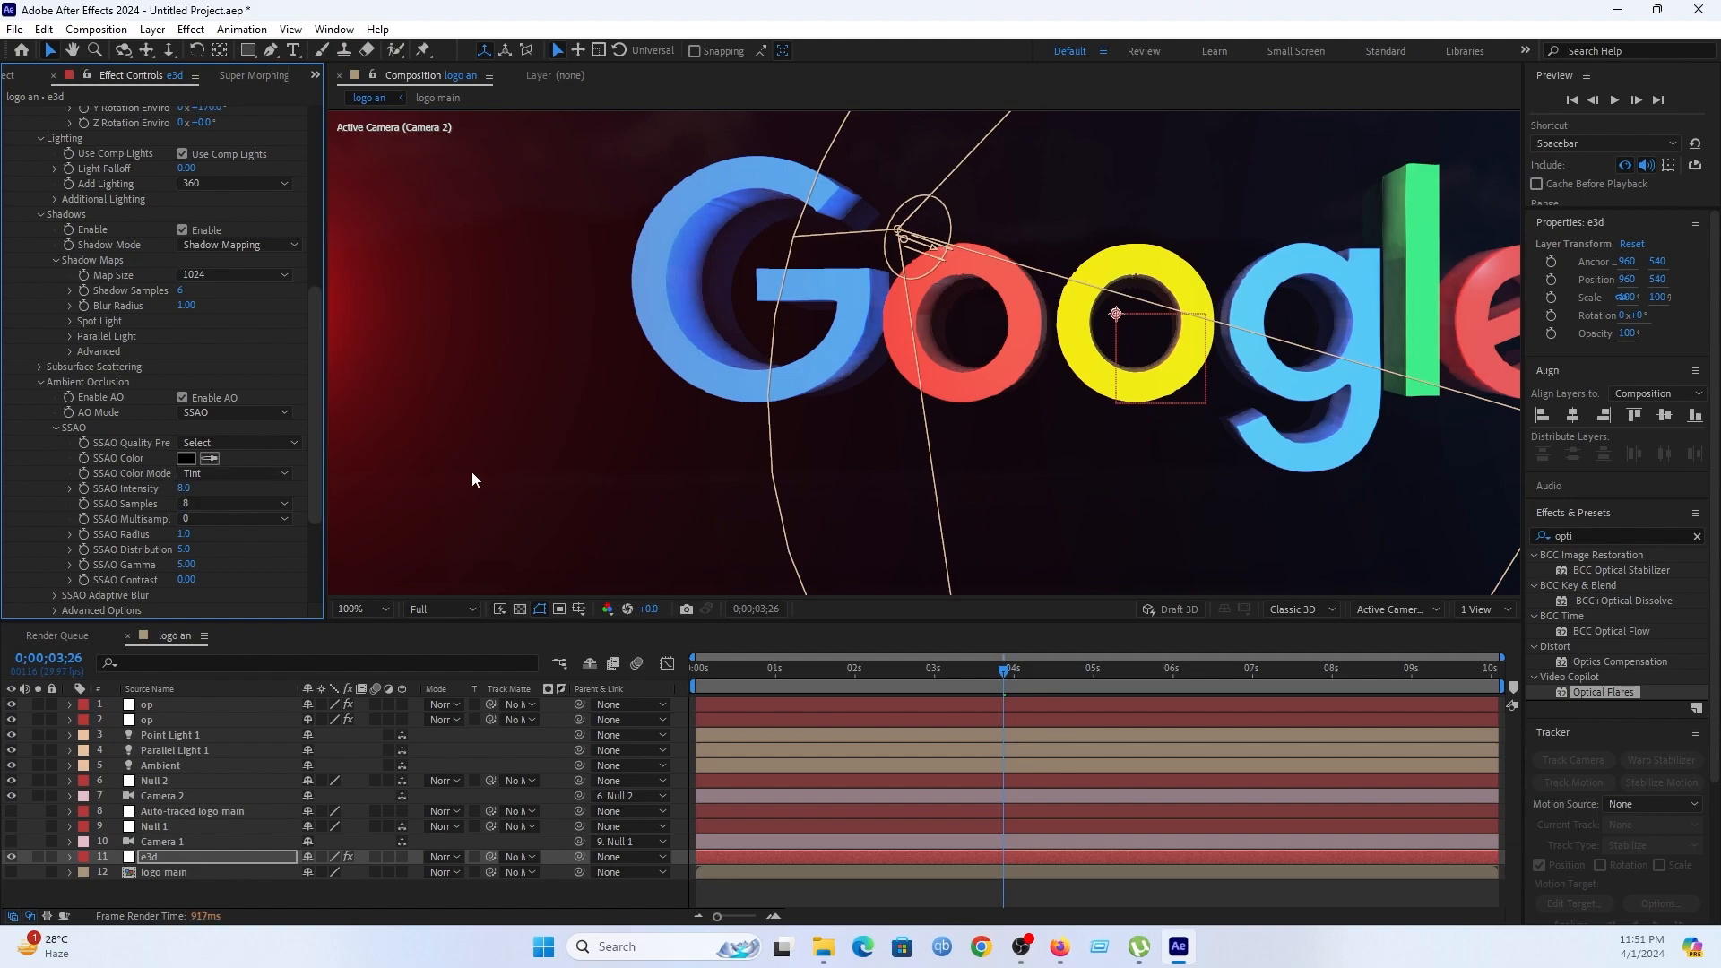
scroll(923, 450, down, 2)
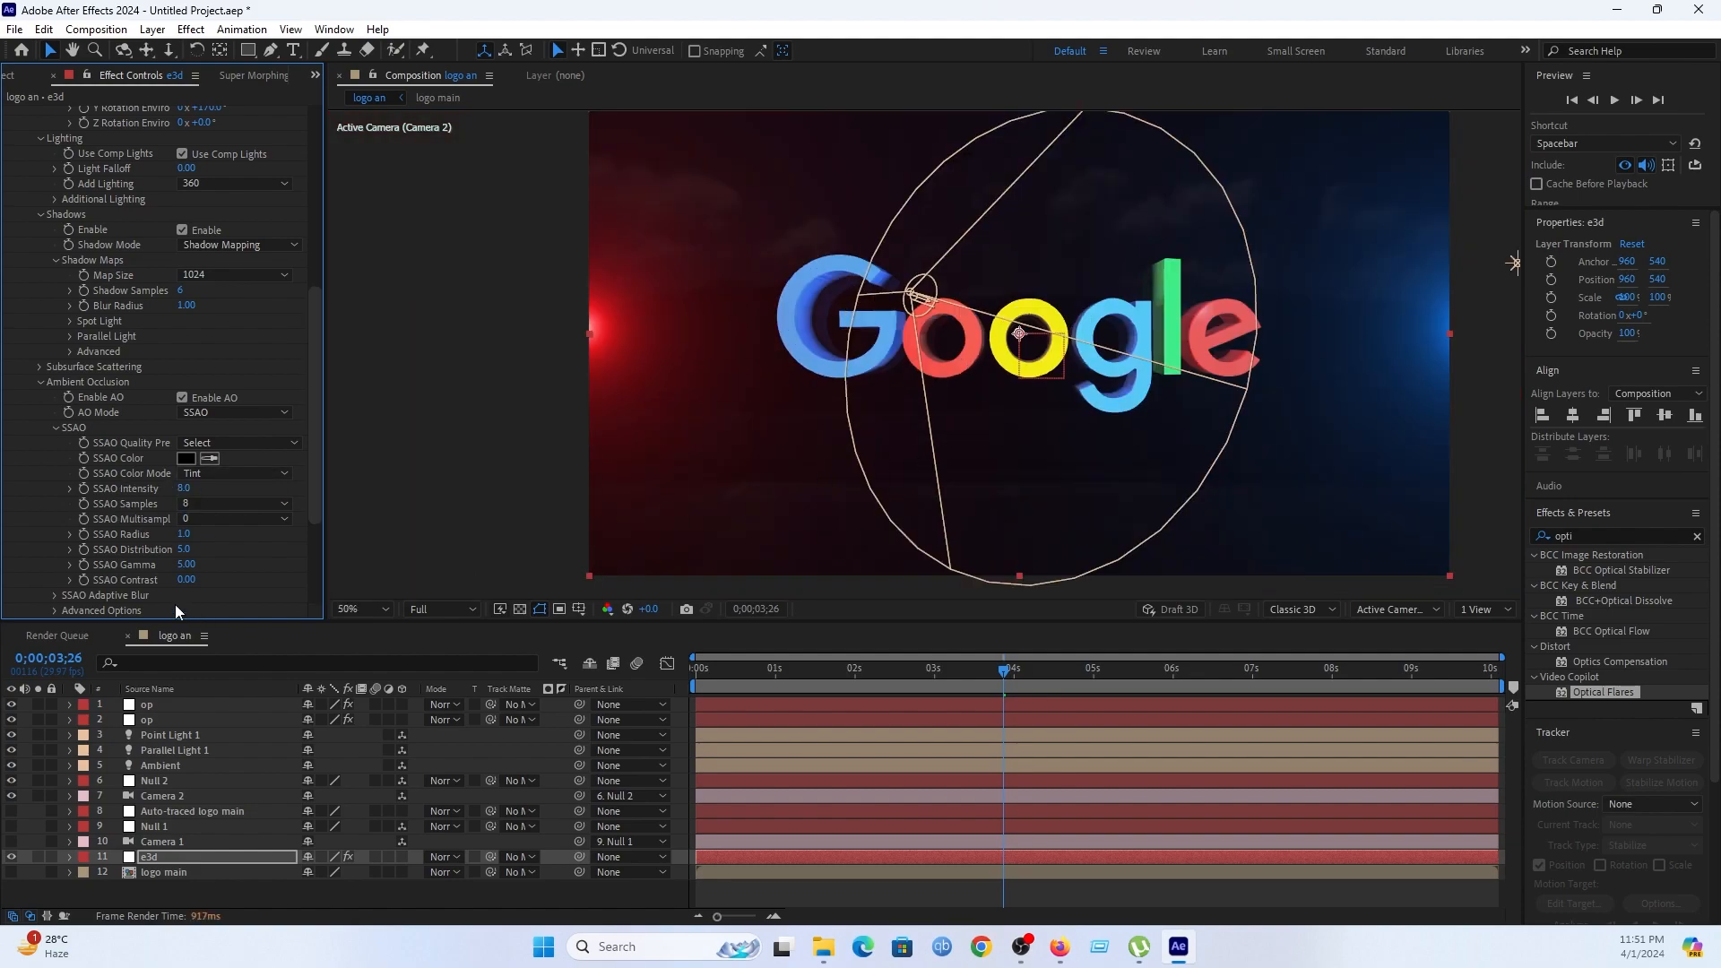
Try Element's glow on the logo with Luminance as the glow source.
scroll(97, 524, down, 4)
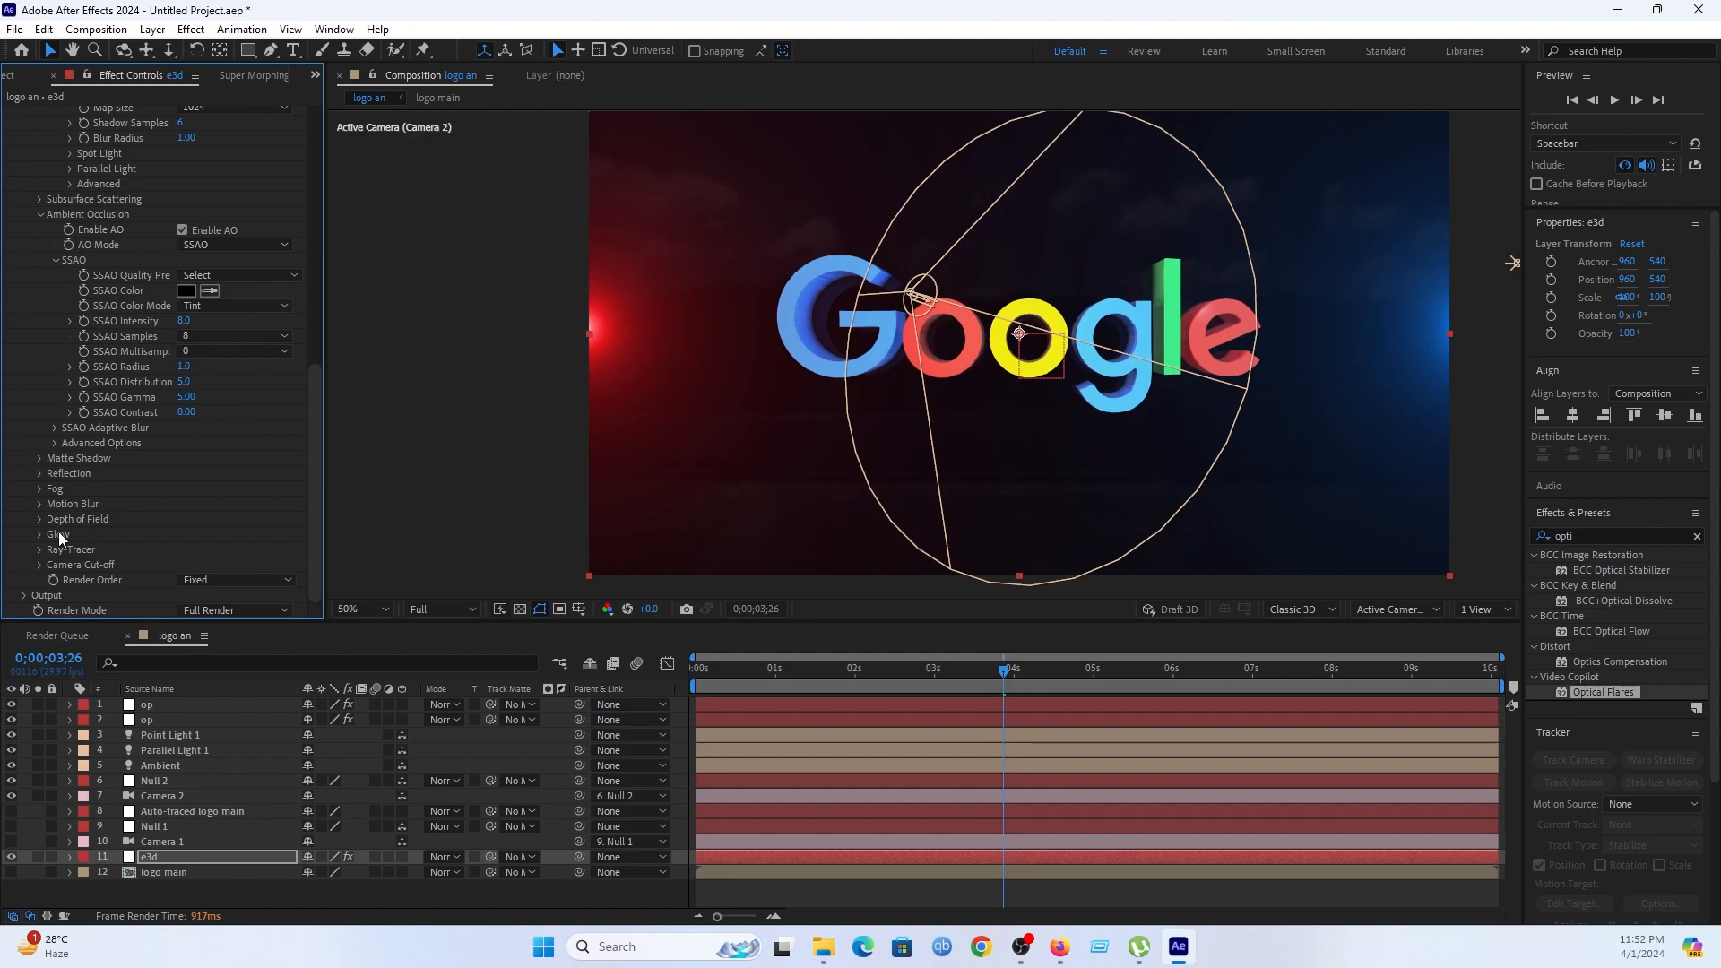
click(41, 536)
scroll(41, 536, down, 3)
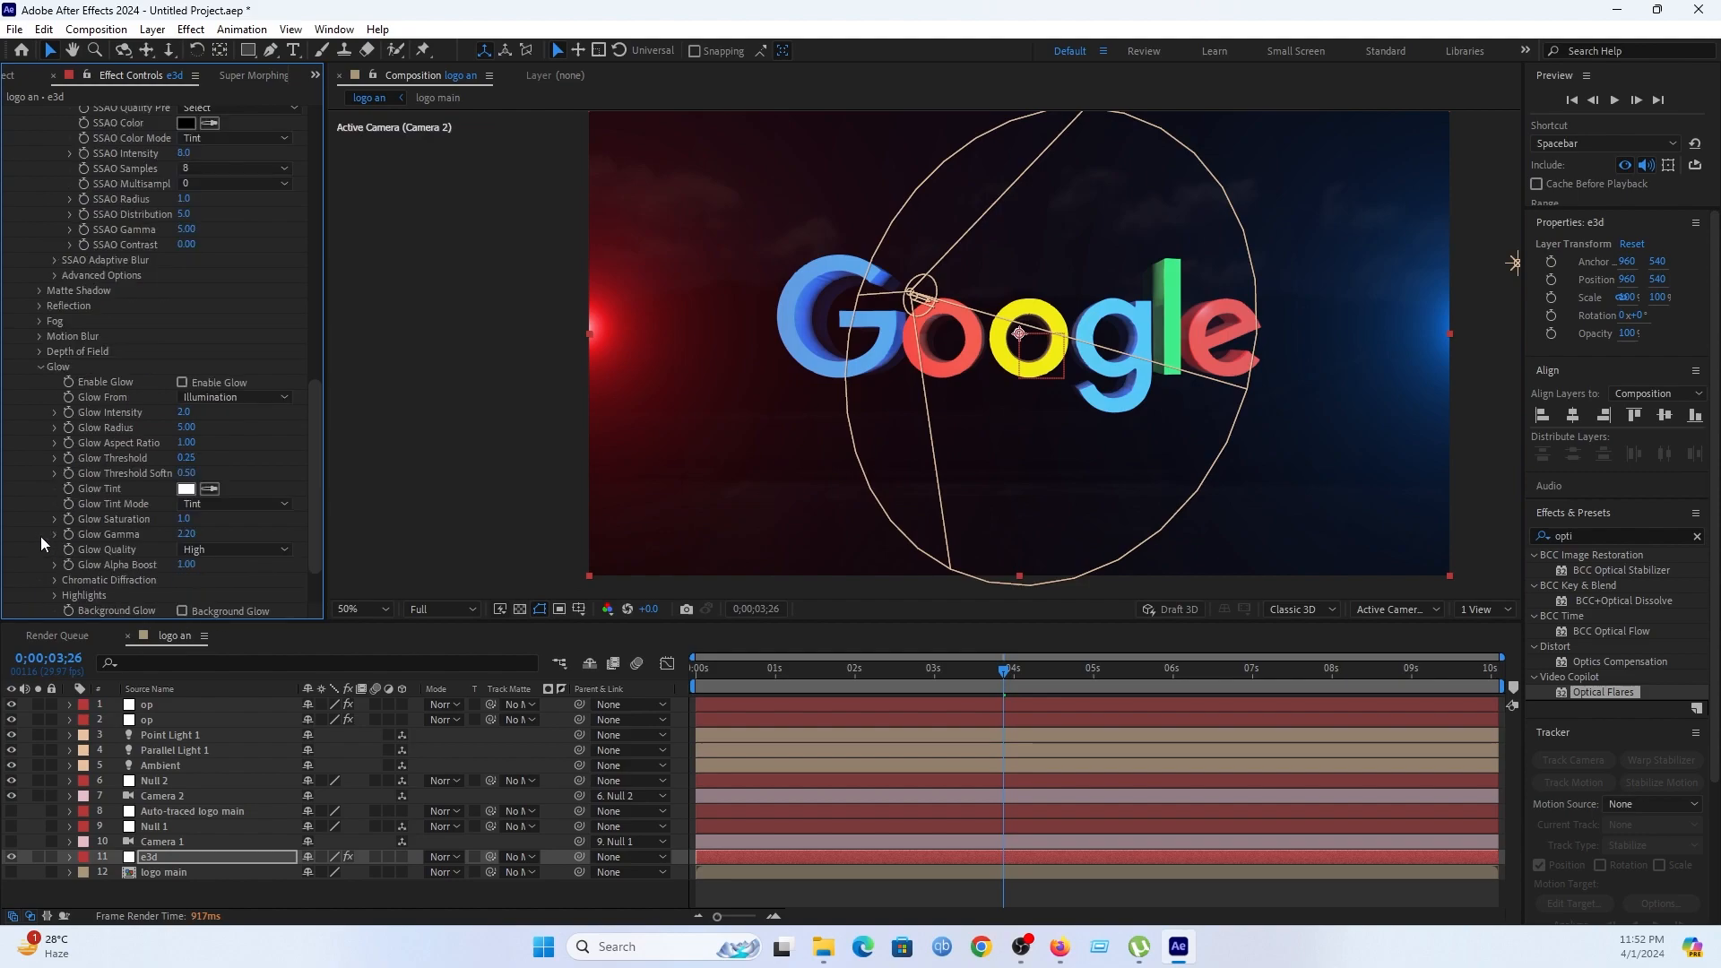
click(182, 383)
click(242, 398)
click(239, 416)
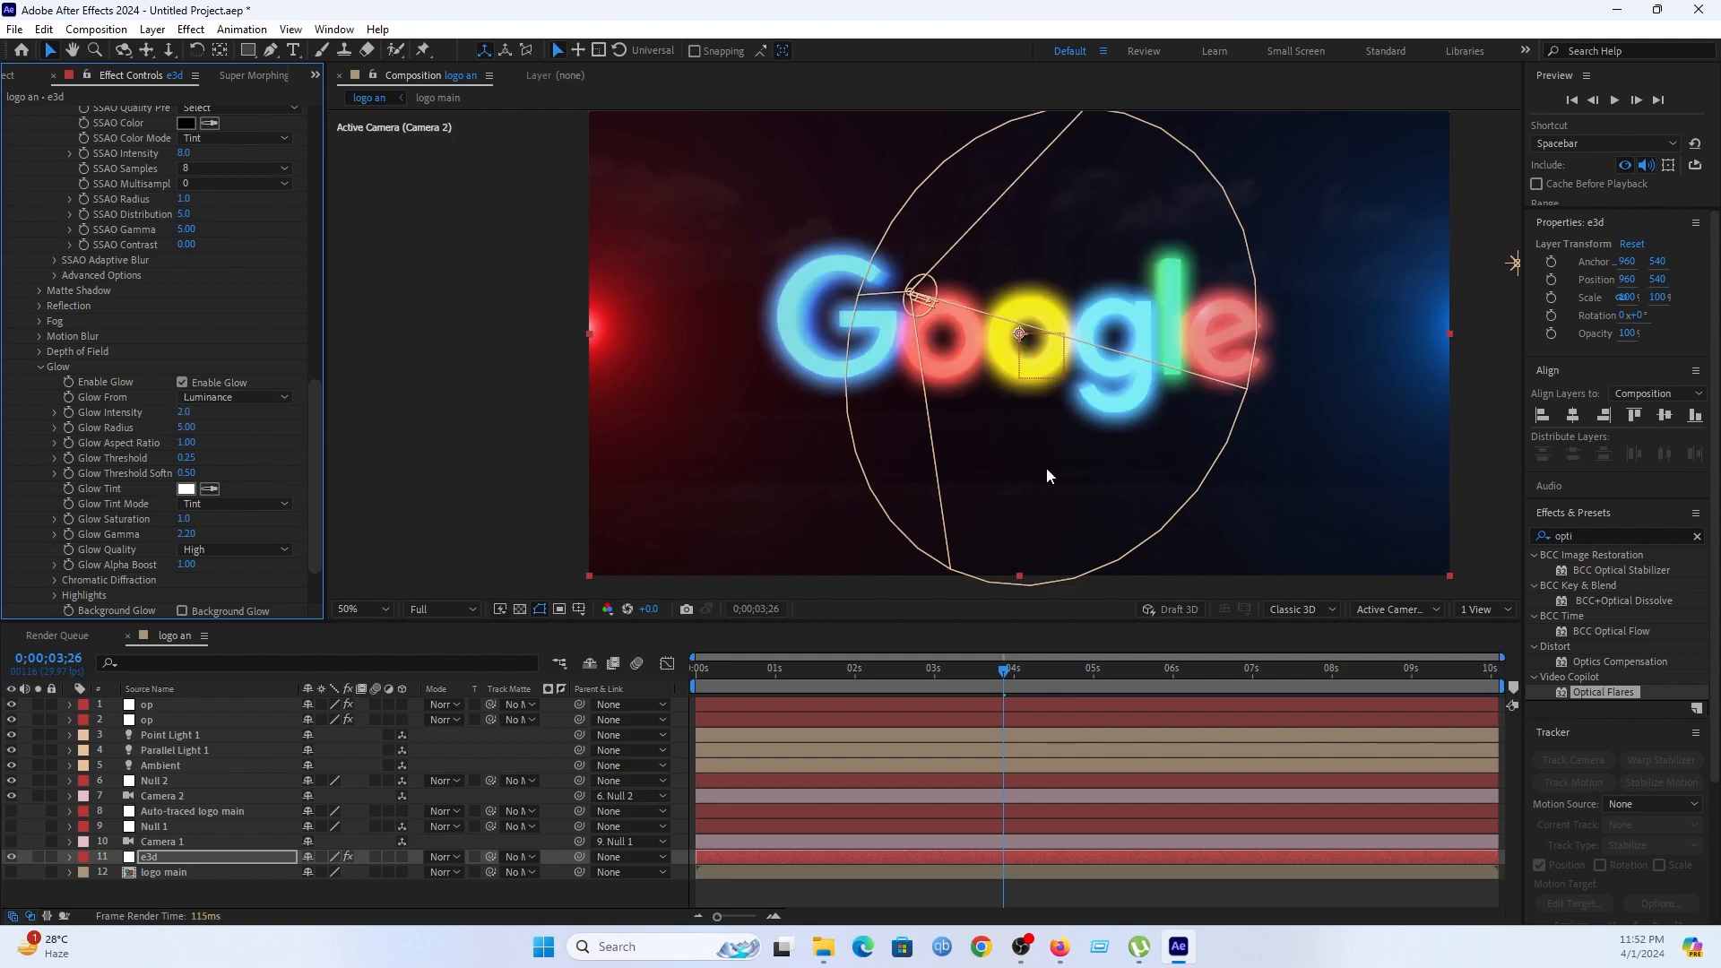
click(276, 398)
click(254, 439)
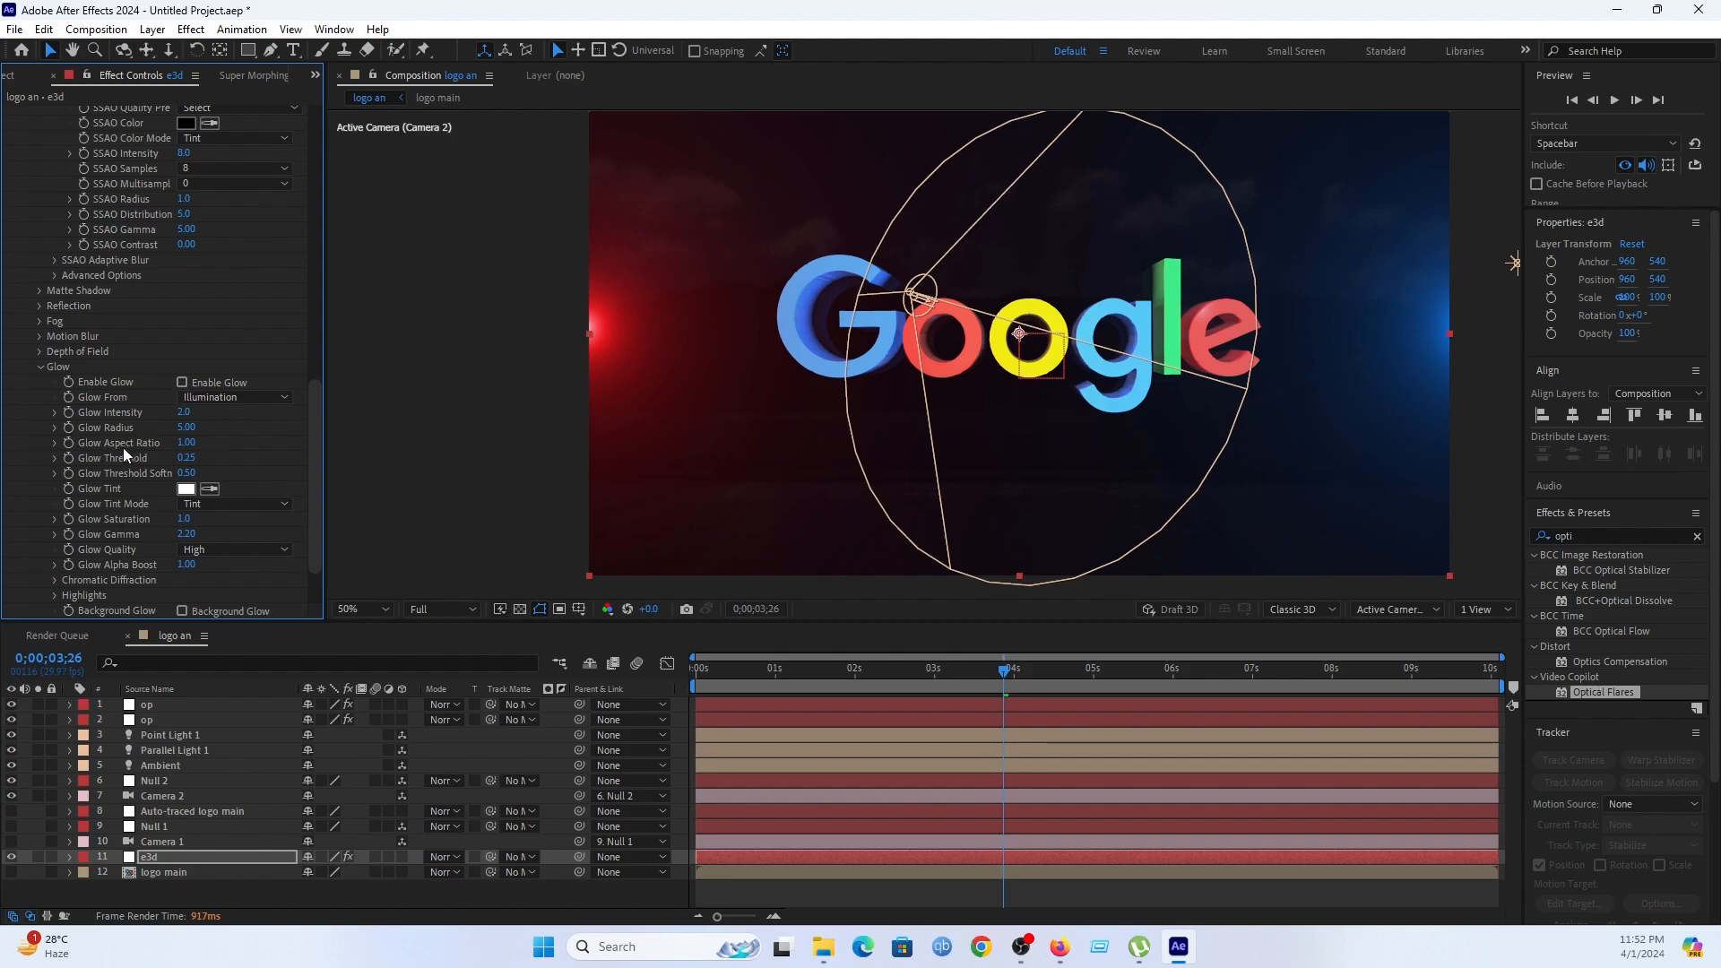
Go to 0;00;01;21 and examine the shading on the tilted letters up close.
scroll(126, 445, down, 2)
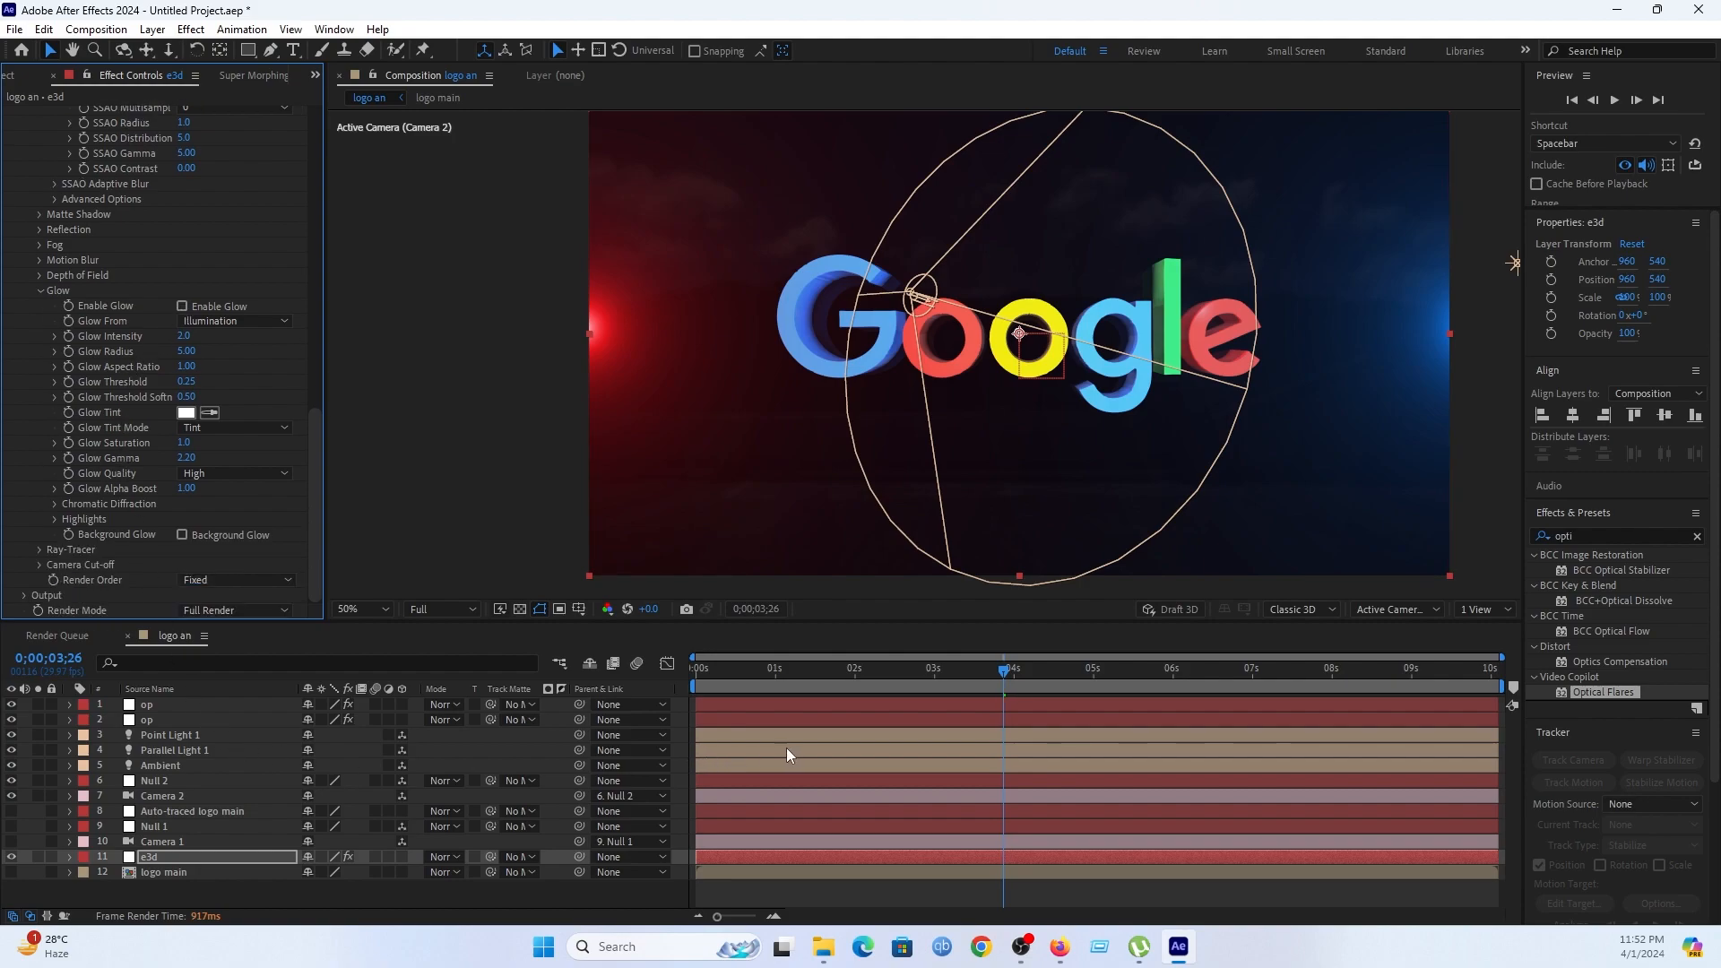
drag(749, 668, 832, 682)
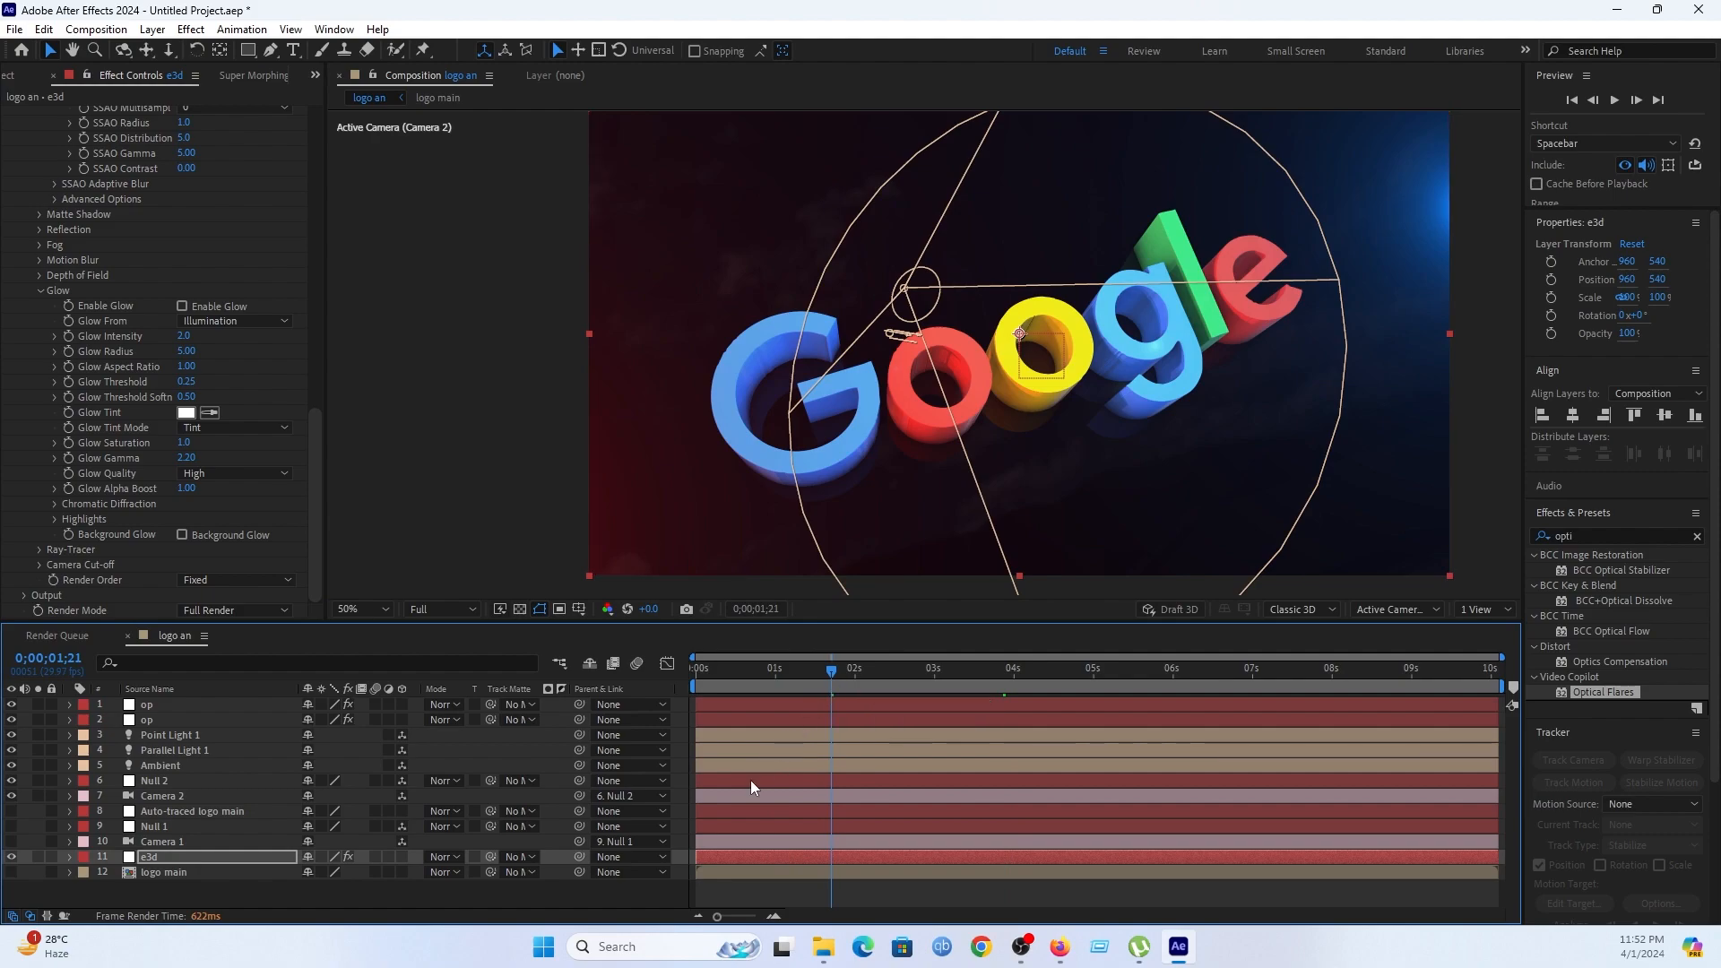
click(658, 891)
key(period)
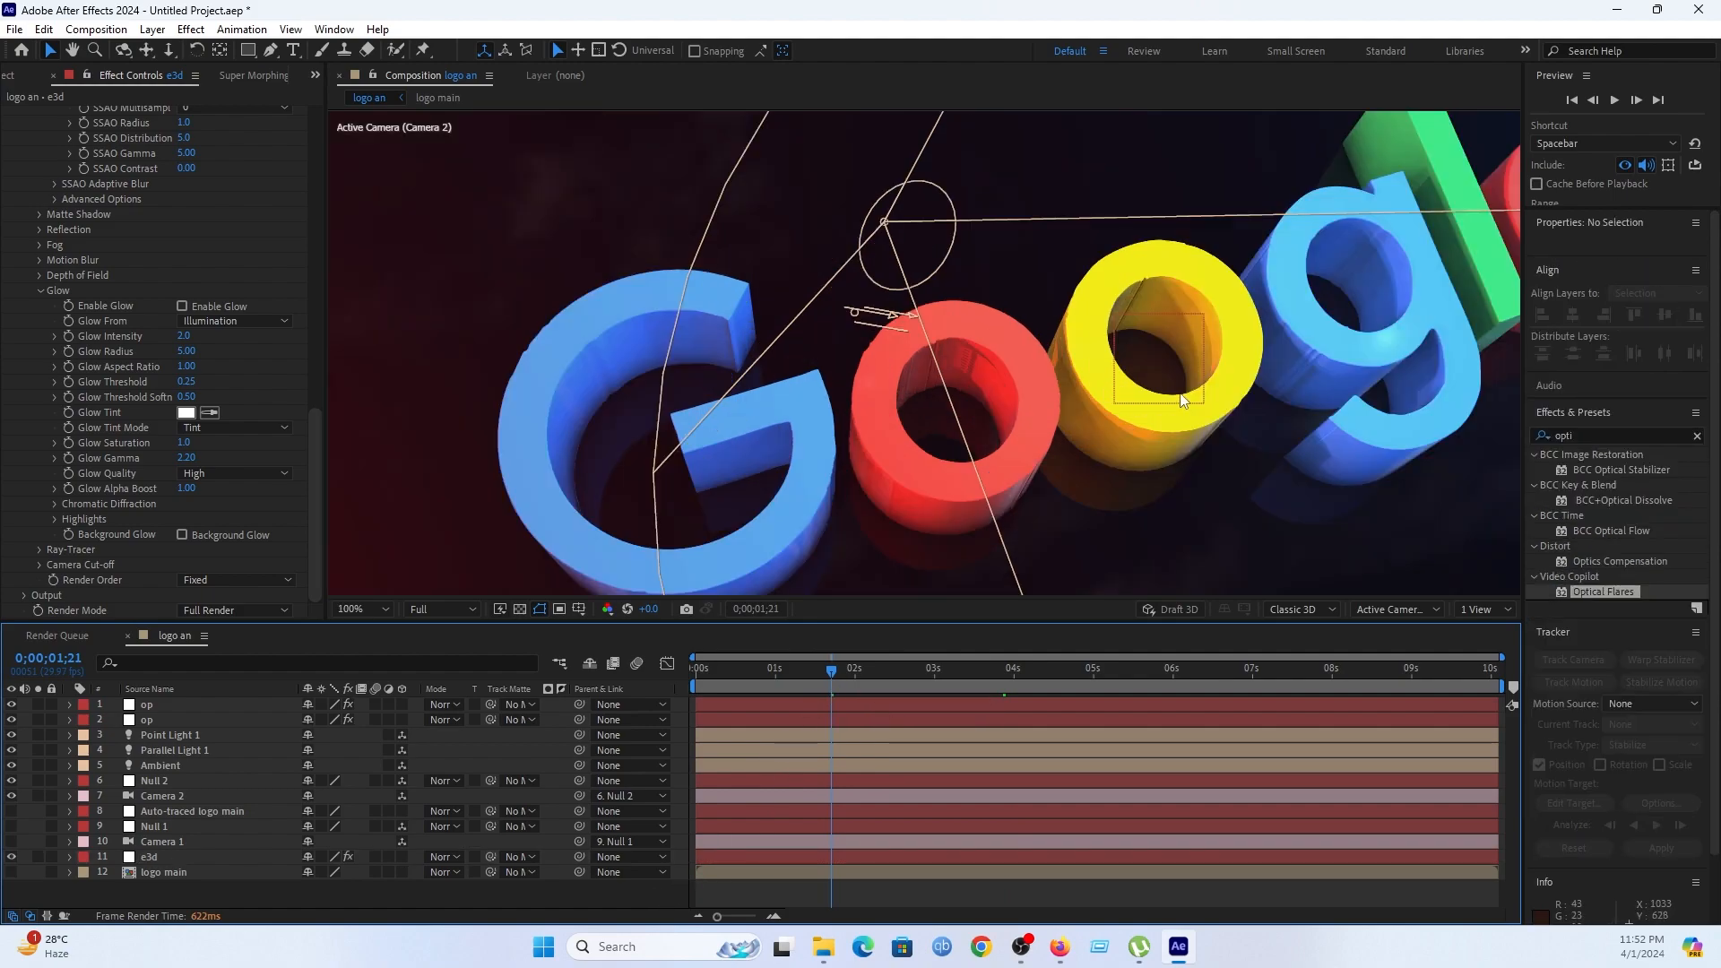
key(comma)
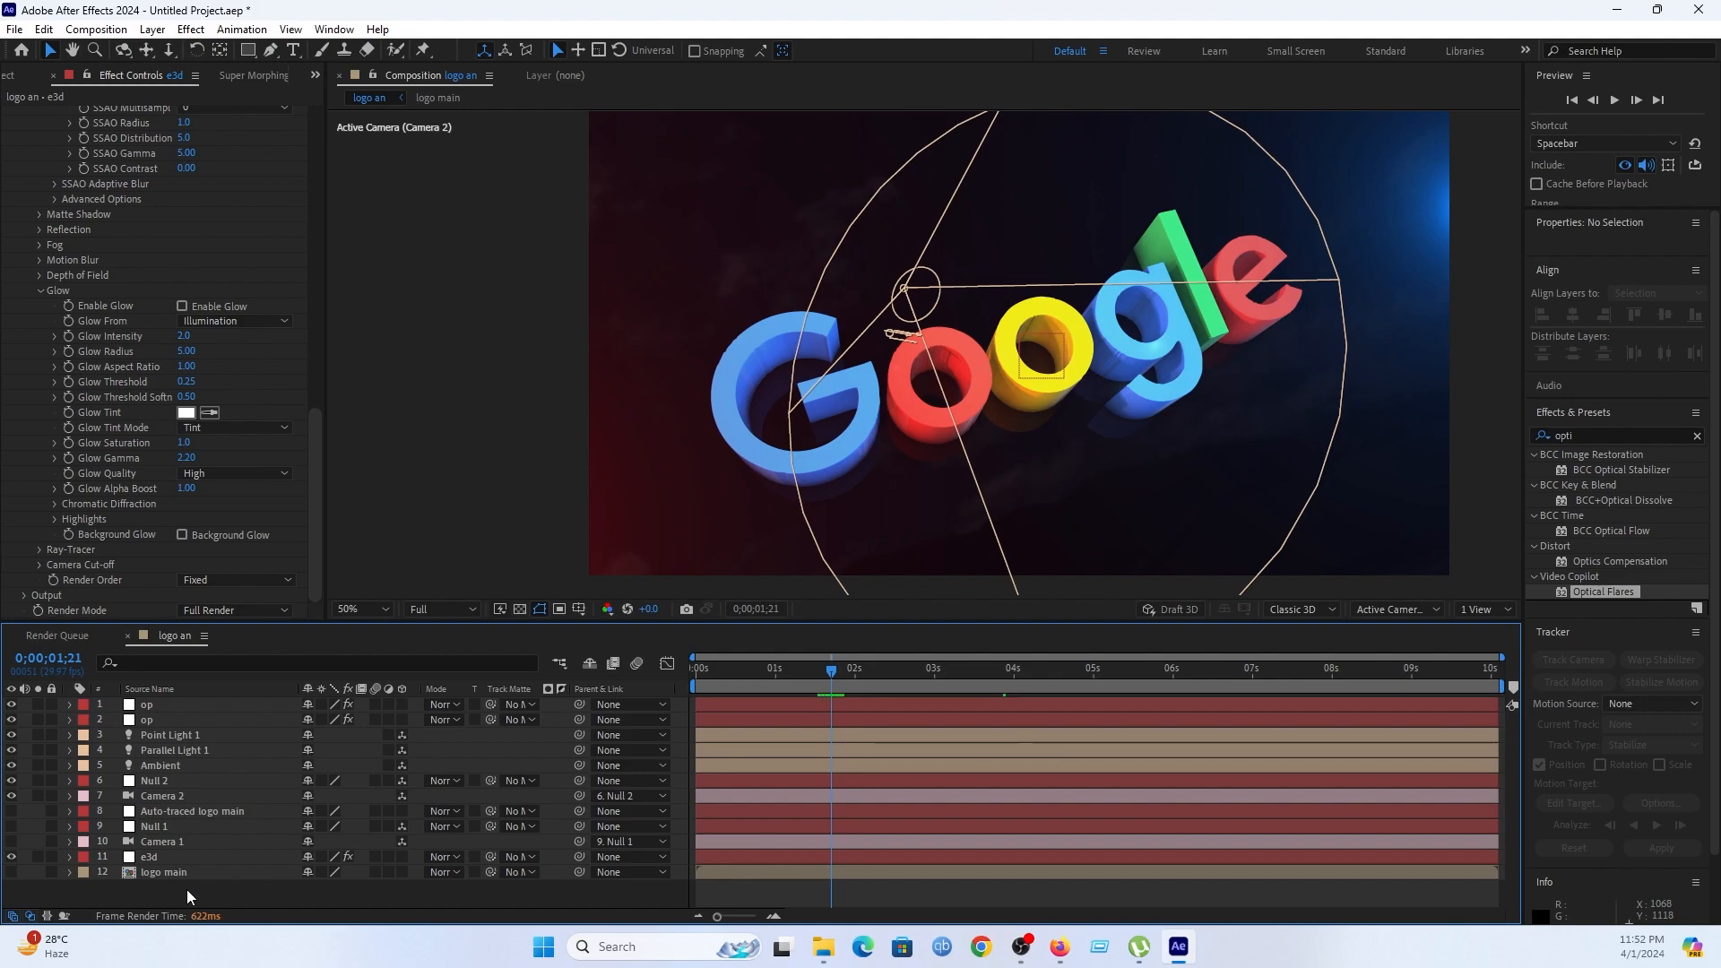
Pre-compose all layers of the logo an composition into a new composition named "intro final".
key(ctrl+a)
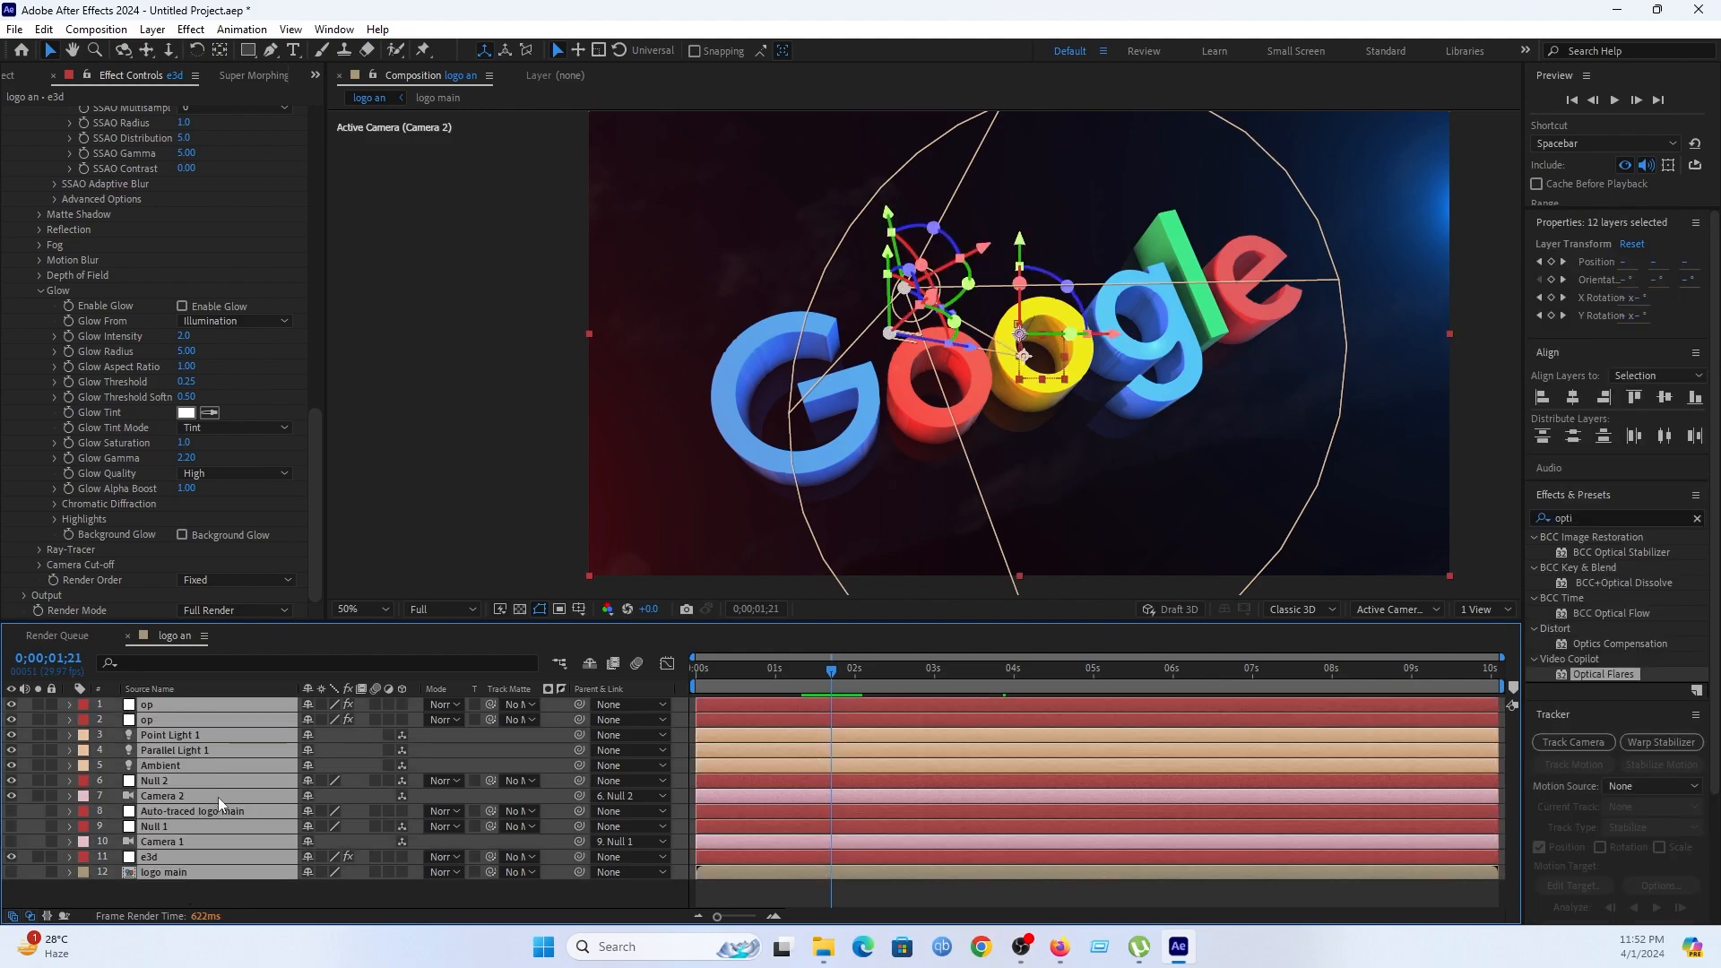
right_click(218, 798)
click(268, 677)
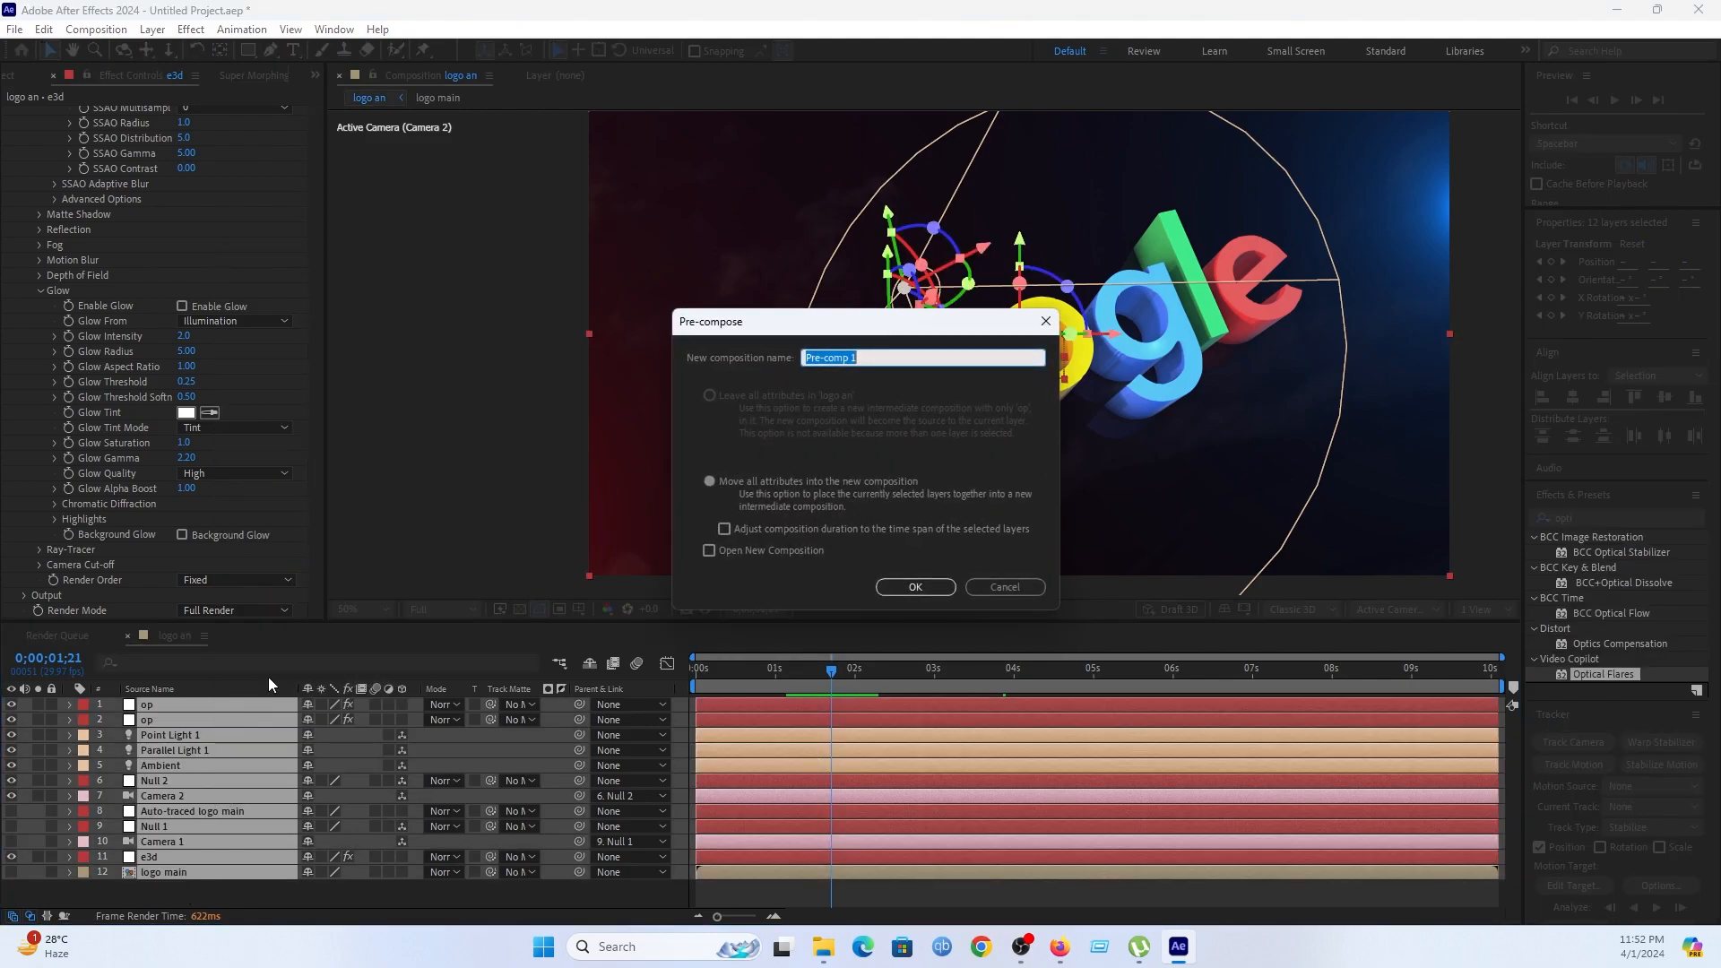
text(intro final)
key(Return)
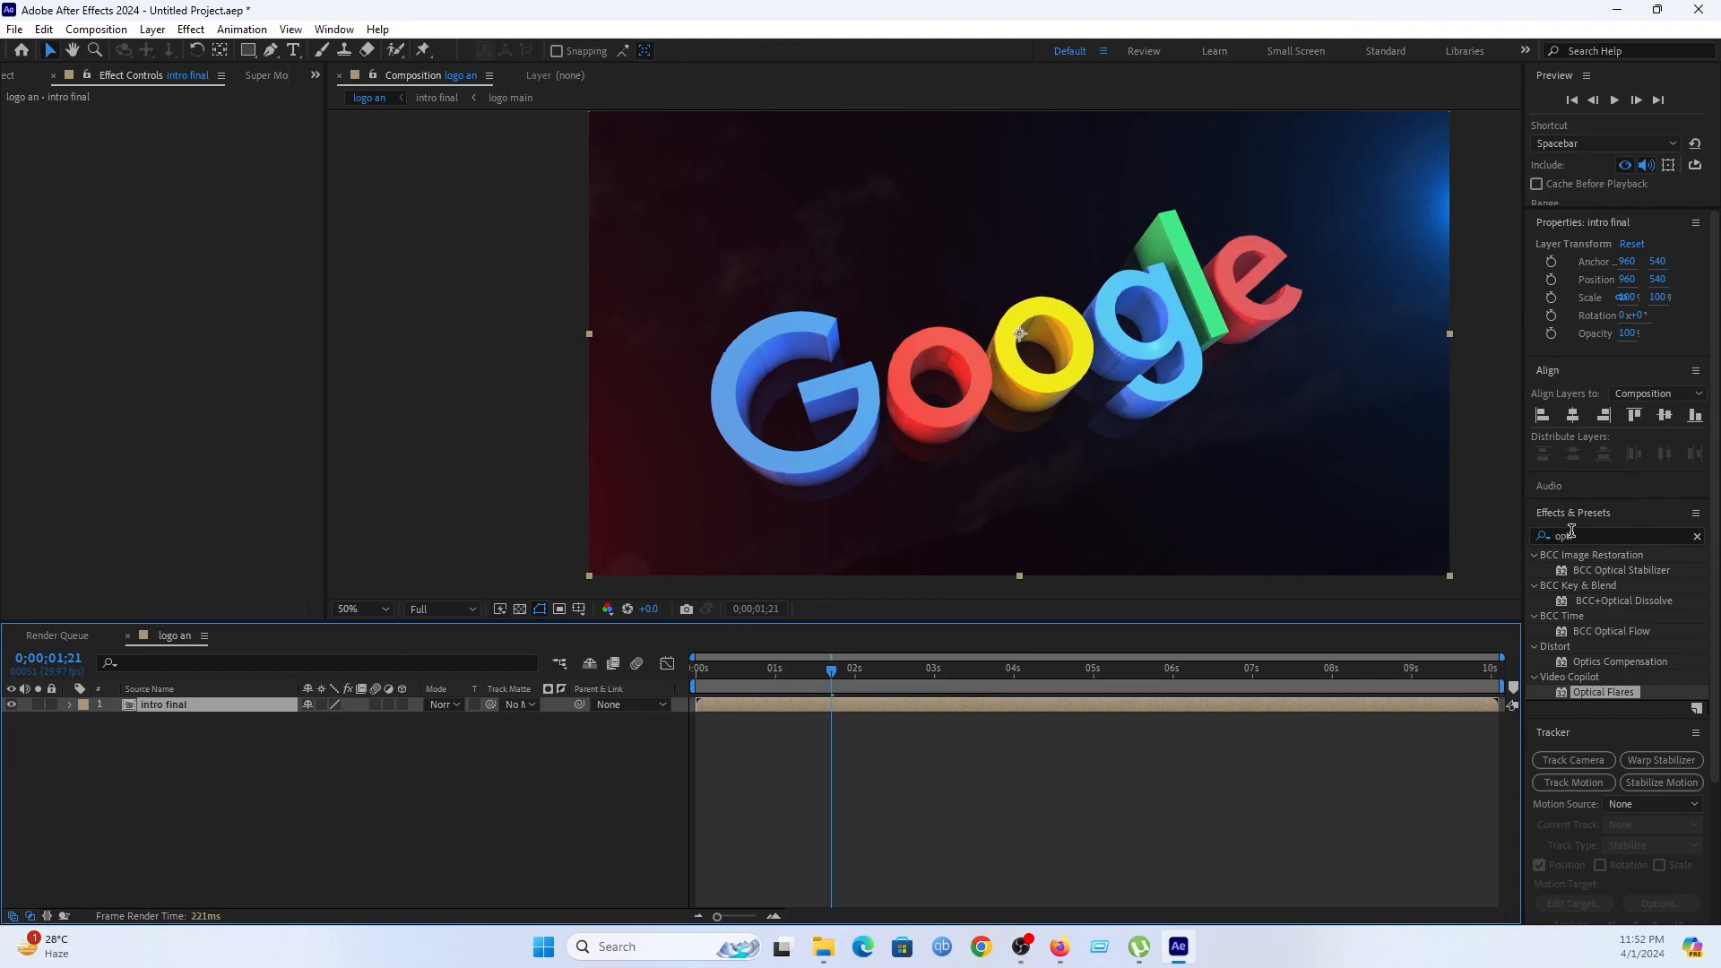
Clear the previous search term from the effects and presets search.
click(1529, 536)
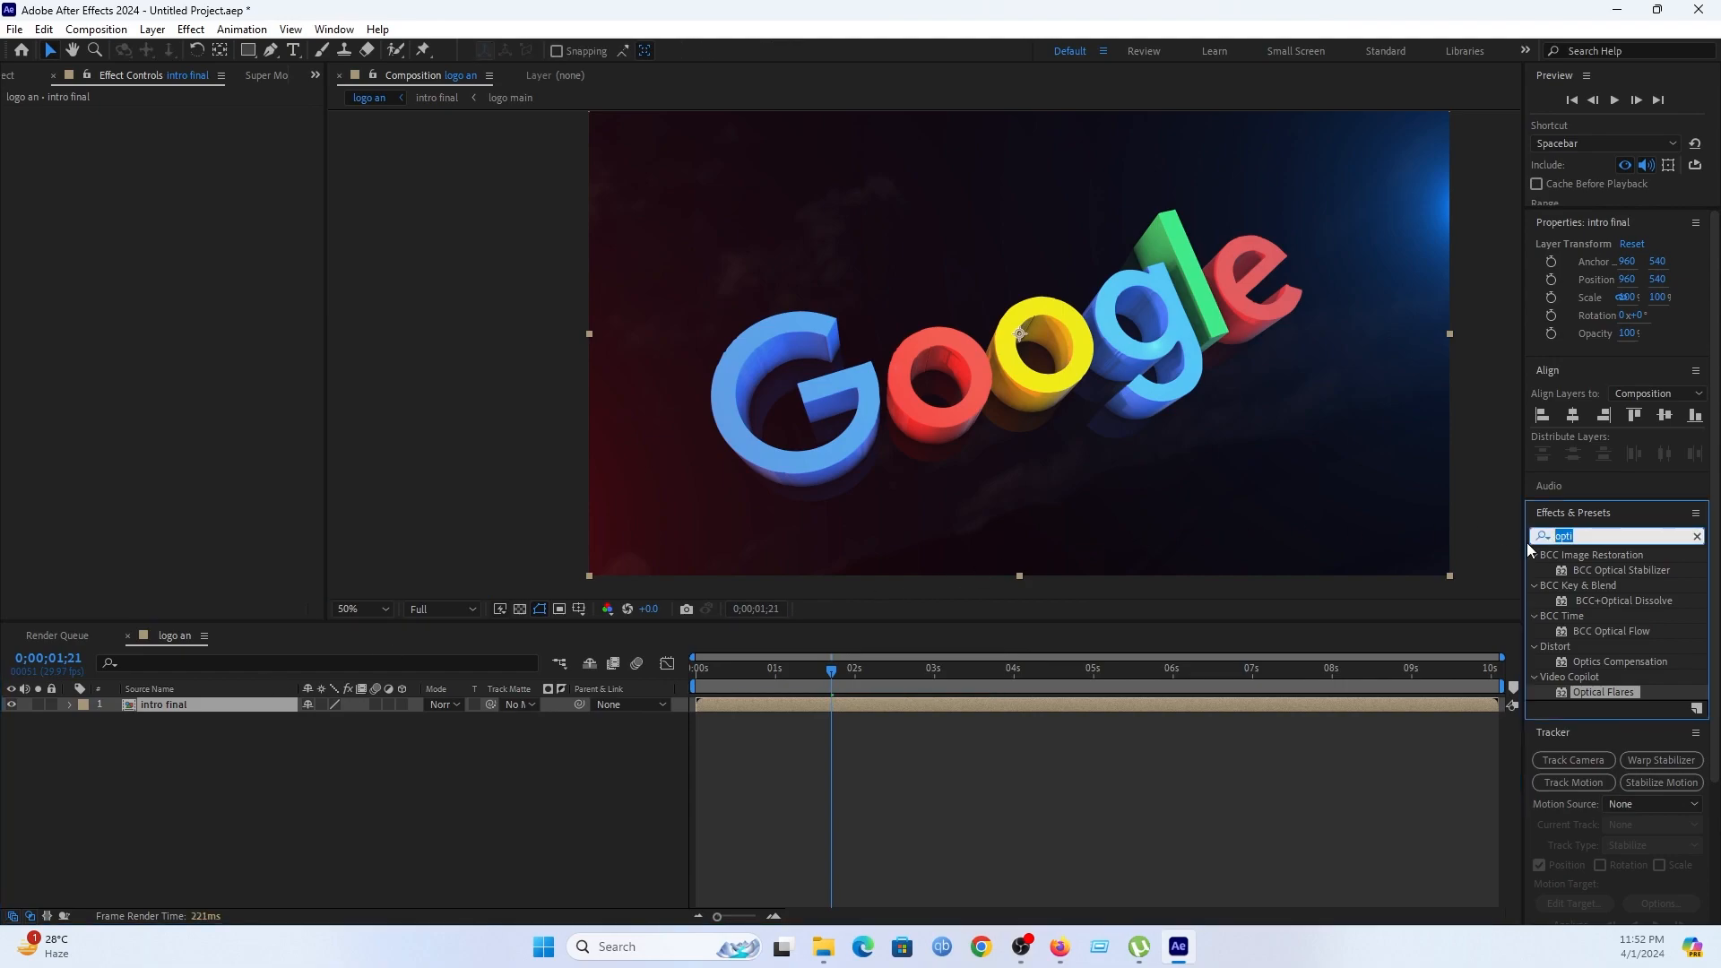
key(BackSpace)
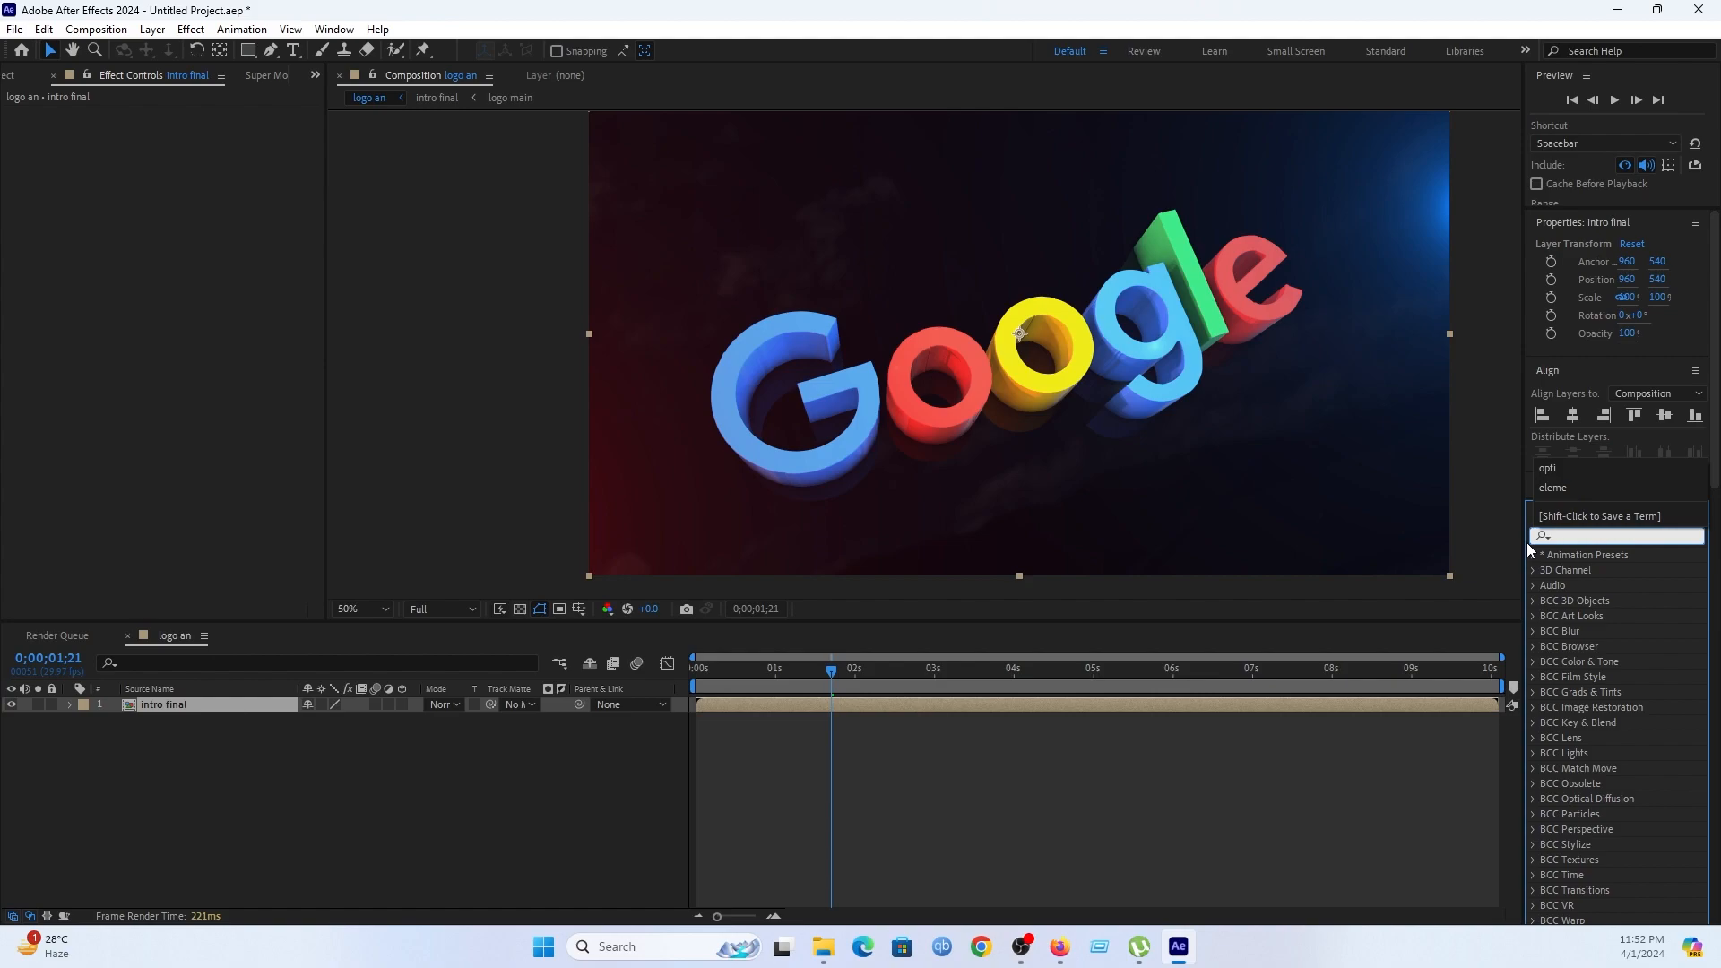
click(508, 791)
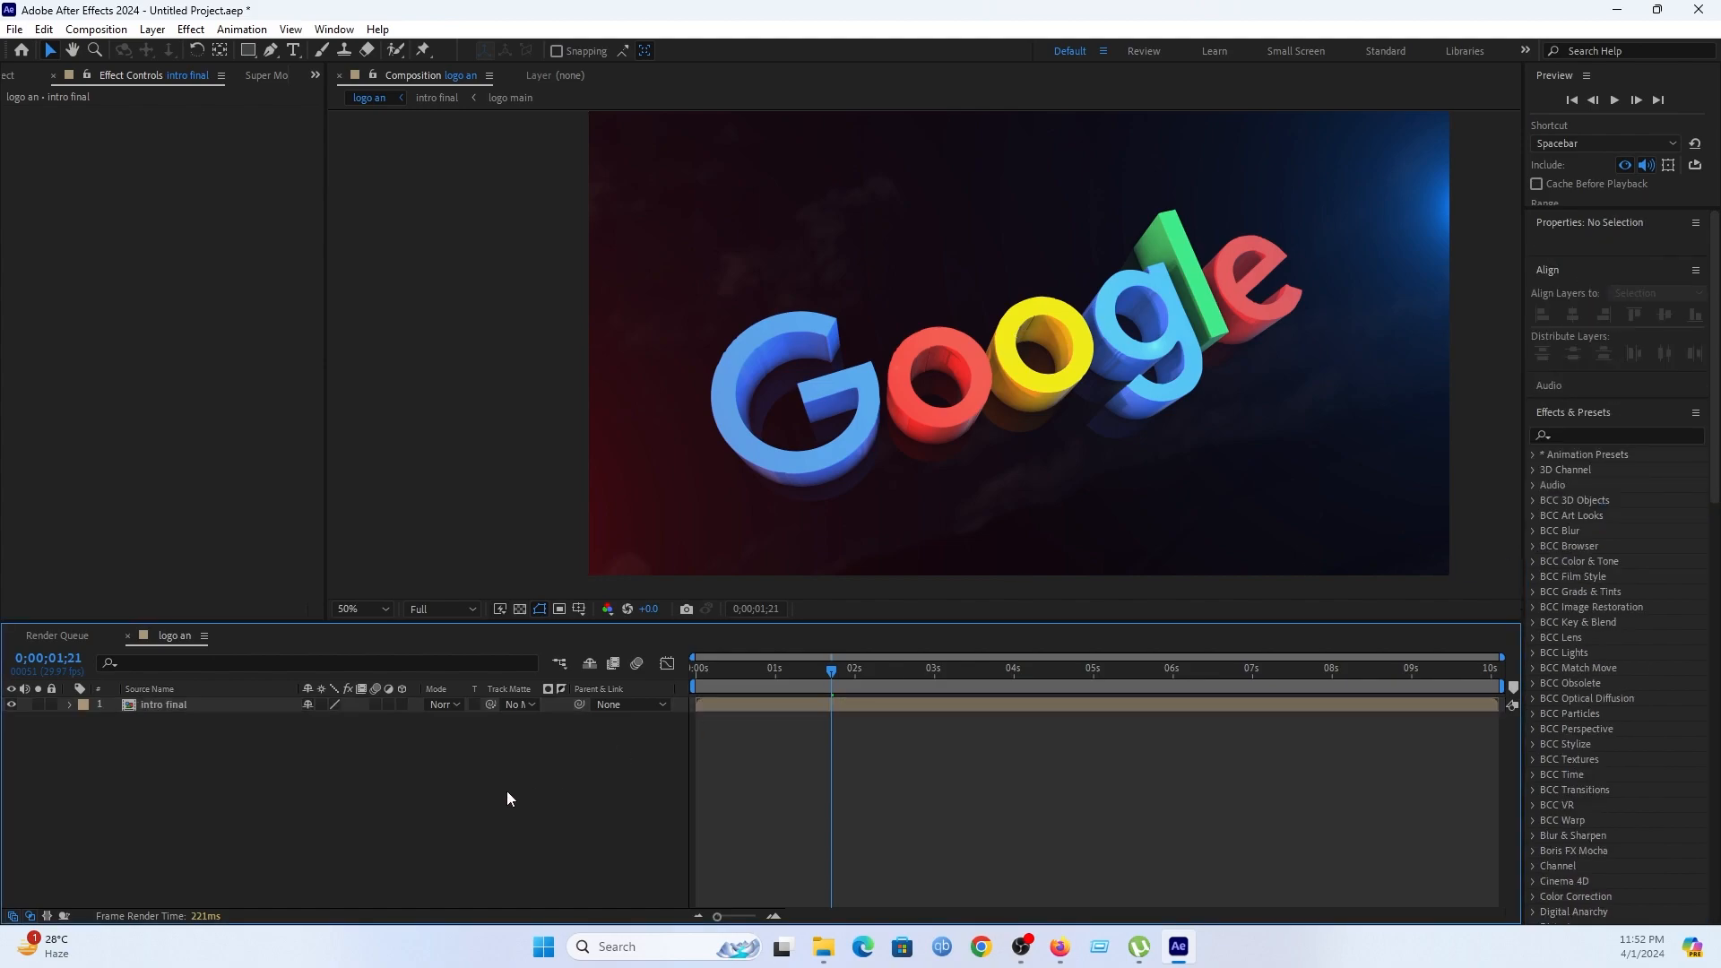
Save the project under the file name "ed".
key(ctrl+s)
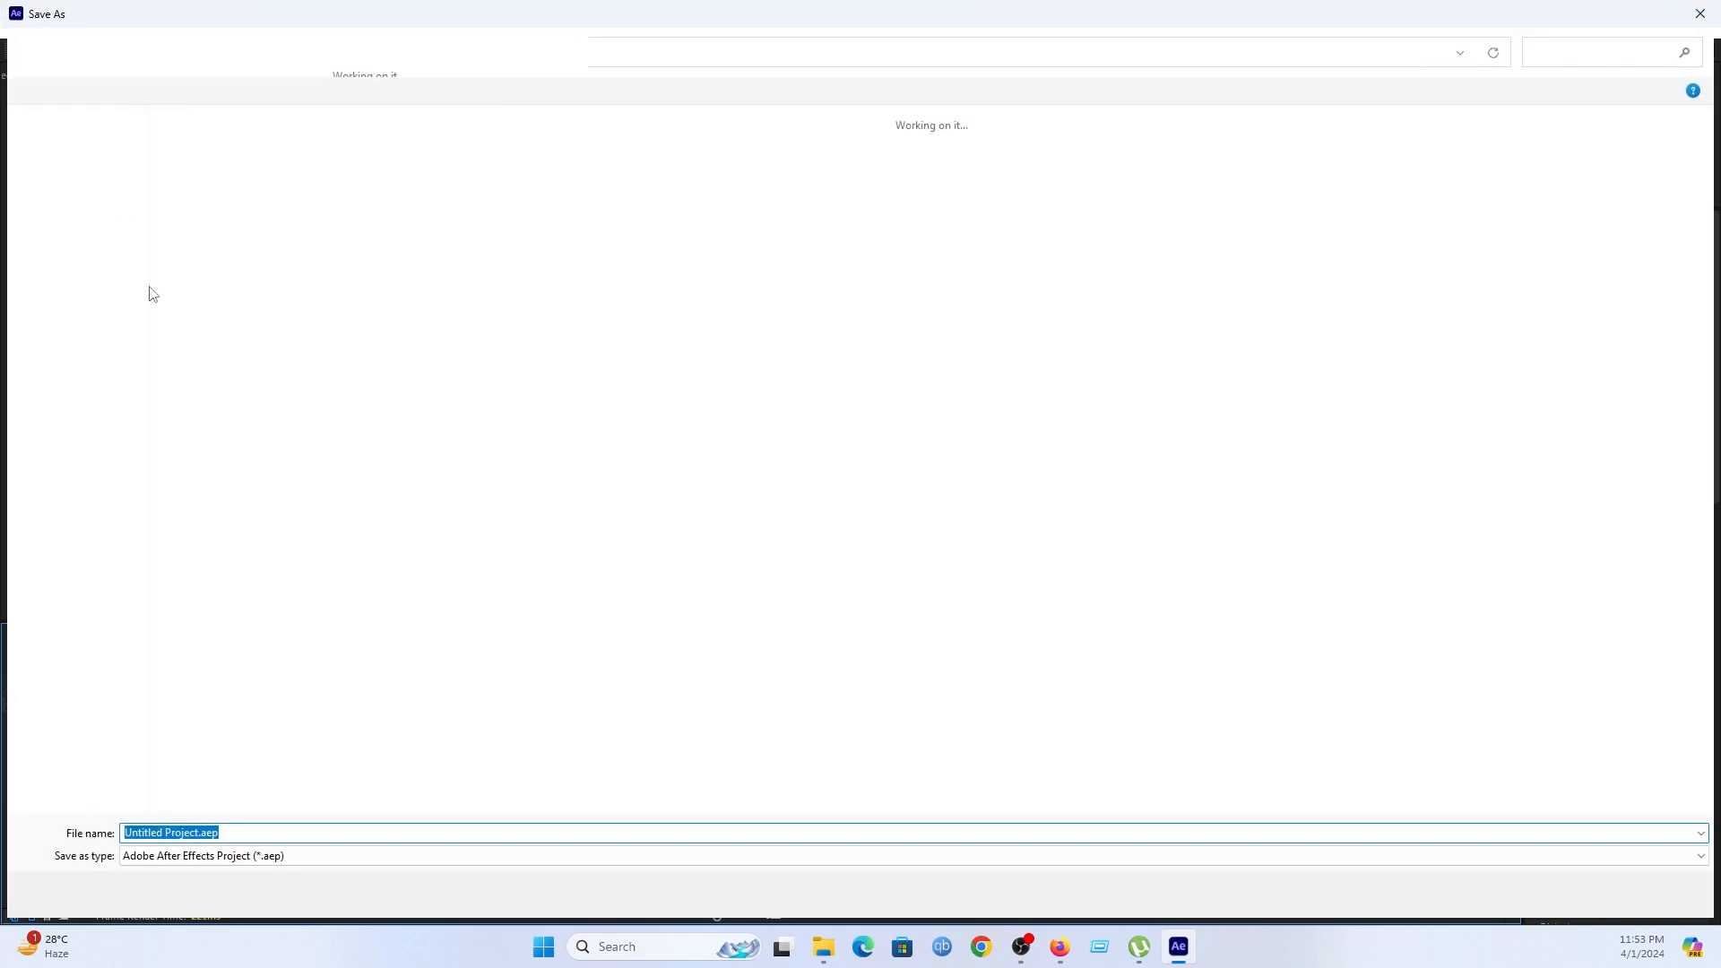
text(e)
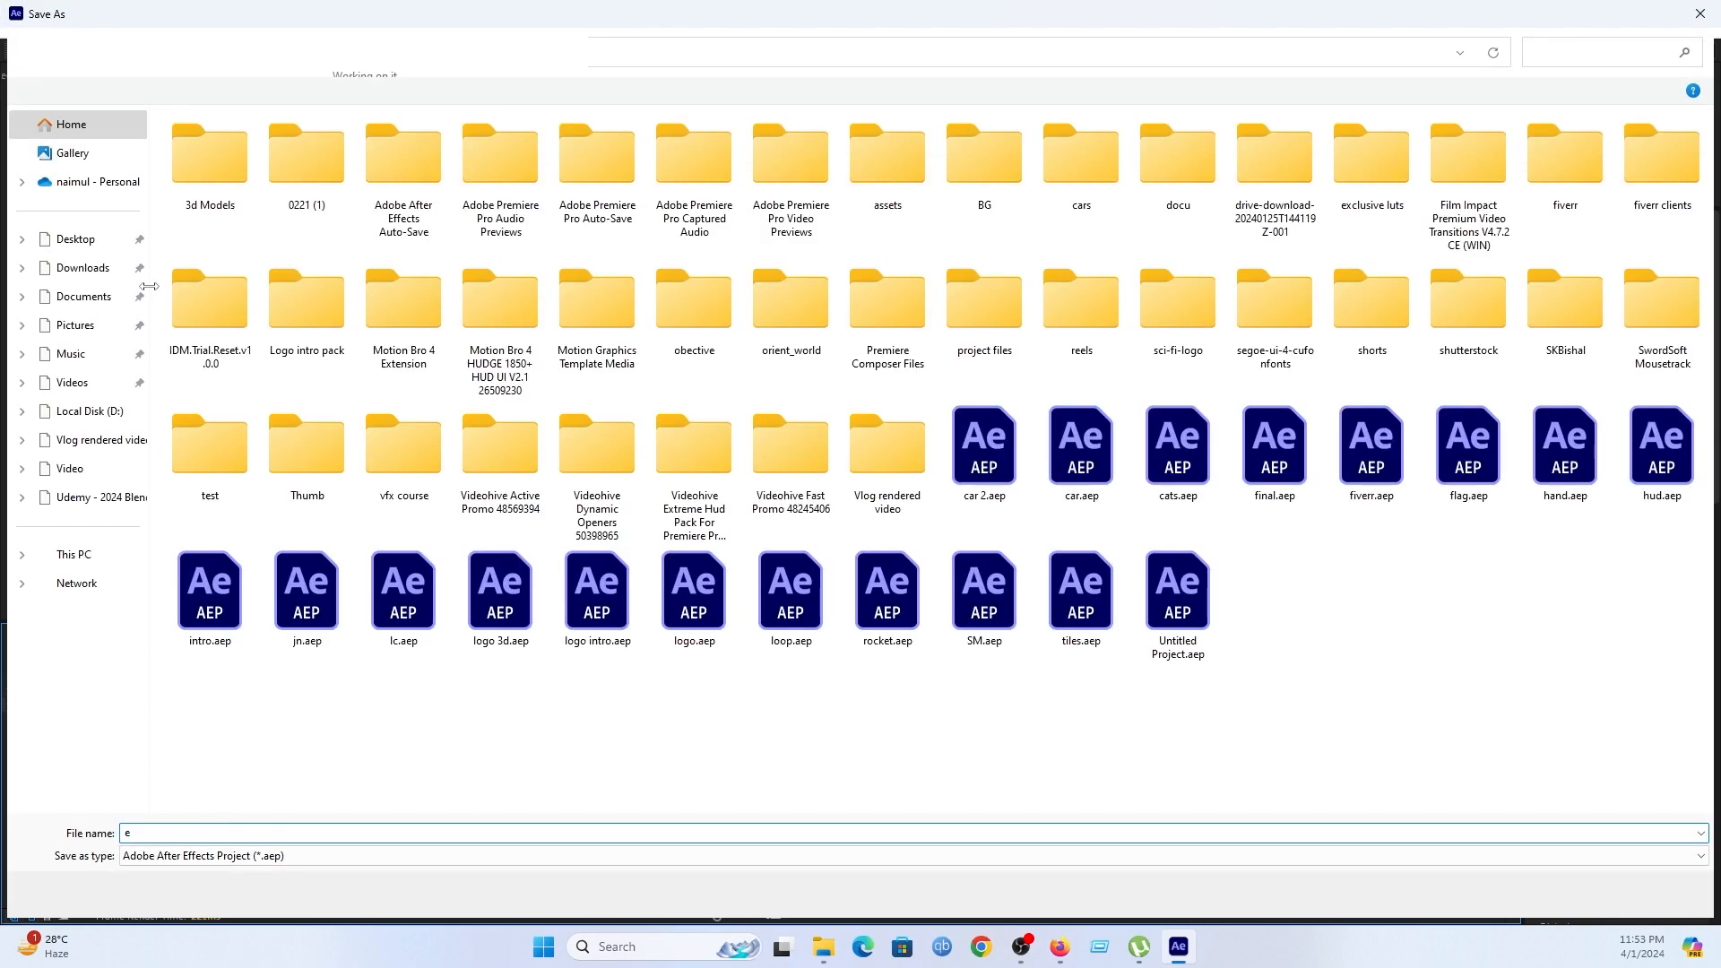
text(d)
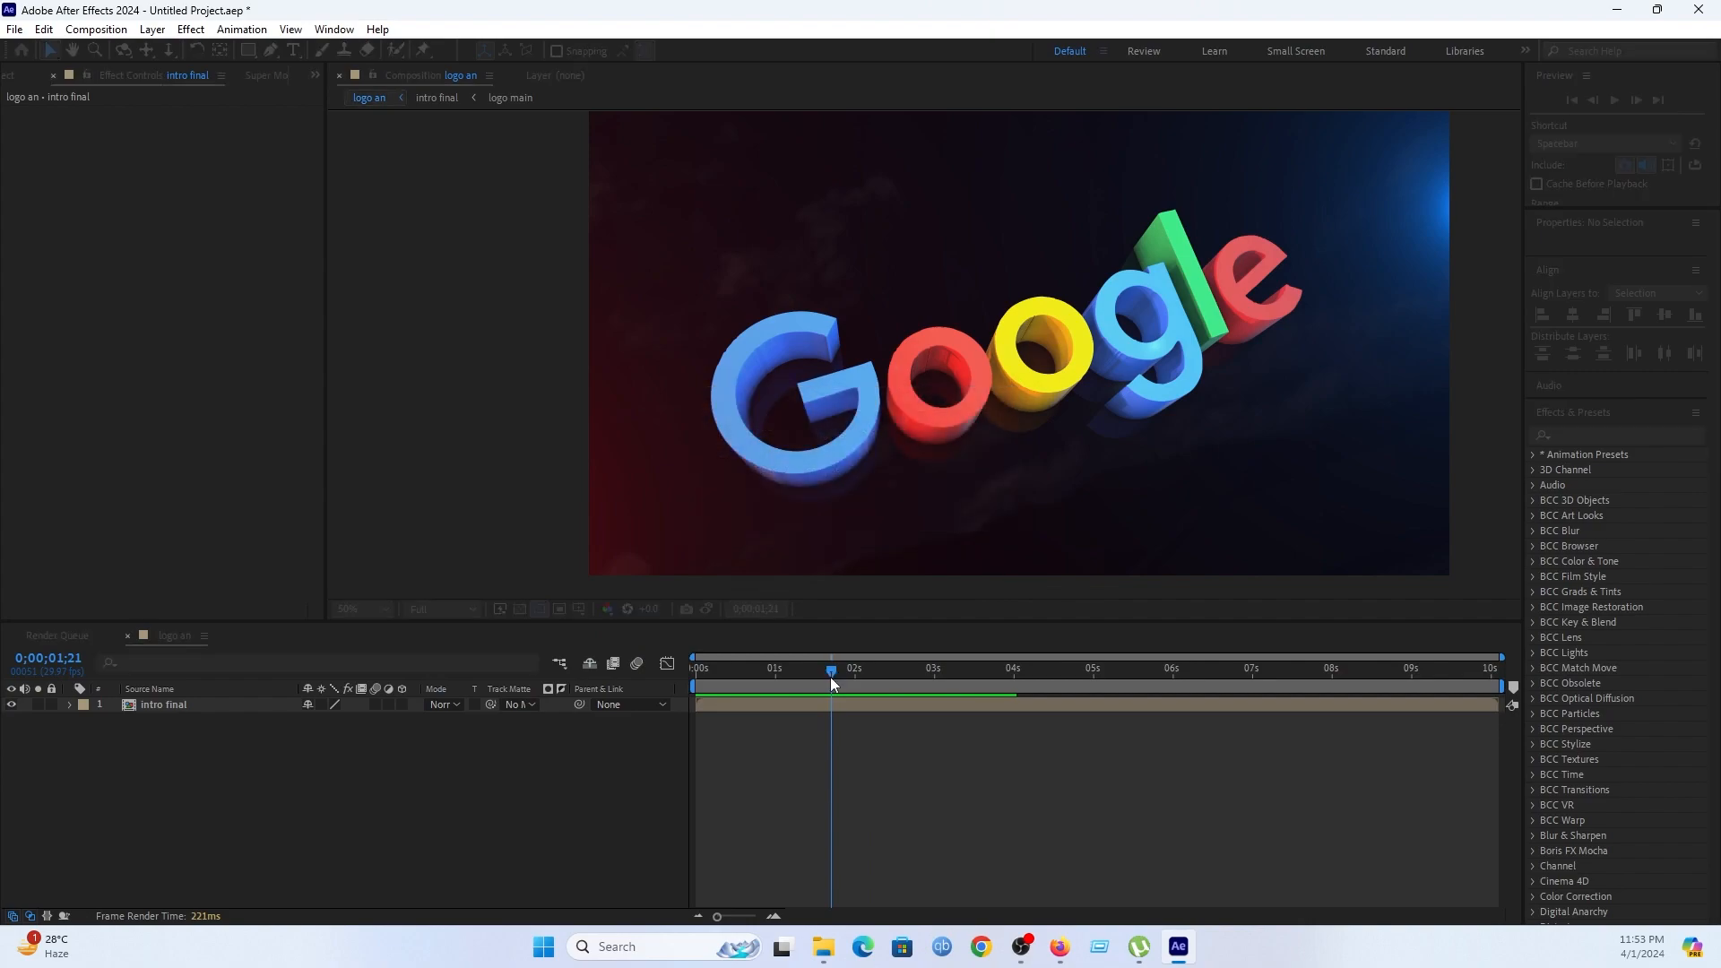
Purge the disk cache, deleting its files for all versions.
click(52, 31)
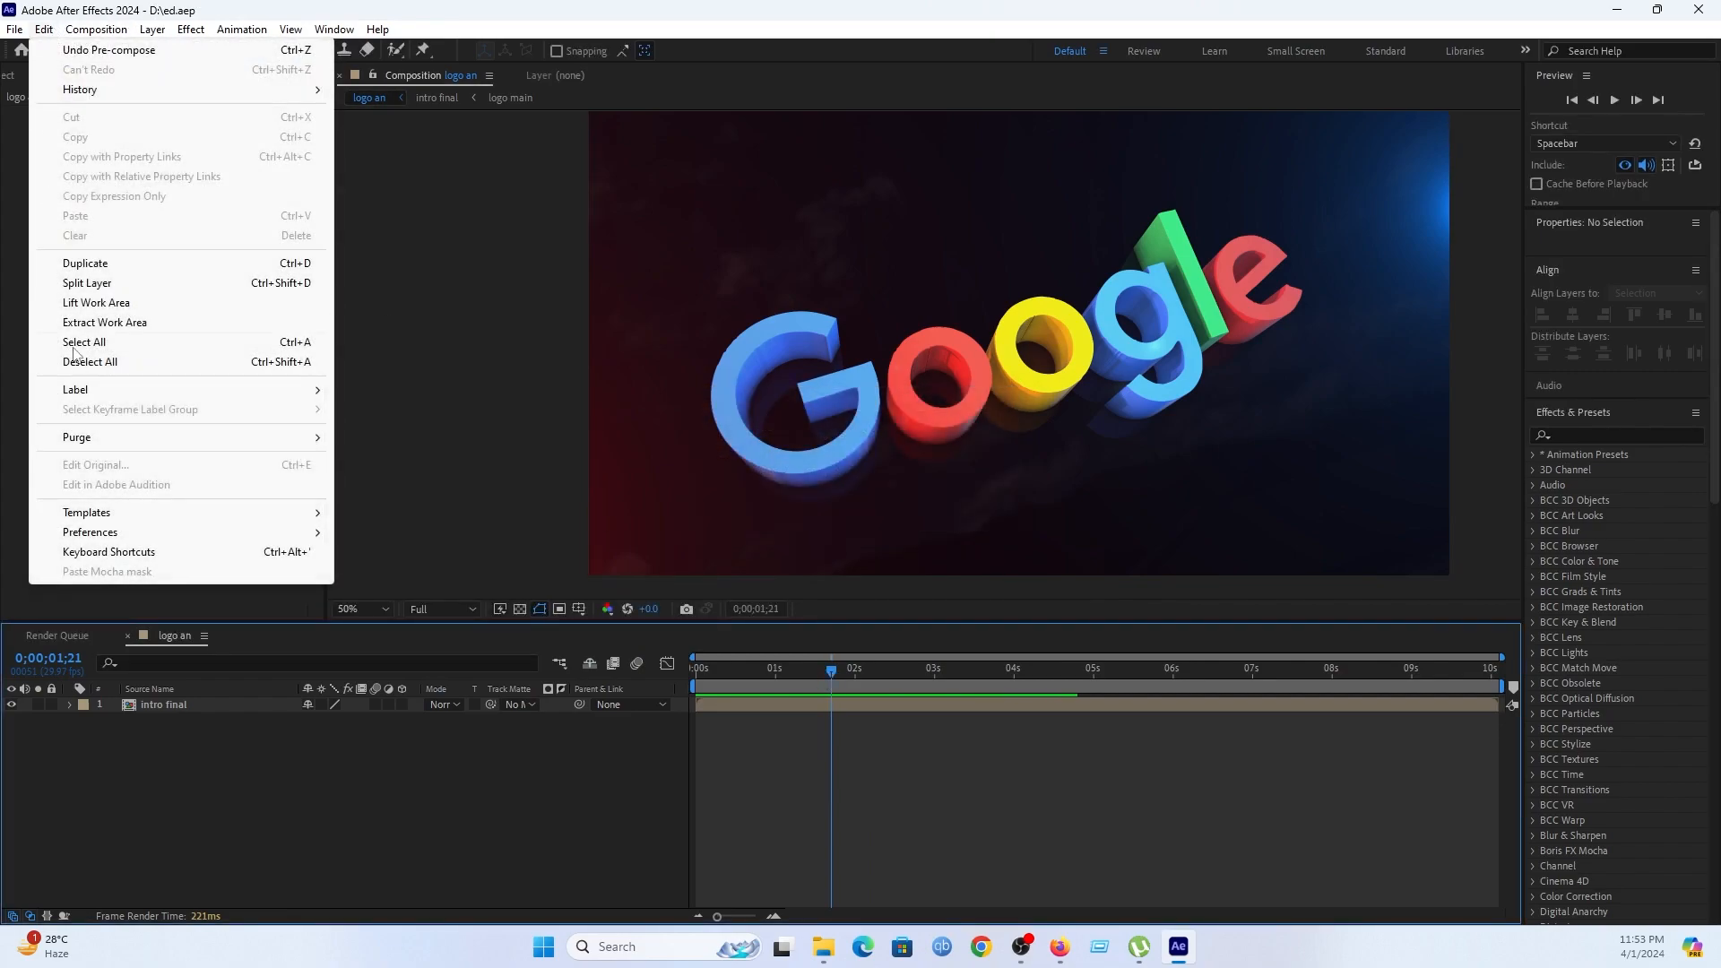
mouse_move(192, 443)
click(350, 438)
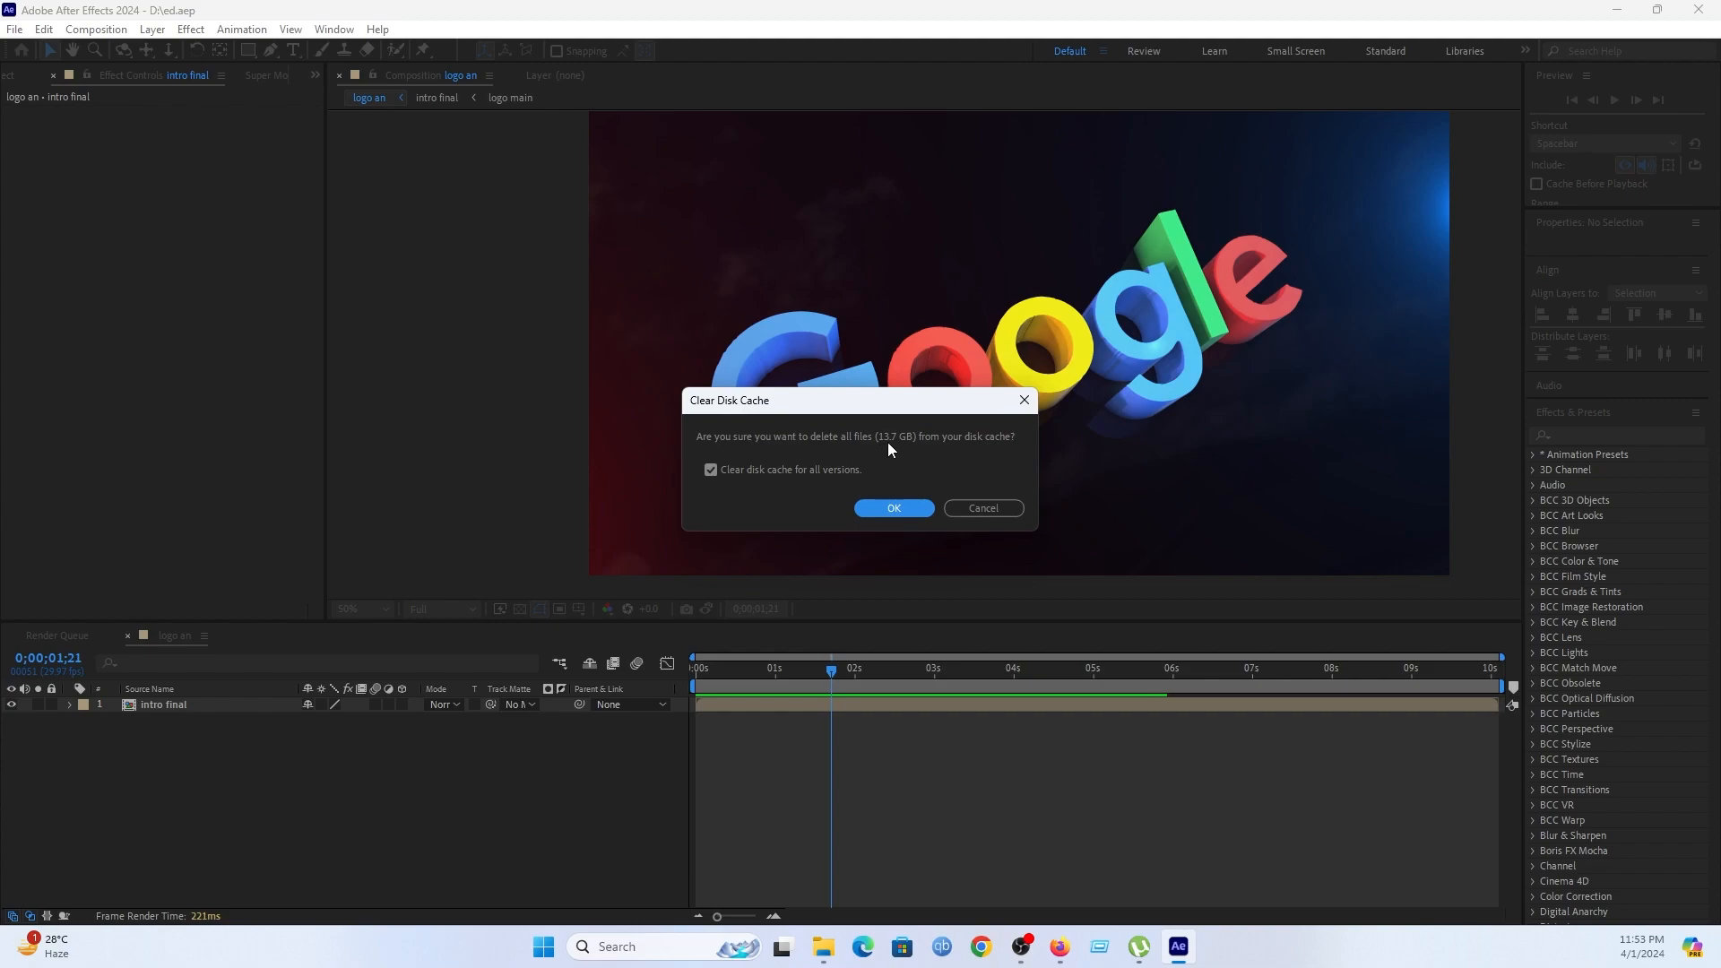
click(896, 507)
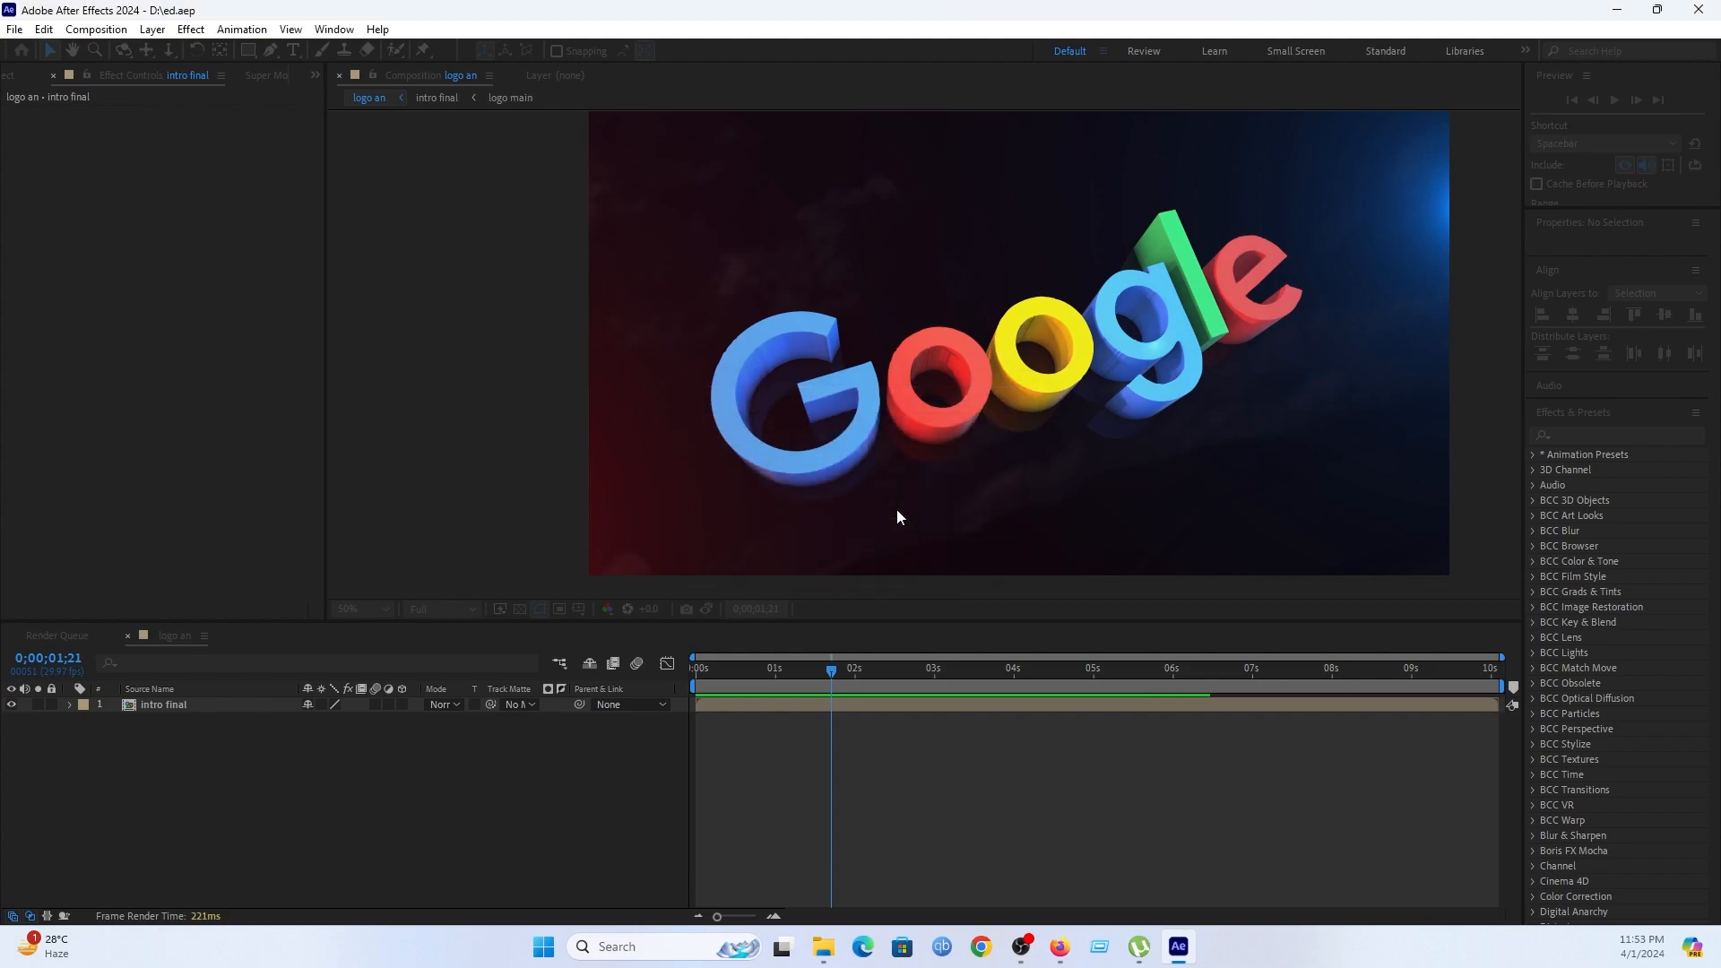
Find the Magic Bullet Looks effect by searching for "looks" and apply it to the intro final layer.
click(980, 701)
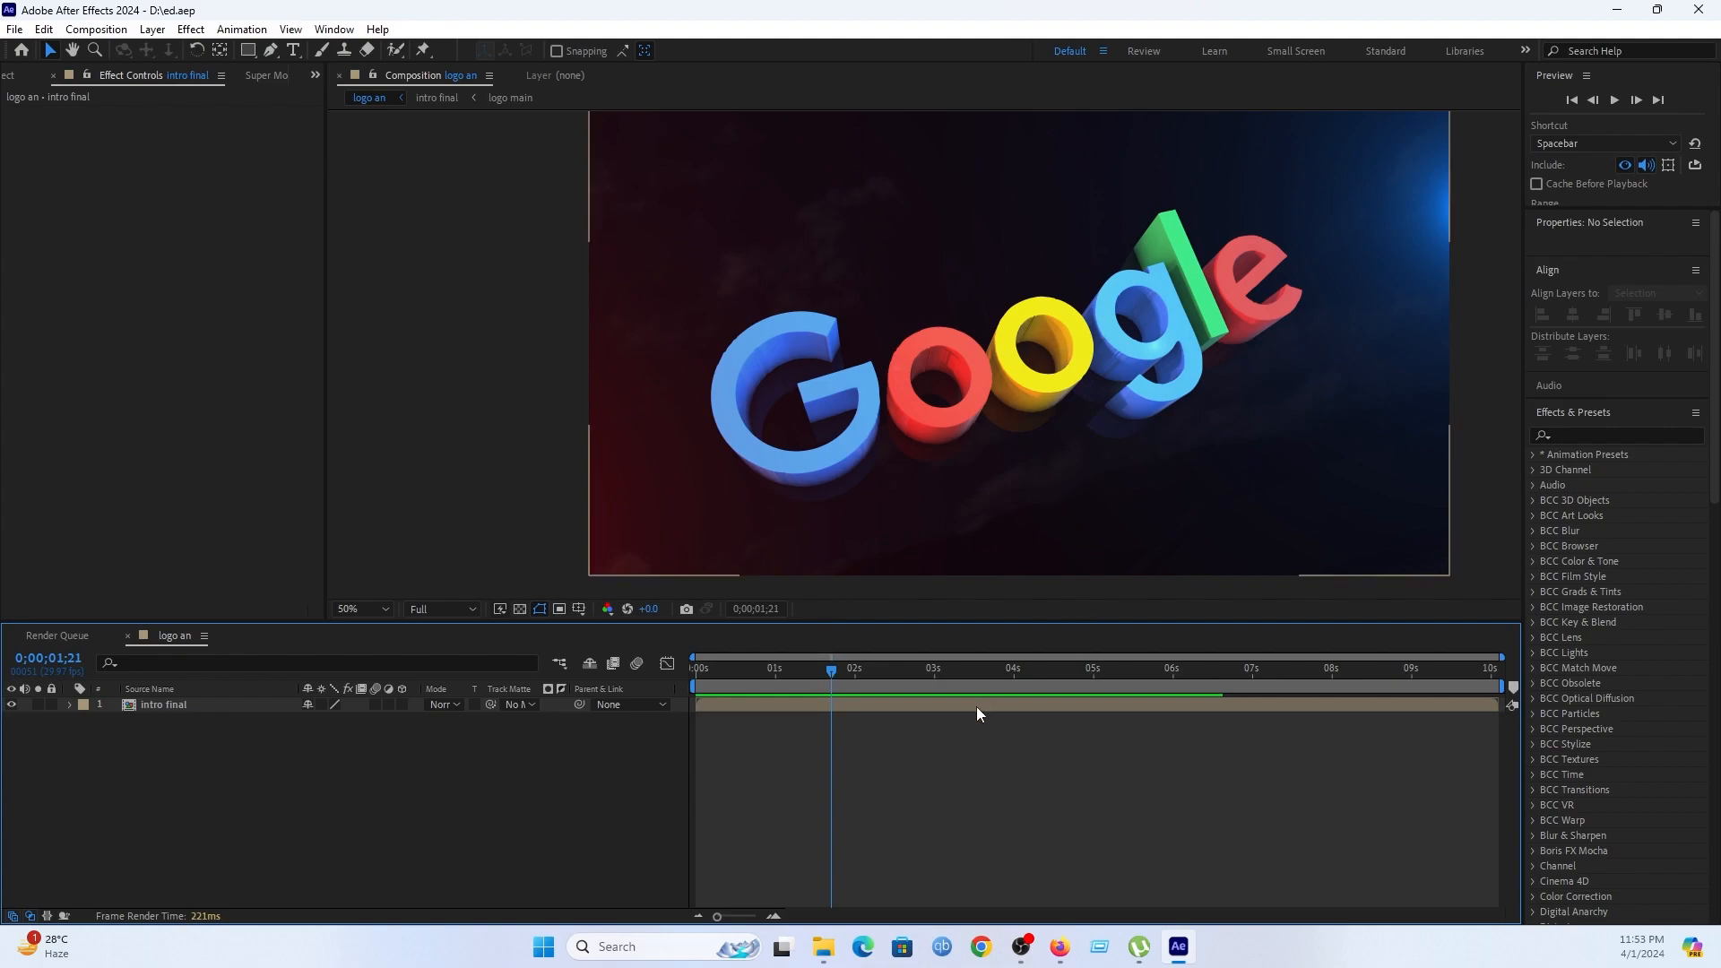
click(1588, 536)
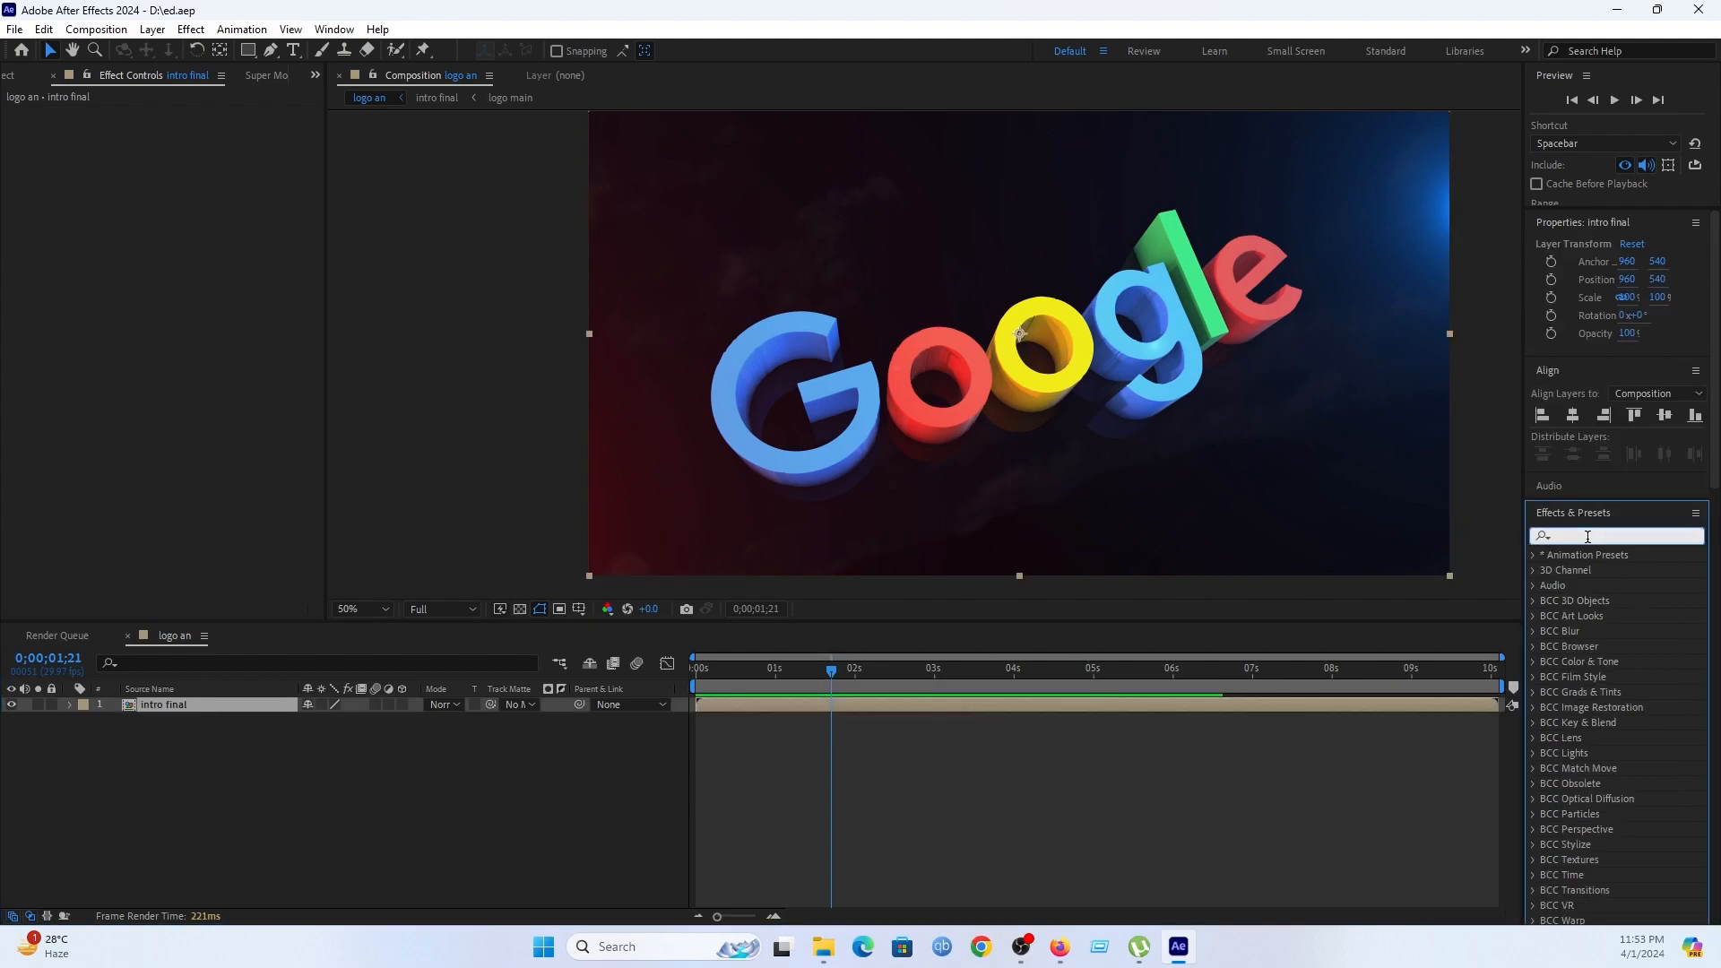
text(looks)
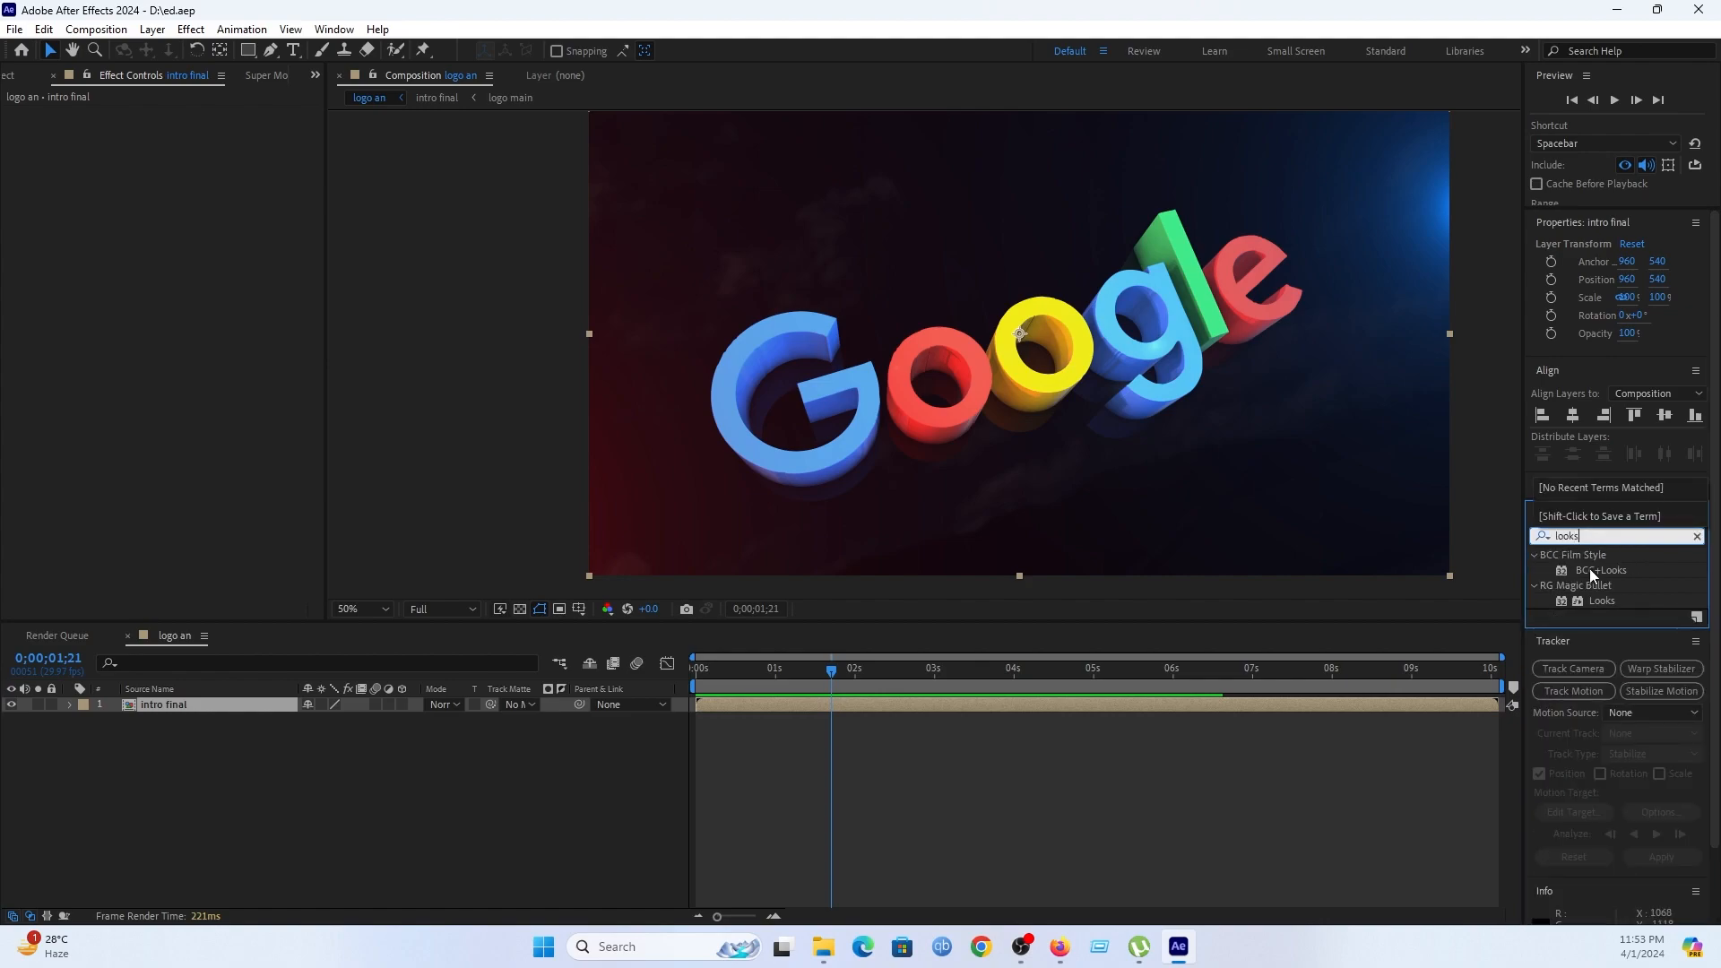
click(1604, 601)
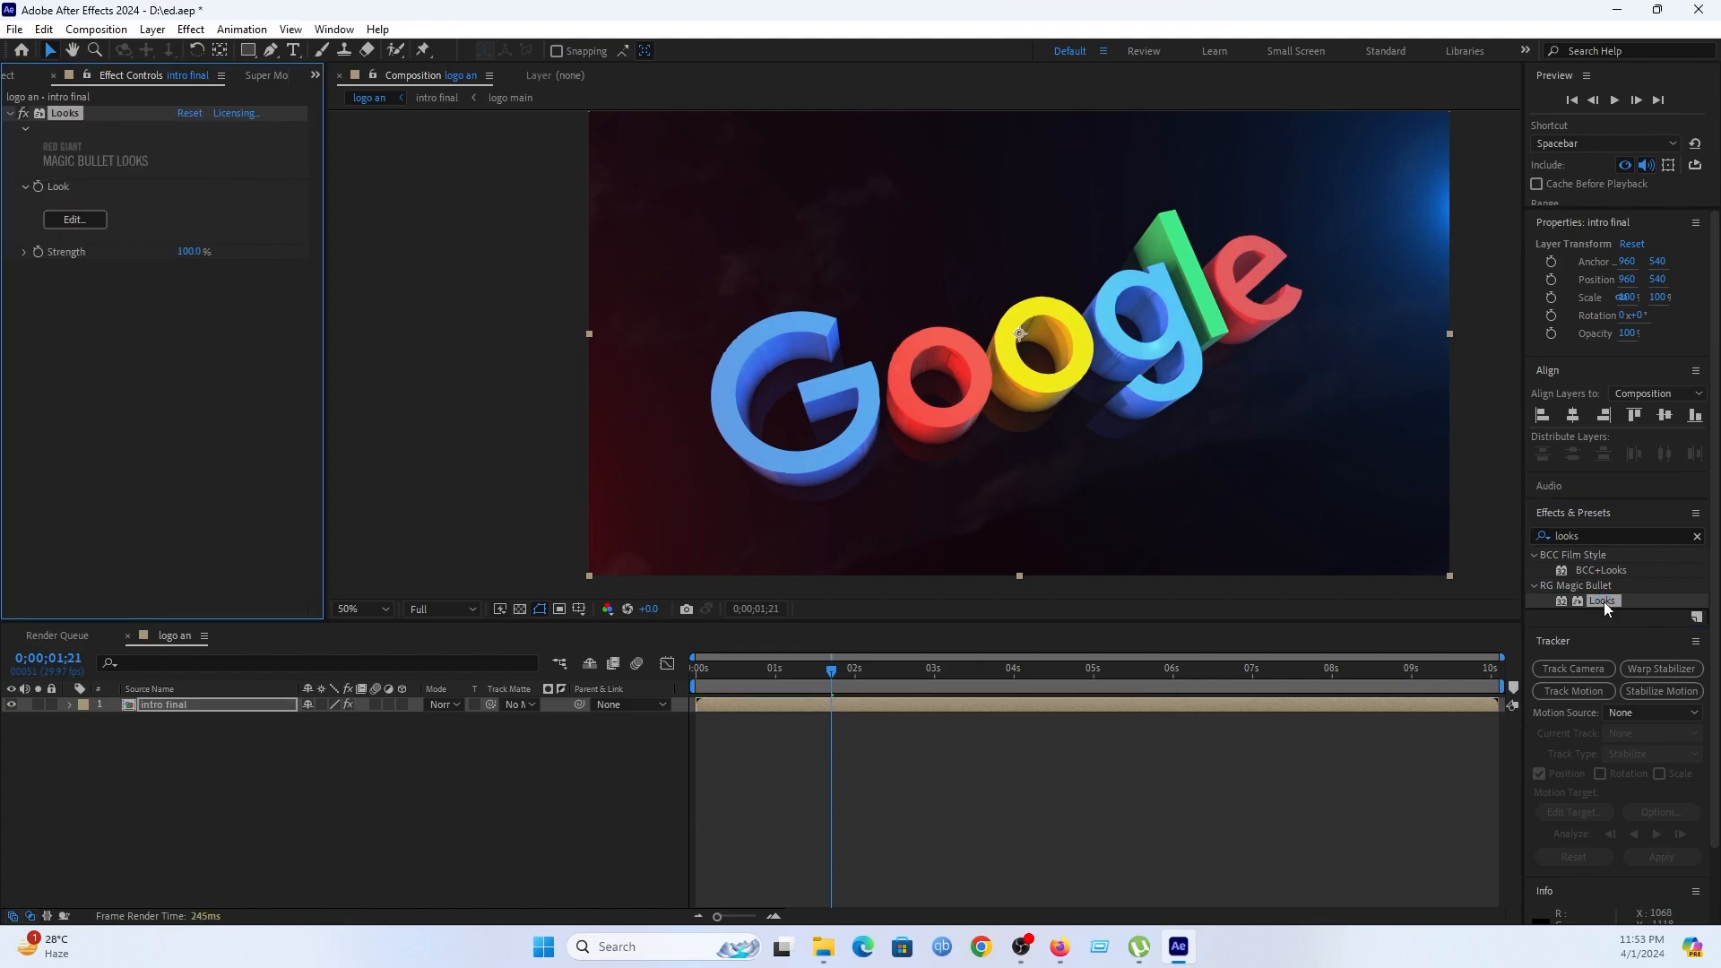
Open the Looks effect's editor, enlarge its window and show the library of preset looks.
click(64, 219)
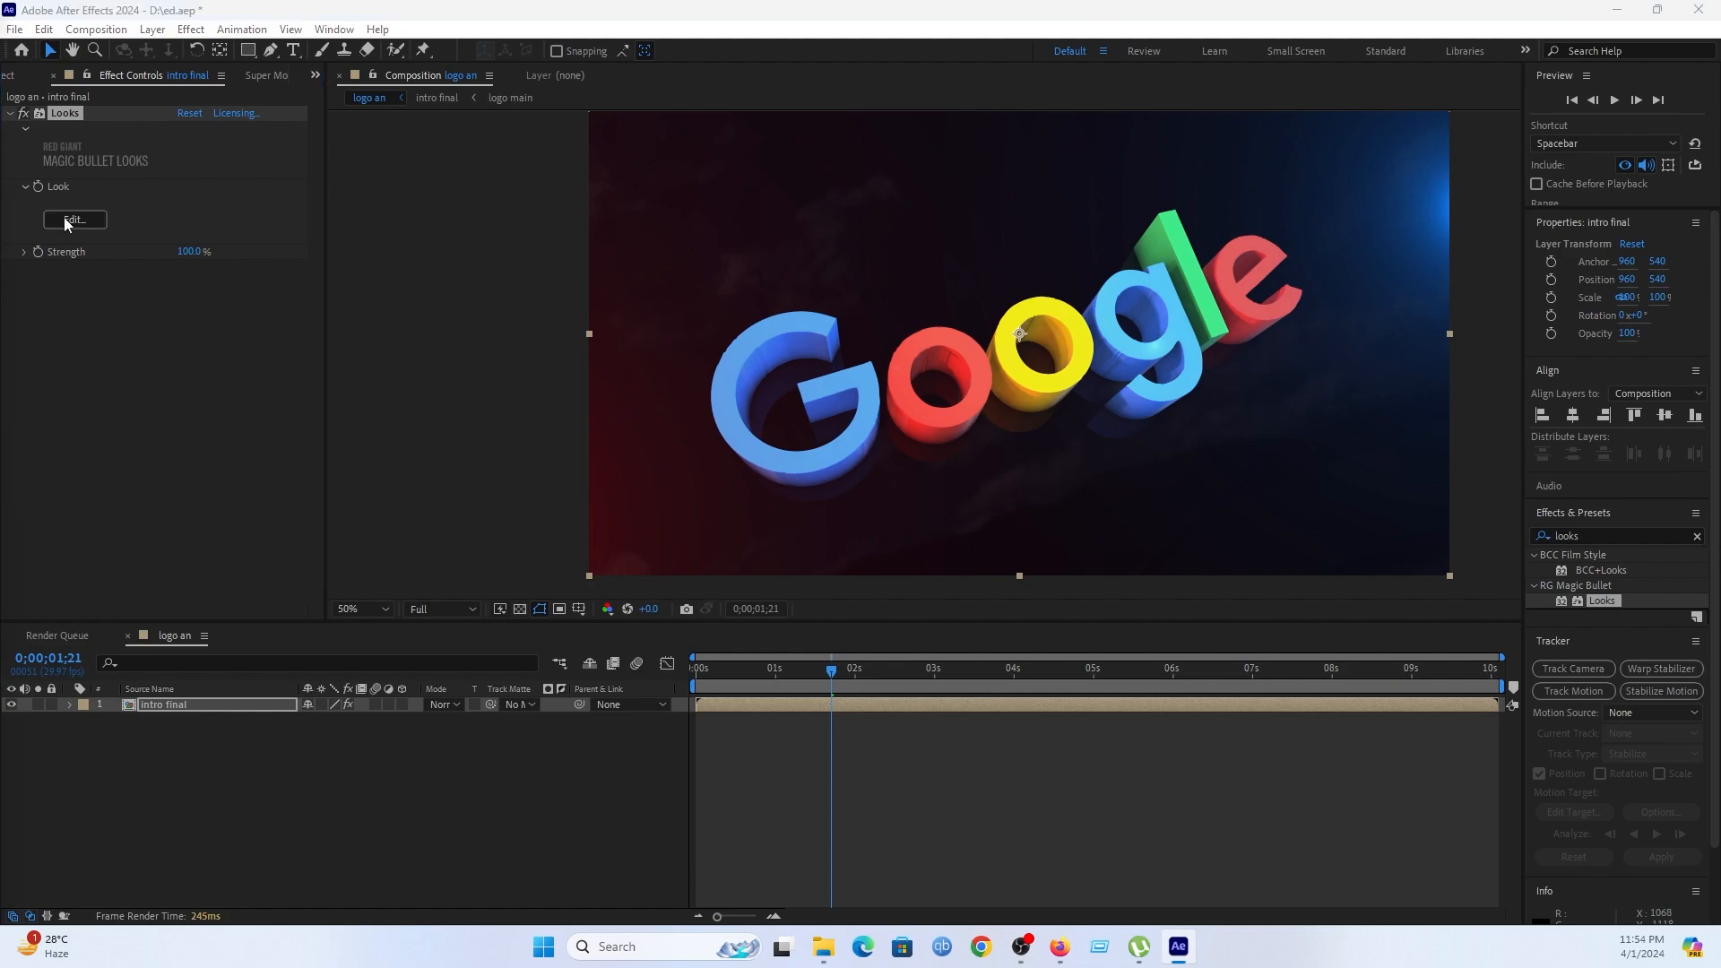
drag(0, 165, 834, 16)
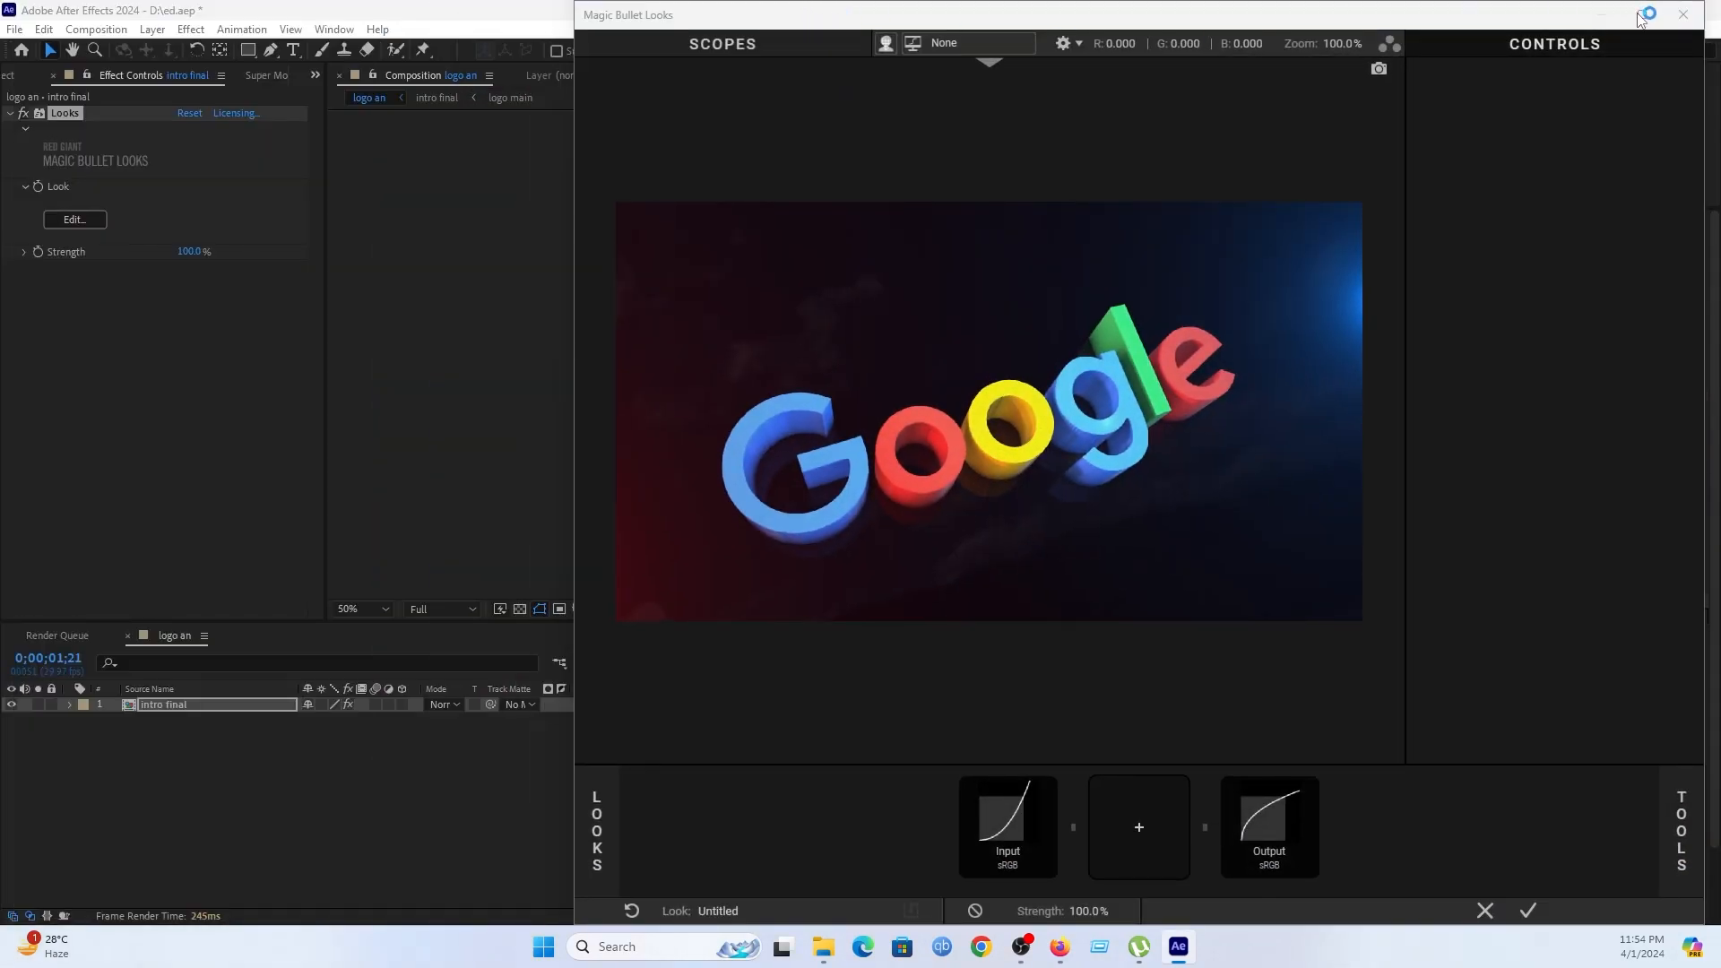
click(1672, 87)
click(1647, 16)
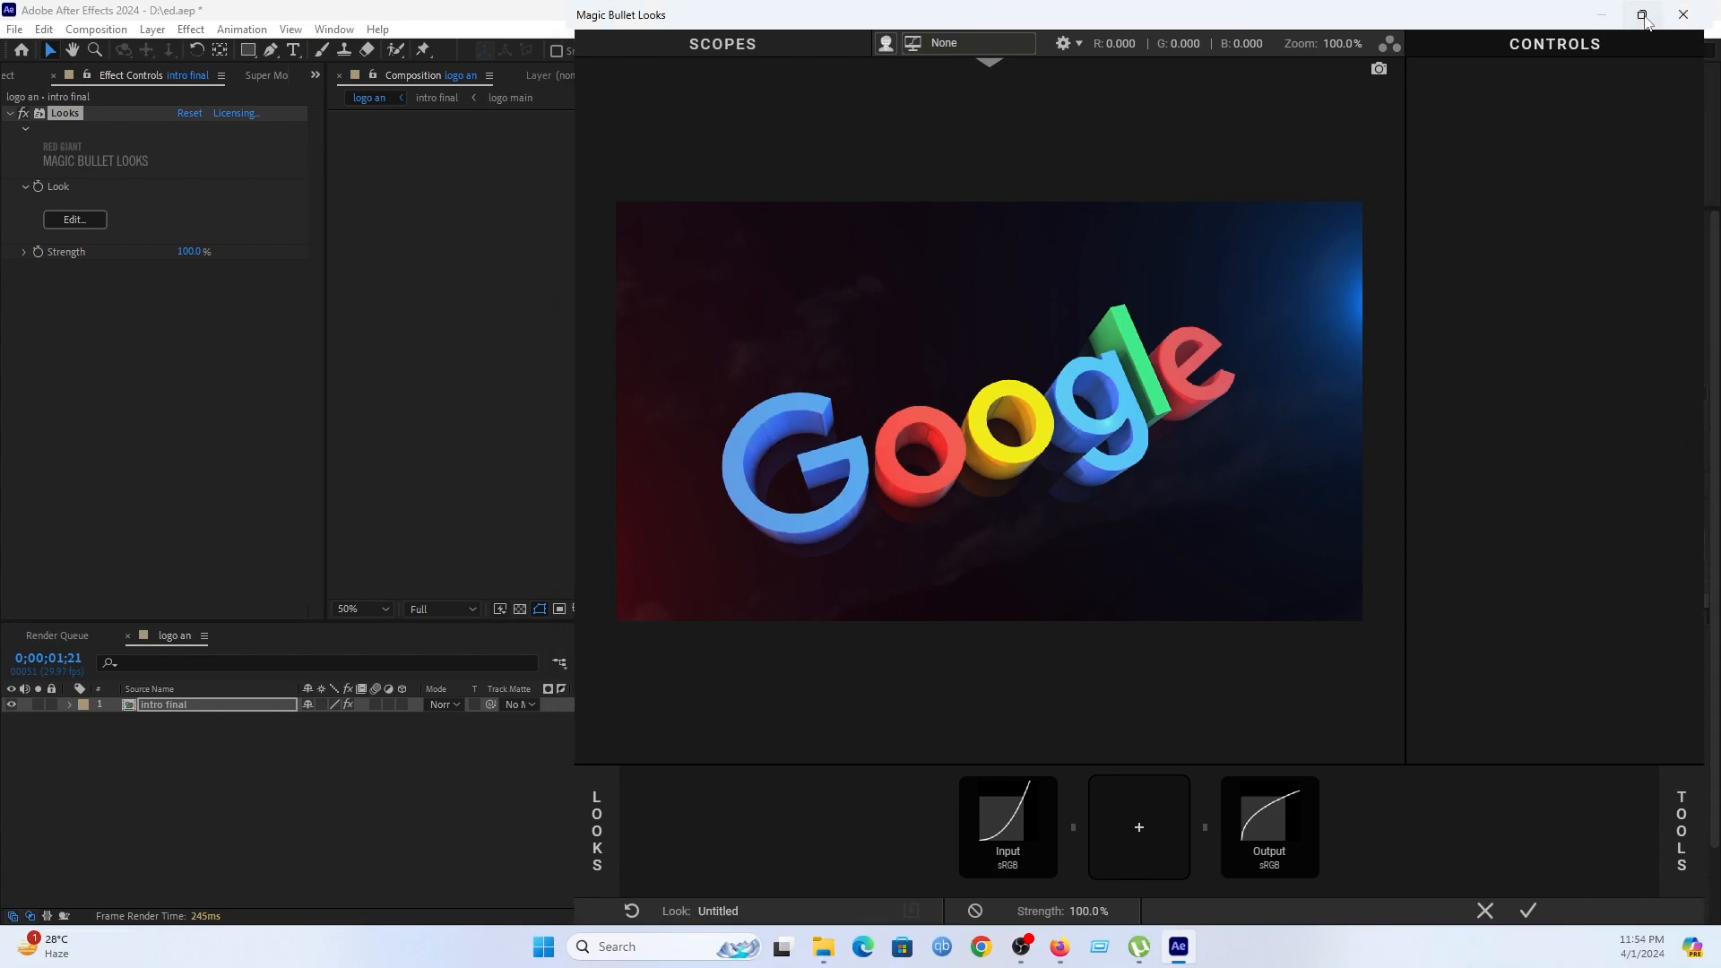
click(36, 817)
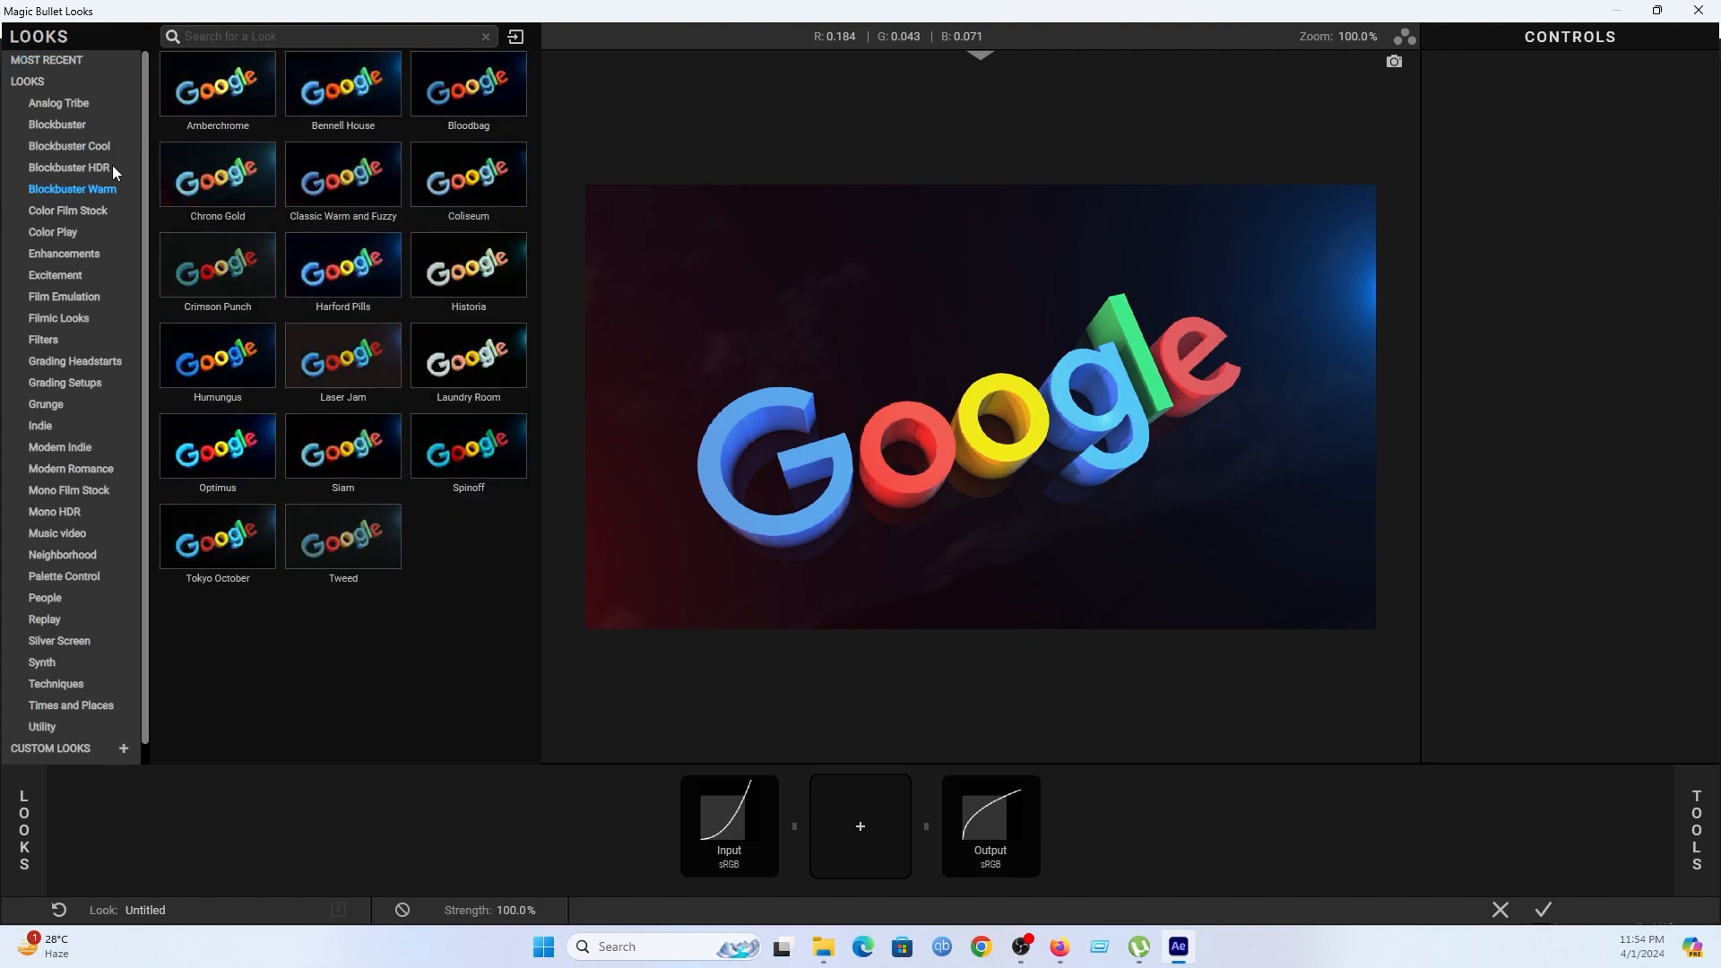
Preview several Blockbuster Warm looks on the logo, including Harford Pills, Amberchrome and Tokyo October.
click(336, 331)
click(339, 271)
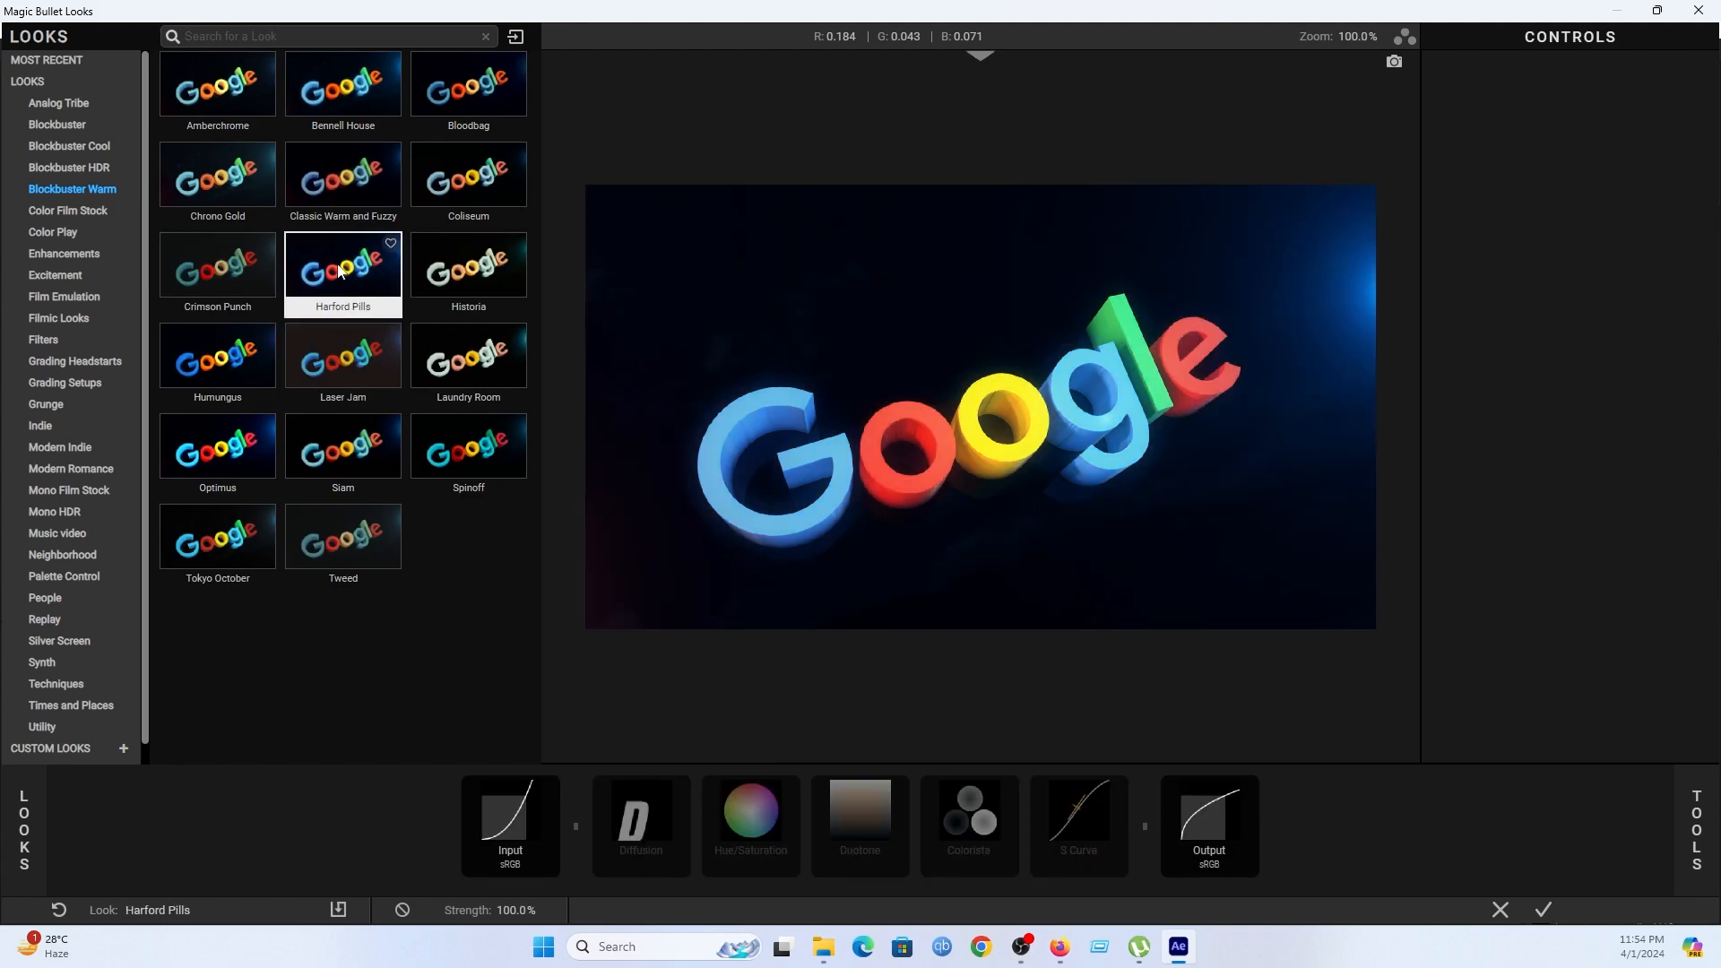
click(322, 165)
click(294, 114)
click(253, 111)
click(208, 185)
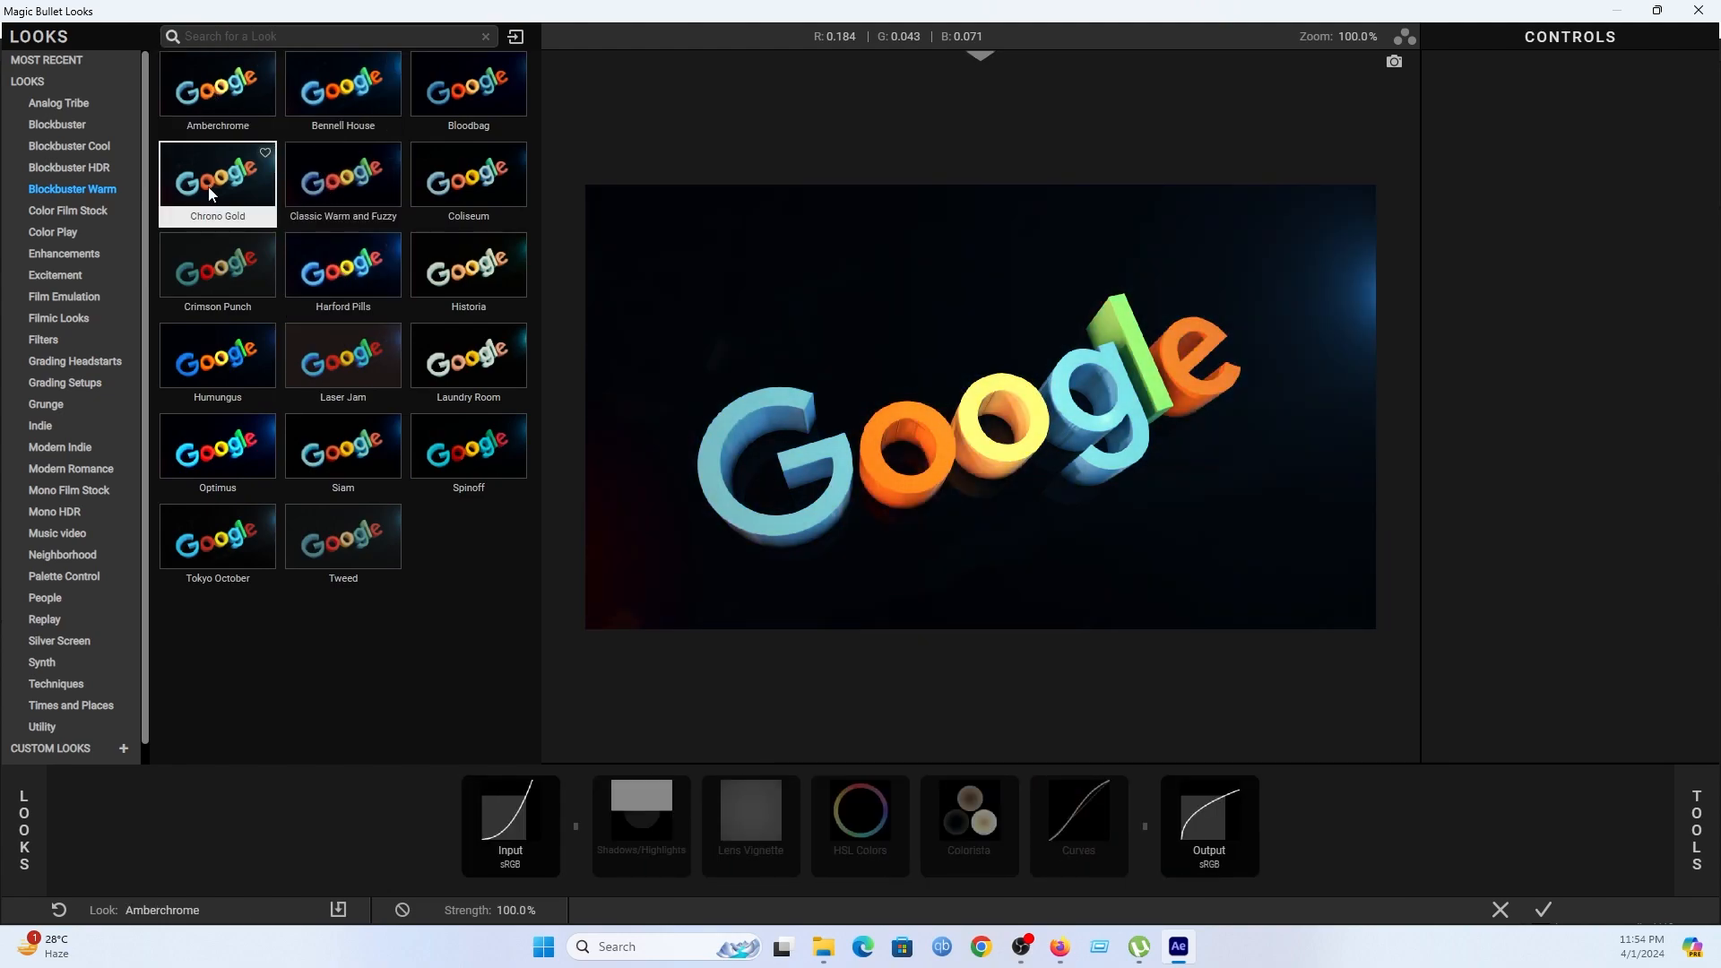
click(201, 455)
click(212, 538)
click(316, 538)
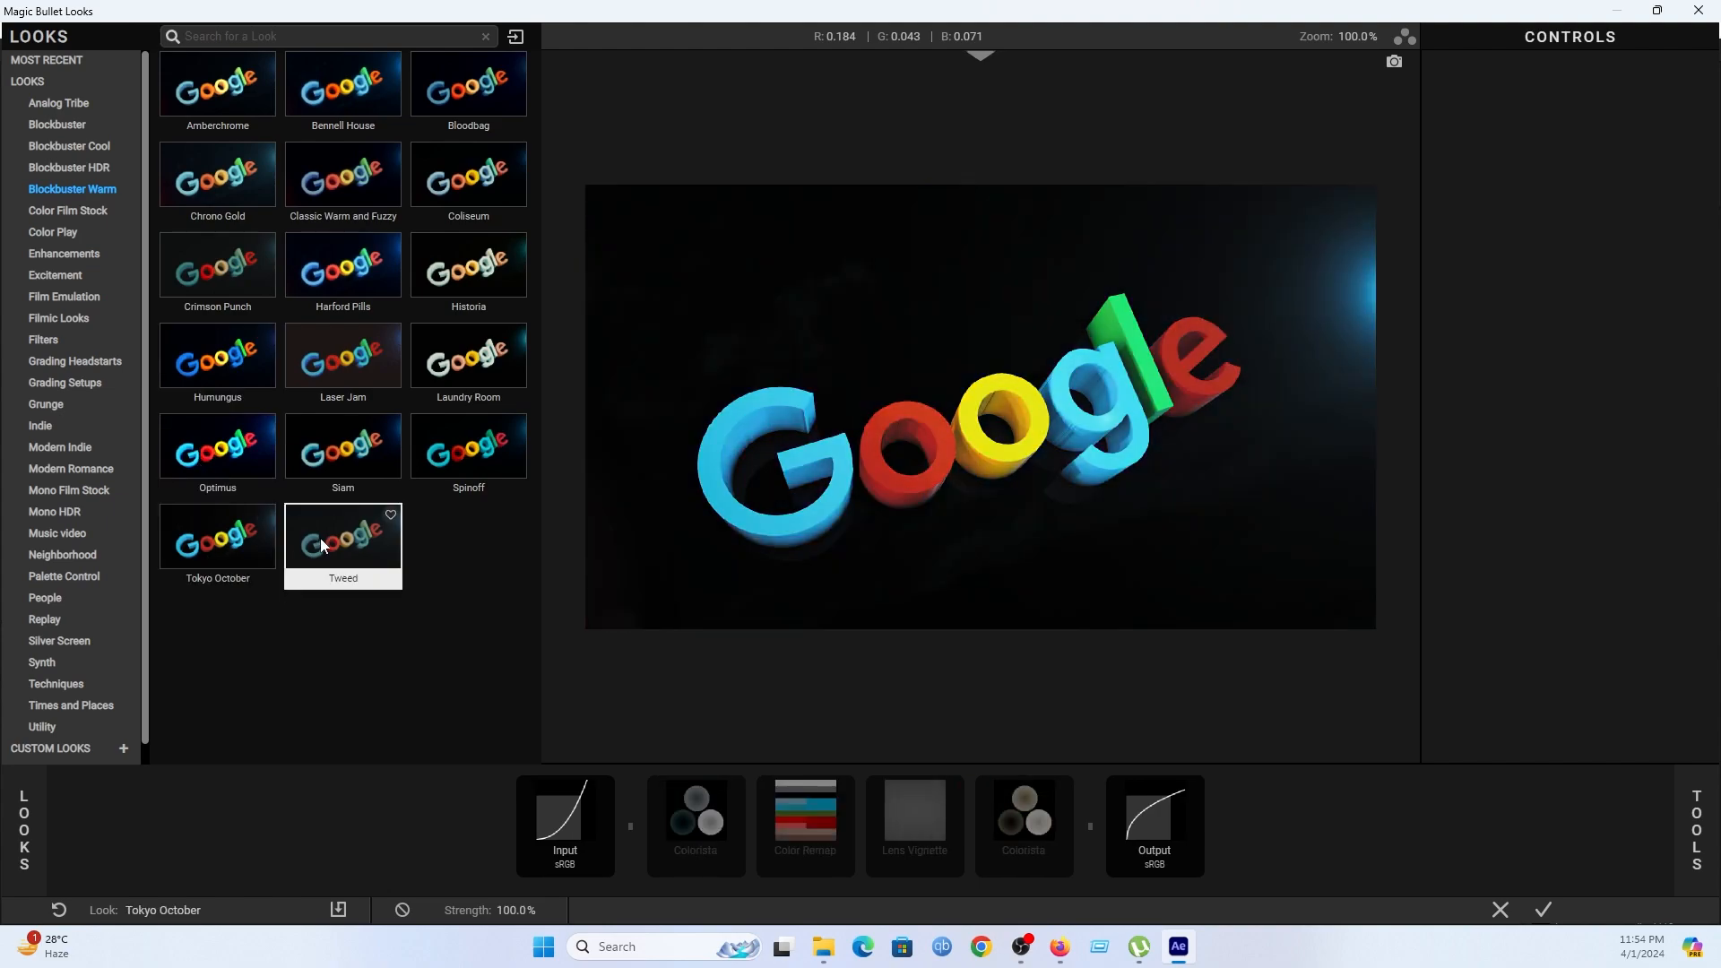
Preview several Blockbuster Cool looks on the logo, including Ice Palace, Onslaught and Critical Care.
click(106, 167)
click(99, 148)
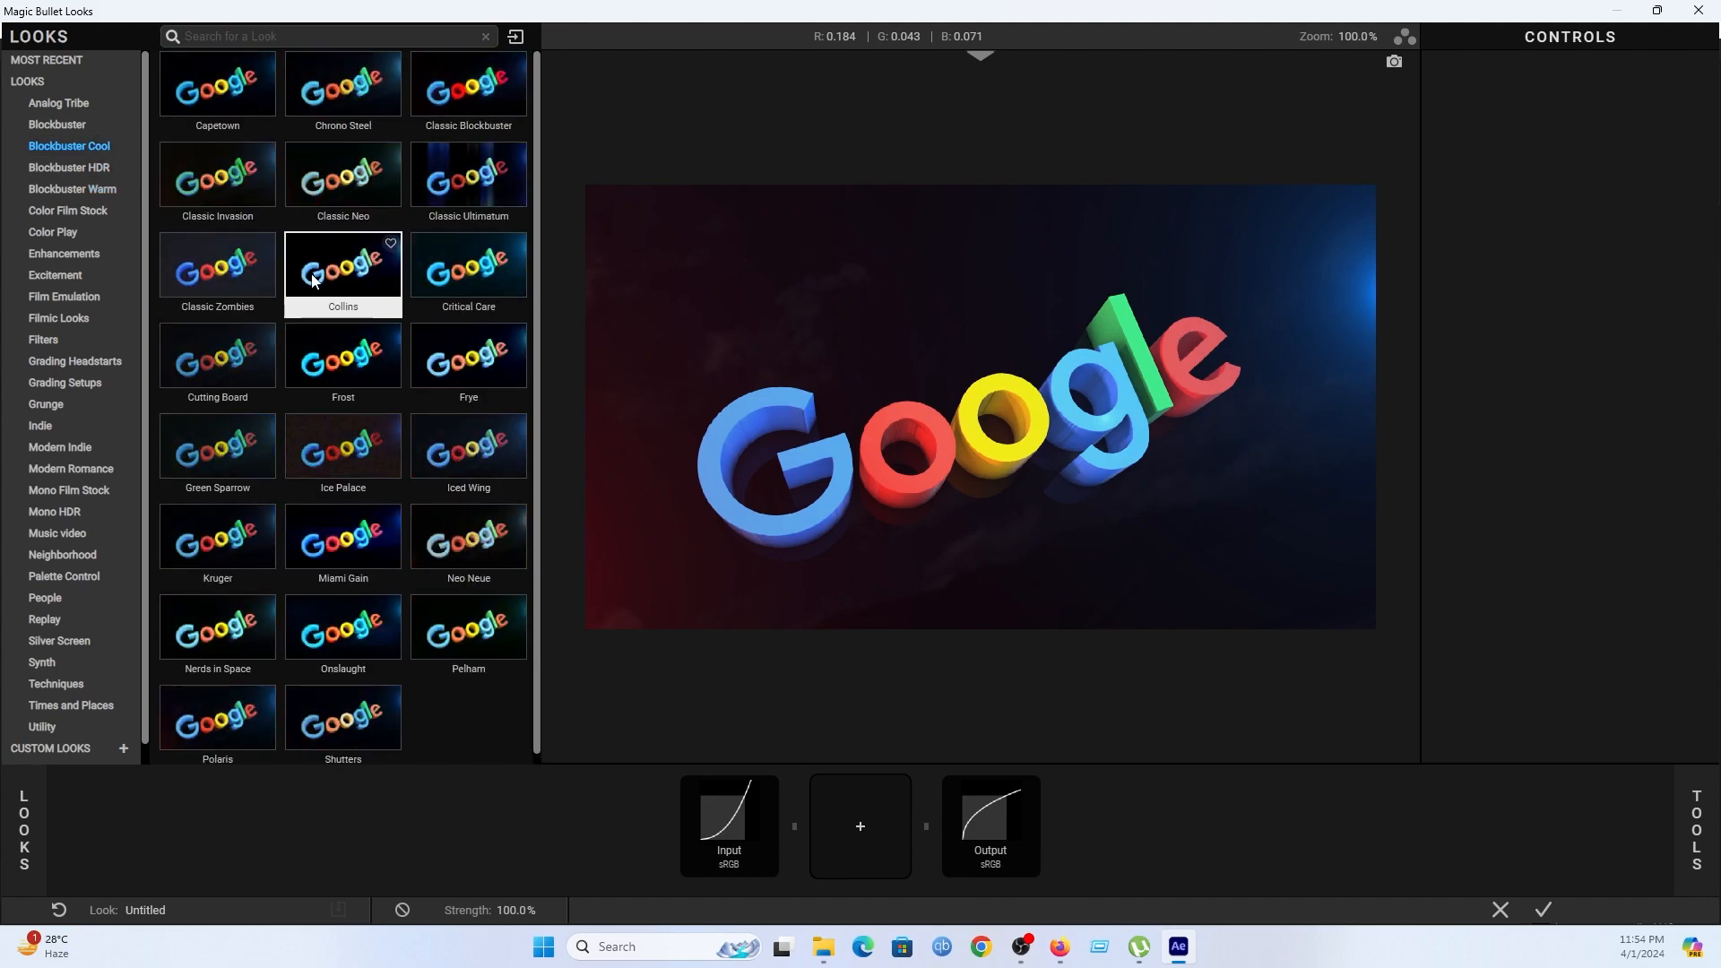
click(316, 281)
click(338, 438)
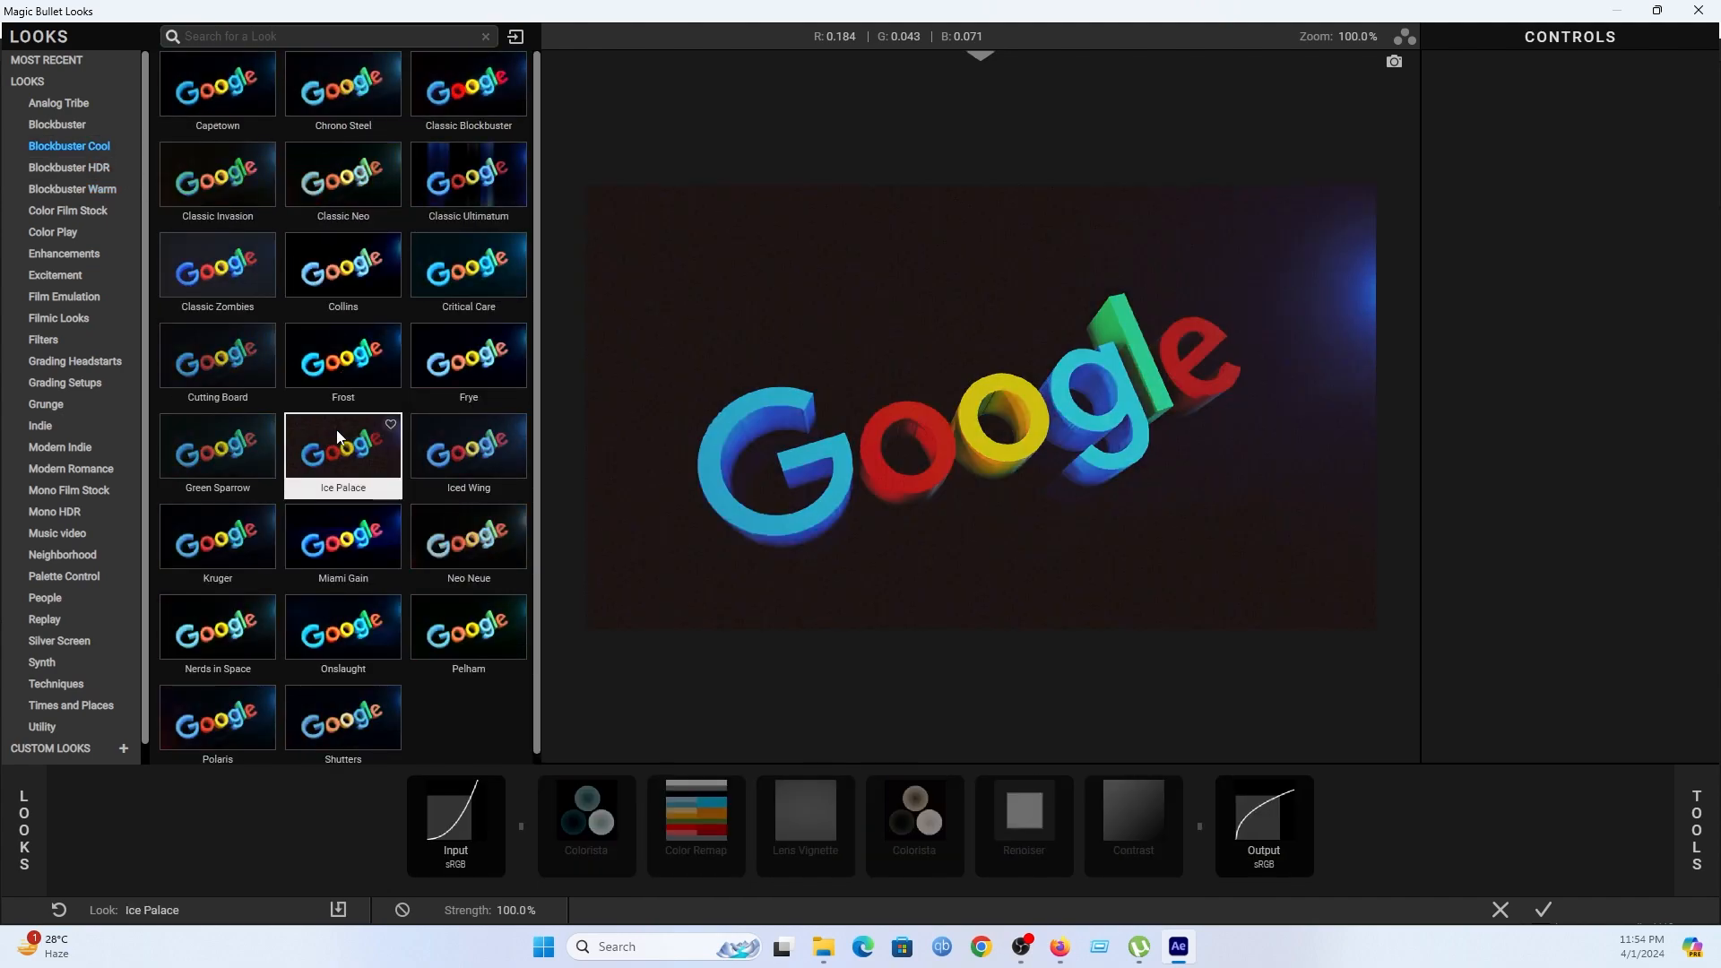
click(345, 566)
click(345, 623)
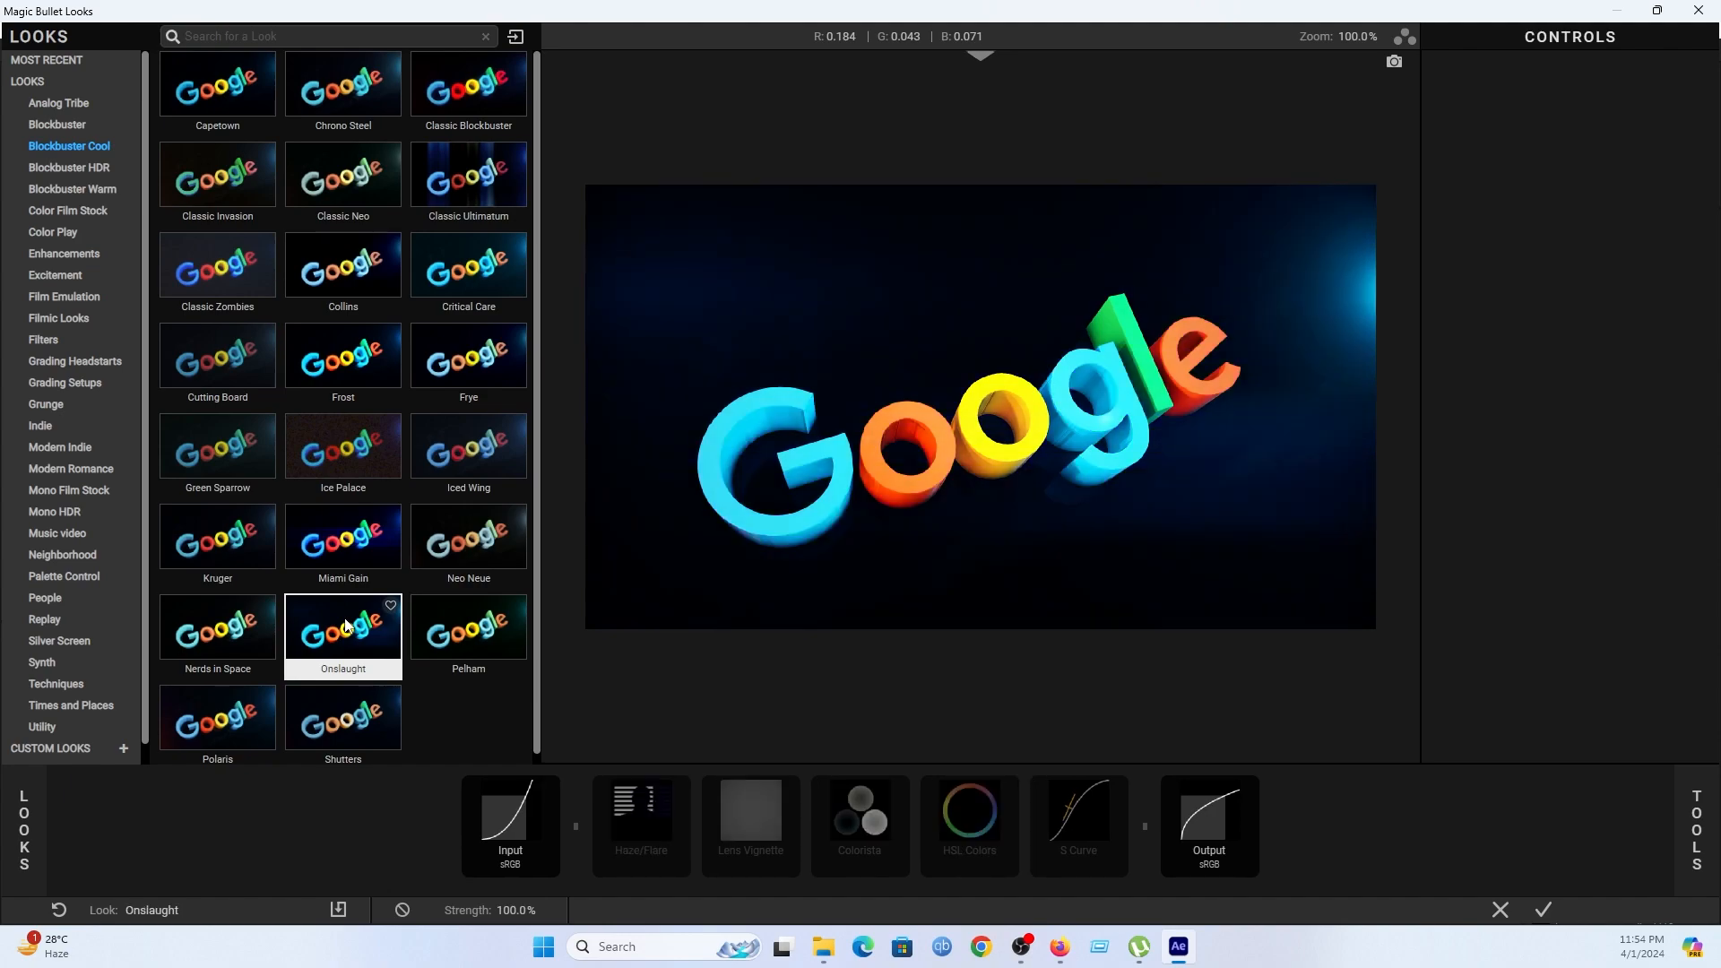
click(474, 273)
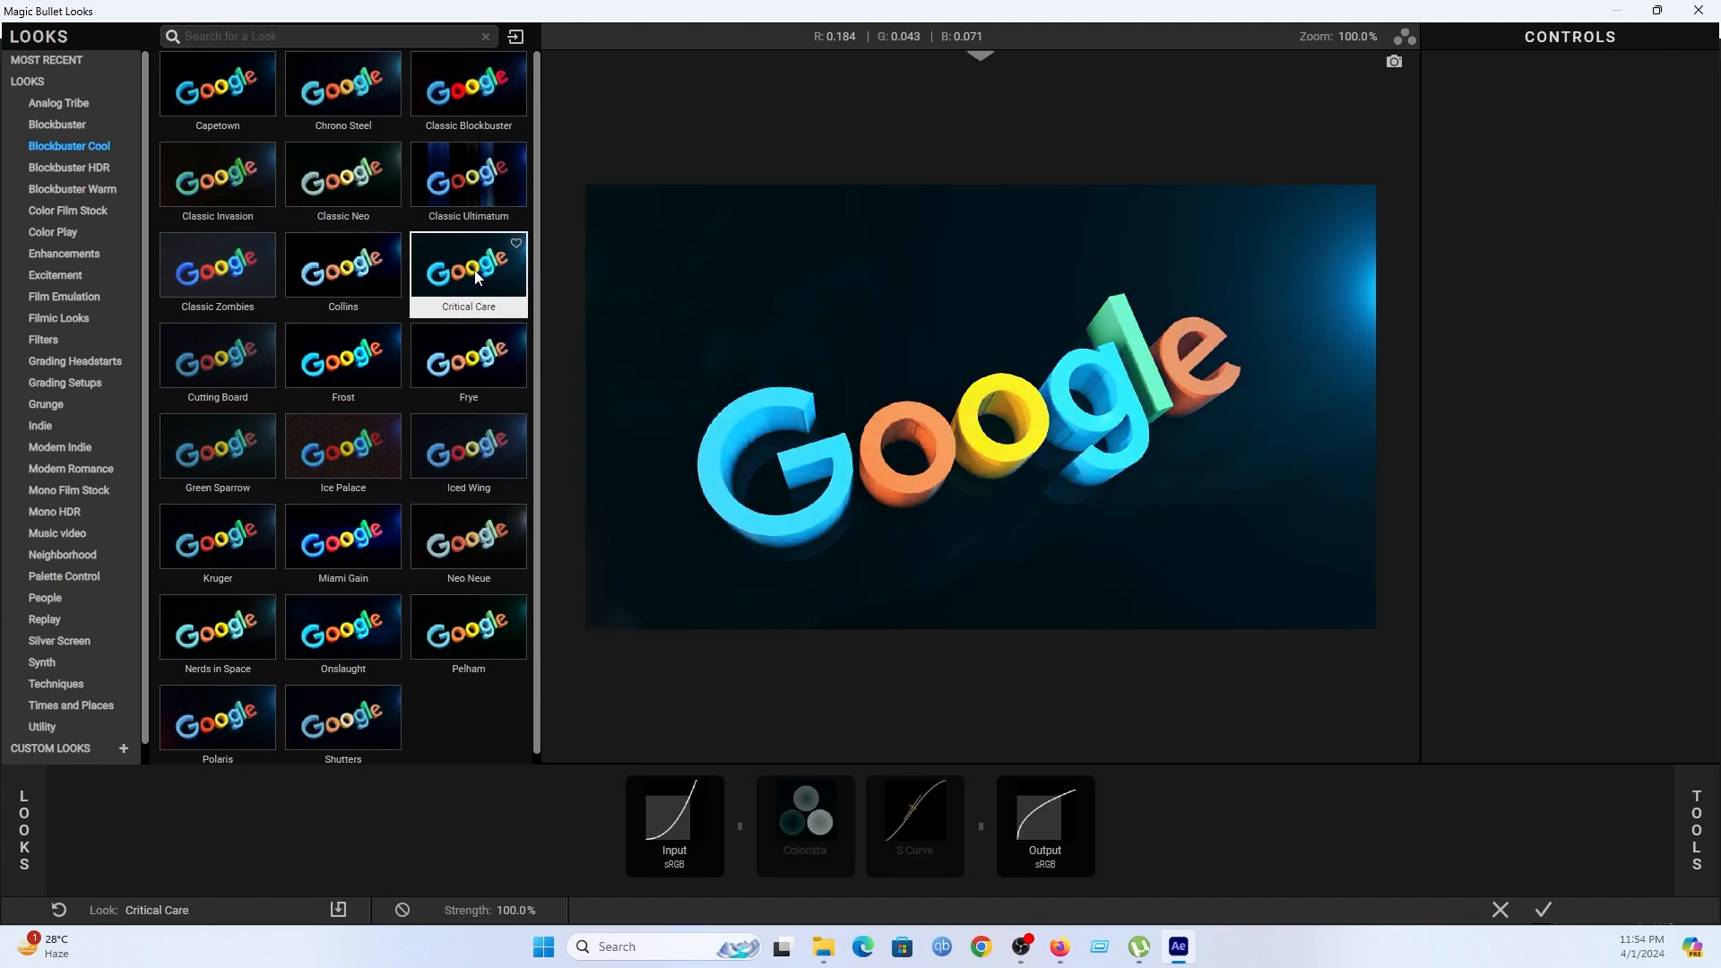
Choose the Iced Wing look from Blockbuster Cool and accept it for the intro final layer.
click(470, 356)
click(467, 457)
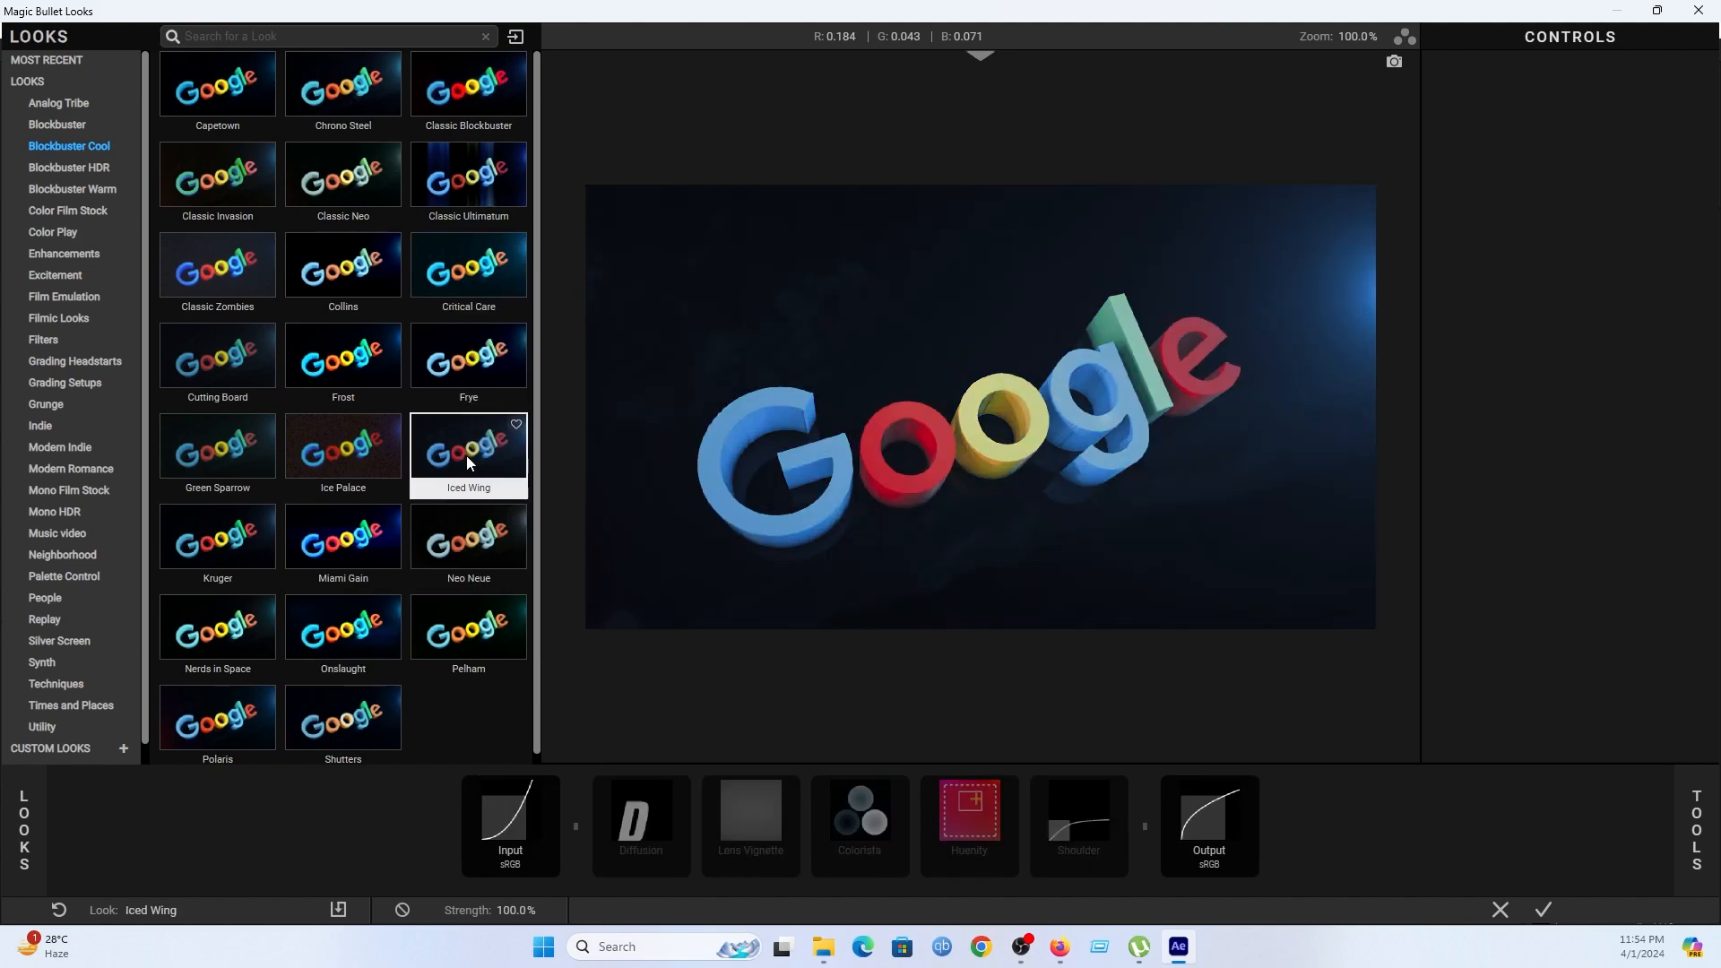
double_click(466, 458)
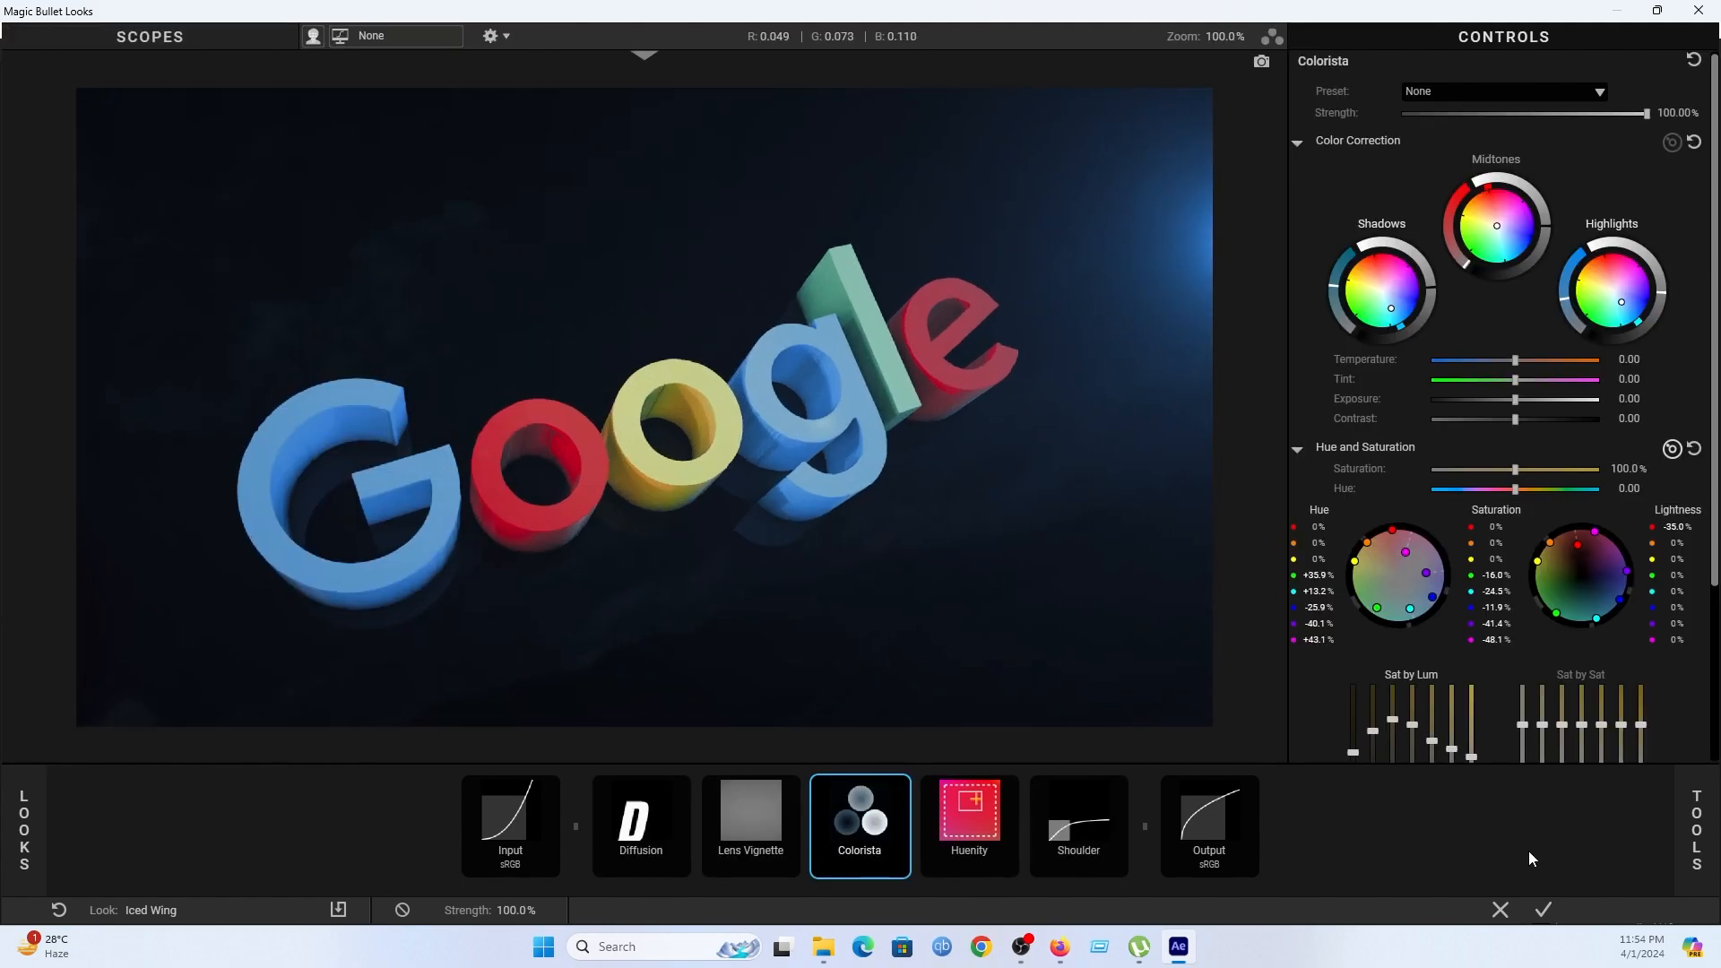
click(1544, 911)
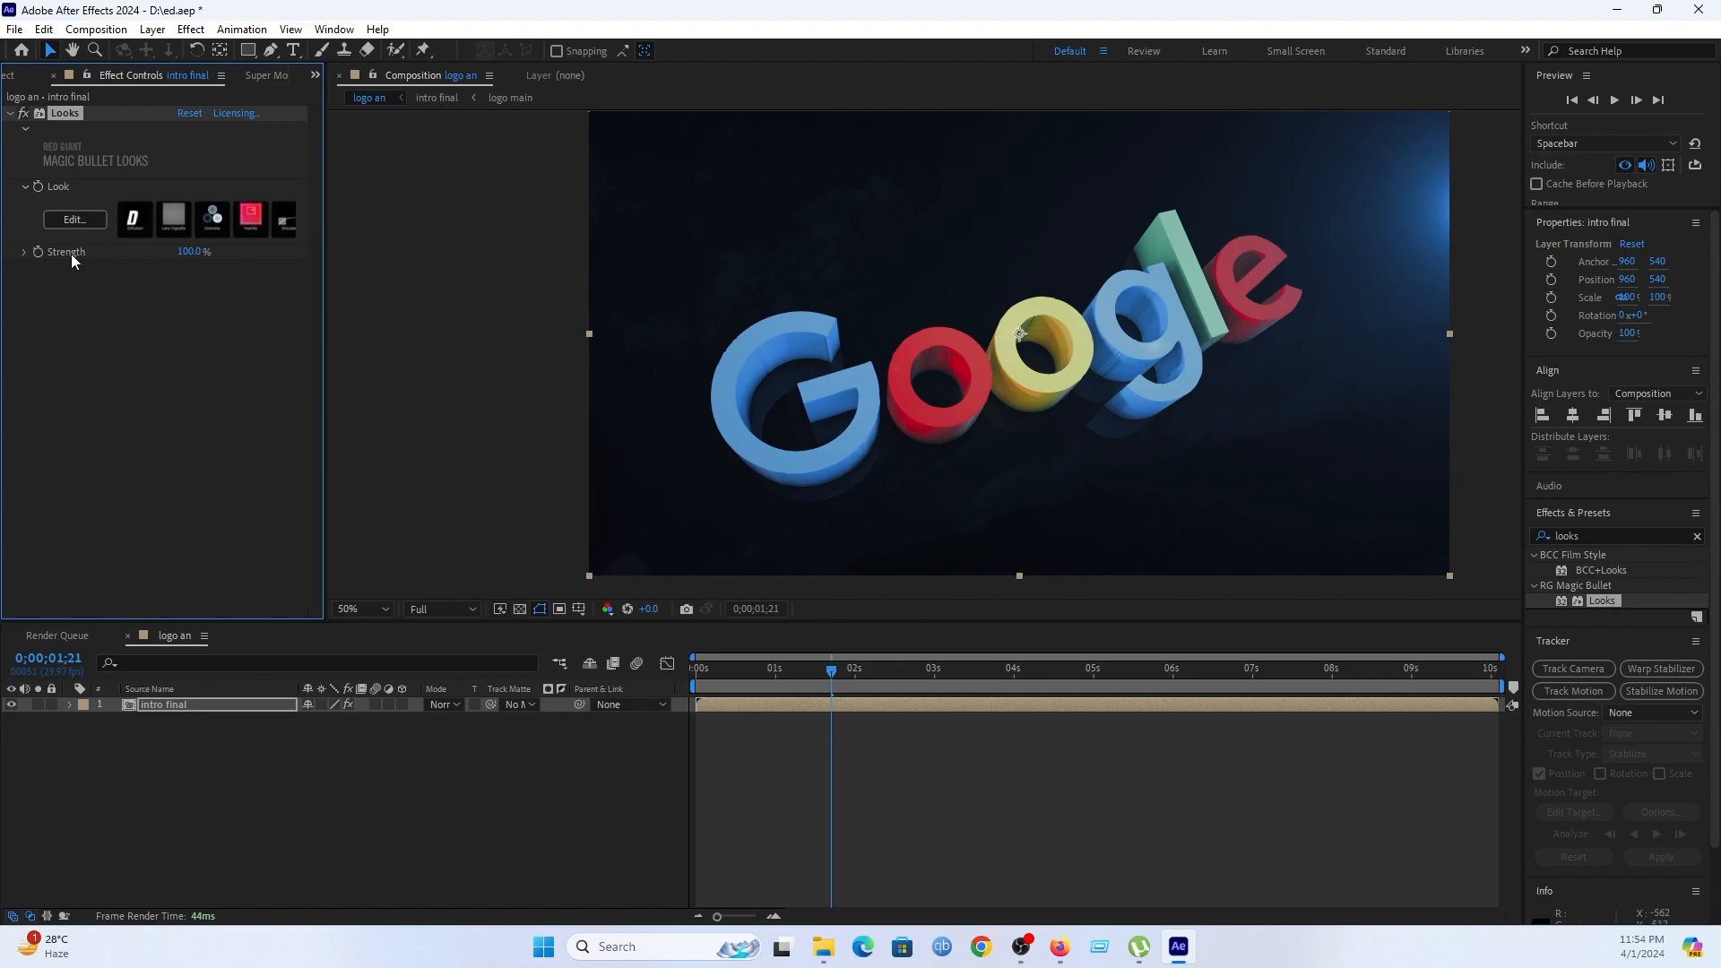
Set the strength of the Looks effect to 60%.
click(187, 252)
text(0)
key(Return)
At the start of the timeline, crop the intro final layer to a letterbox frame with a full-width rectangular mask.
drag(773, 678, 706, 688)
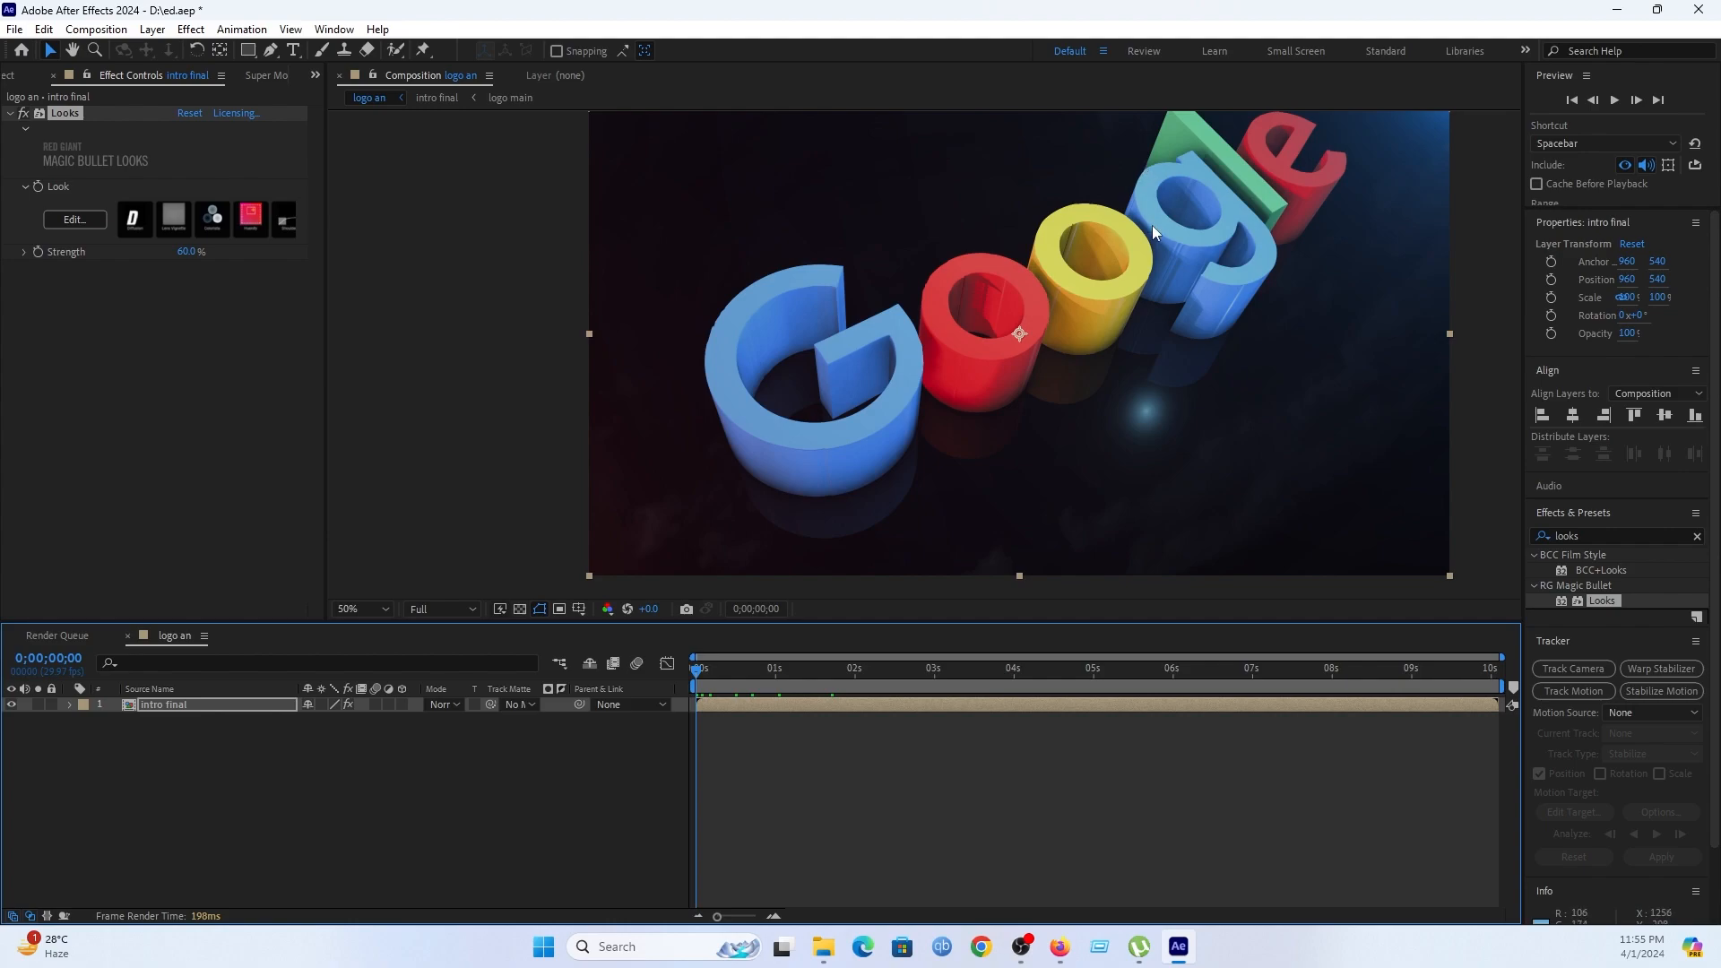
scroll(1153, 224, down, 3)
scroll(1153, 224, up, 1)
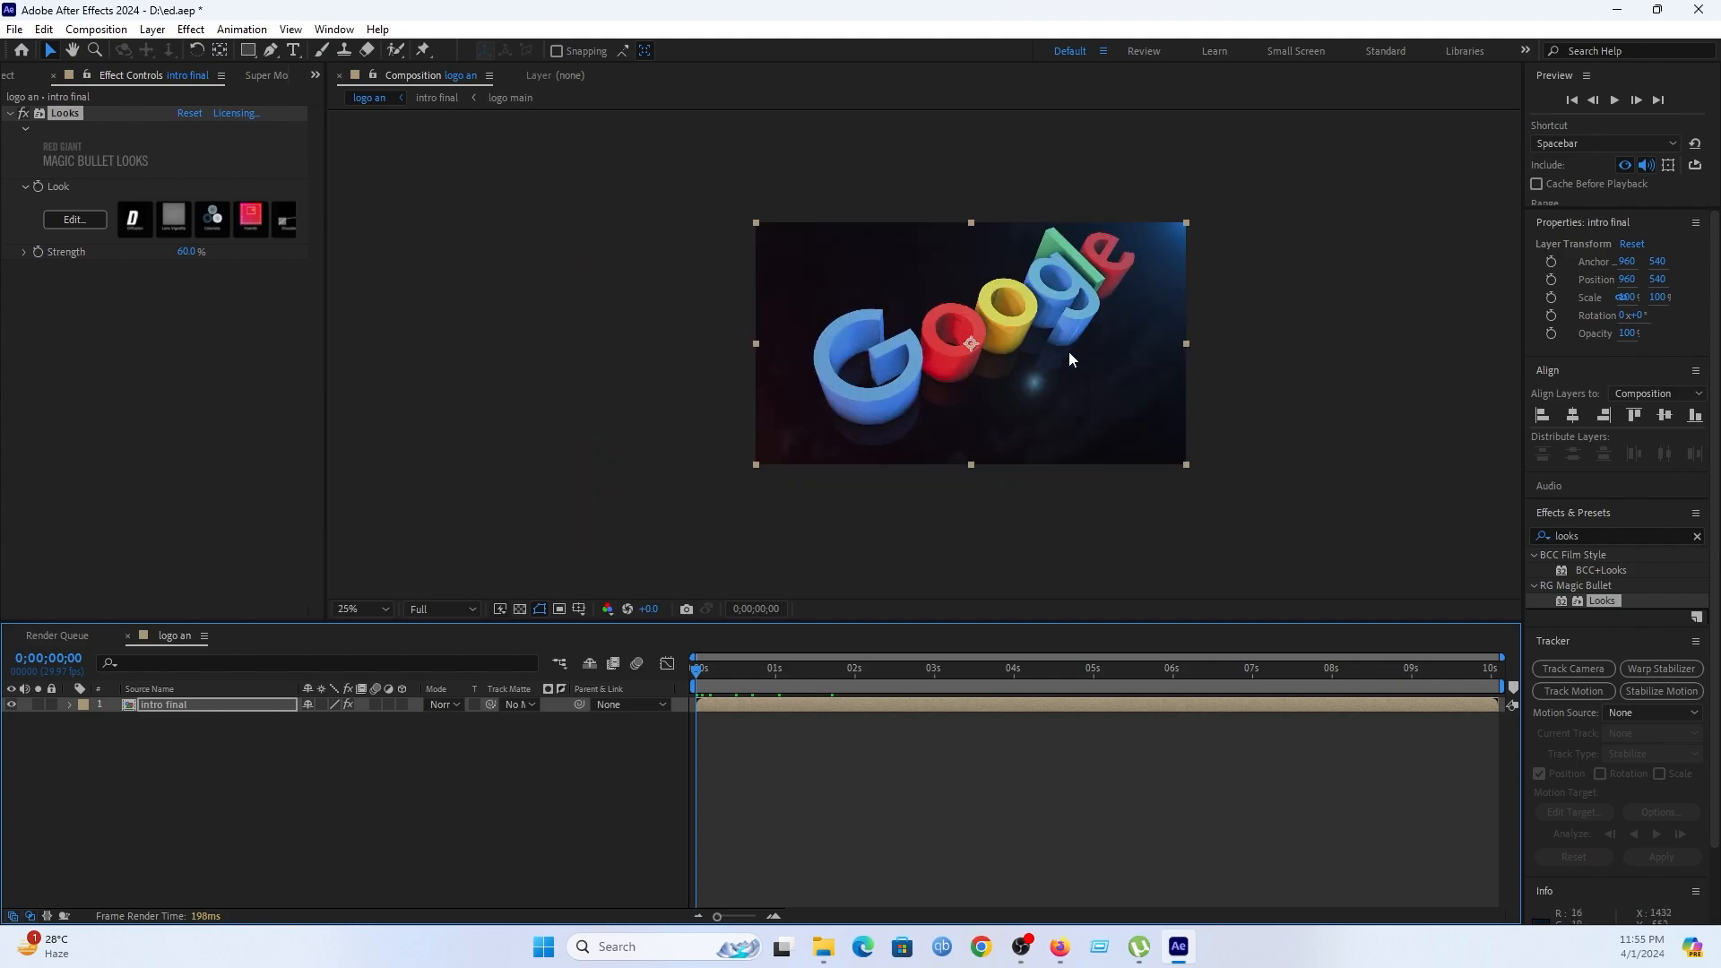
click(465, 789)
click(232, 704)
click(248, 50)
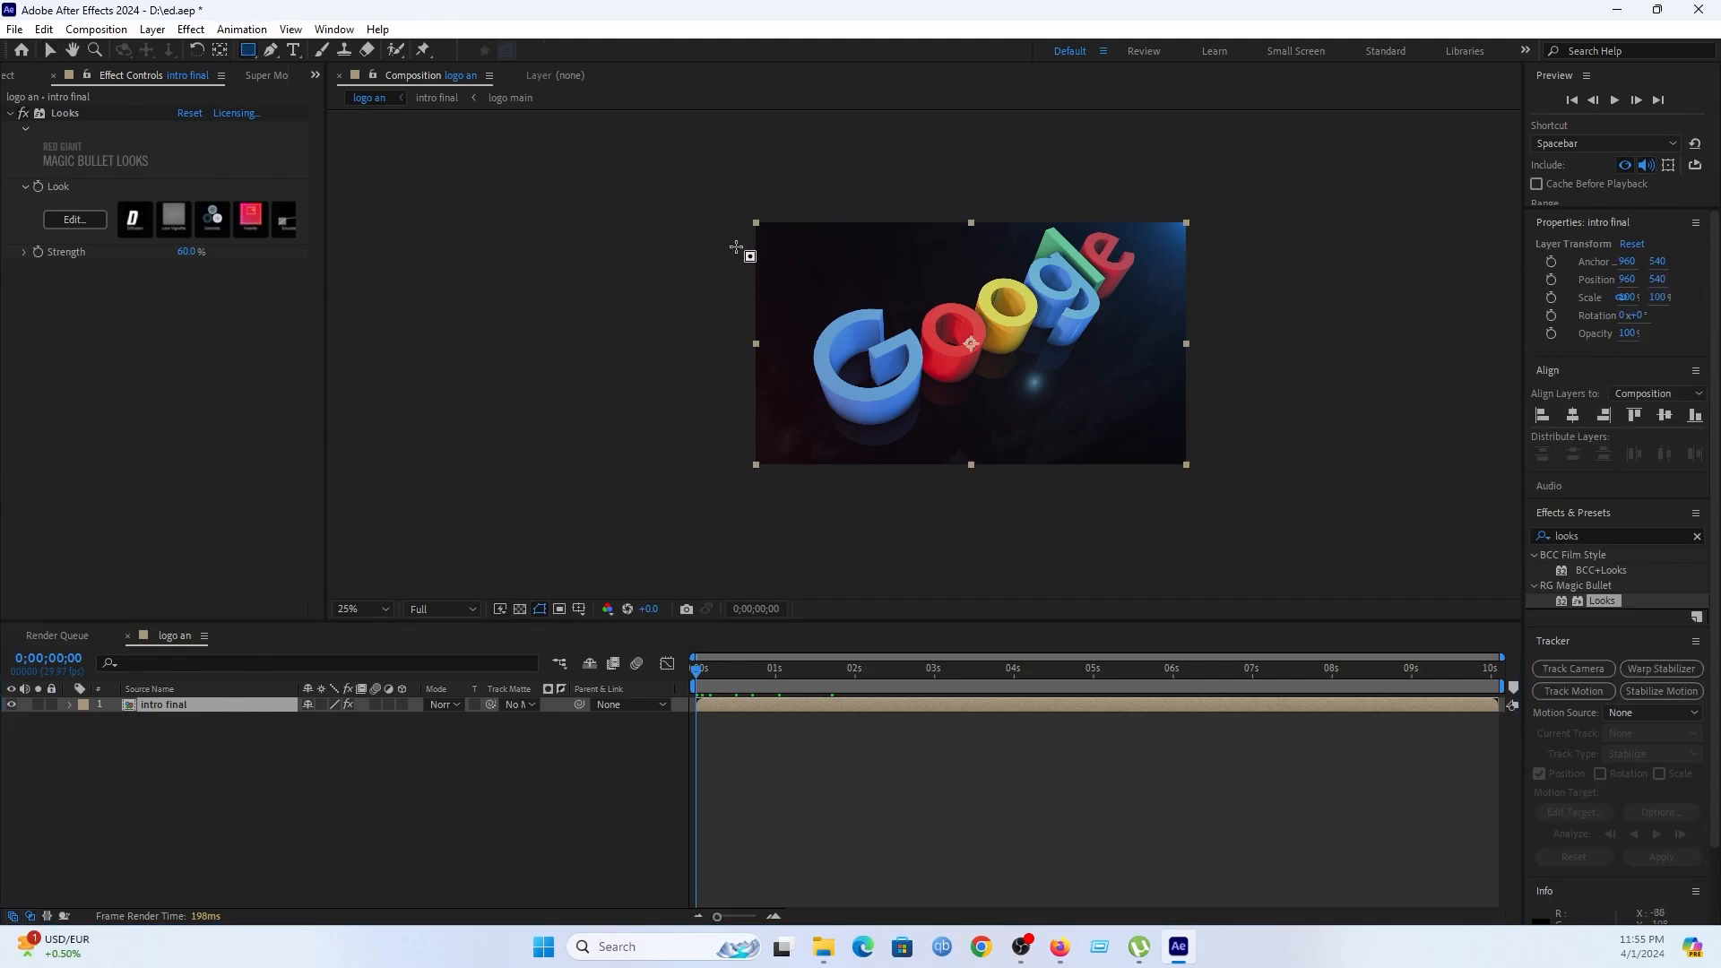
drag(736, 248, 1206, 431)
click(587, 823)
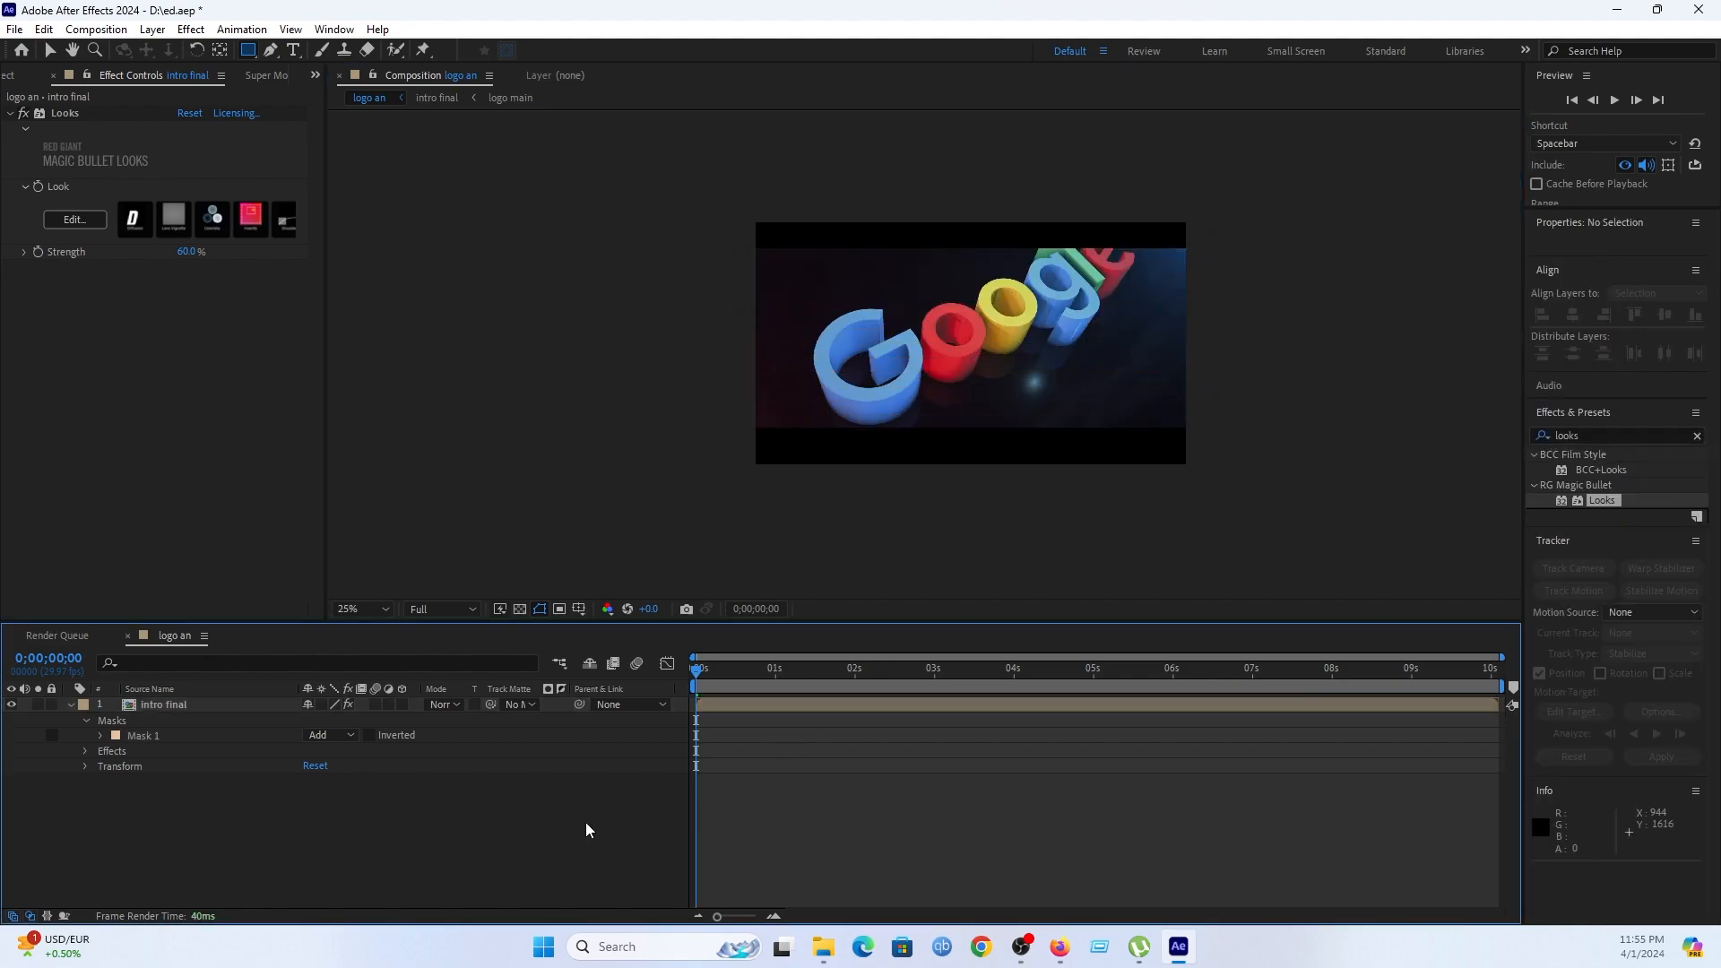
Scrub through the first three seconds of the letterboxed animation to check the logo inside the frame.
key(period)
drag(798, 675, 915, 679)
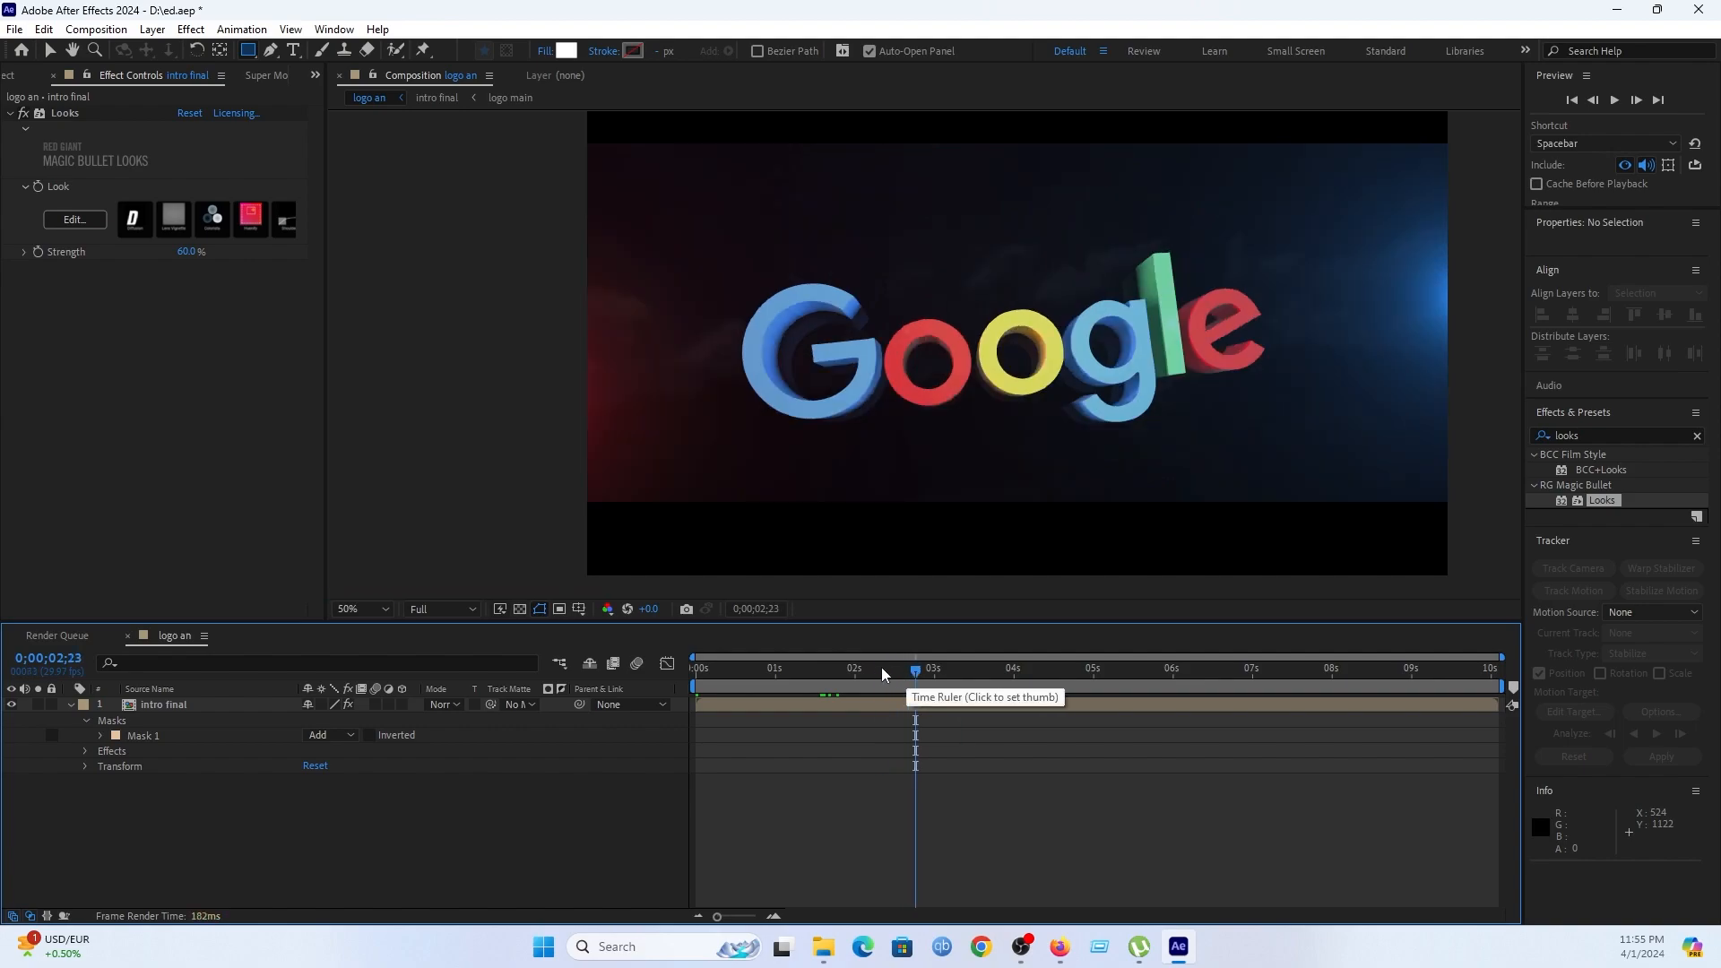
drag(856, 670, 922, 706)
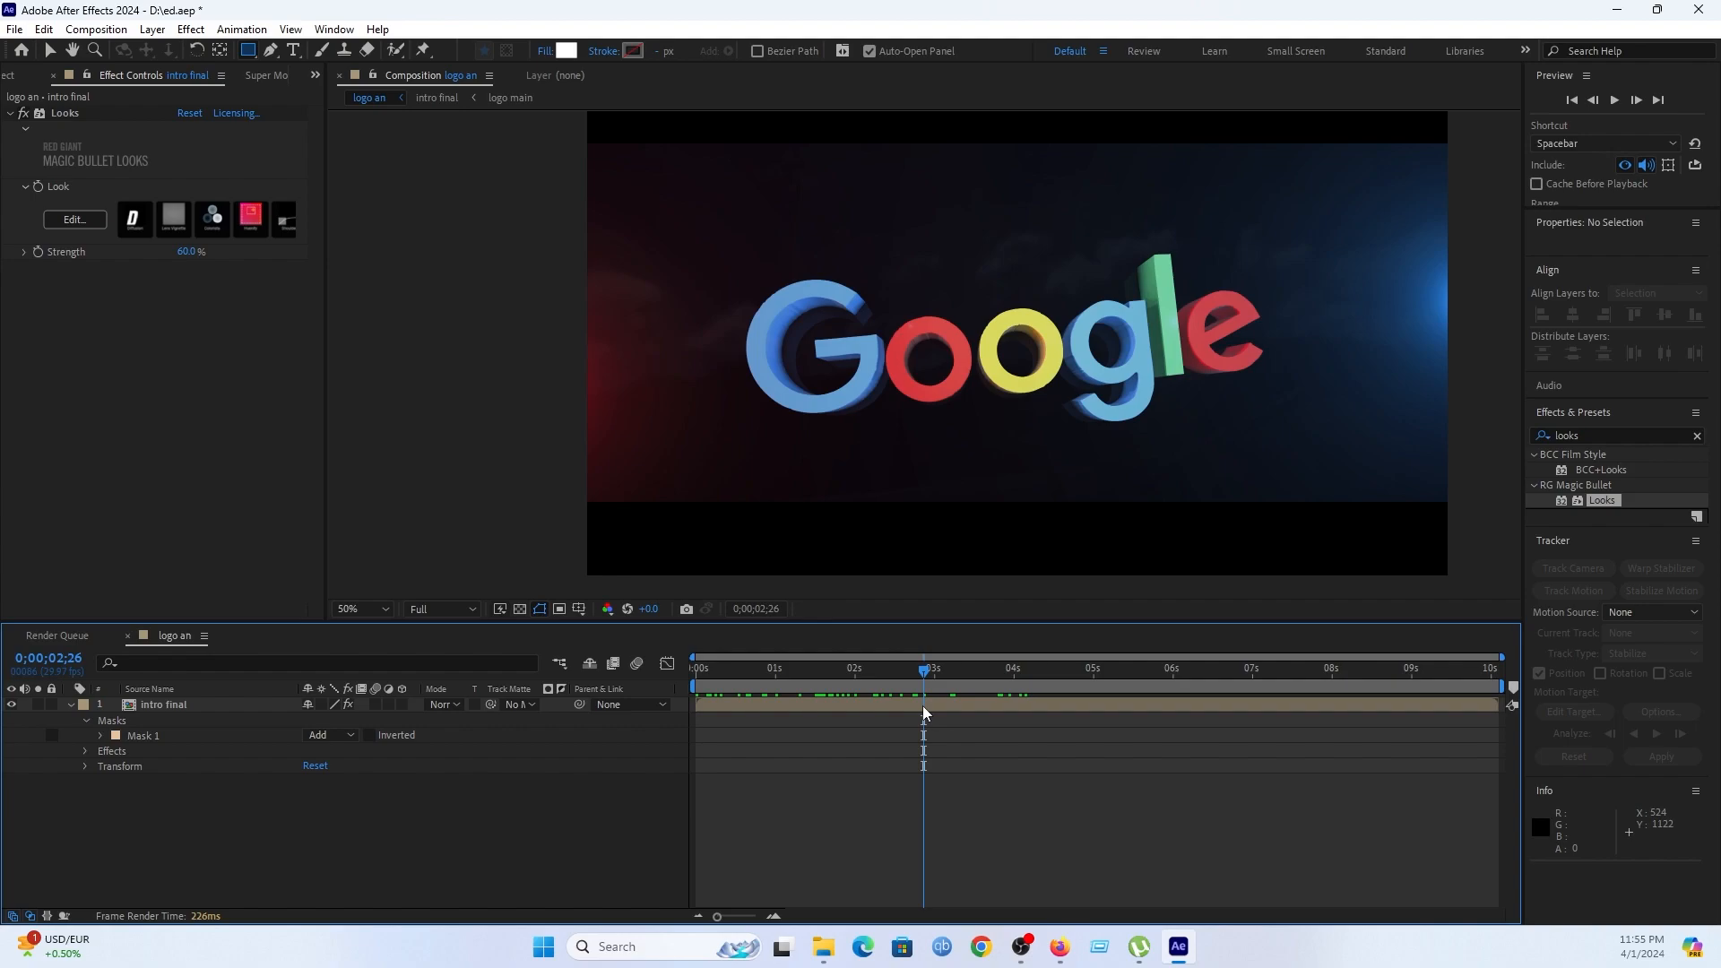
Open the logo main composition nested in intro final and import the red and white Avengers logo PNG as its top layer.
double_click(228, 708)
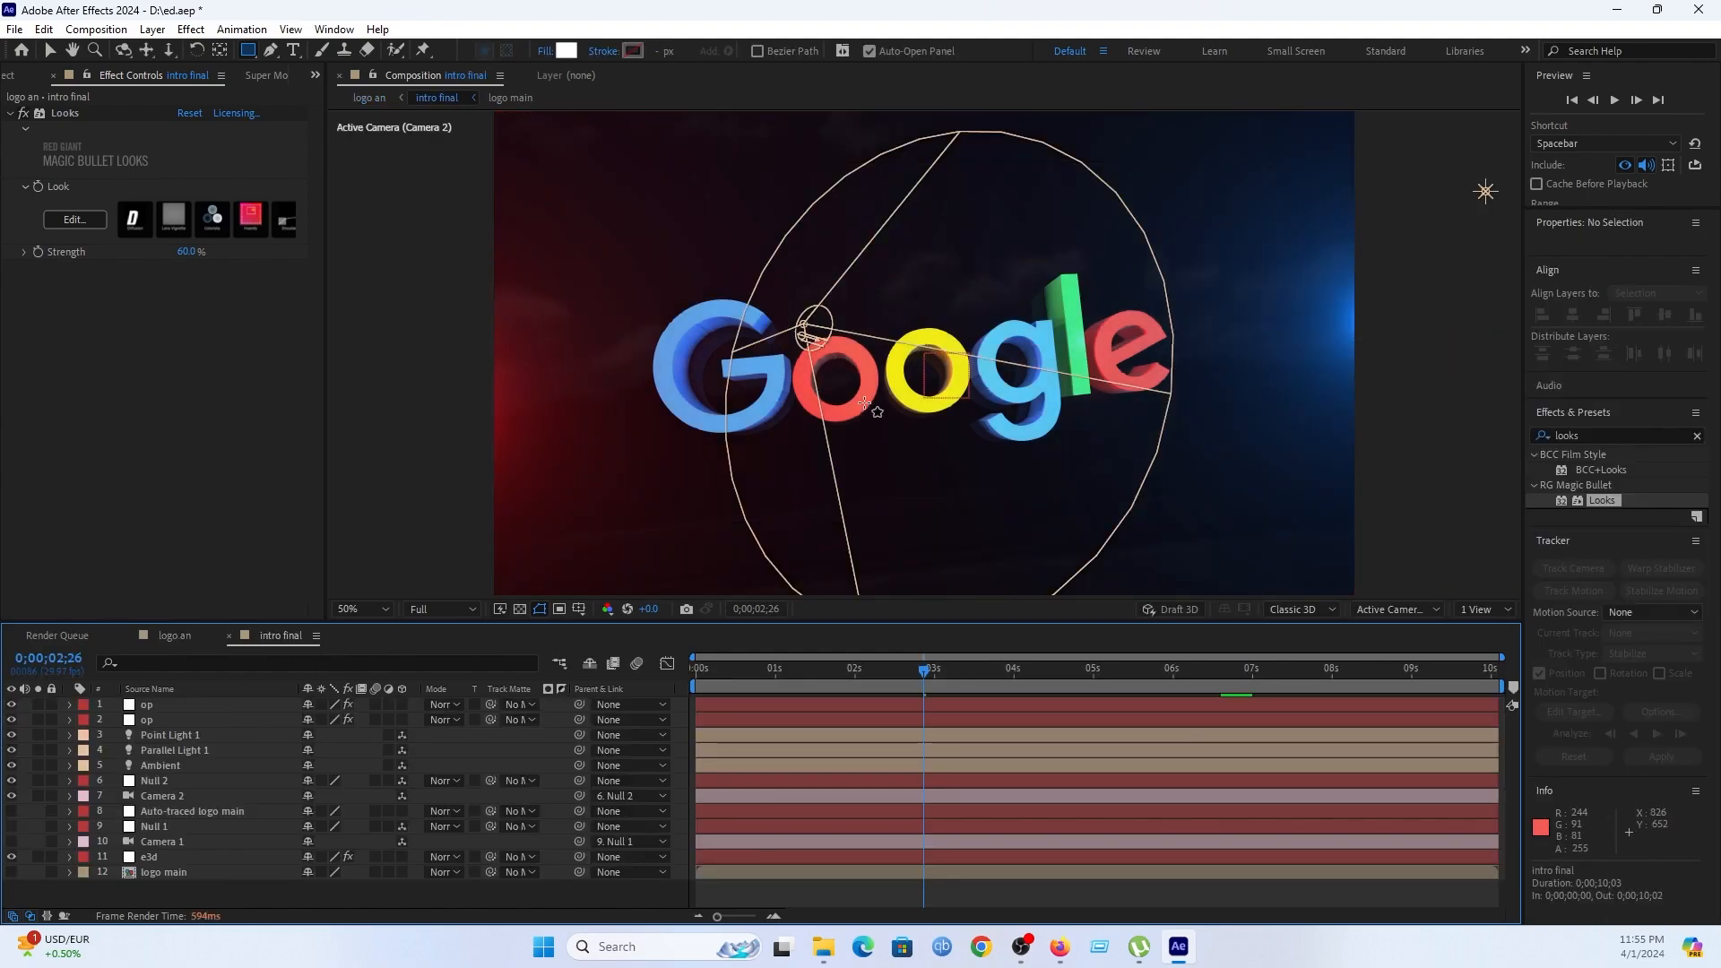
double_click(228, 872)
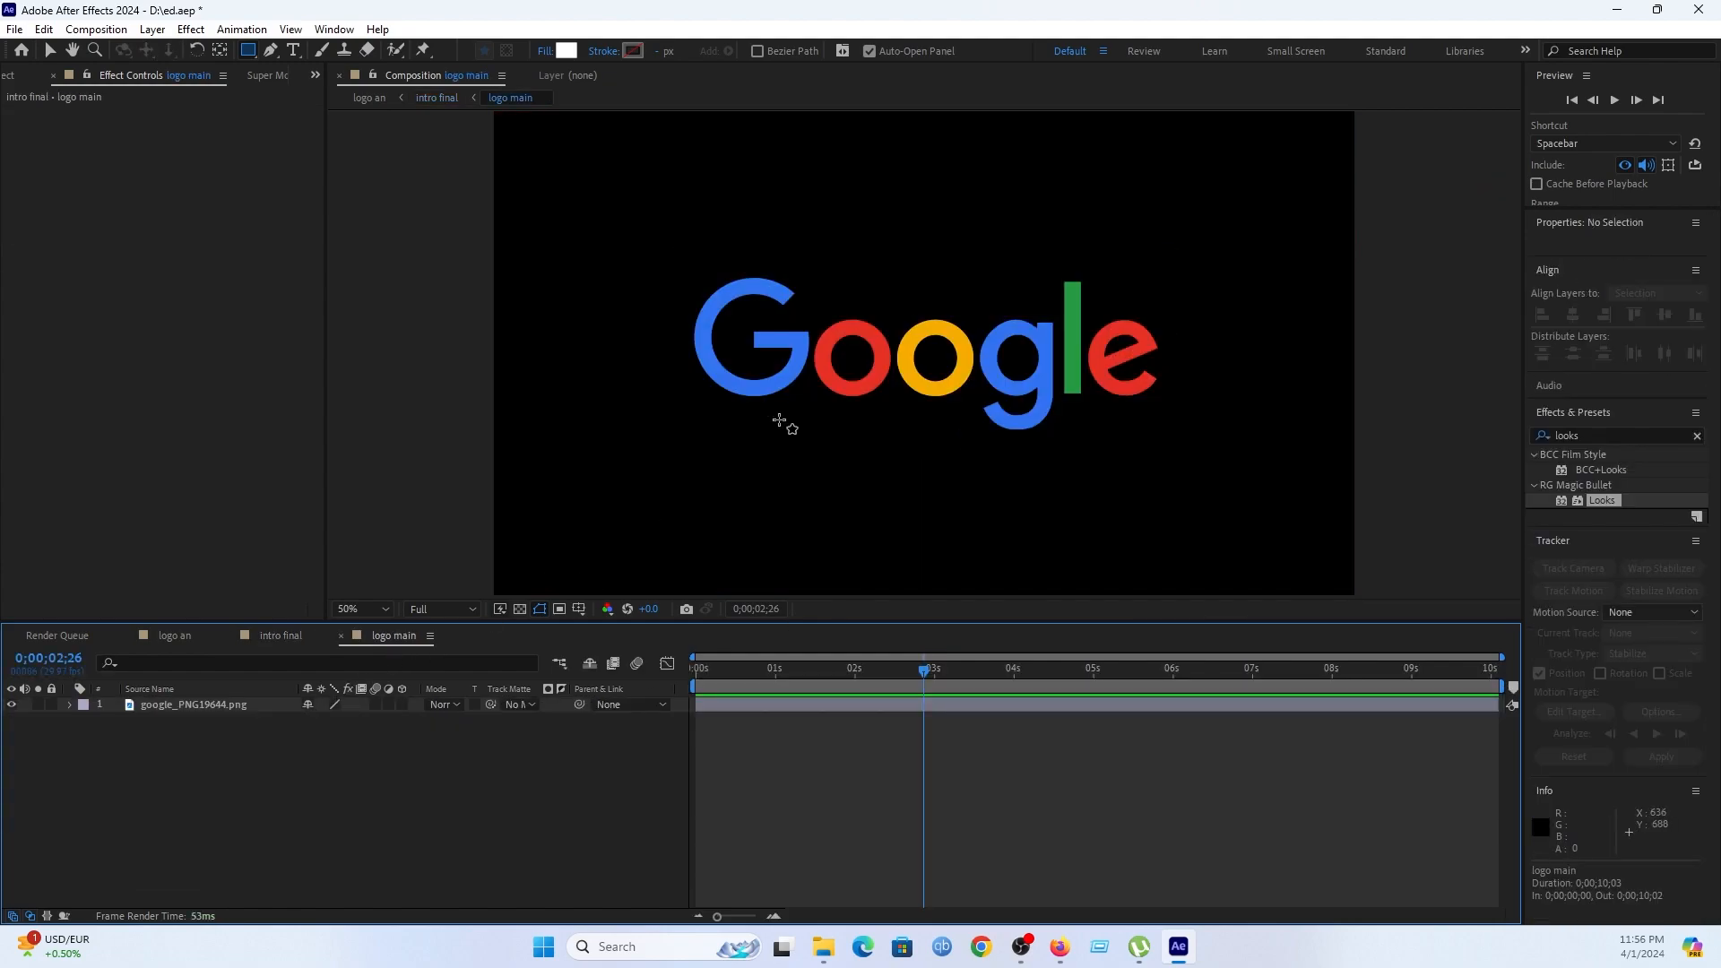
click(11, 80)
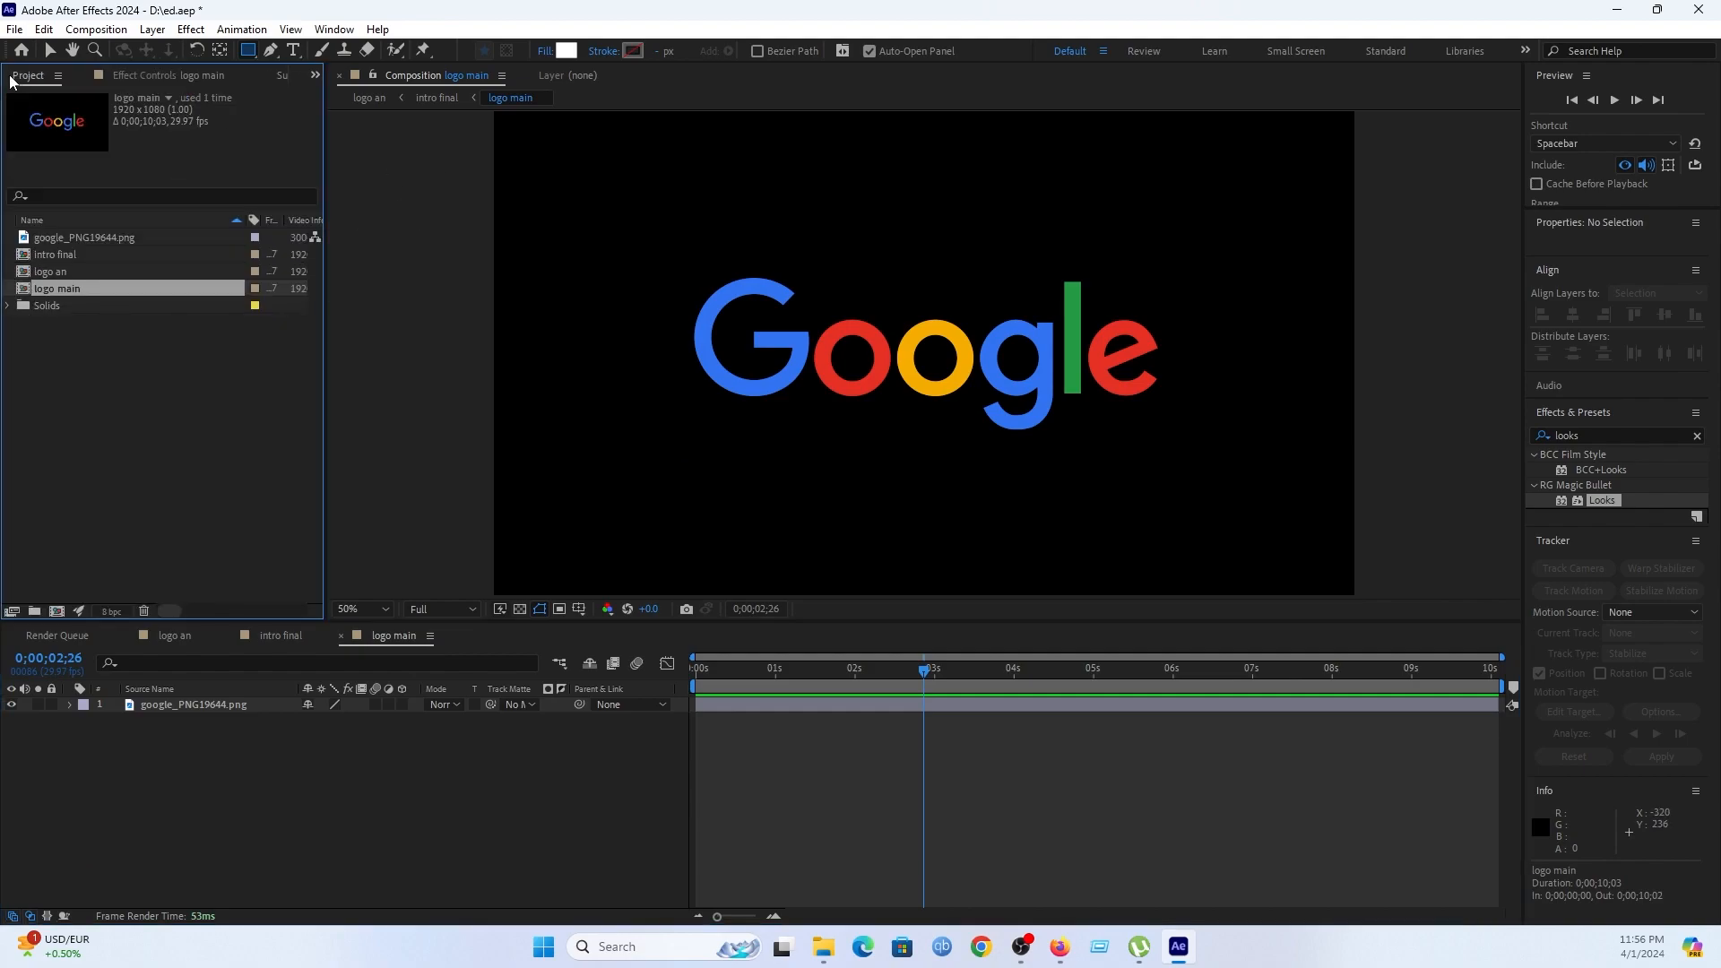
key(super+e)
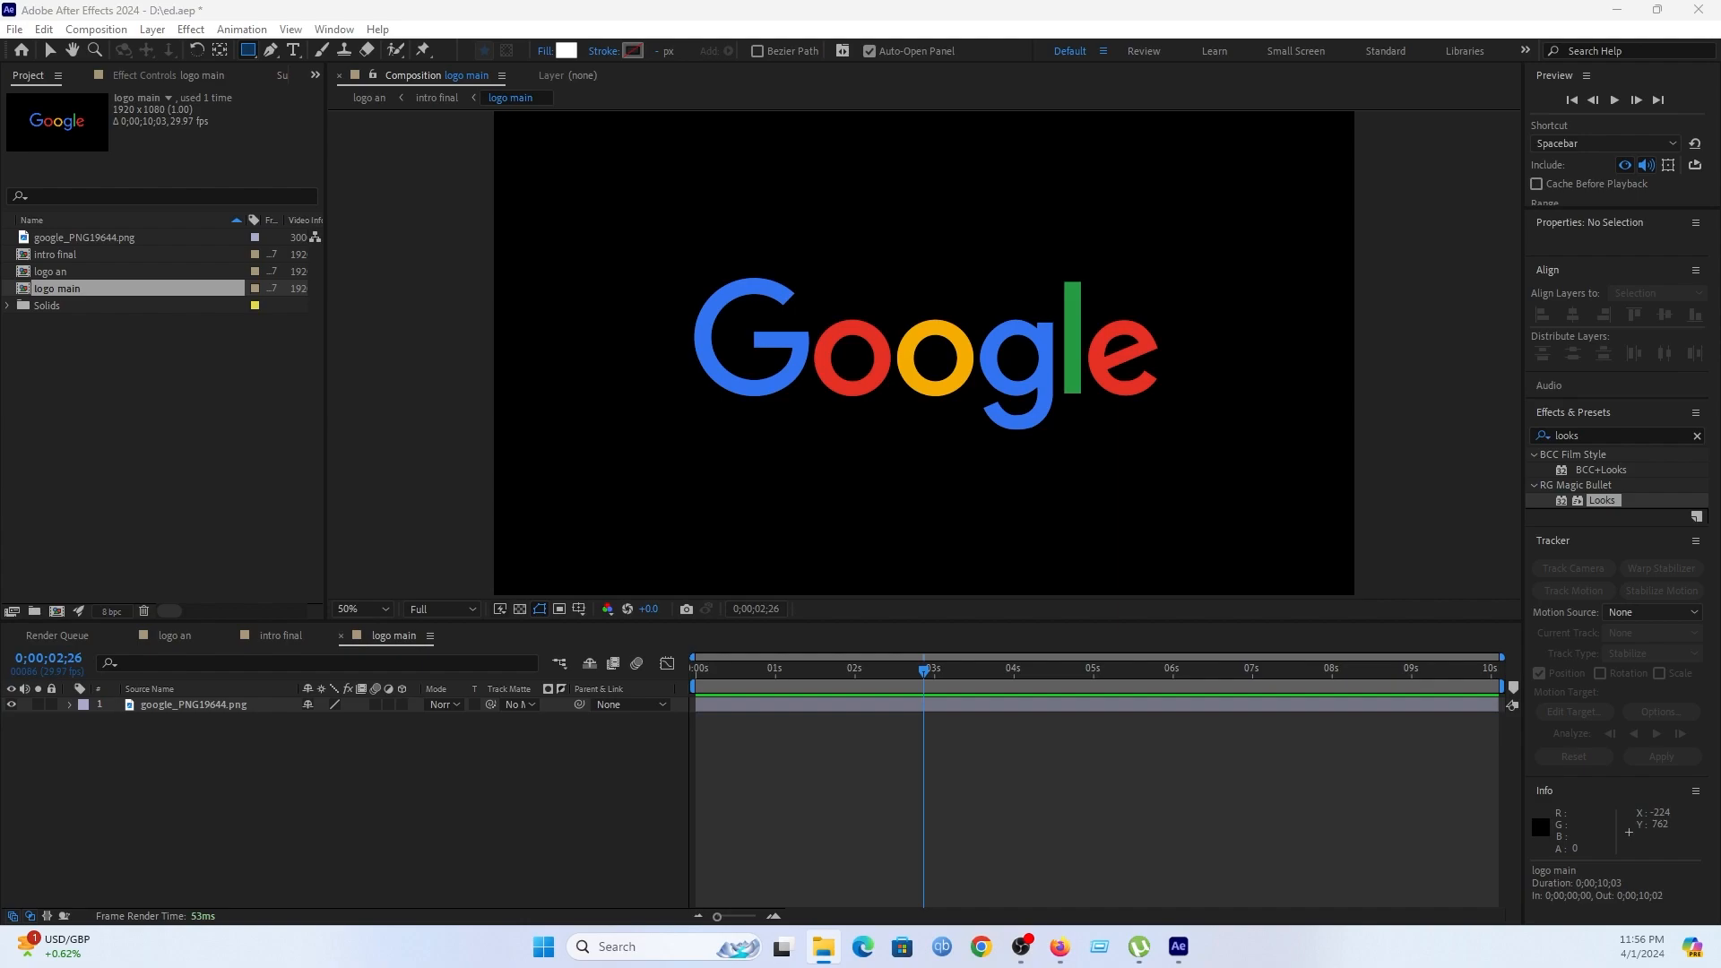
drag(18, 682, 326, 814)
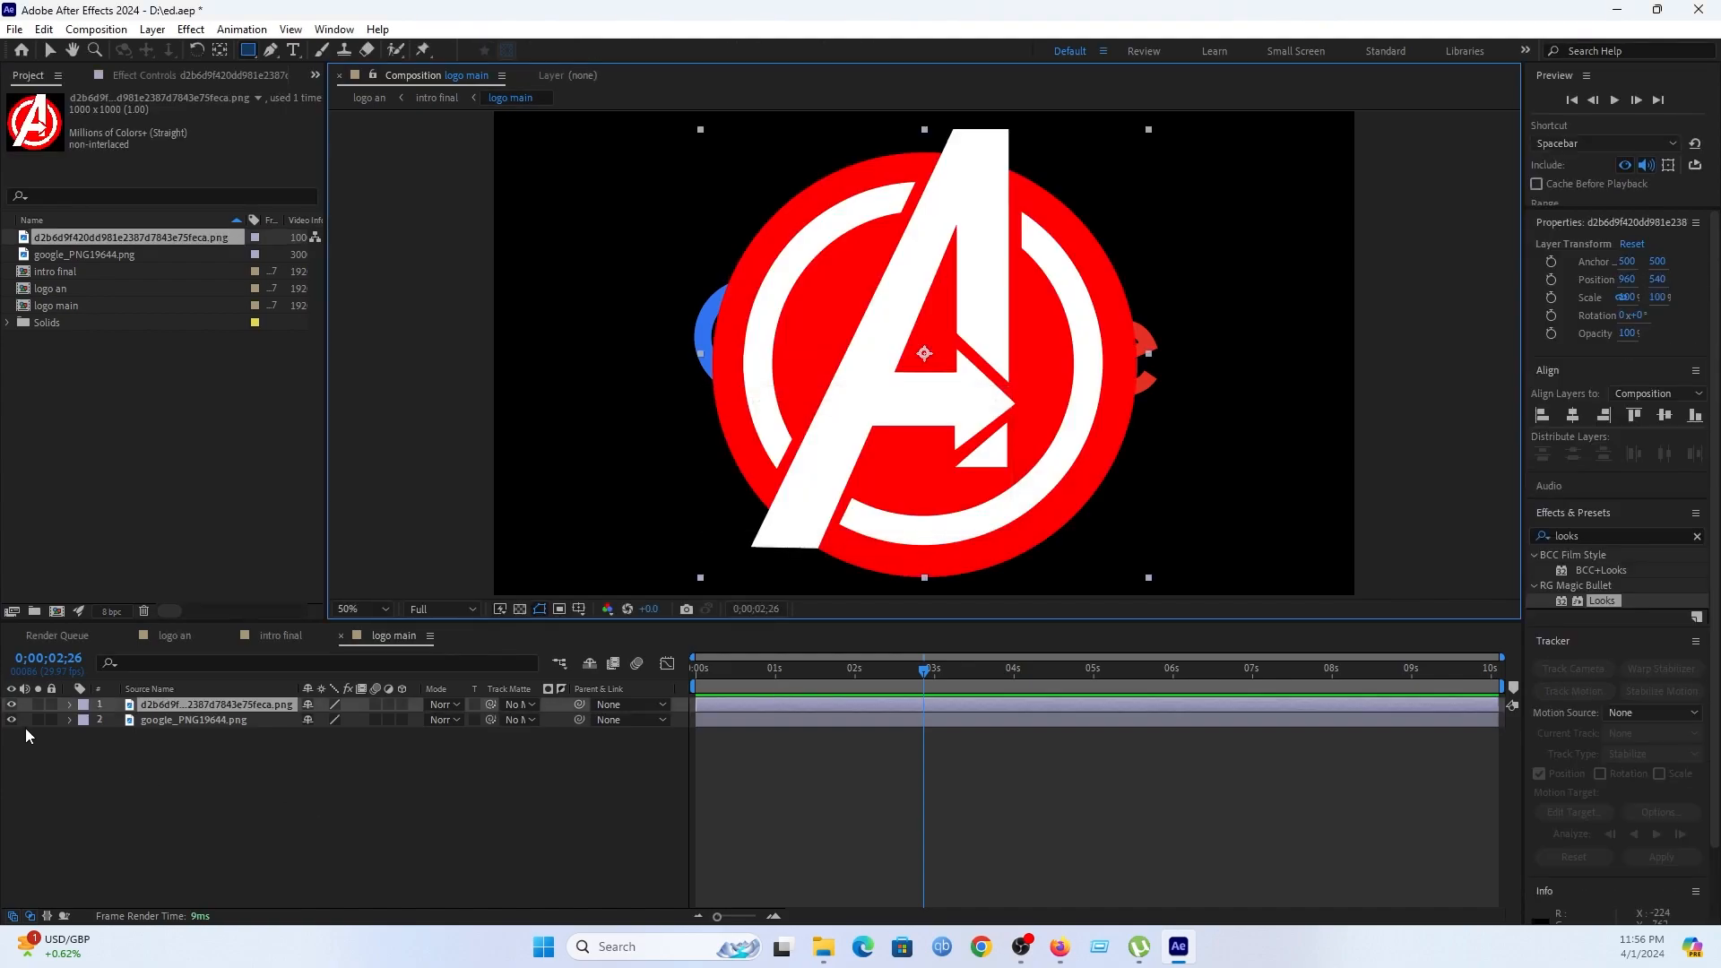
Hide the google_PNG19644.png layer and scale the Avengers logo layer to 63%.
click(12, 720)
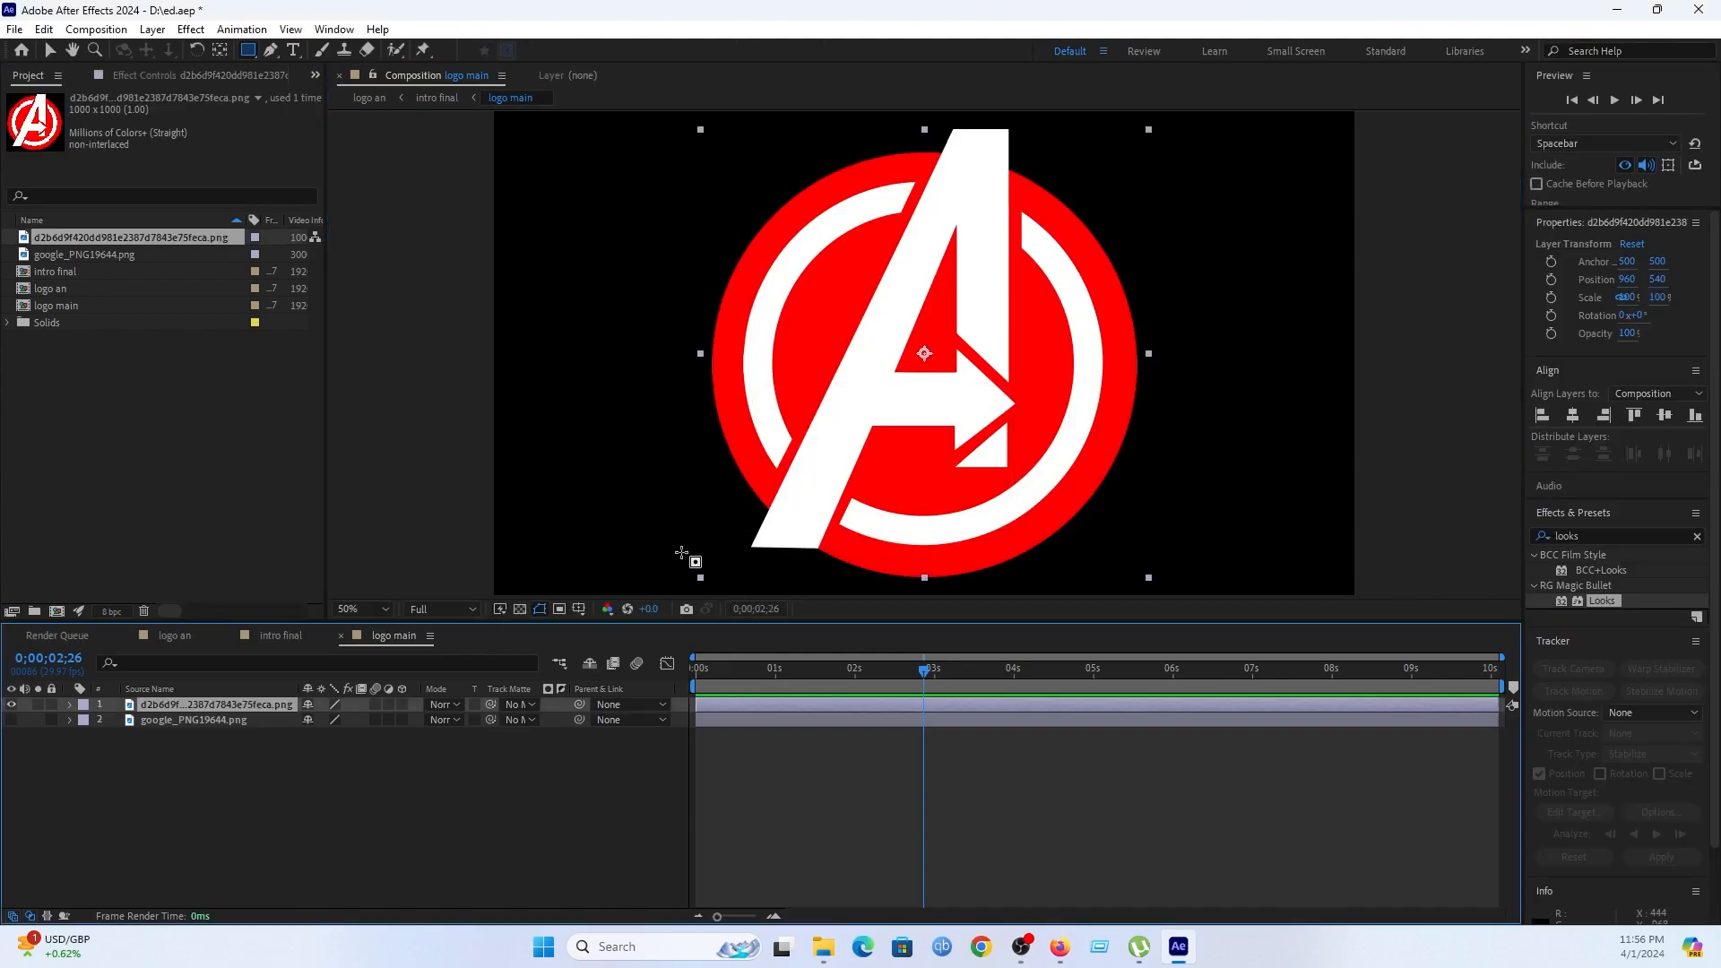
key(s)
drag(330, 719, 304, 734)
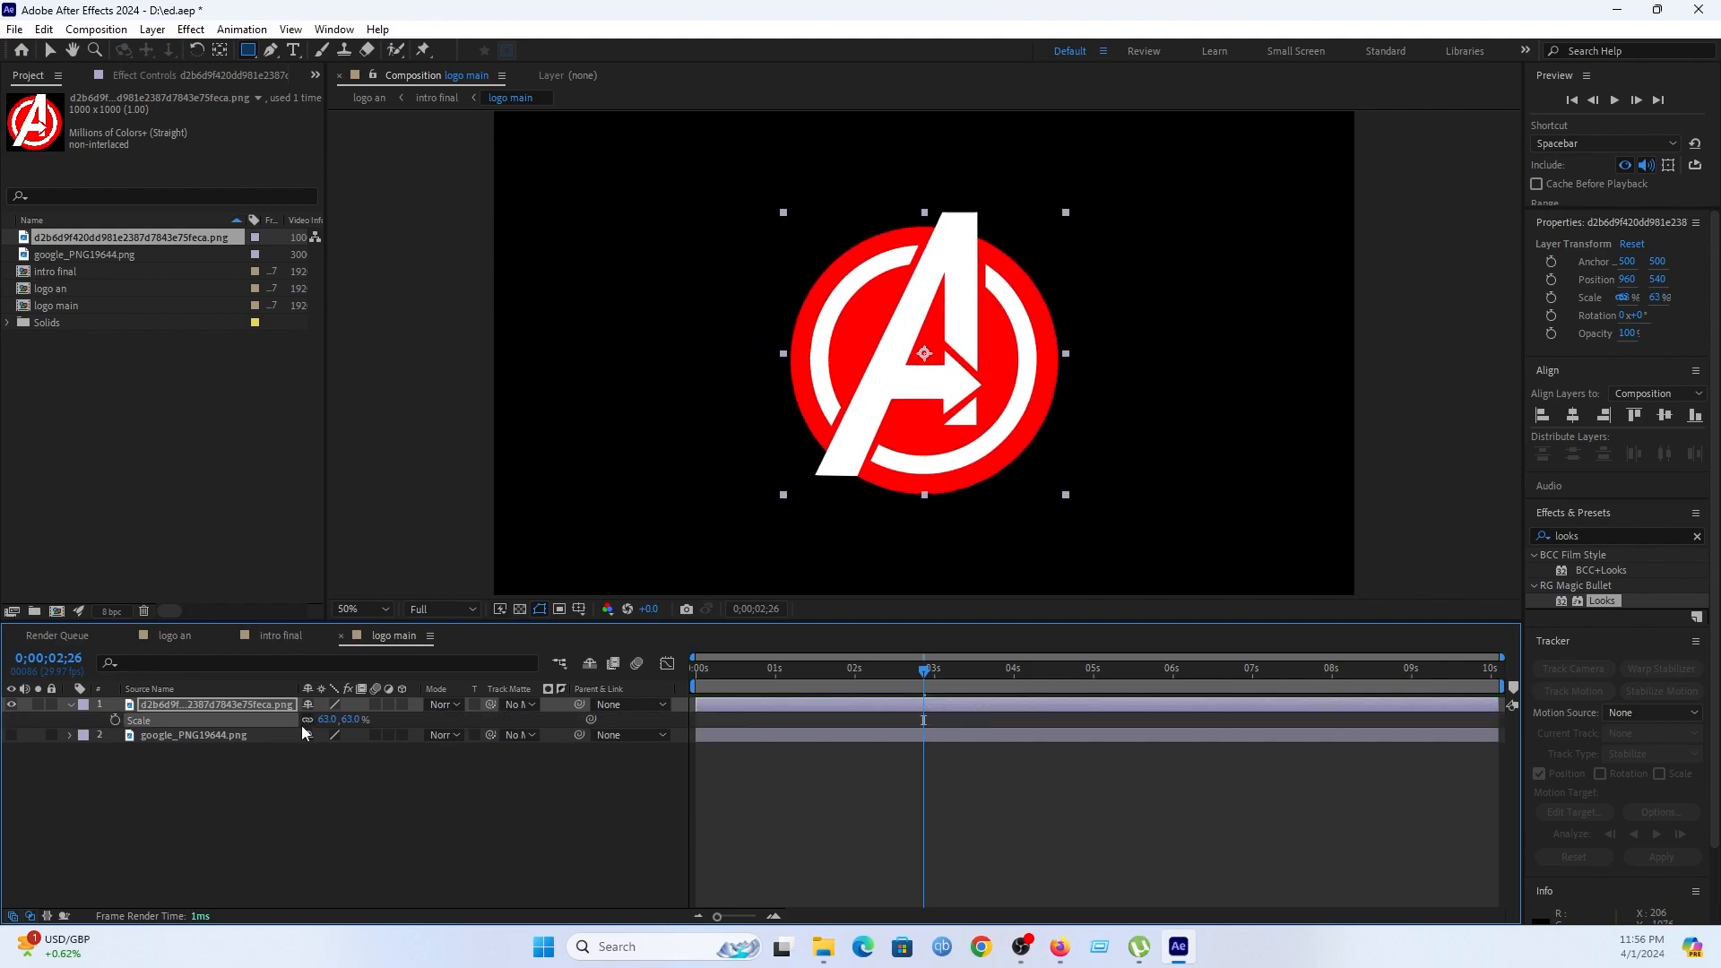
Return to the intro final composition and make the logo main layer visible and soloed.
click(278, 642)
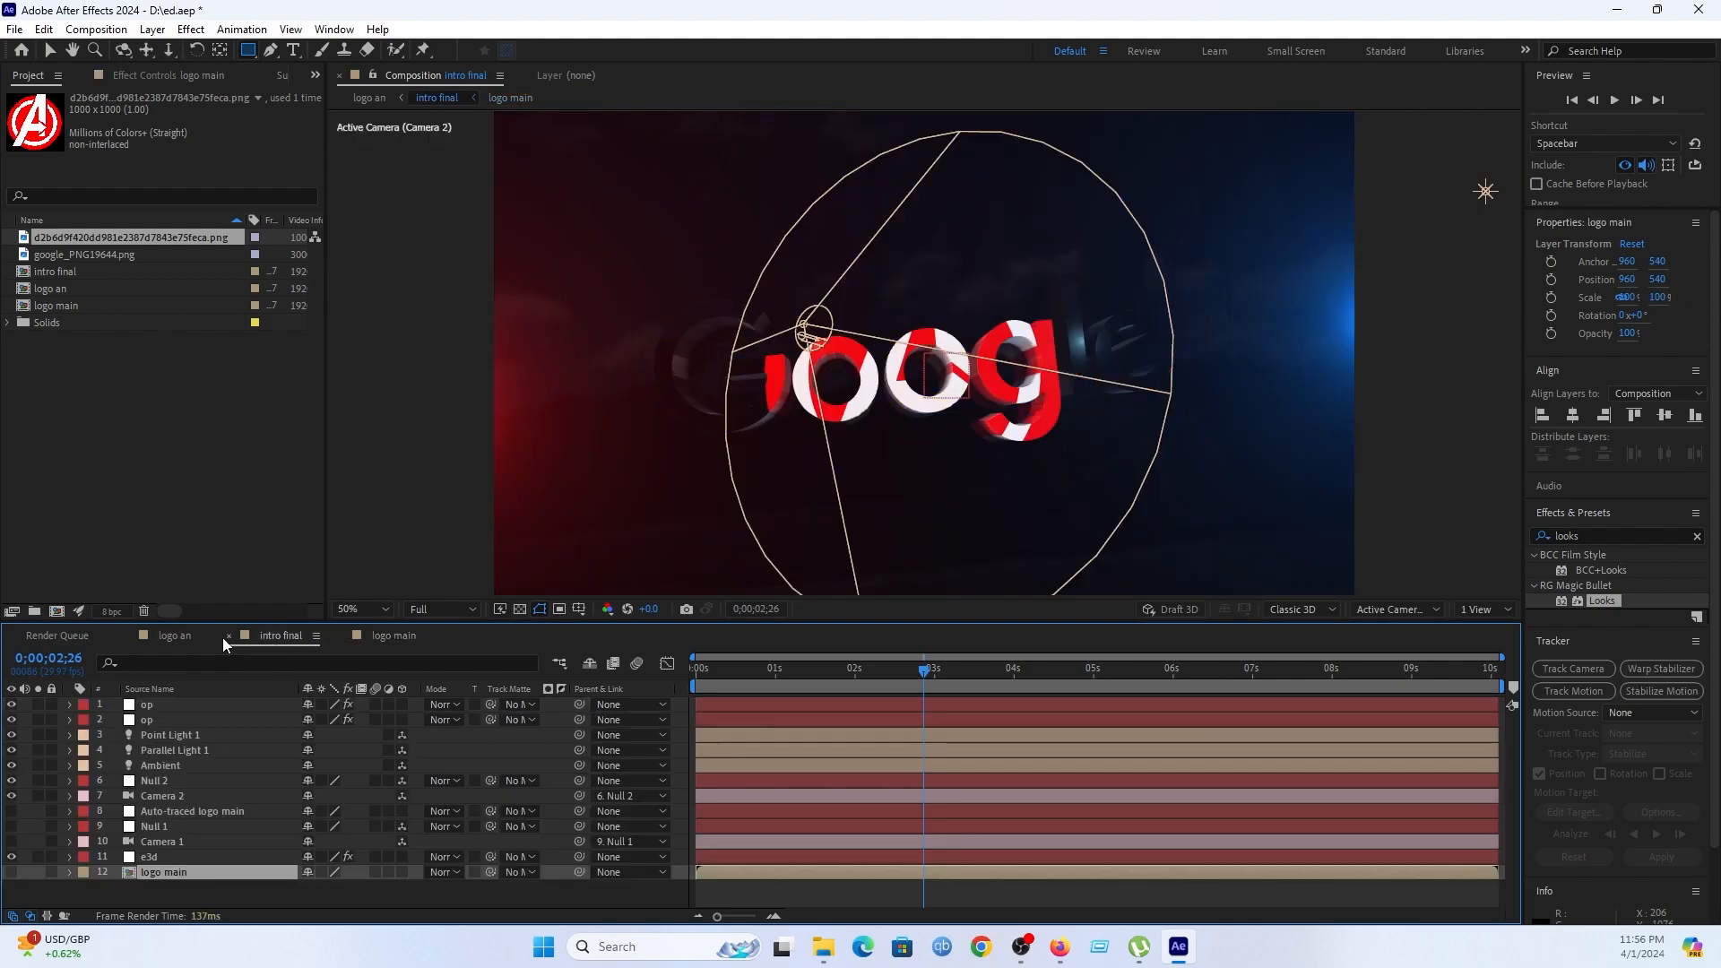
scroll(1023, 368, up, 1)
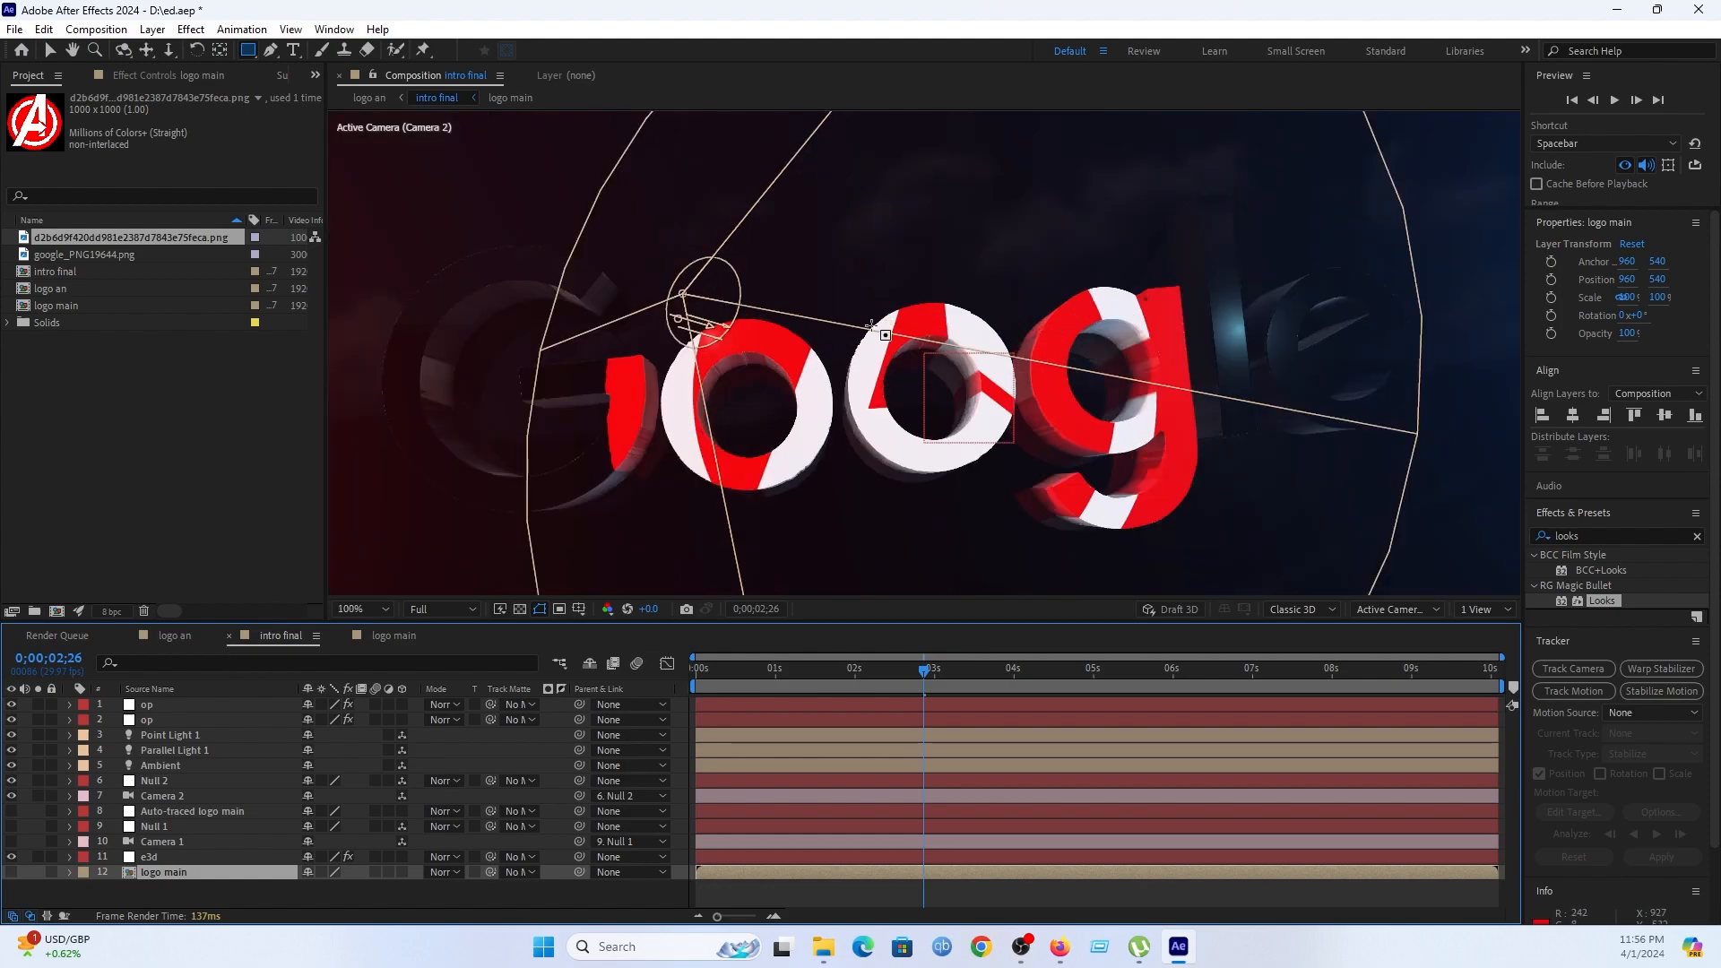
scroll(573, 269, down, 1)
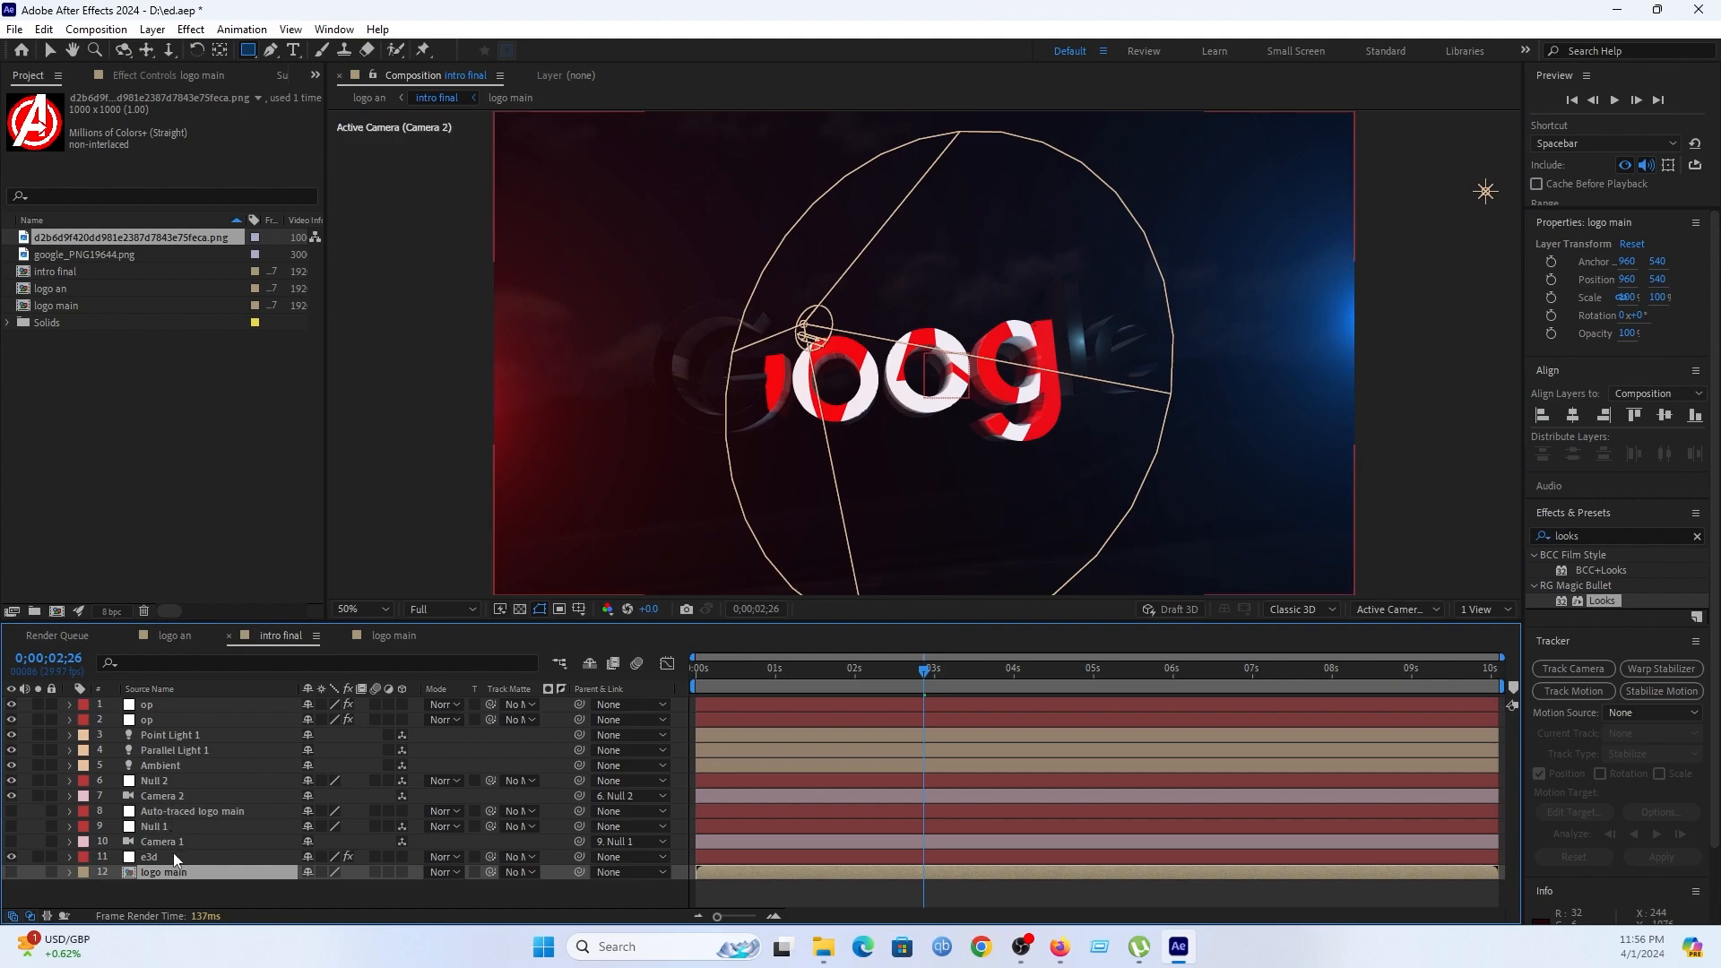
click(165, 810)
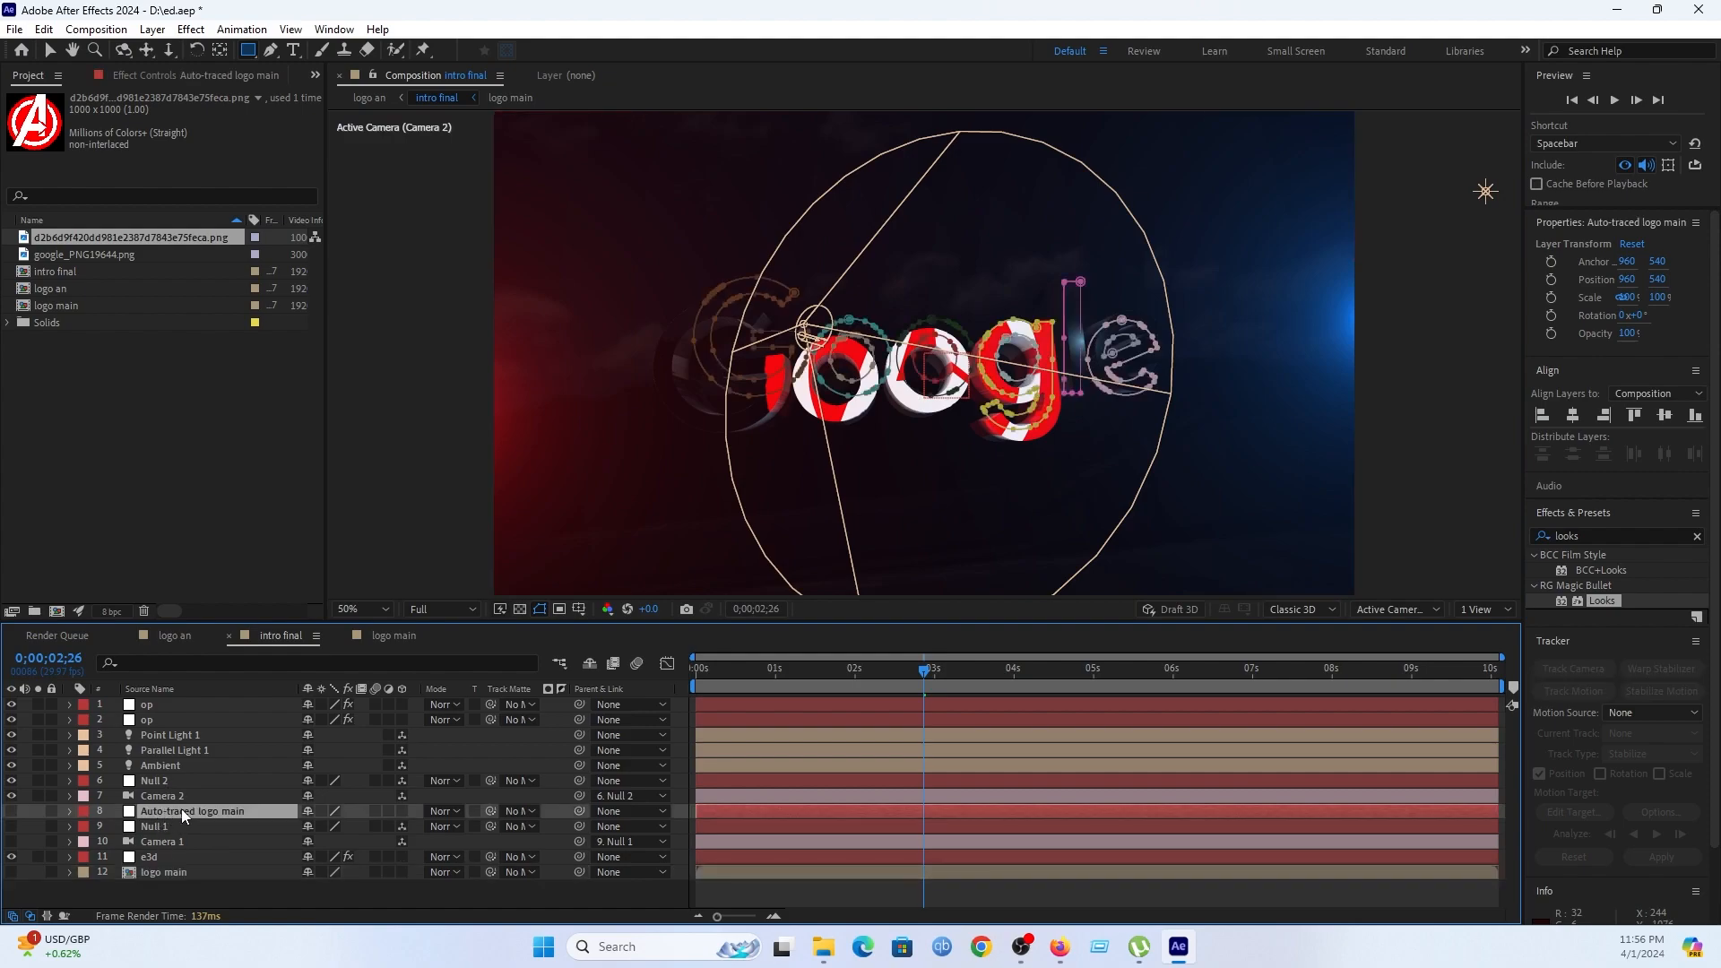
scroll(753, 400, up, 1)
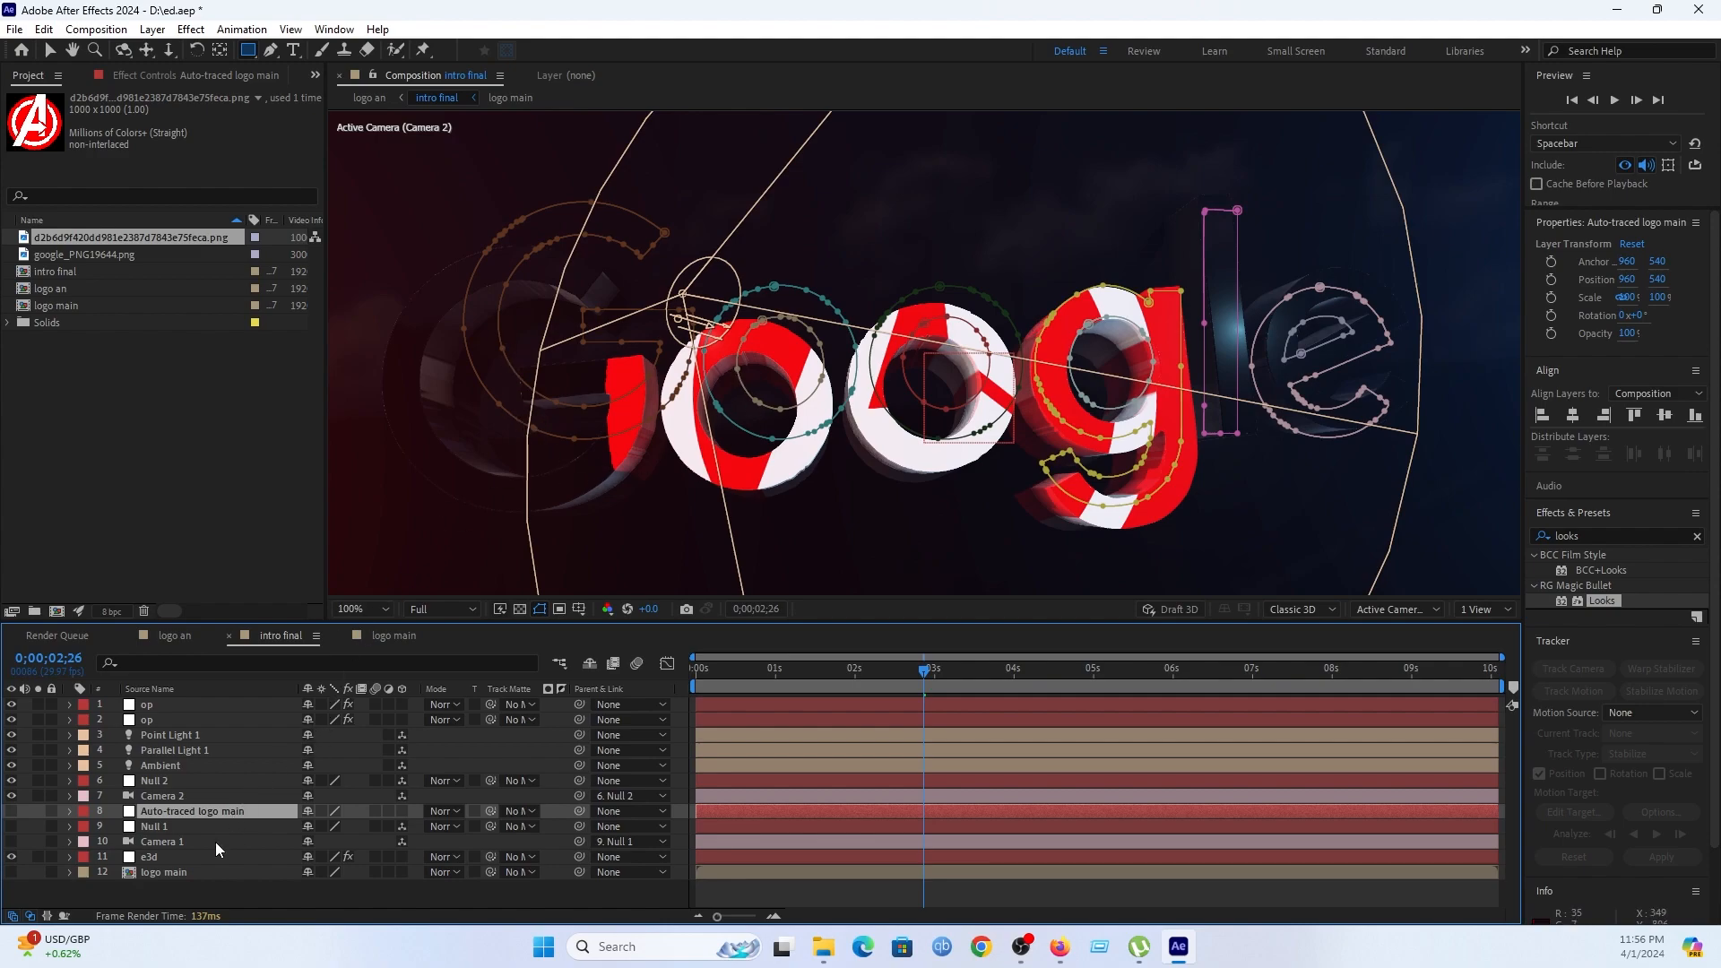
click(203, 875)
click(11, 873)
click(36, 873)
key(comma)
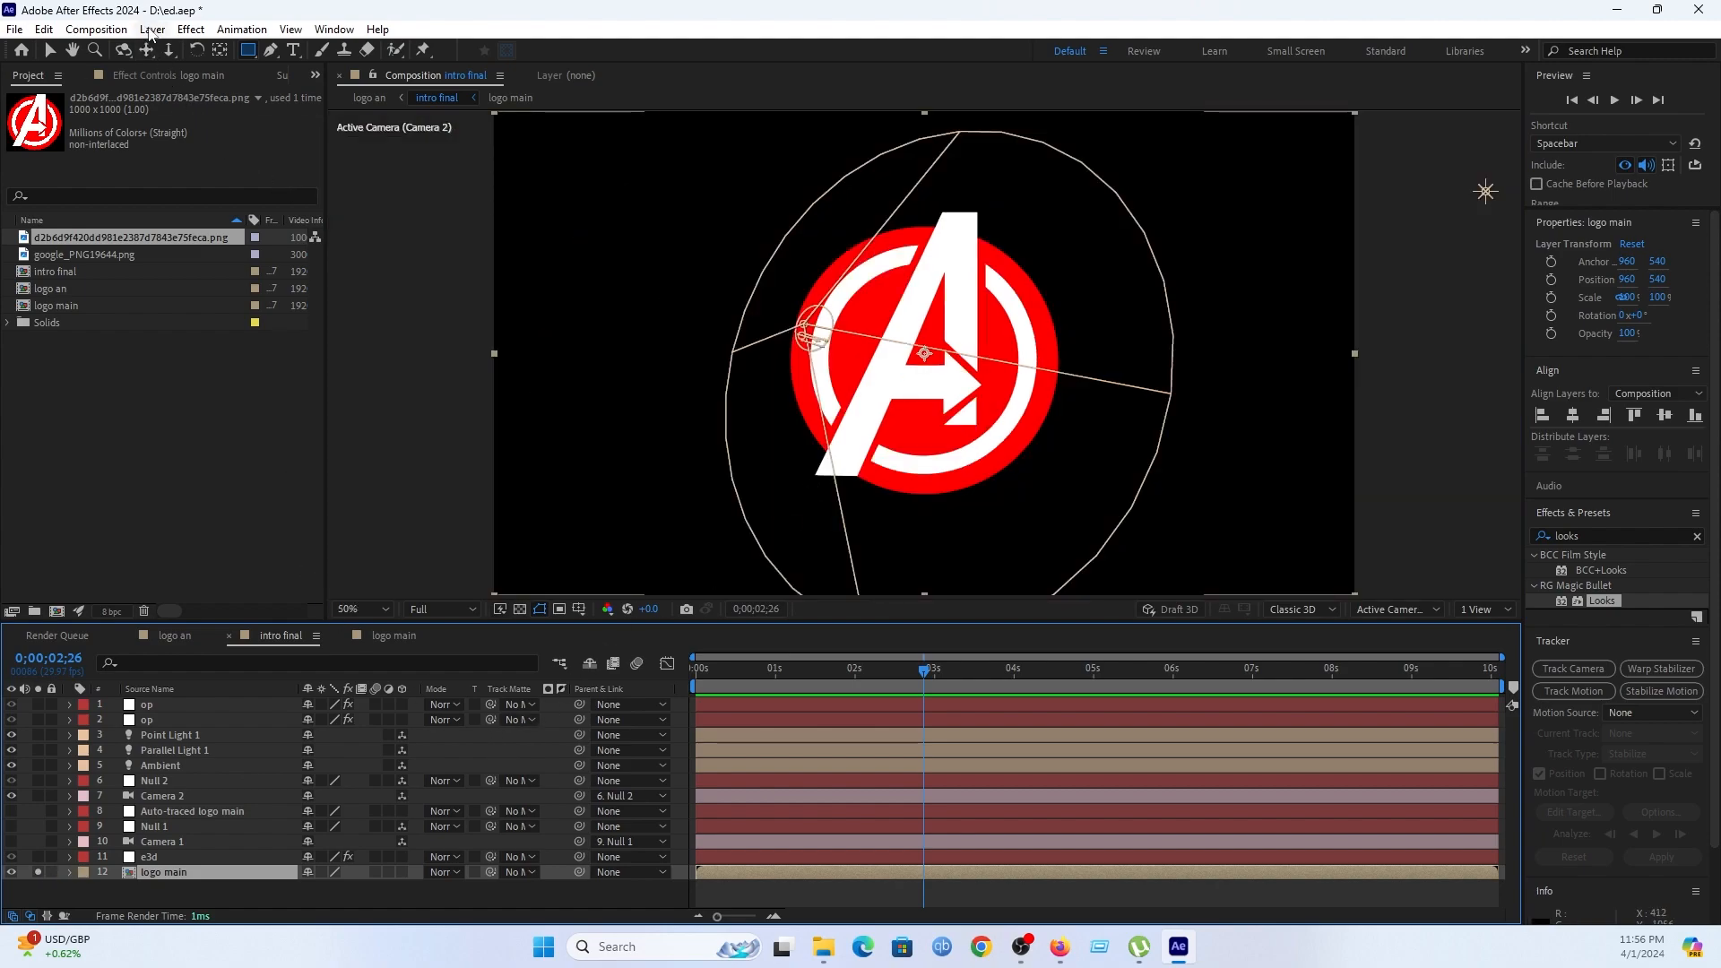
Auto-trace logo main's alpha channel for the current frame onto a new layer, then turn off soloing and hide the traced layer.
click(43, 29)
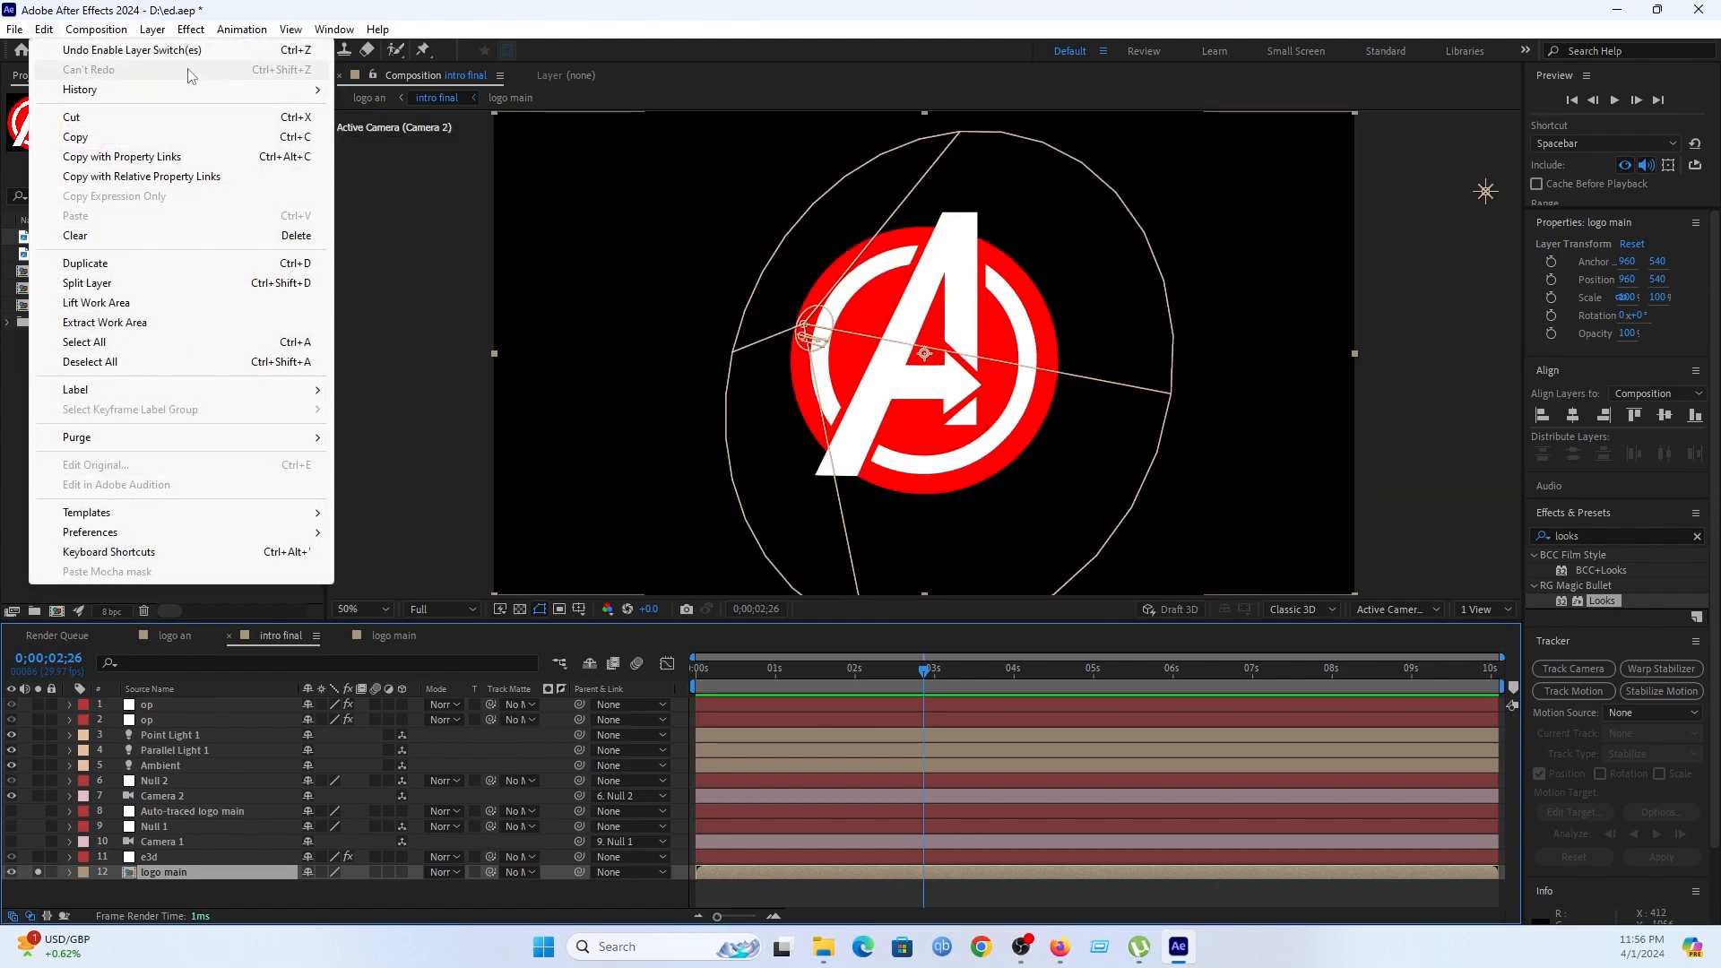
mouse_move(152, 29)
click(261, 631)
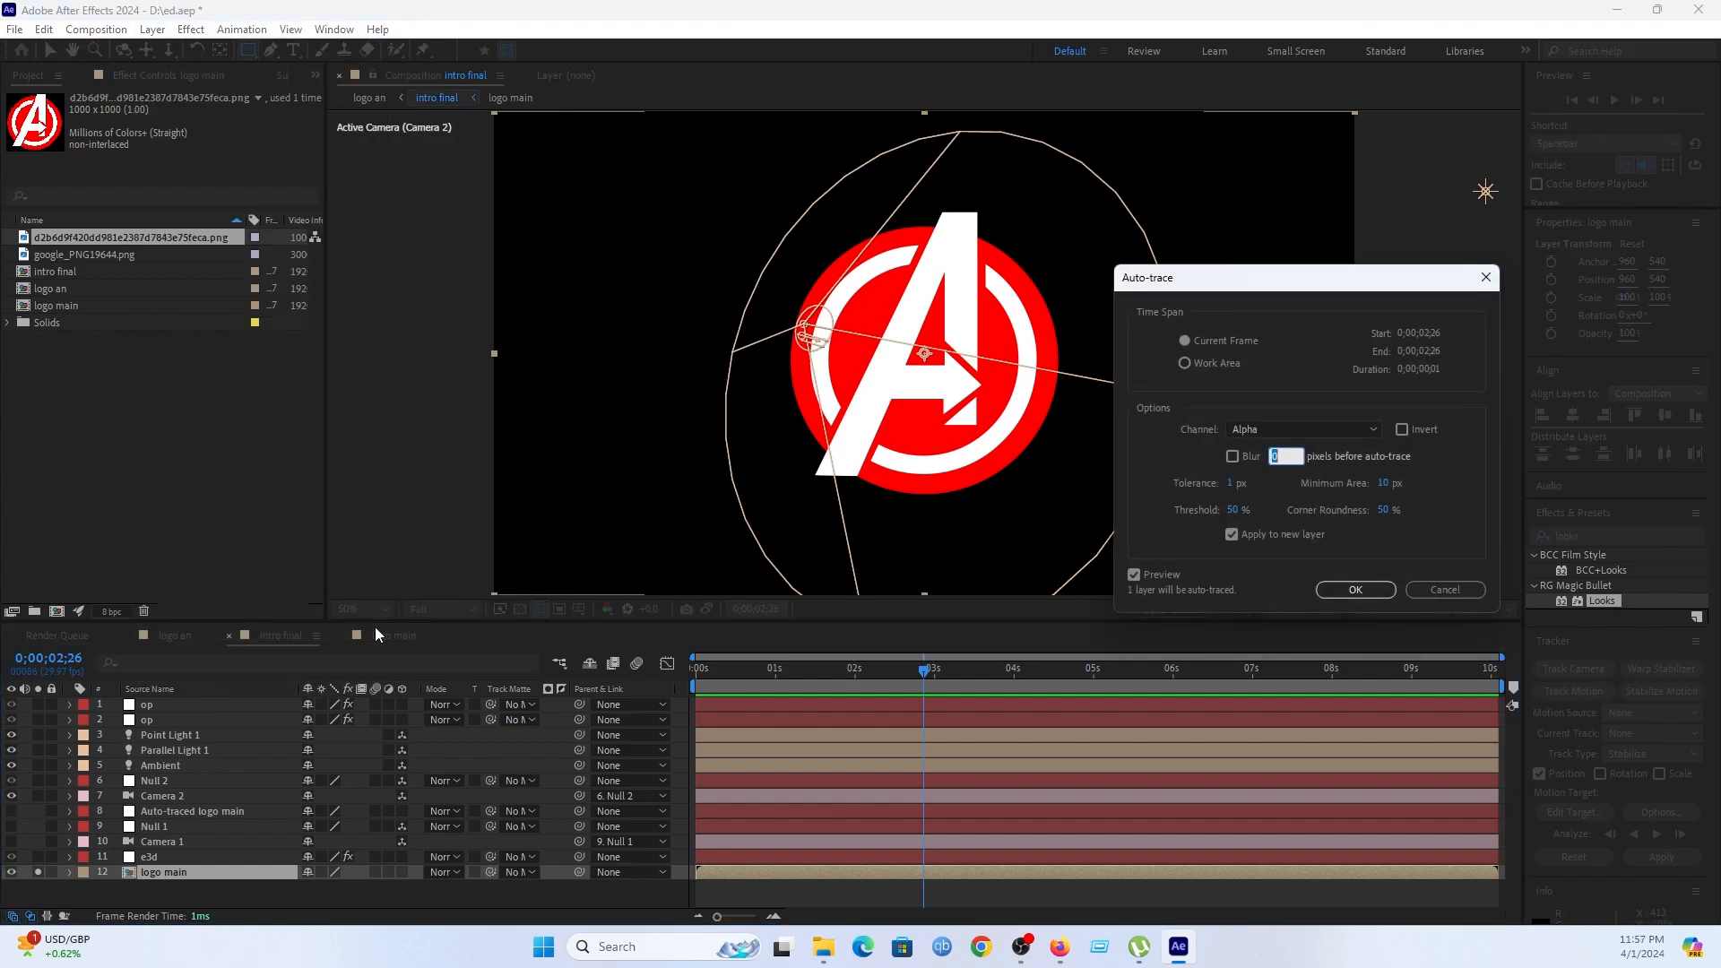
click(1352, 595)
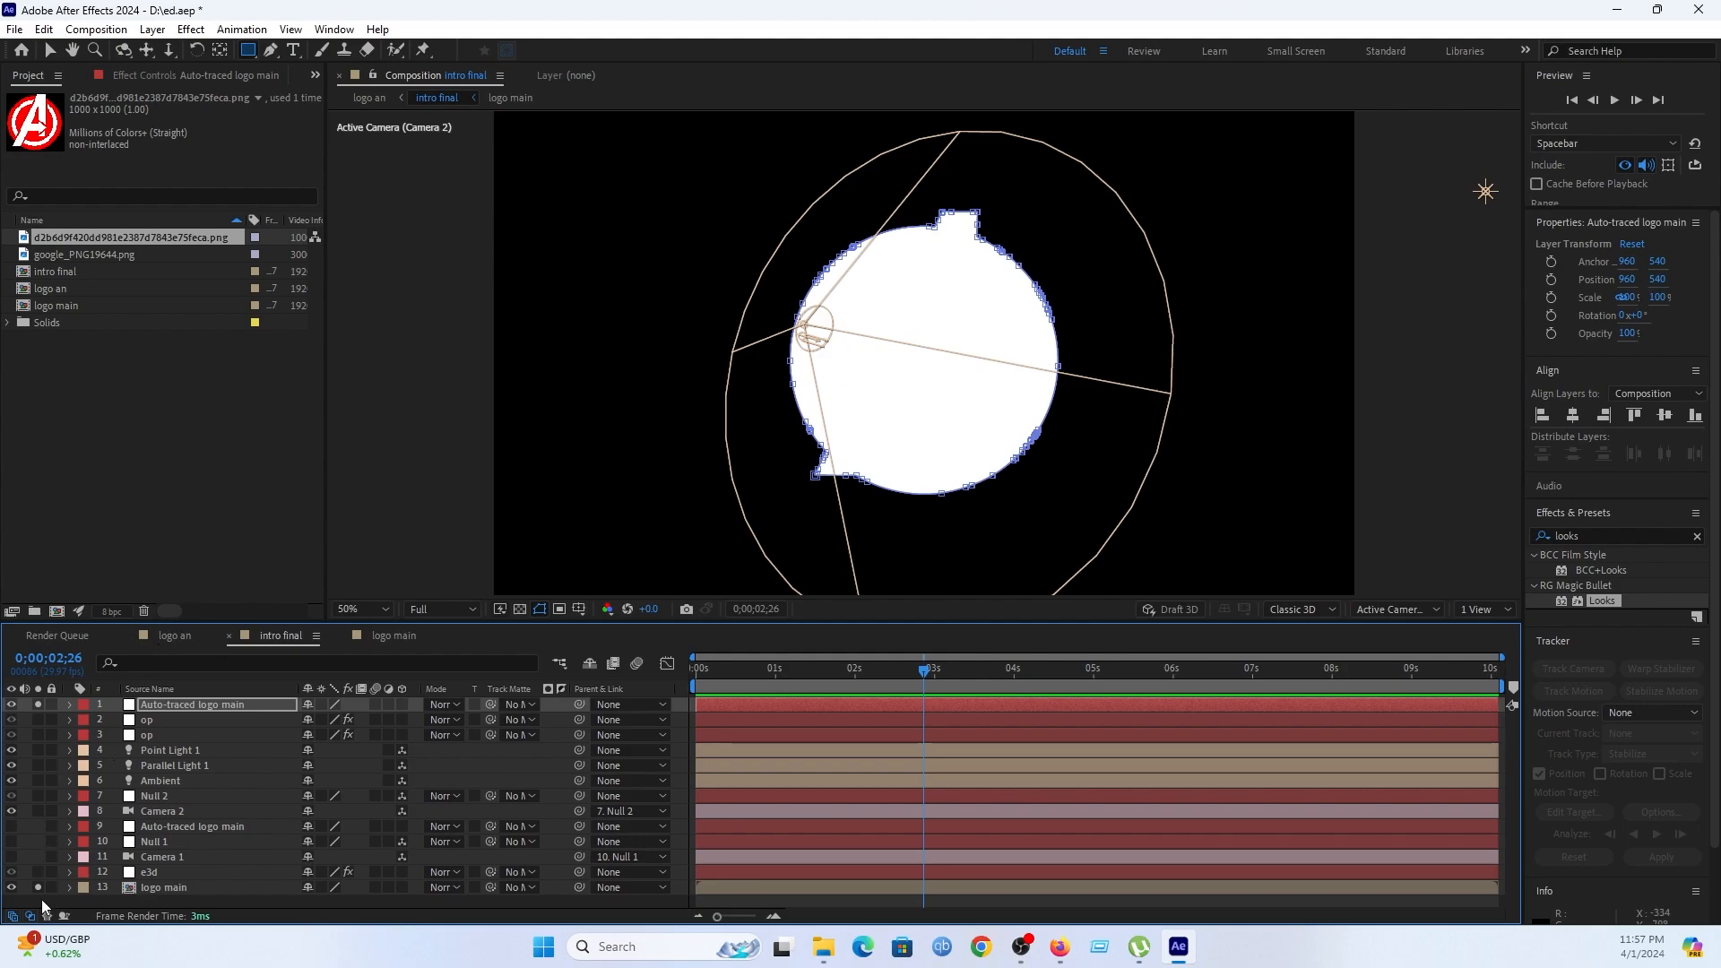
click(37, 705)
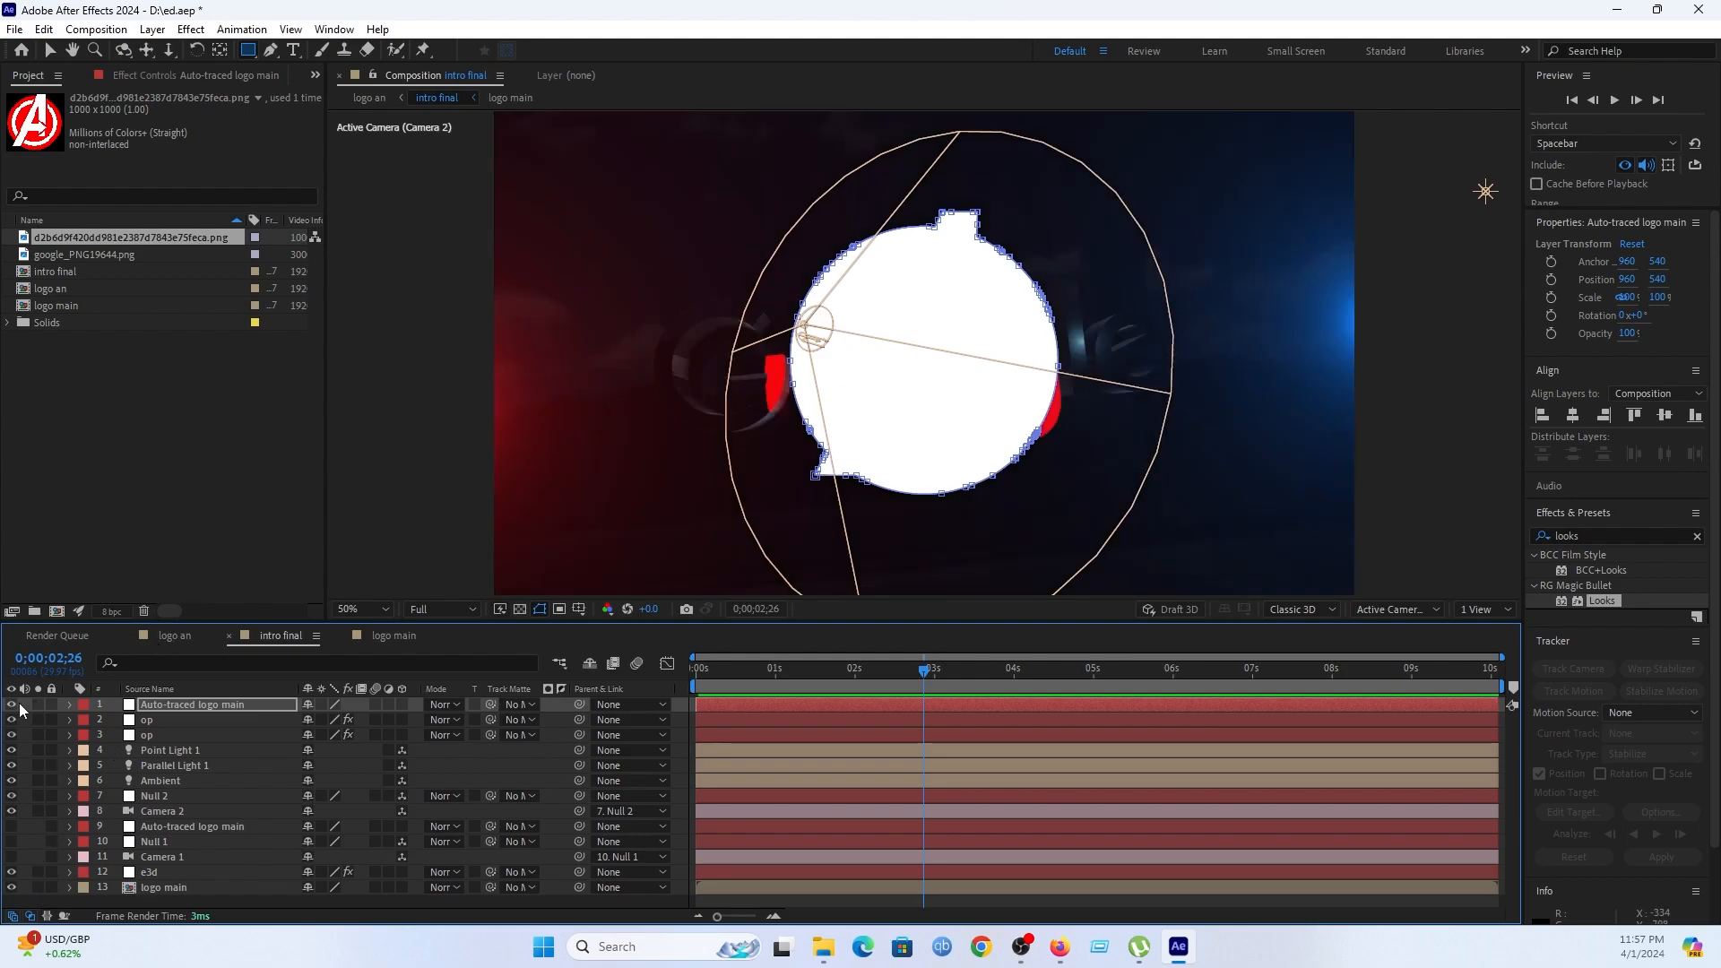
click(11, 706)
In the e3d layer's Element effect, set Path Layer 1 to the new auto-traced logo main layer at position 1.
click(159, 871)
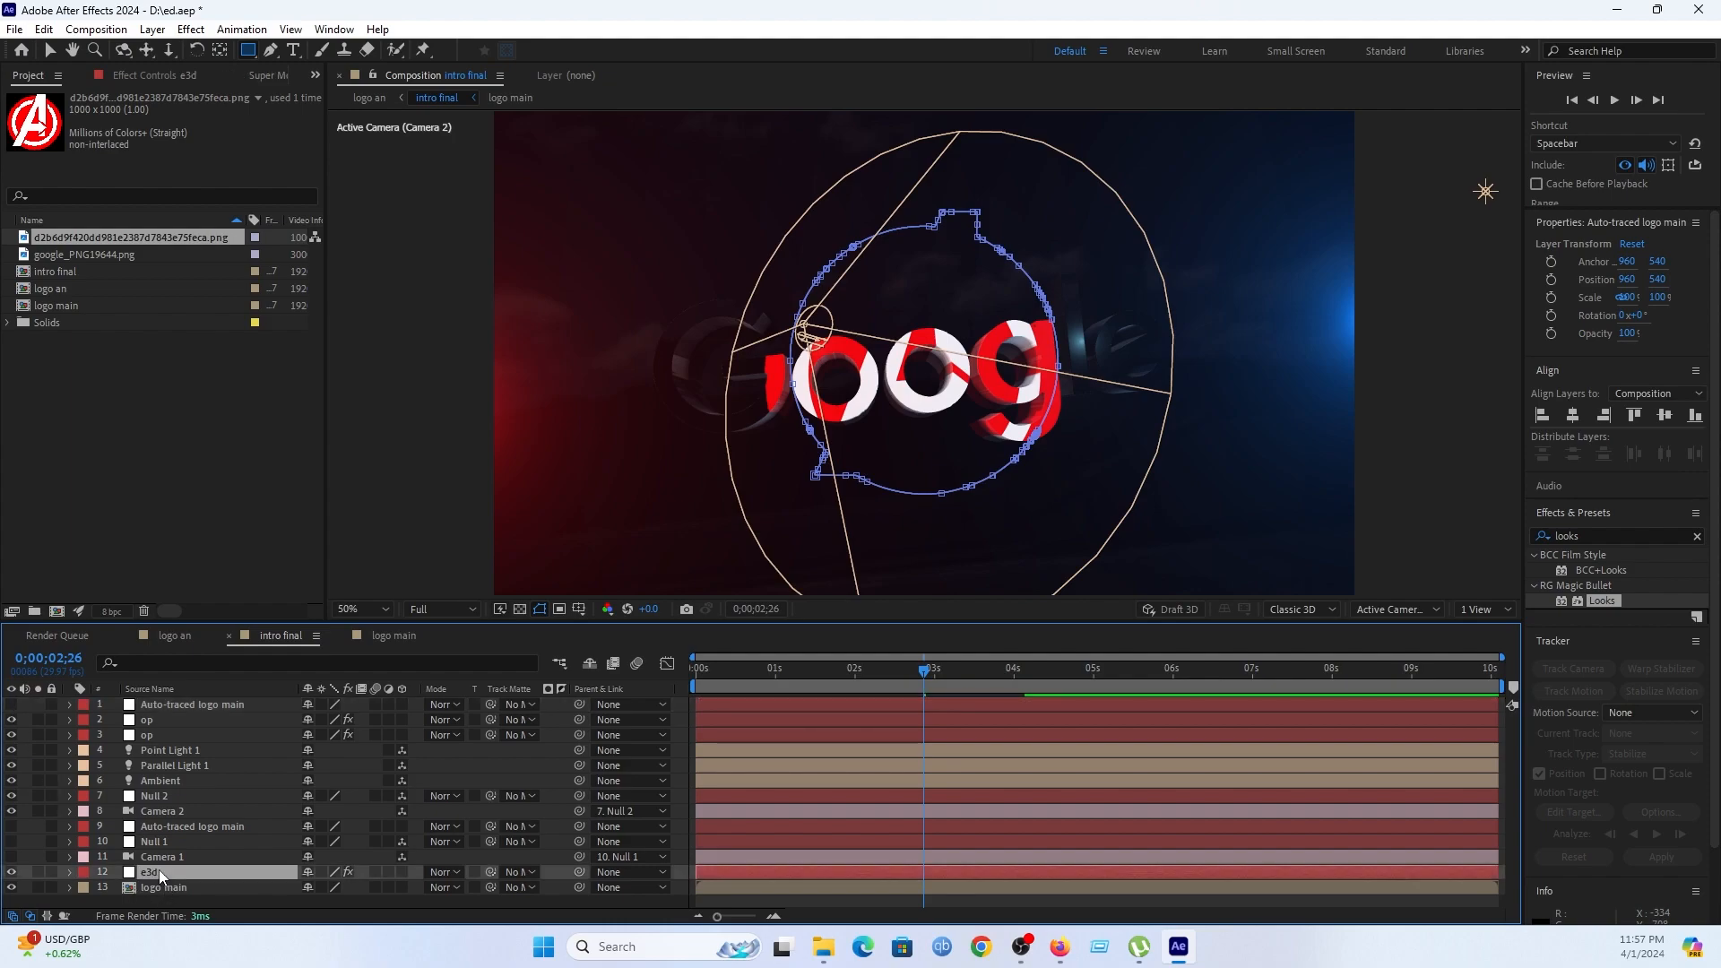
click(154, 78)
scroll(118, 407, down, 2)
scroll(118, 407, down, 5)
scroll(118, 407, up, 6)
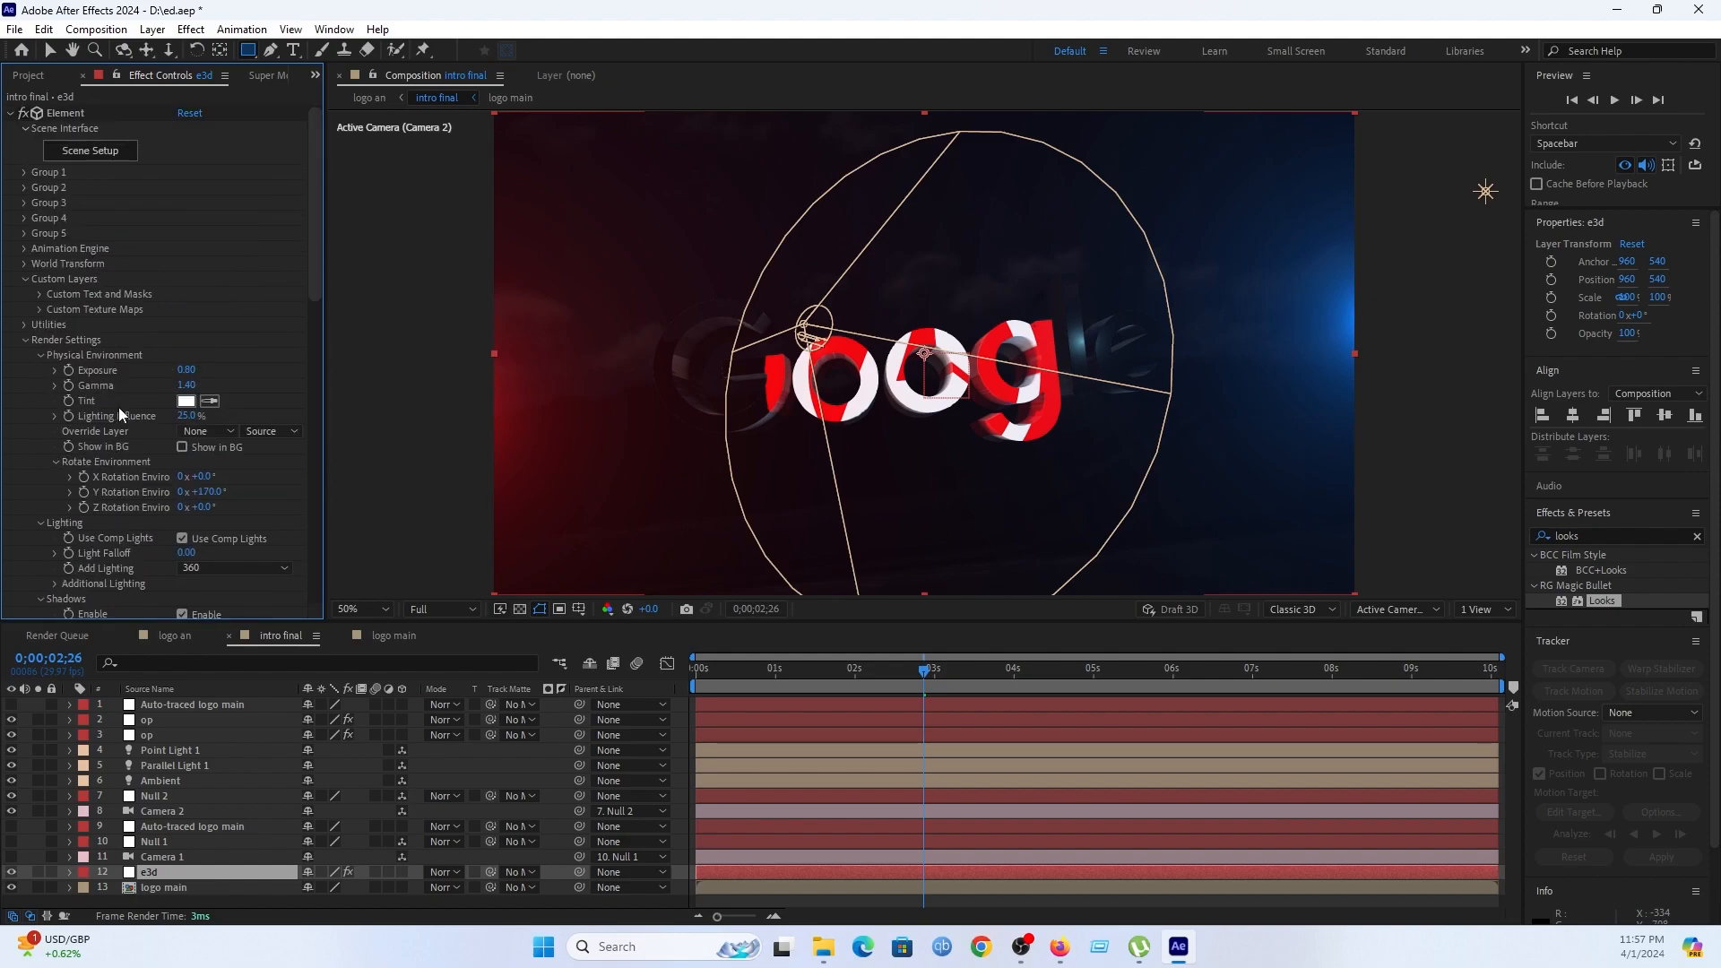
click(39, 293)
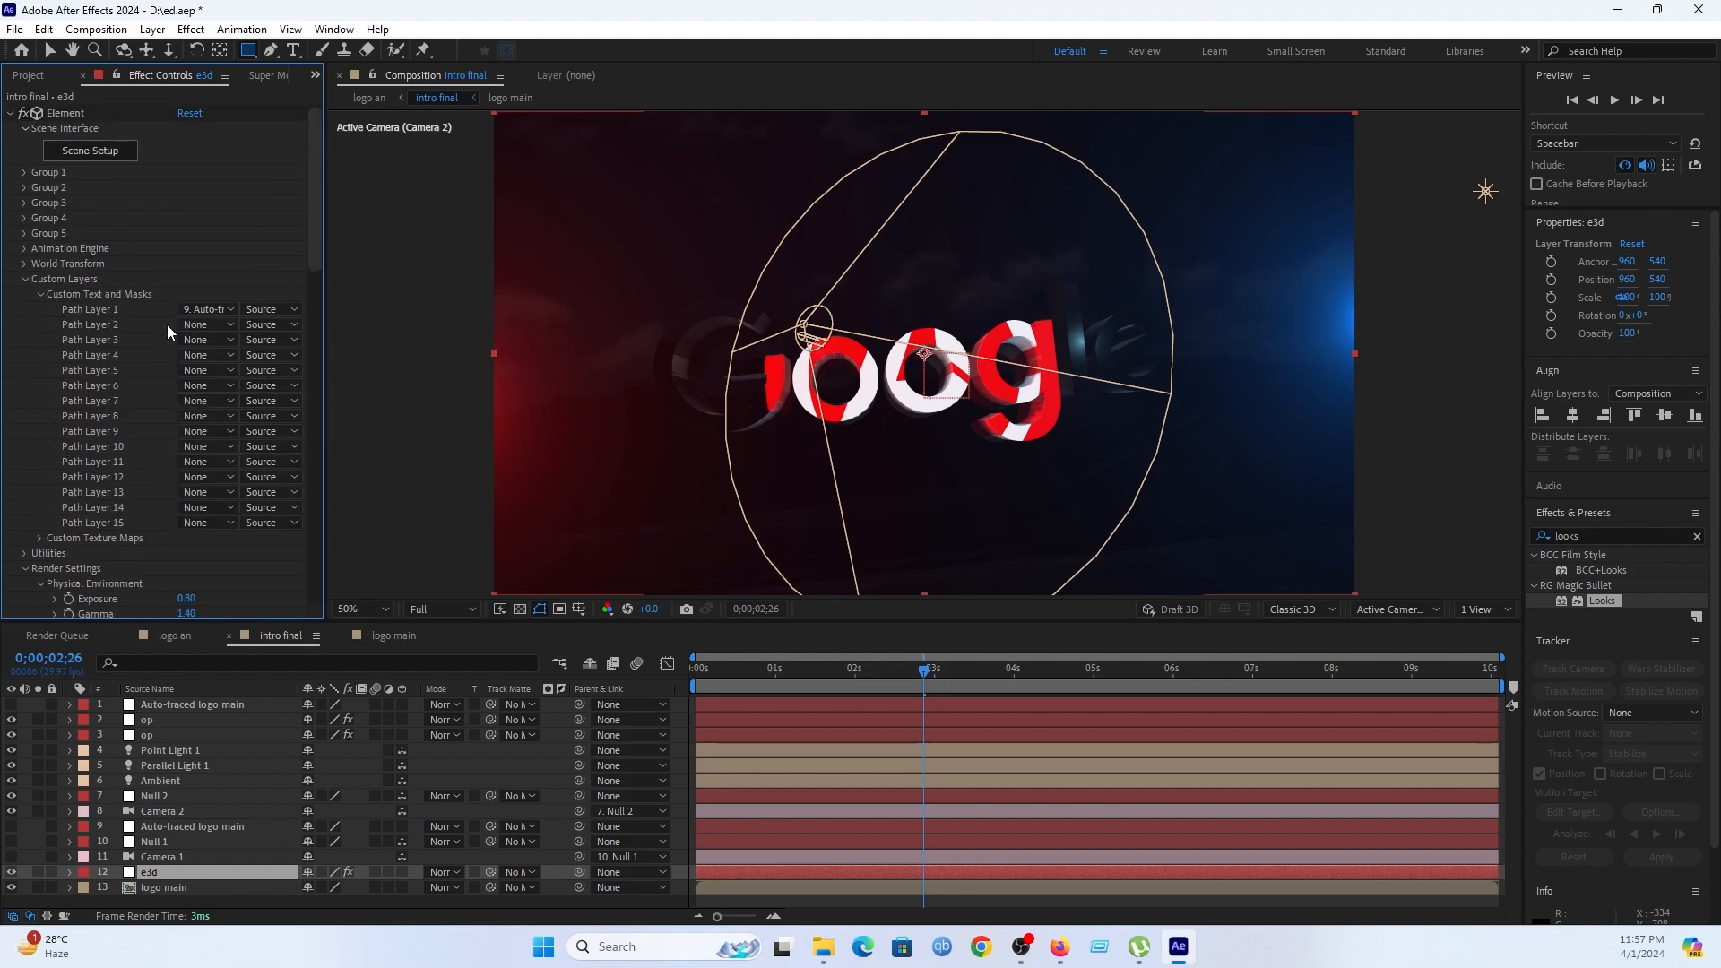
click(207, 309)
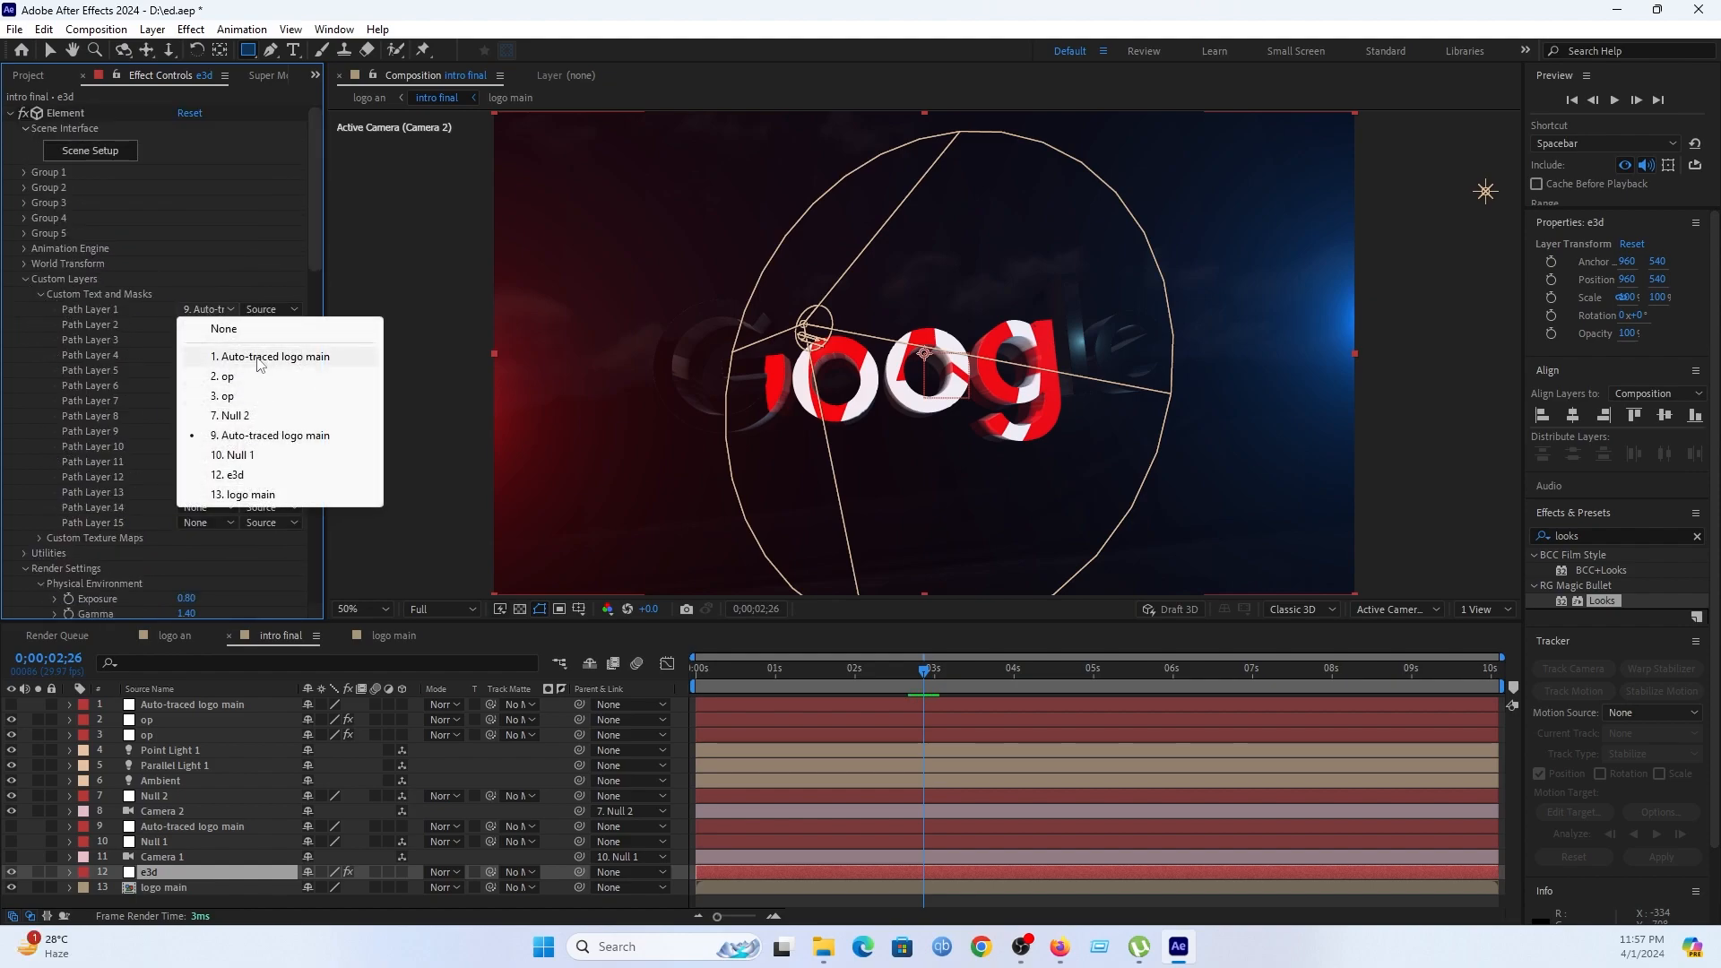
click(272, 357)
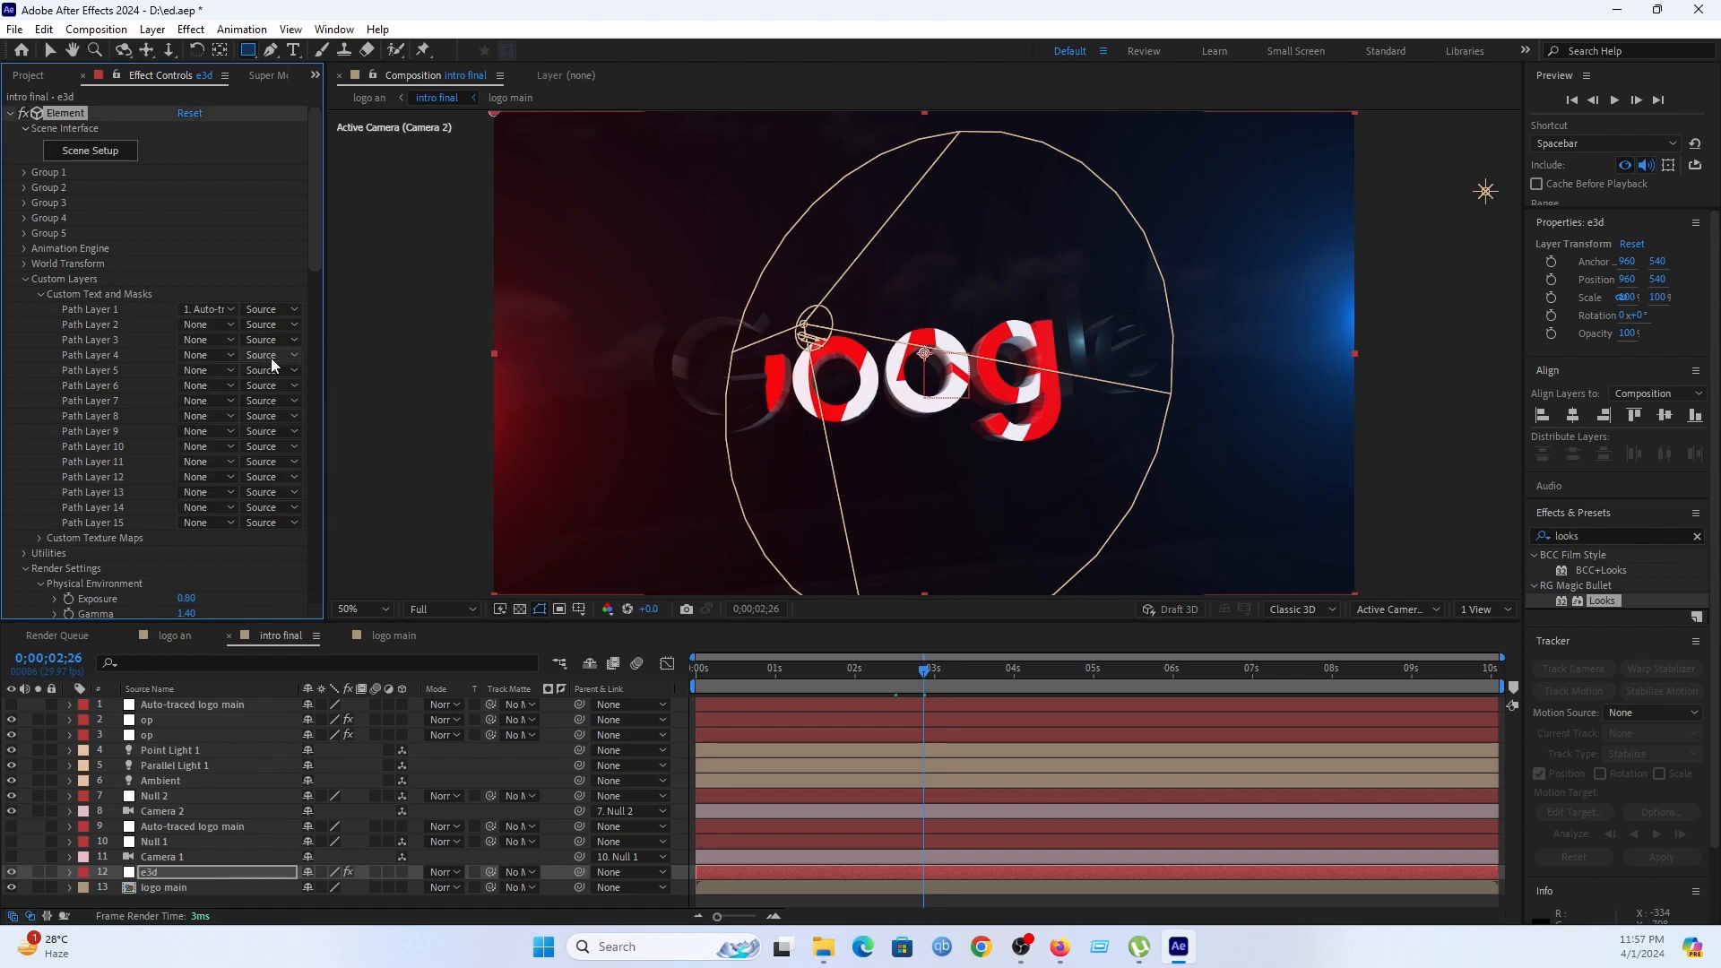
Scrub the timeline back to near the start to check the extruded Avengers logo throughout the camera move.
click(868, 672)
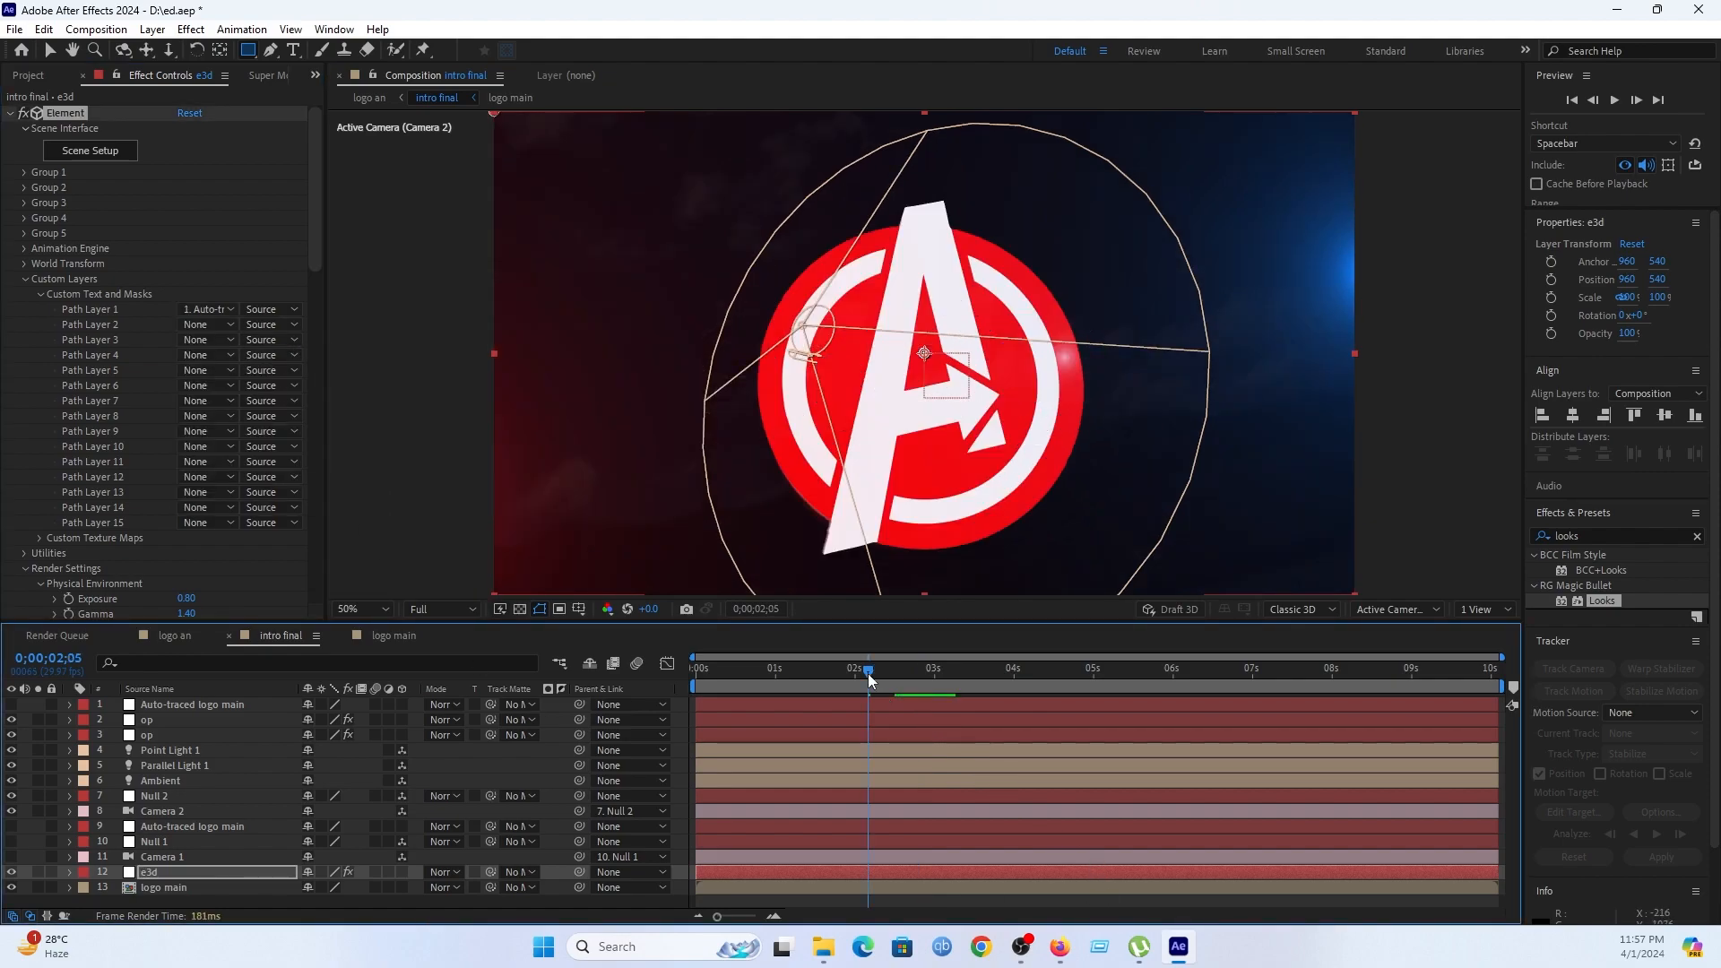
click(970, 673)
drag(970, 672, 705, 733)
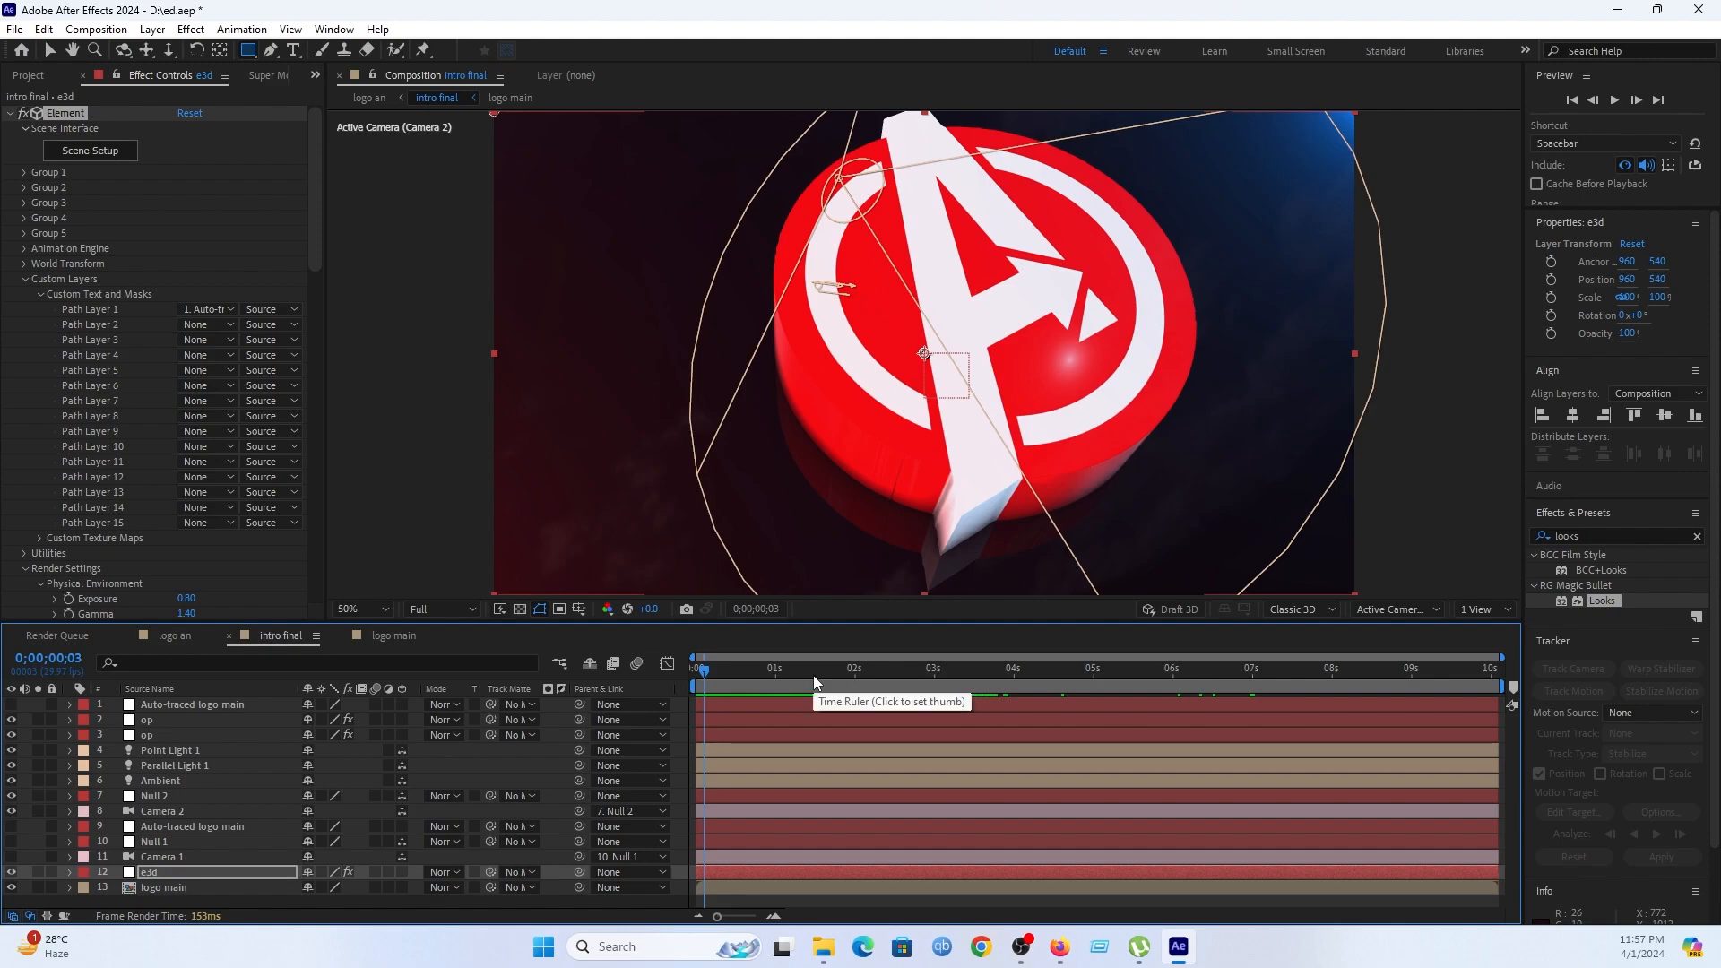
Enlarge the timeline area, deselect all layers, and hide the e3d and logo main layers.
drag(775, 621, 772, 598)
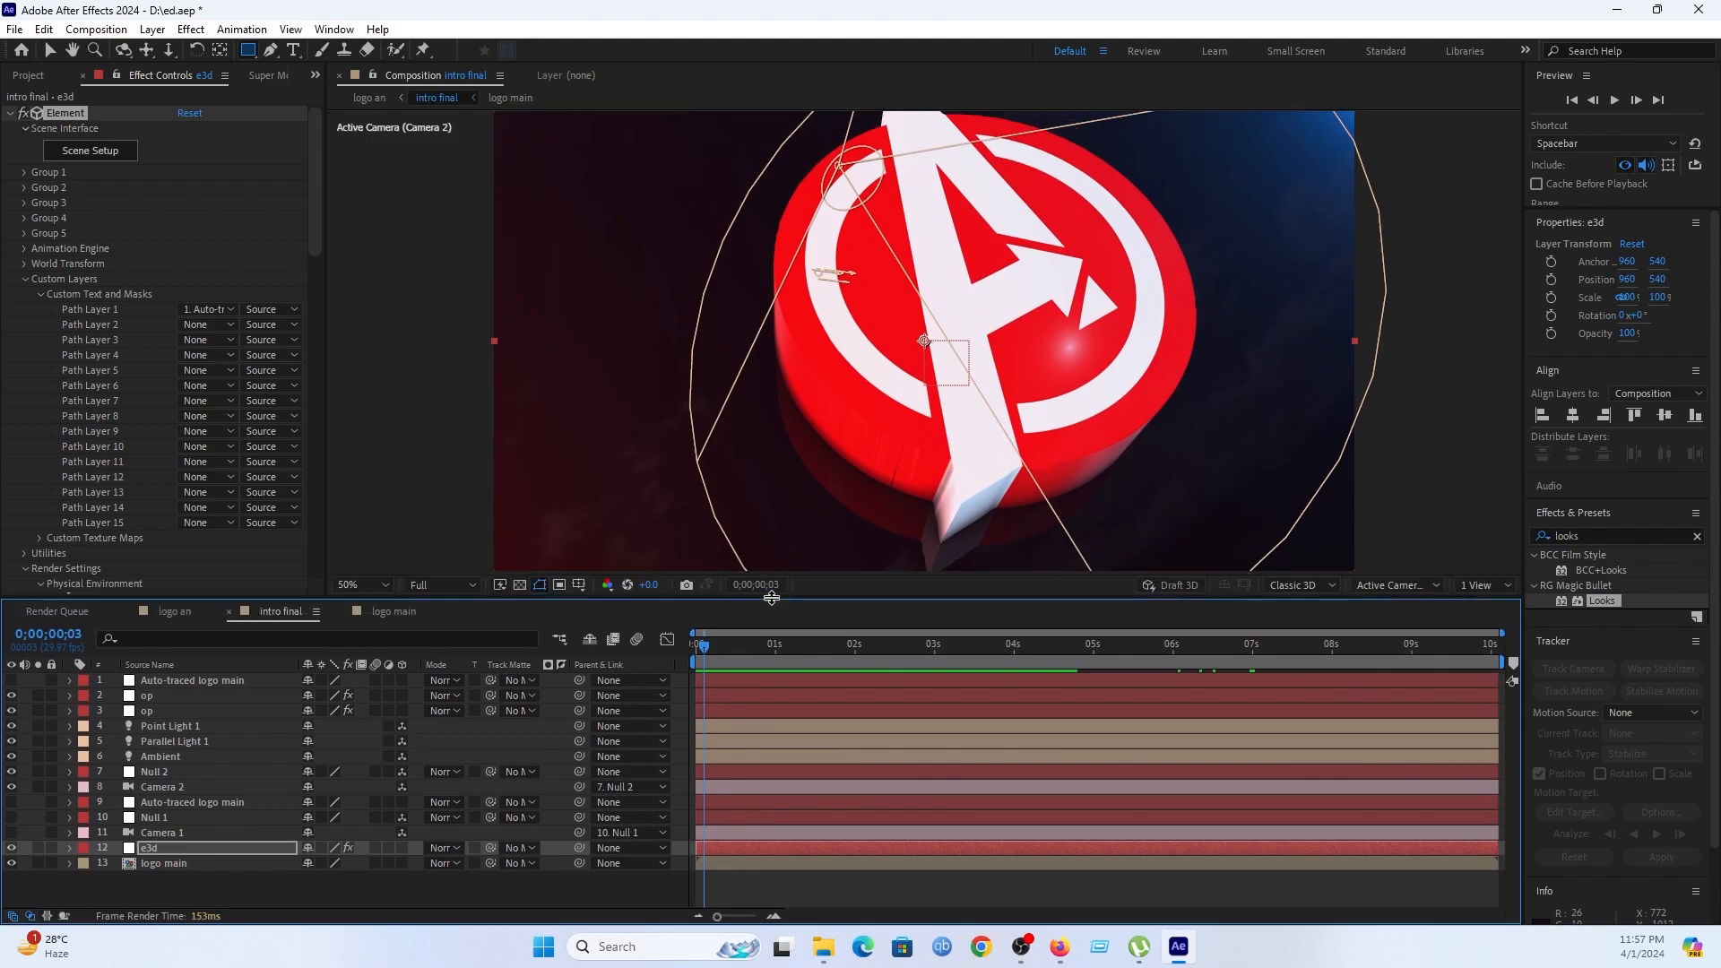
click(596, 894)
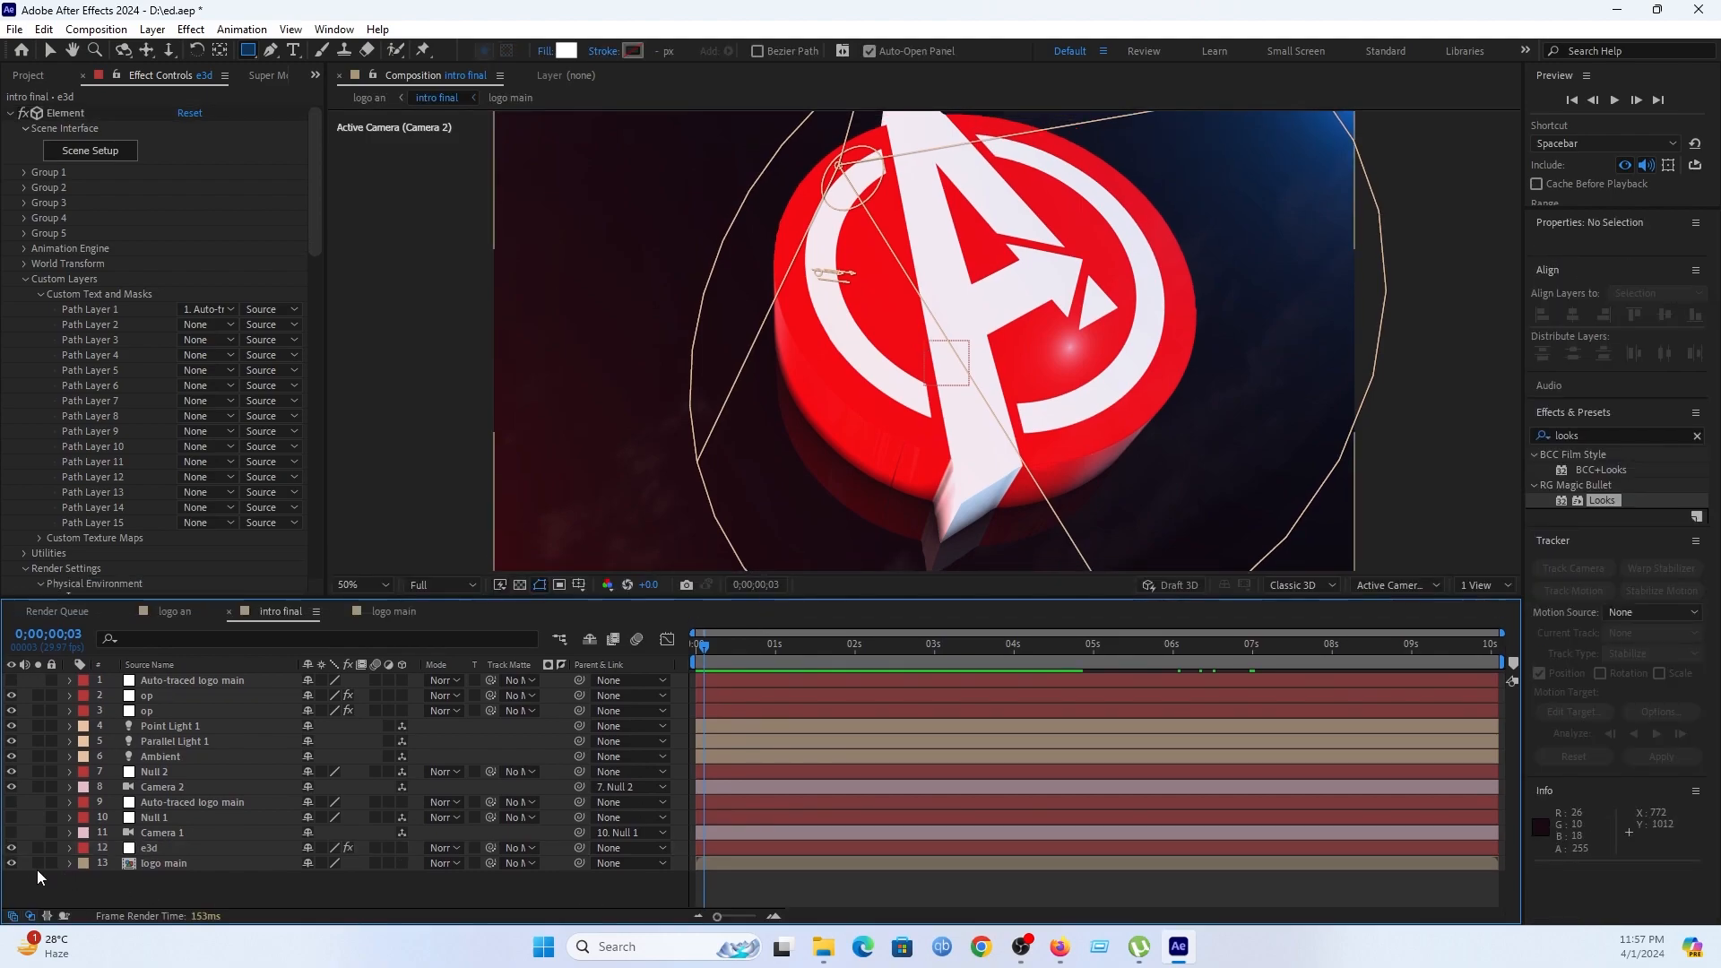
click(12, 848)
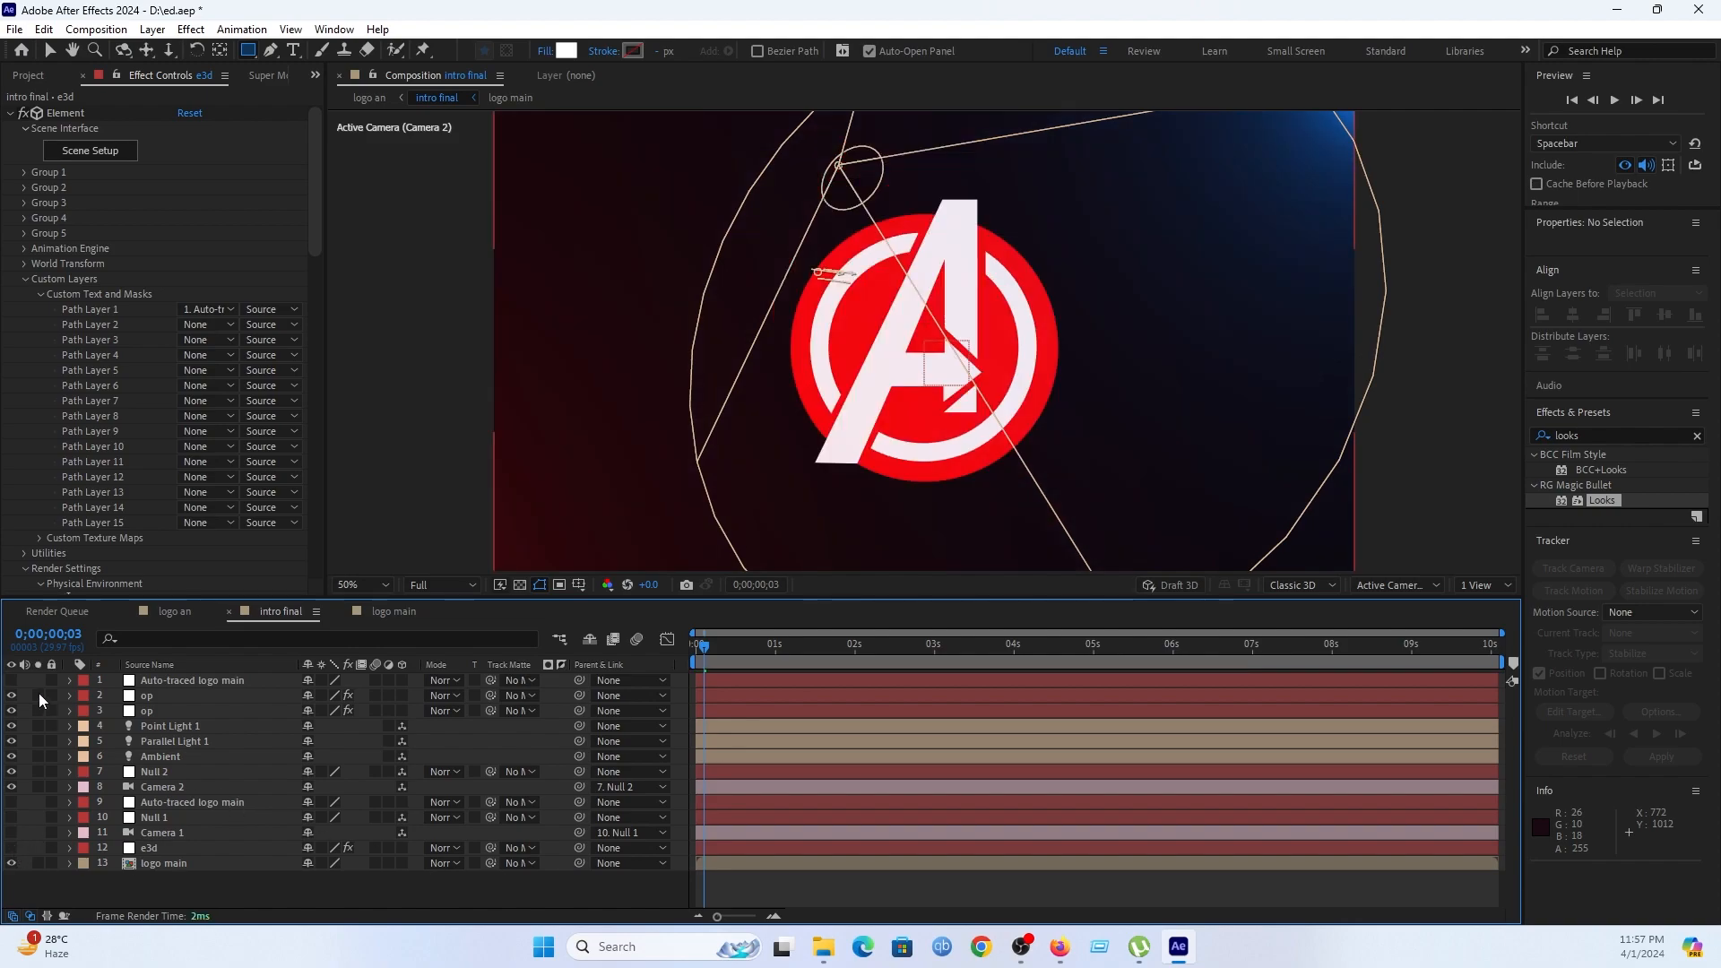
click(12, 863)
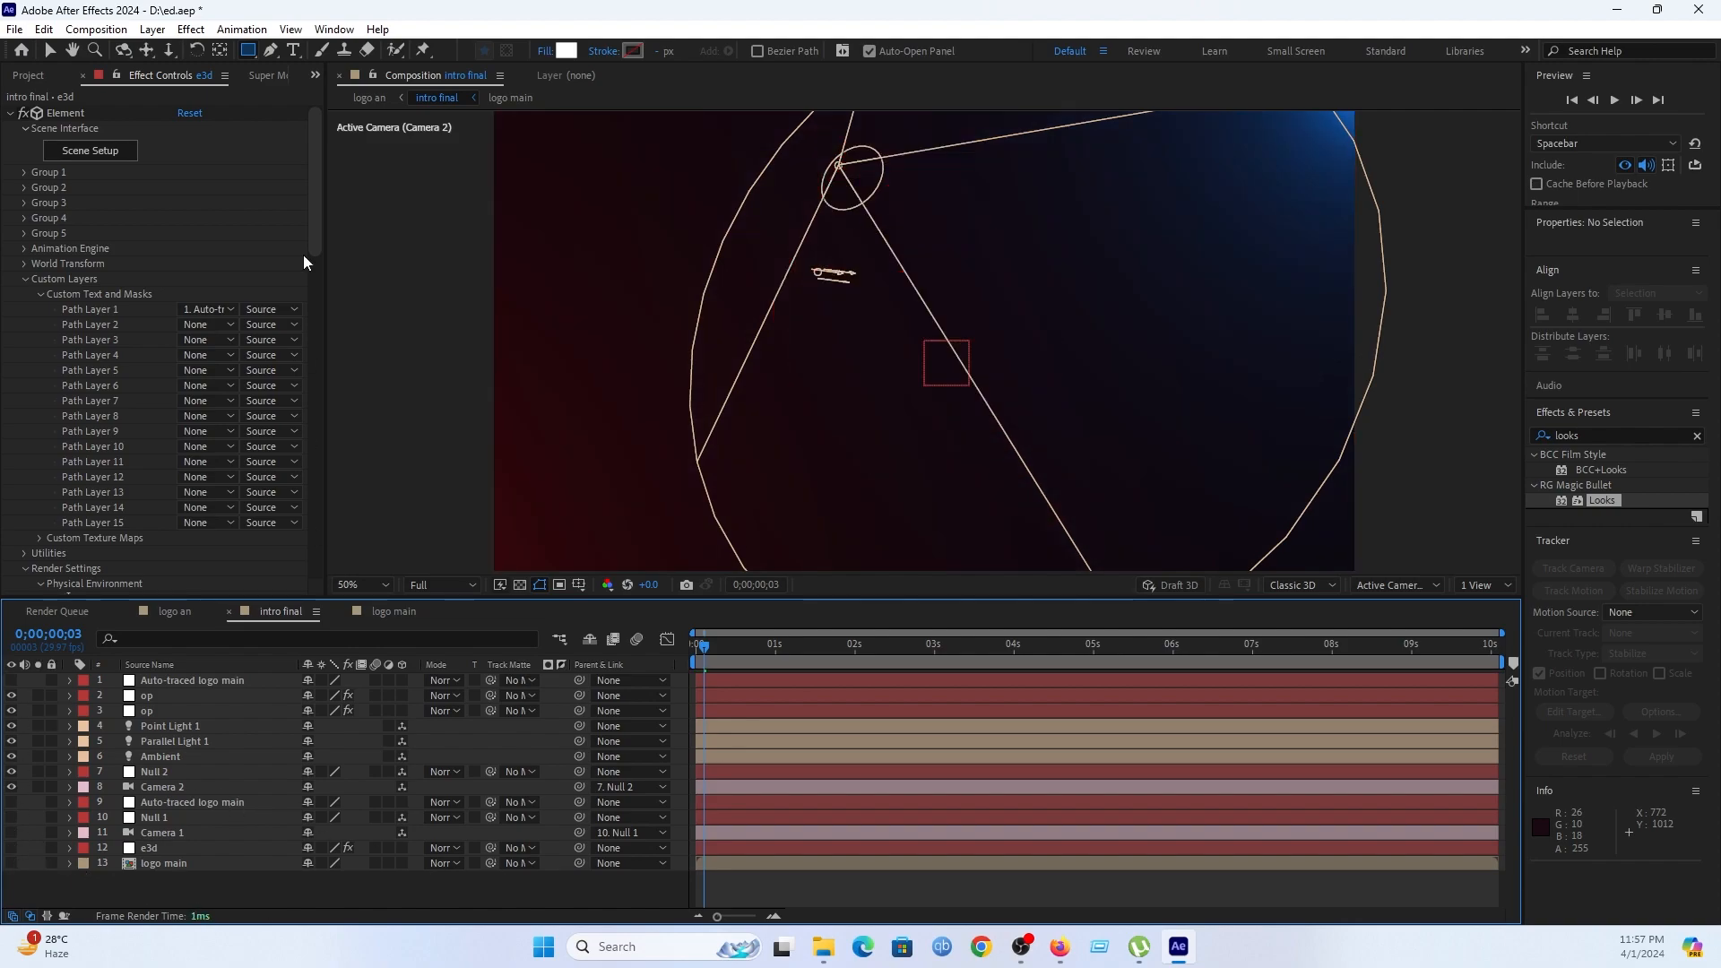
Add a text layer reading "Logo" near the middle of the intro final frame.
click(296, 52)
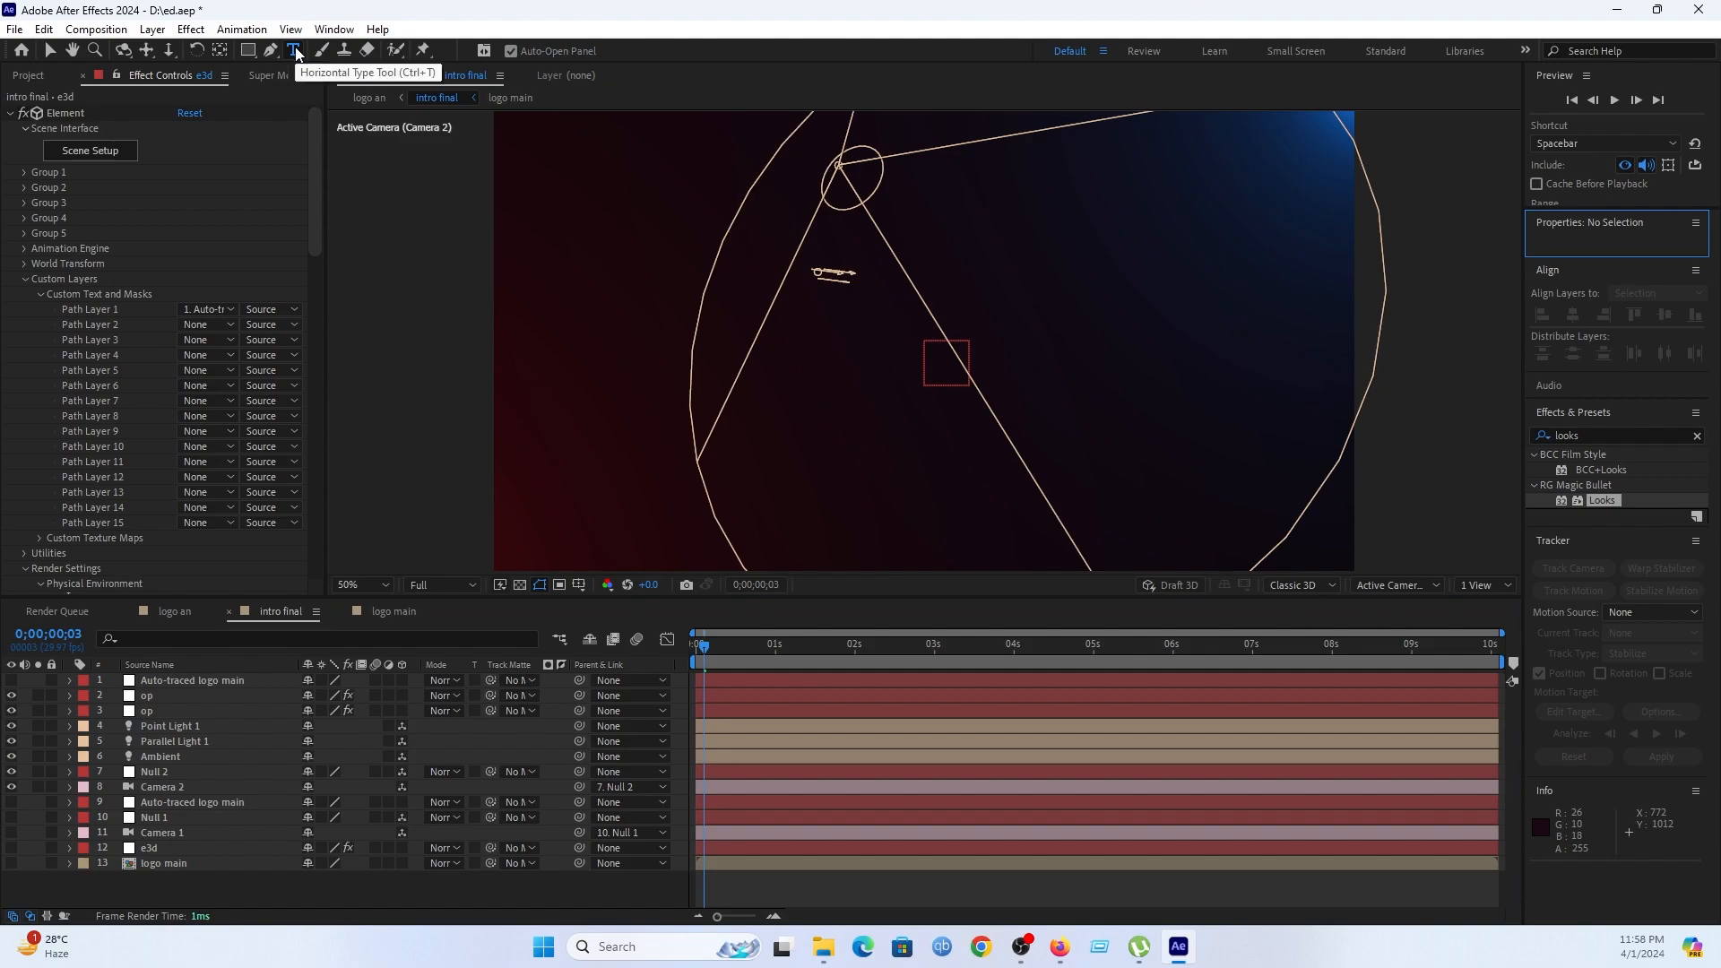
click(905, 417)
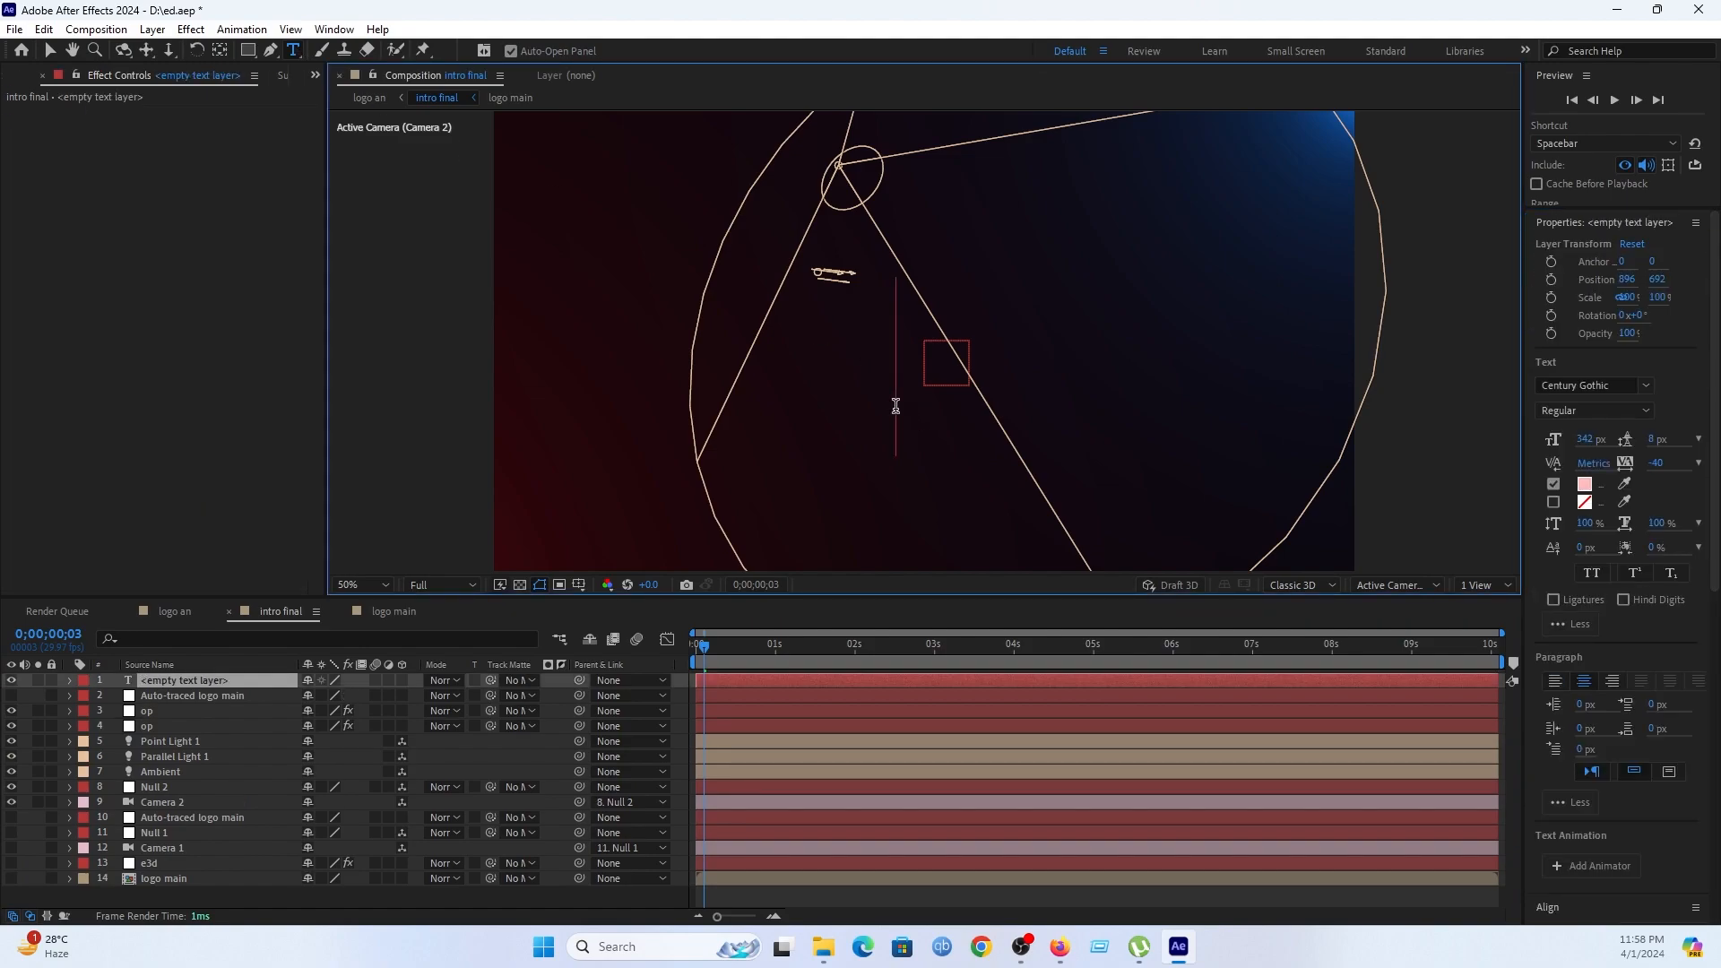
text(Logo)
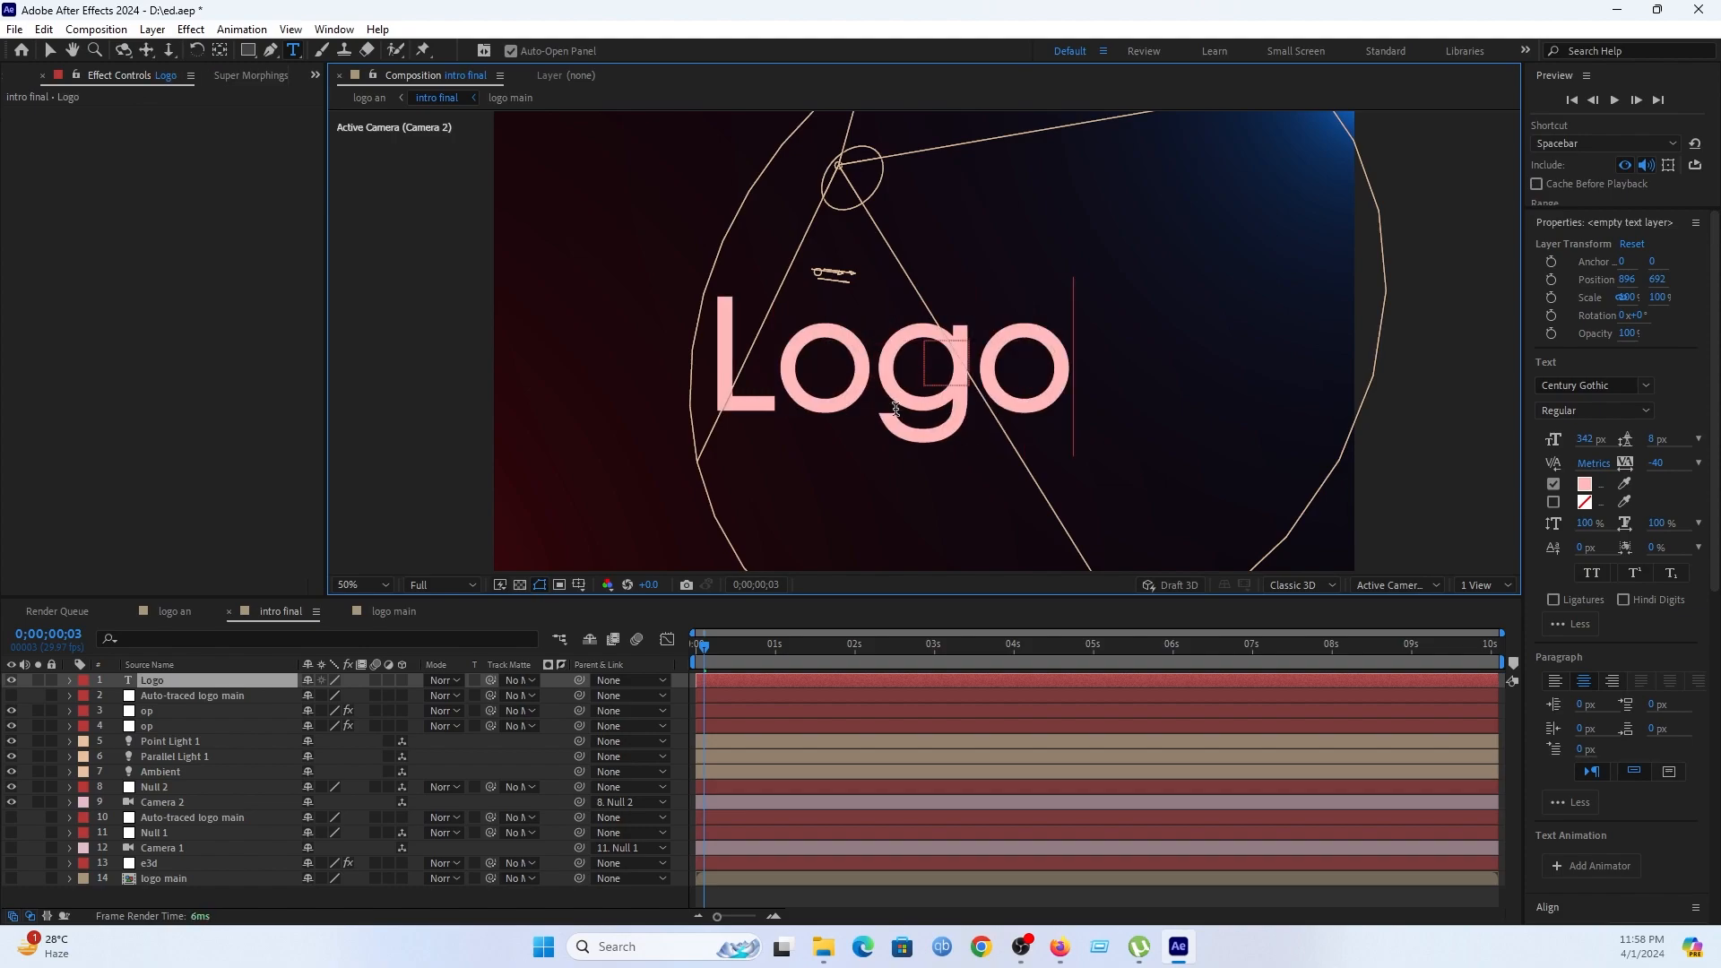
Set the Logo text to 388 px Century Gothic Bold and move it to about 964, 594.
click(50, 51)
drag(1585, 441, 1417, 428)
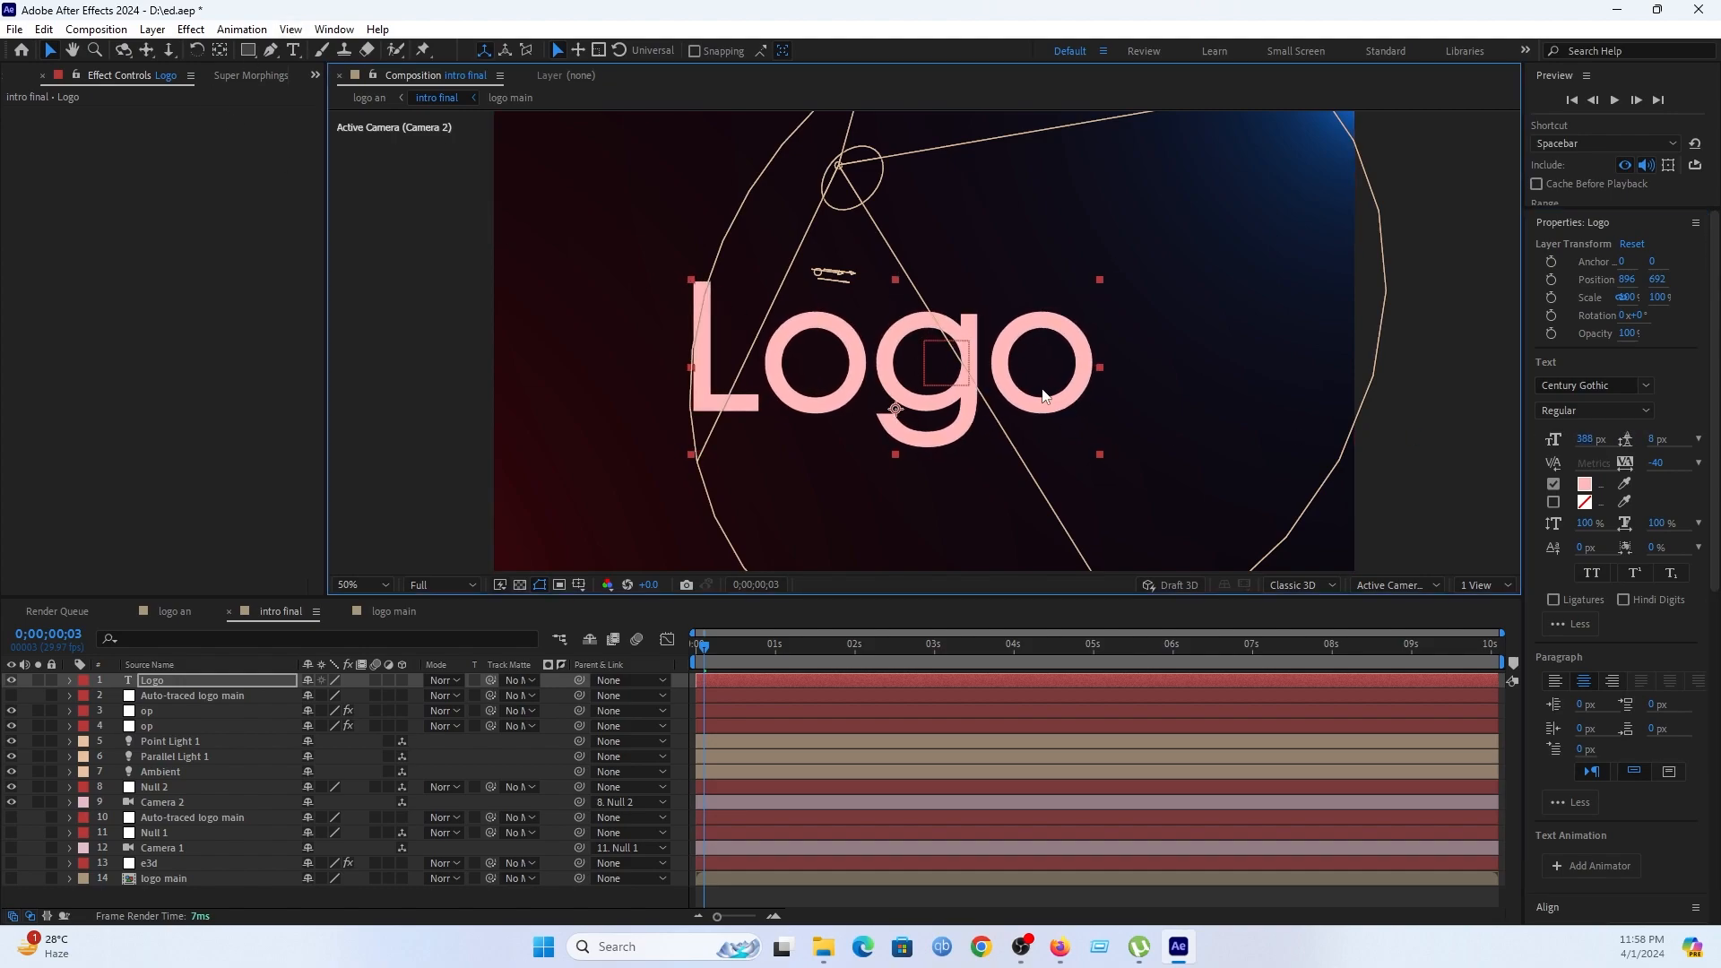
drag(915, 359, 949, 308)
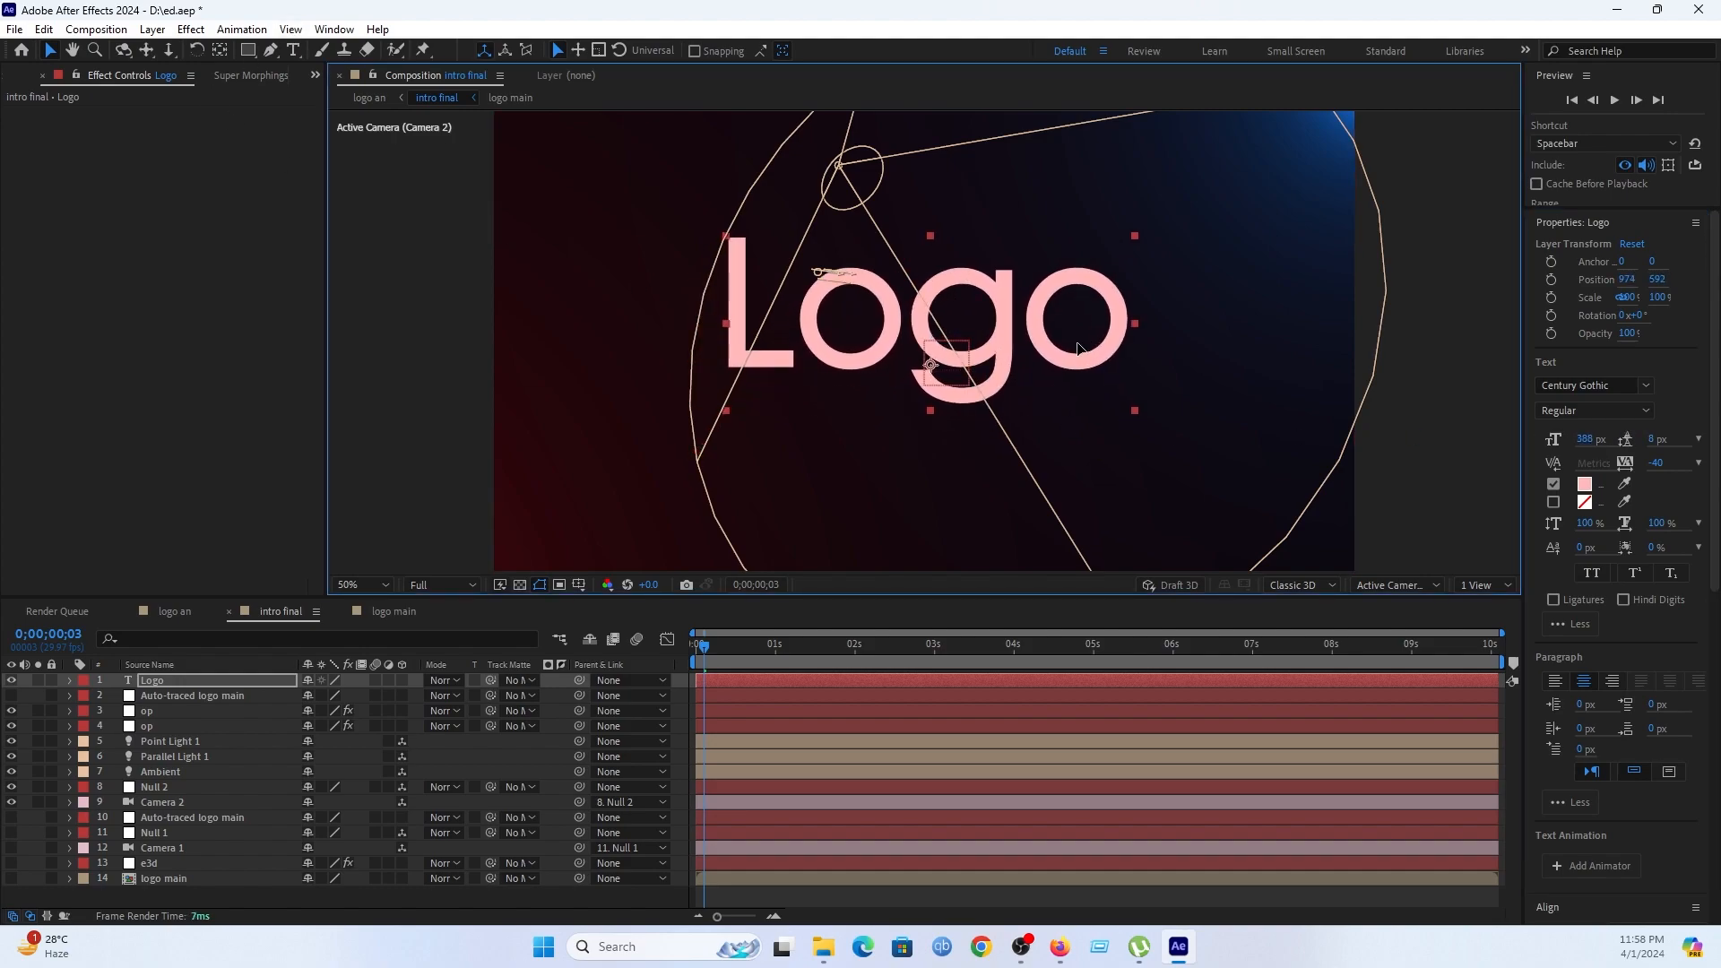
click(1575, 411)
click(1582, 463)
drag(955, 333, 950, 341)
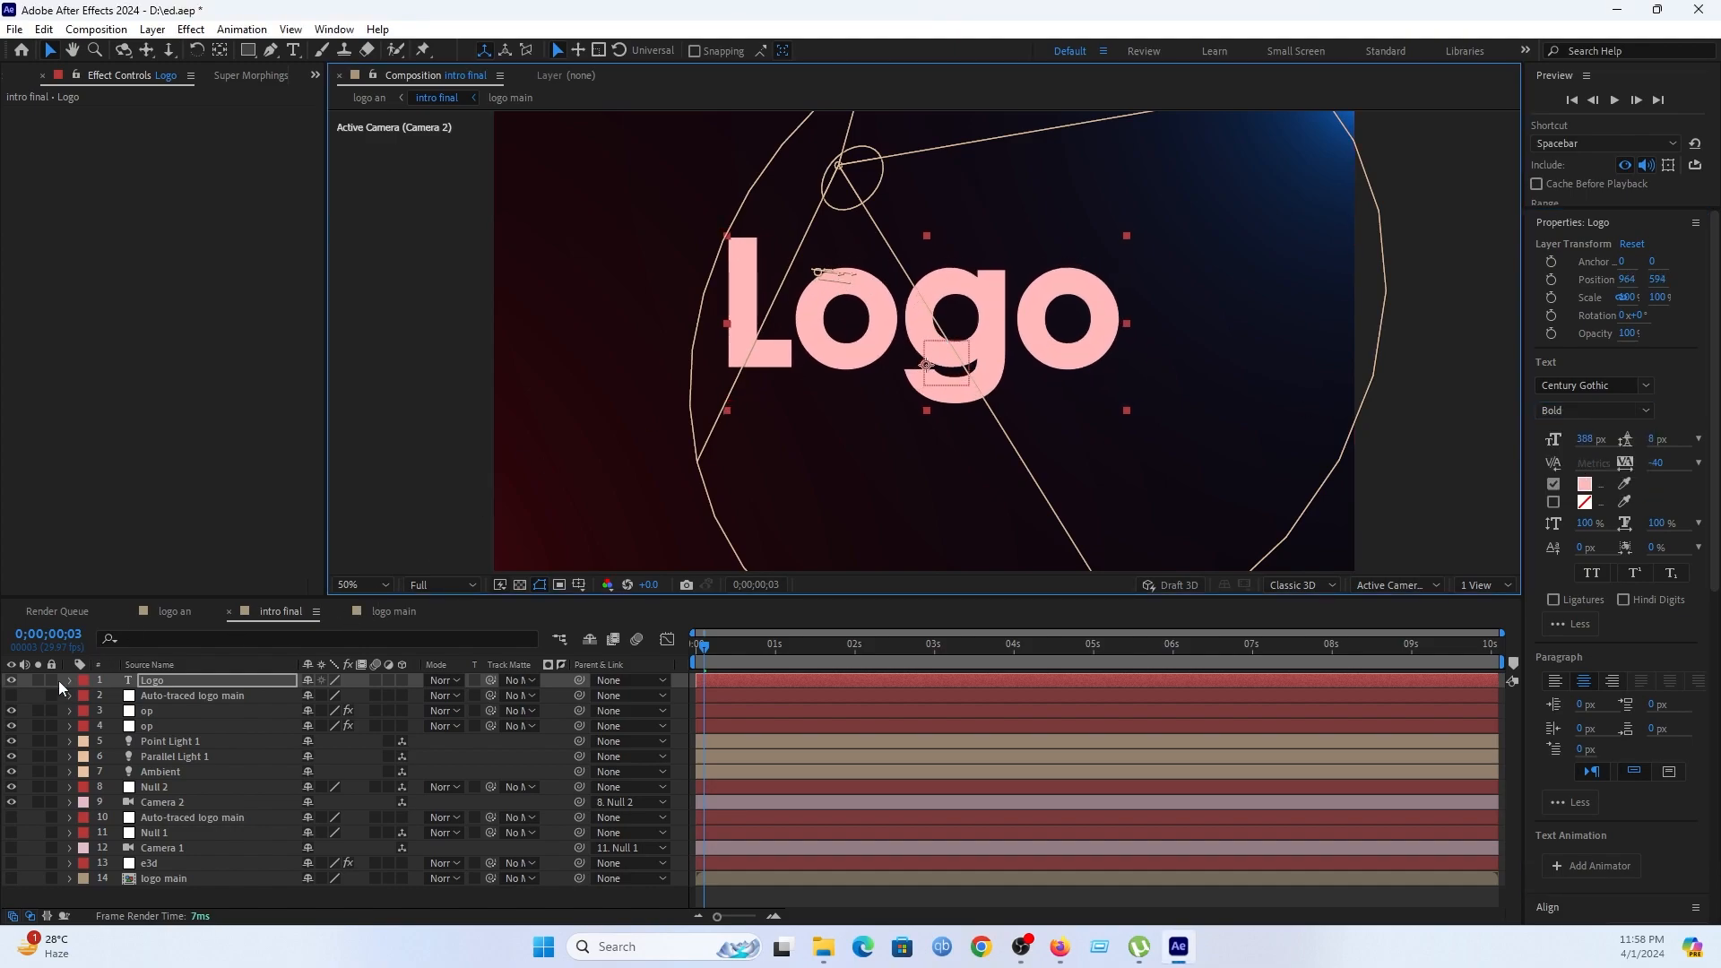
Hide the Logo text layer, show e3d again, and set Element's Path Layer 1 to Logo.
click(11, 681)
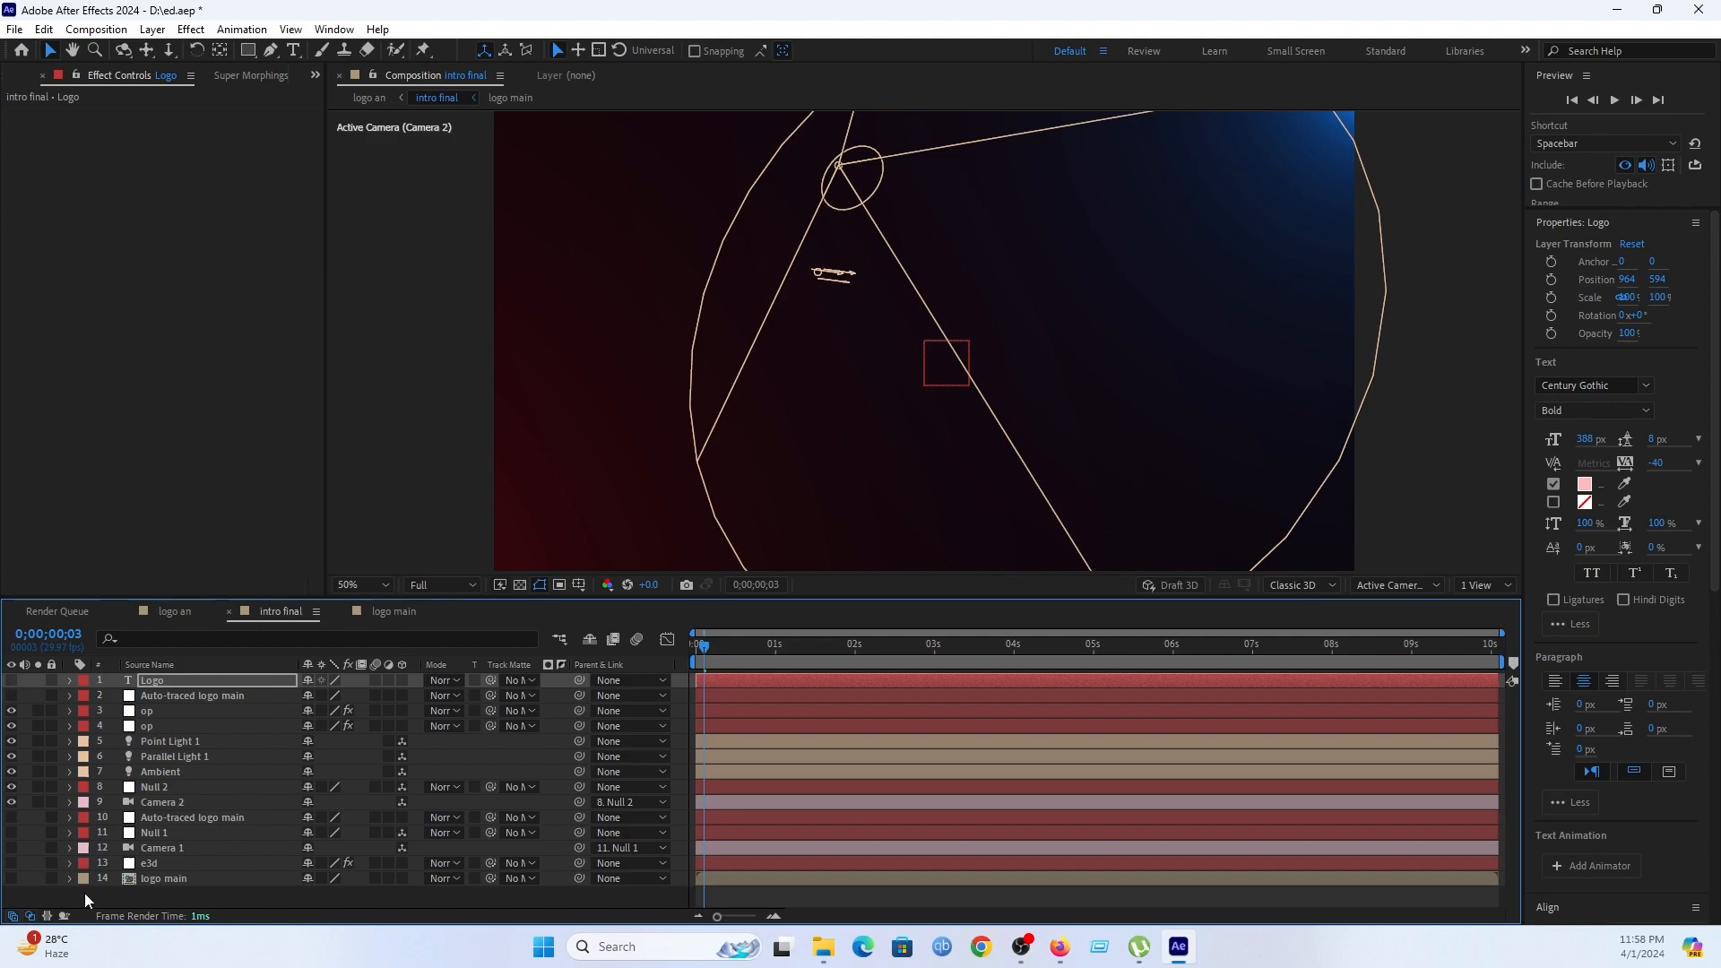
click(12, 865)
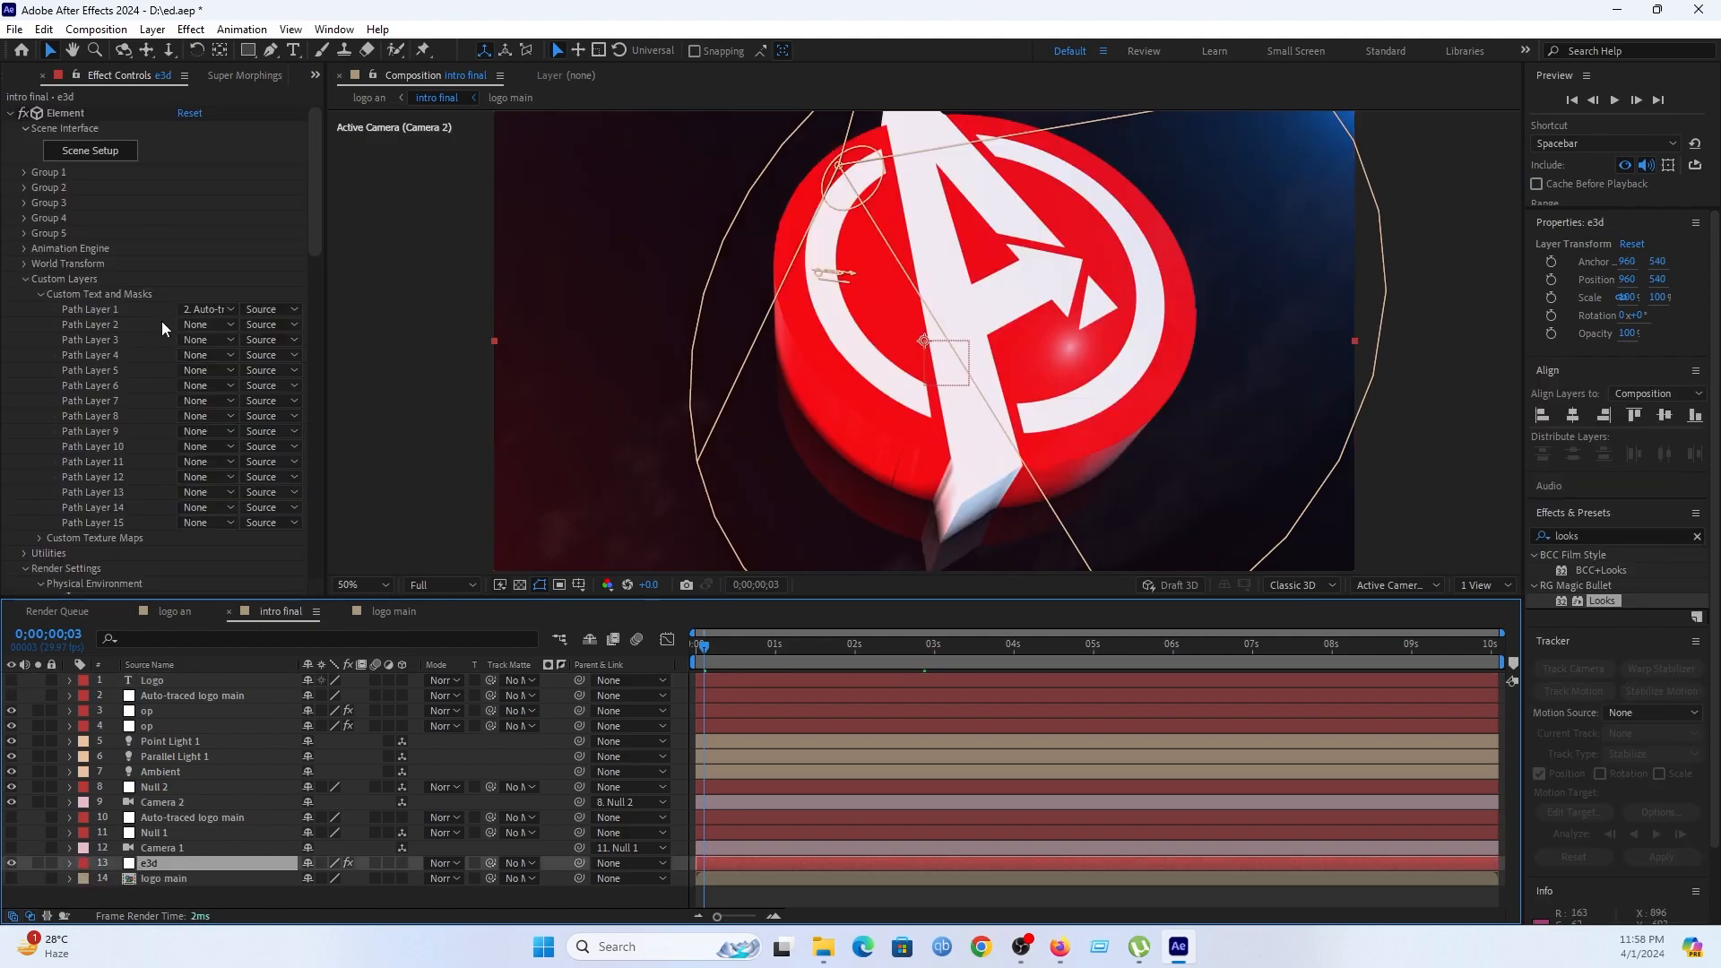
click(191, 309)
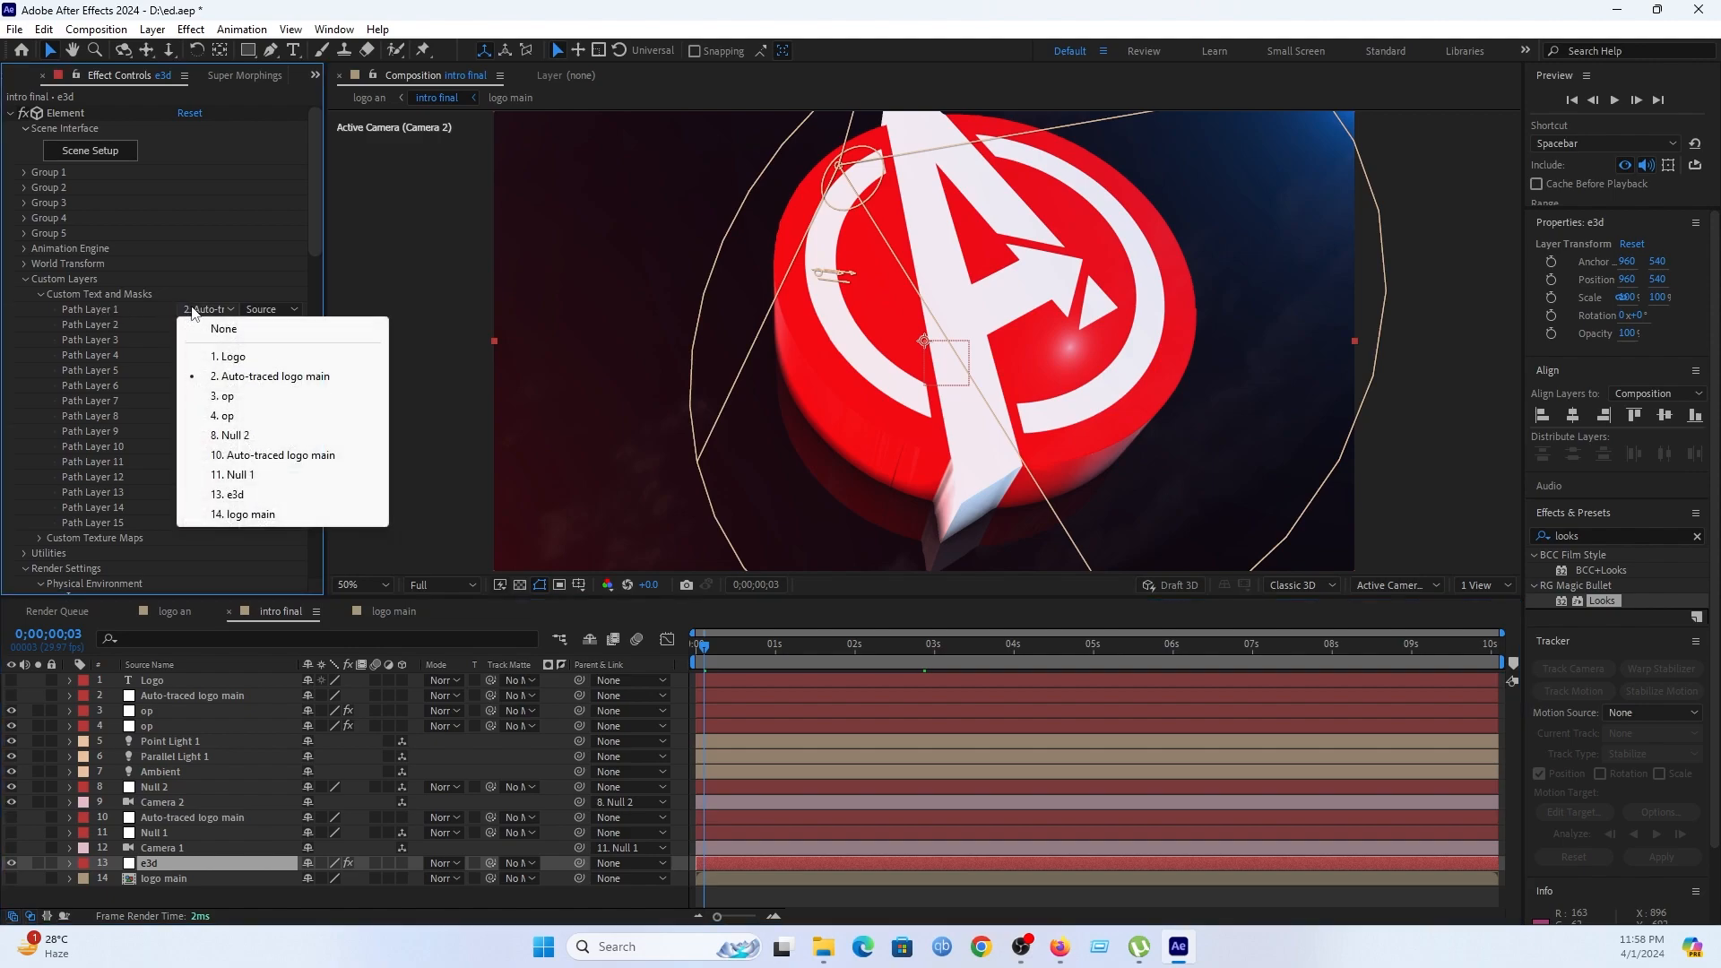
click(240, 357)
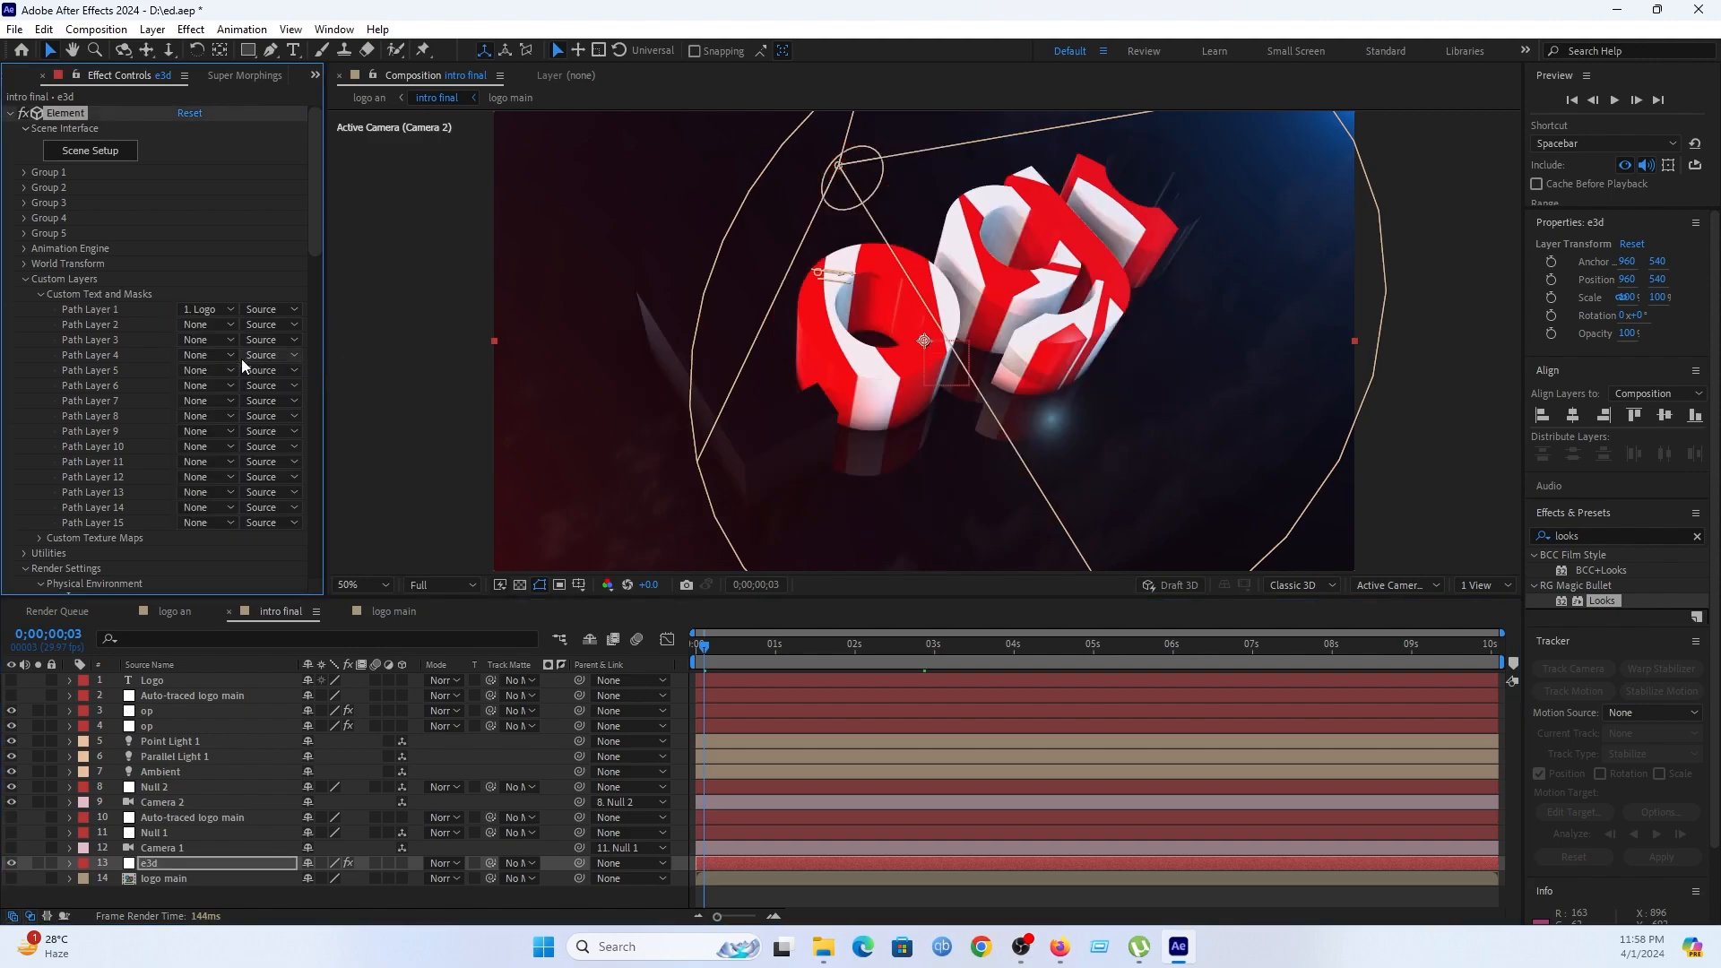
Remove the Avengers texture from the 3D text by setting Layer 1 of Element's Custom Texture Maps to None.
scroll(153, 478, down, 3)
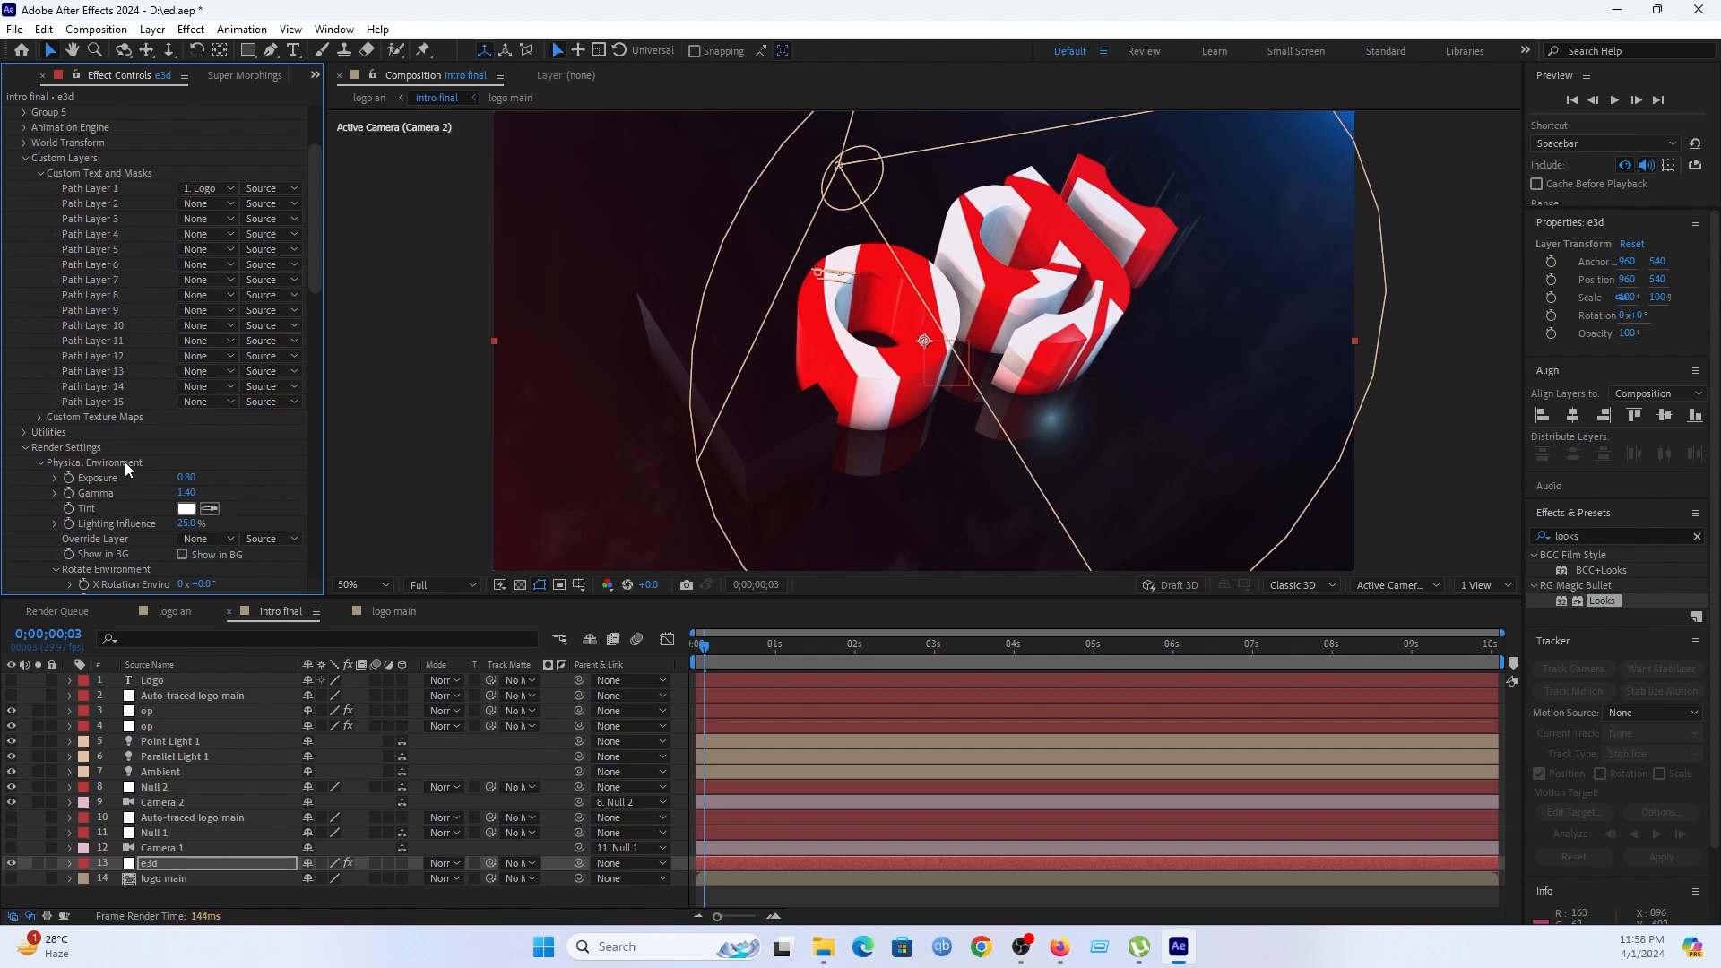
scroll(48, 339, down, 3)
click(38, 336)
click(211, 282)
click(218, 302)
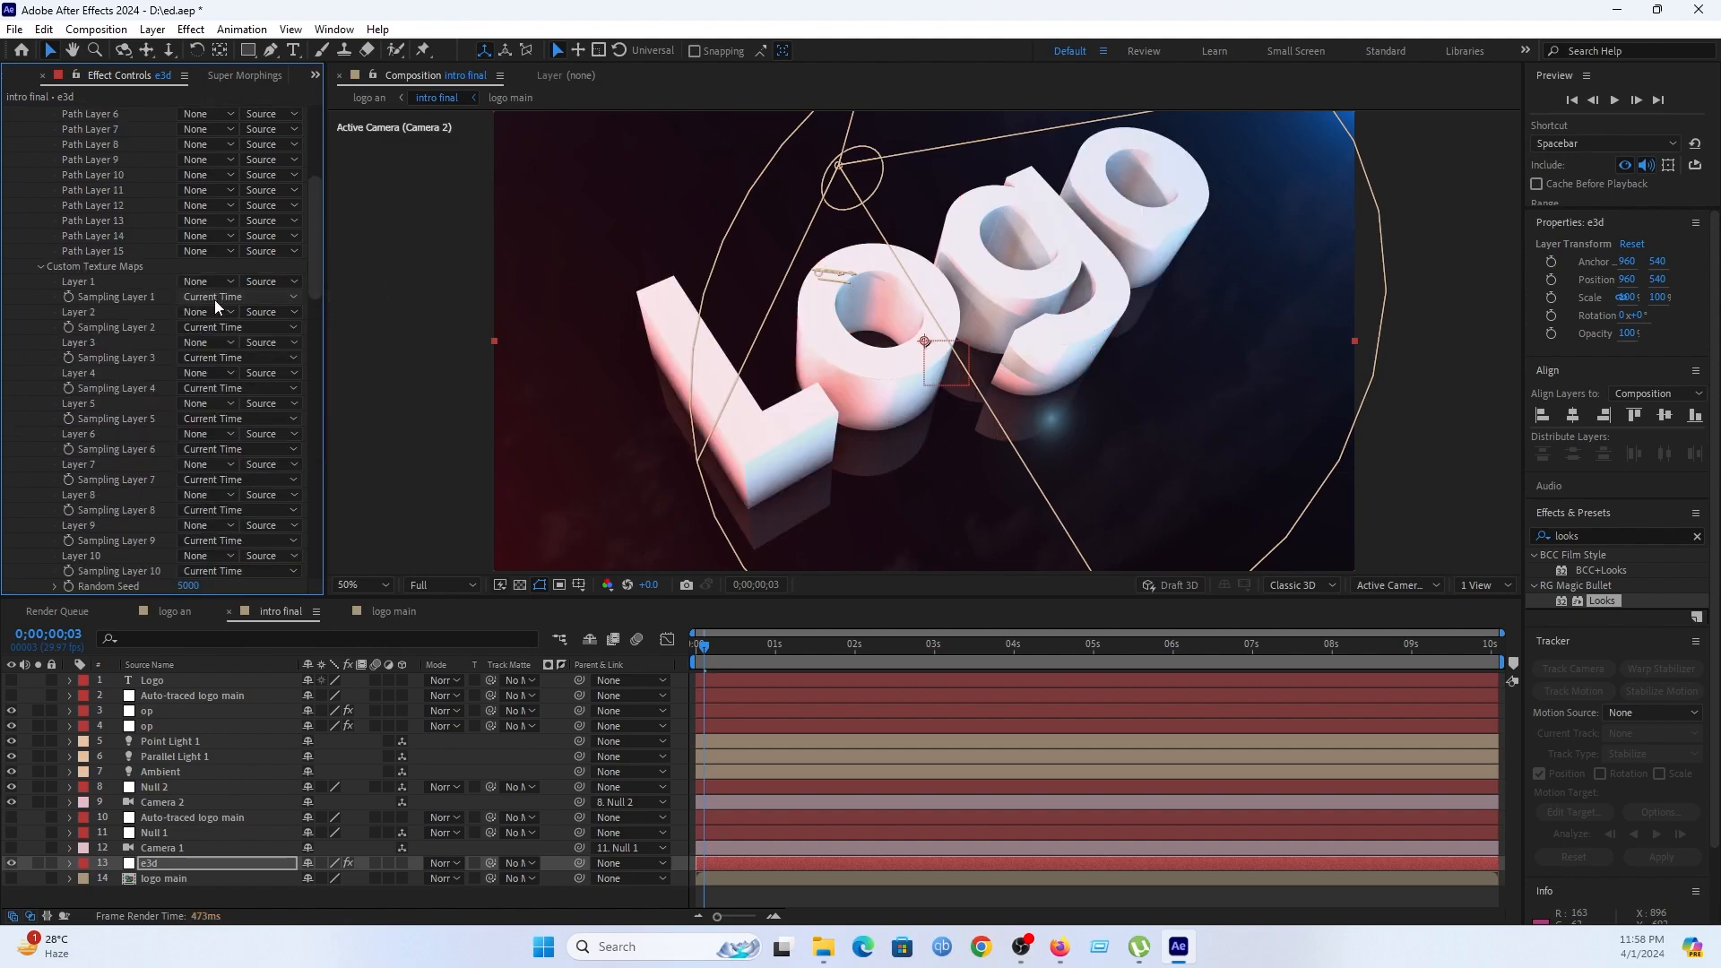
Move back to the start of the timeline and preview the 3D Logo text animation.
drag(766, 653, 698, 674)
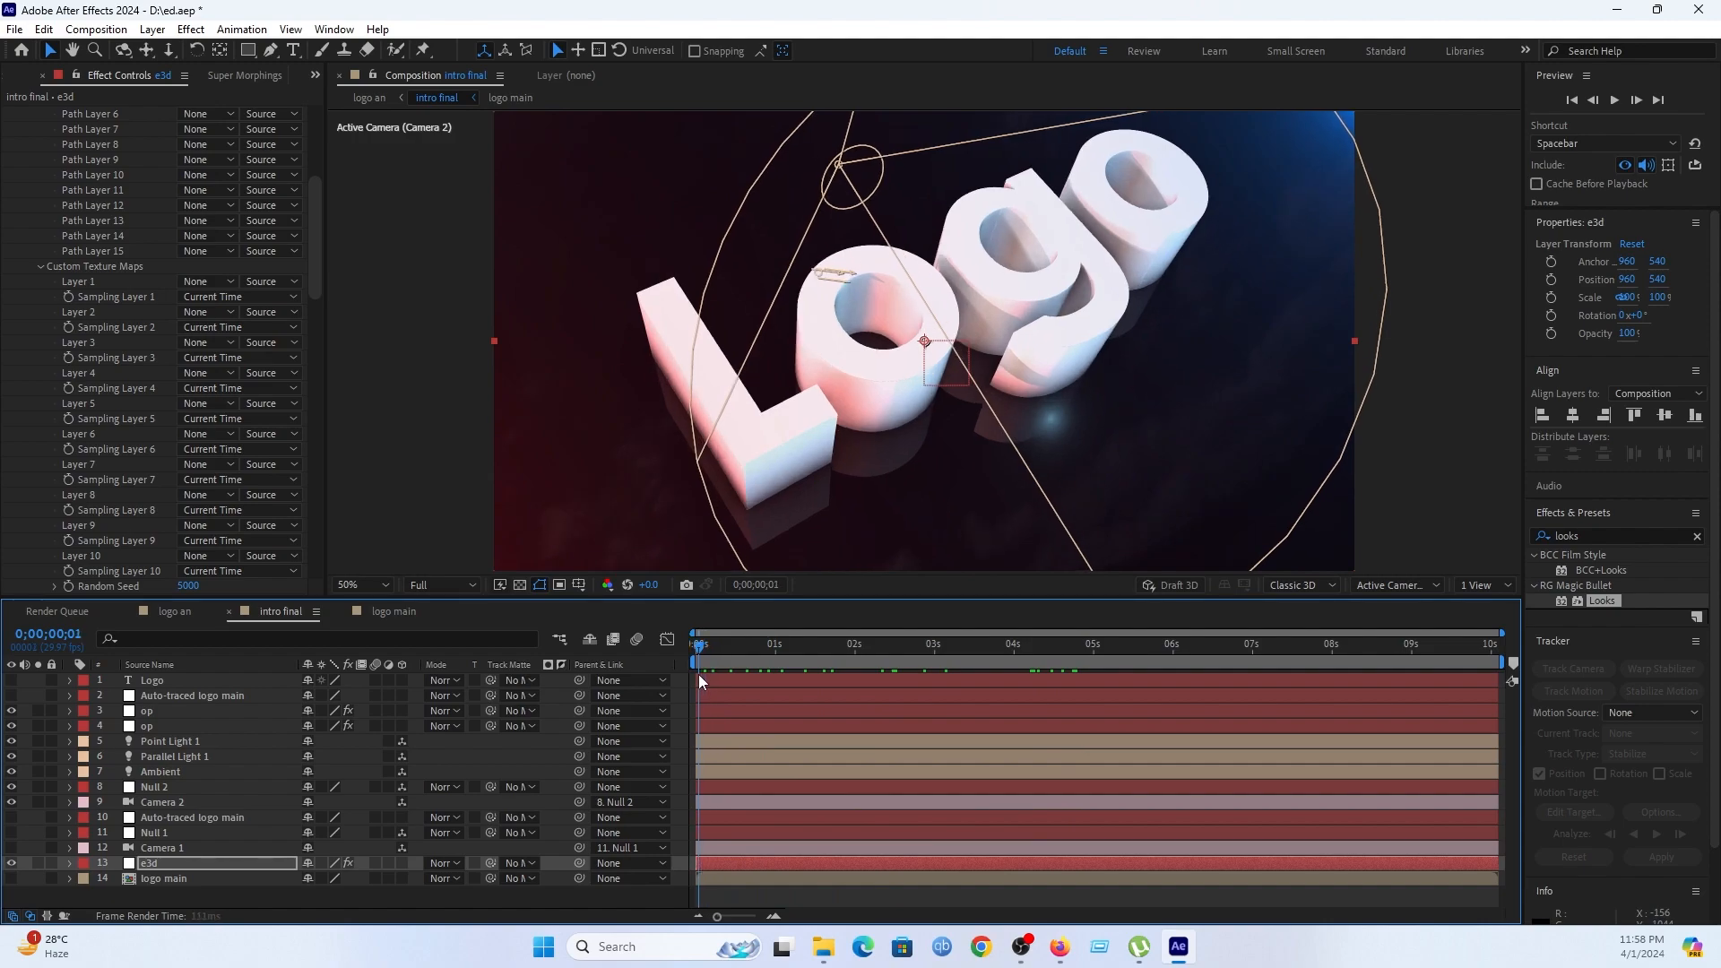
key(space)
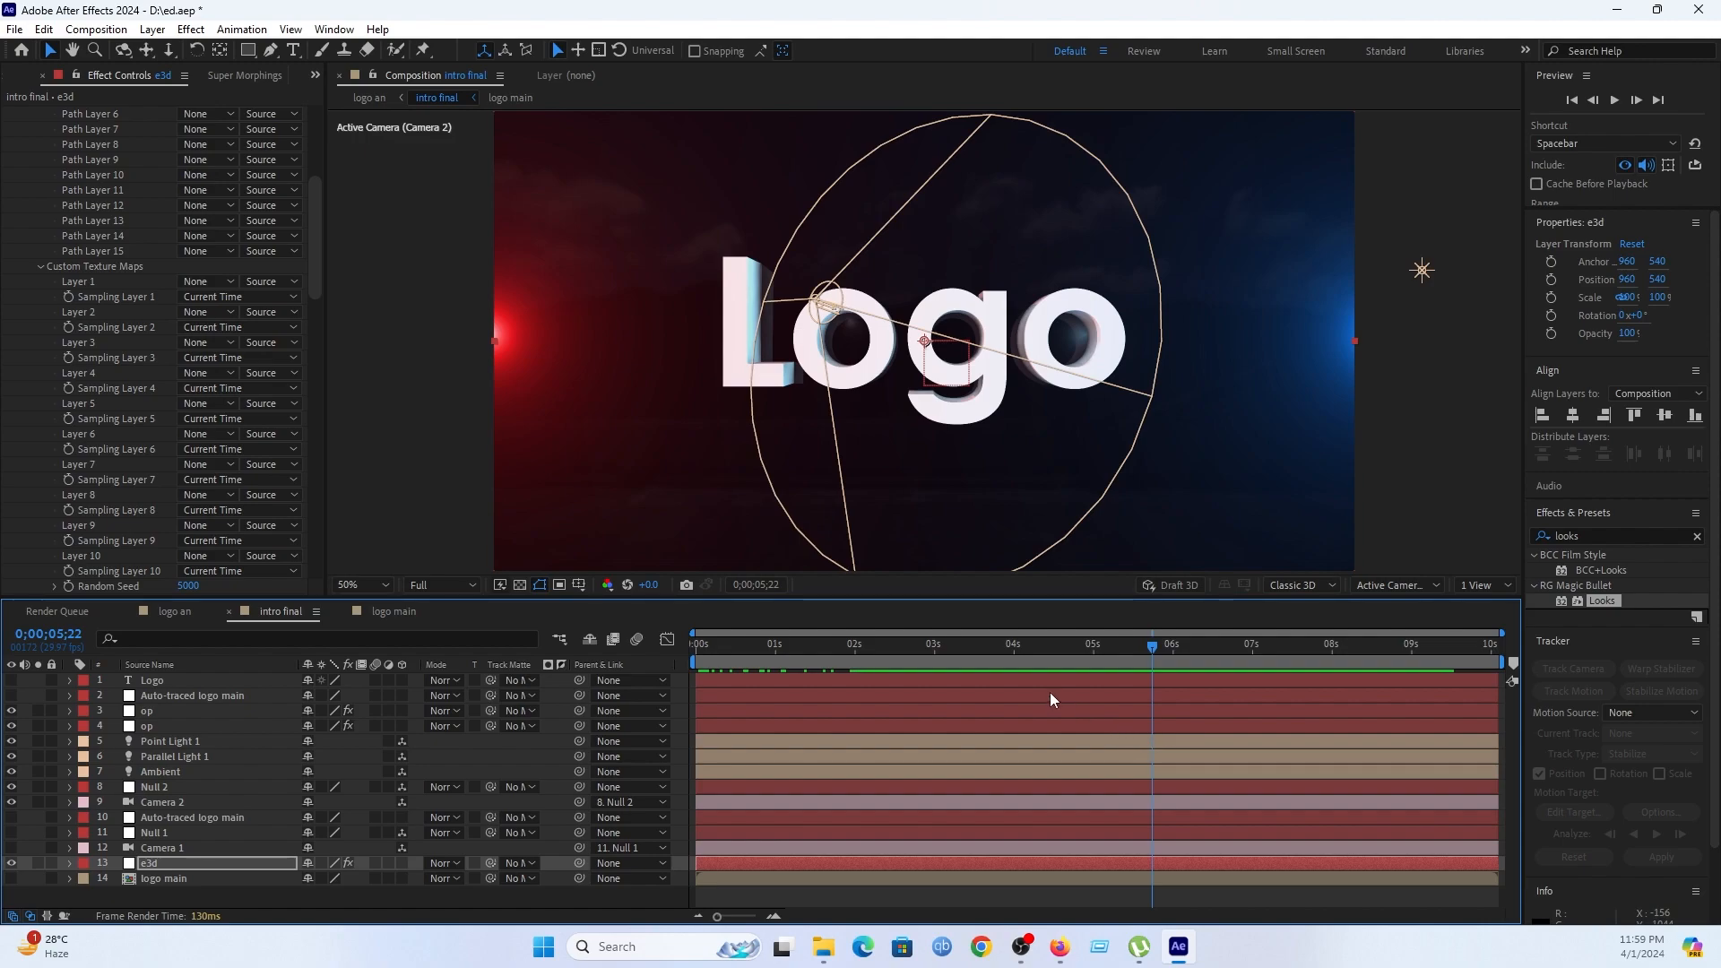
Scrub through the Logo text animation in the intro final and logo an compositions.
drag(1019, 653, 753, 679)
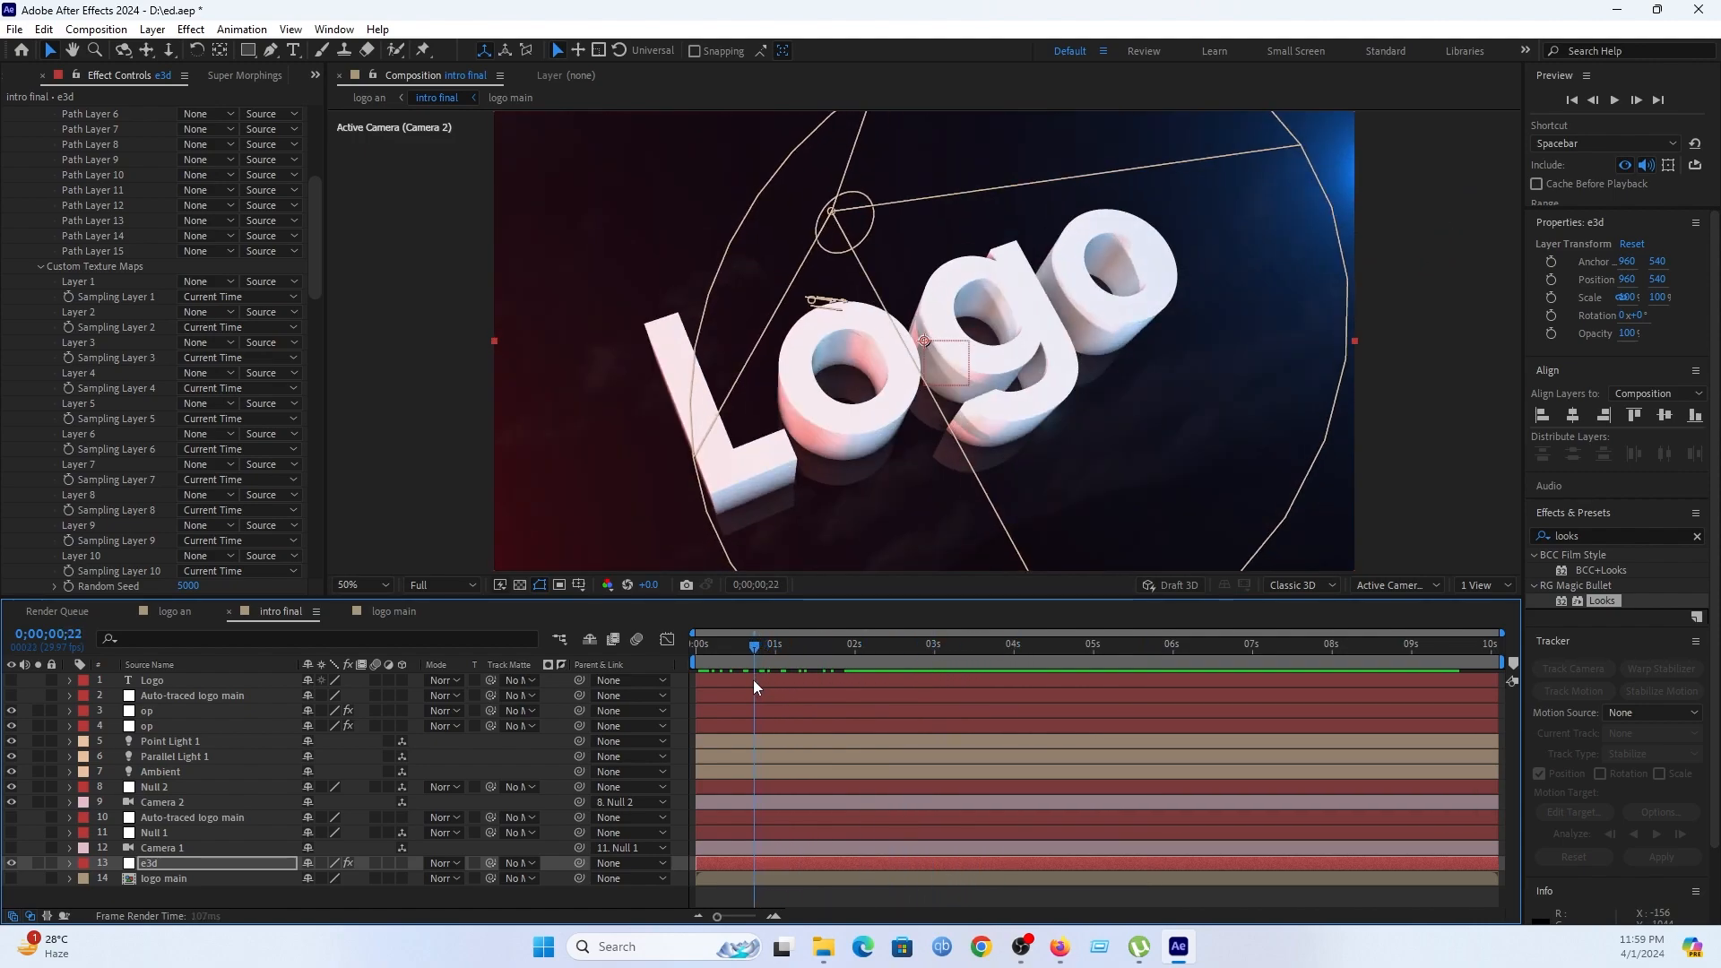
click(175, 611)
drag(767, 651, 993, 707)
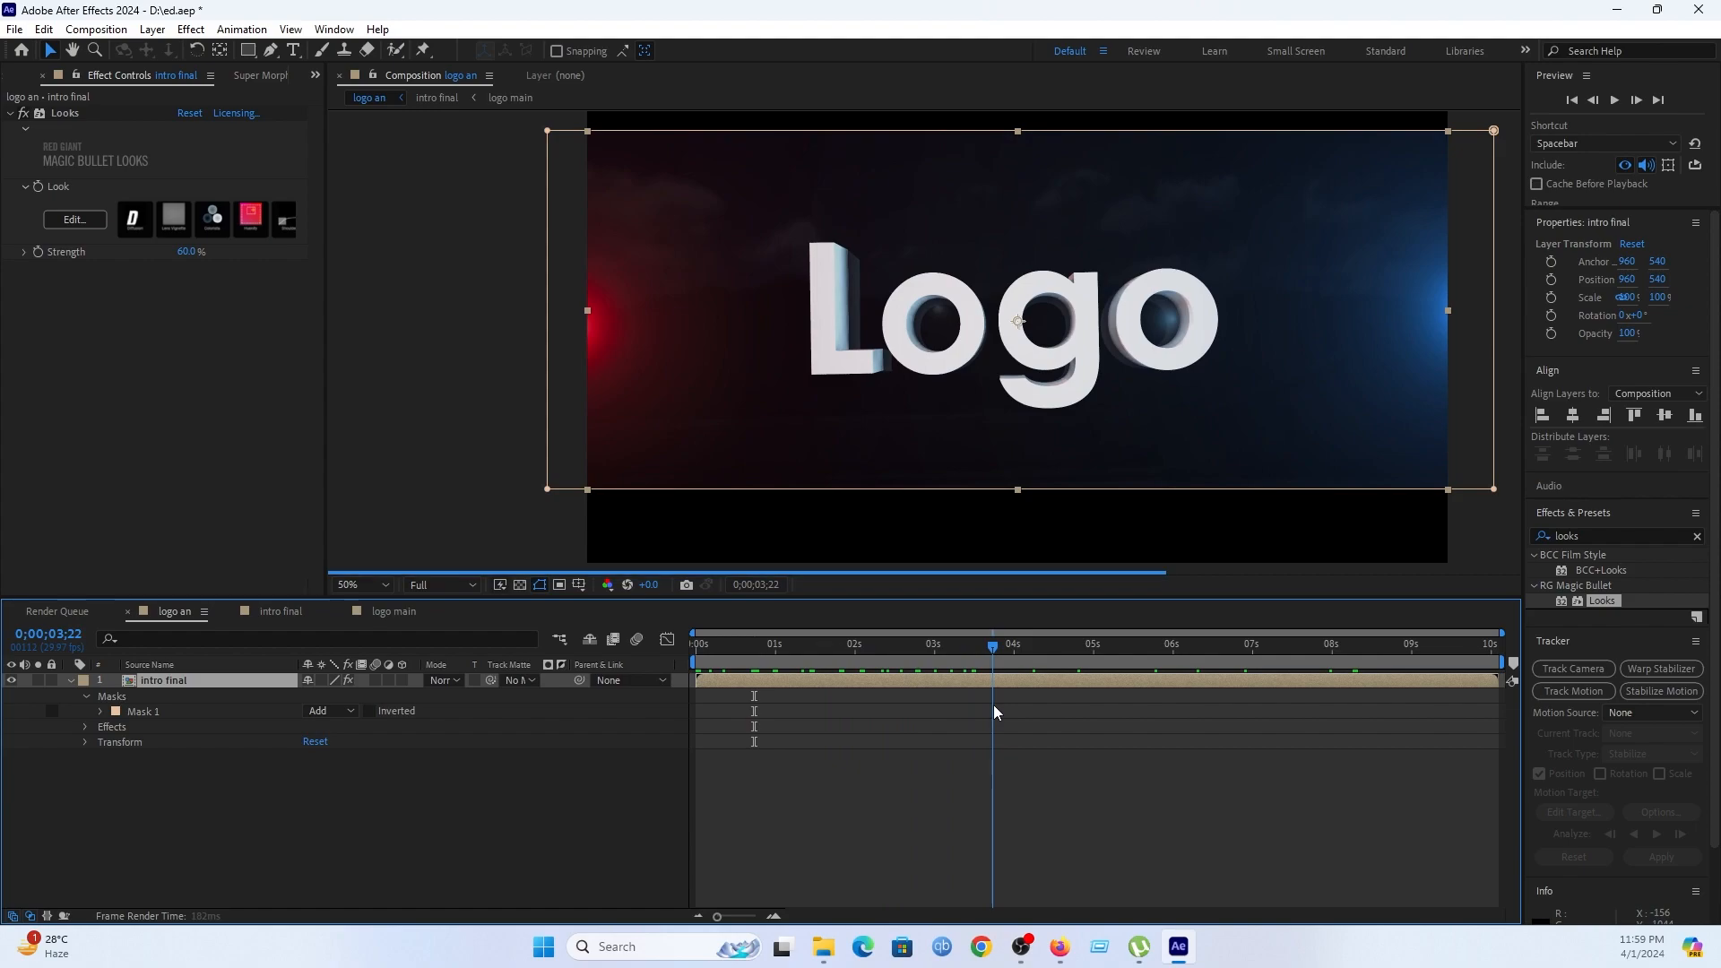
Apply the Gold scene material to the Extrusion Model in Element's Scene Setup for the e3d layer and accept the scene.
double_click(213, 678)
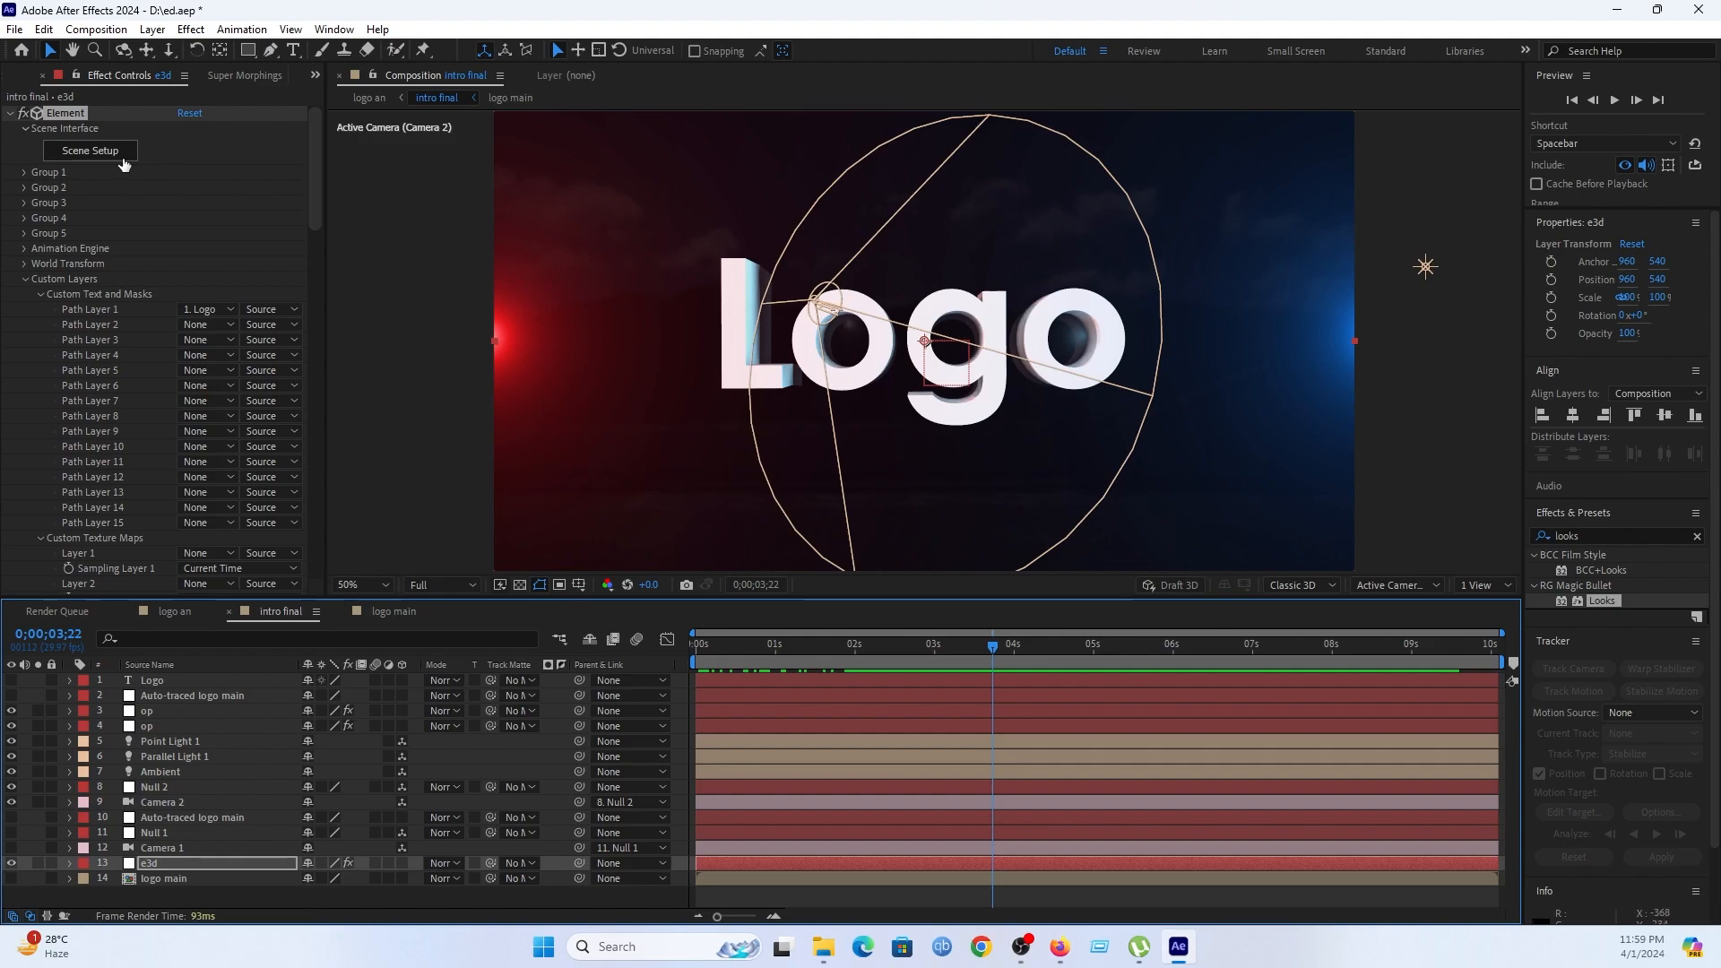
click(101, 152)
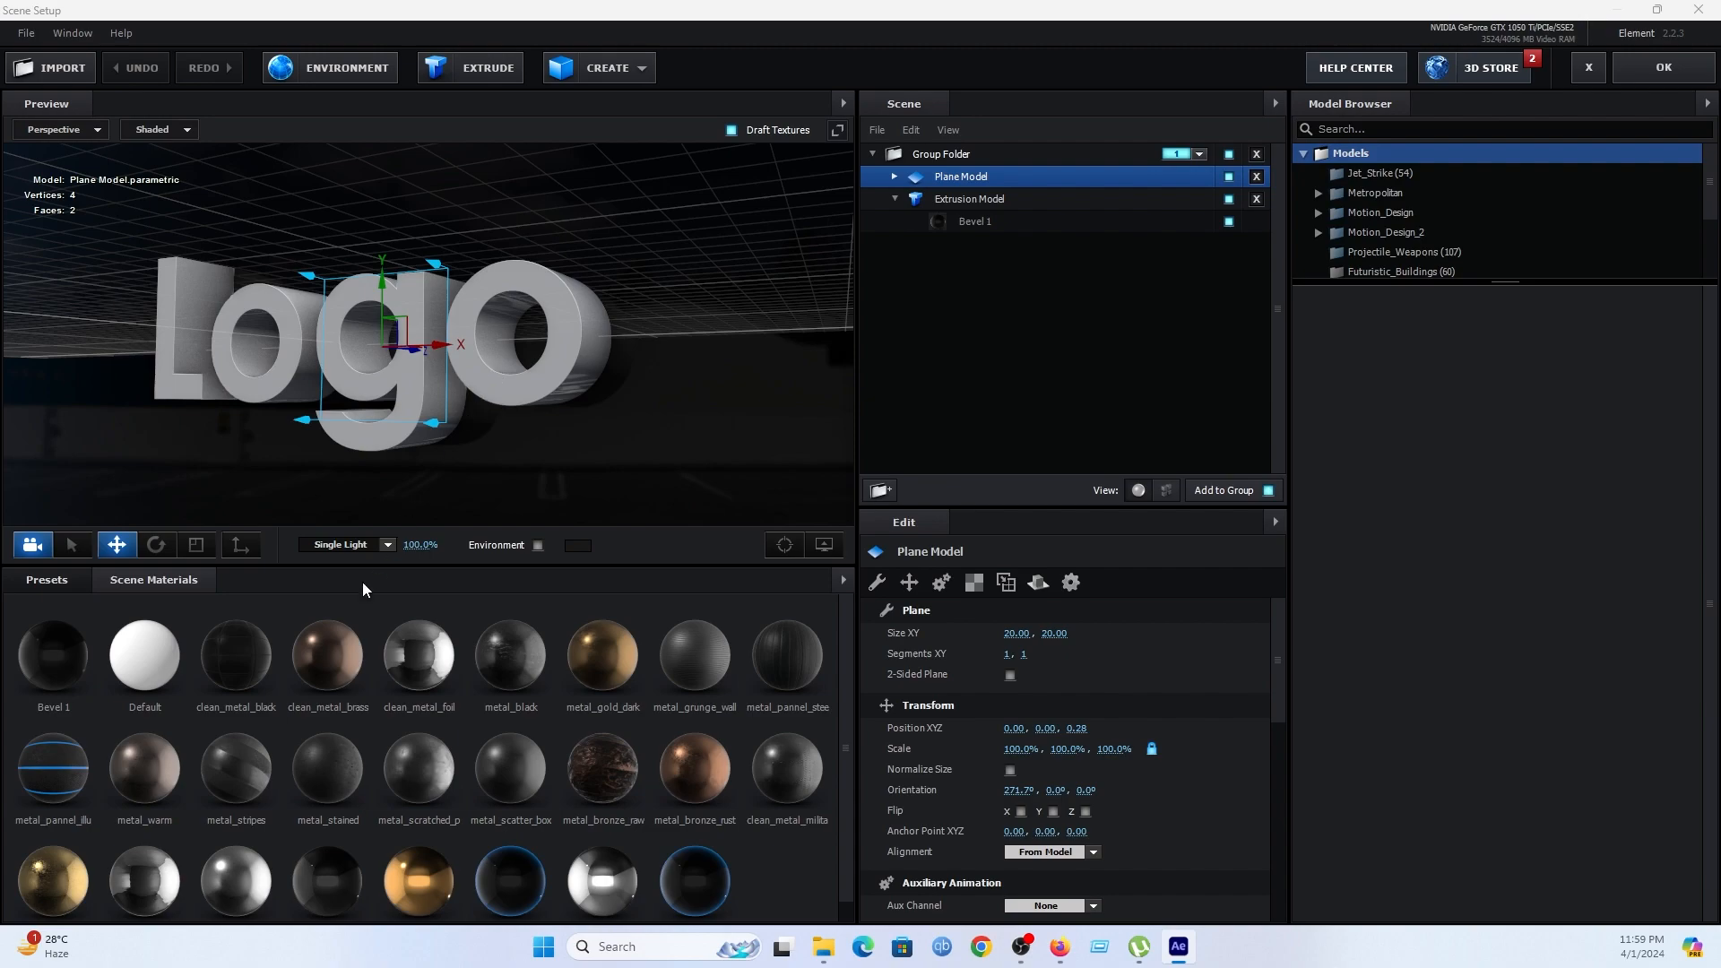
click(416, 868)
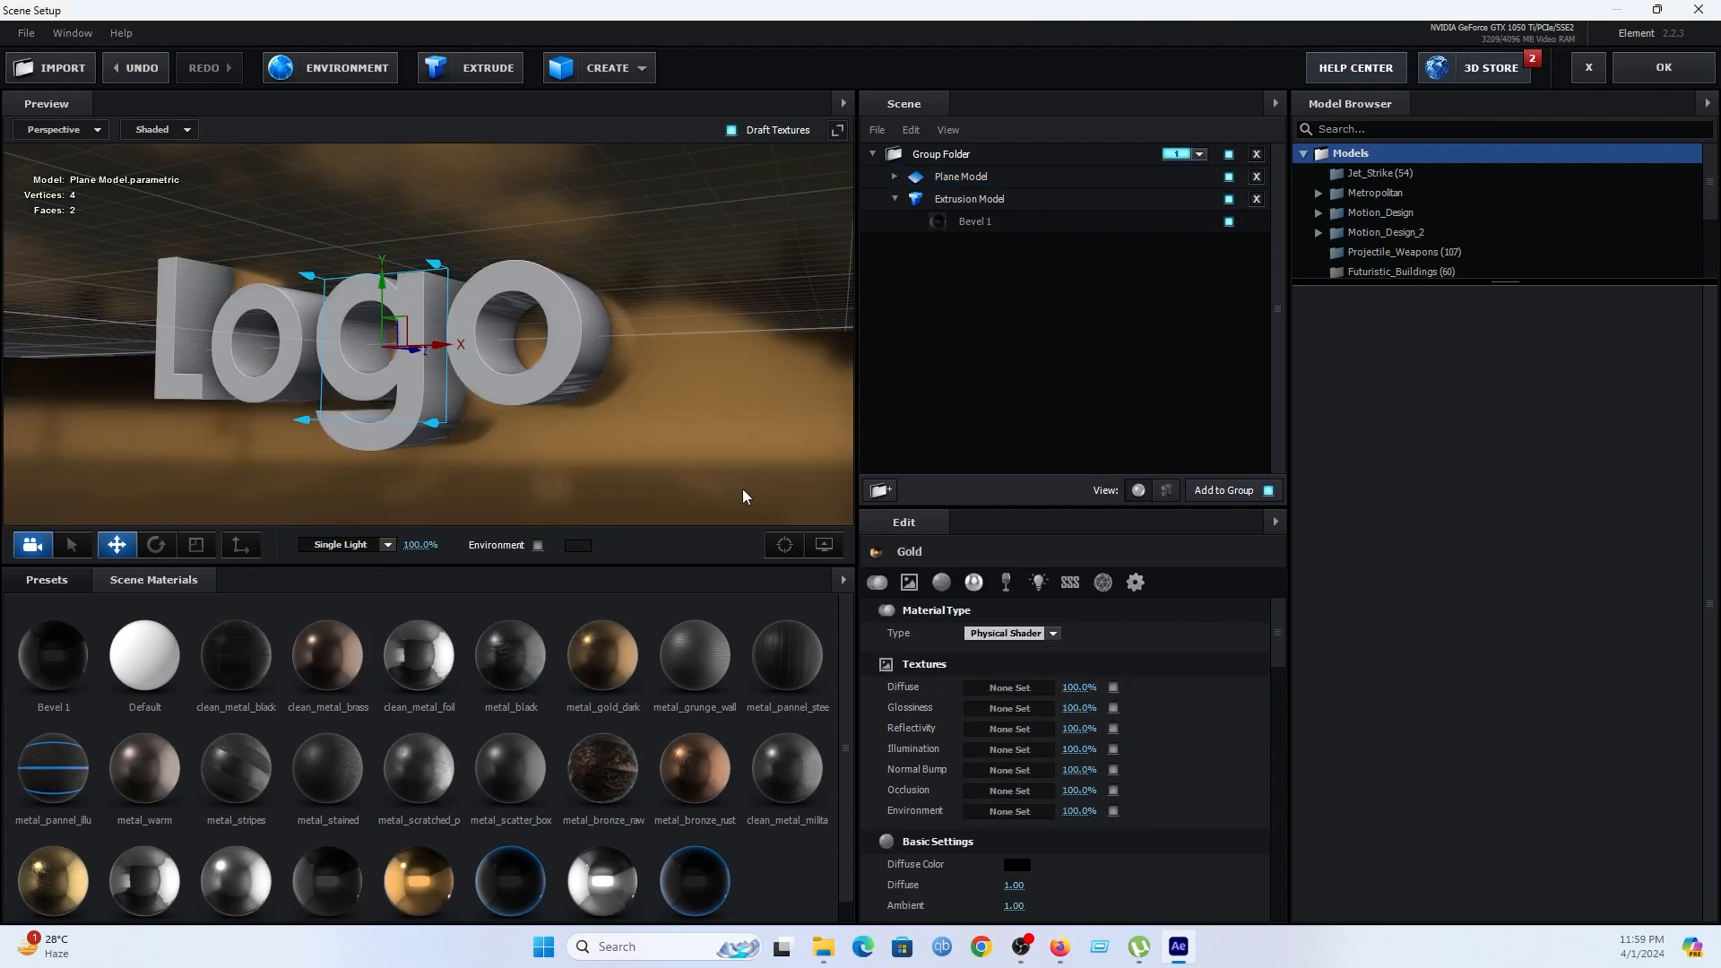
key(ctrl+z)
click(973, 198)
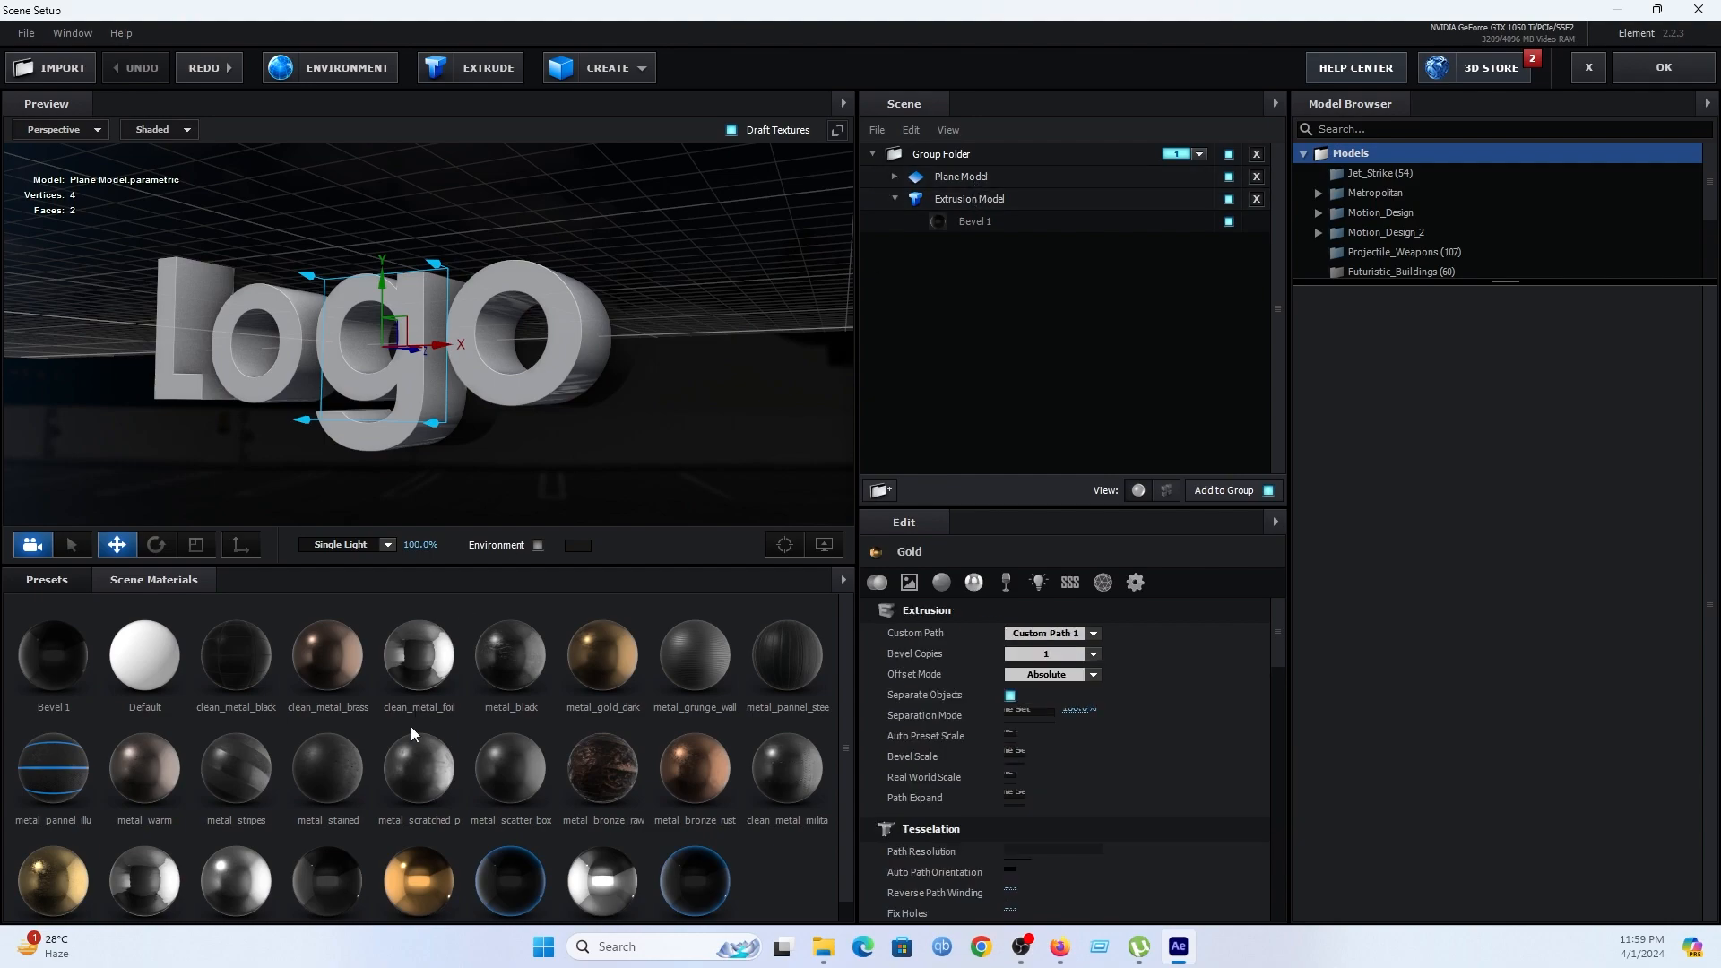
click(437, 875)
drag(634, 459, 658, 387)
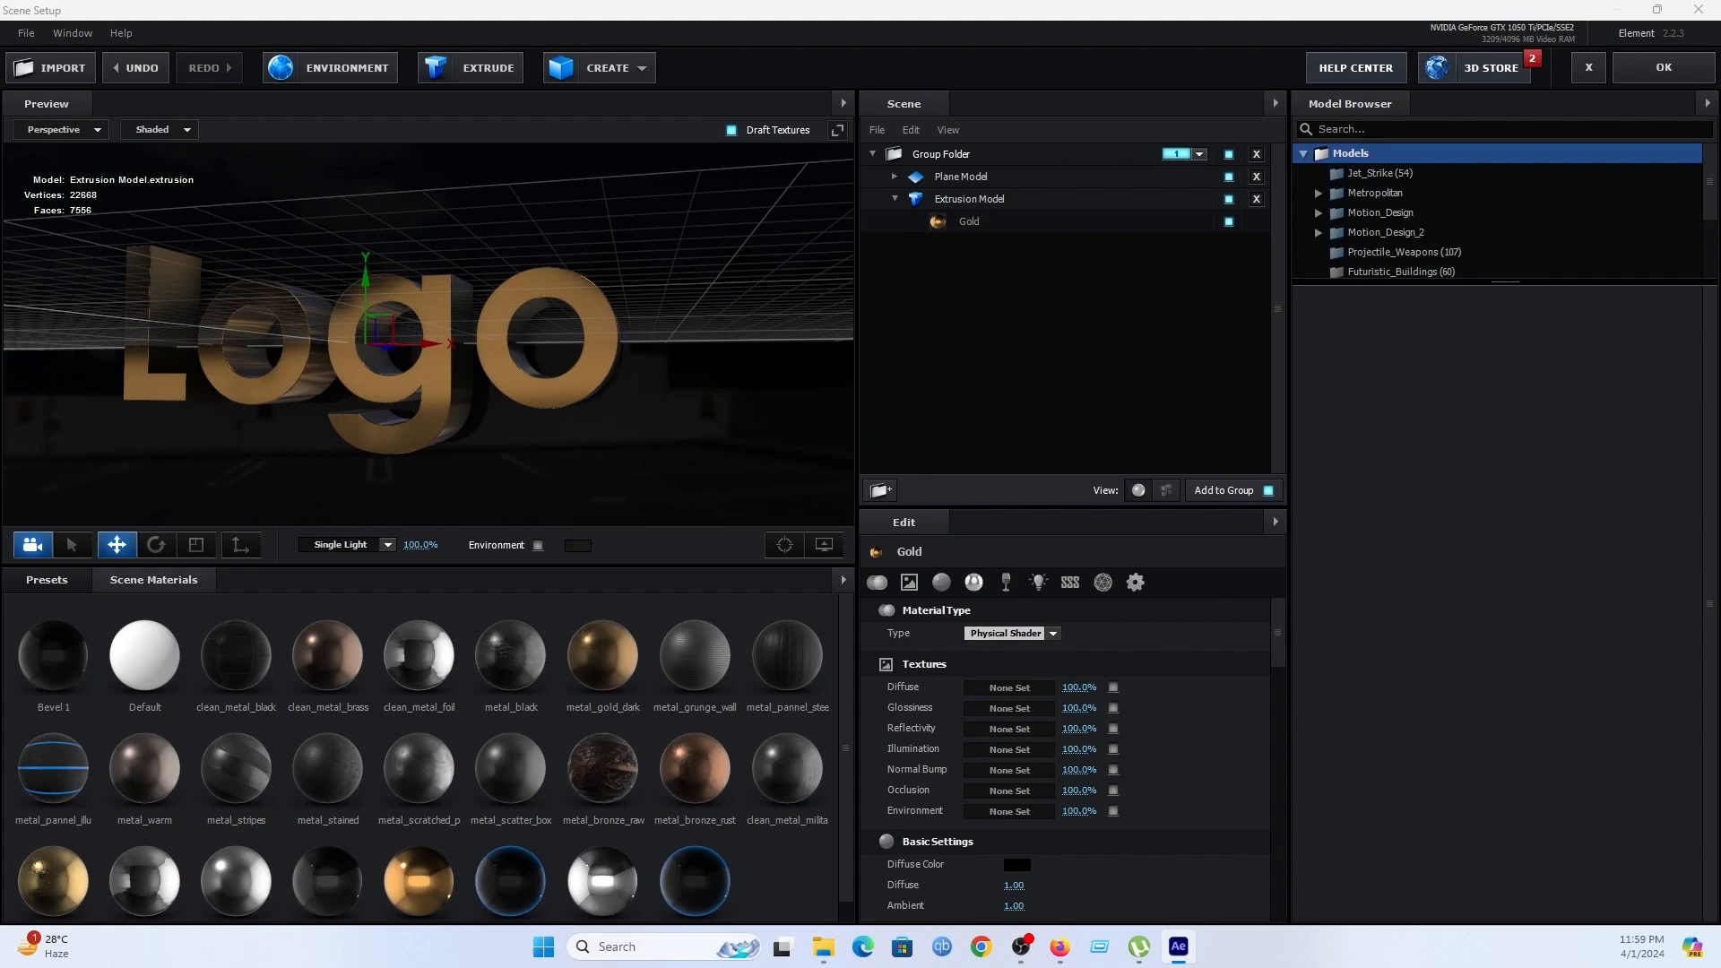
click(1654, 77)
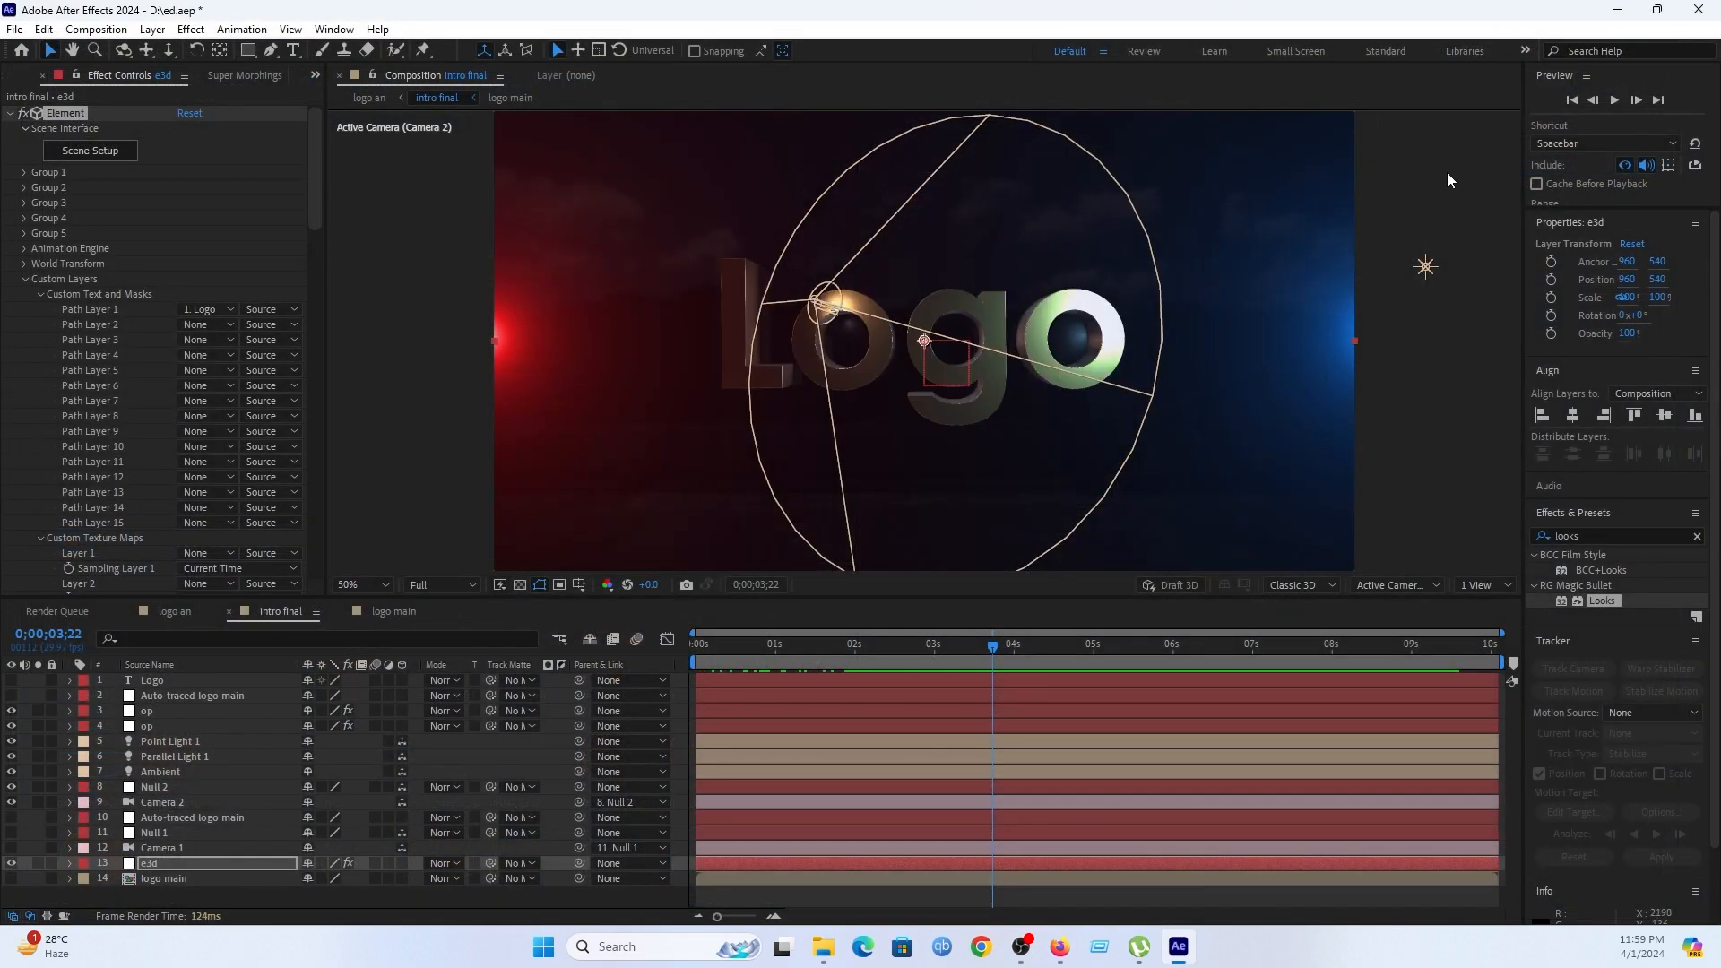
Examine the gold Logo text up close and at several points between about 1 and 4 seconds.
key(period)
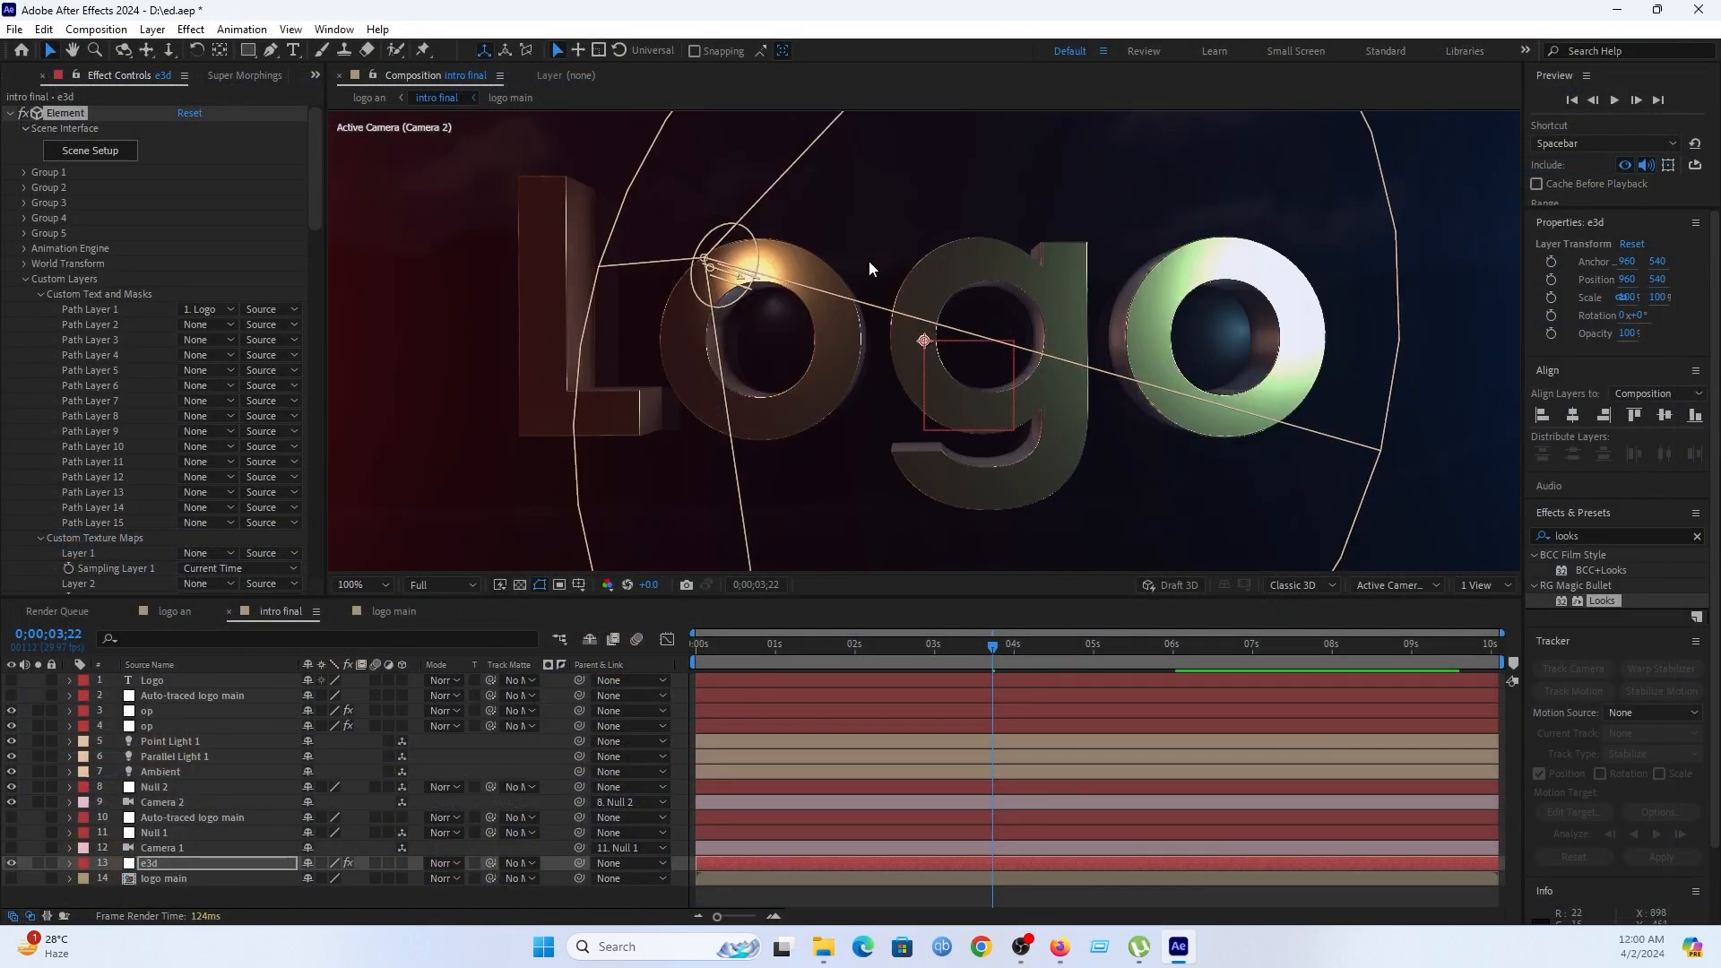
key(comma)
key(comma)
key(comma)
key(comma)
key(period)
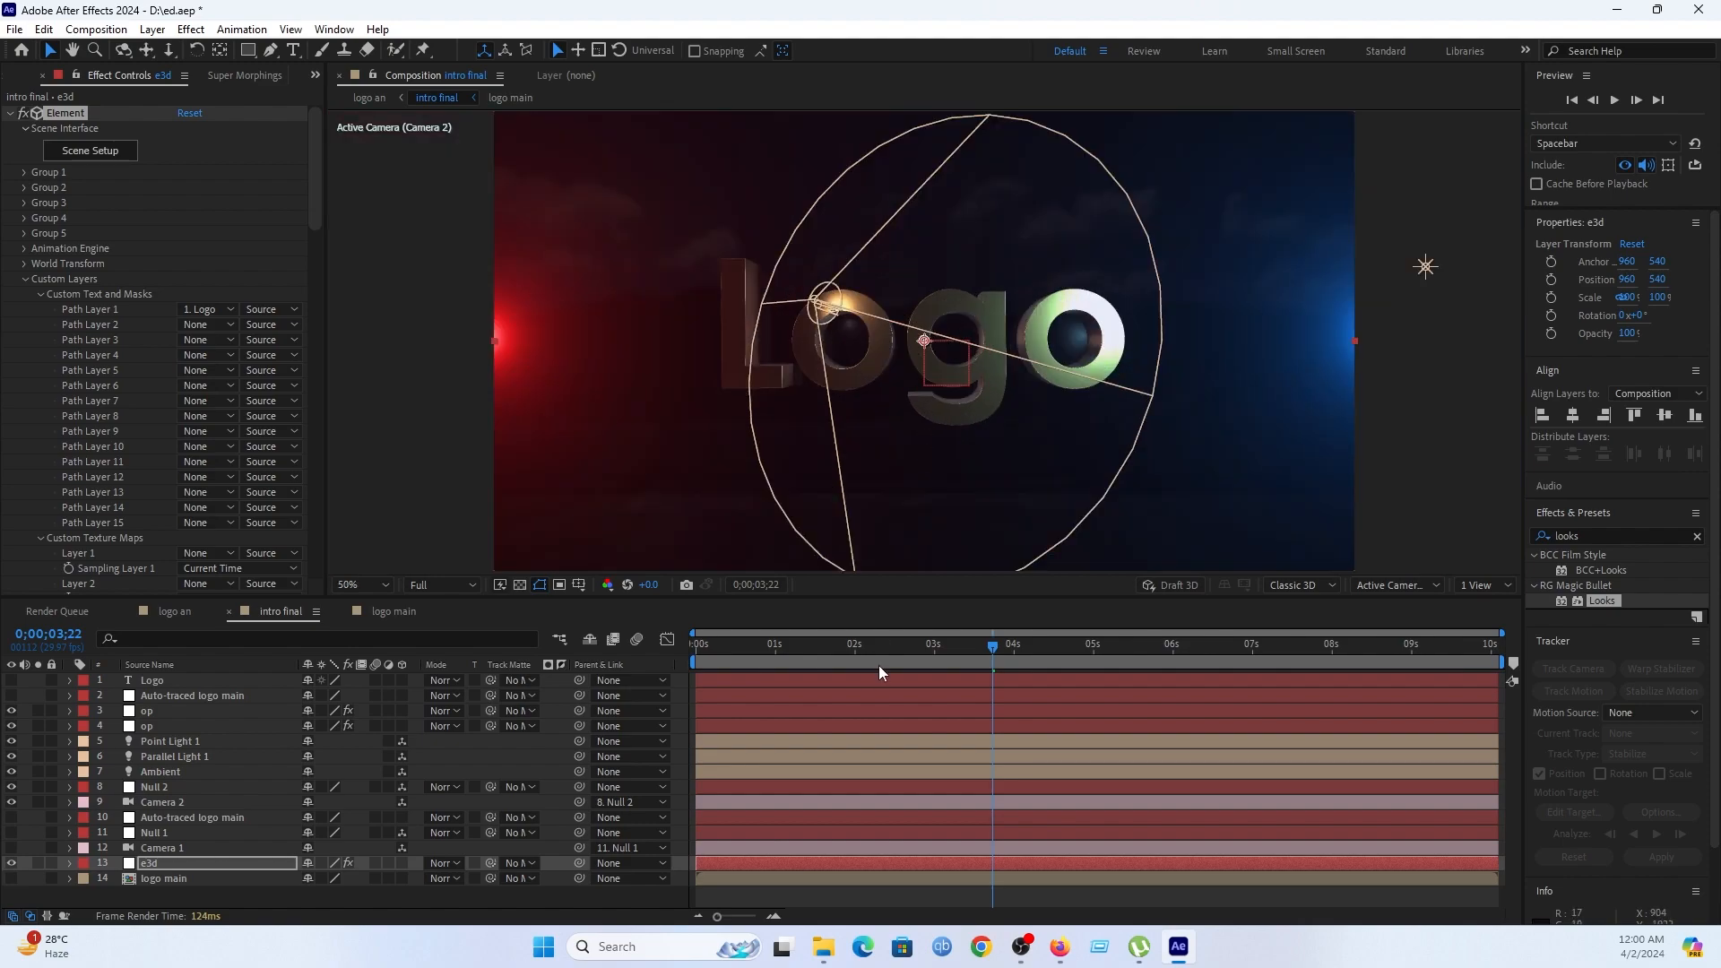
click(810, 651)
drag(864, 644, 831, 659)
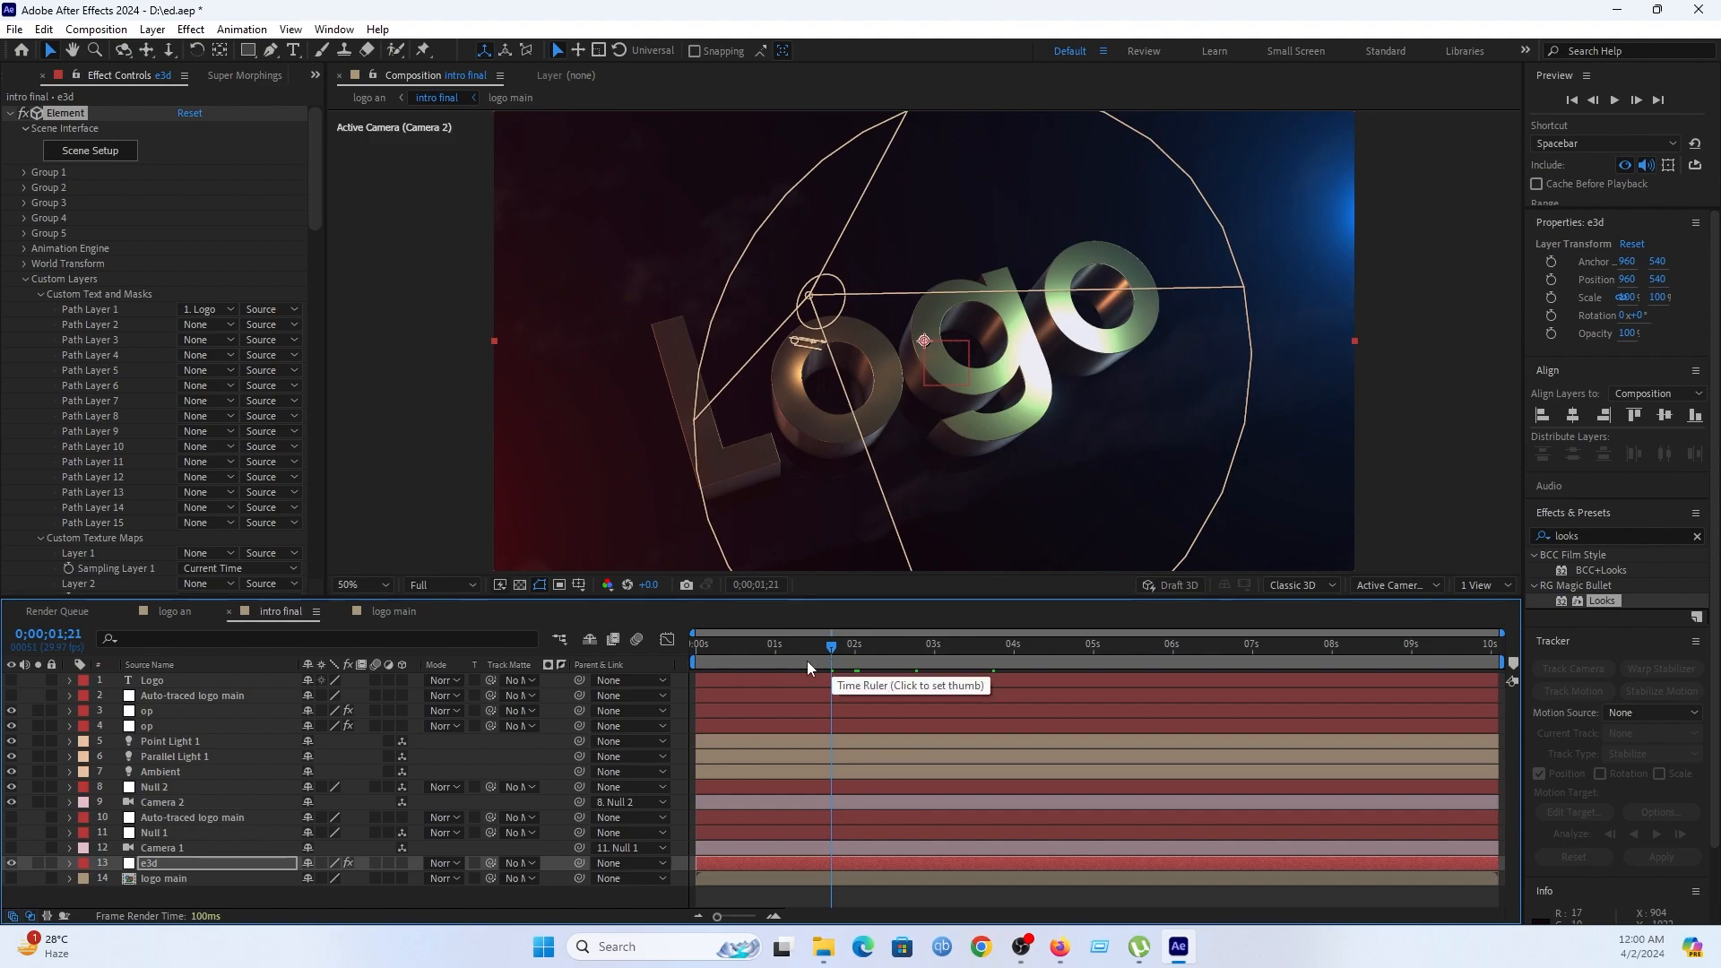
Try an Exposure of 2 in Element's Physical Environment render settings, settle on 1.5, and check the text up close.
drag(313, 185, 303, 535)
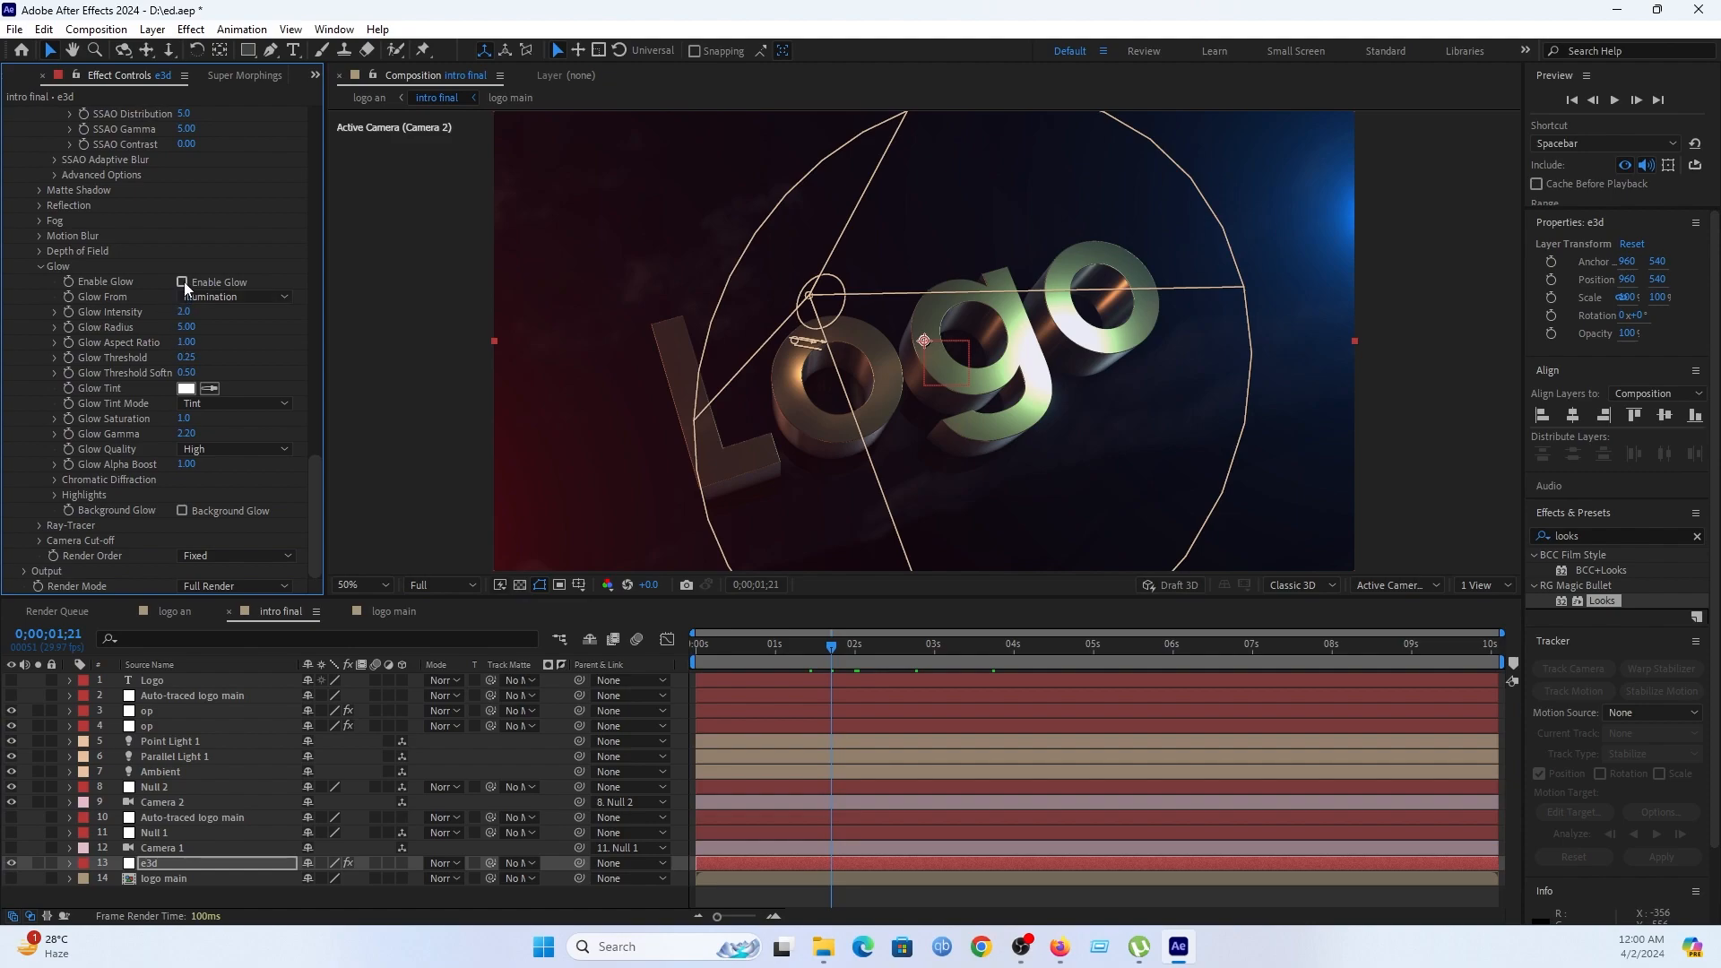
scroll(164, 368, up, 3)
scroll(163, 367, up, 20)
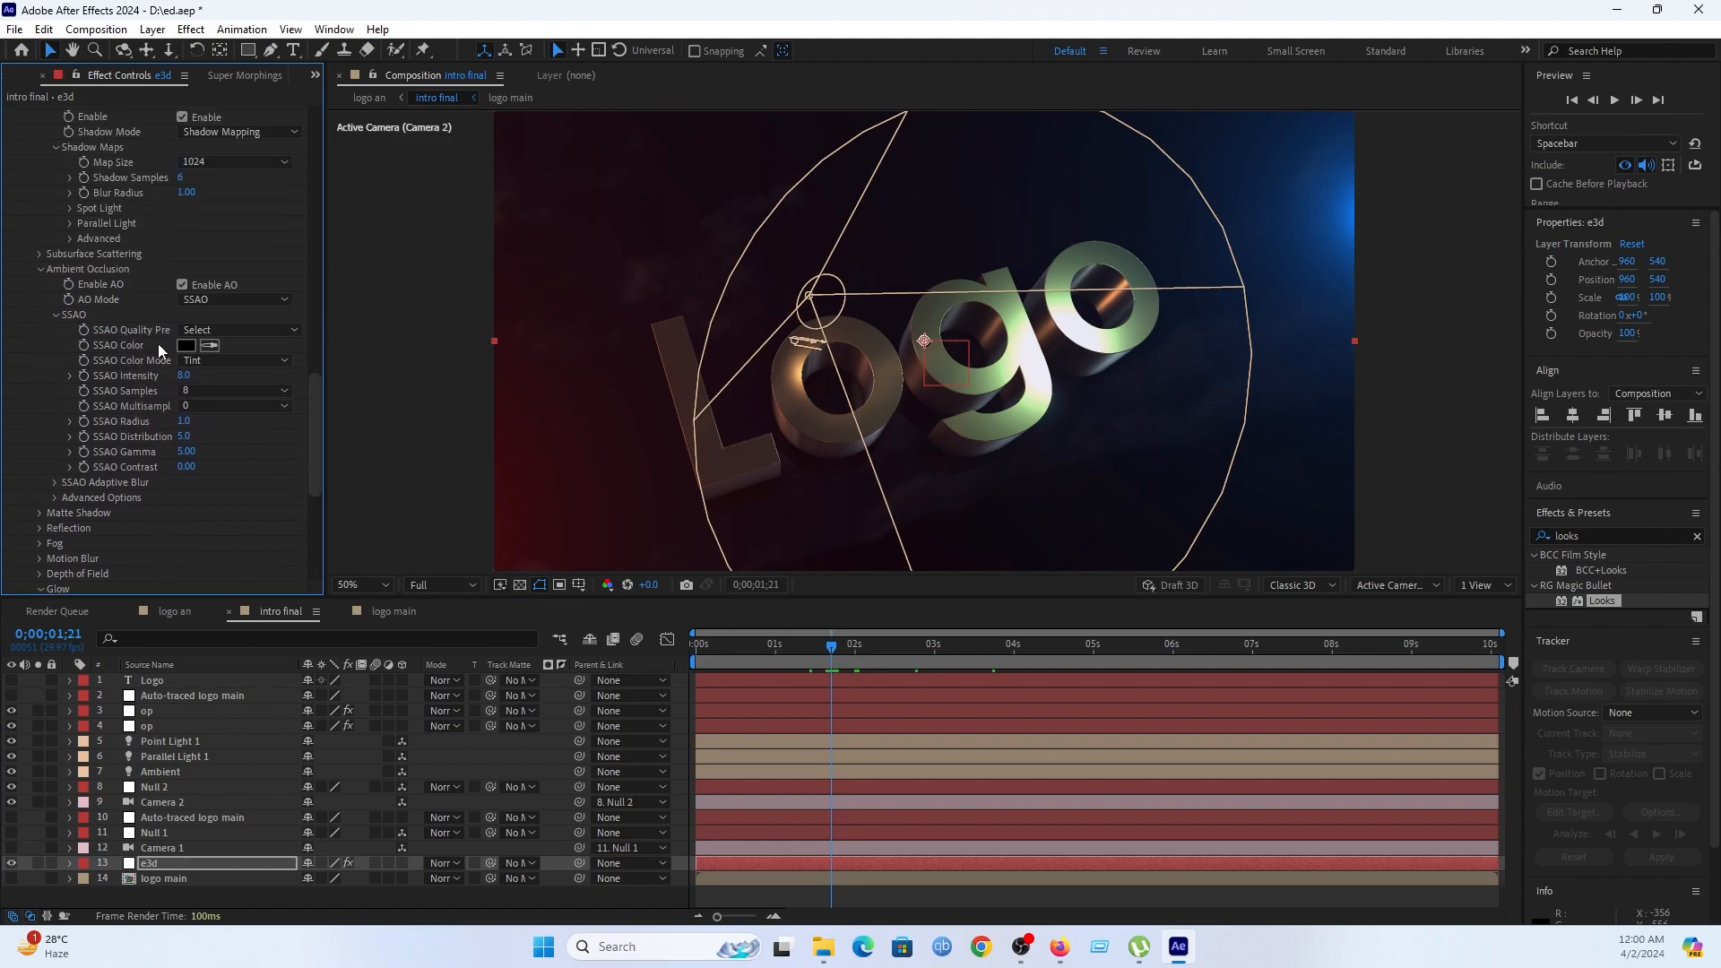
click(186, 315)
text(2)
key(Return)
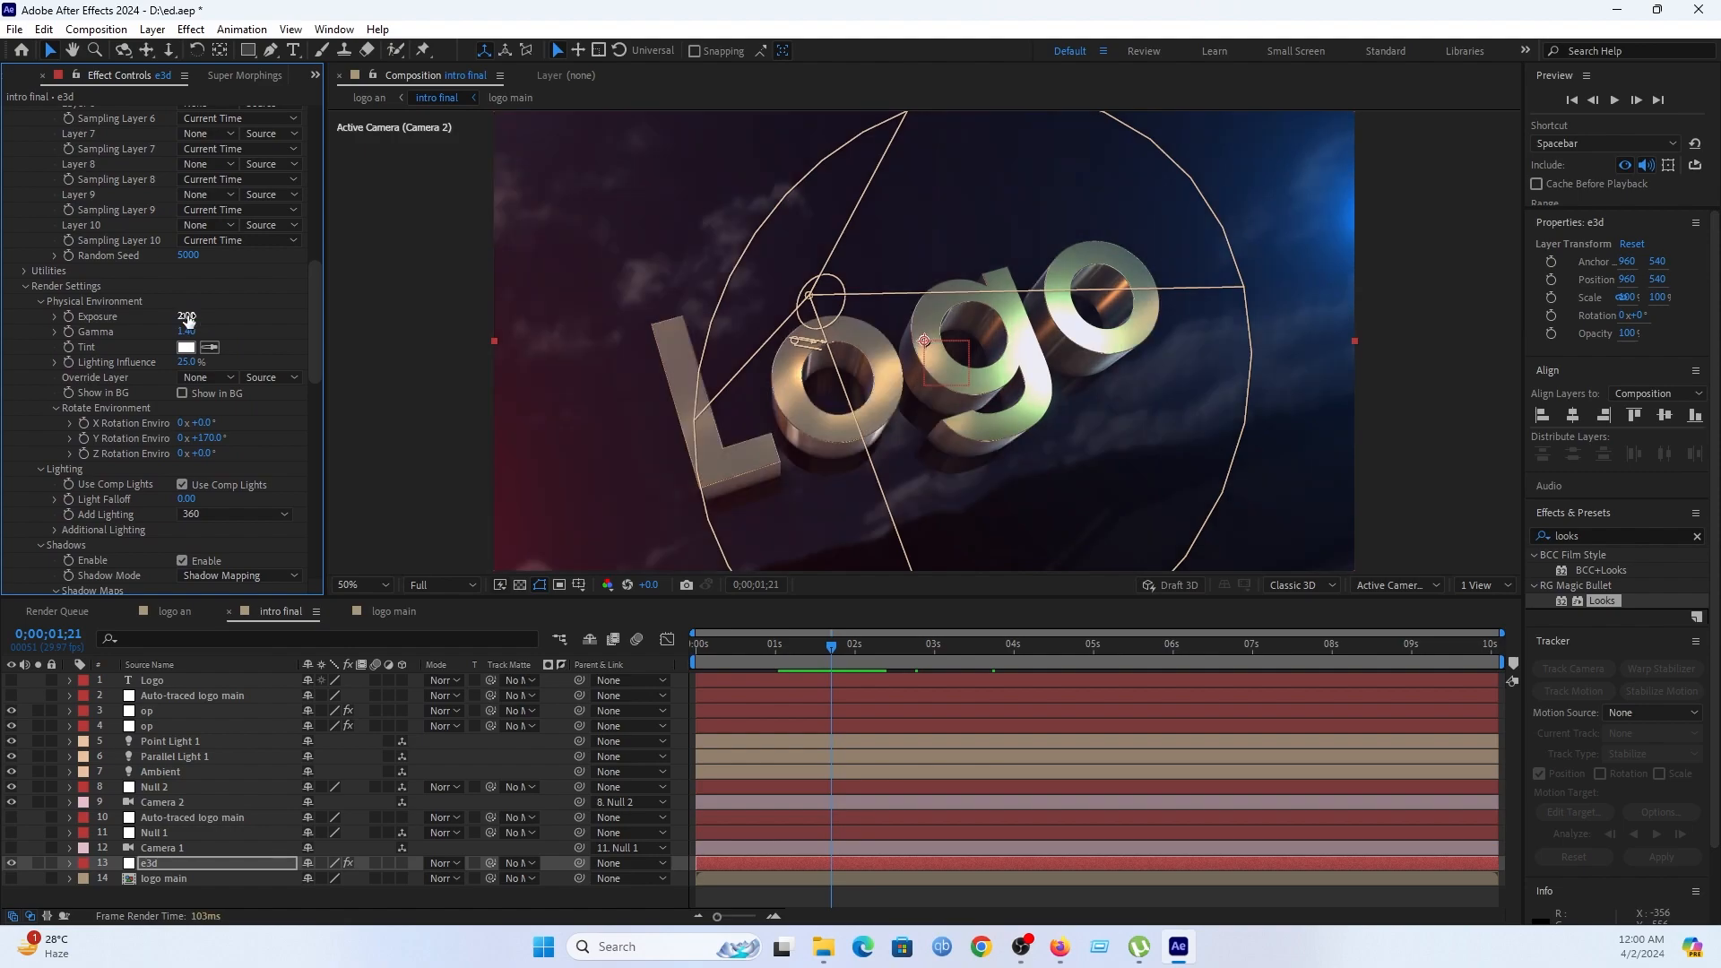
click(187, 317)
text(1.5)
key(Return)
scroll(1122, 432, up, 1)
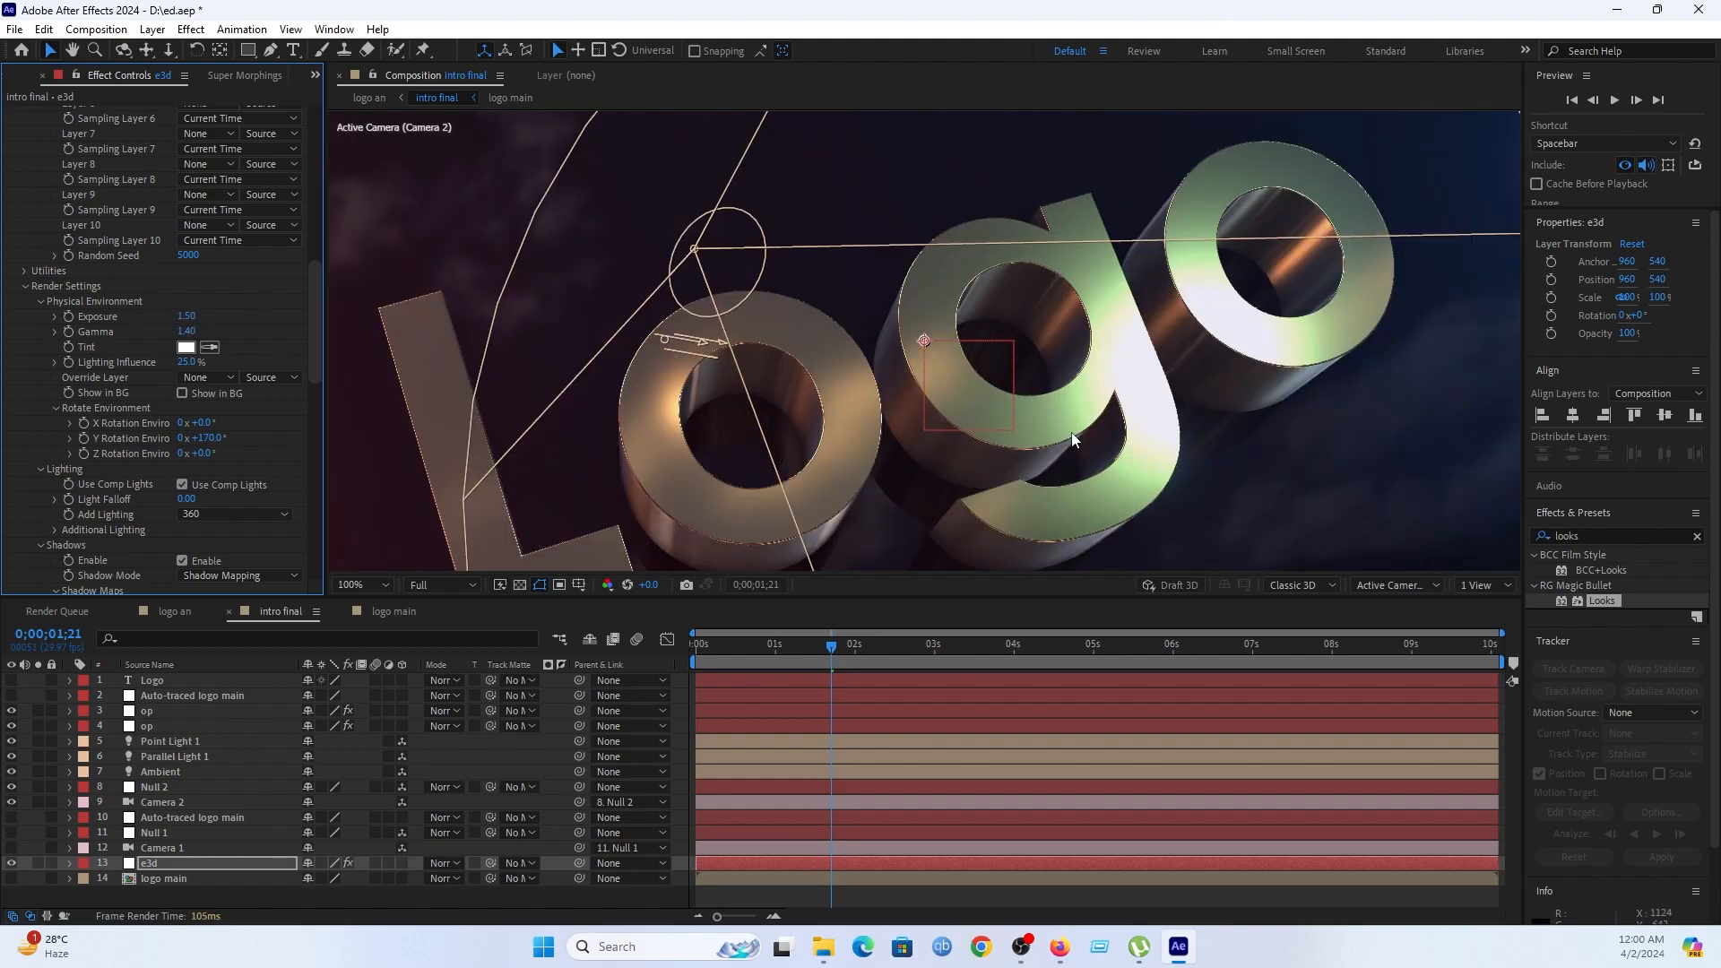
scroll(1122, 398, down, 1)
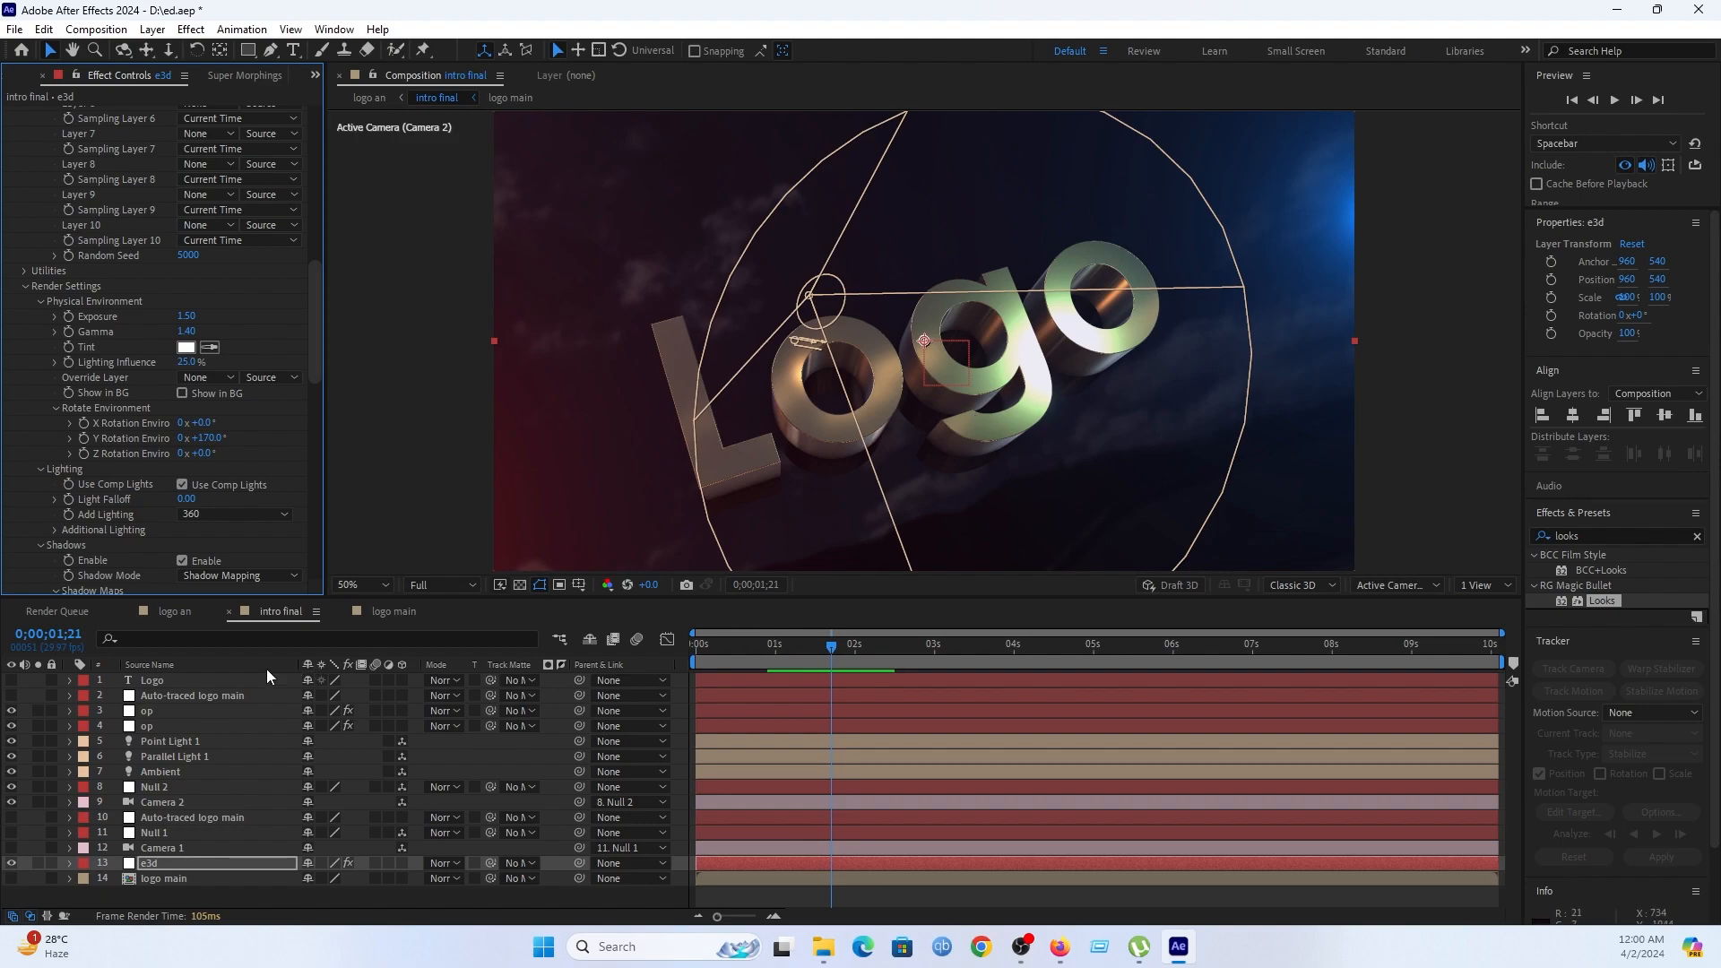
Review the logo an and logo main compositions and return to intro final.
click(180, 609)
click(266, 610)
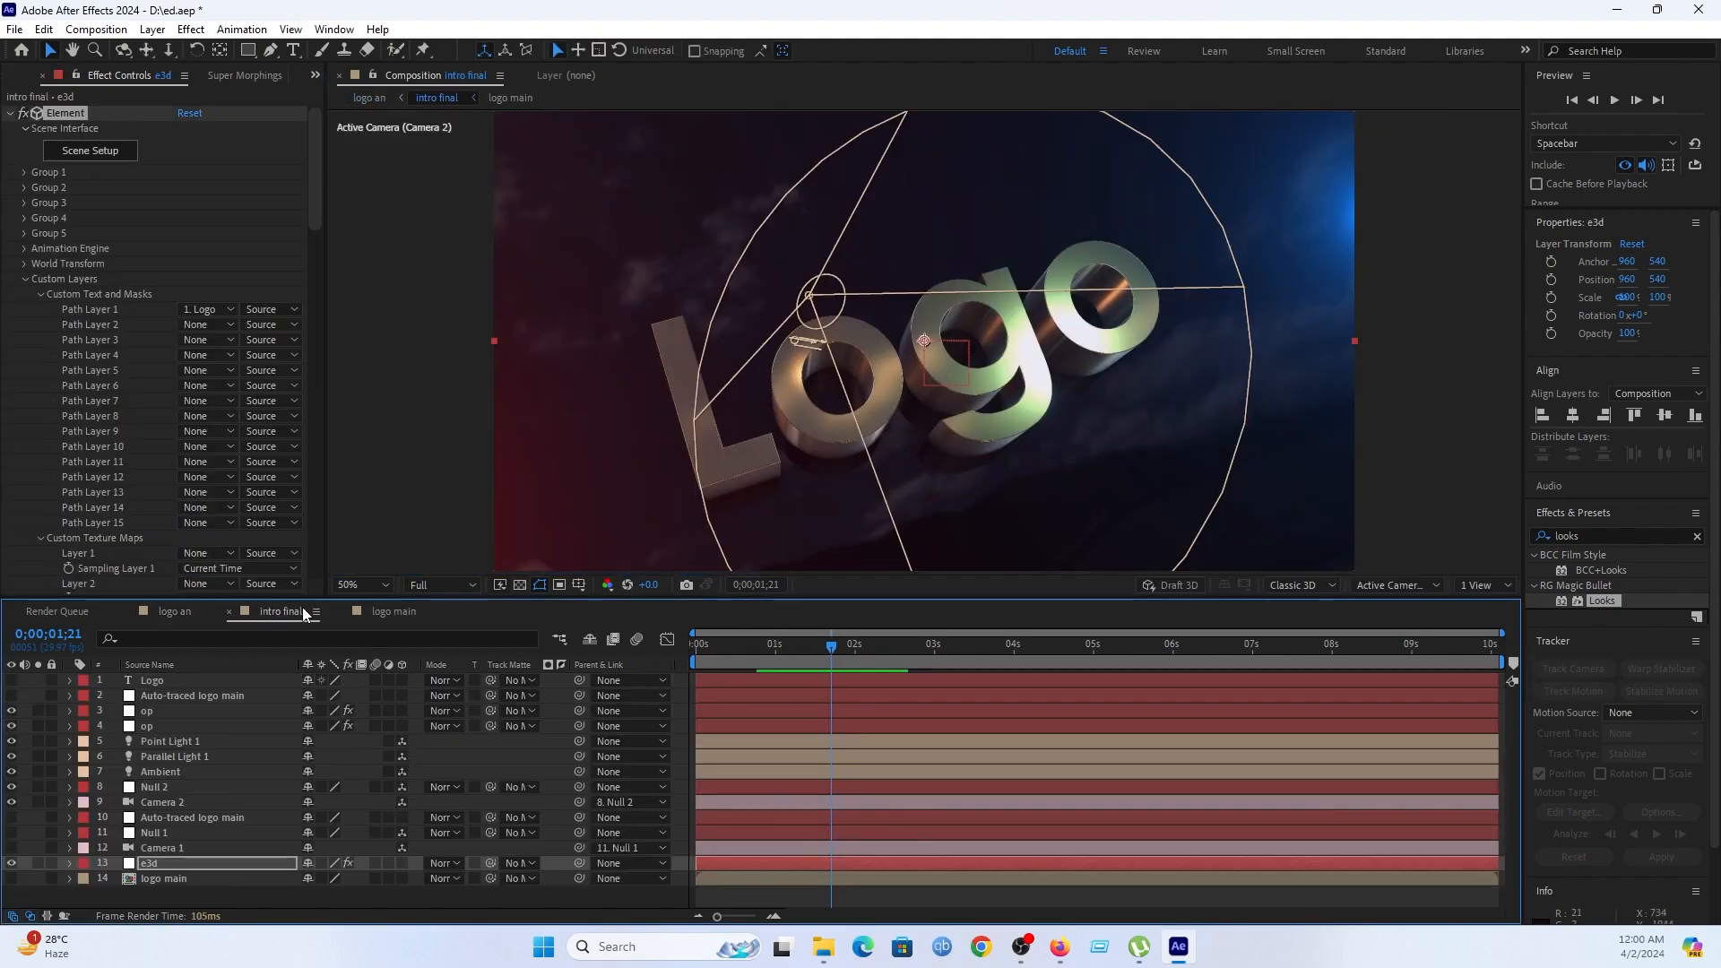
click(375, 610)
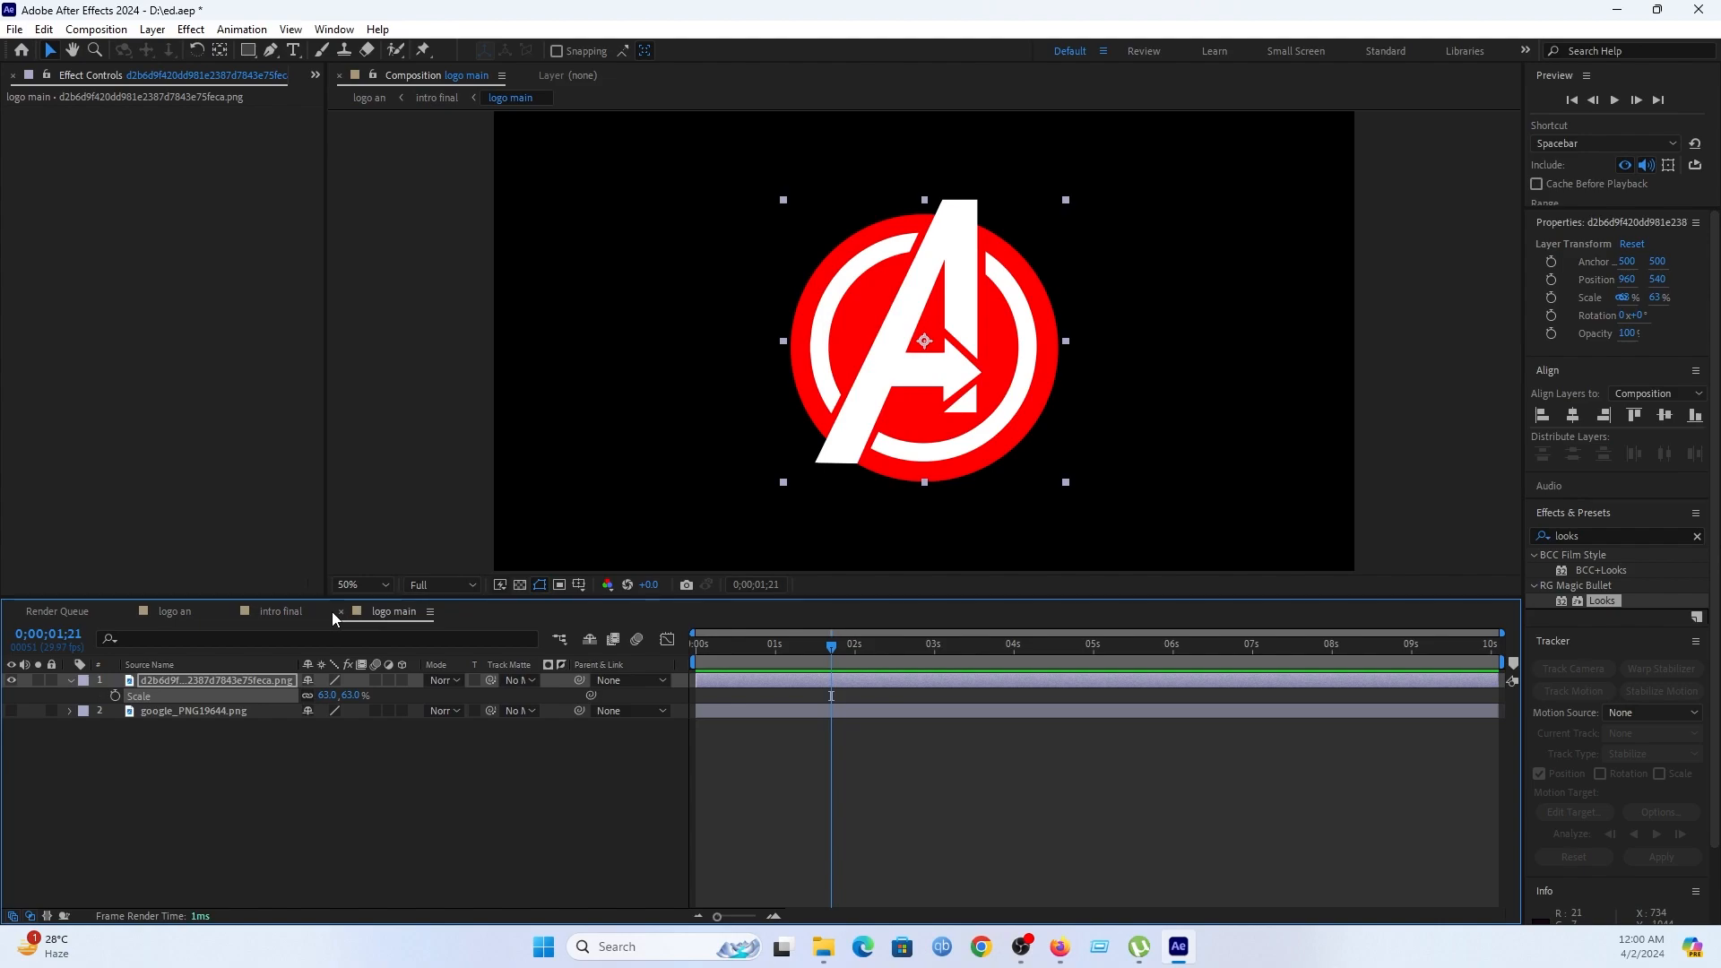
click(283, 610)
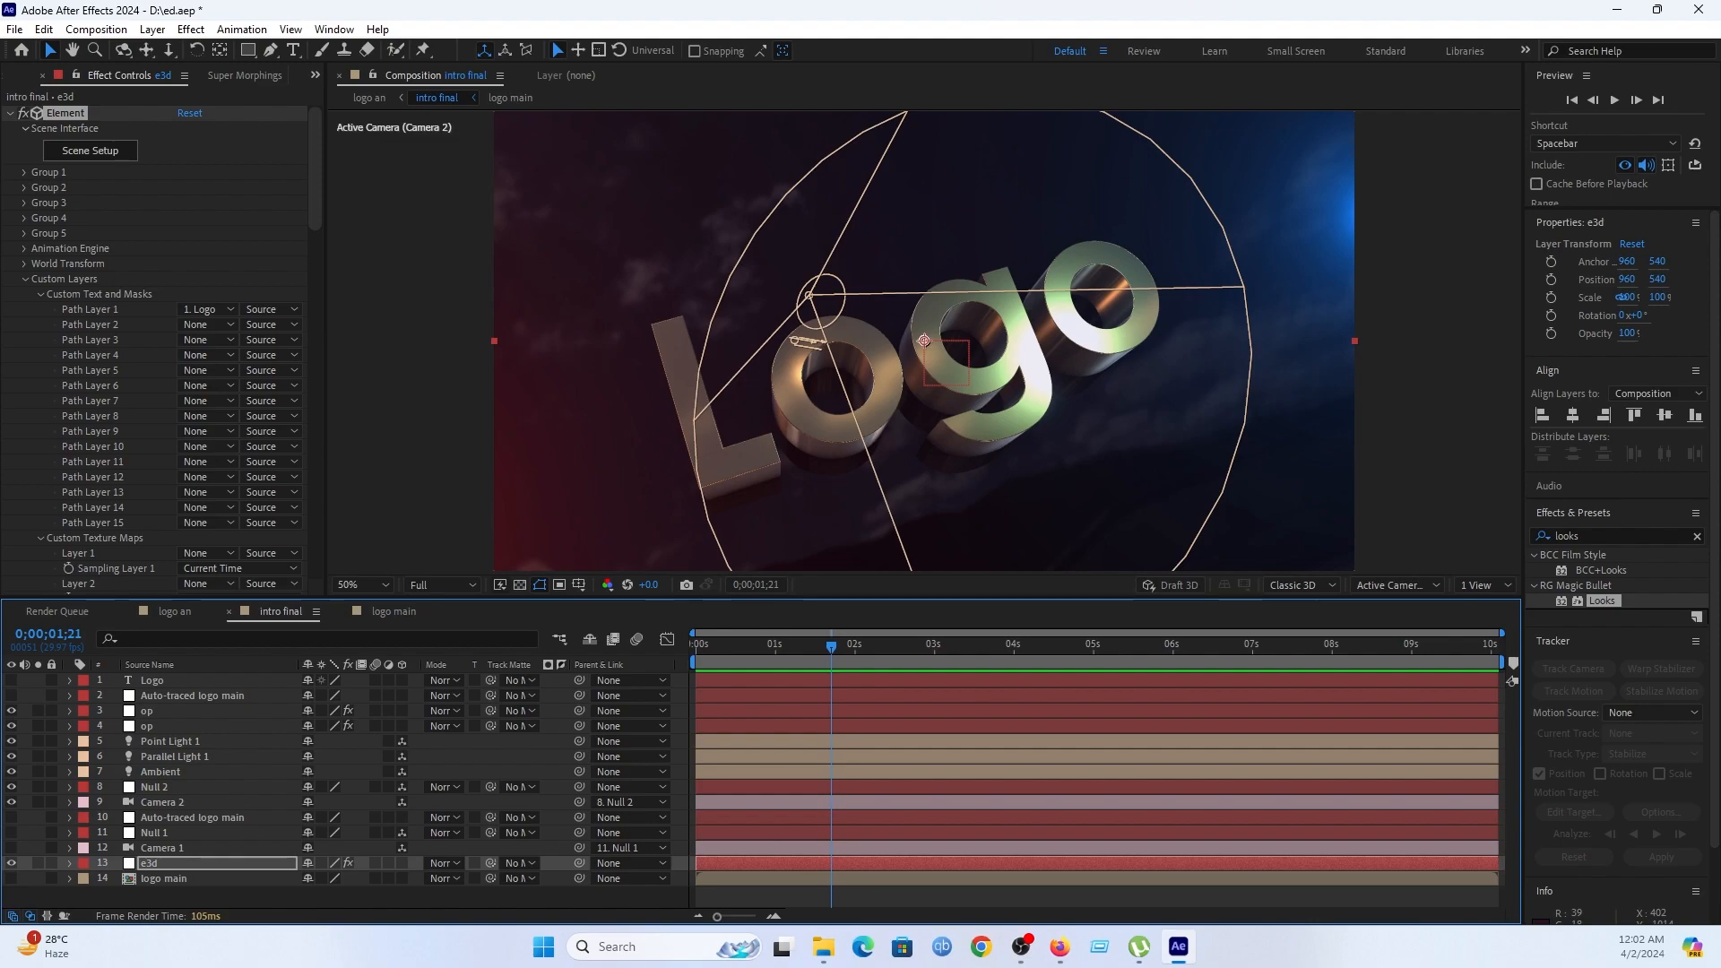
key(alt+Tab)
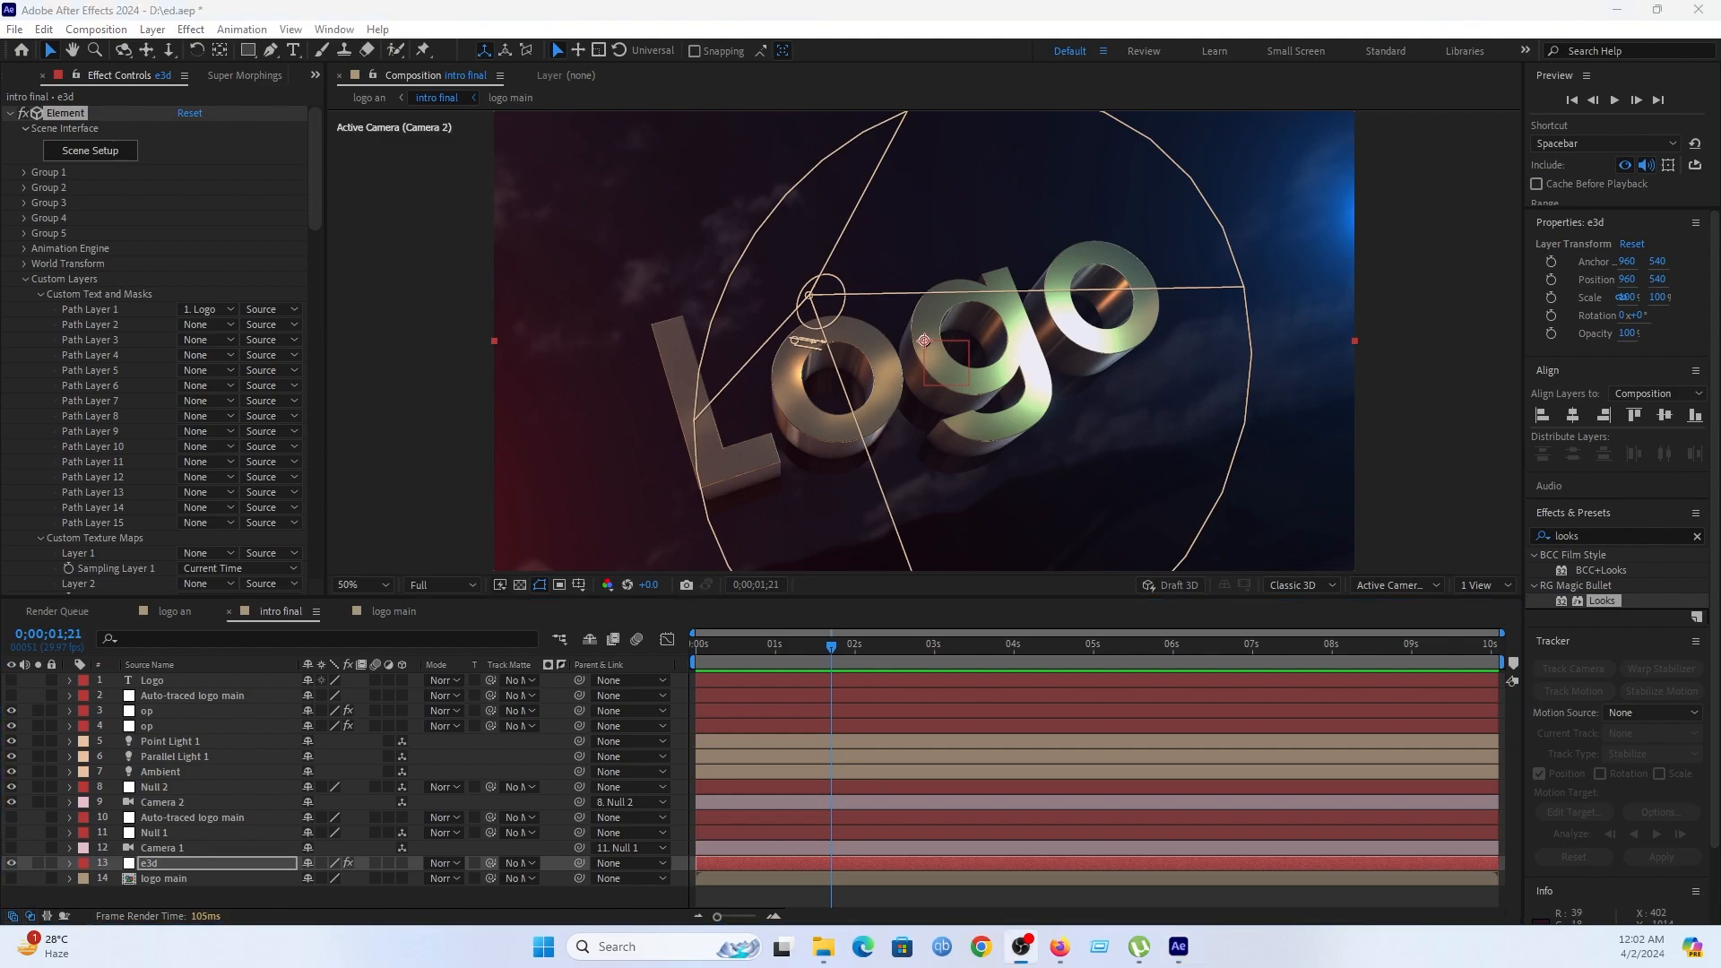